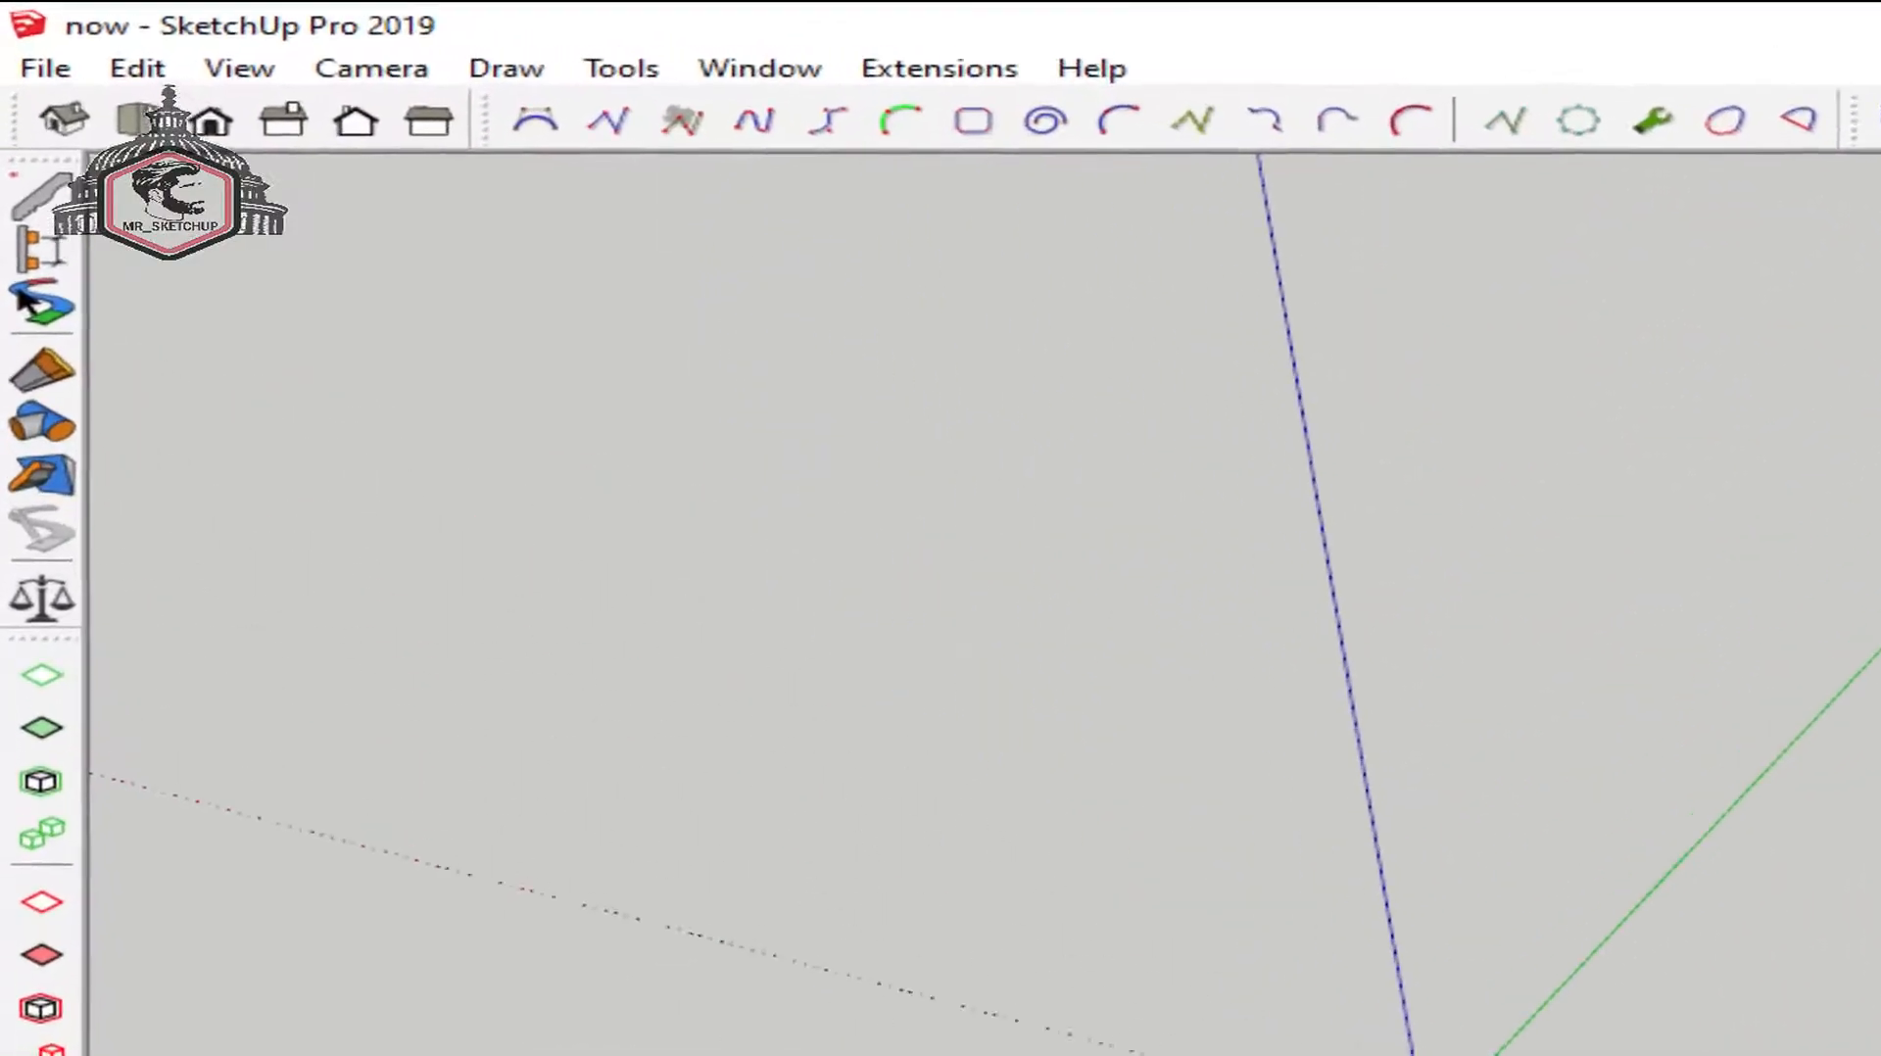
Switch the camera from perspective to parallel projection and frame the ground plane near the origin from above
{"action": "middle_click_drag", "start_coordinate": [1768, 474], "coordinate": [672, 755], "text": "shift"}
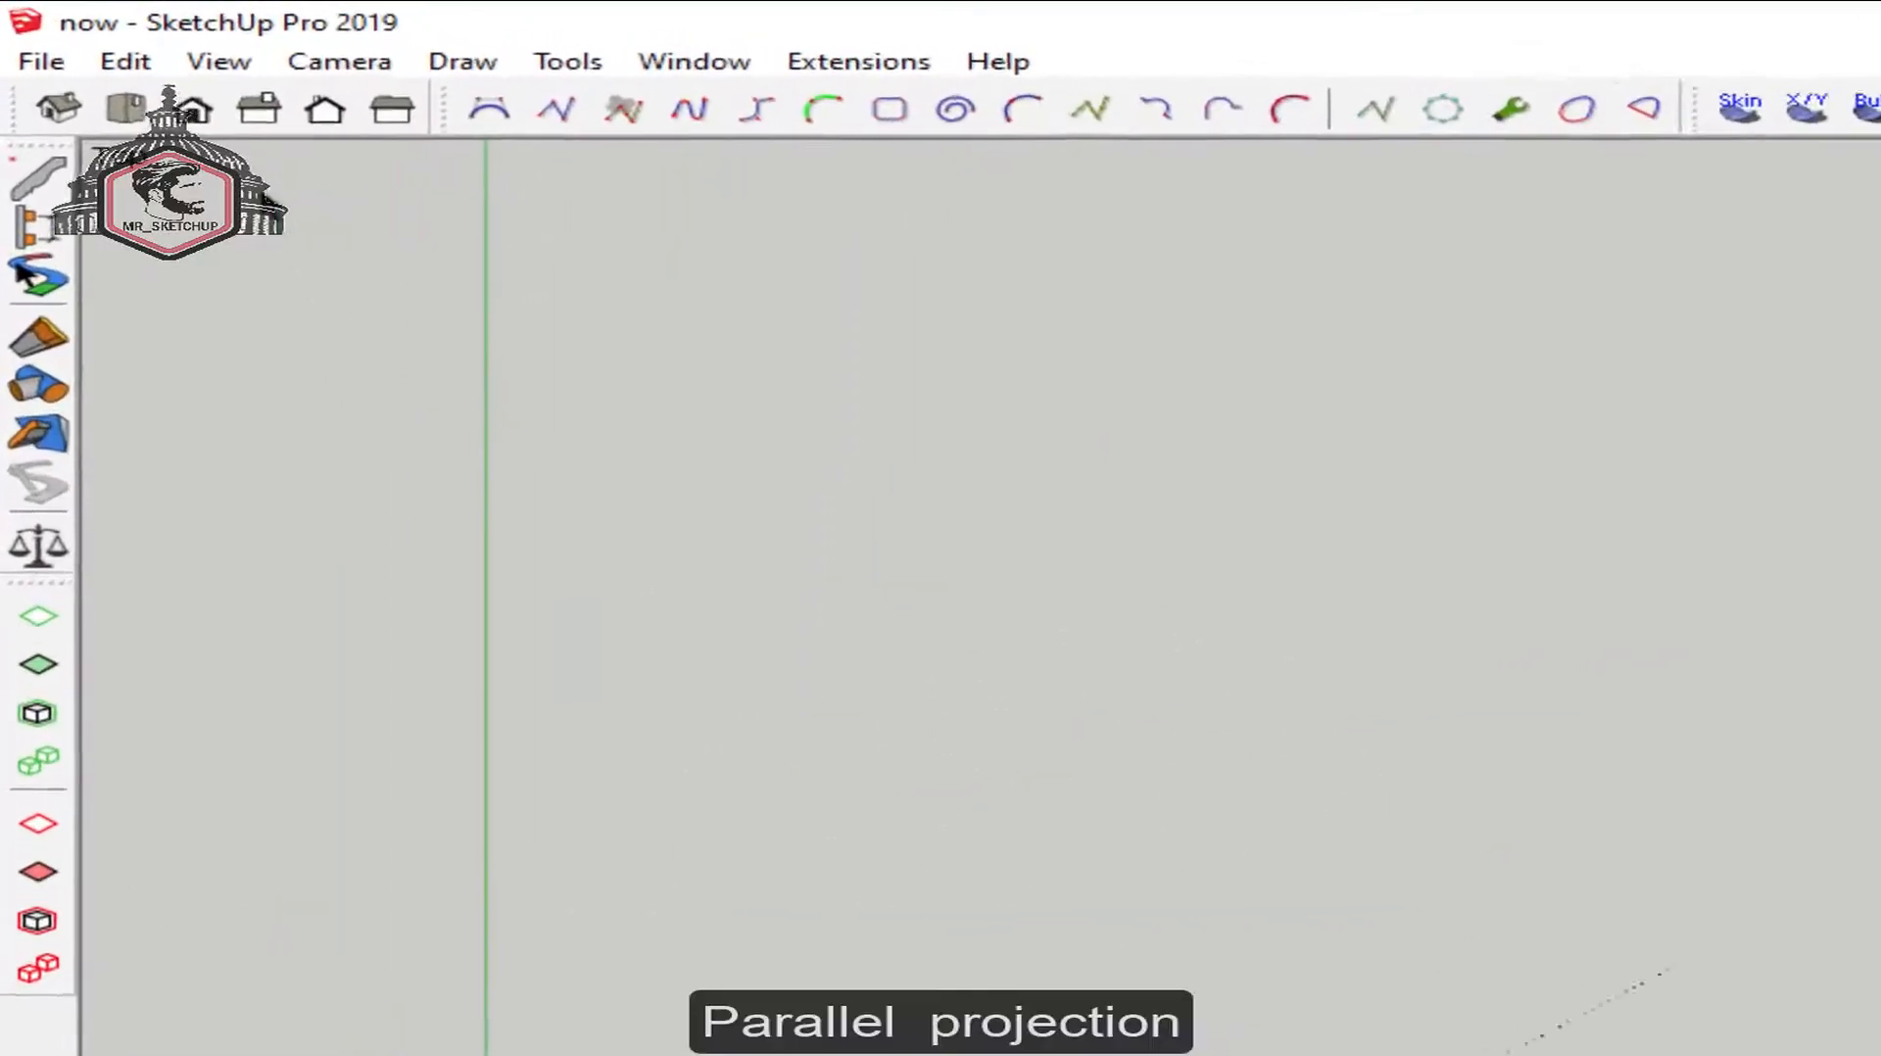
{"action": "left_click", "coordinate": [194, 34]}
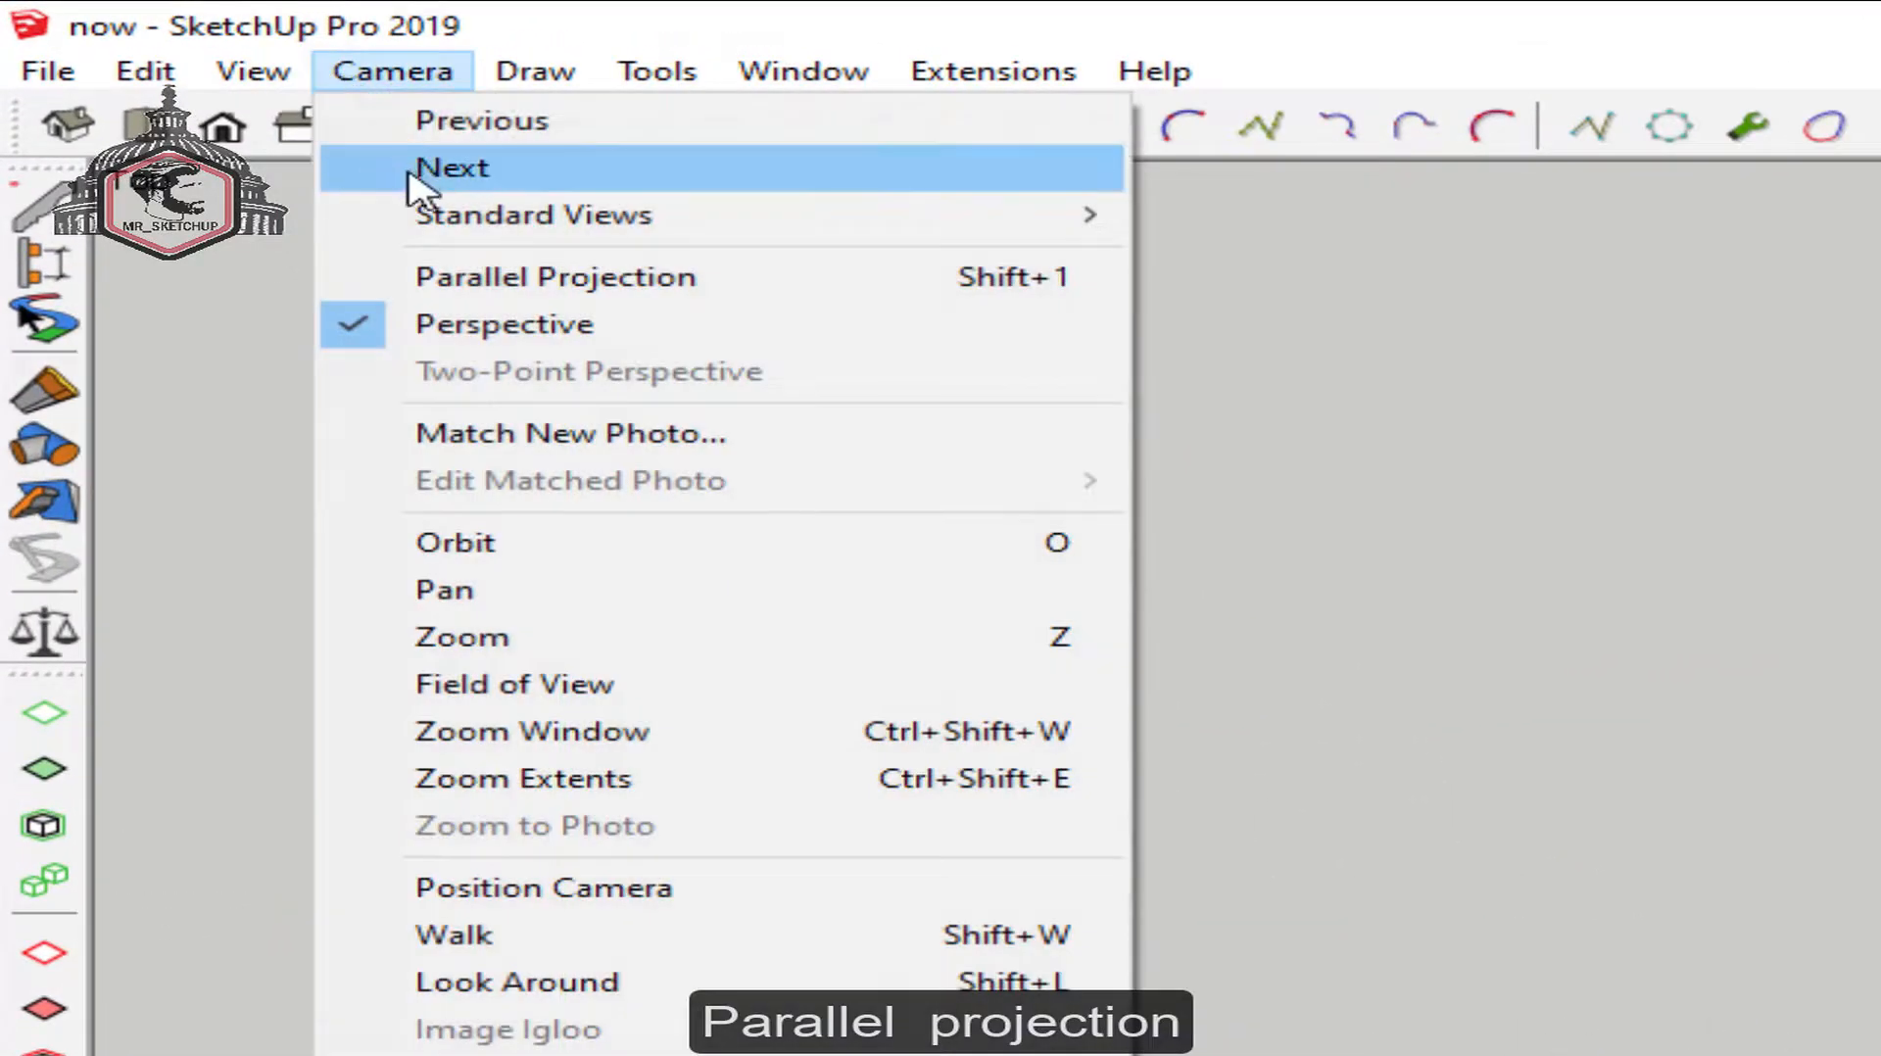
{"action": "left_click", "coordinate": [499, 282]}
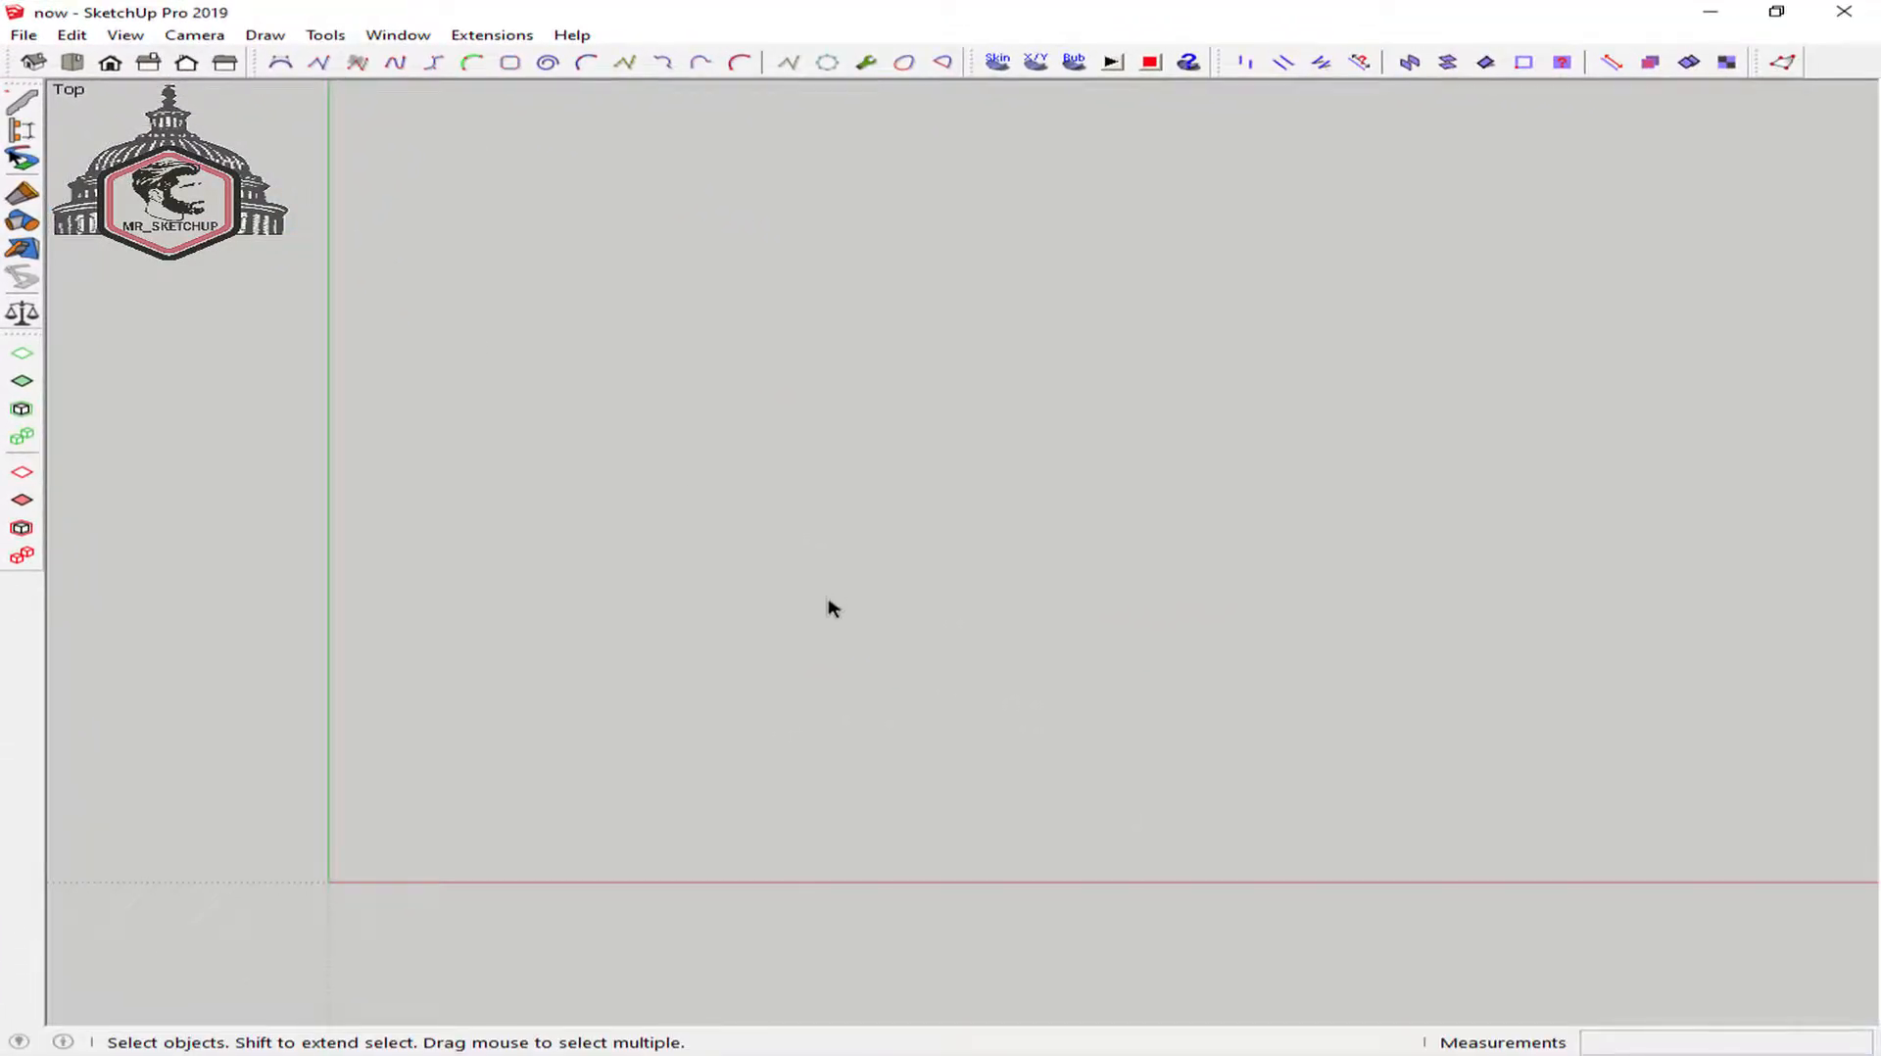
{"action": "middle_click_drag", "start_coordinate": [830, 607], "coordinate": [769, 593], "text": "shift"}
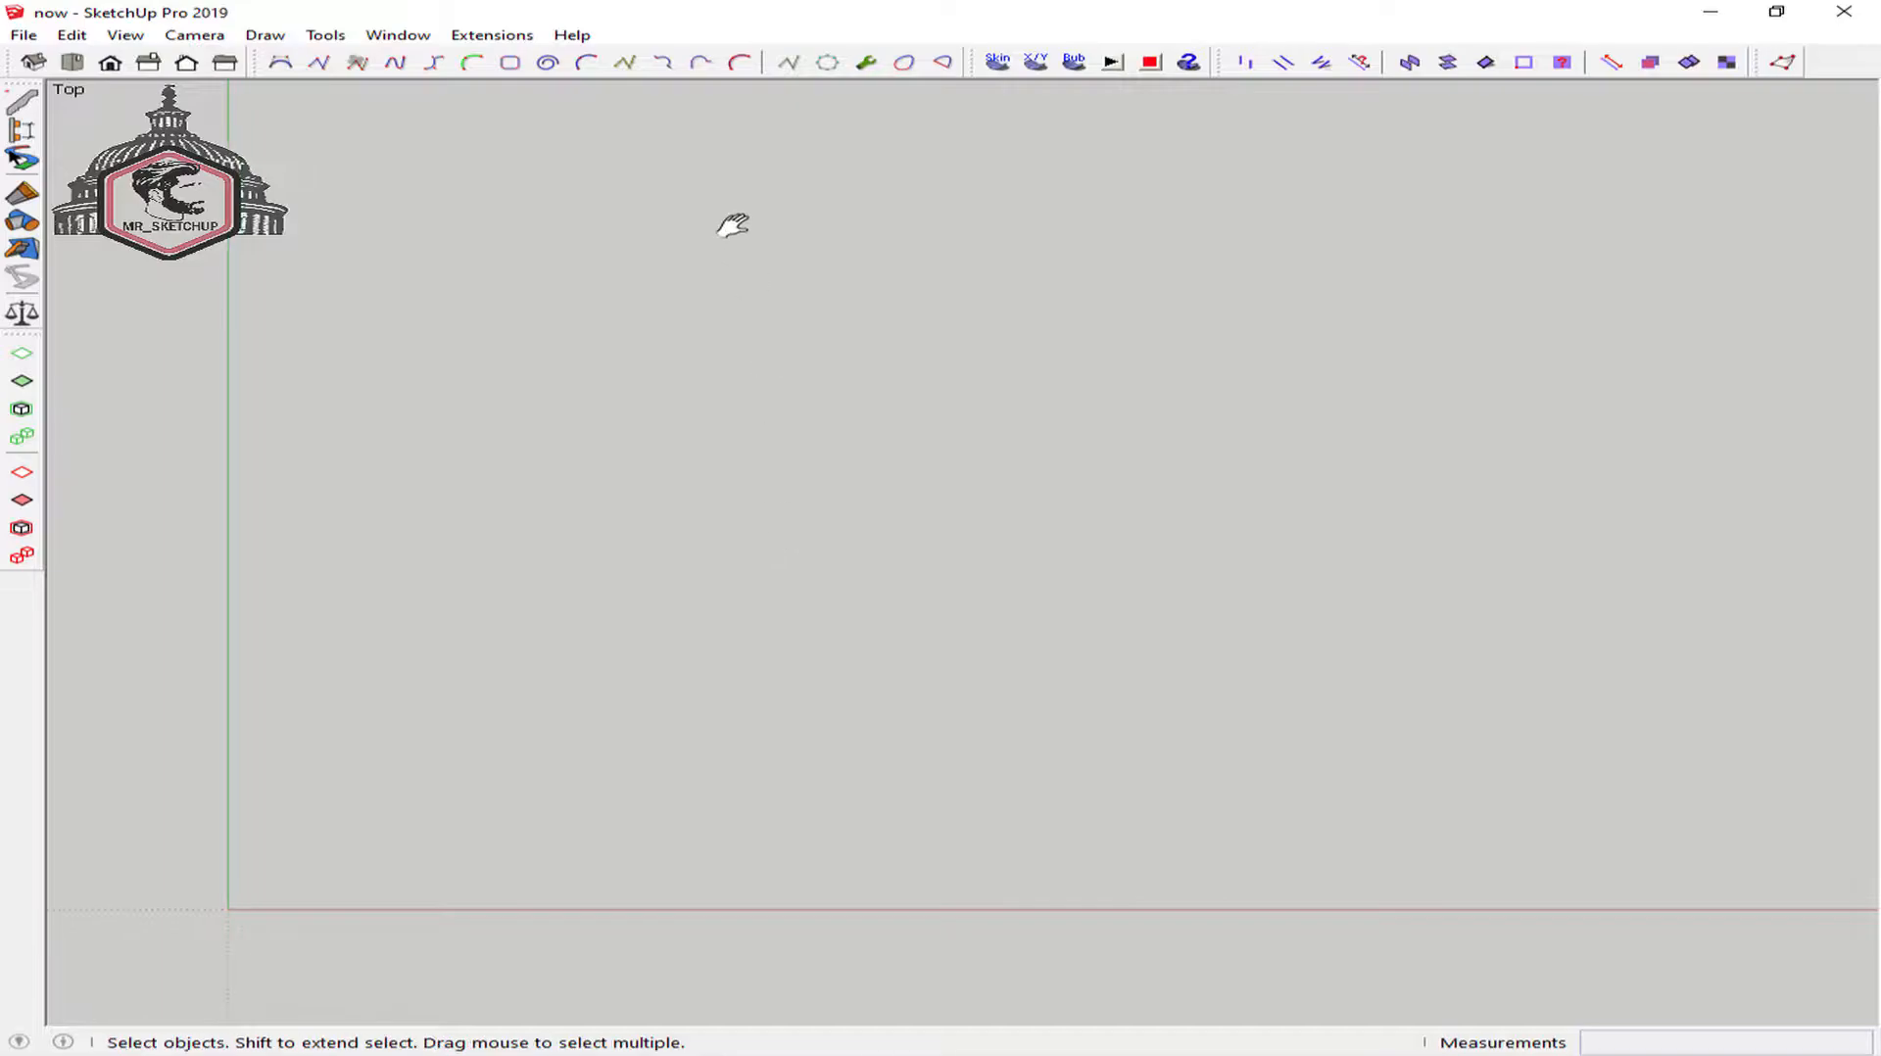
Draw a wavy Courbette curve of alternating lobes, starting on the green axis just above the origin and looping back toward its start
{"action": "left_click", "coordinate": [547, 63]}
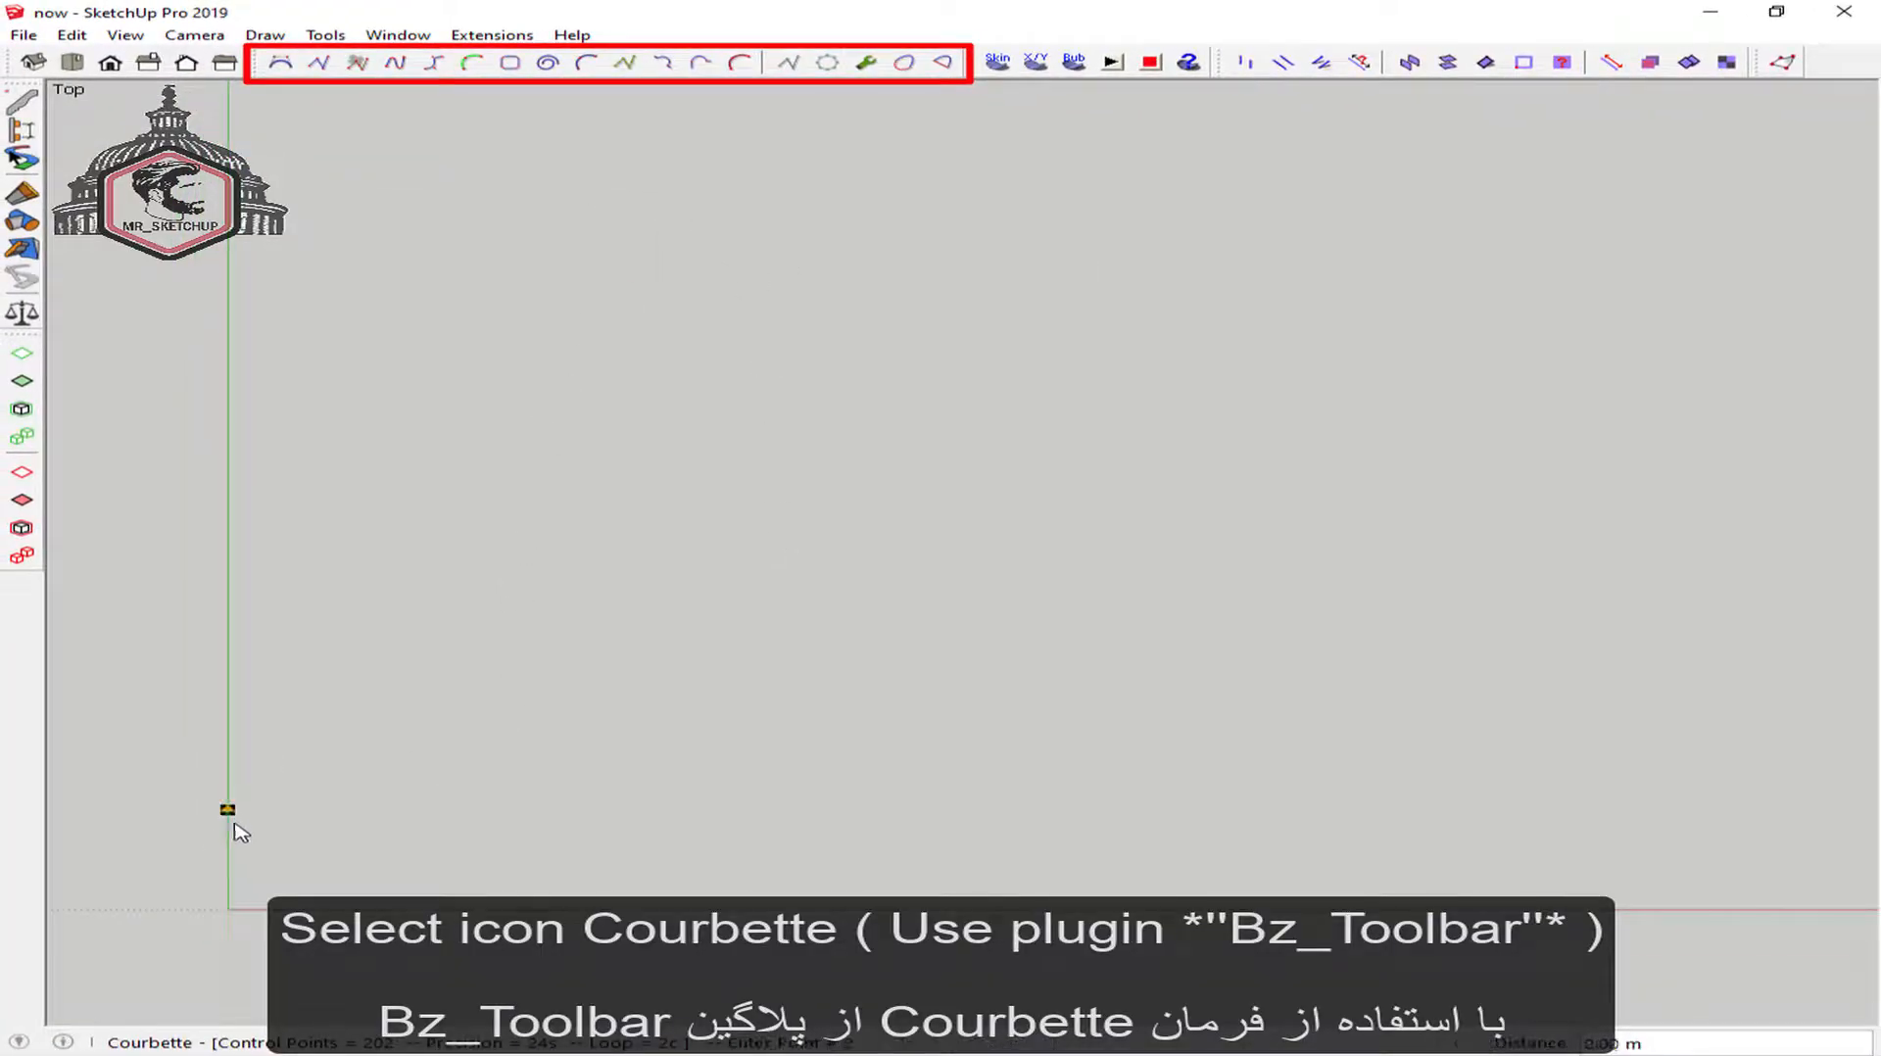
{"action": "left_click", "coordinate": [228, 811]}
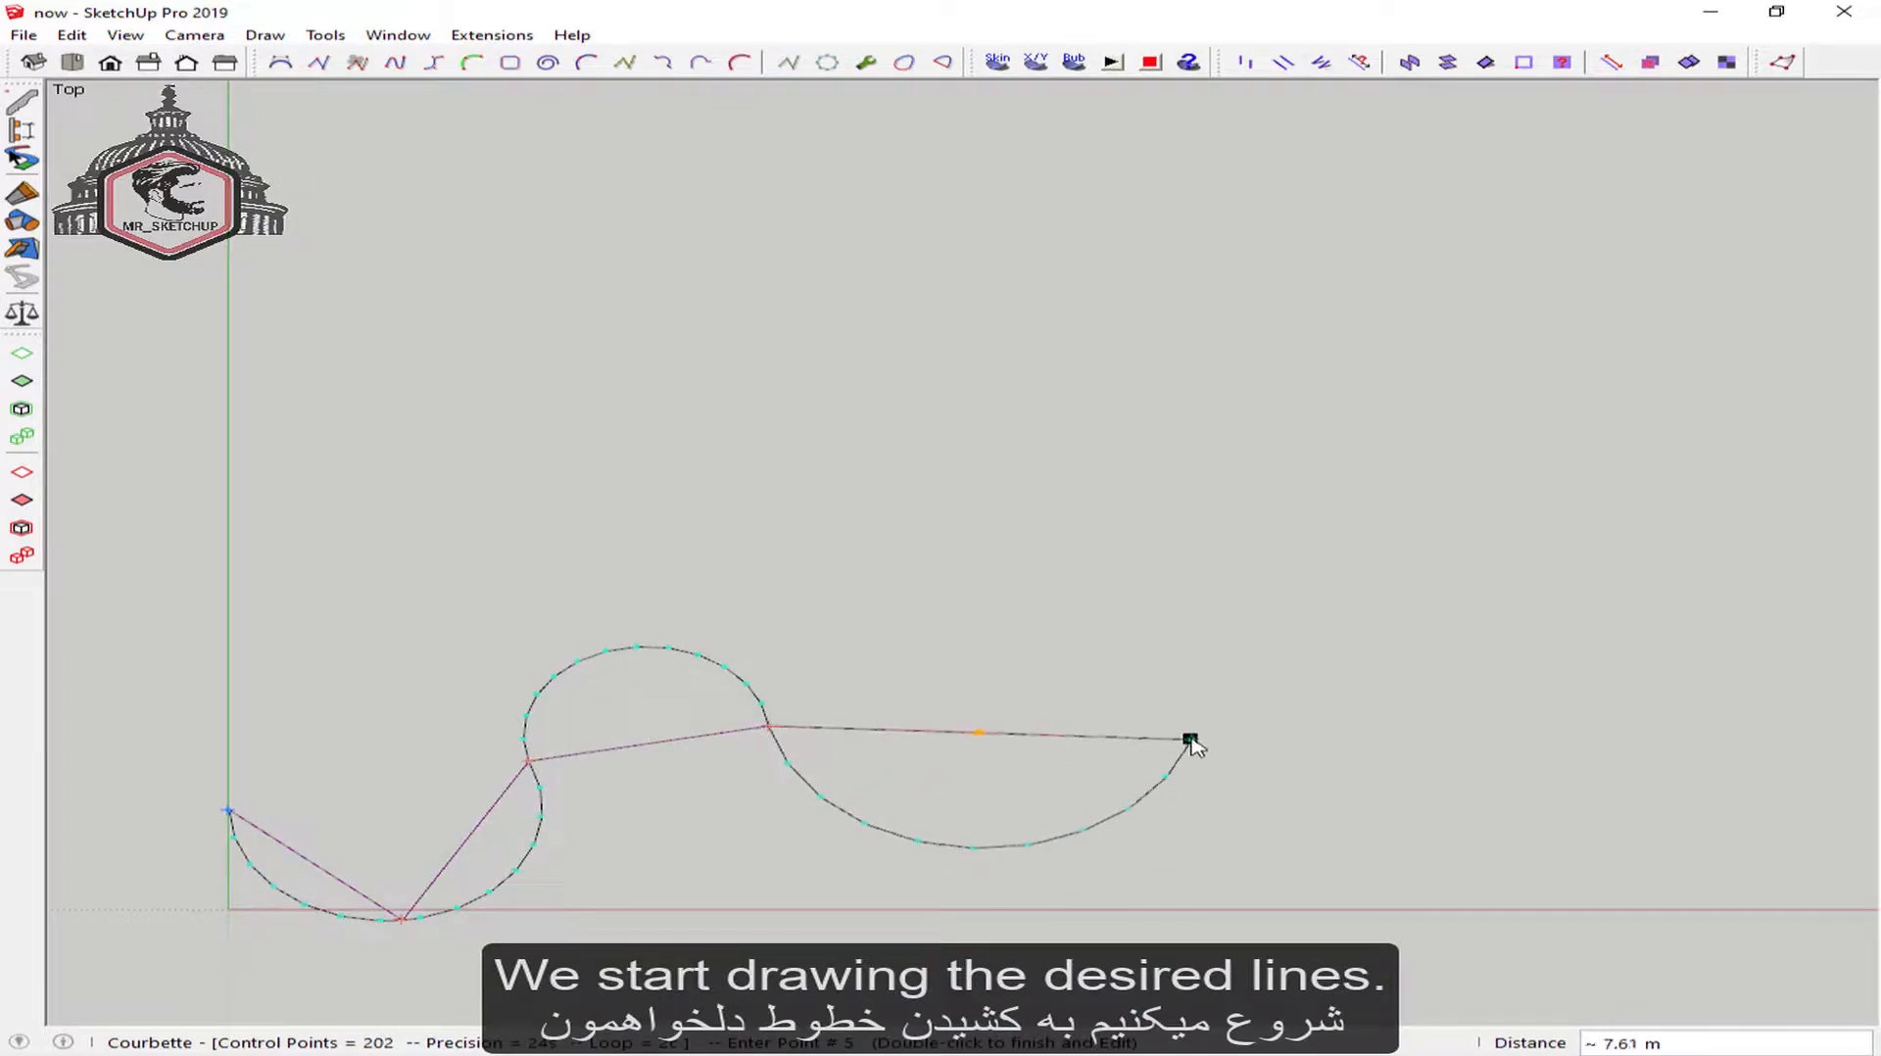
{"action": "left_click", "coordinate": [953, 676]}
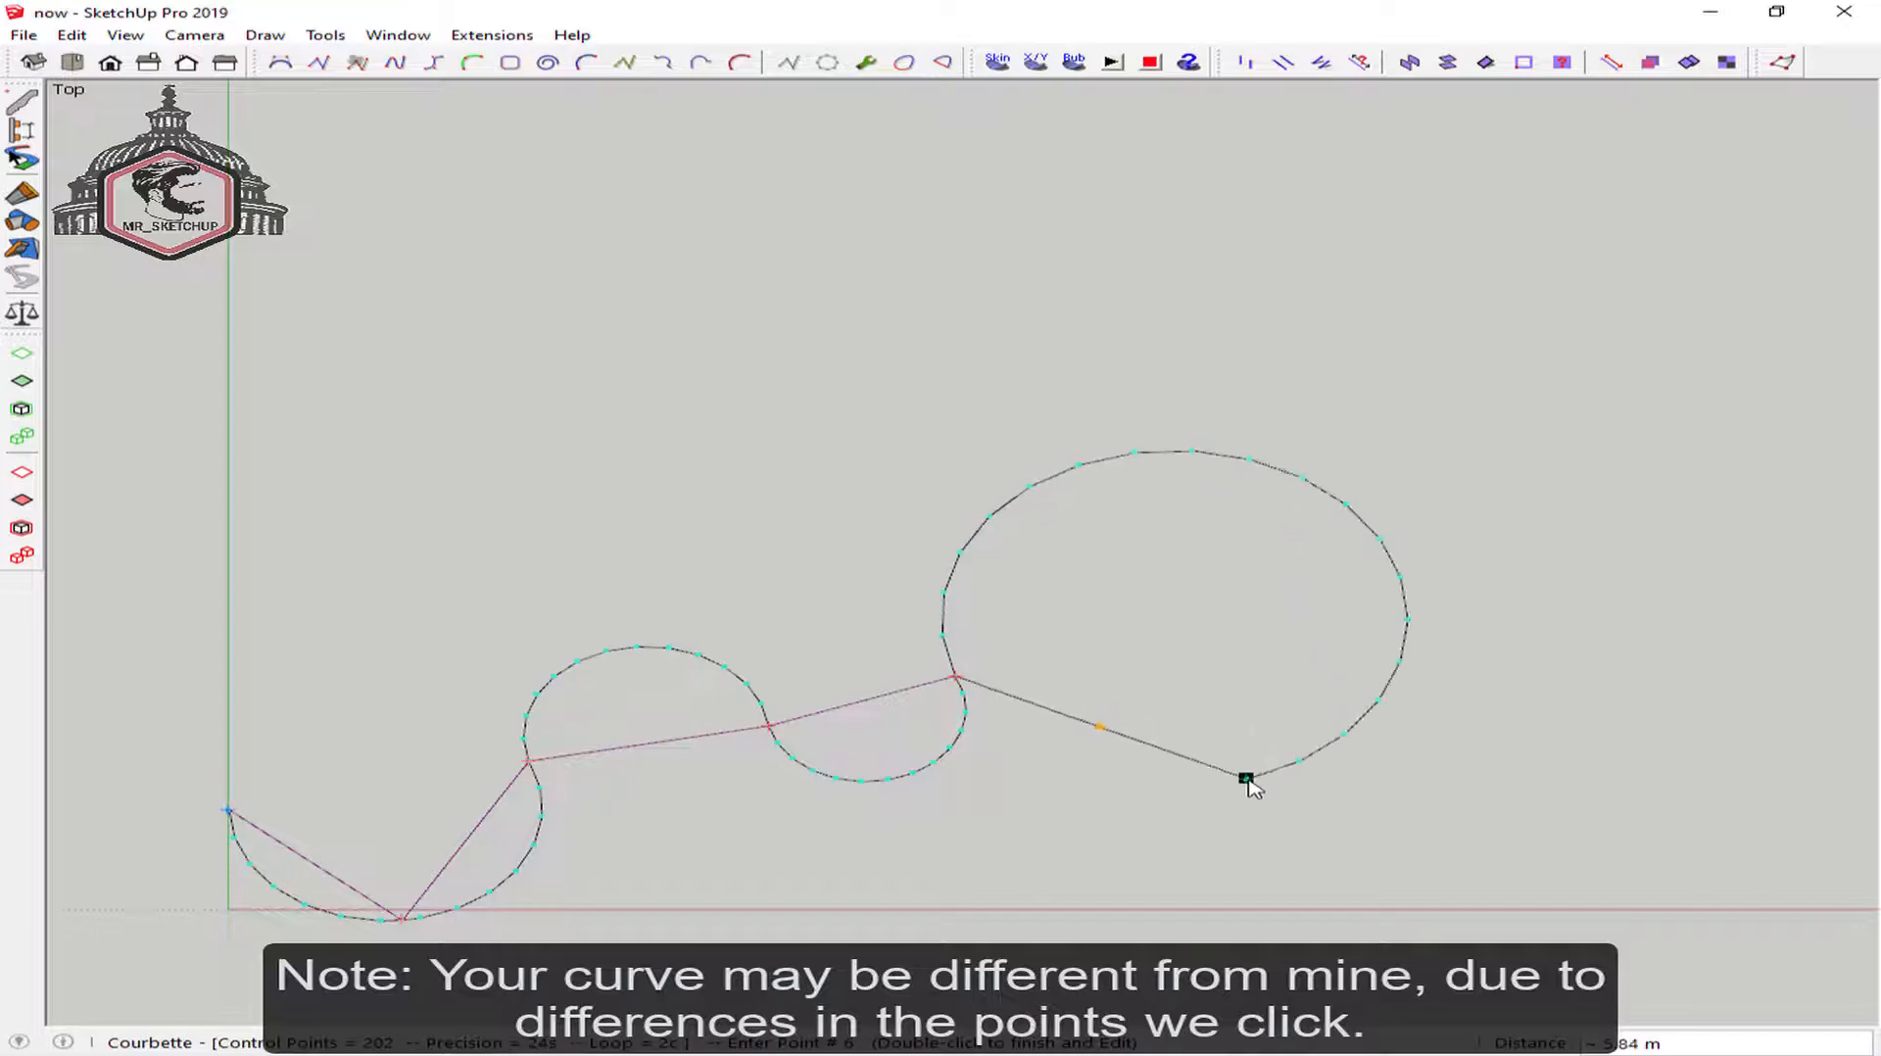
{"action": "scroll", "coordinate": [1463, 705], "scroll_direction": "down", "scroll_amount": 2}
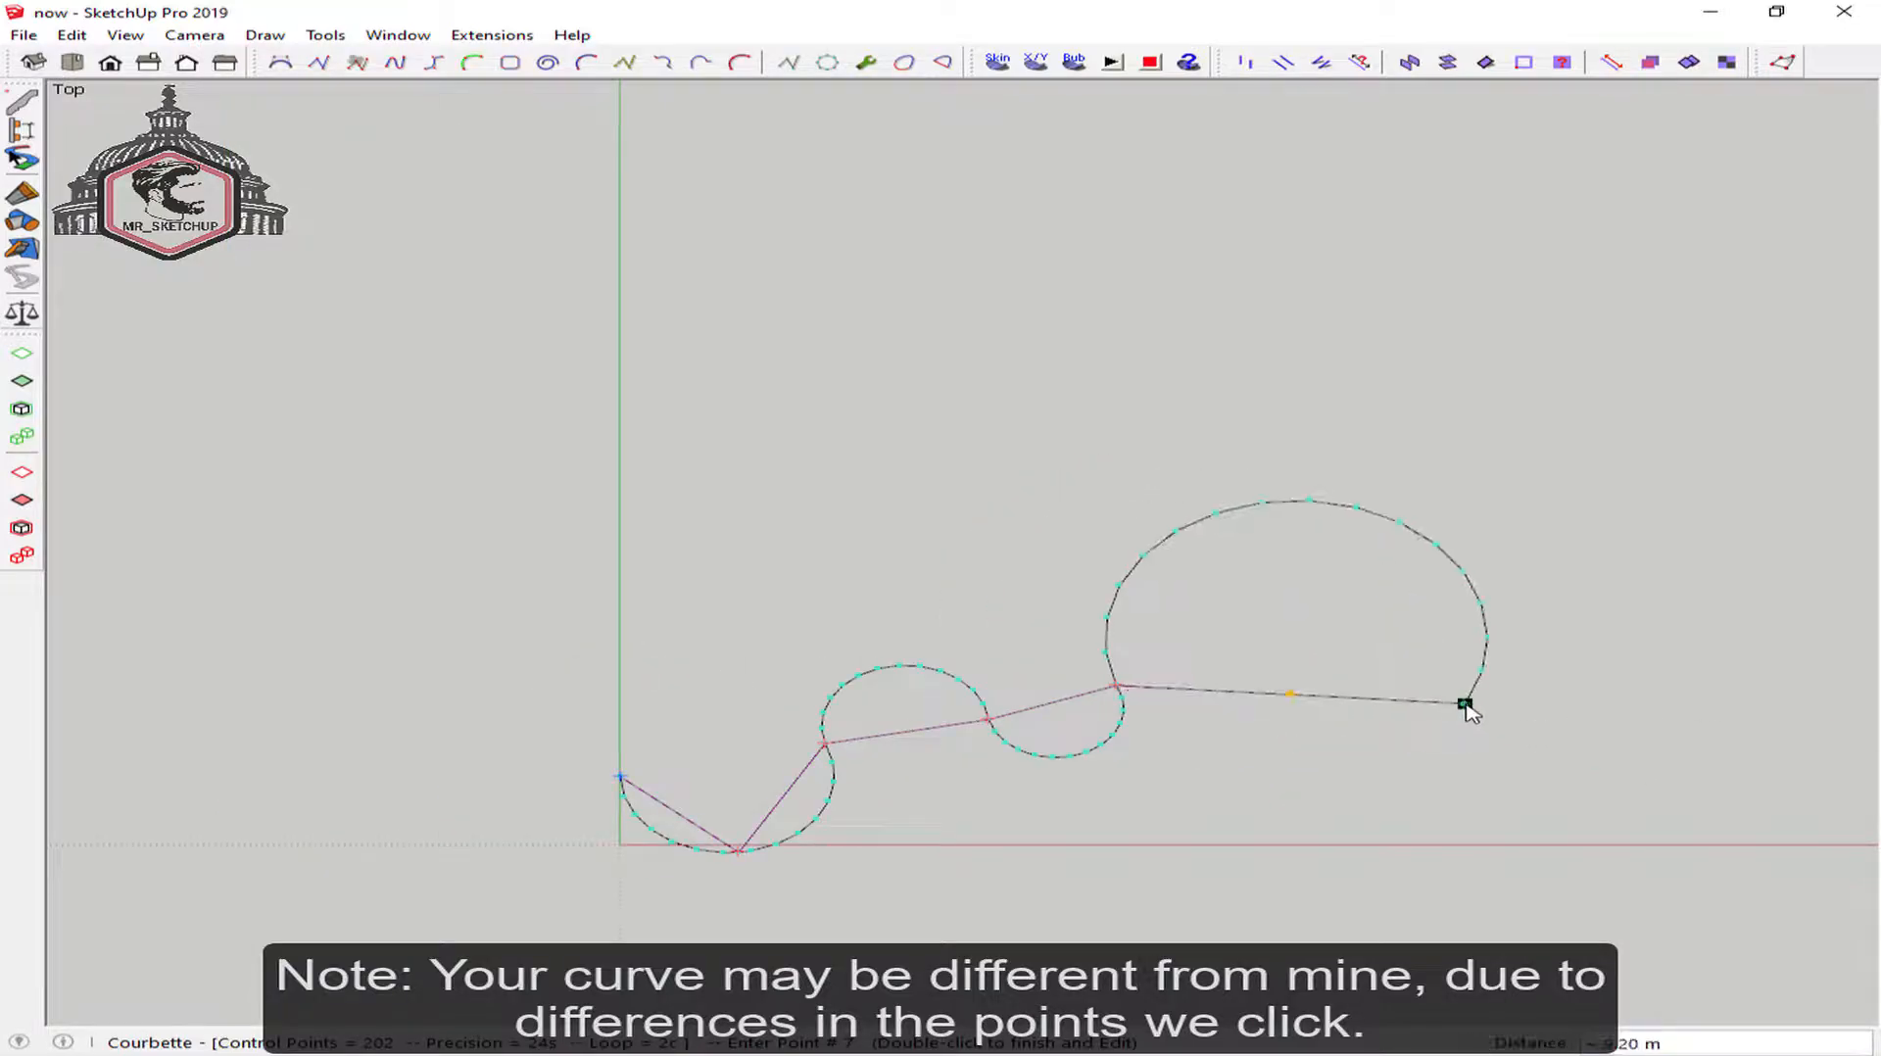
{"action": "scroll", "coordinate": [1287, 689], "scroll_direction": "up", "scroll_amount": 2}
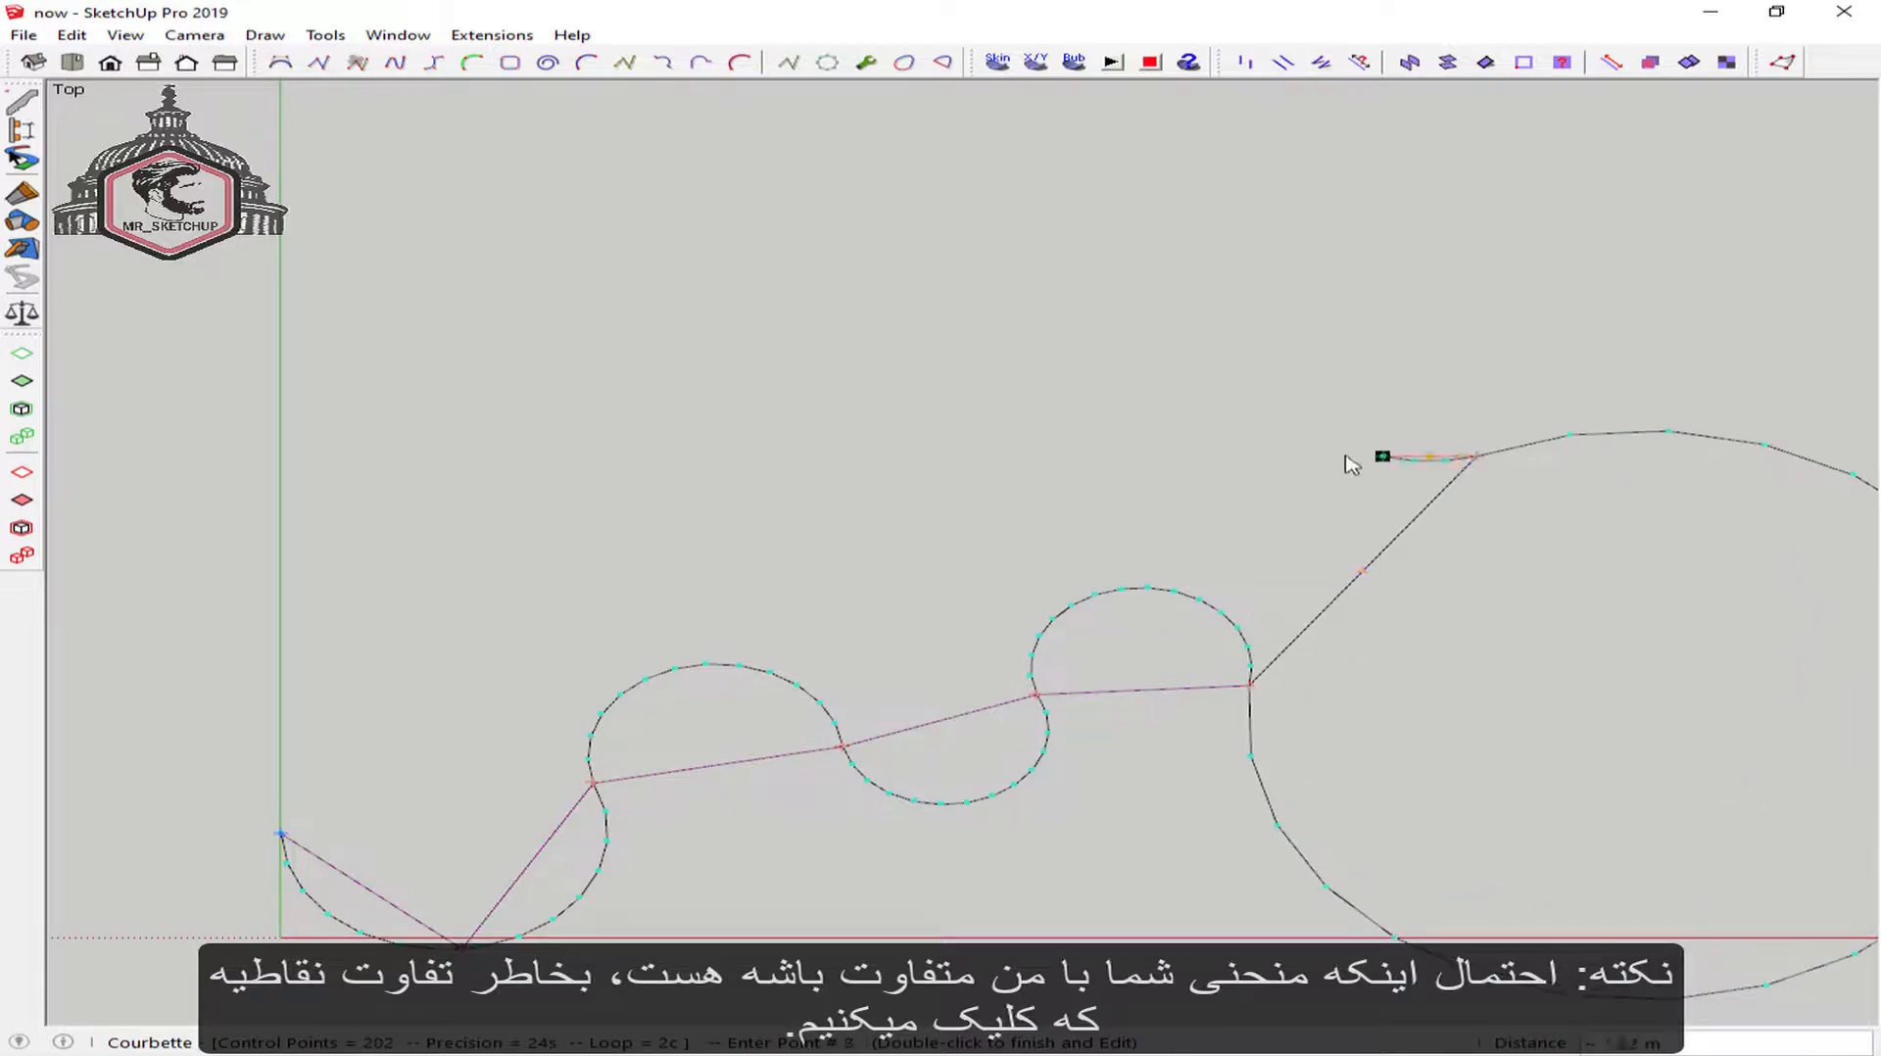
{"action": "left_click", "coordinate": [1272, 351]}
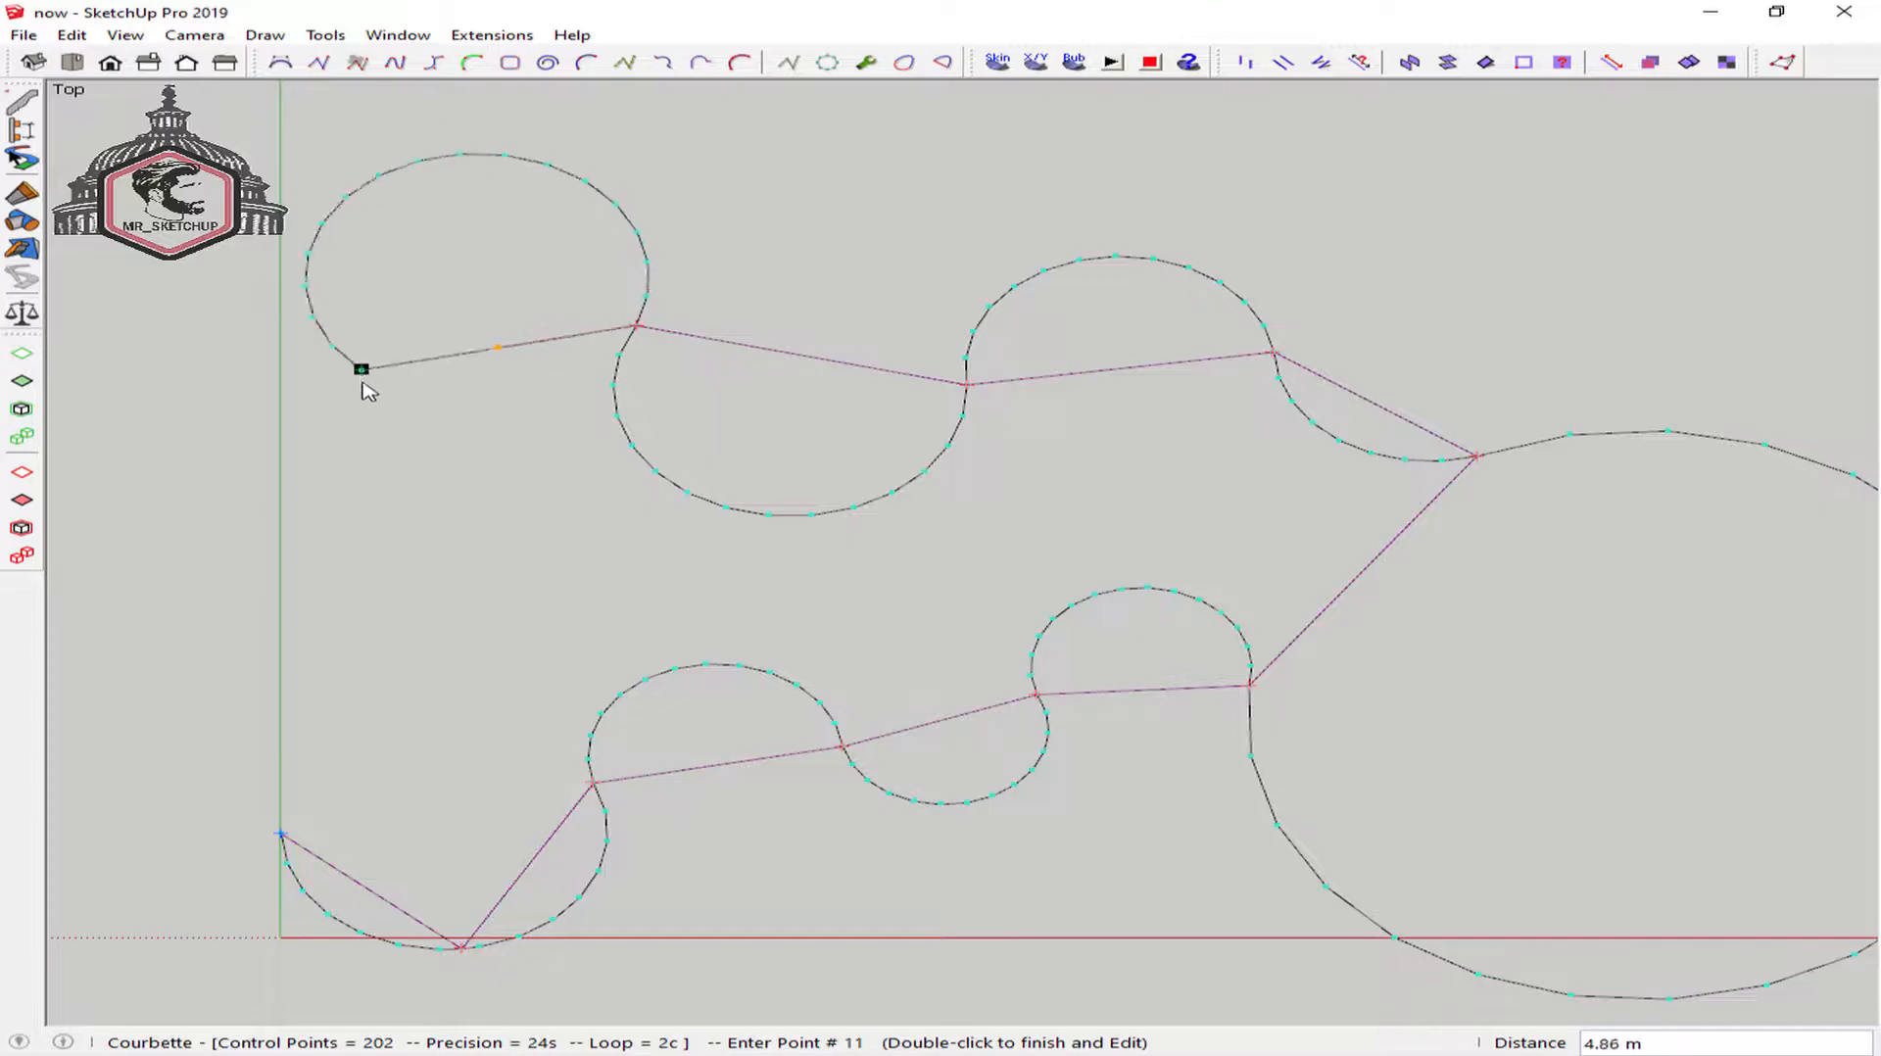
{"action": "mouse_move", "coordinate": [147, 627]}
{"action": "middle_mouse_down", "text": "shift"}
{"action": "mouse_move", "coordinate": [261, 601]}
{"action": "mouse_move", "coordinate": [349, 550]}
{"action": "middle_mouse_up", "text": "shift"}
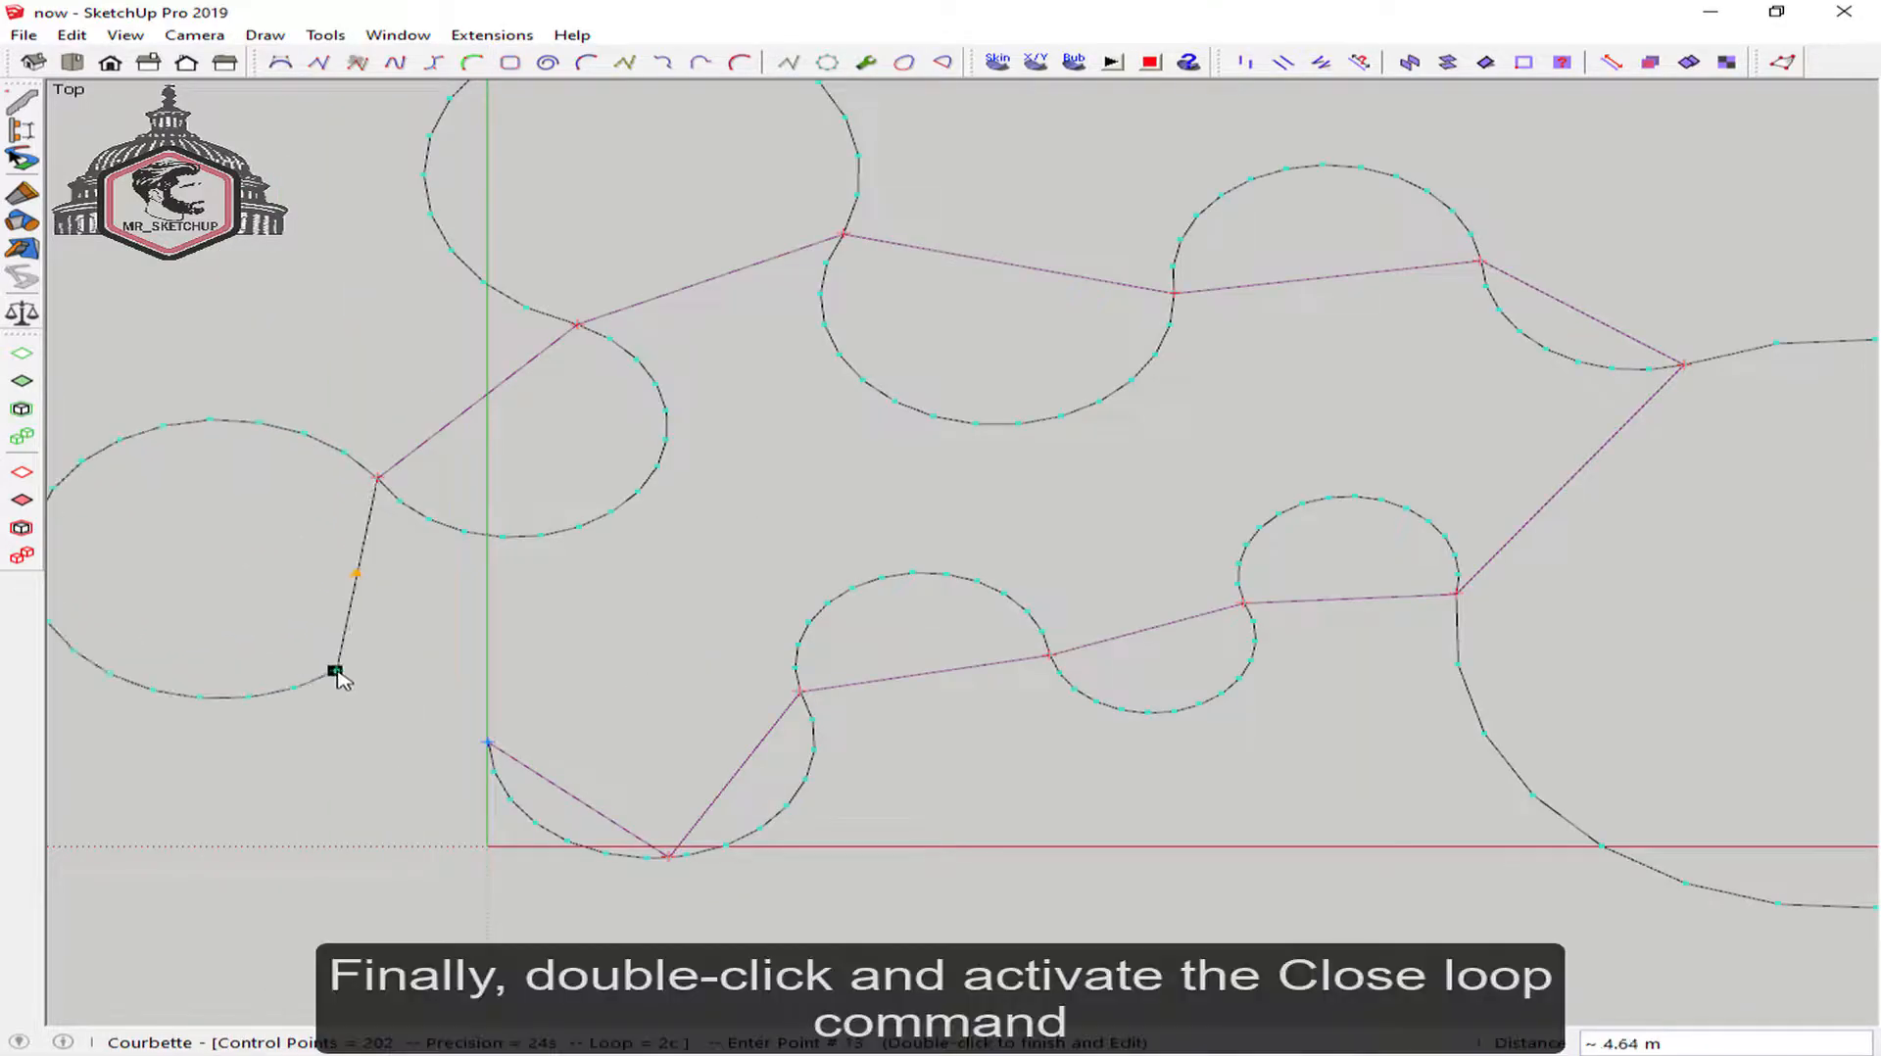
Finish the Courbette curve as a closed loop and delete the face inside it, keeping only the outline
{"action": "double_click", "coordinate": [324, 670]}
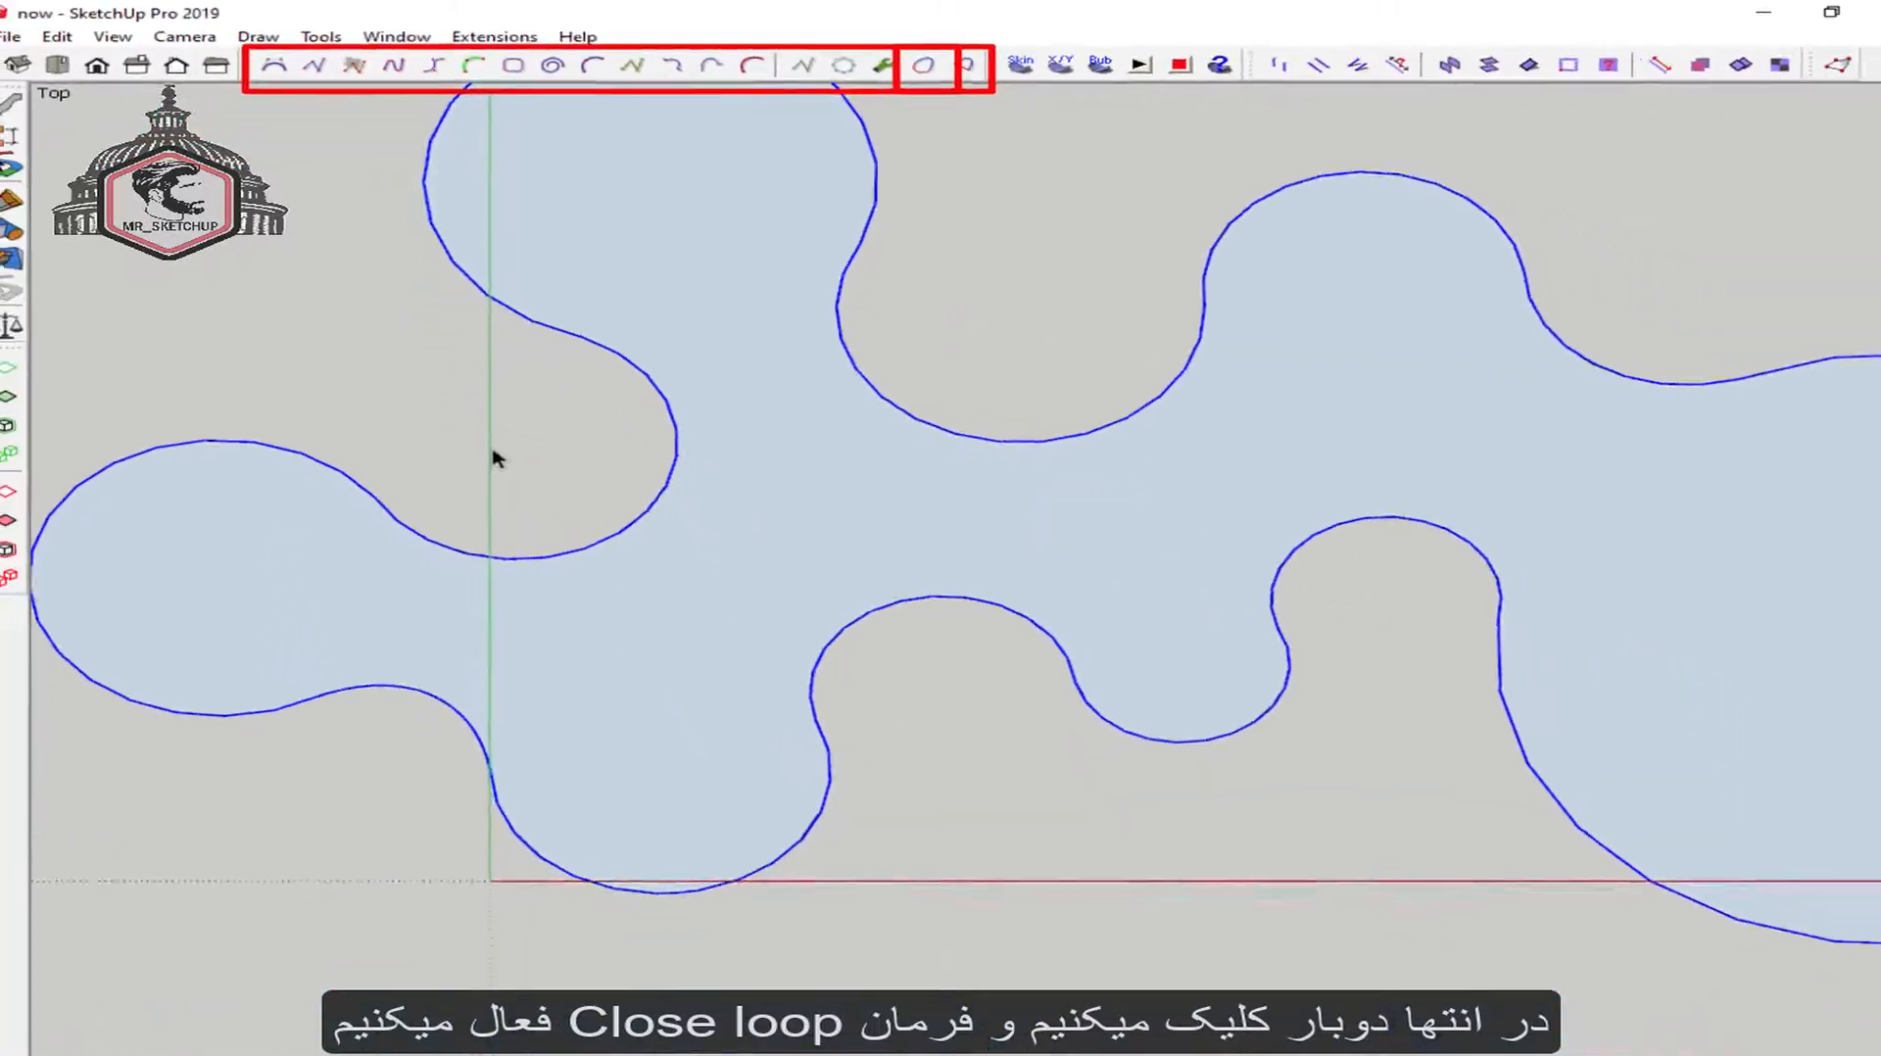
{"action": "scroll", "coordinate": [496, 453], "scroll_direction": "down", "scroll_amount": 3}
{"action": "middle_click_drag", "start_coordinate": [722, 537], "coordinate": [659, 576], "text": "shift"}
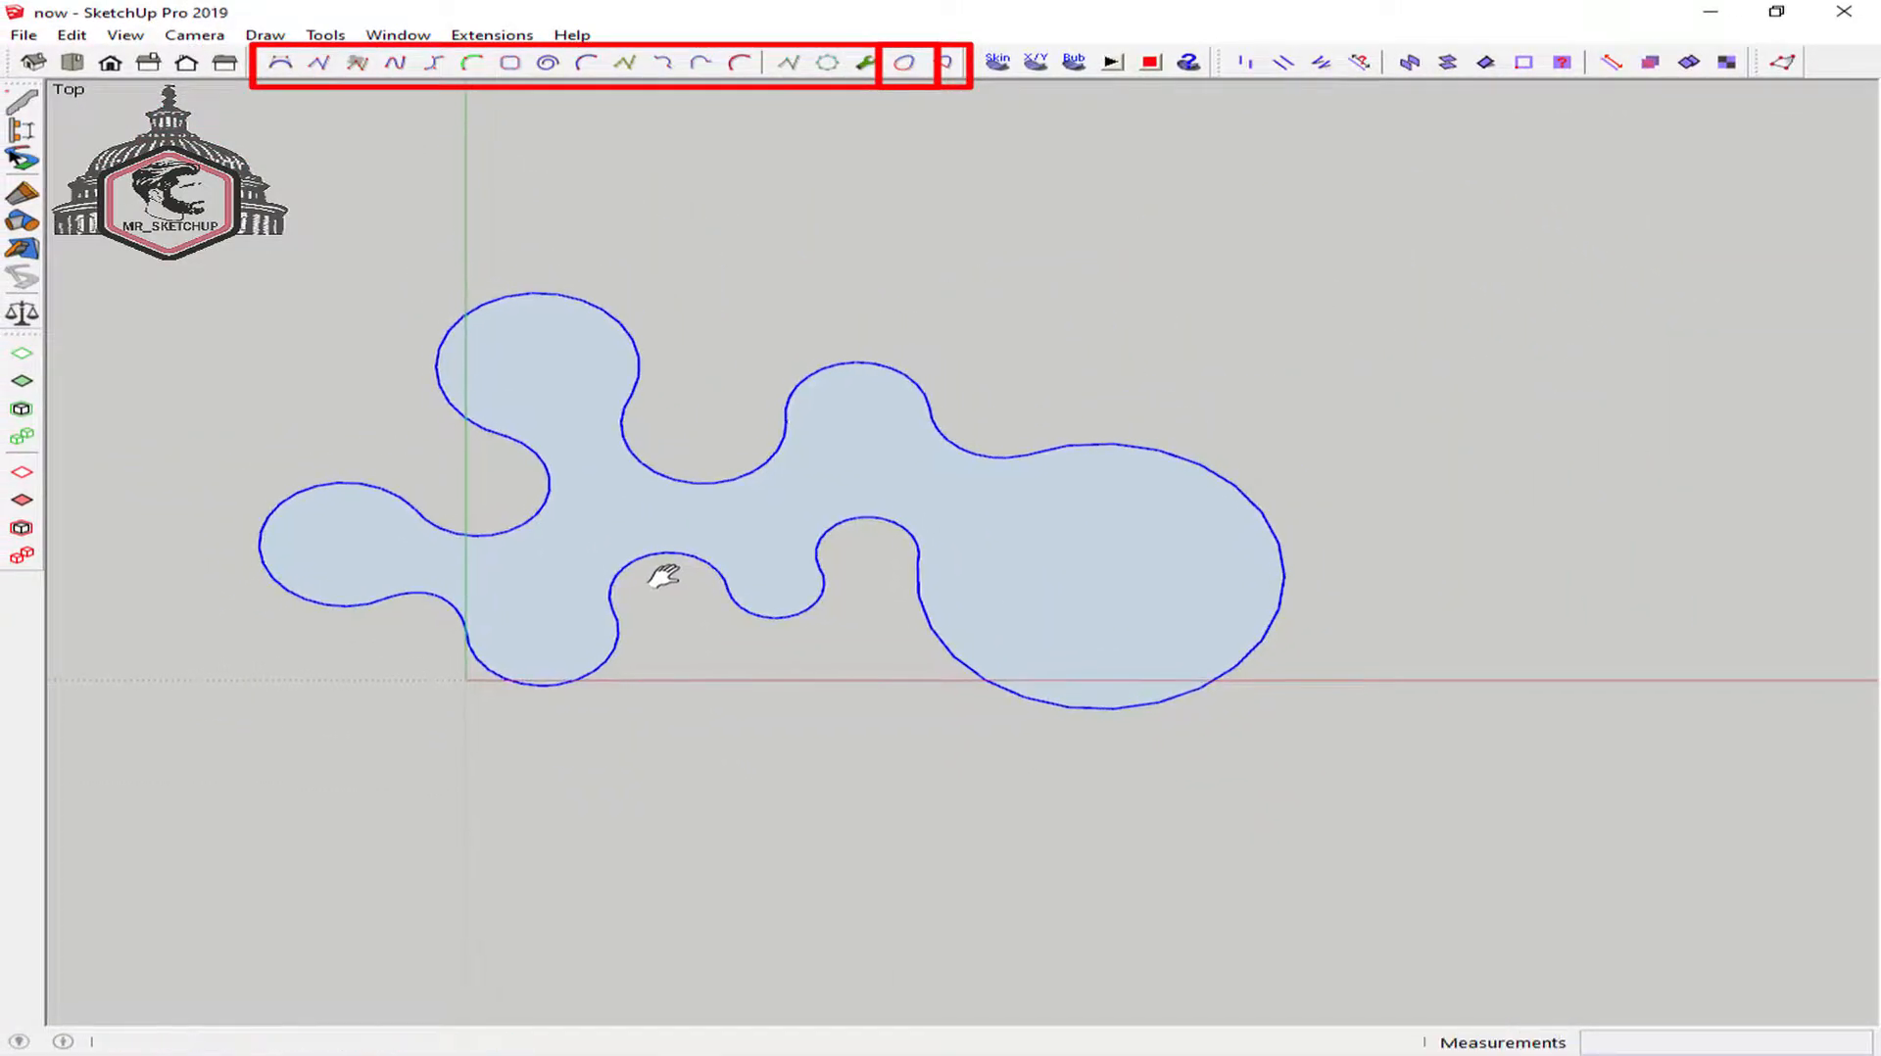
{"action": "left_click", "coordinate": [1054, 538]}
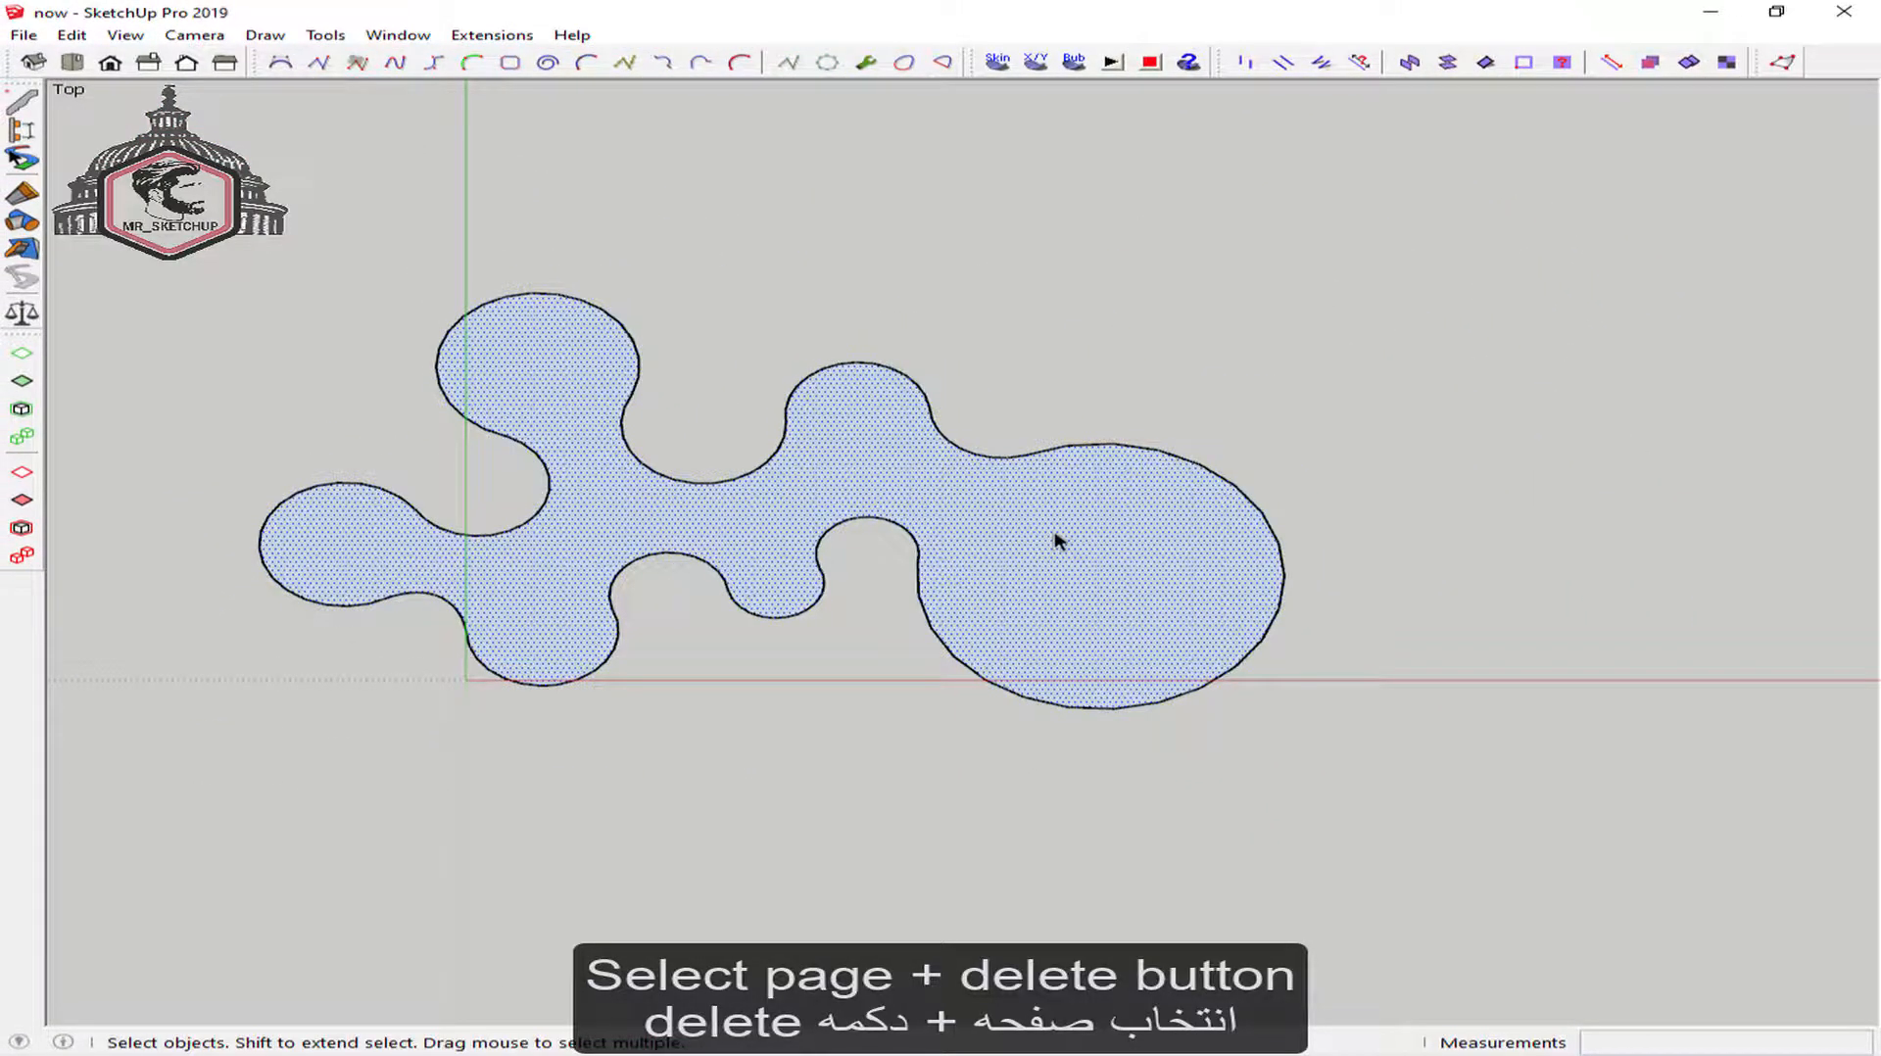
{"action": "key", "text": "Delete"}
Copy the closed outline 50 m along the red axis, away from the origin
{"action": "scroll", "coordinate": [1048, 546], "scroll_direction": "down", "scroll_amount": 2}
{"action": "key", "text": "ctrl+a"}
{"action": "key", "text": "m"}
{"action": "left_click", "coordinate": [626, 660]}
{"action": "key", "text": "ctrl"}
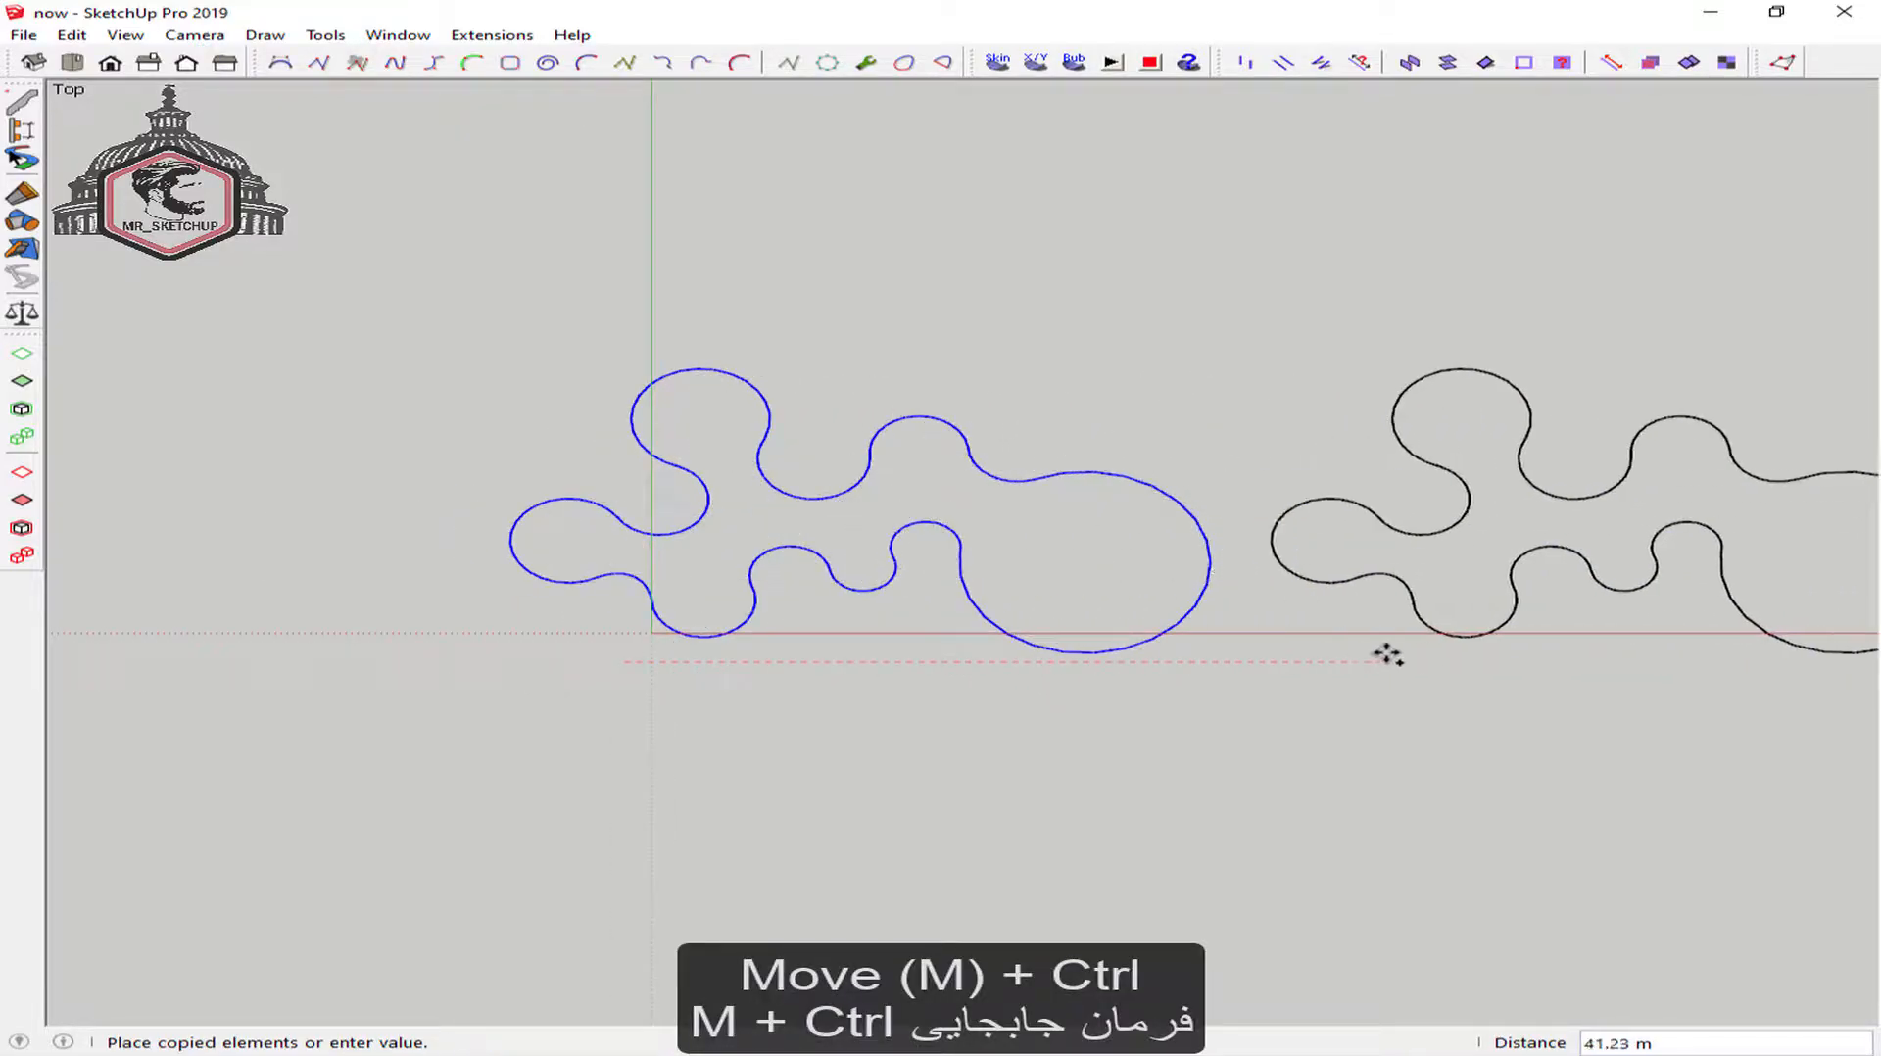
{"action": "type", "text": "50"}
{"action": "key", "text": "Return"}
{"action": "key", "text": "space"}
Generate a soap skin on the original outline with 20 divisions
{"action": "scroll", "coordinate": [1033, 524], "scroll_direction": "up", "scroll_amount": 2}
{"action": "left_click_drag", "start_coordinate": [1499, 285], "coordinate": [244, 841]}
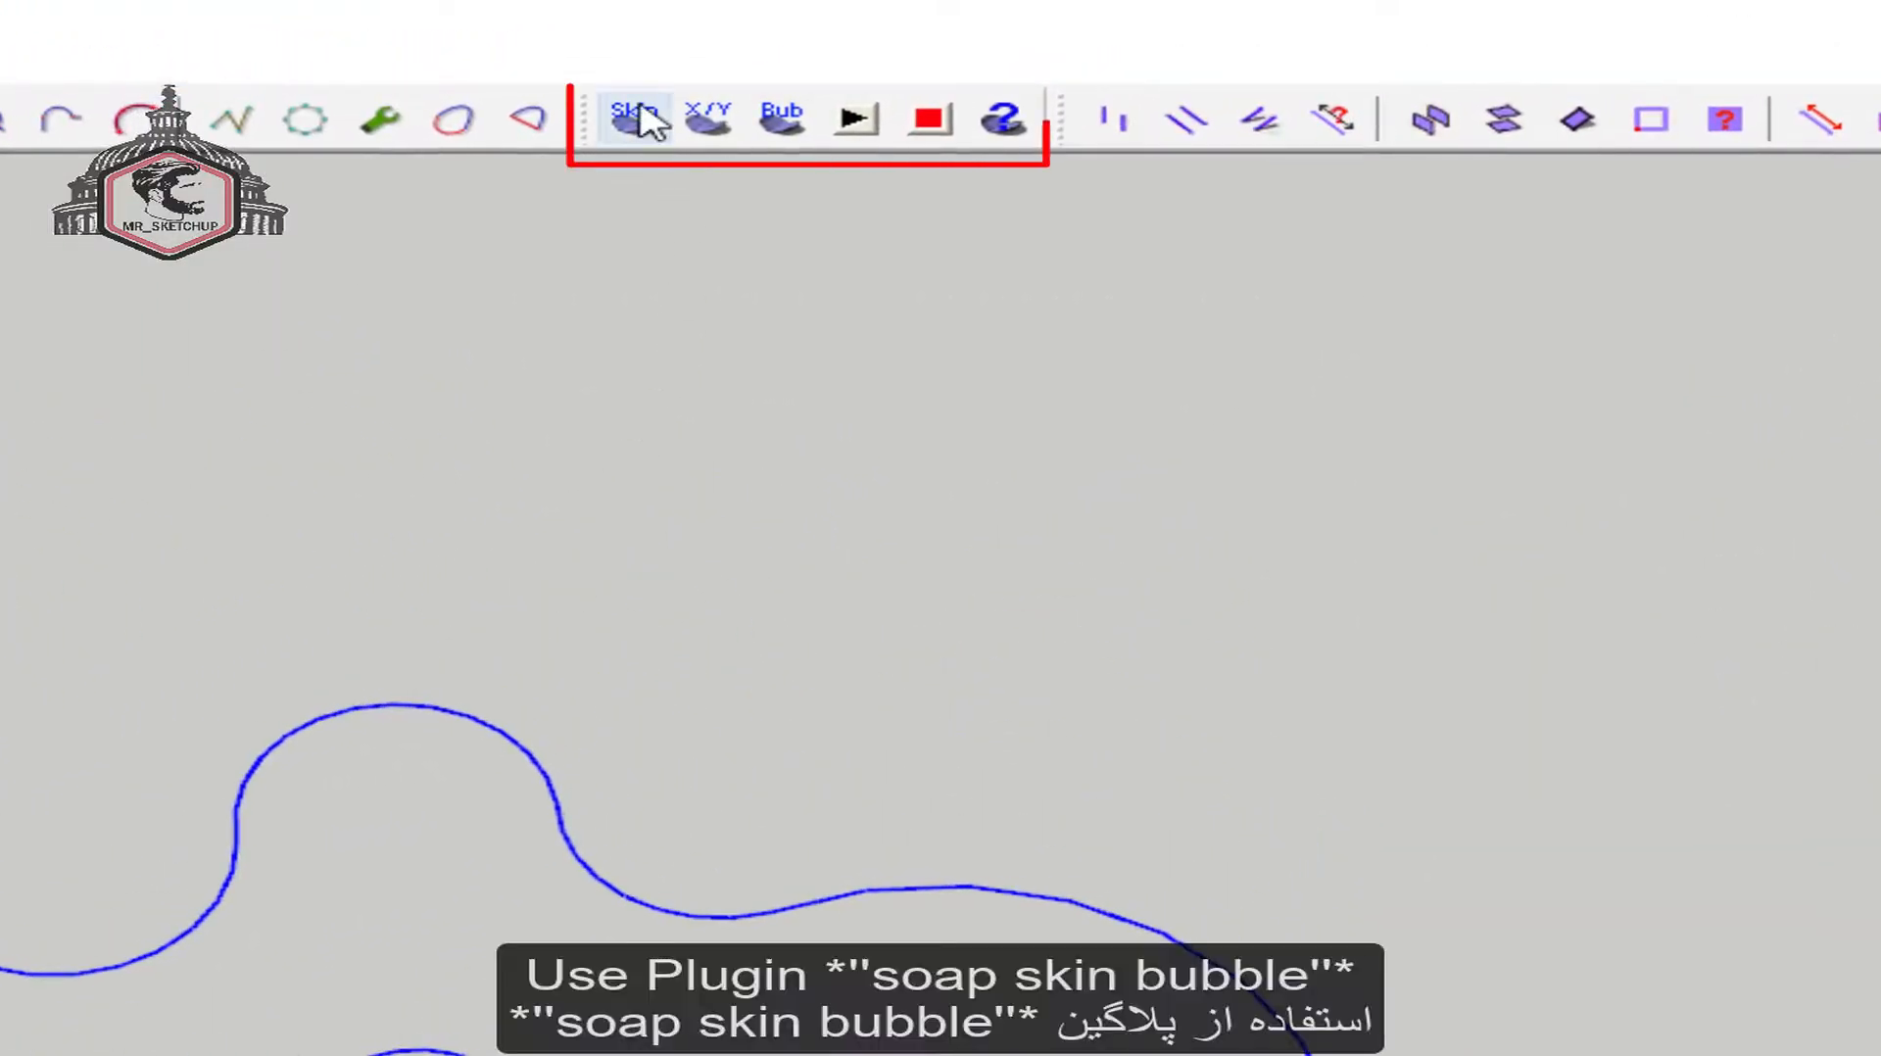
{"action": "left_click", "coordinate": [636, 117]}
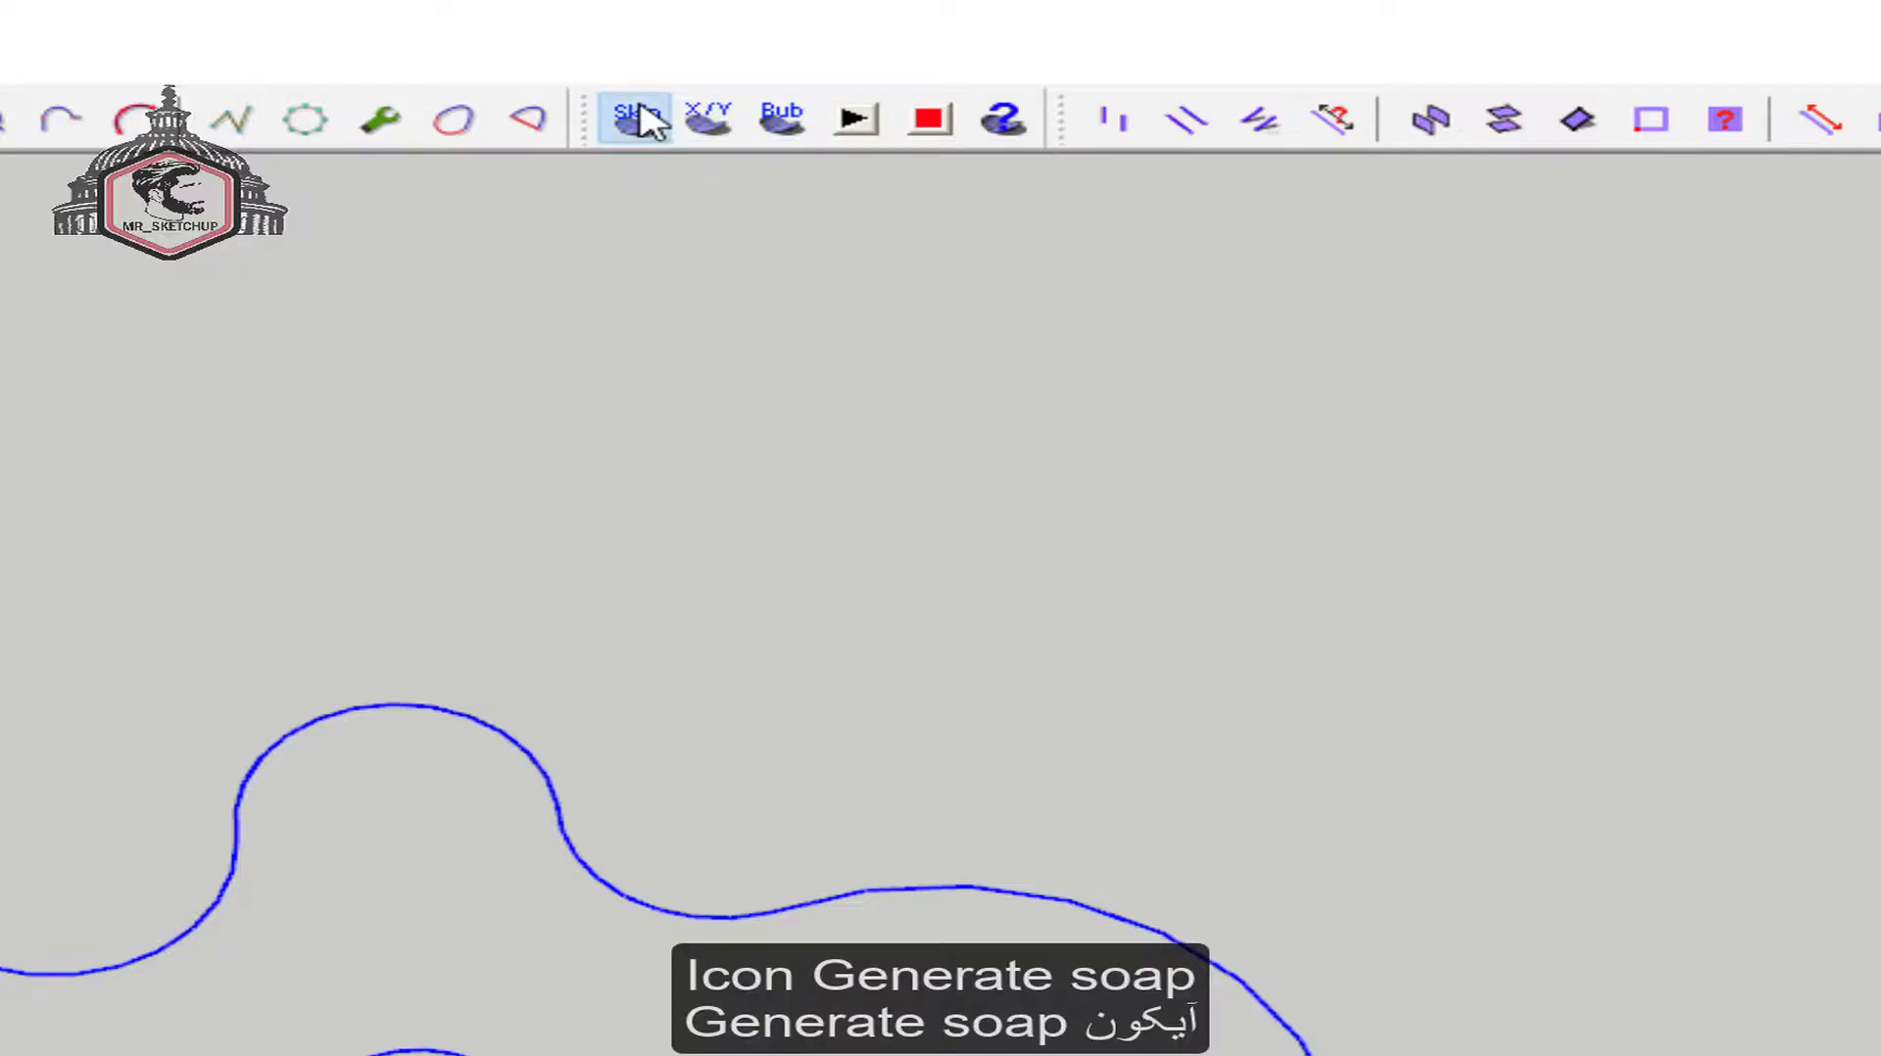
{"action": "type", "text": "20"}
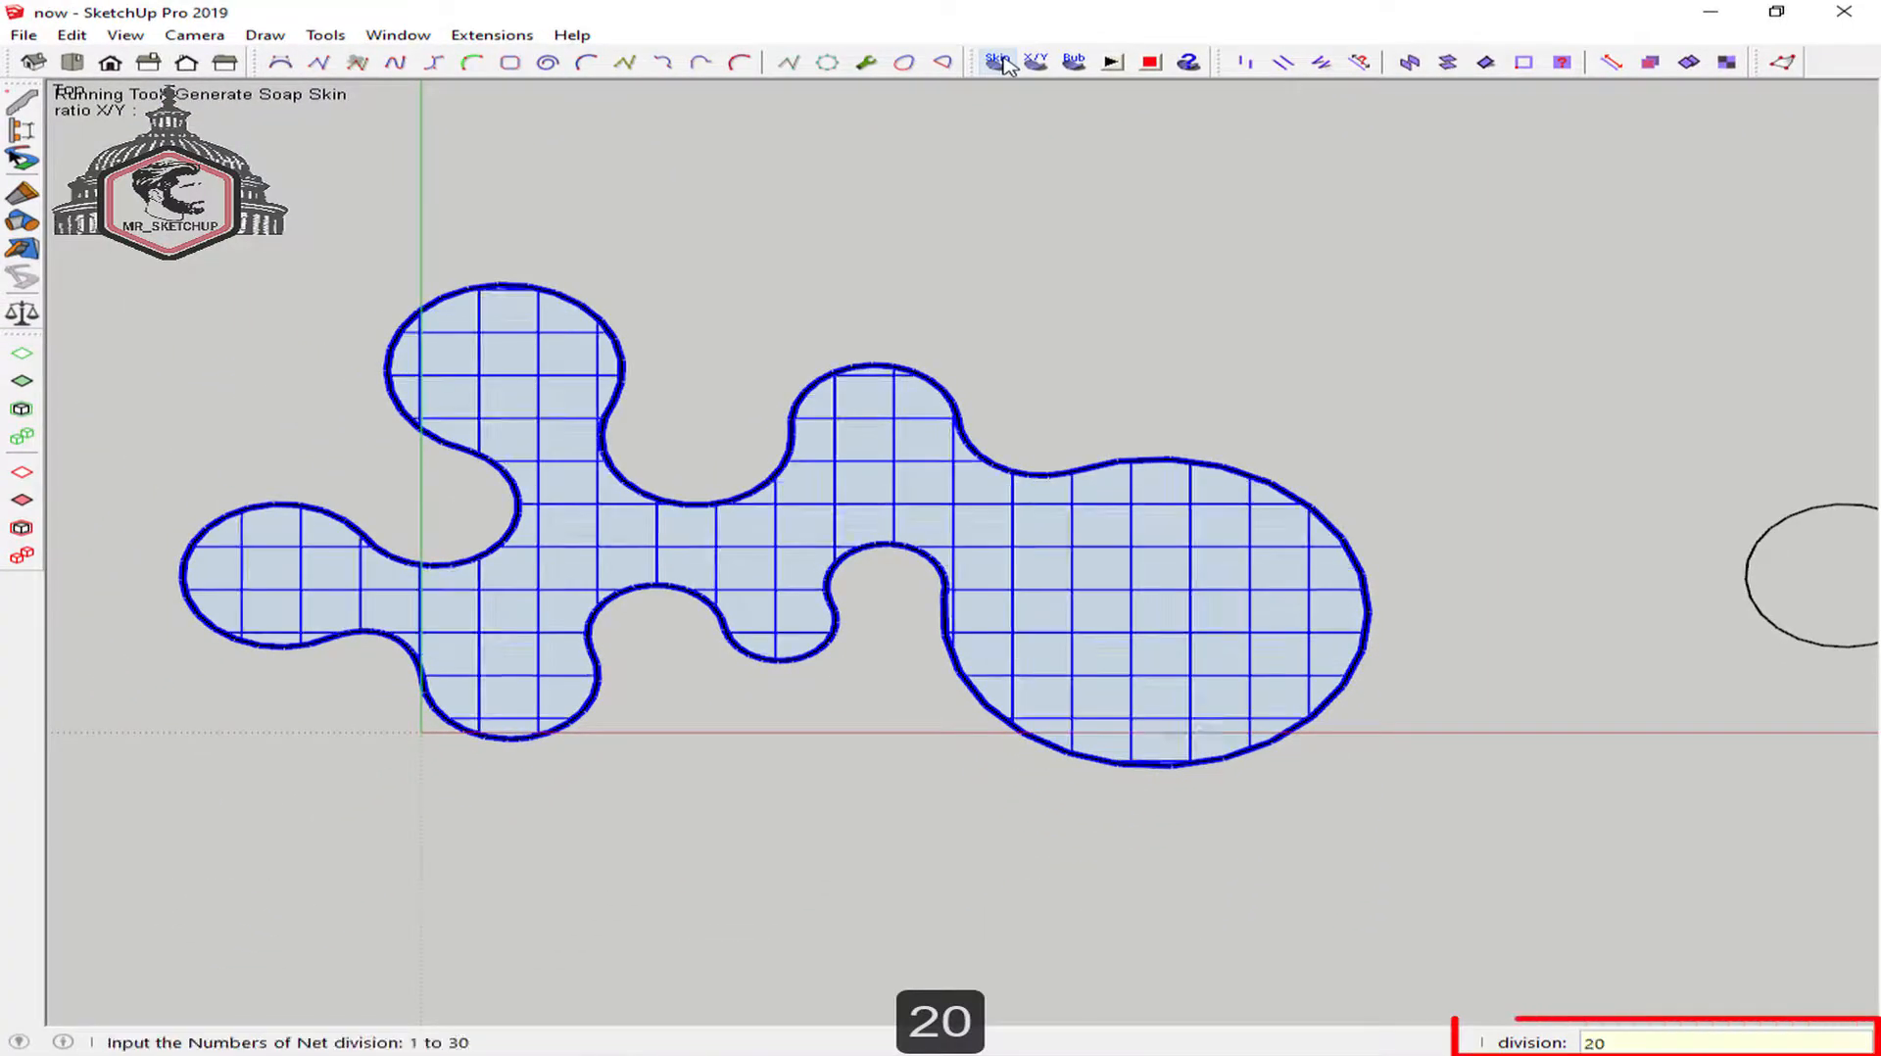
{"action": "key", "text": "Return"}
{"action": "key", "text": "space"}
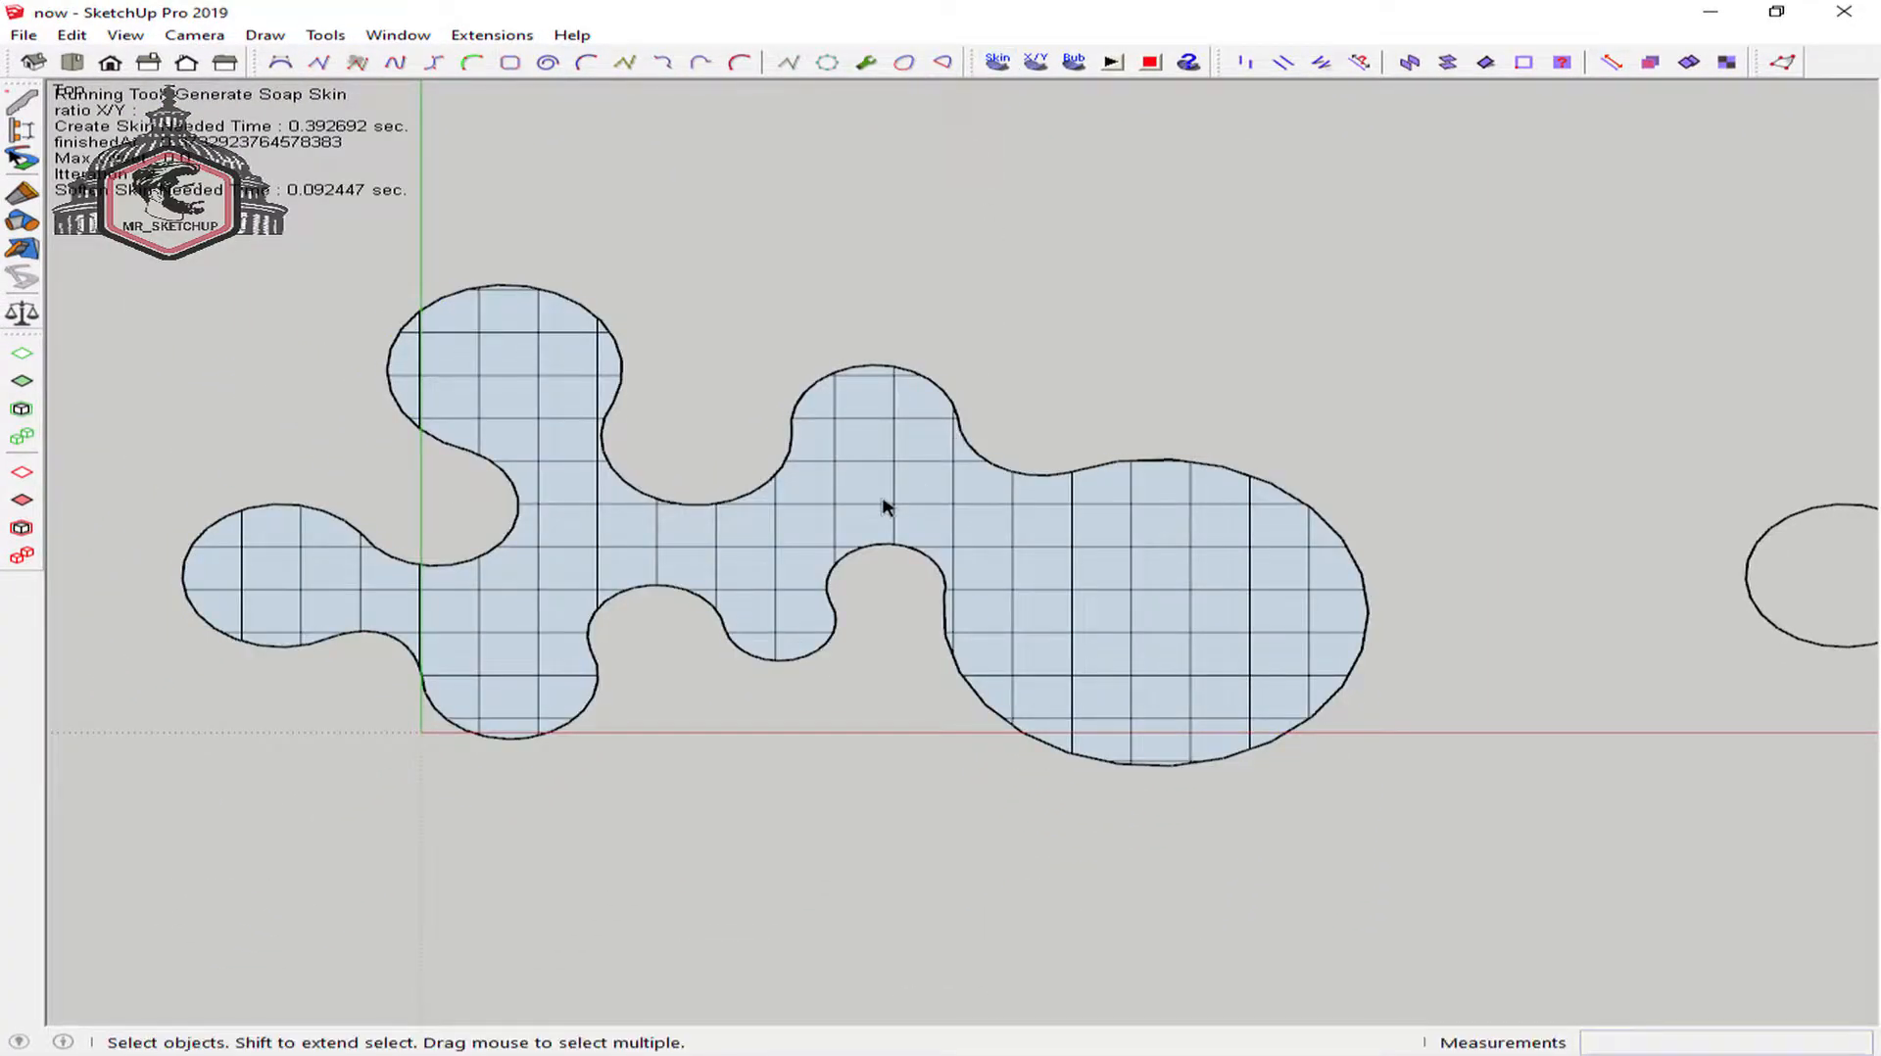
Move the 20-division skin group 50 m along the negative red axis, off the original outline
{"action": "scroll", "coordinate": [881, 504], "scroll_direction": "down", "scroll_amount": 2}
{"action": "left_click", "coordinate": [890, 507]}
{"action": "key", "text": "ctrl"}
{"action": "left_click", "coordinate": [1028, 314]}
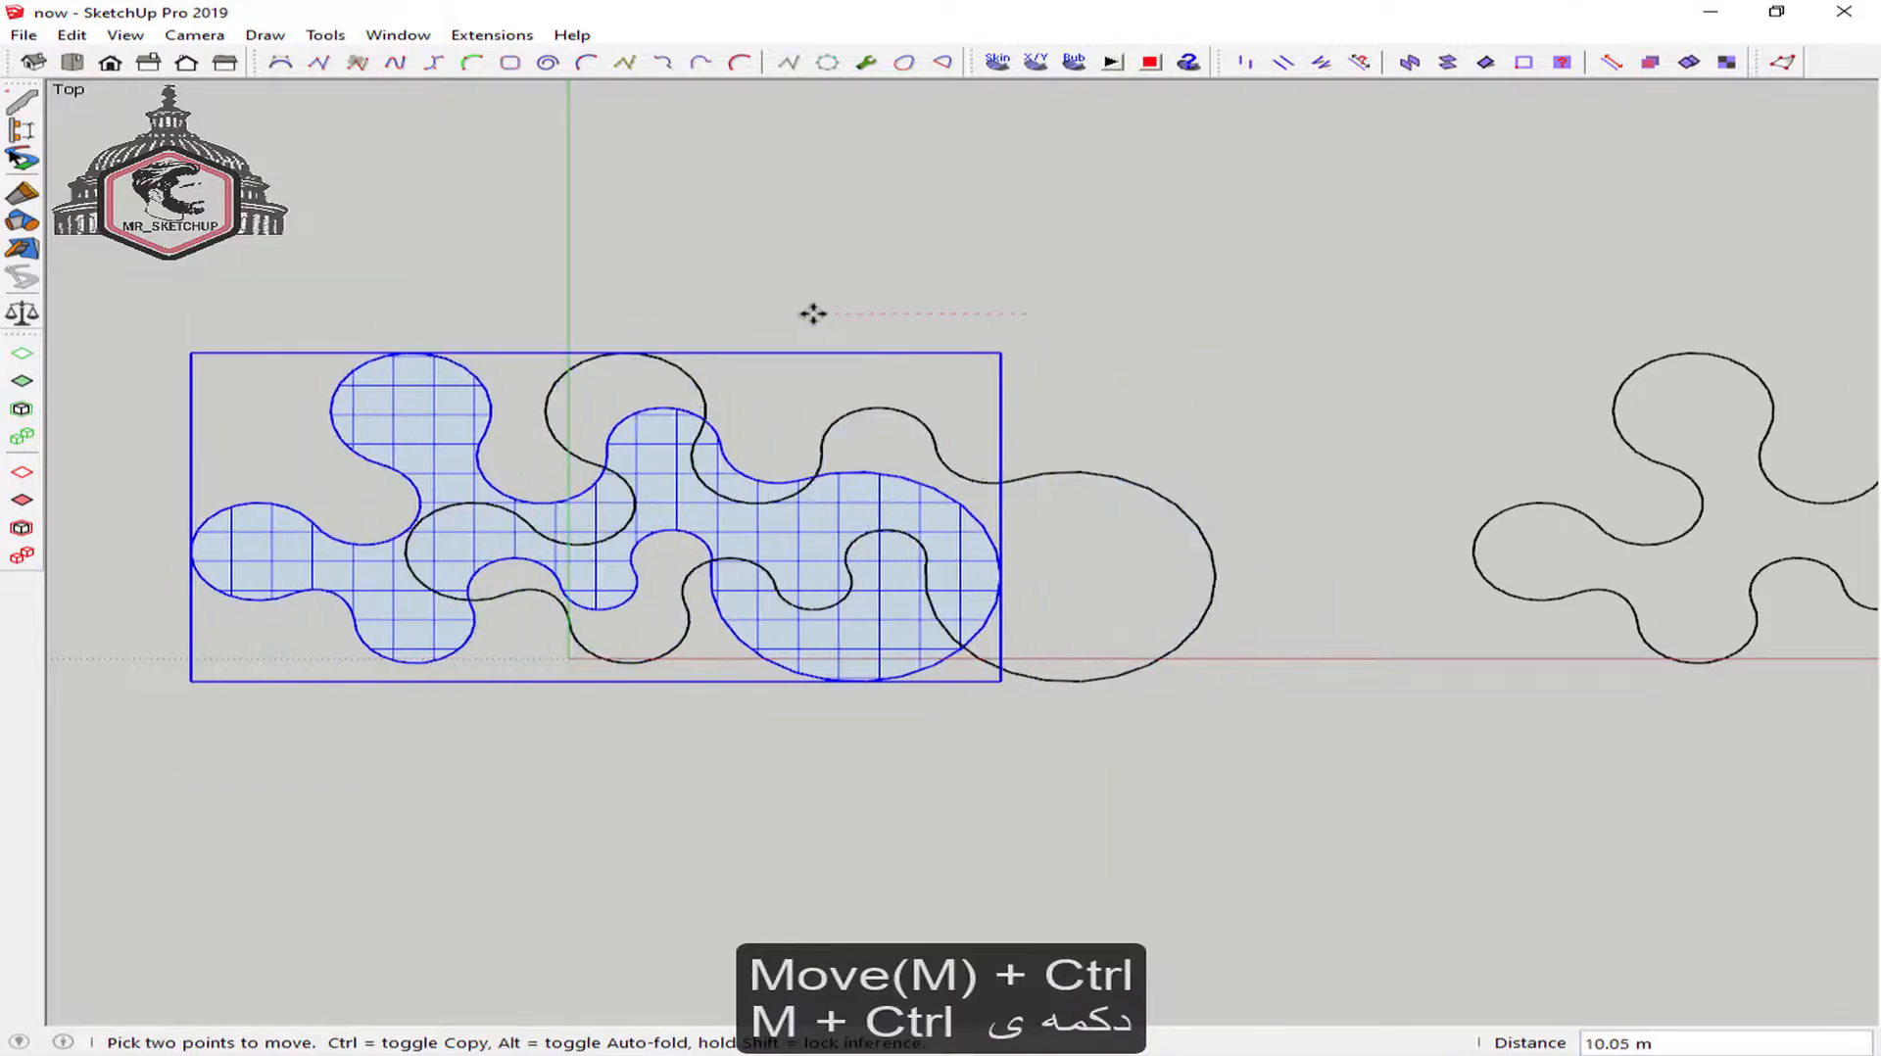
{"action": "type", "text": "50"}
{"action": "key", "text": "Return"}
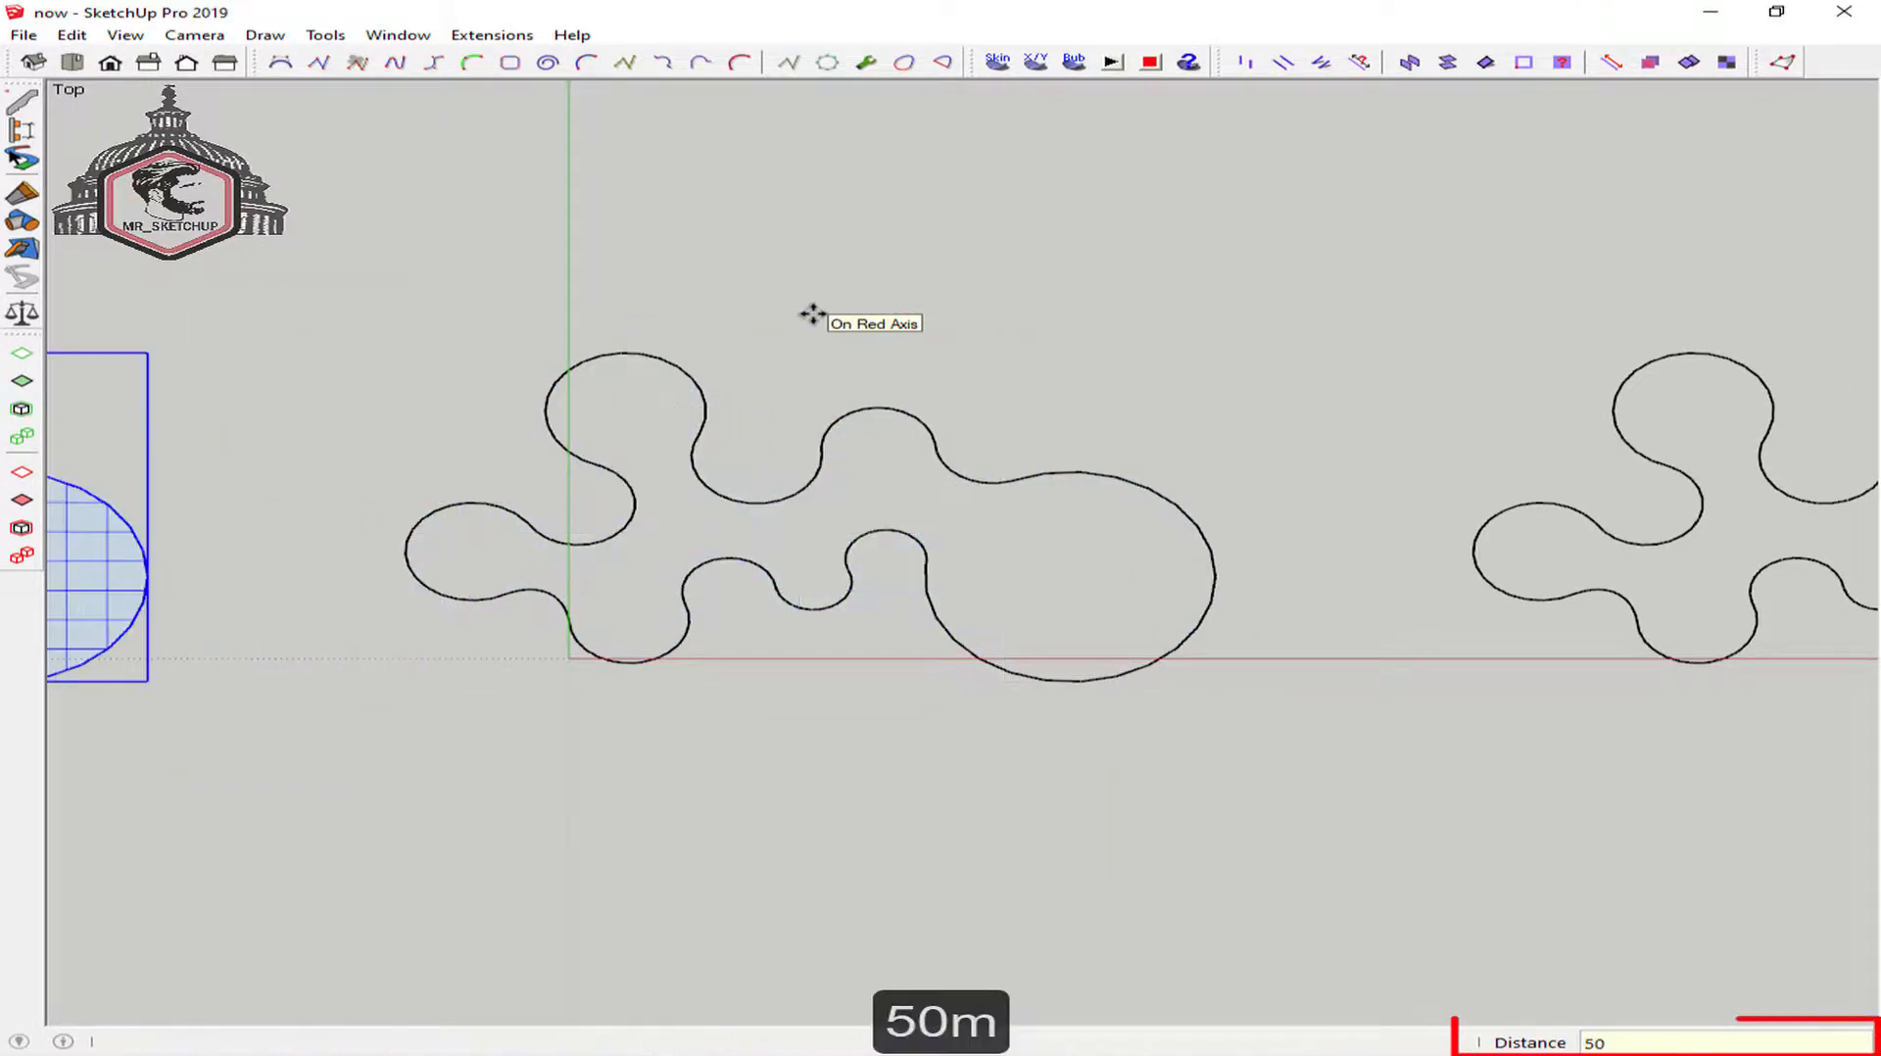
Generate a second soap skin on the original outline with 60 divisions
{"action": "left_click", "coordinate": [823, 468]}
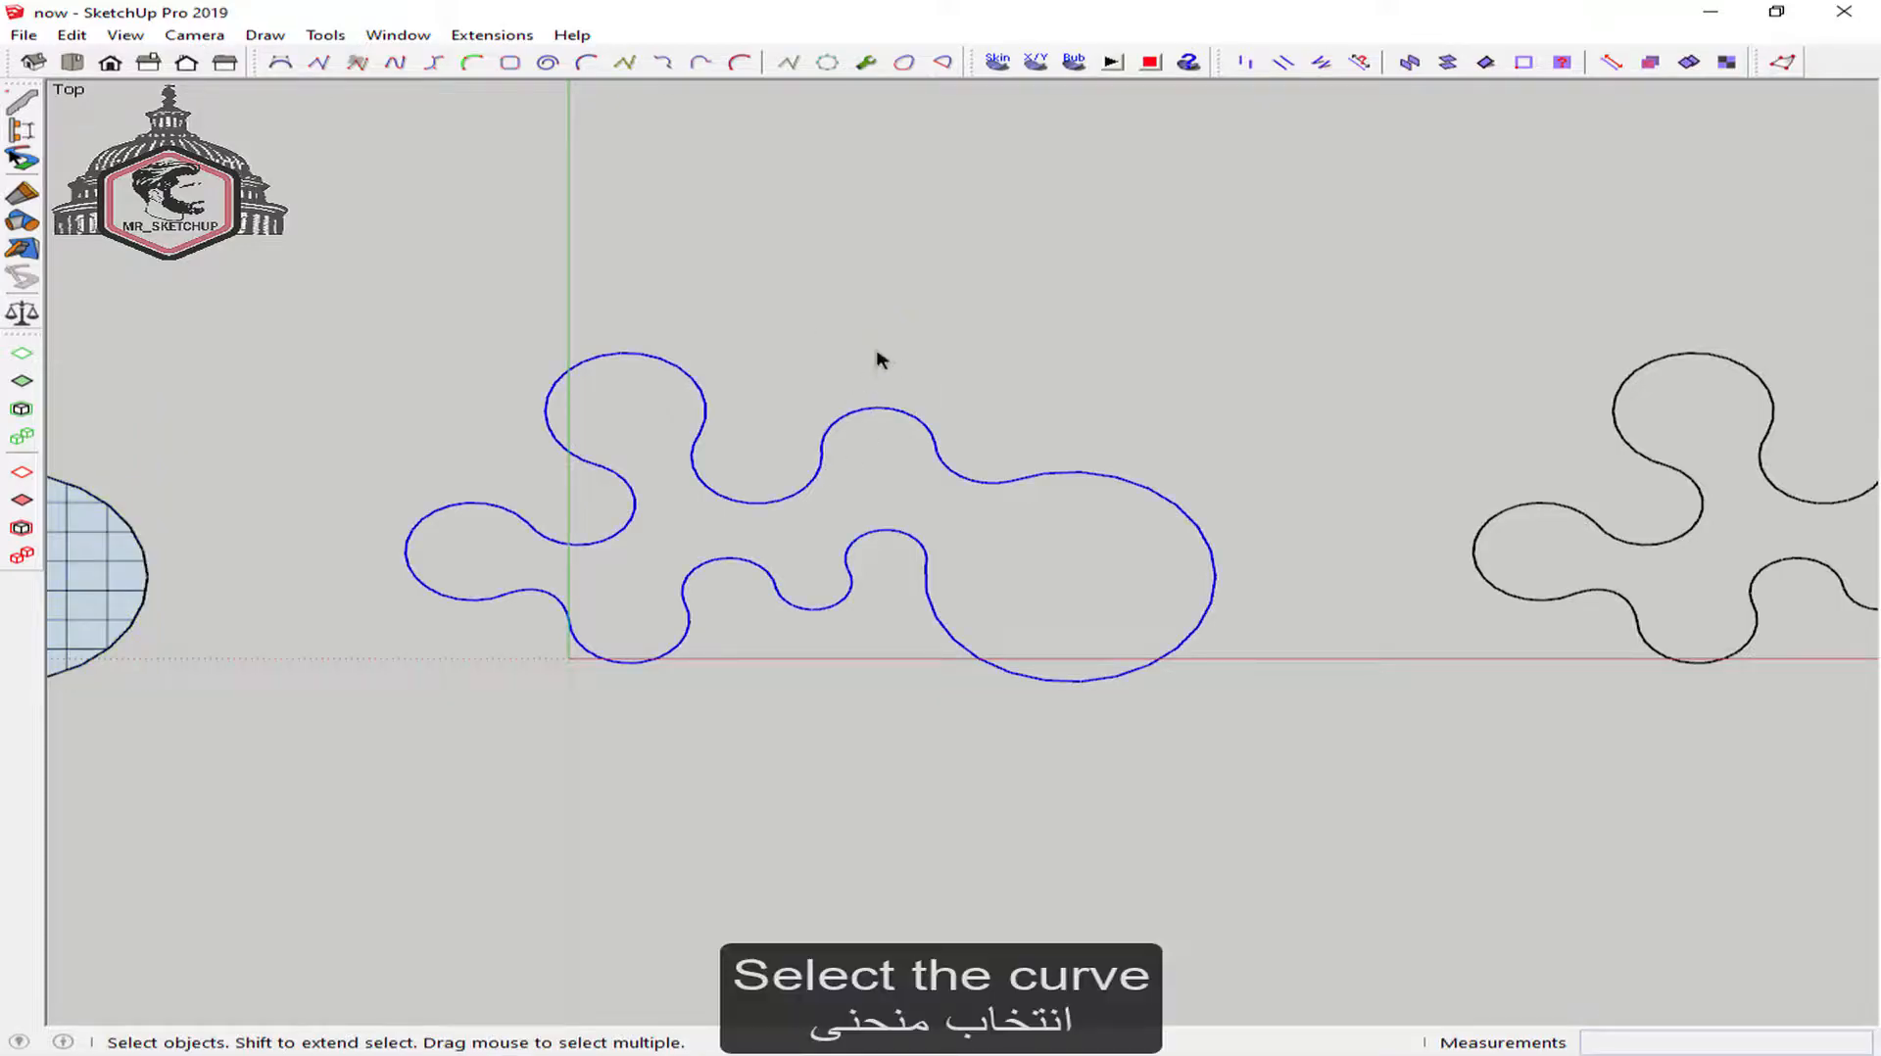
{"action": "left_click", "coordinate": [983, 75]}
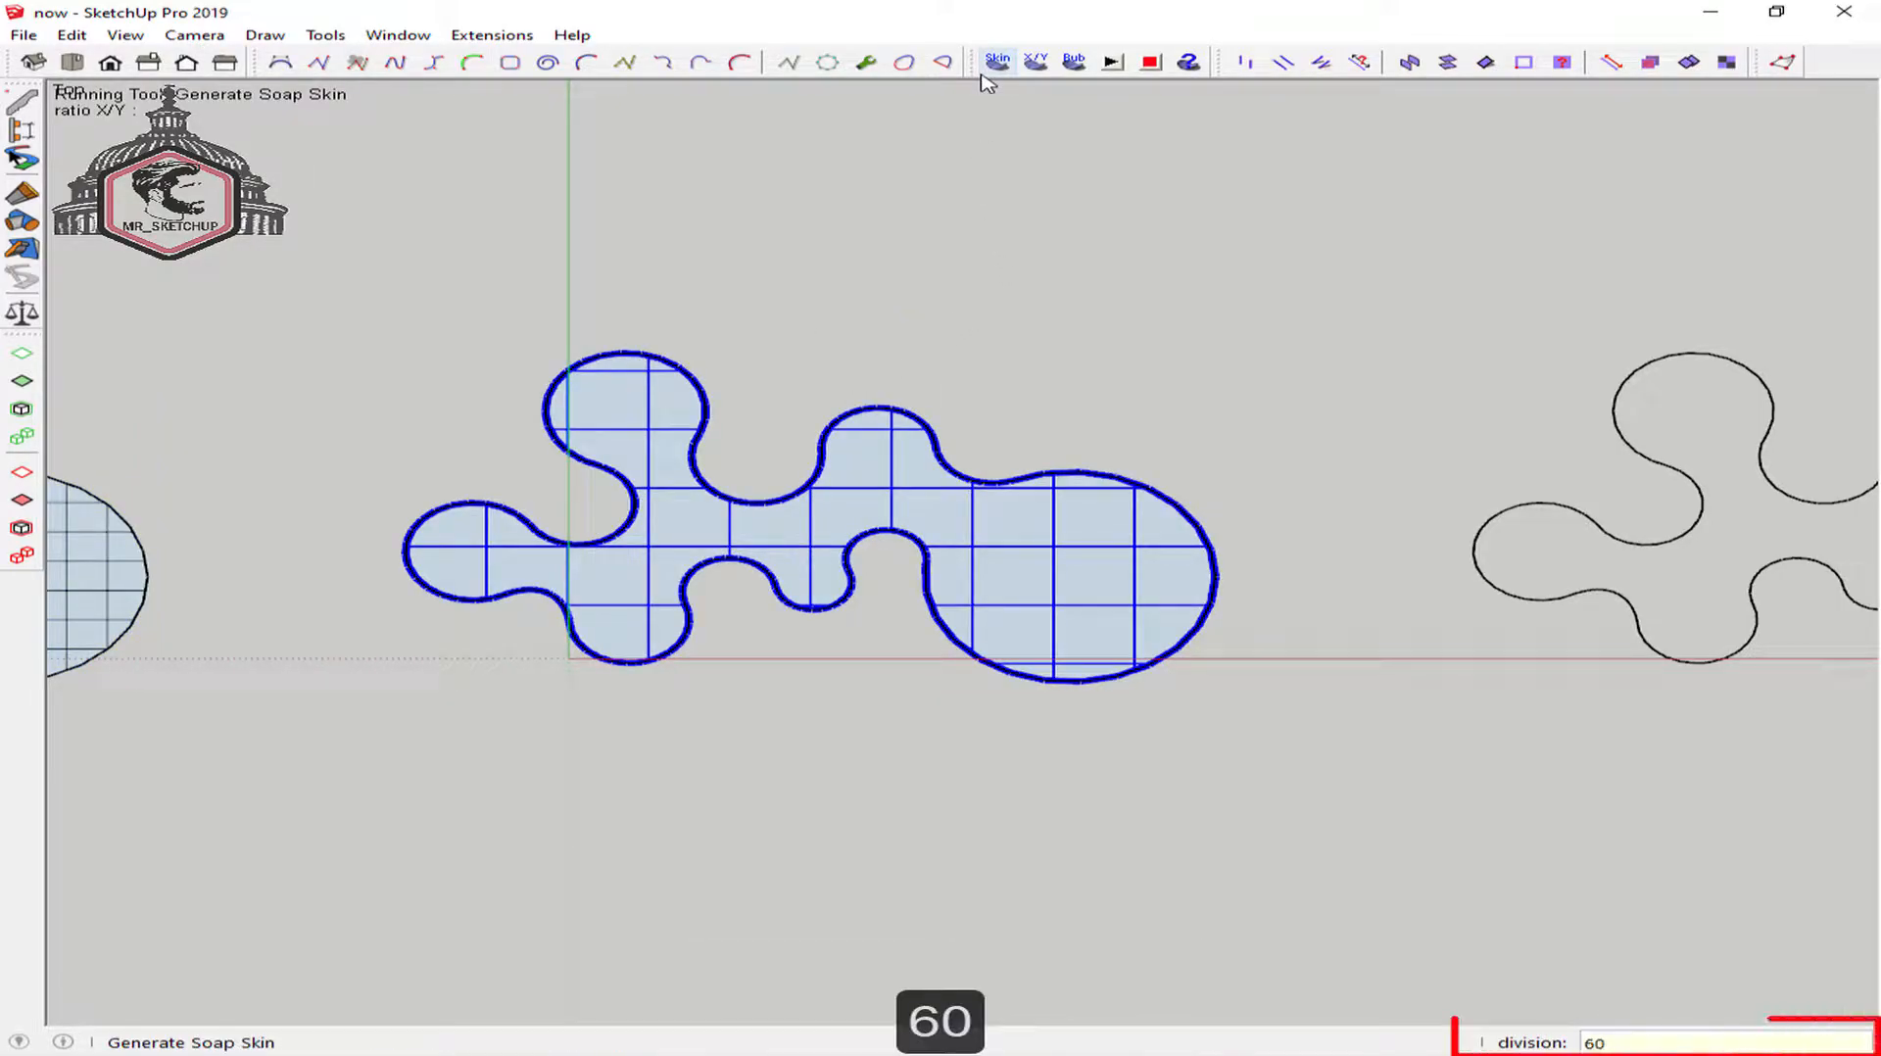
{"action": "type", "text": "60"}
{"action": "key", "text": "Return"}
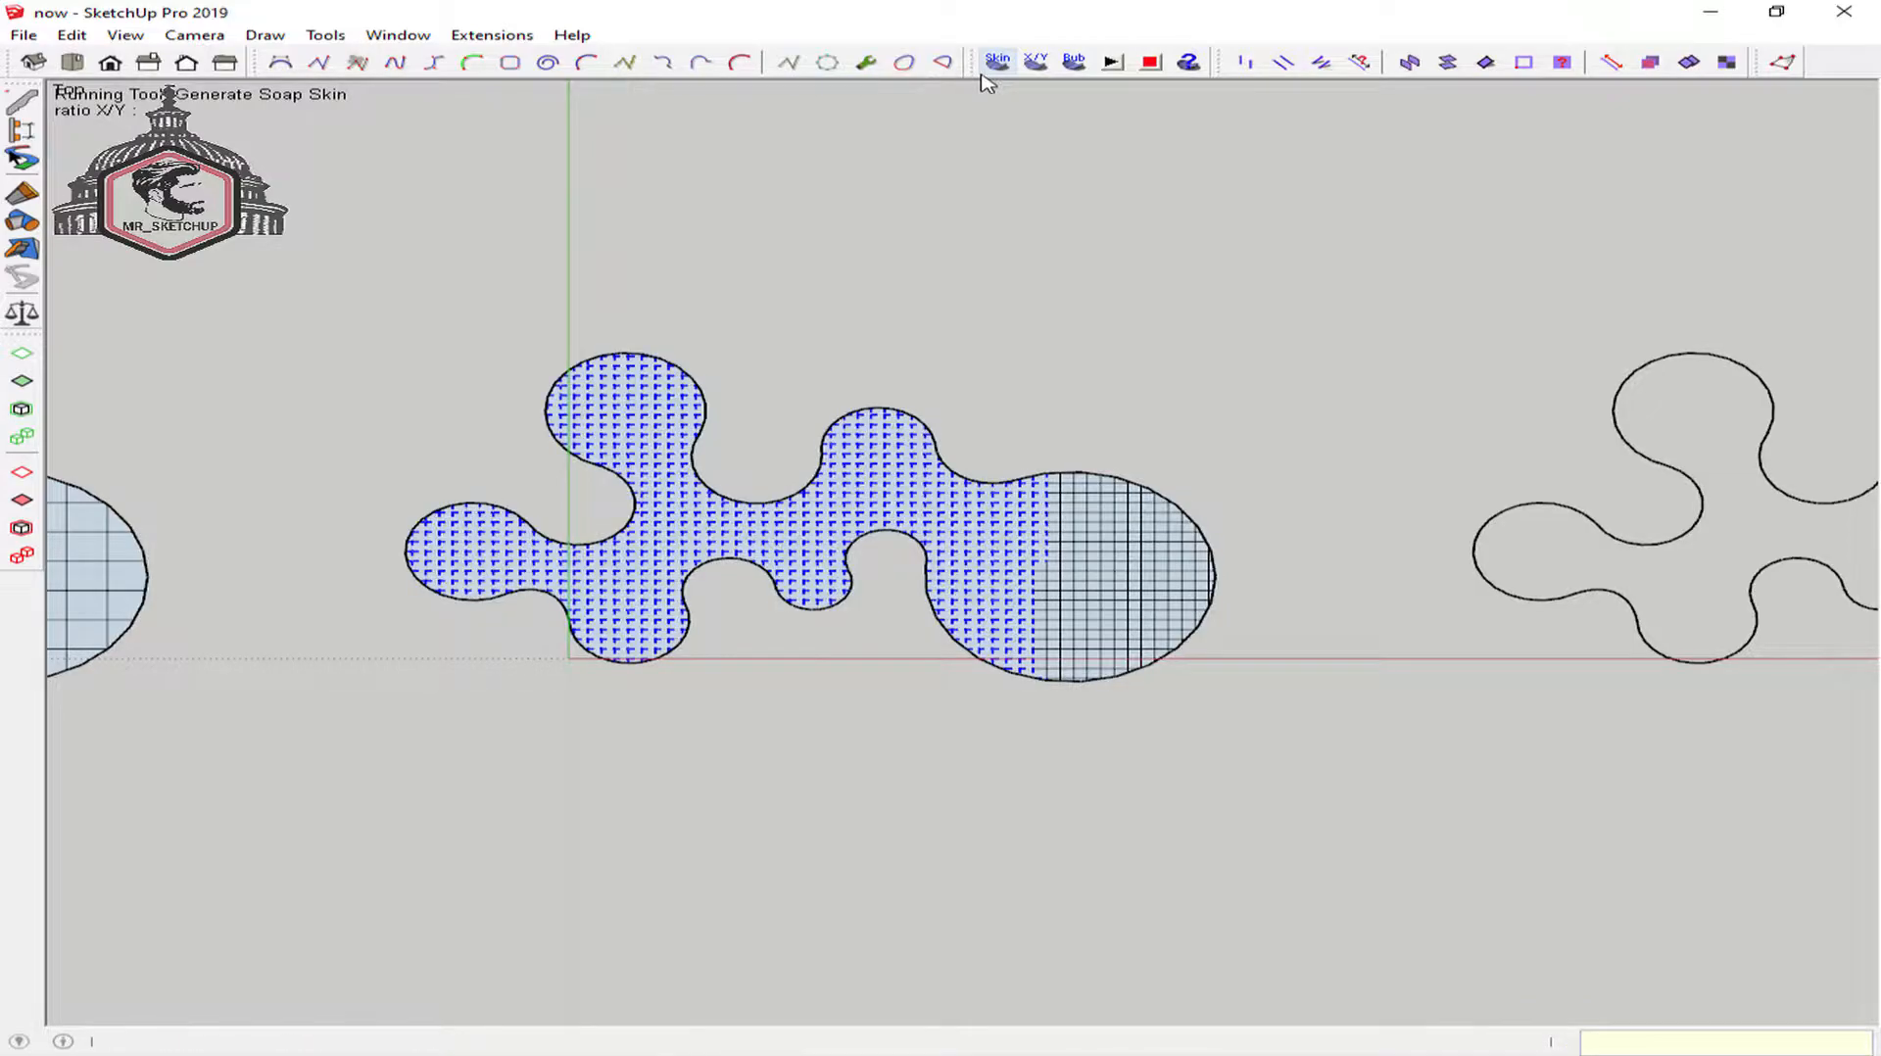
Move the 60-division skin group 30 m along the green axis, clear of the original outline
{"action": "left_click", "coordinate": [901, 500]}
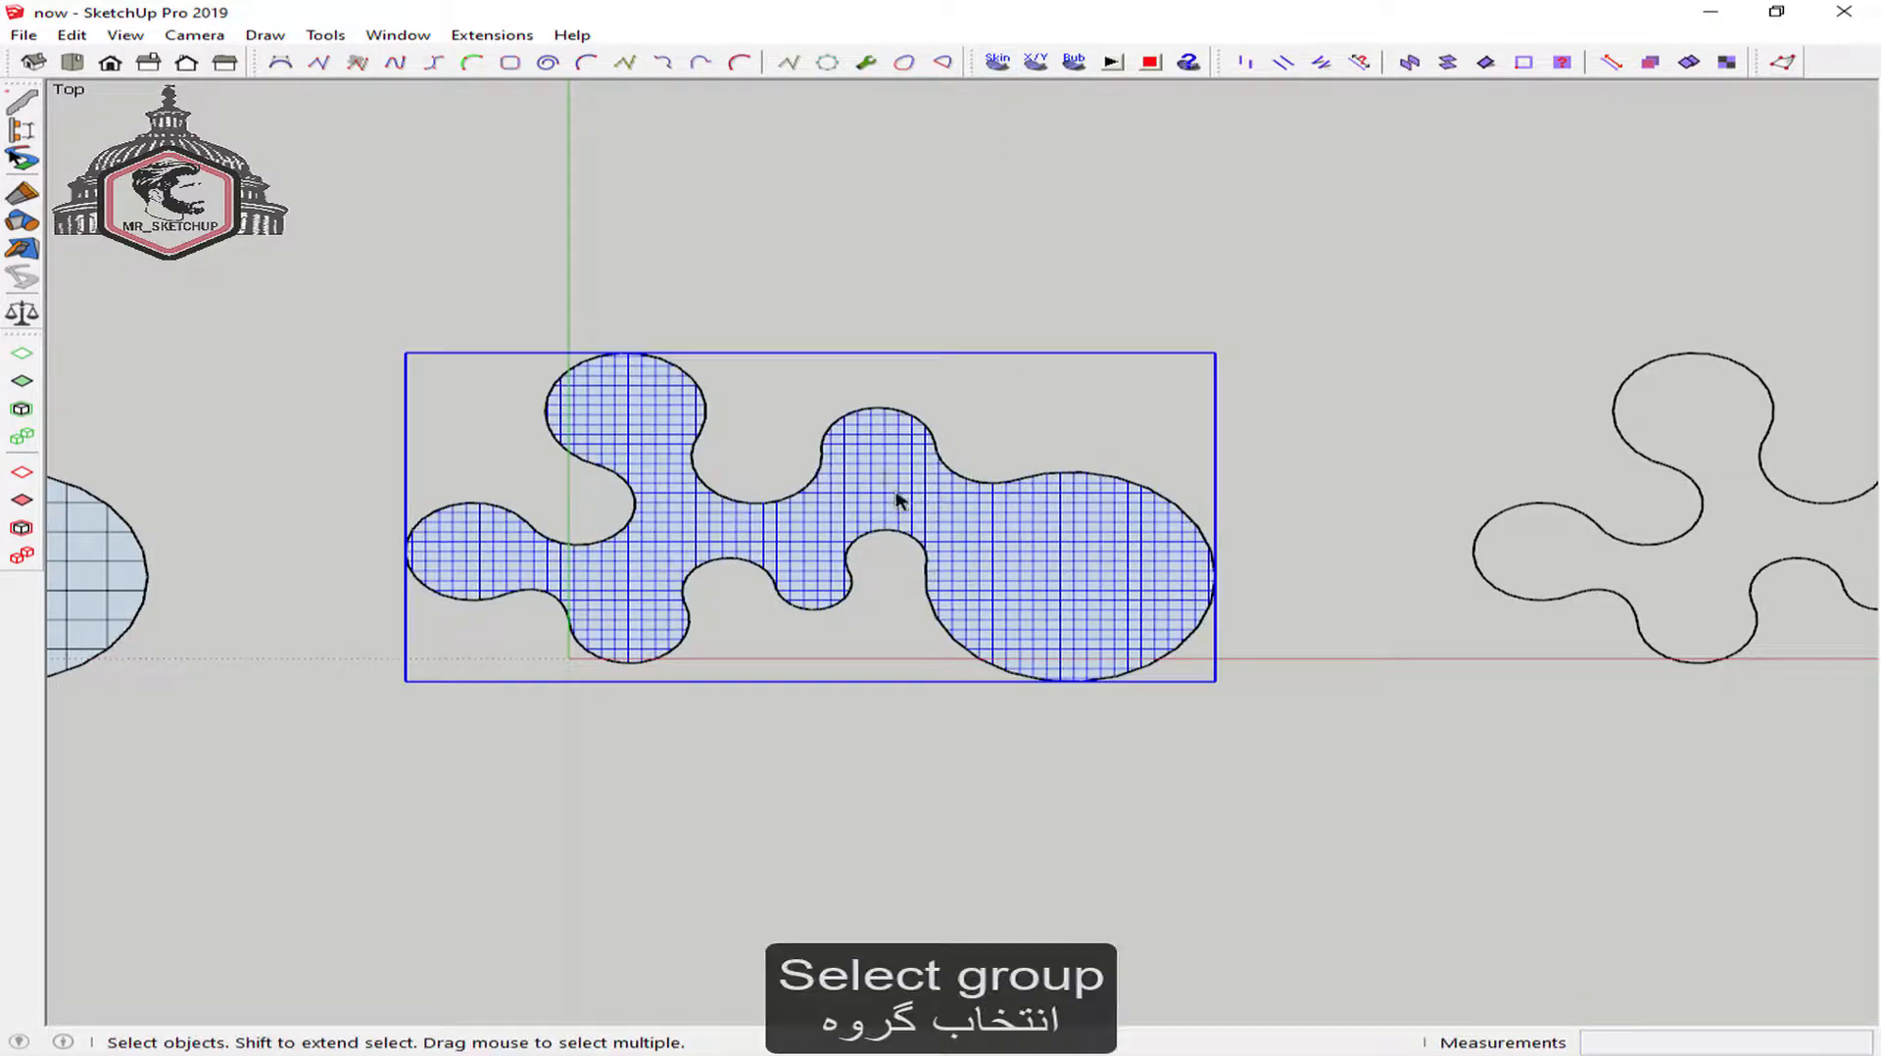
{"action": "left_click", "coordinate": [1325, 573]}
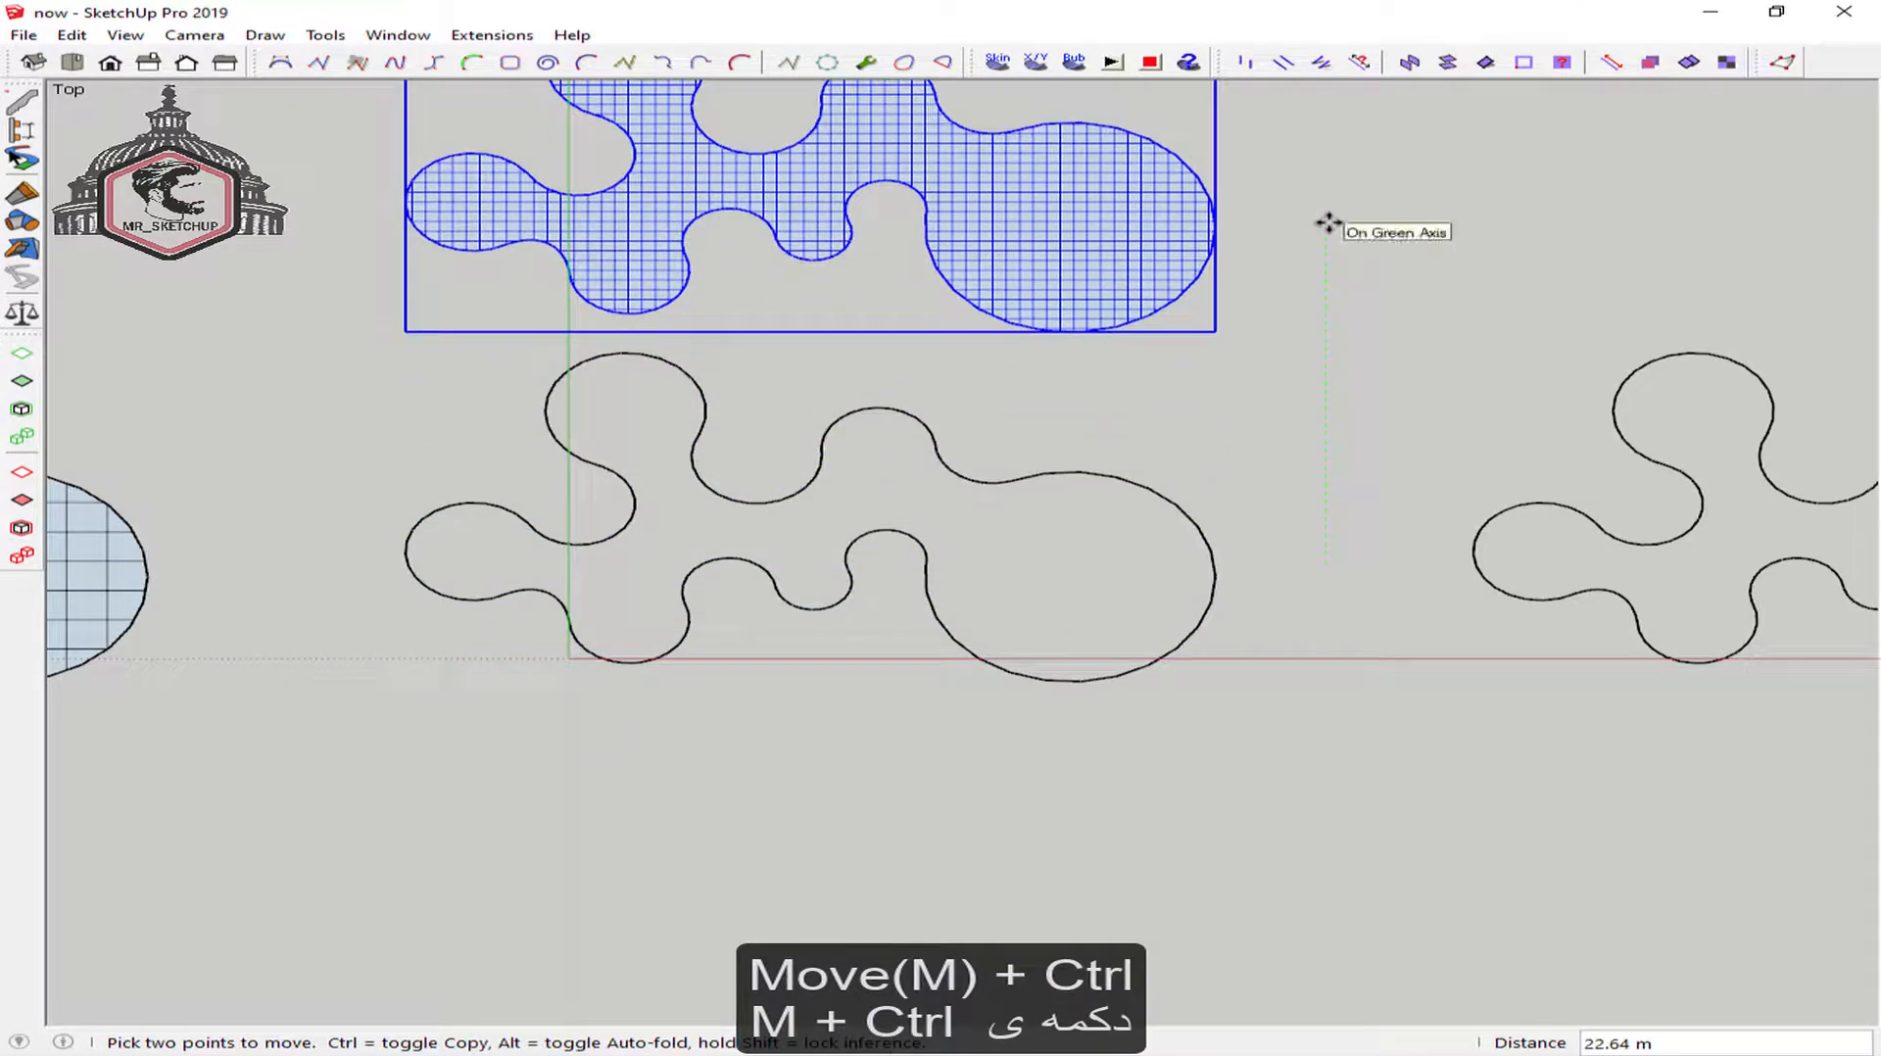
{"action": "type", "text": "30"}
{"action": "key", "text": "Return"}
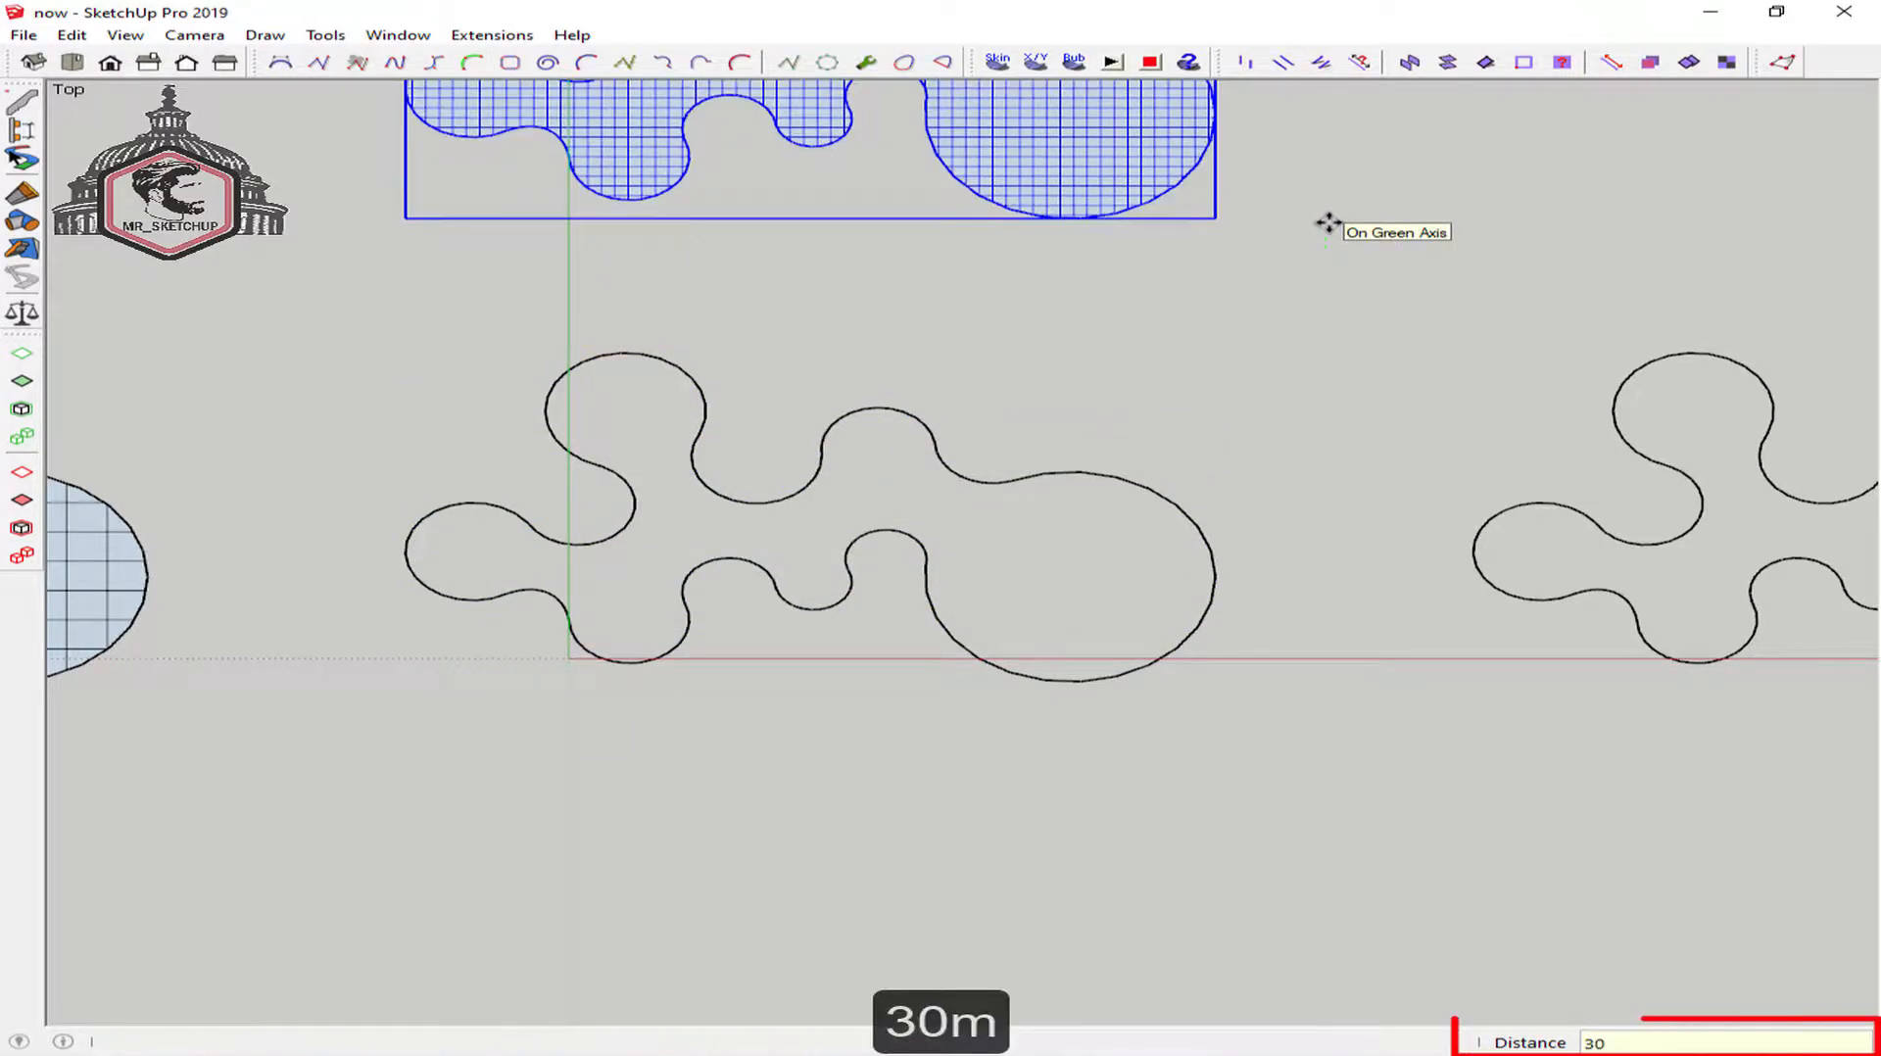
{"action": "key", "text": "space"}
Open the 20-division skin group for editing
{"action": "middle_click_drag", "start_coordinate": [932, 303], "coordinate": [764, 591], "text": "shift"}
{"action": "scroll", "coordinate": [765, 592], "scroll_direction": "up", "scroll_amount": 2}
{"action": "scroll", "coordinate": [811, 480], "scroll_direction": "down", "scroll_amount": 5}
{"action": "middle_click_drag", "start_coordinate": [717, 685], "coordinate": [1666, 154], "text": "shift"}
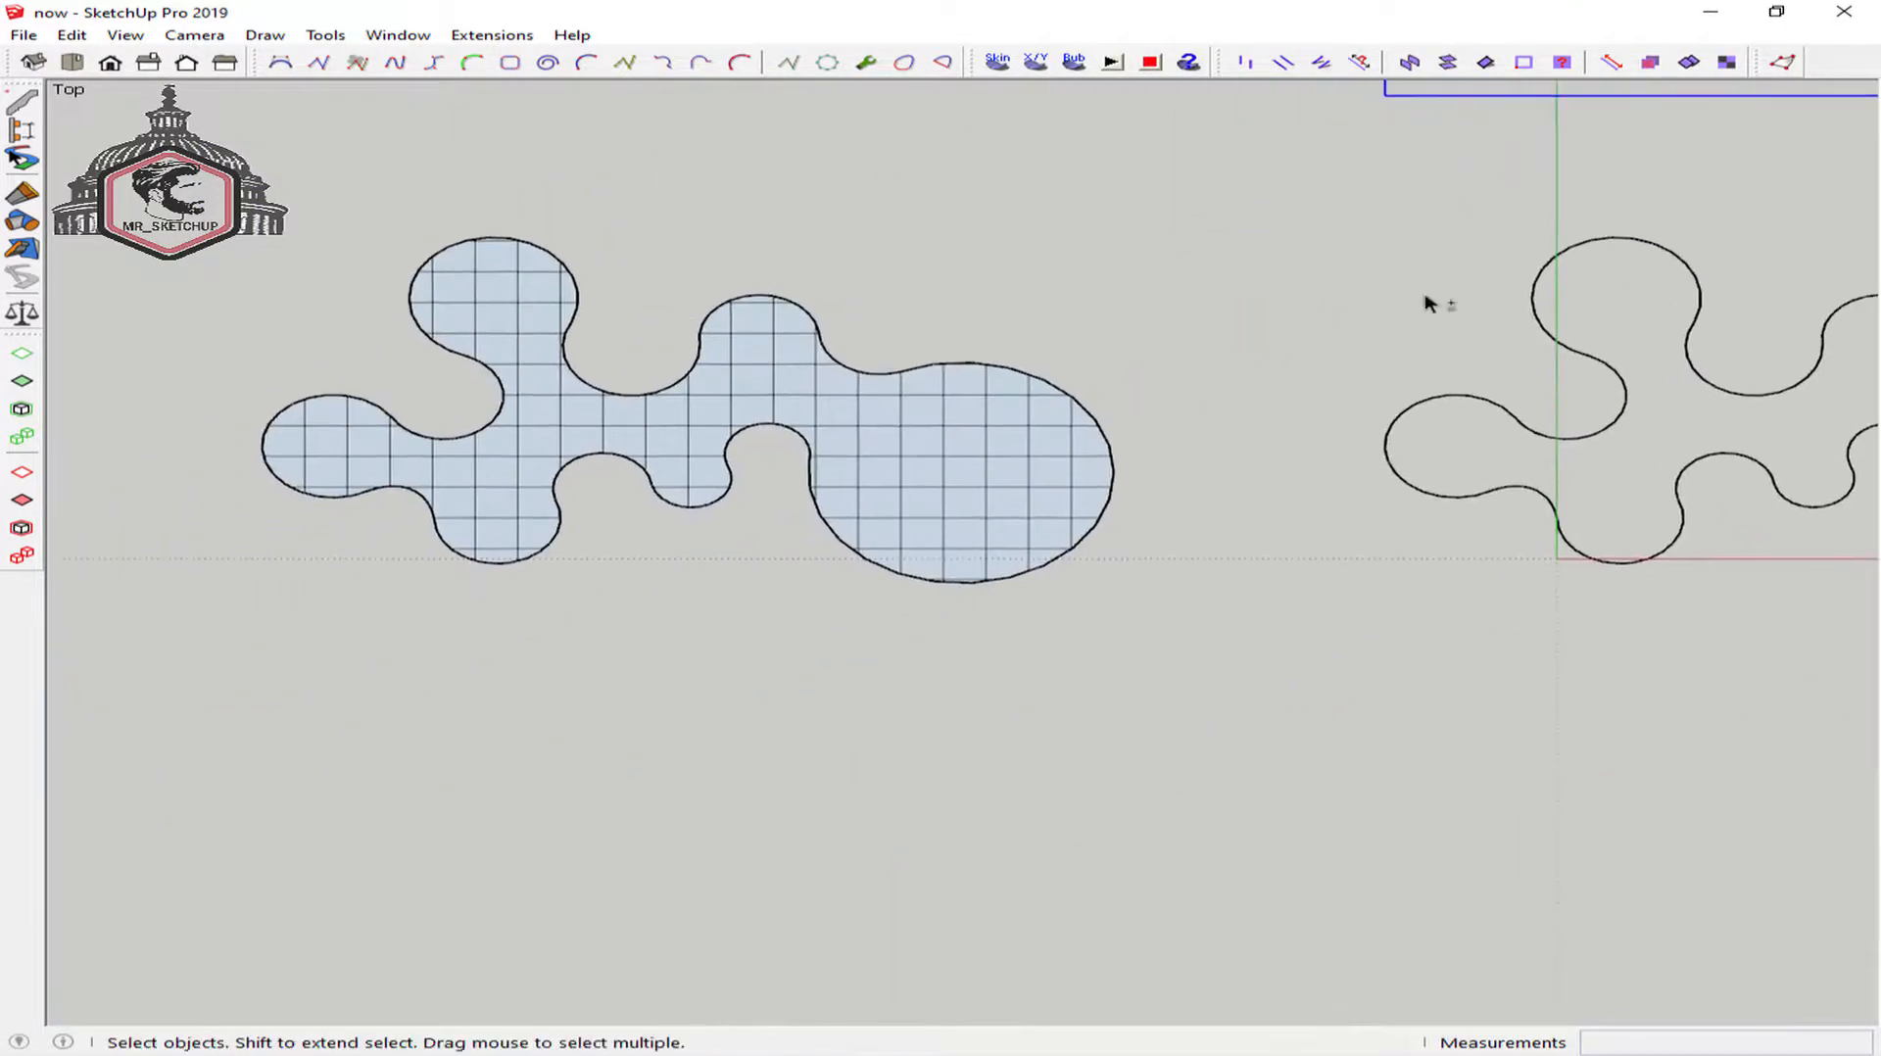
{"action": "scroll", "coordinate": [818, 476], "scroll_direction": "up", "scroll_amount": 4}
{"action": "double_click", "coordinate": [837, 428]}
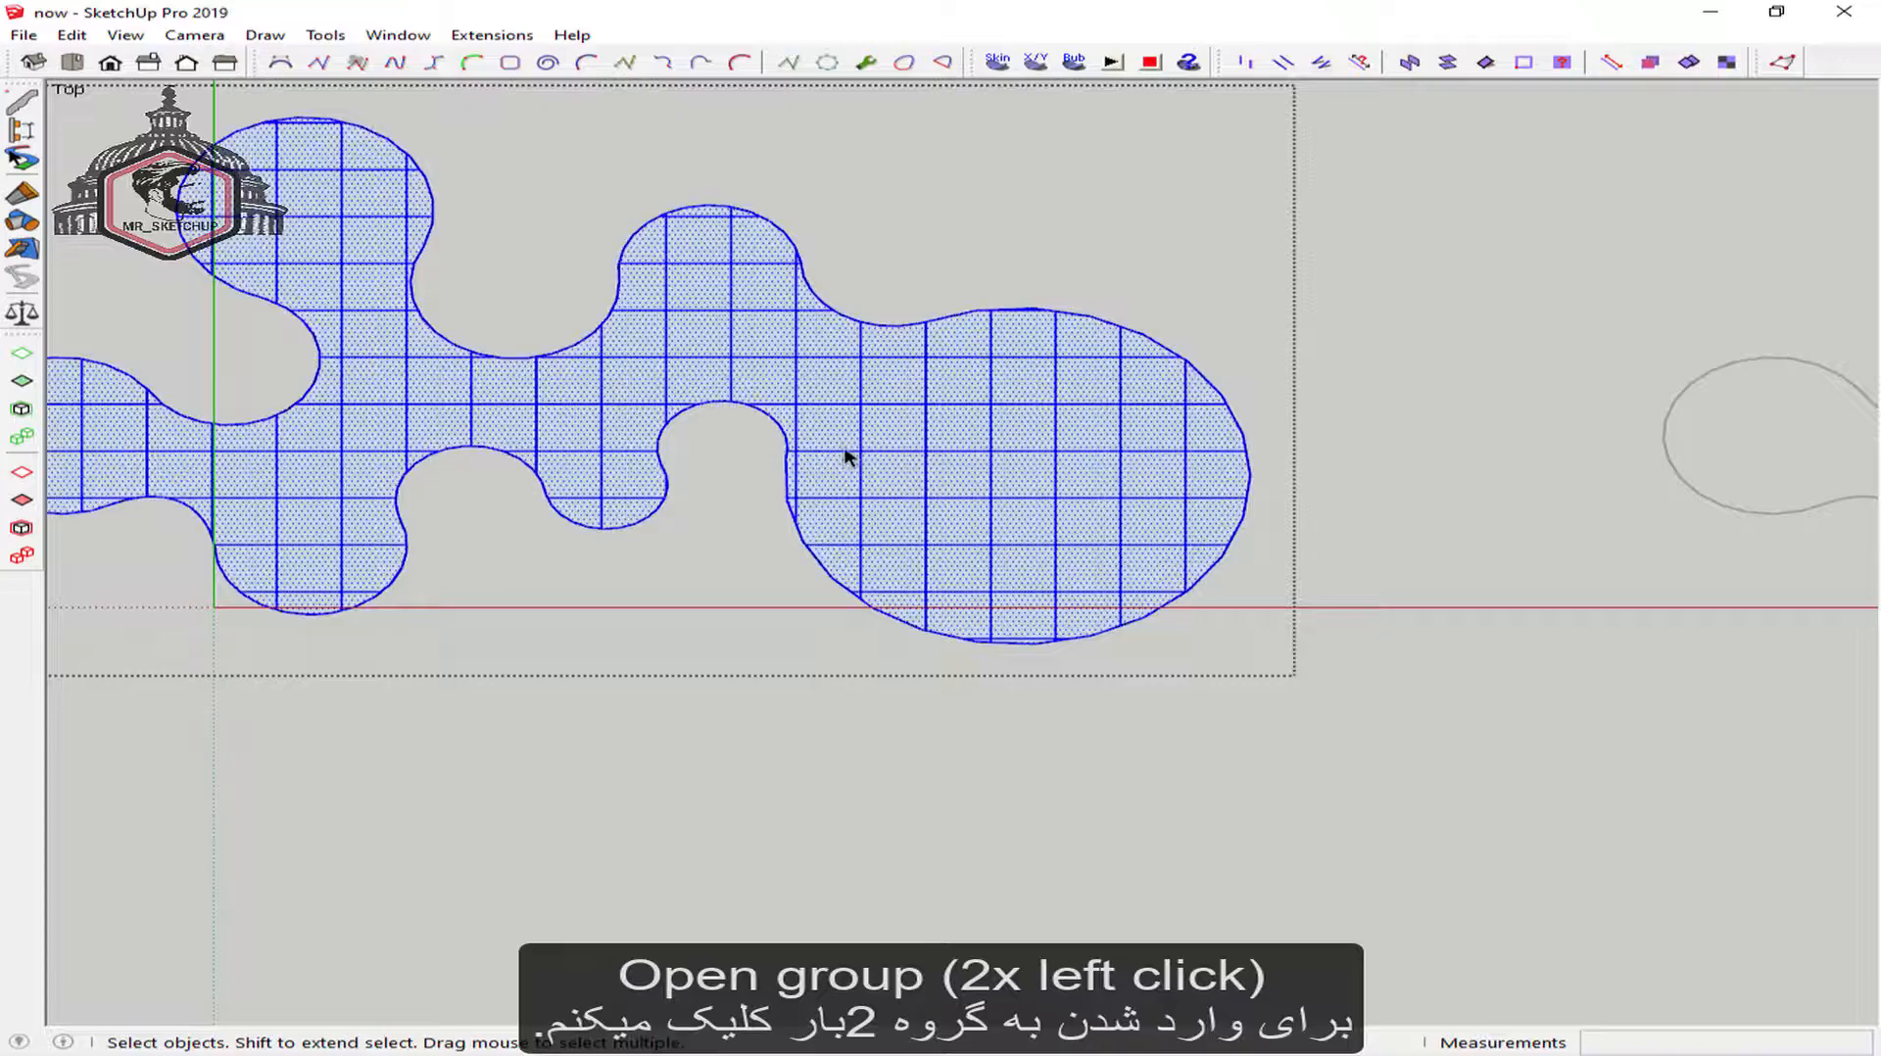
Filter the open group's connected geometry to faces only and delete them, leaving the grid of edges
{"action": "triple_click", "coordinate": [848, 457]}
{"action": "middle_click_drag", "start_coordinate": [777, 461], "coordinate": [915, 545], "text": "shift"}
{"action": "scroll", "coordinate": [939, 539], "scroll_direction": "up", "scroll_amount": 1}
{"action": "scroll", "coordinate": [938, 539], "scroll_direction": "up", "scroll_amount": 1}
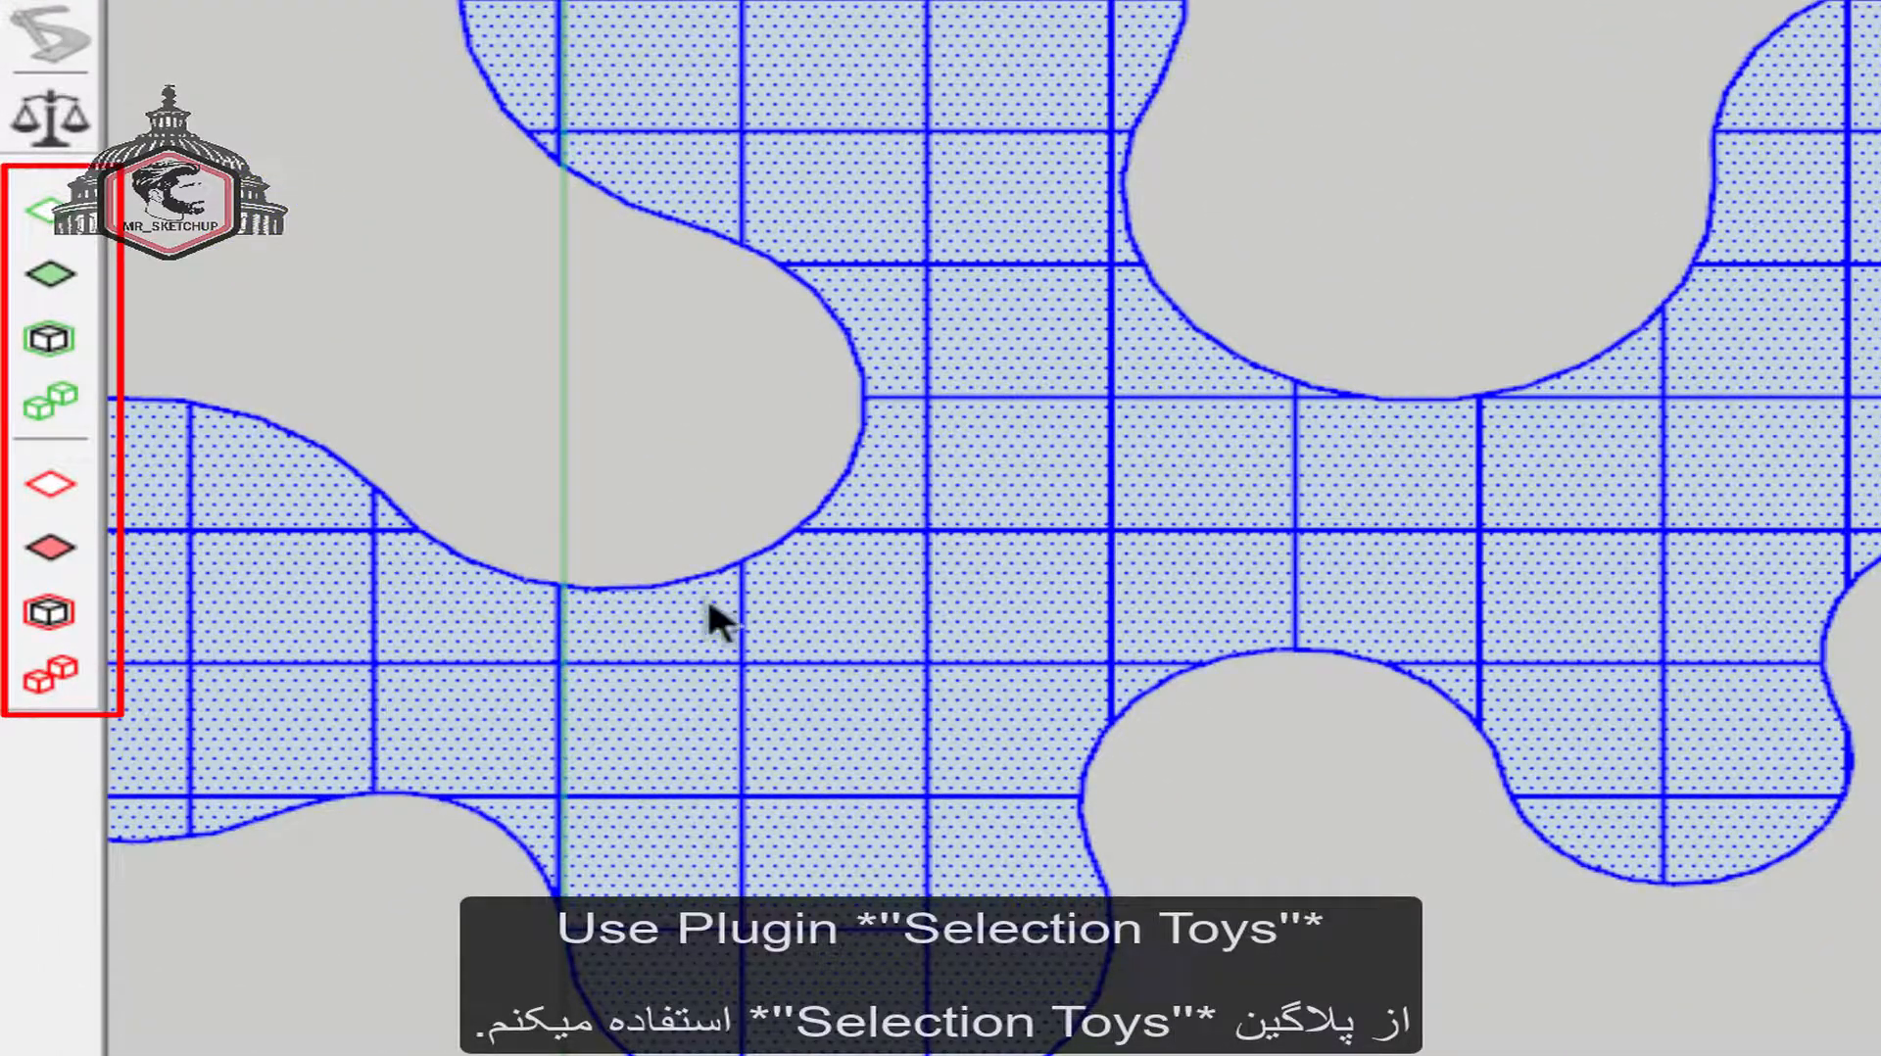
{"action": "left_click", "coordinate": [51, 276]}
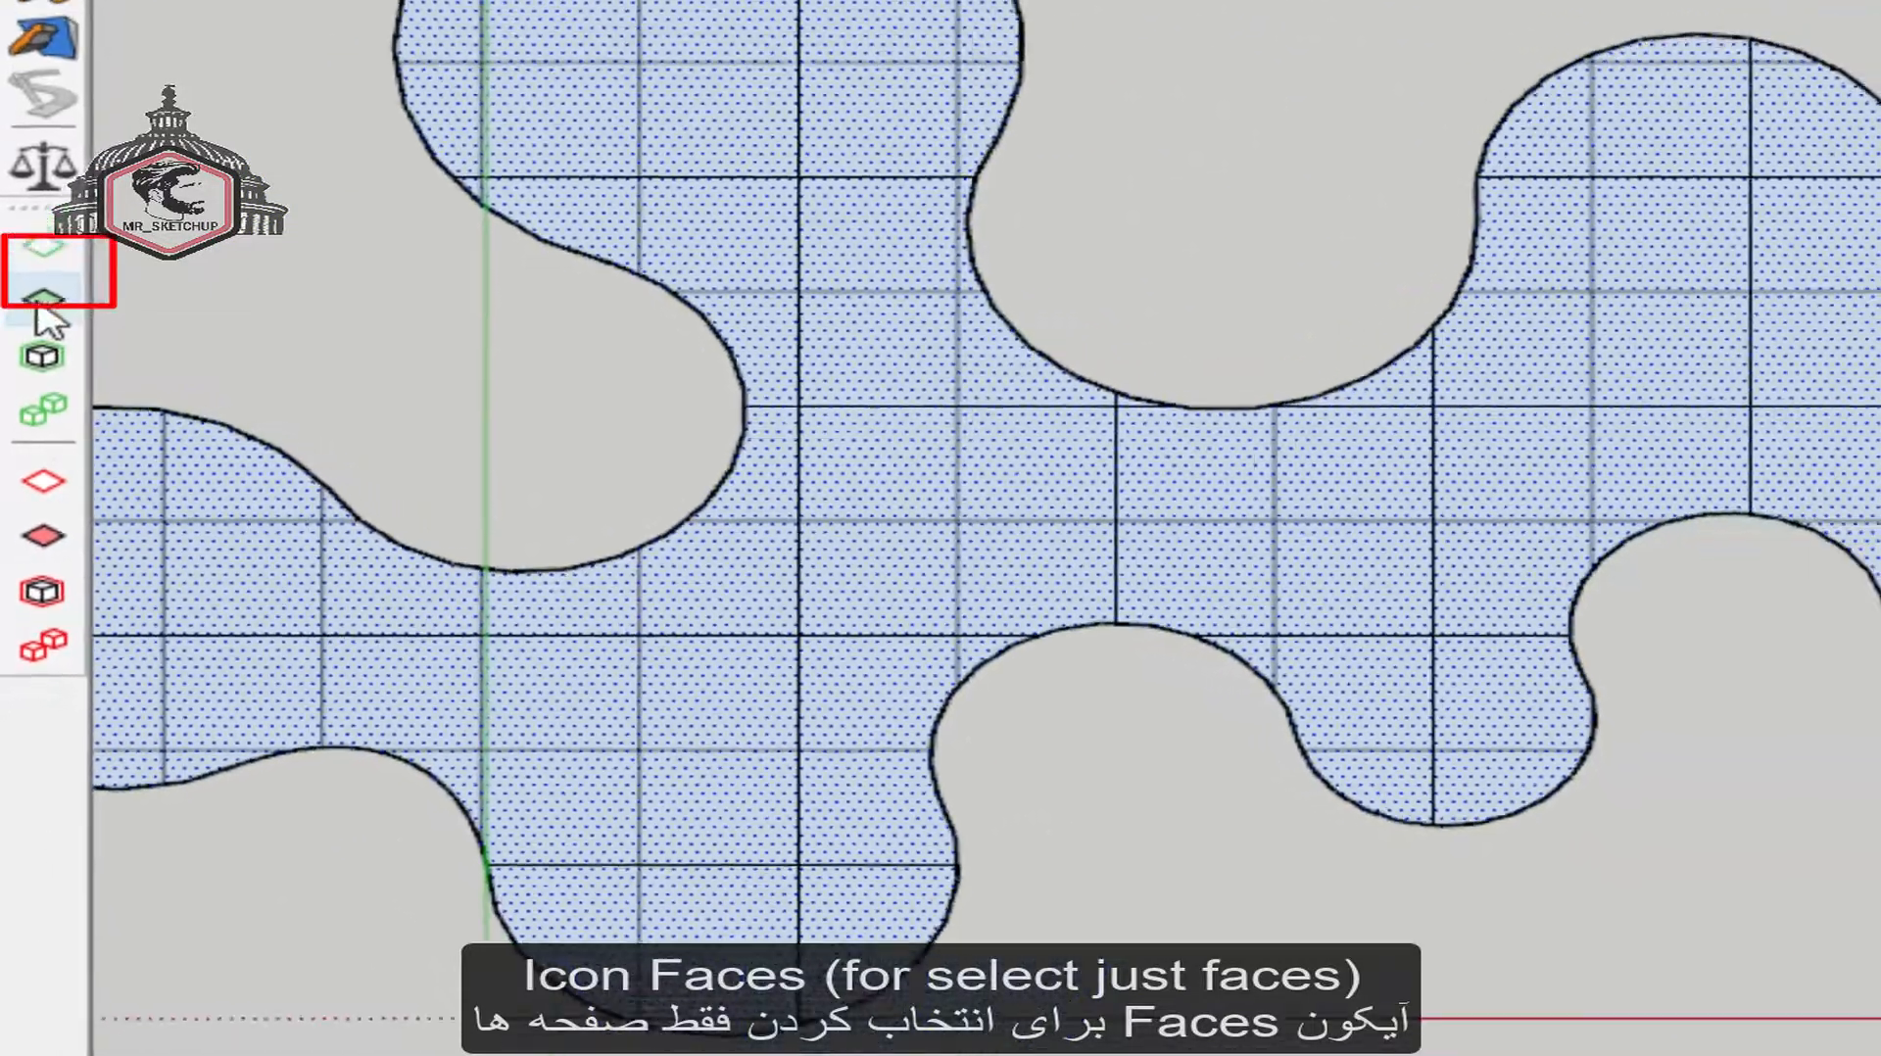
{"action": "key", "text": "Delete"}
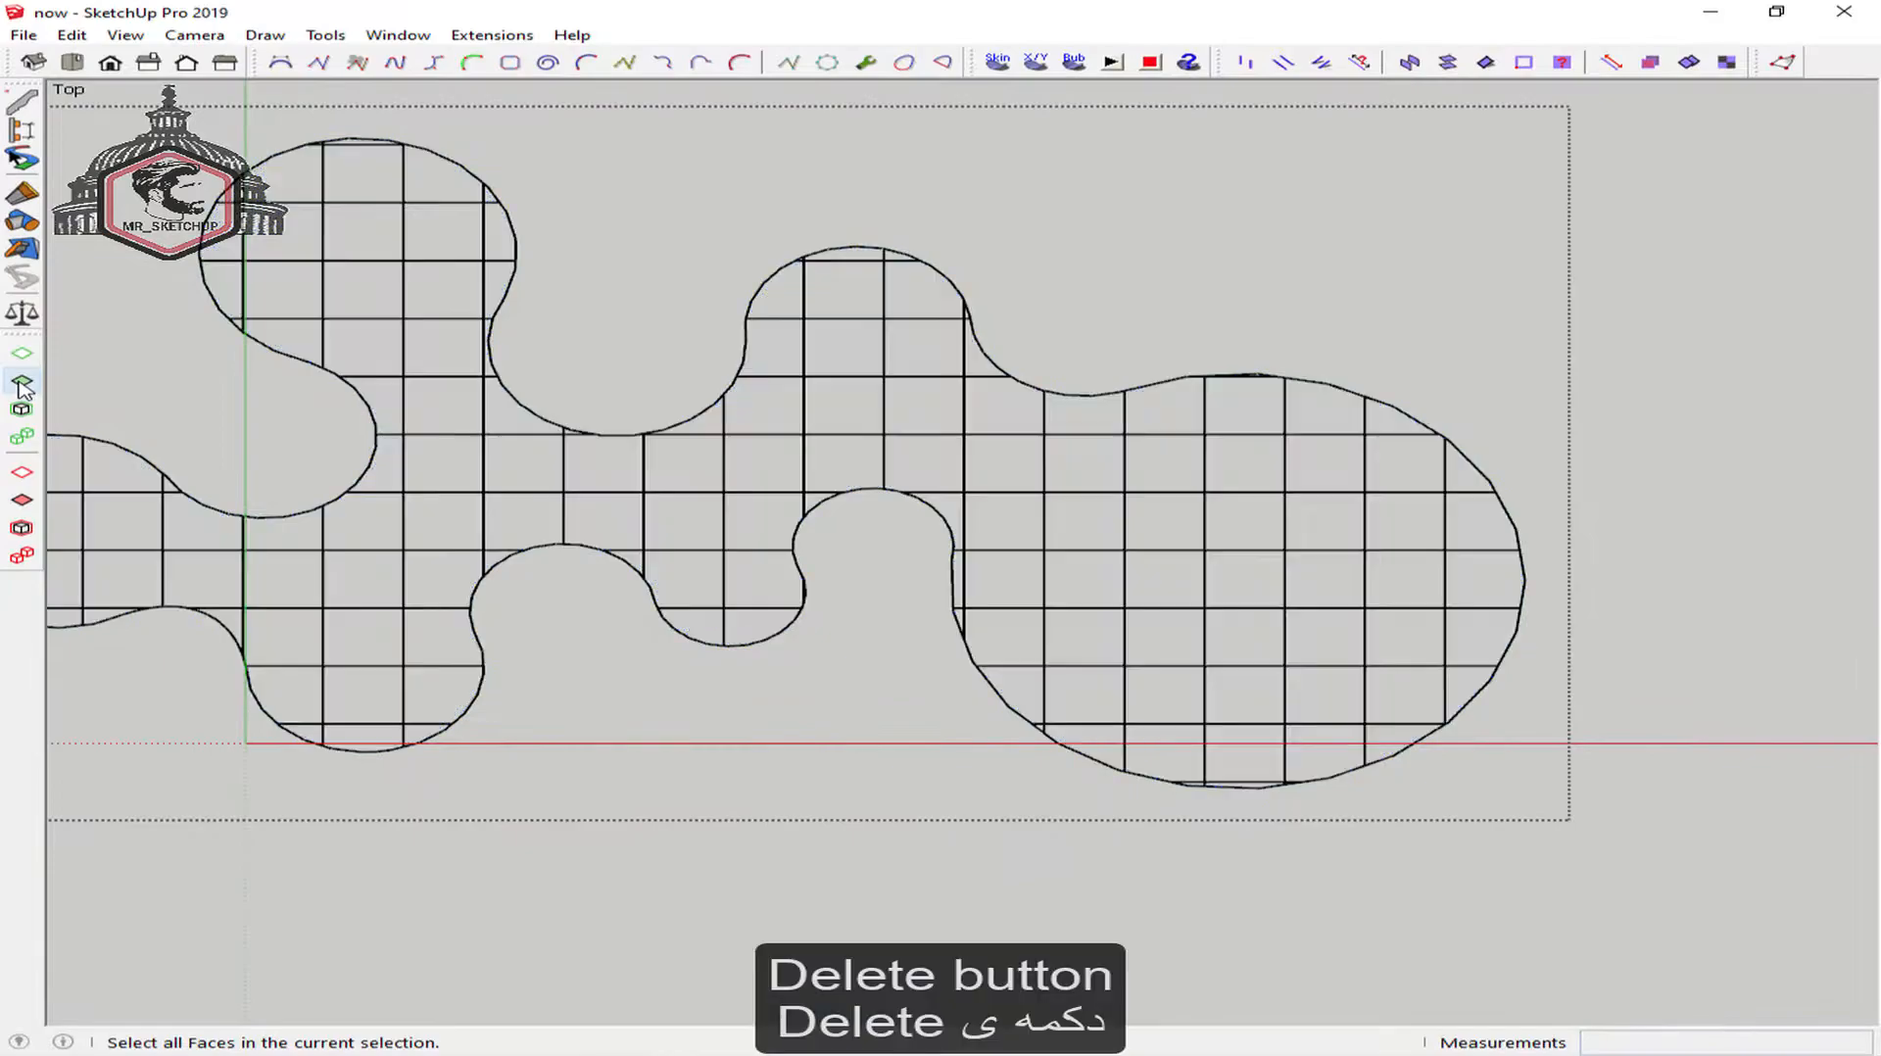
Try to select only the border edges of the faceless 20-division grid, and undo the face deletion
{"action": "scroll", "coordinate": [395, 366], "scroll_direction": "down", "scroll_amount": 1}
{"action": "key", "text": "ctrl+a"}
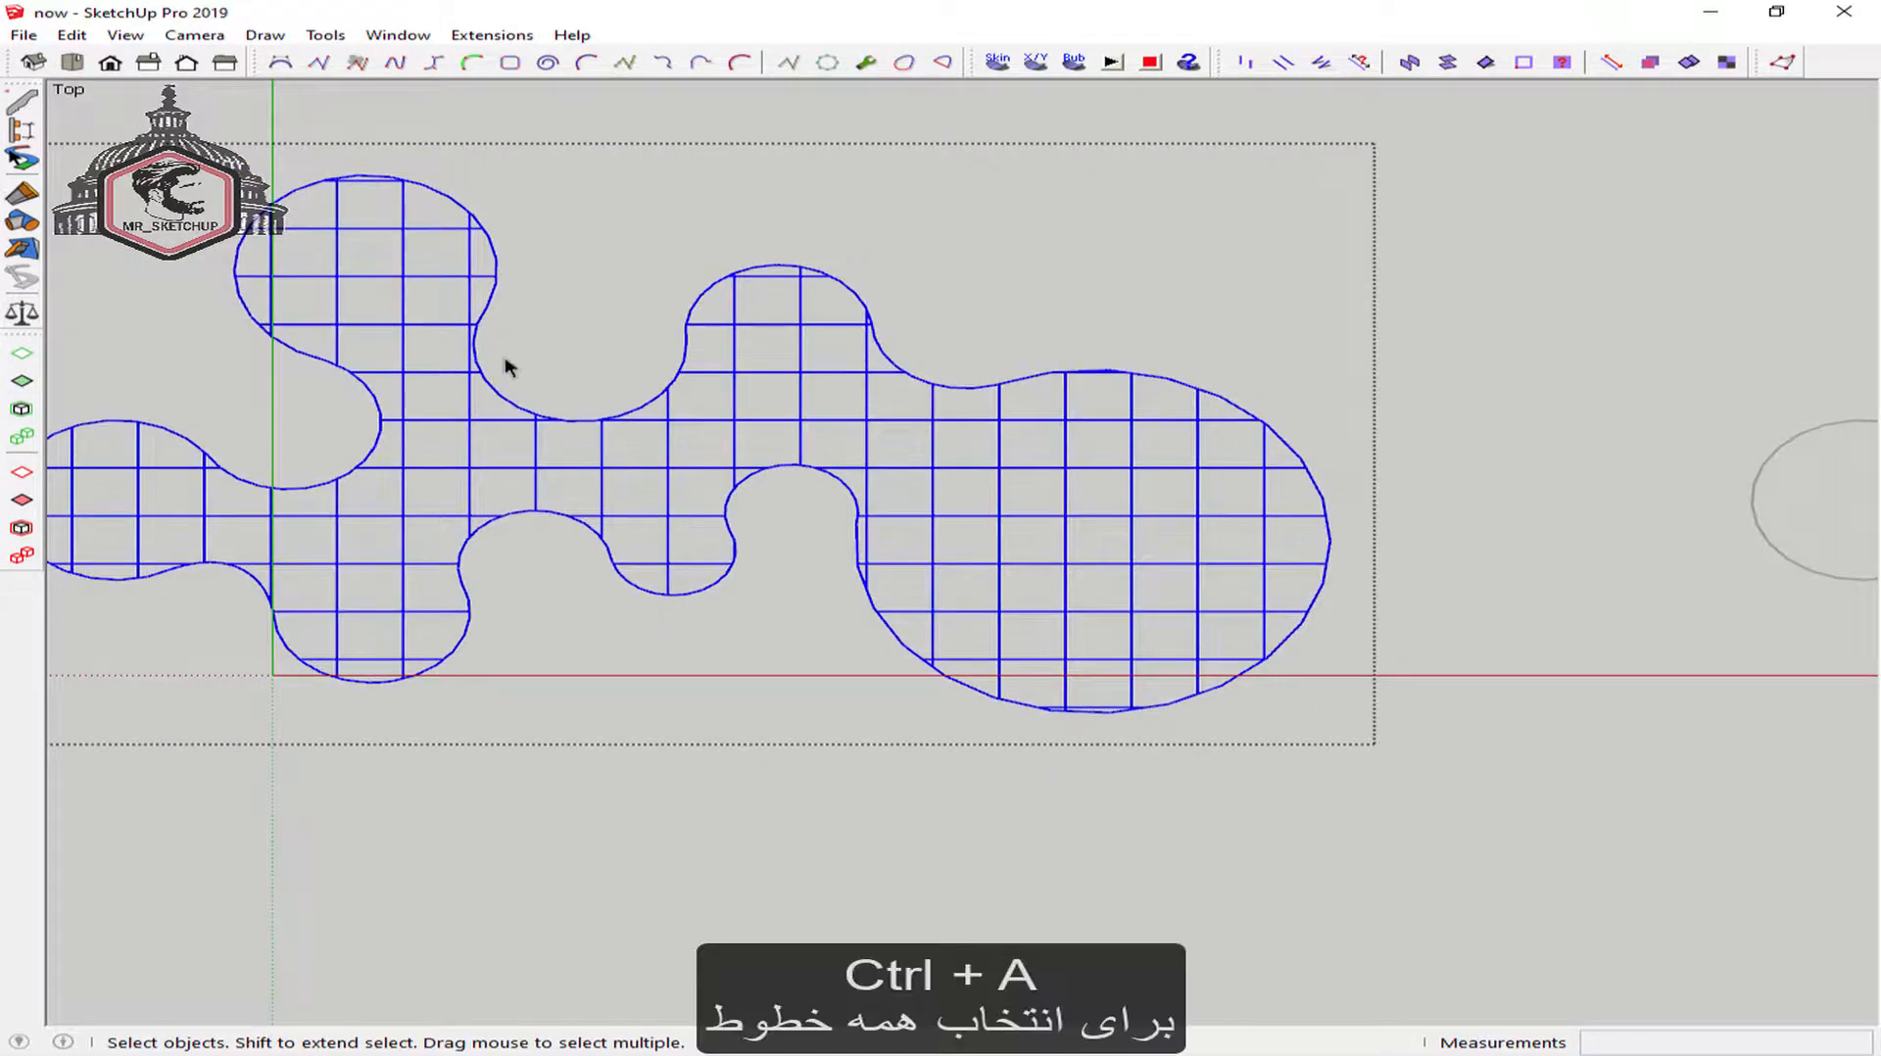
{"action": "middle_click_drag", "start_coordinate": [505, 367], "coordinate": [571, 361], "text": "shift"}
{"action": "right_click", "coordinate": [546, 336]}
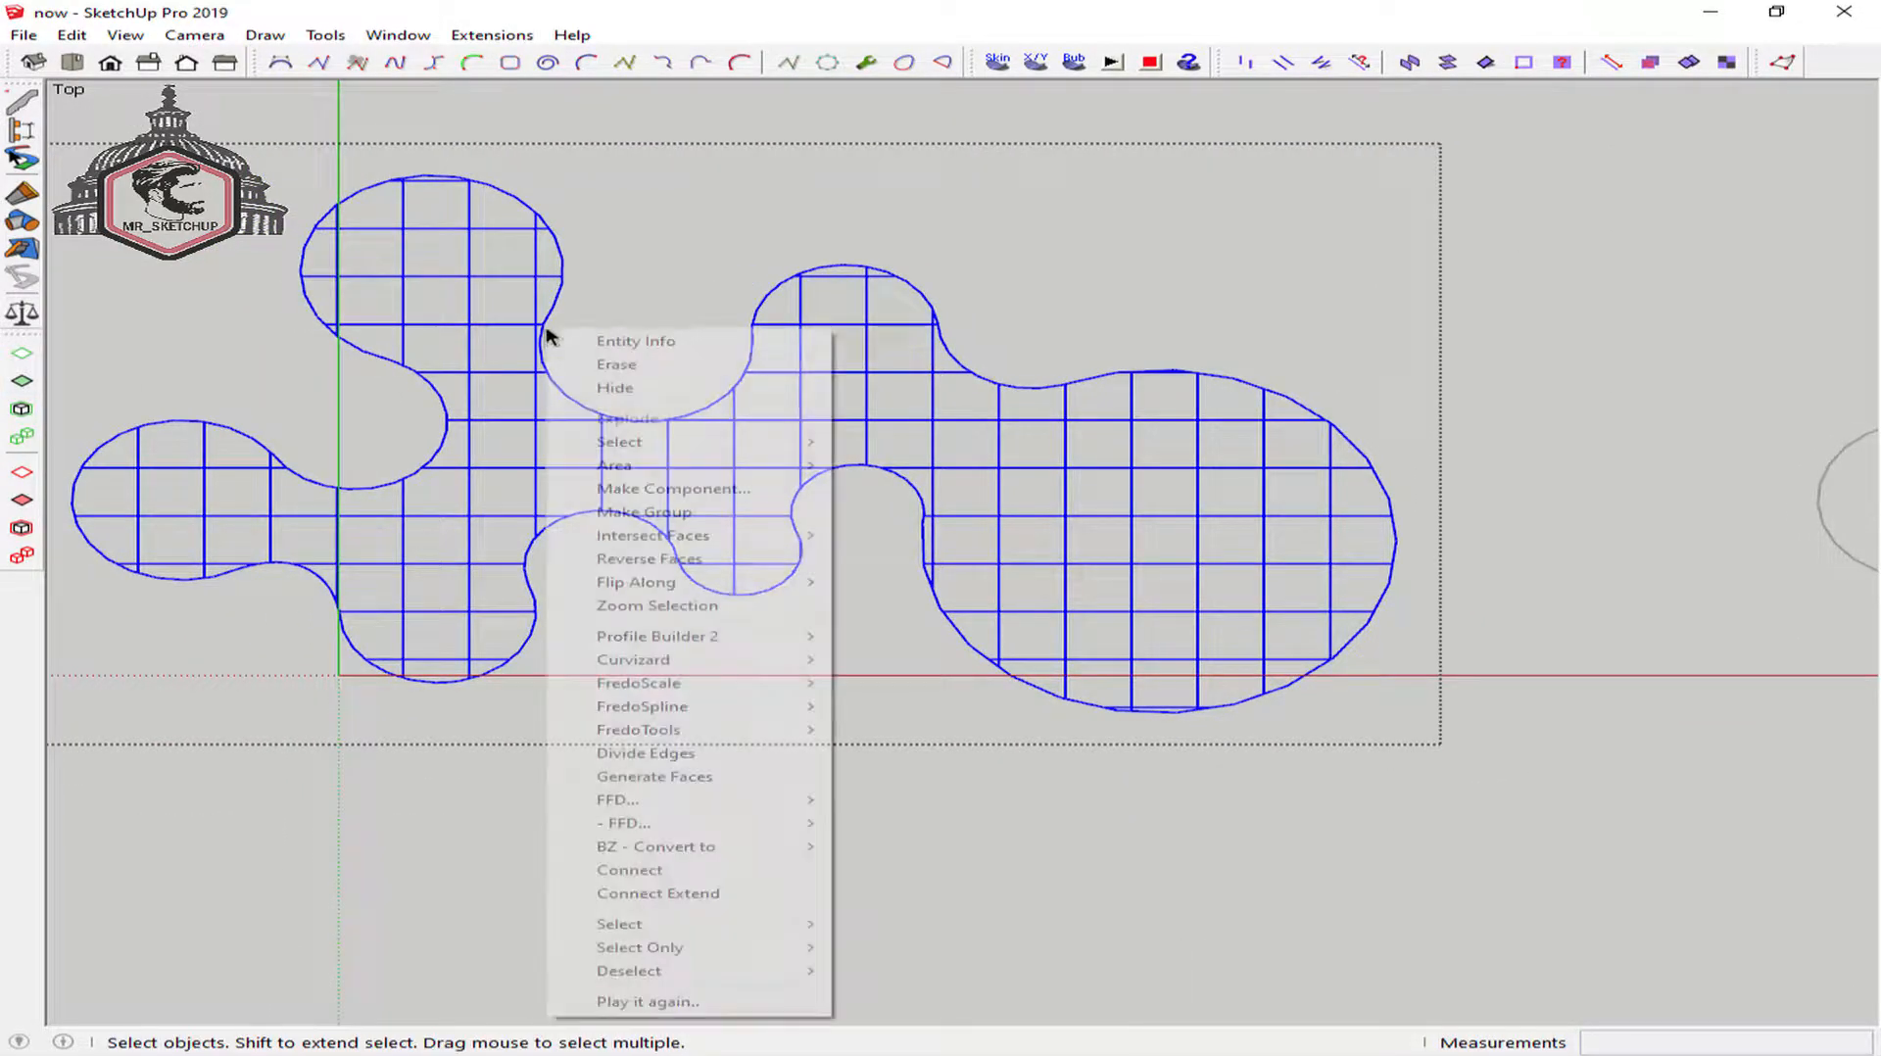
{"action": "mouse_move", "coordinate": [791, 948]}
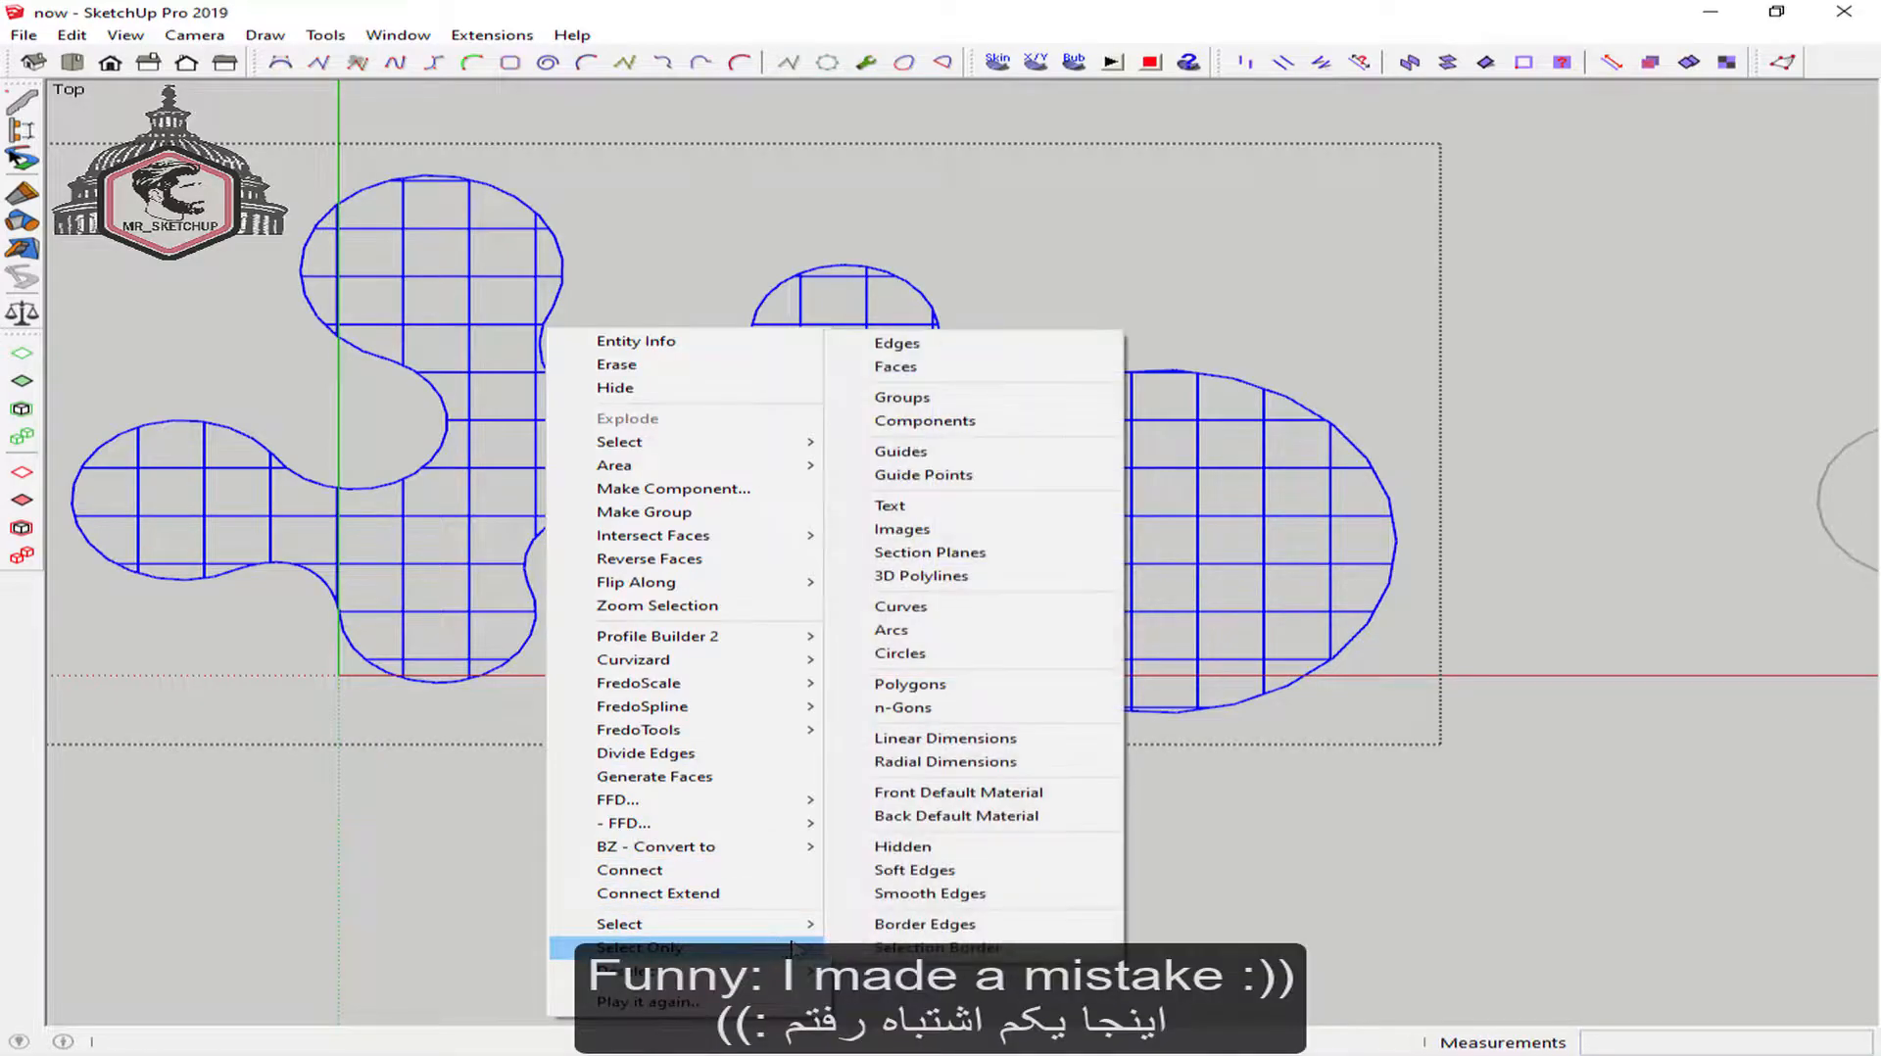
{"action": "left_click", "coordinate": [926, 924]}
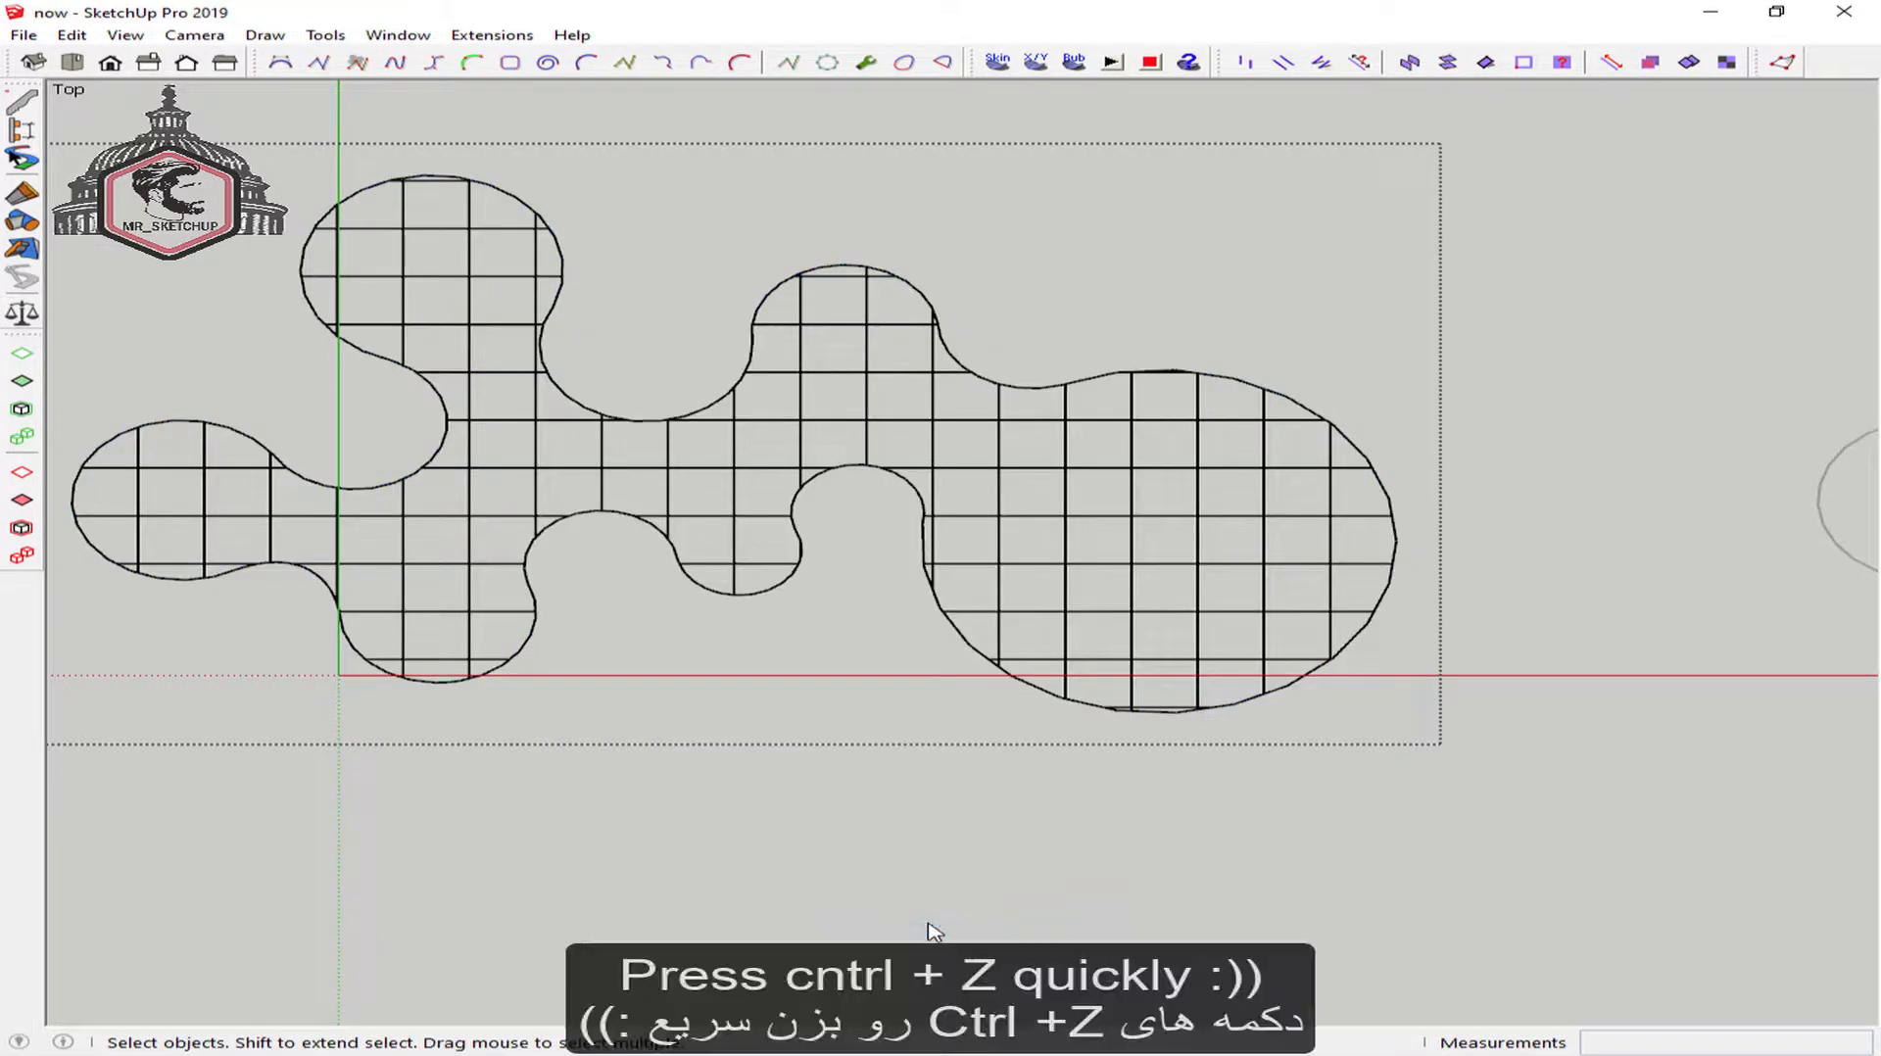
{"action": "key", "text": "ctrl+z"}
Delete the border edges and all faces of the open 20-division skin, keeping only the interior grid lines
{"action": "key", "text": "ctrl+a"}
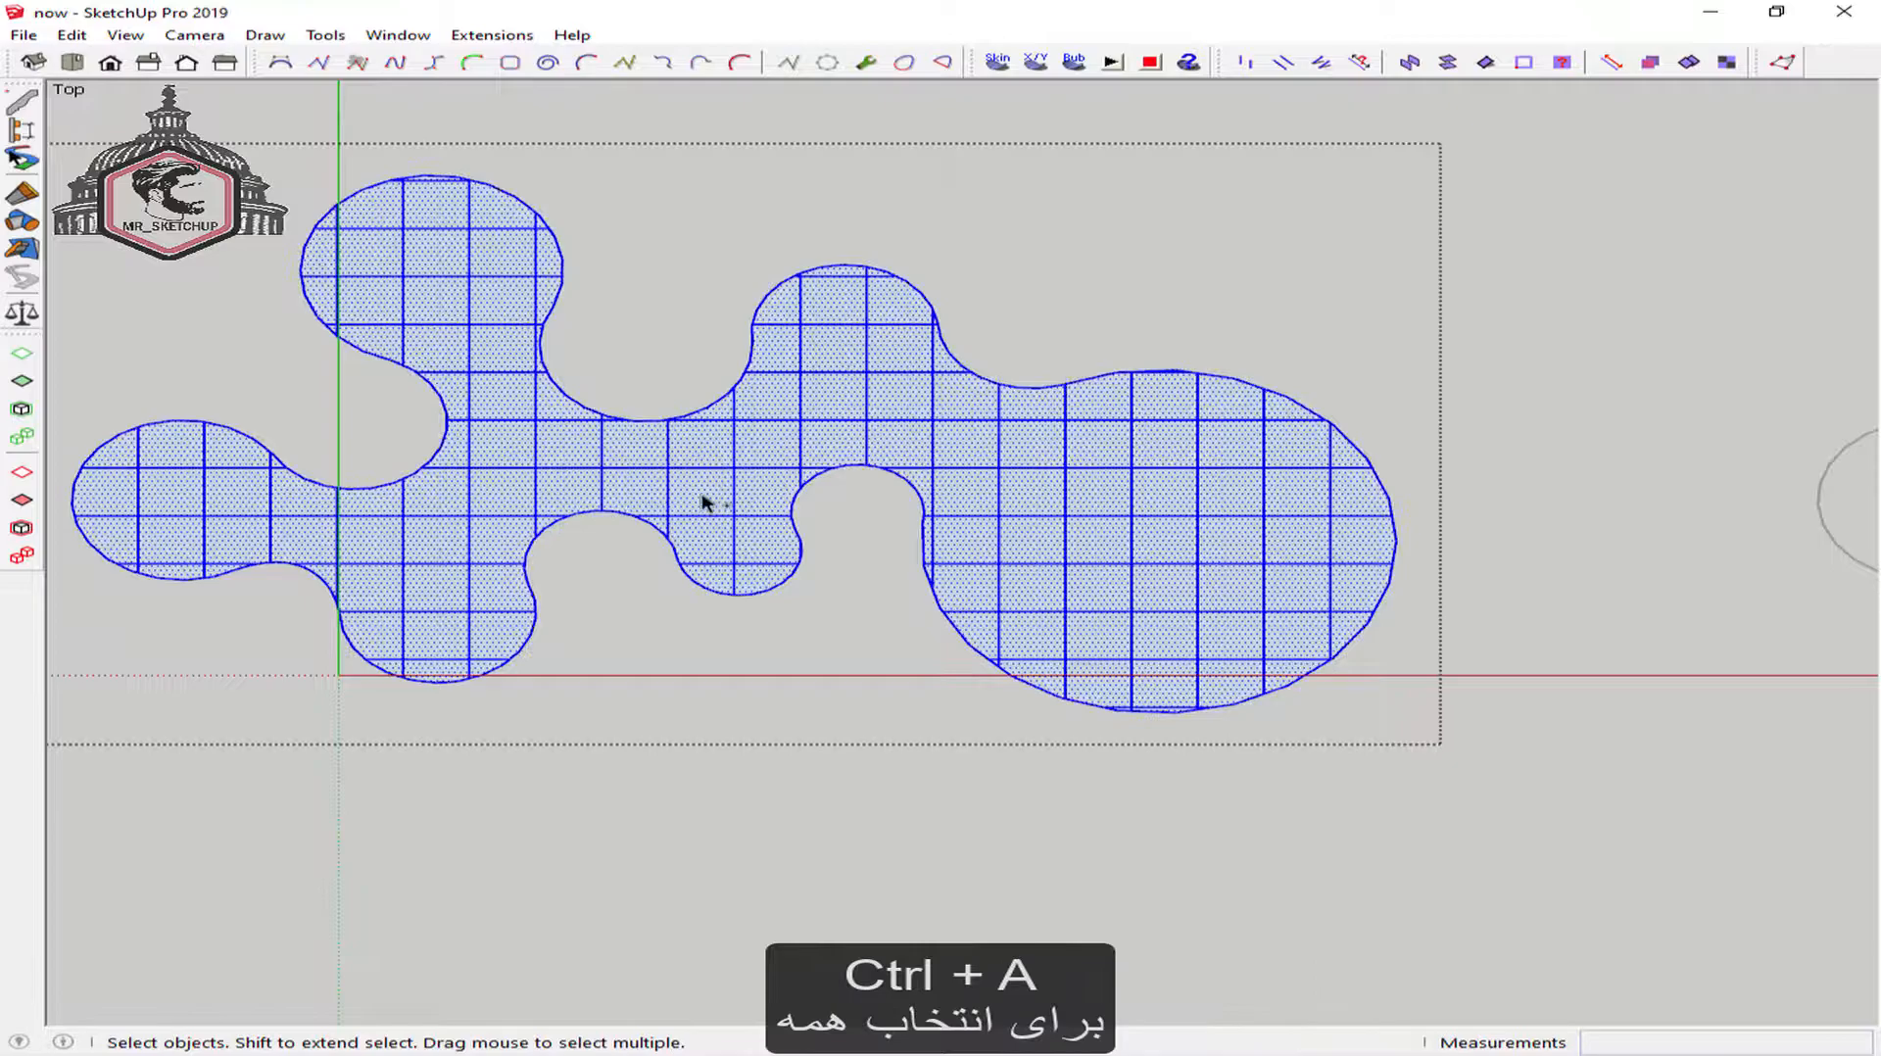
{"action": "right_click", "coordinate": [705, 508]}
{"action": "mouse_move", "coordinate": [970, 1020]}
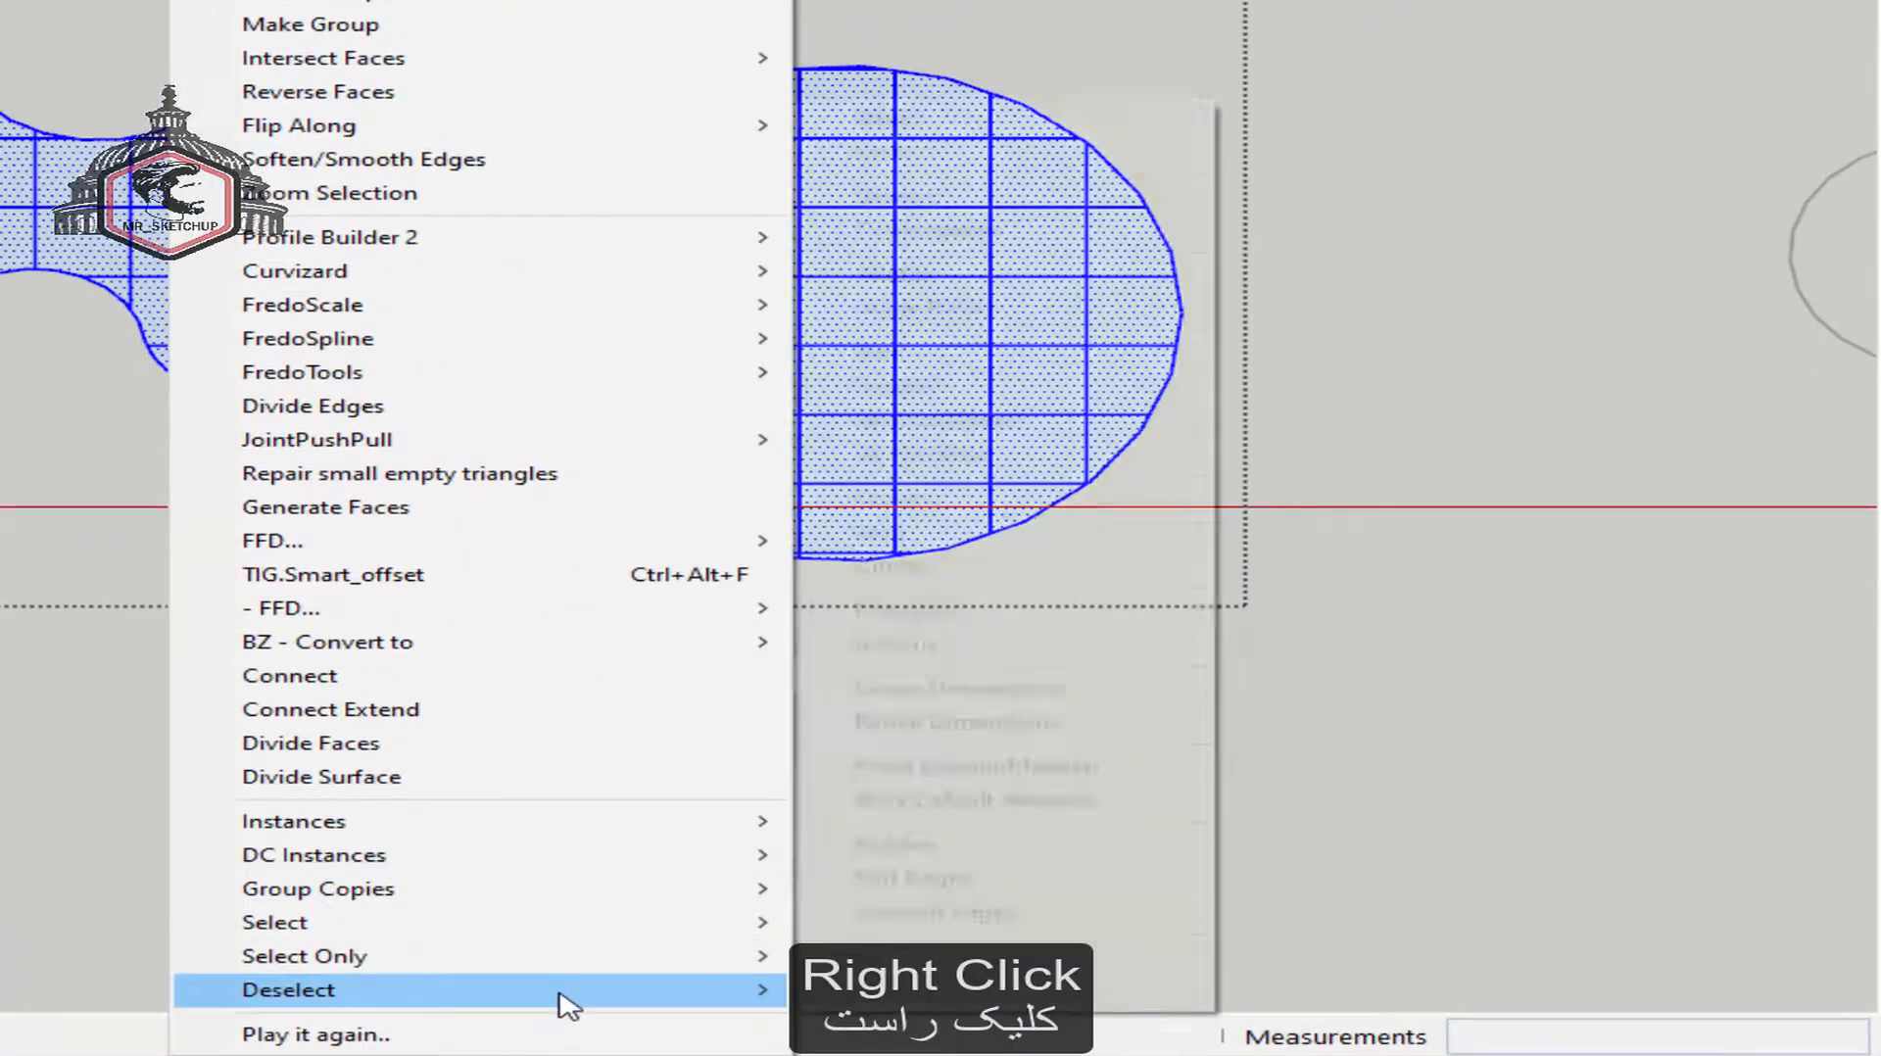
{"action": "mouse_move", "coordinate": [621, 960]}
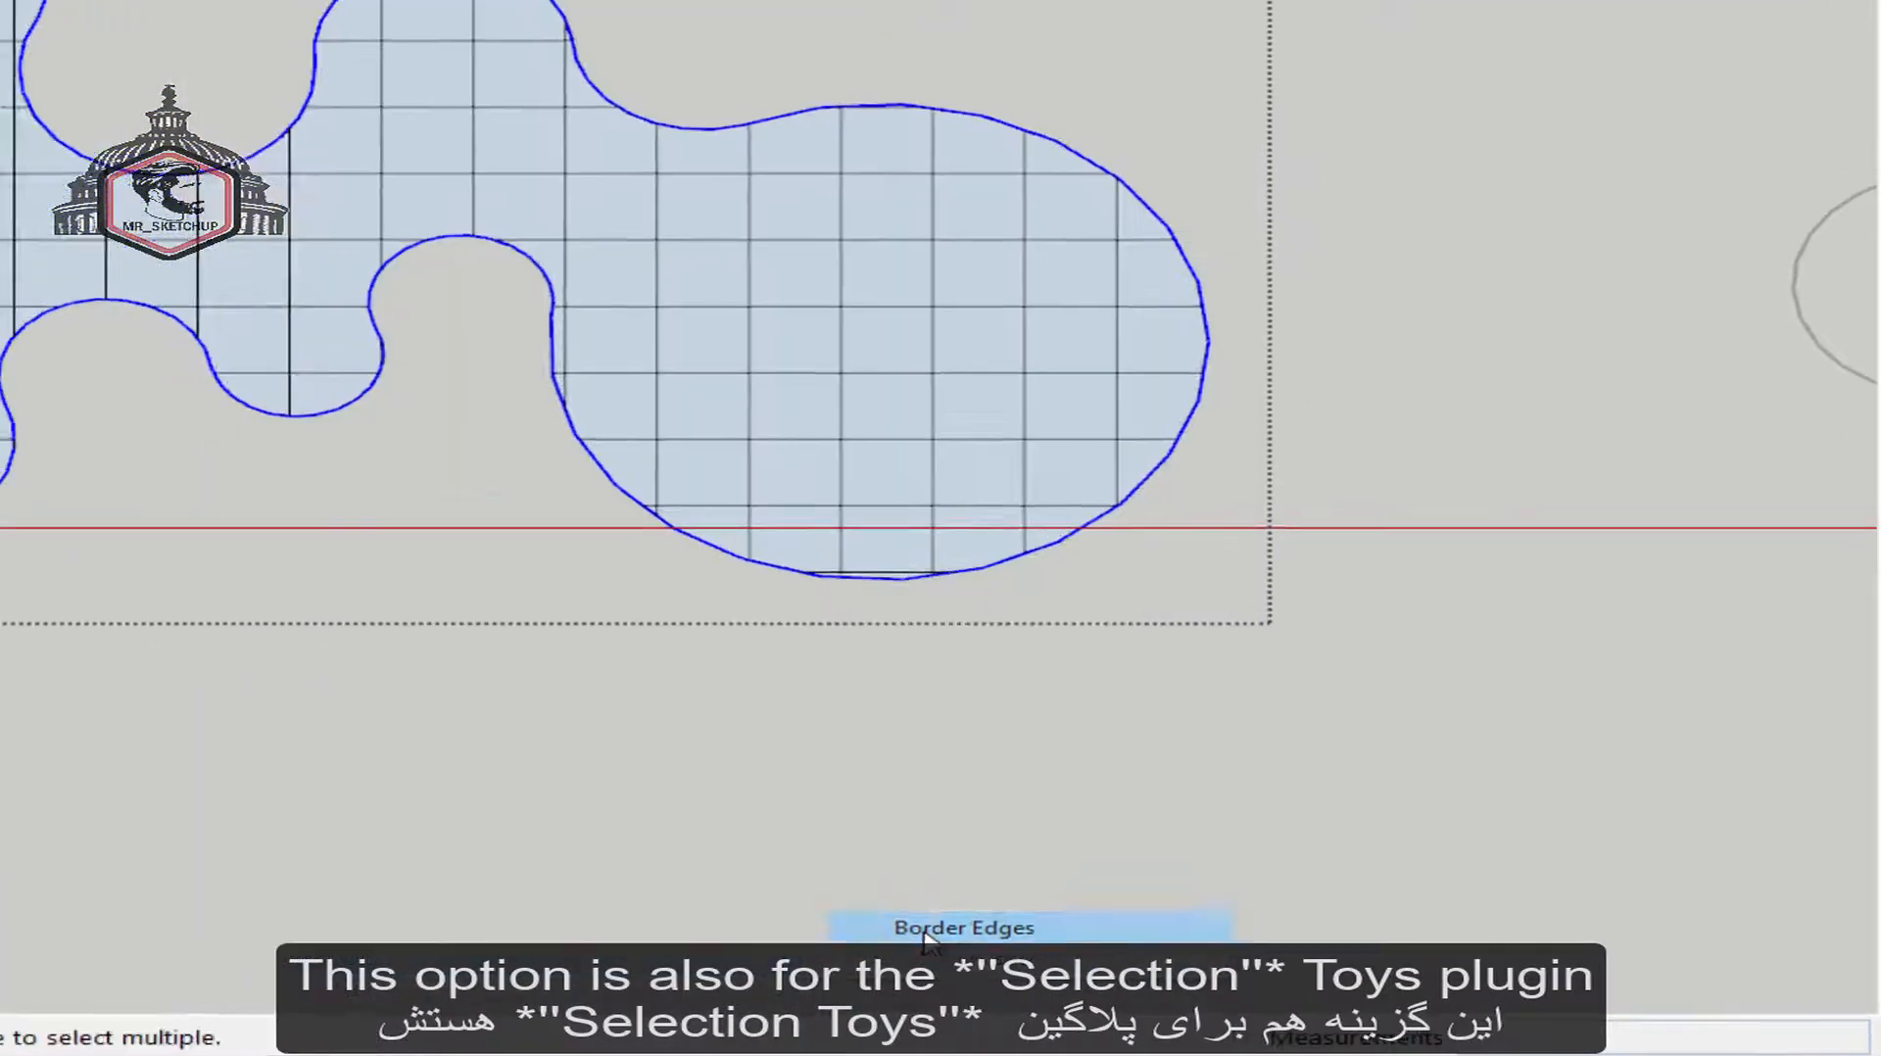
{"action": "left_click", "coordinate": [929, 931]}
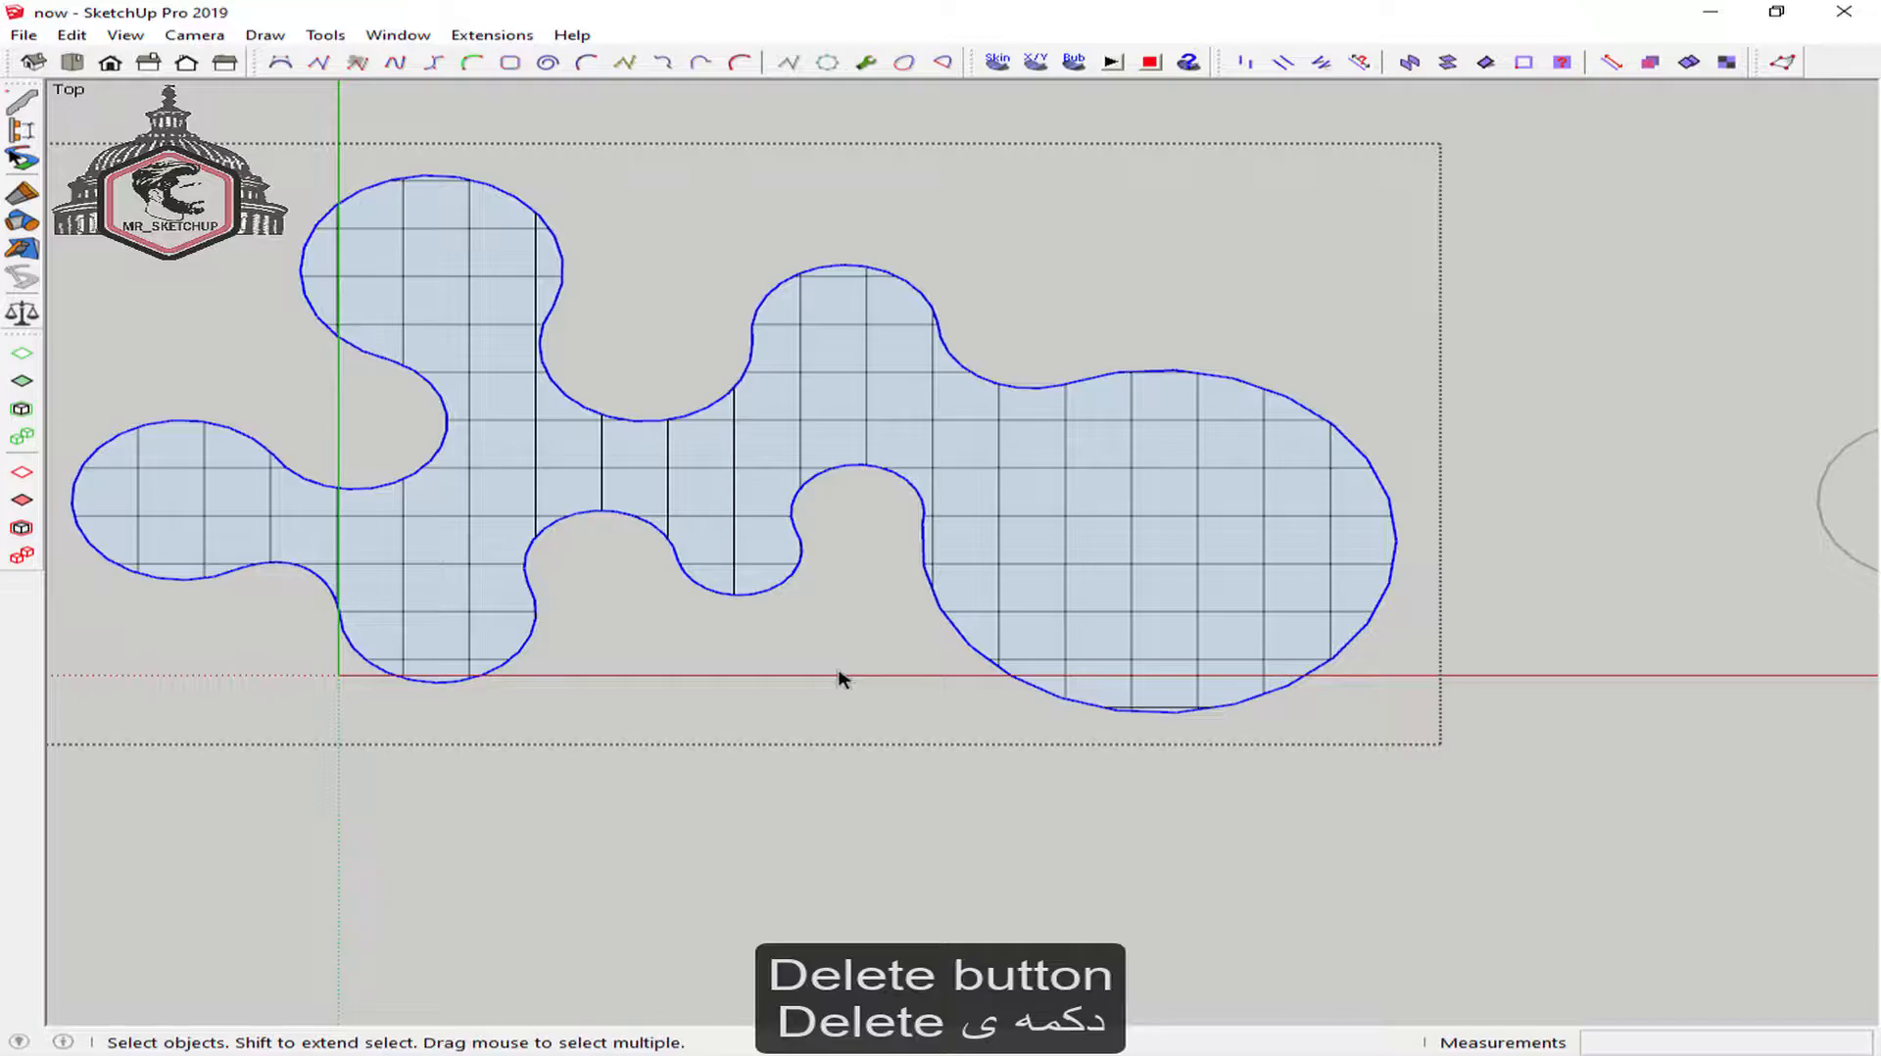
{"action": "key", "text": "Delete"}
{"action": "triple_click", "coordinate": [774, 556]}
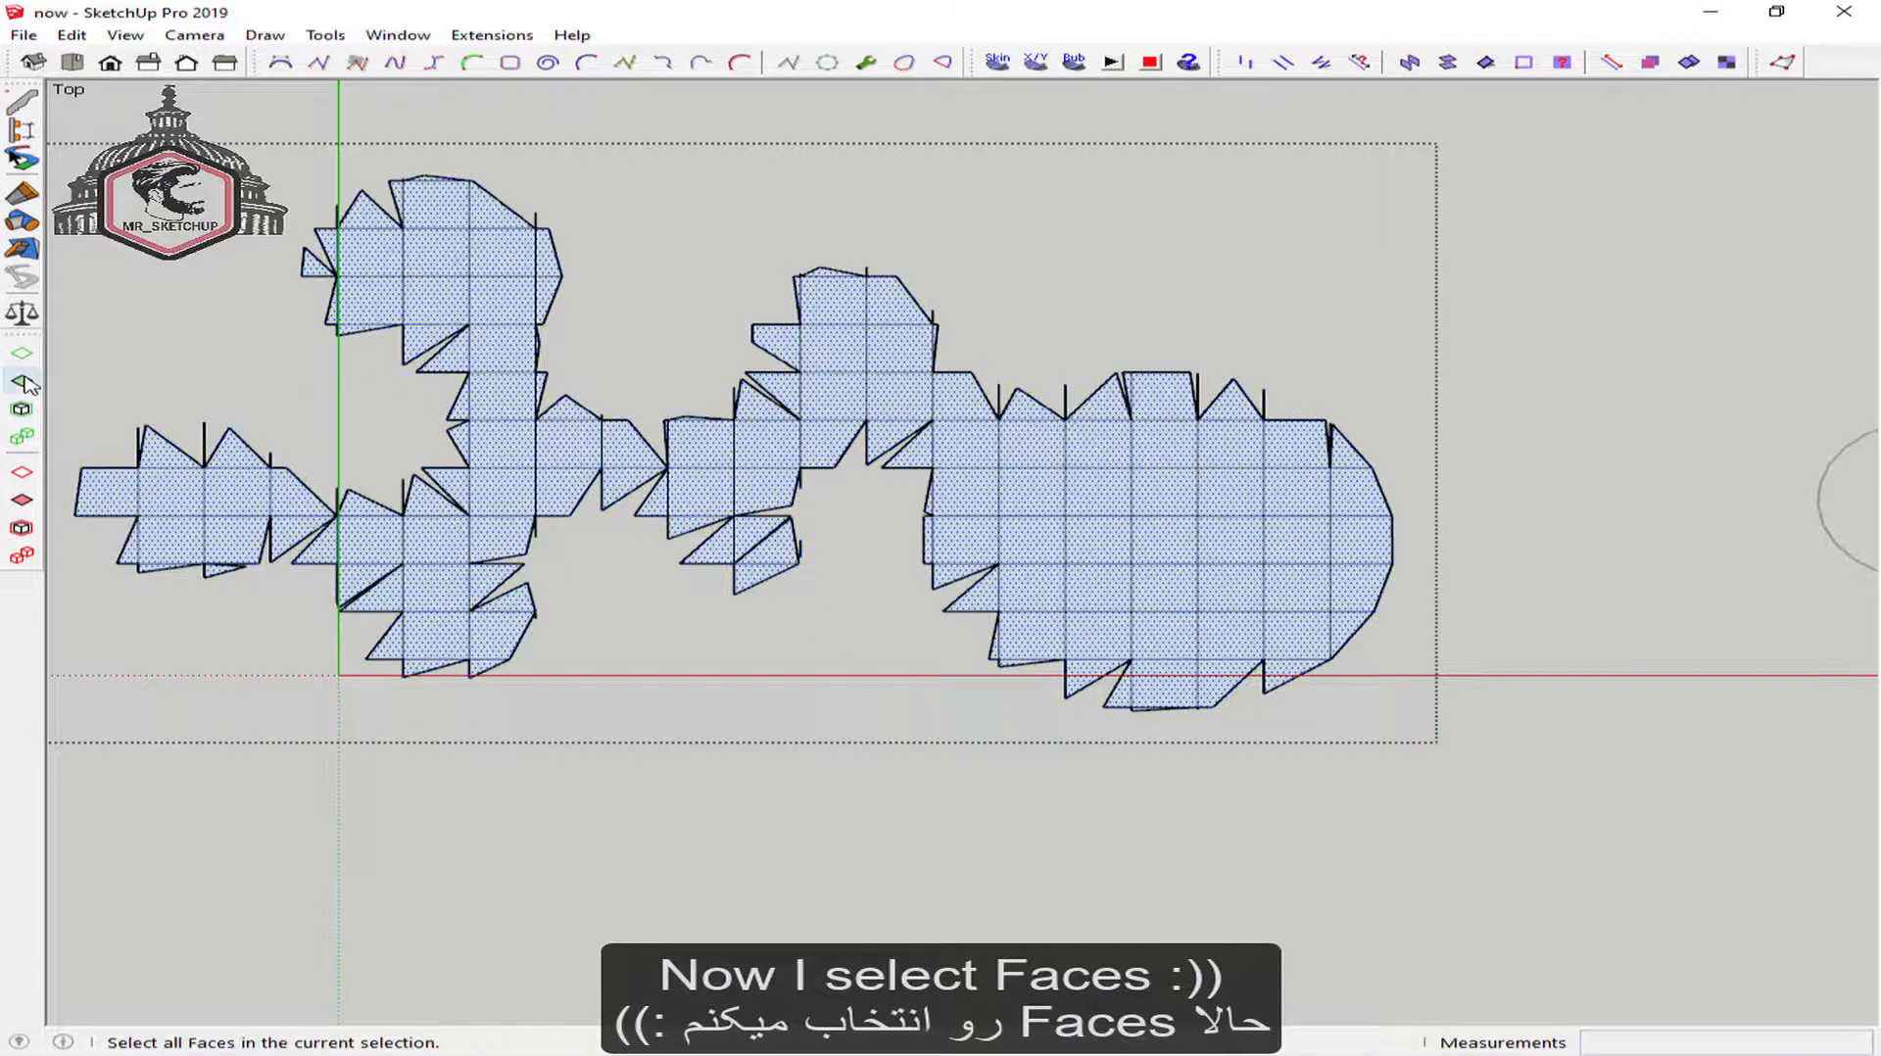
{"action": "key", "text": "Delete"}
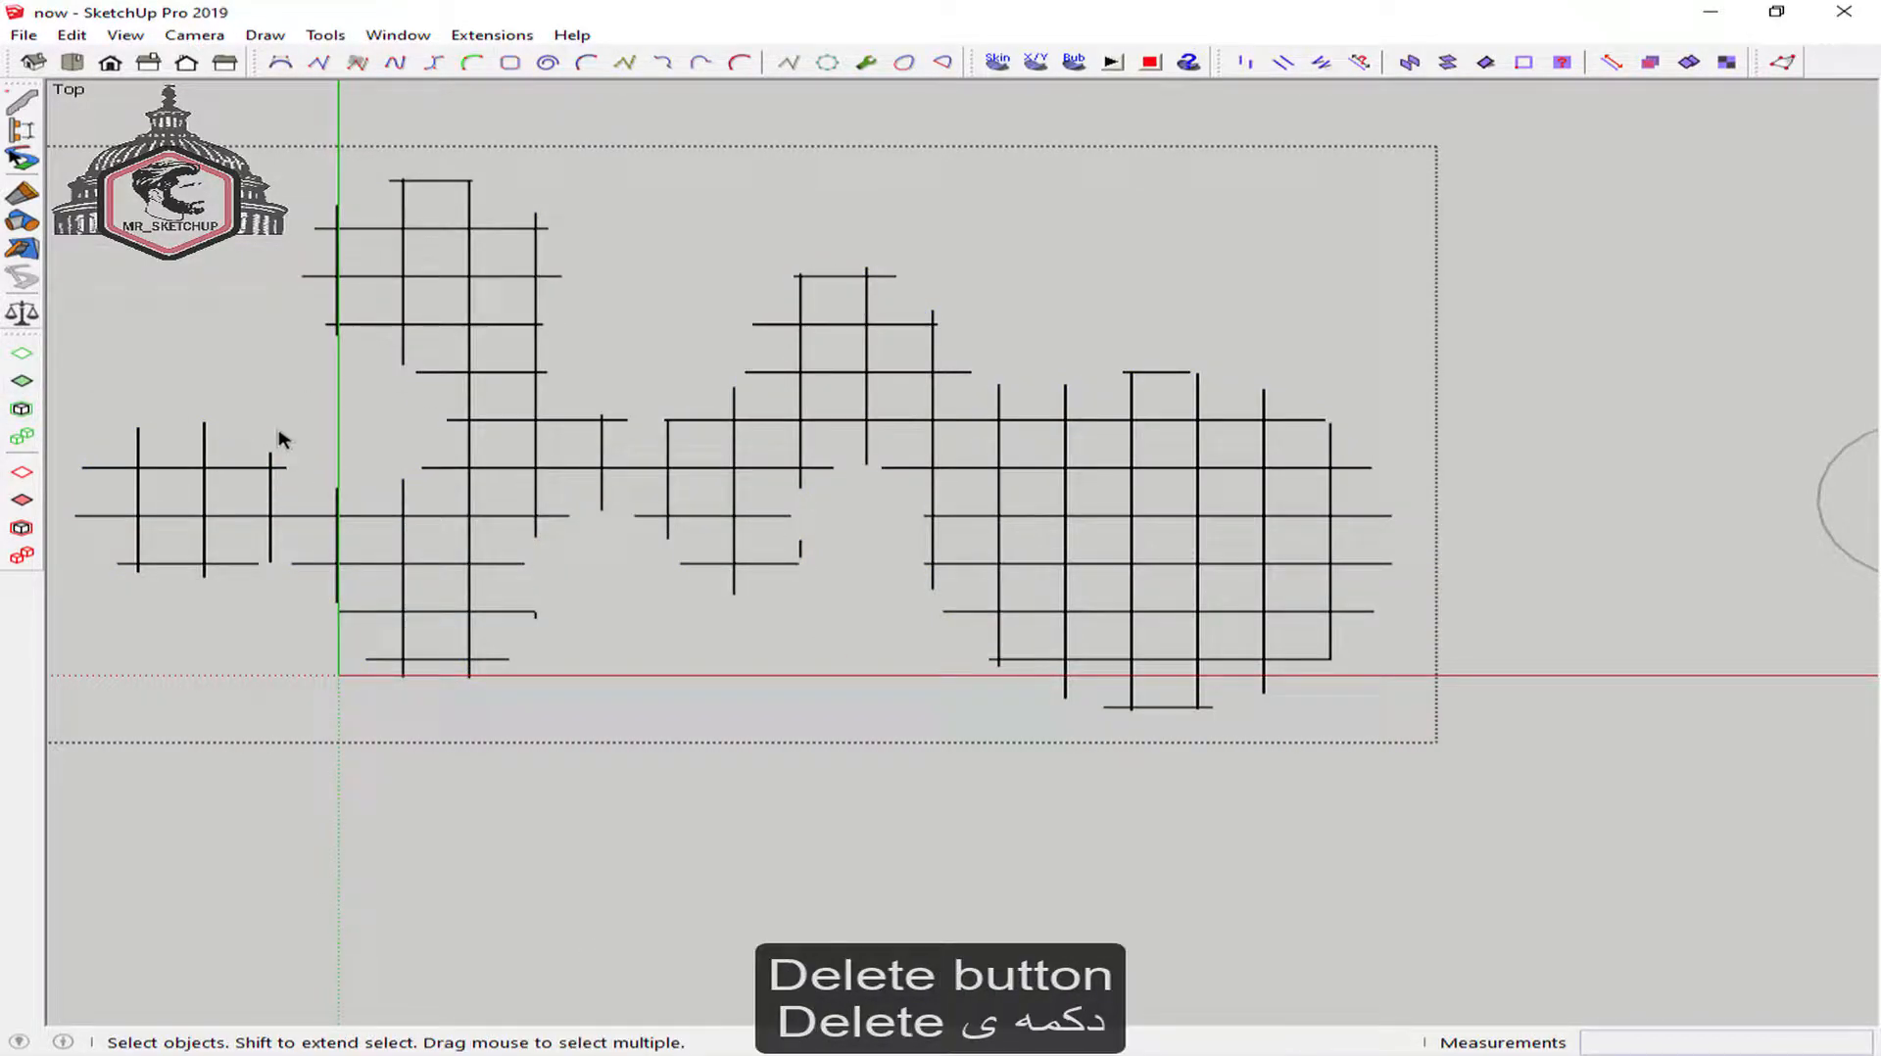
Build a centred 0.20 m by 0.20 m Lumber profile along all the grid edges with Profile Builder
{"action": "key", "text": "ctrl+a"}
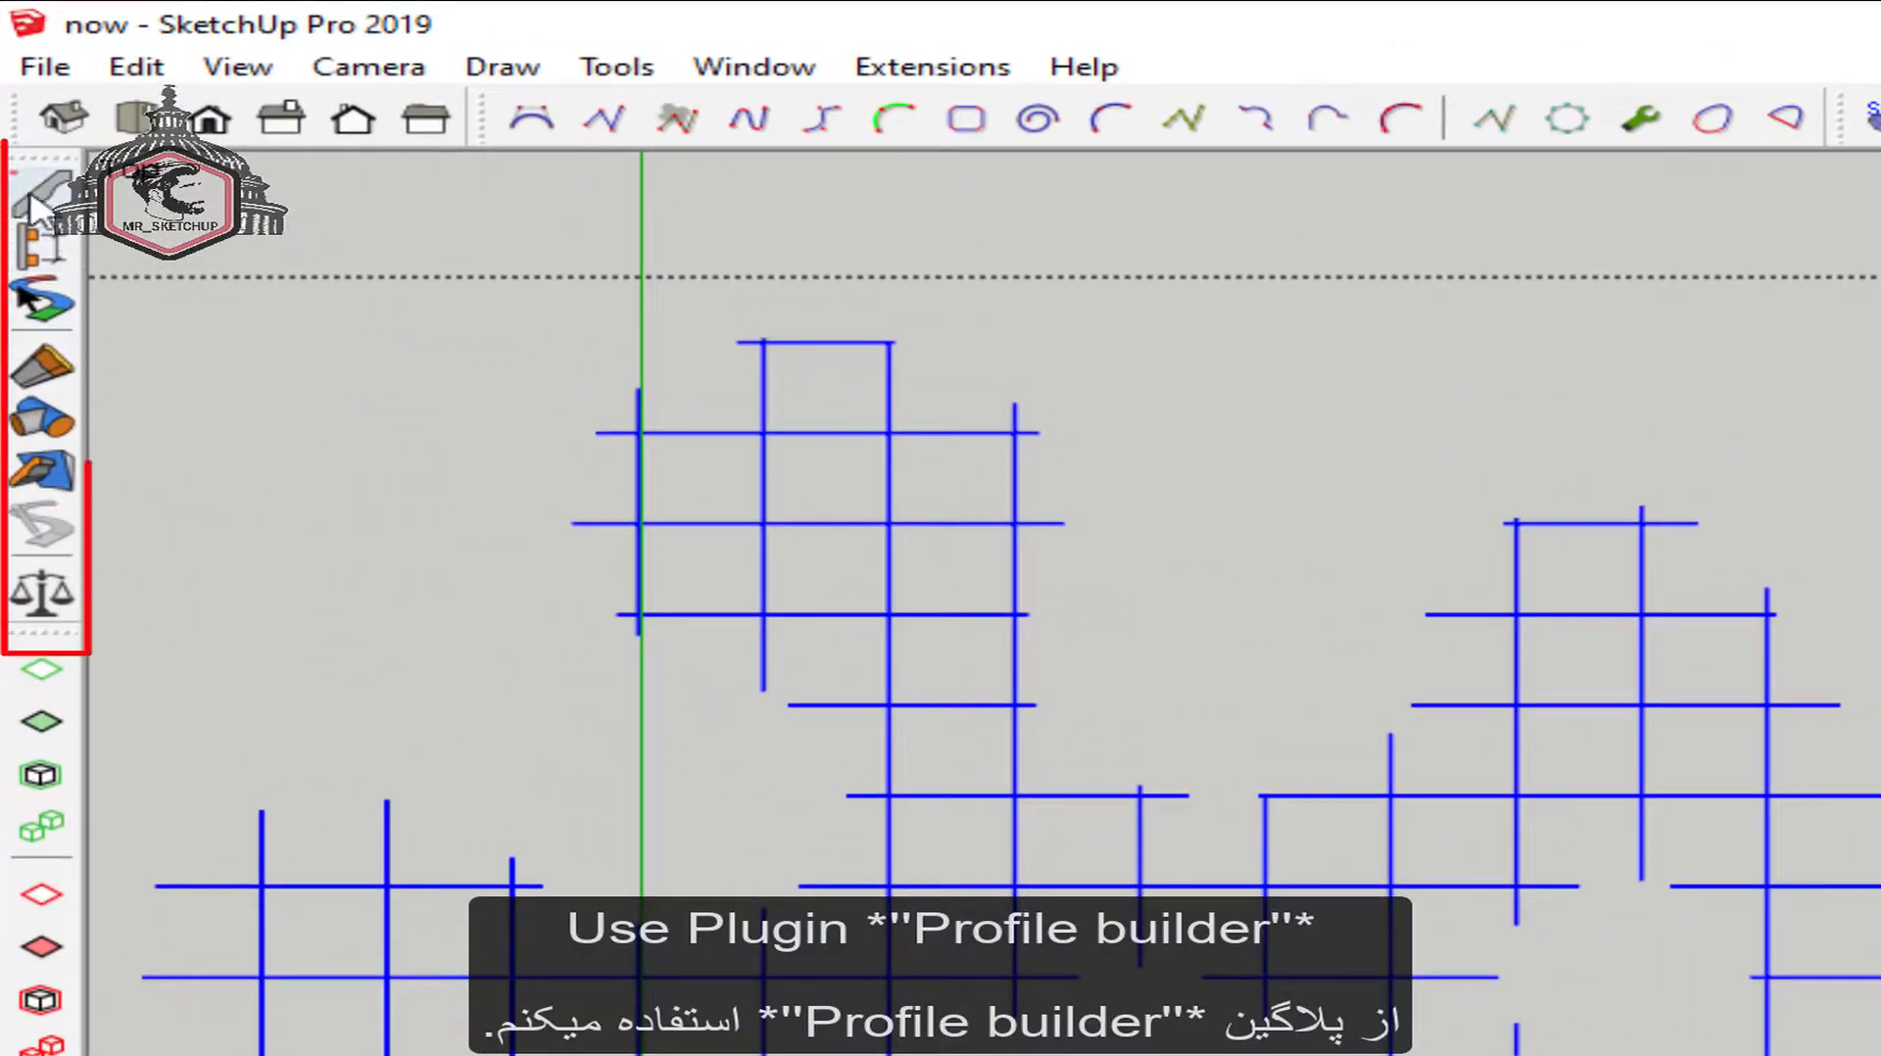
{"action": "left_click", "coordinate": [31, 201]}
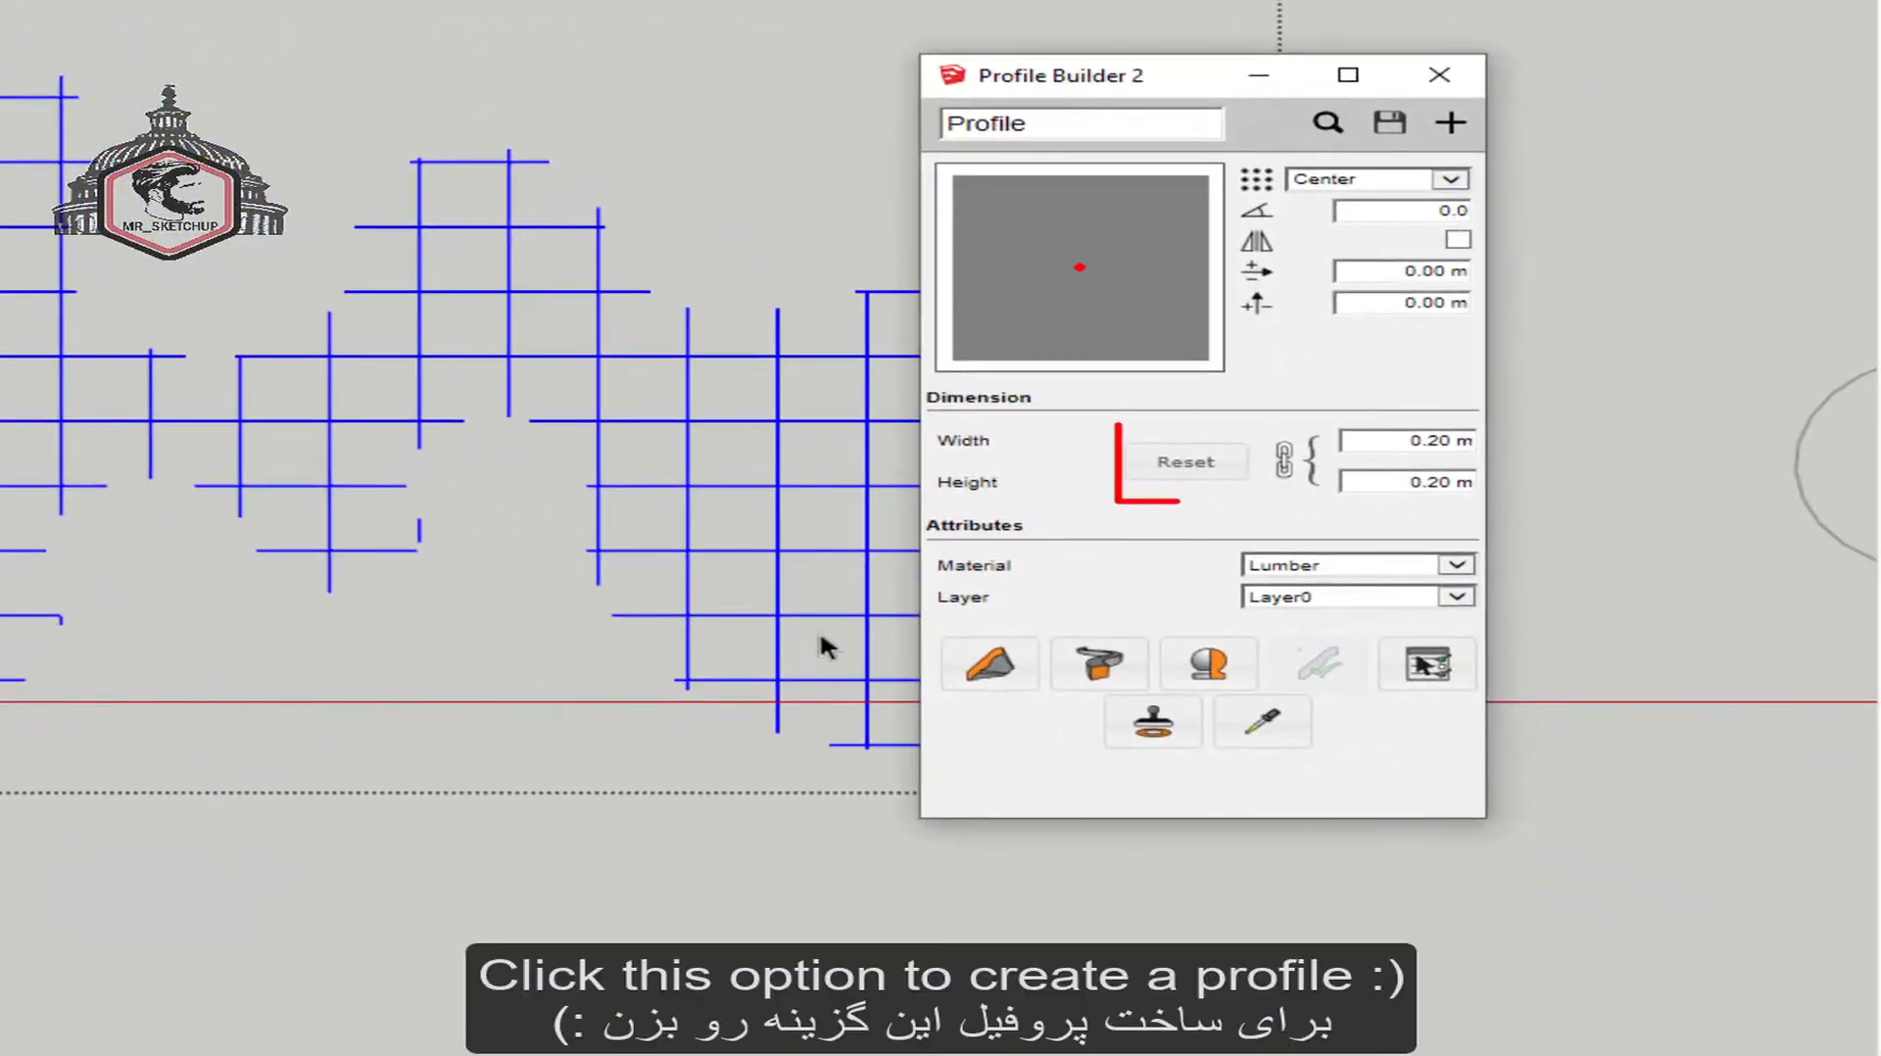
{"action": "left_click", "coordinate": [1065, 669]}
{"action": "left_click", "coordinate": [1274, 515]}
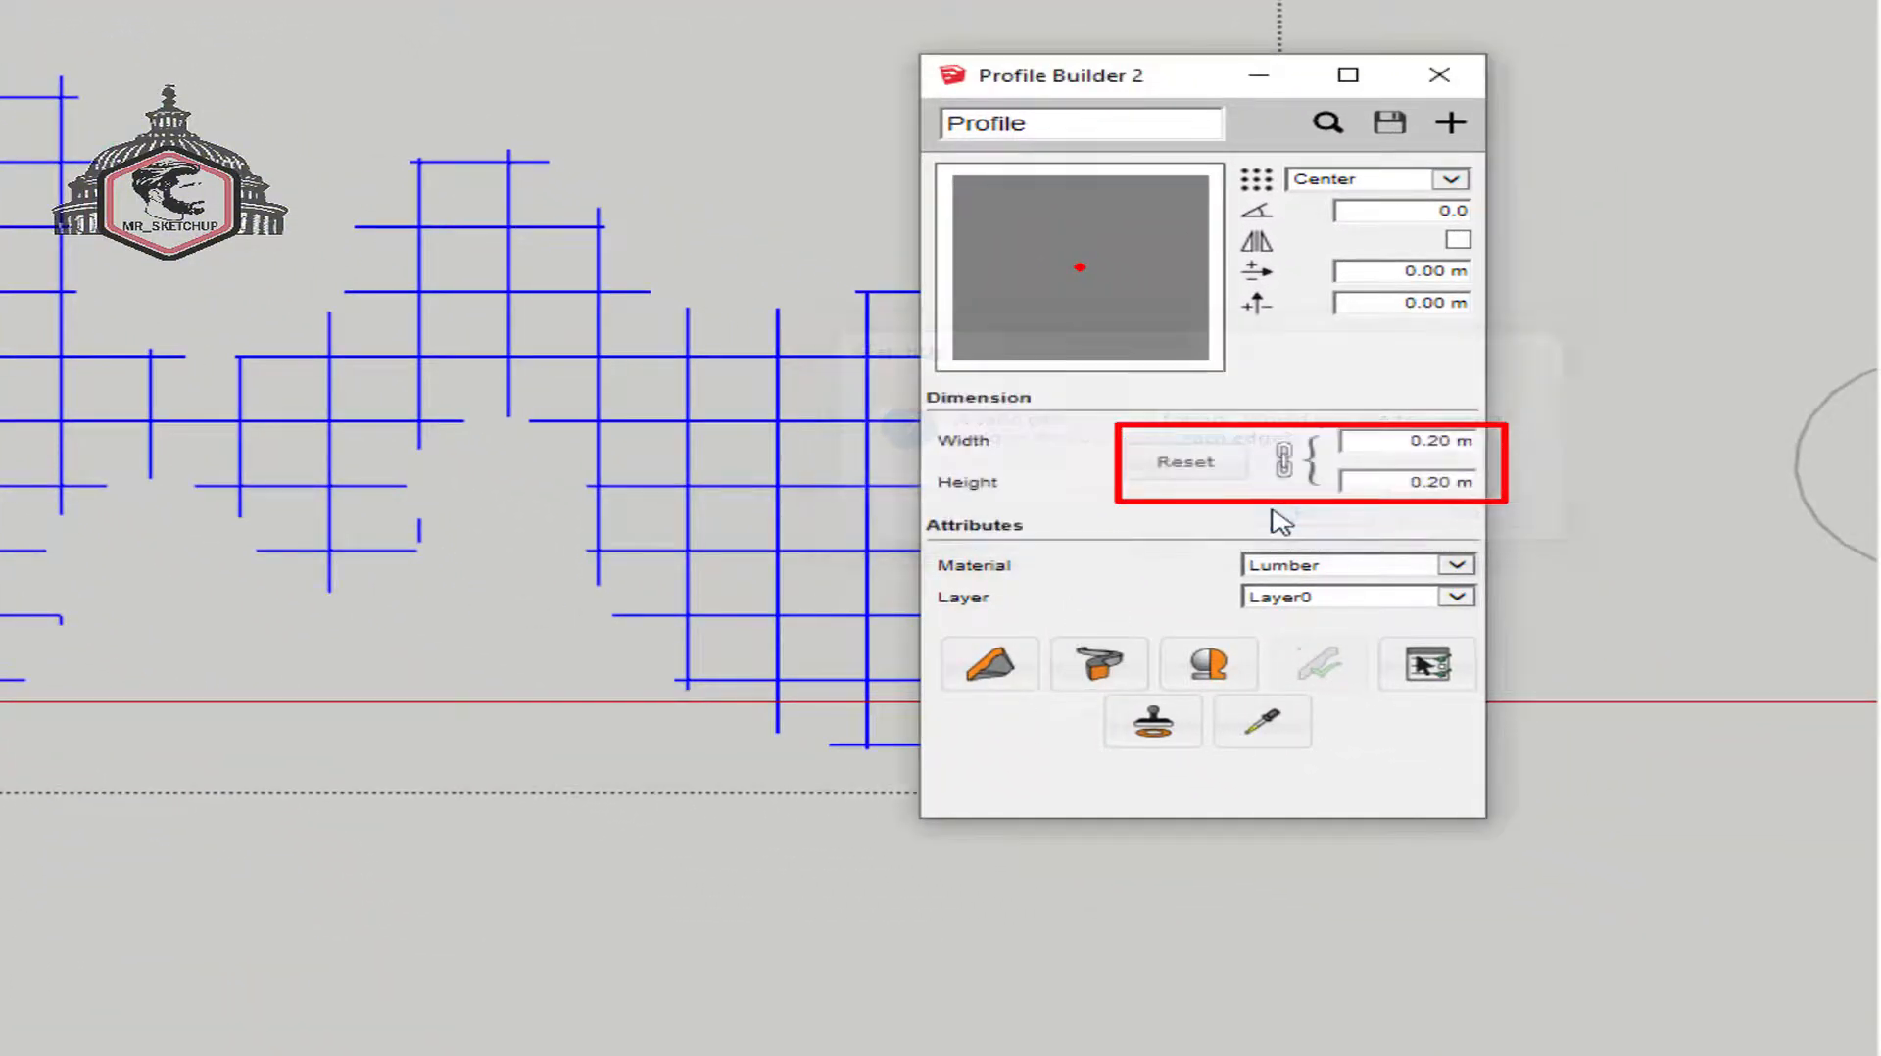
{"action": "left_click", "coordinate": [1439, 75]}
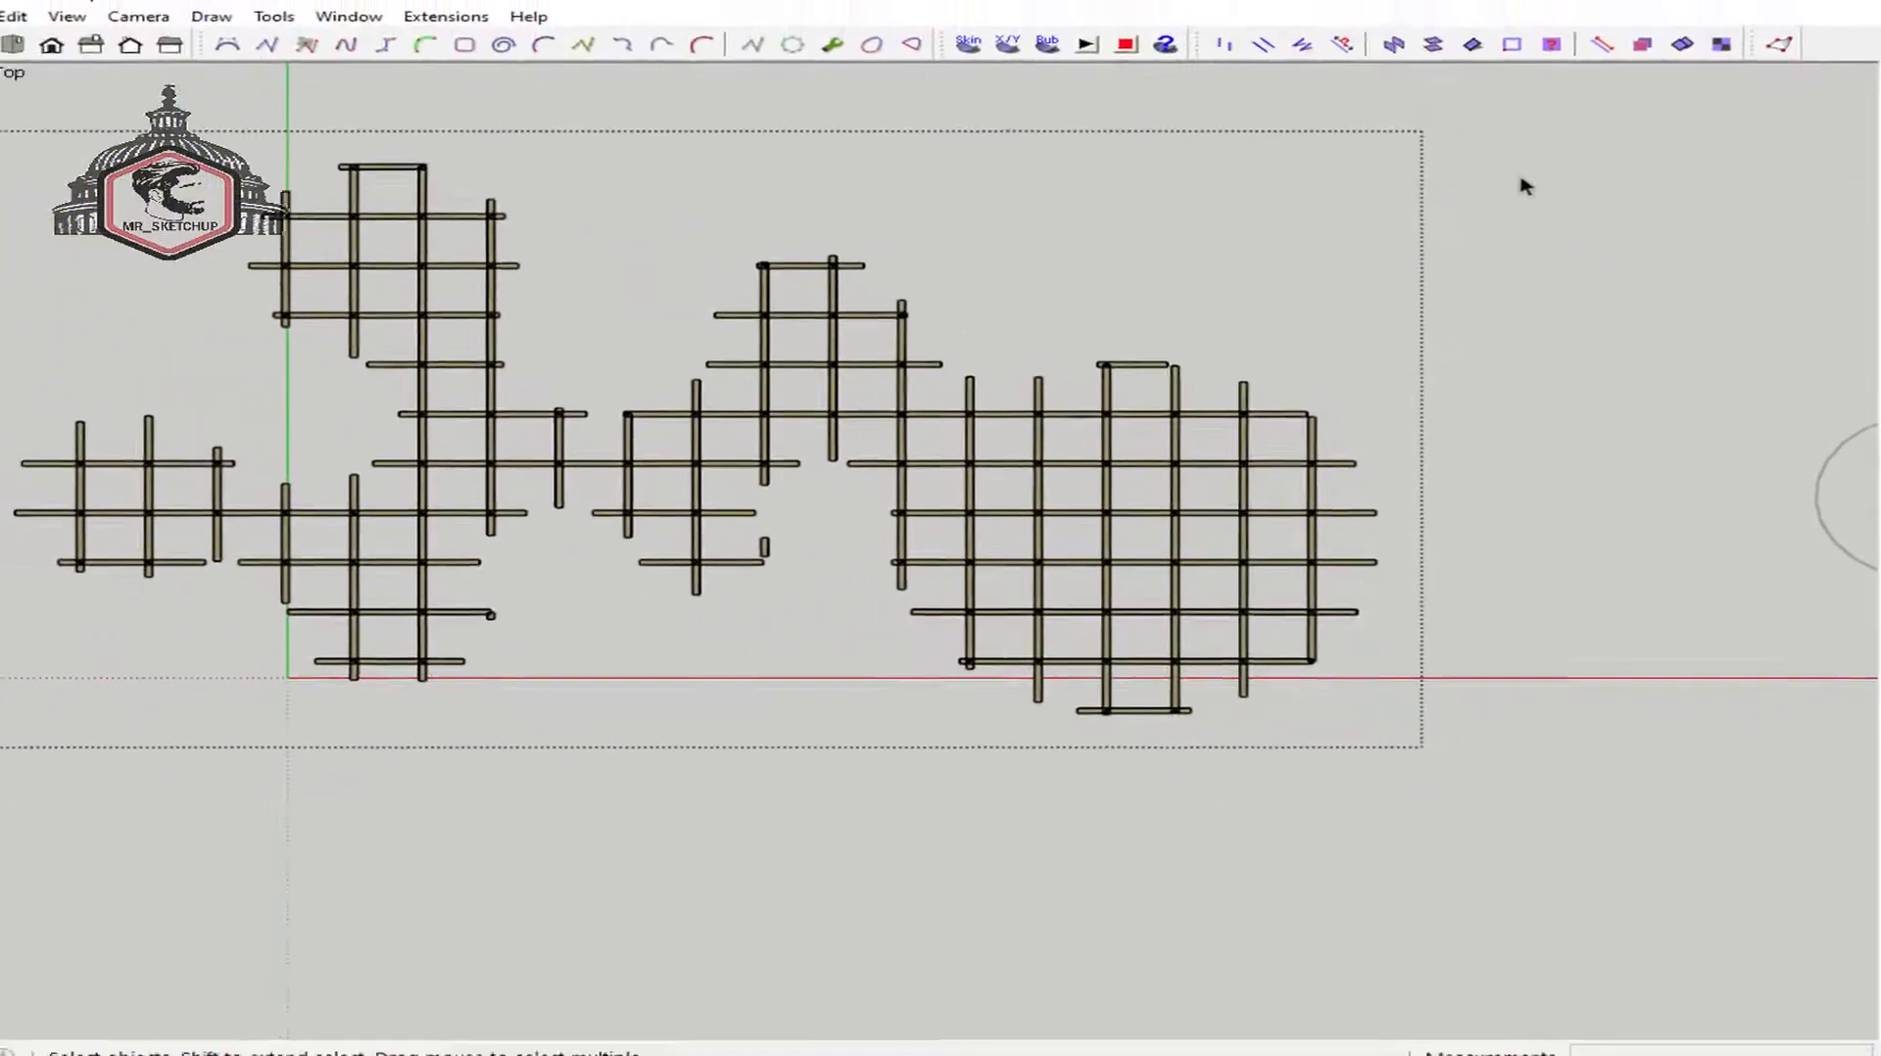
Open the 60-division skin group for editing
{"action": "scroll", "coordinate": [1215, 416], "scroll_direction": "down", "scroll_amount": 3}
{"action": "mouse_move", "coordinate": [1215, 417]}
{"action": "middle_mouse_down", "text": "shift"}
{"action": "mouse_move", "coordinate": [827, 461]}
{"action": "mouse_move", "coordinate": [533, 608]}
{"action": "middle_mouse_up", "text": "shift"}
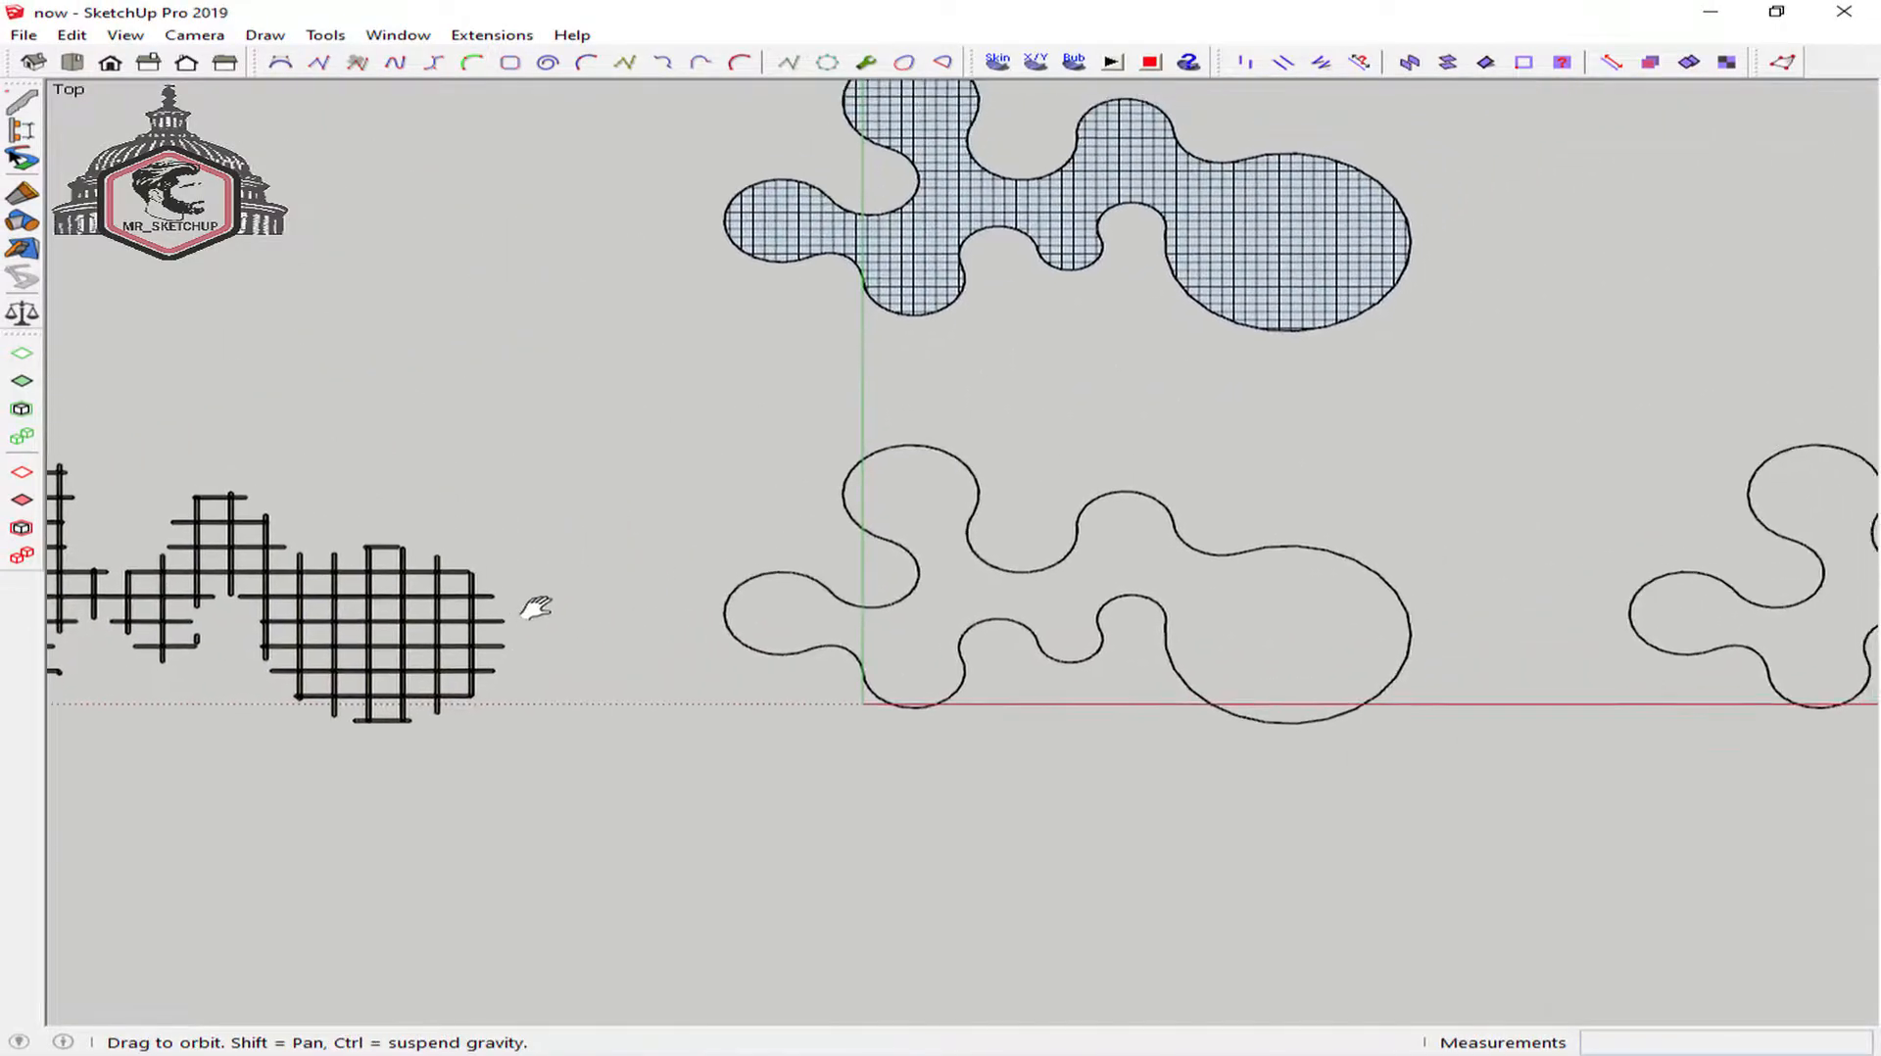
{"action": "middle_click_drag", "start_coordinate": [819, 398], "coordinate": [585, 585], "text": "shift"}
{"action": "scroll", "coordinate": [886, 352], "scroll_direction": "up", "scroll_amount": 3}
{"action": "double_click", "coordinate": [894, 340]}
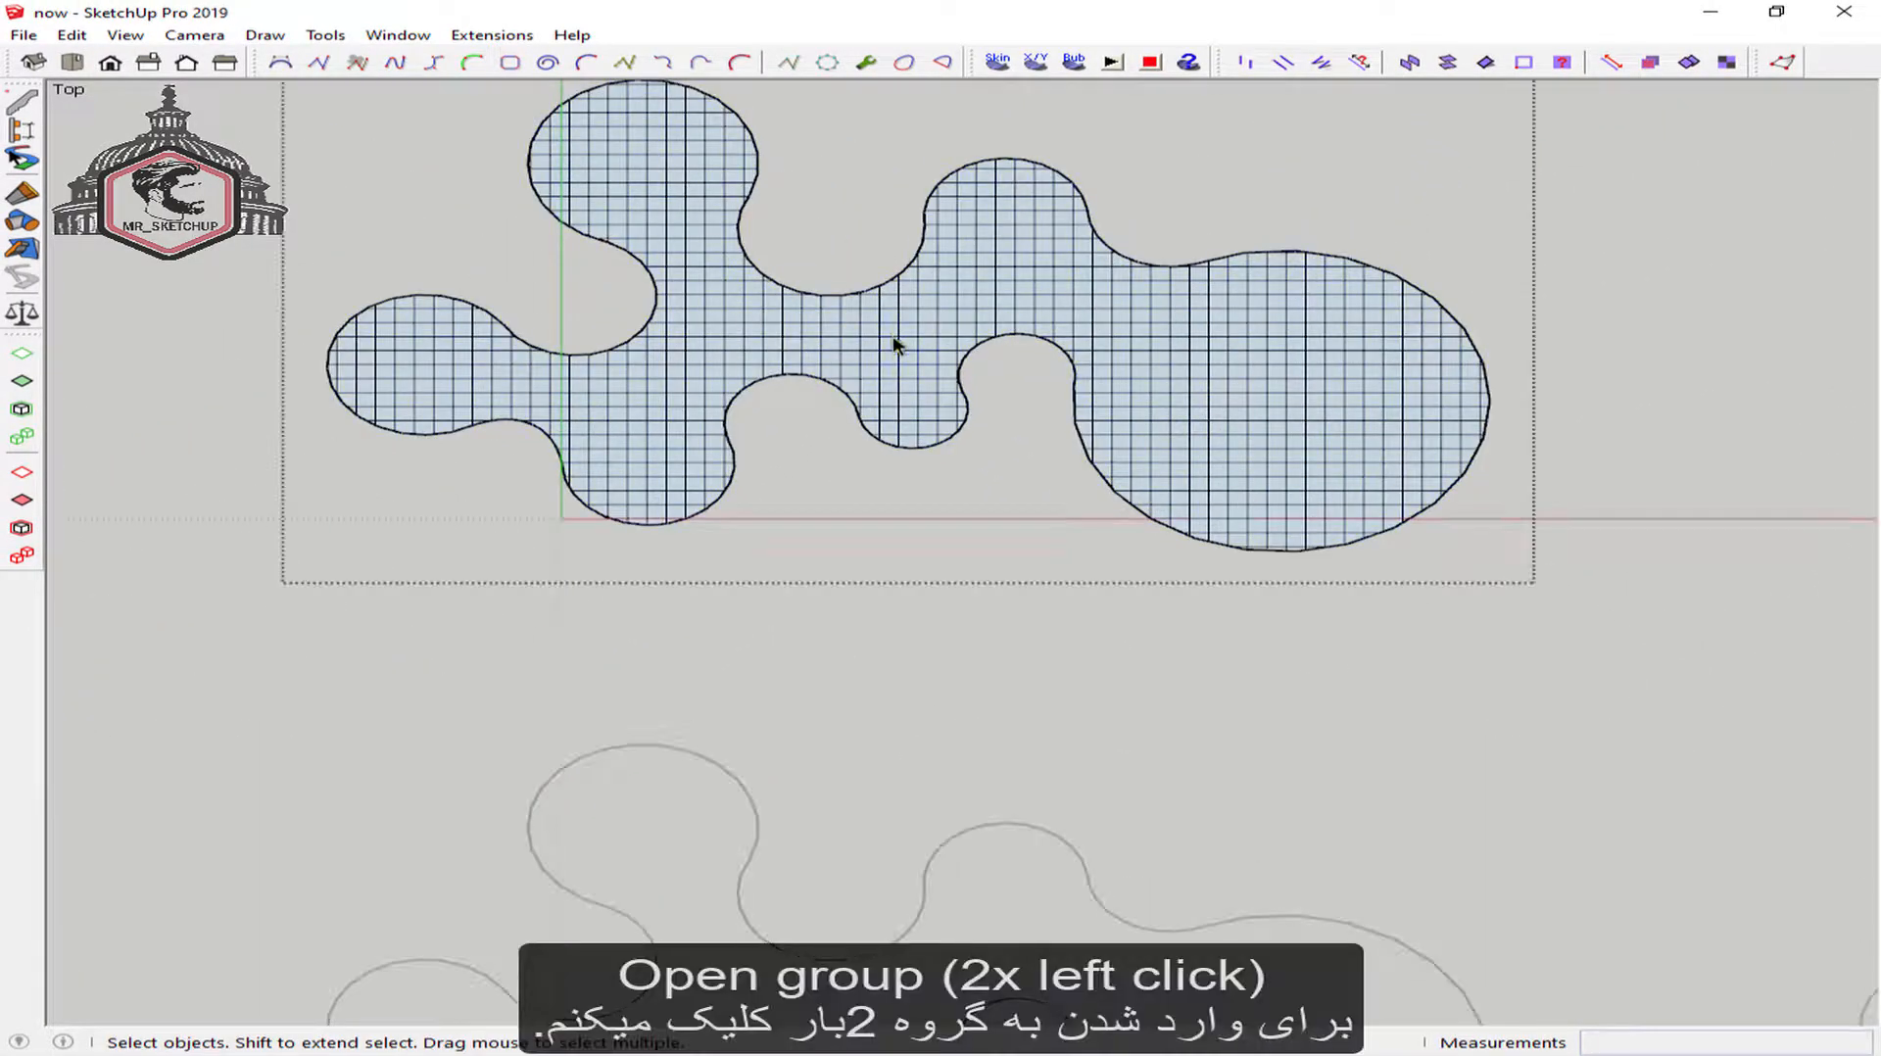
{"action": "scroll", "coordinate": [894, 340], "scroll_direction": "up", "scroll_amount": 2}
{"action": "scroll", "coordinate": [893, 343], "scroll_direction": "down", "scroll_amount": 1}
{"action": "middle_click_drag", "start_coordinate": [894, 343], "coordinate": [885, 495], "text": "shift"}
{"action": "scroll", "coordinate": [891, 500], "scroll_direction": "up", "scroll_amount": 3}
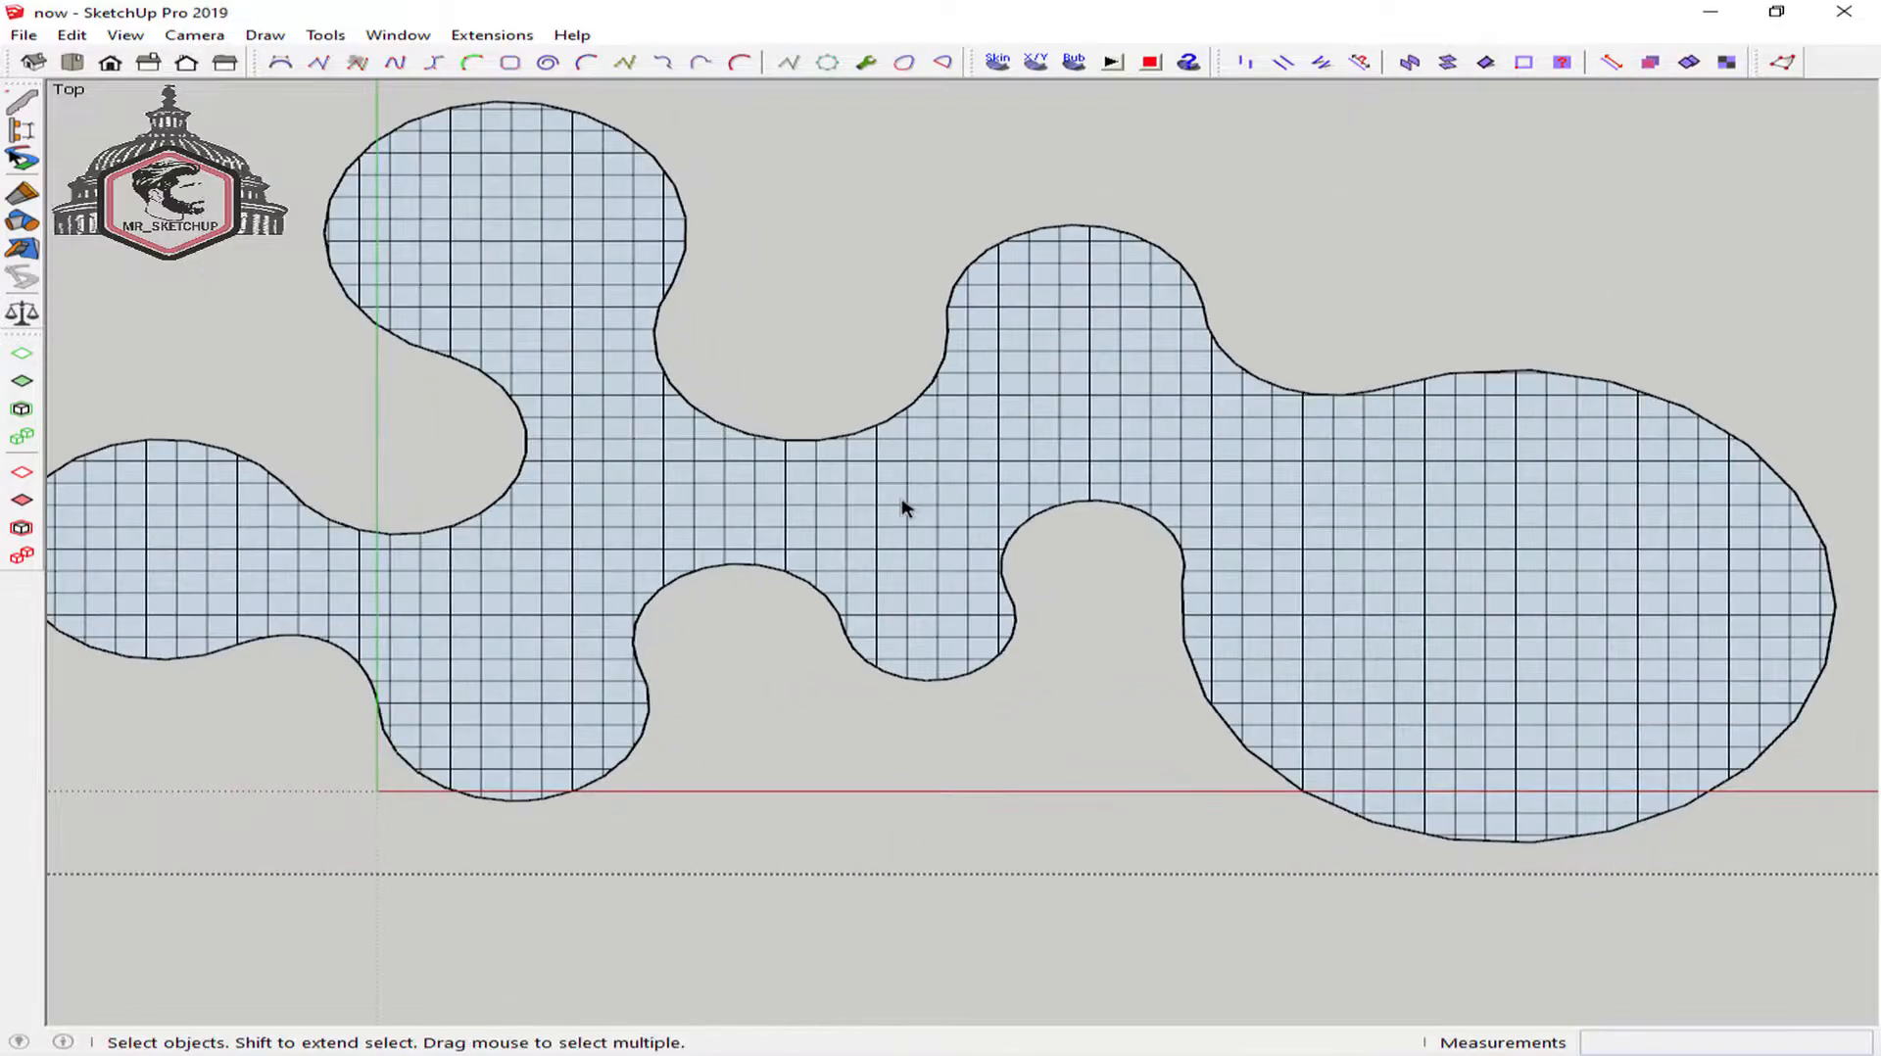
Reduce the selection of the whole 60-division skin to its border edges and delete them
{"action": "key", "text": "ctrl+a"}
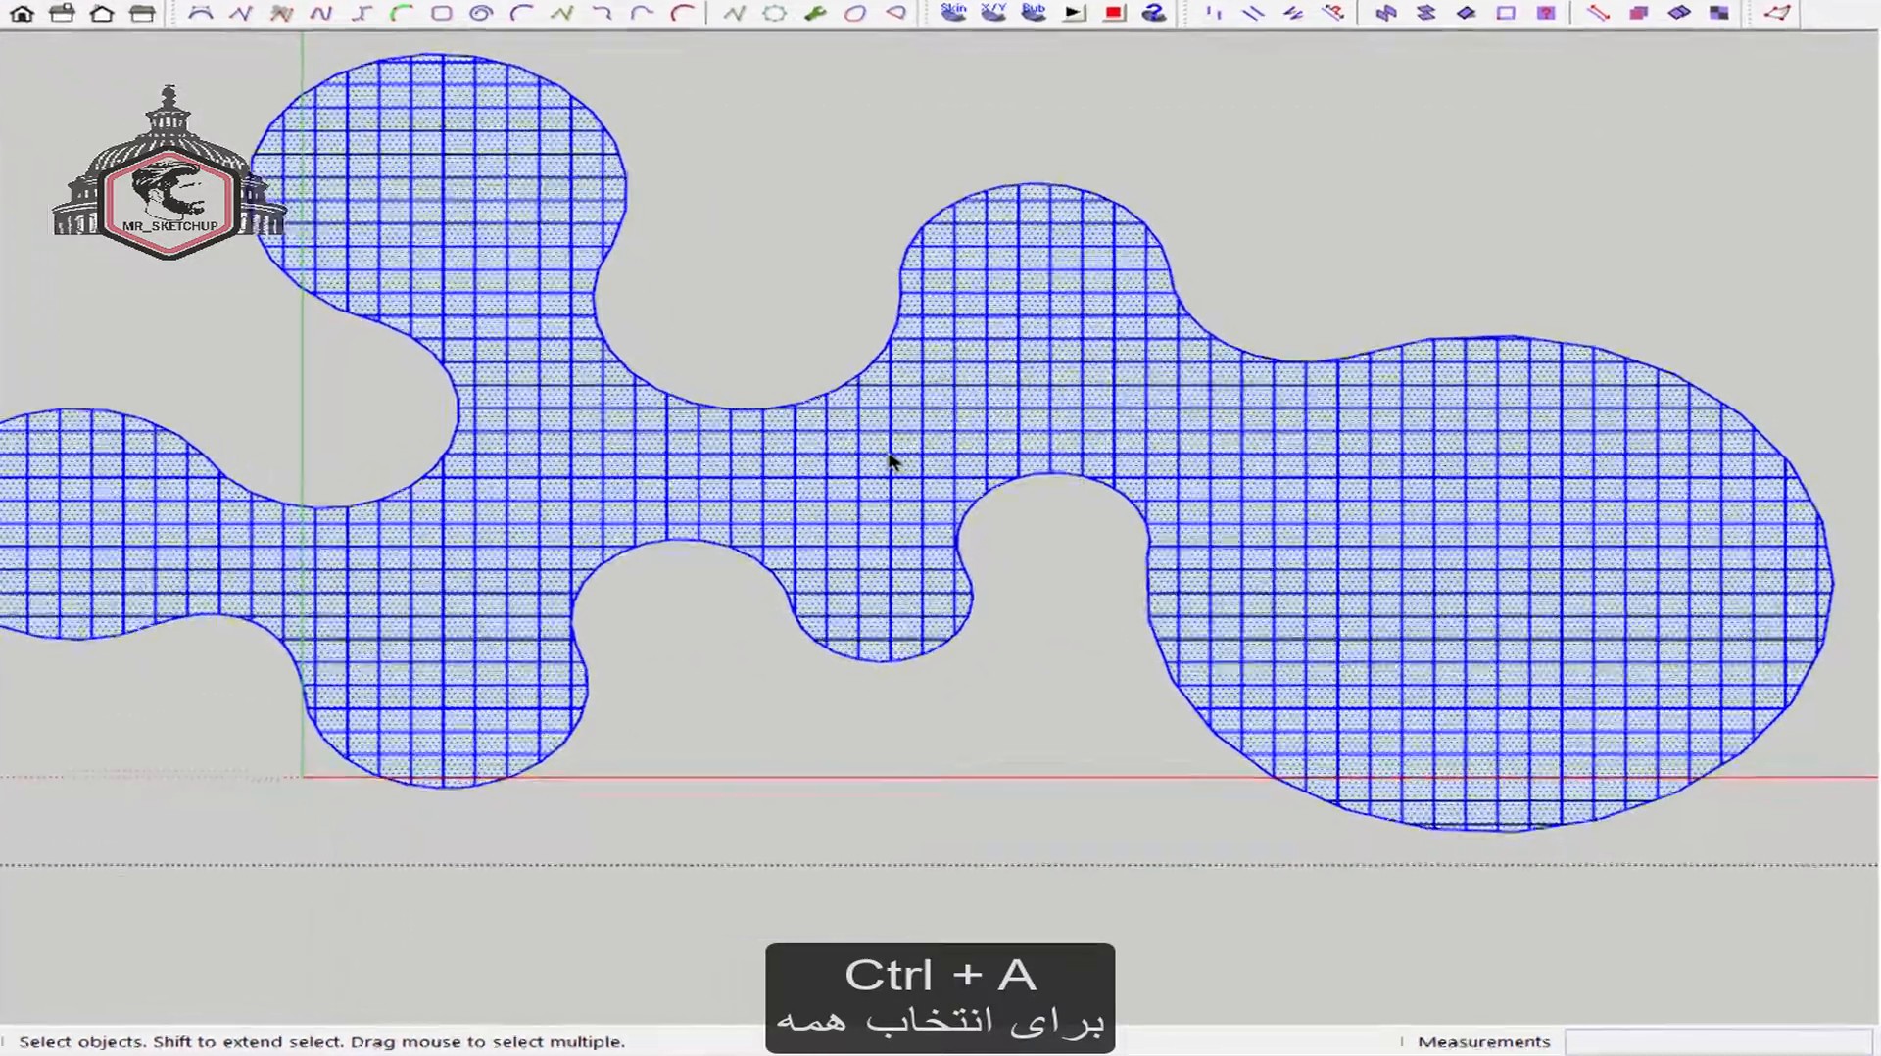
{"action": "right_click", "coordinate": [936, 490]}
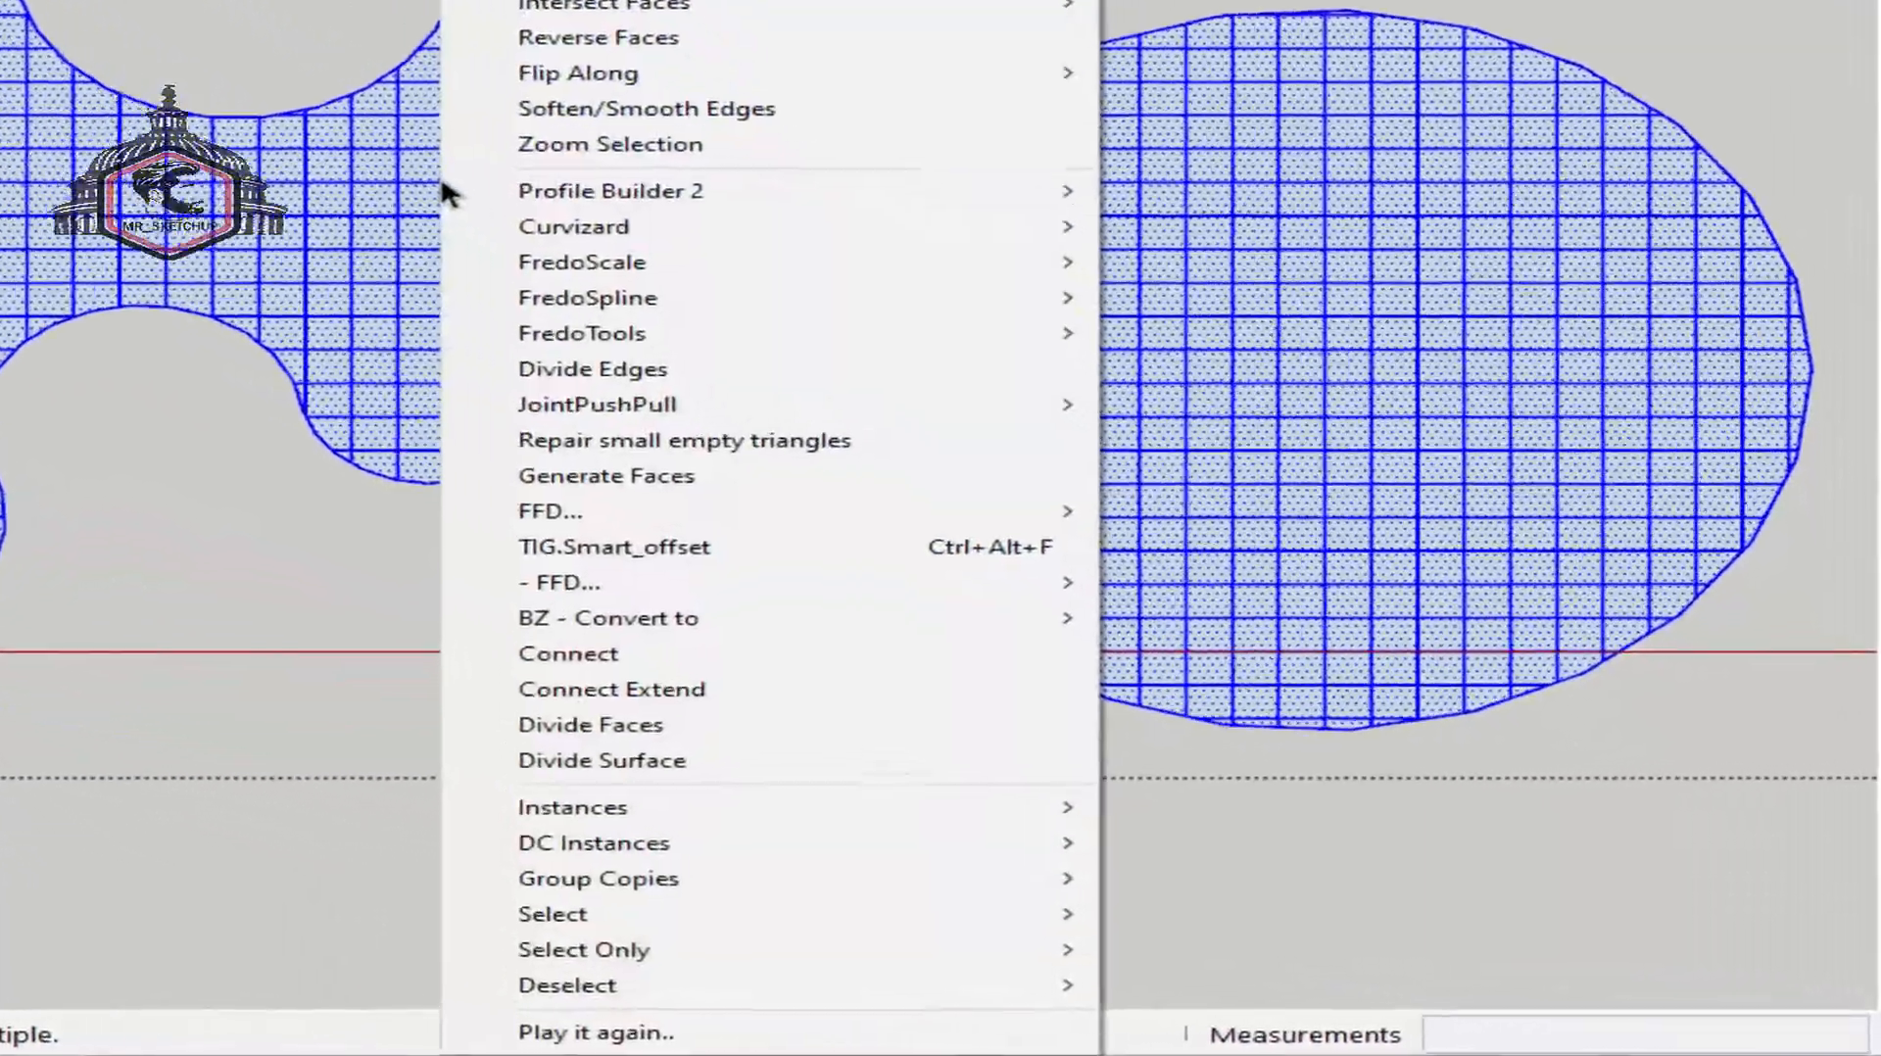
{"action": "mouse_move", "coordinate": [754, 945]}
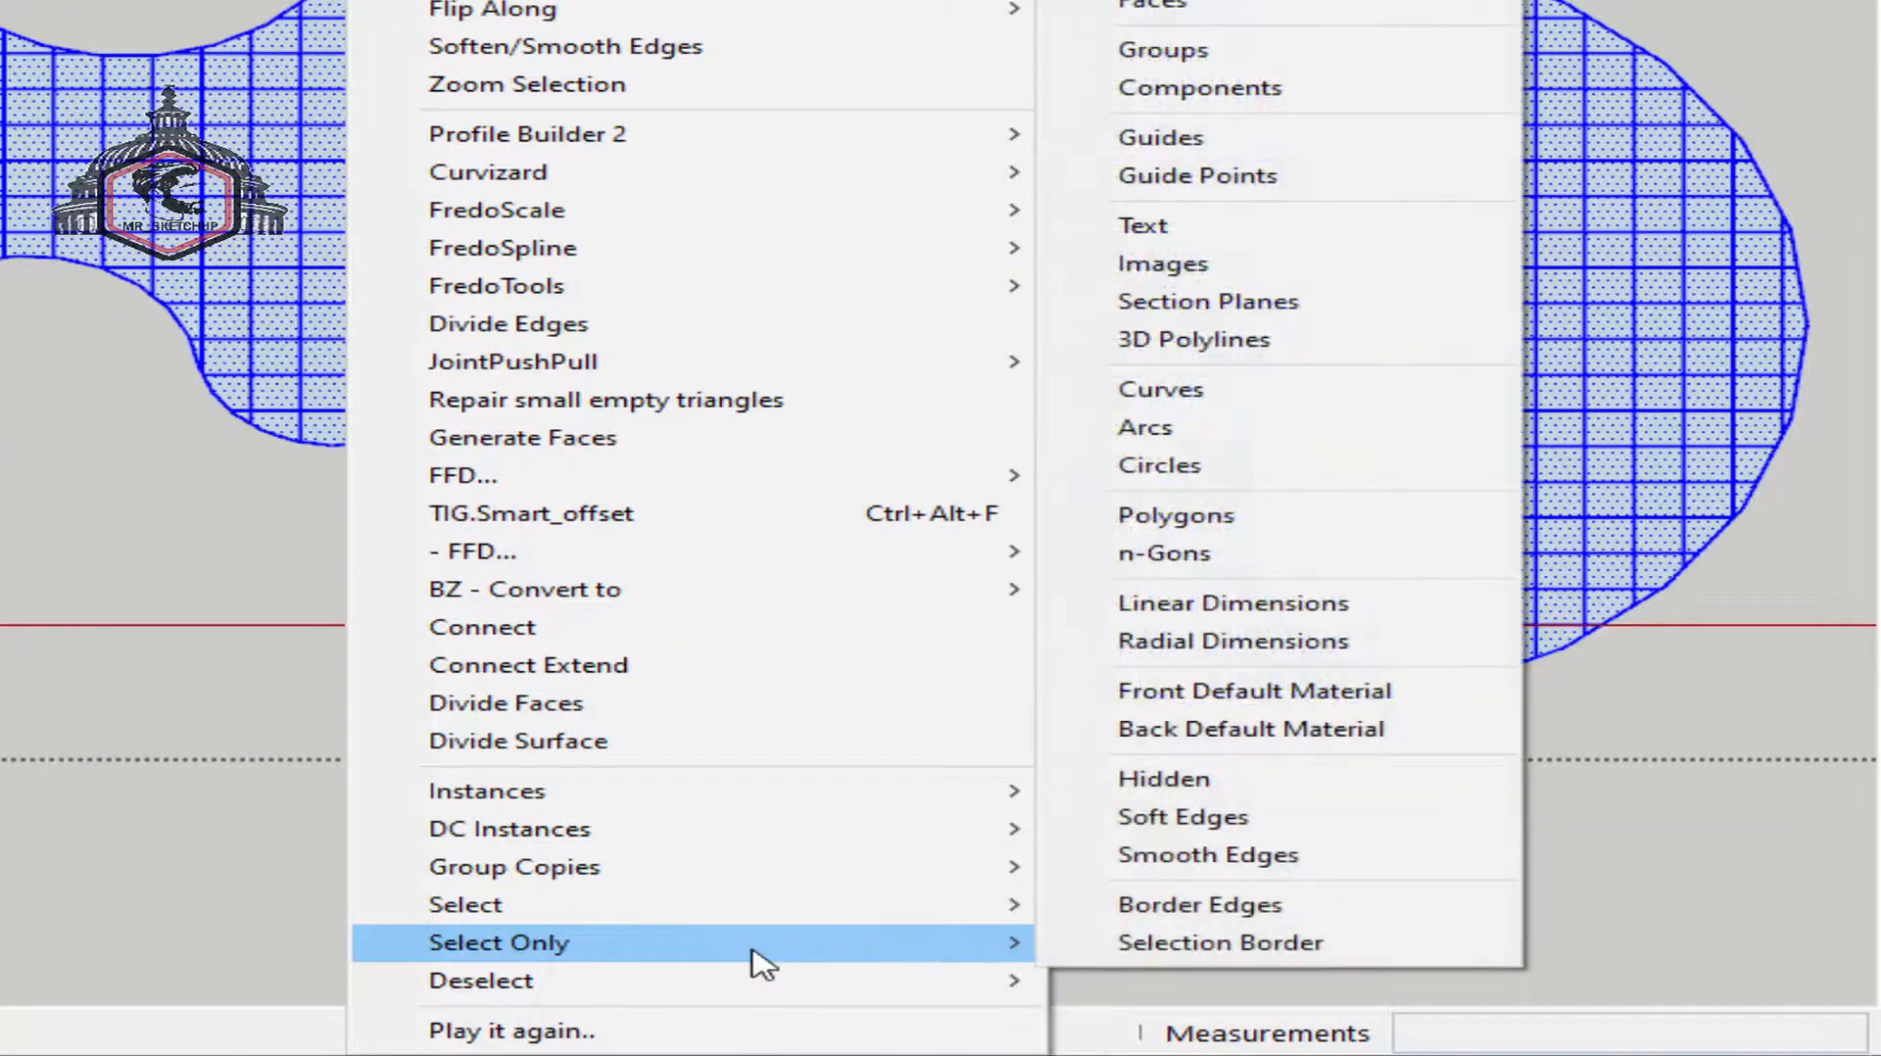
{"action": "left_click", "coordinate": [1095, 919]}
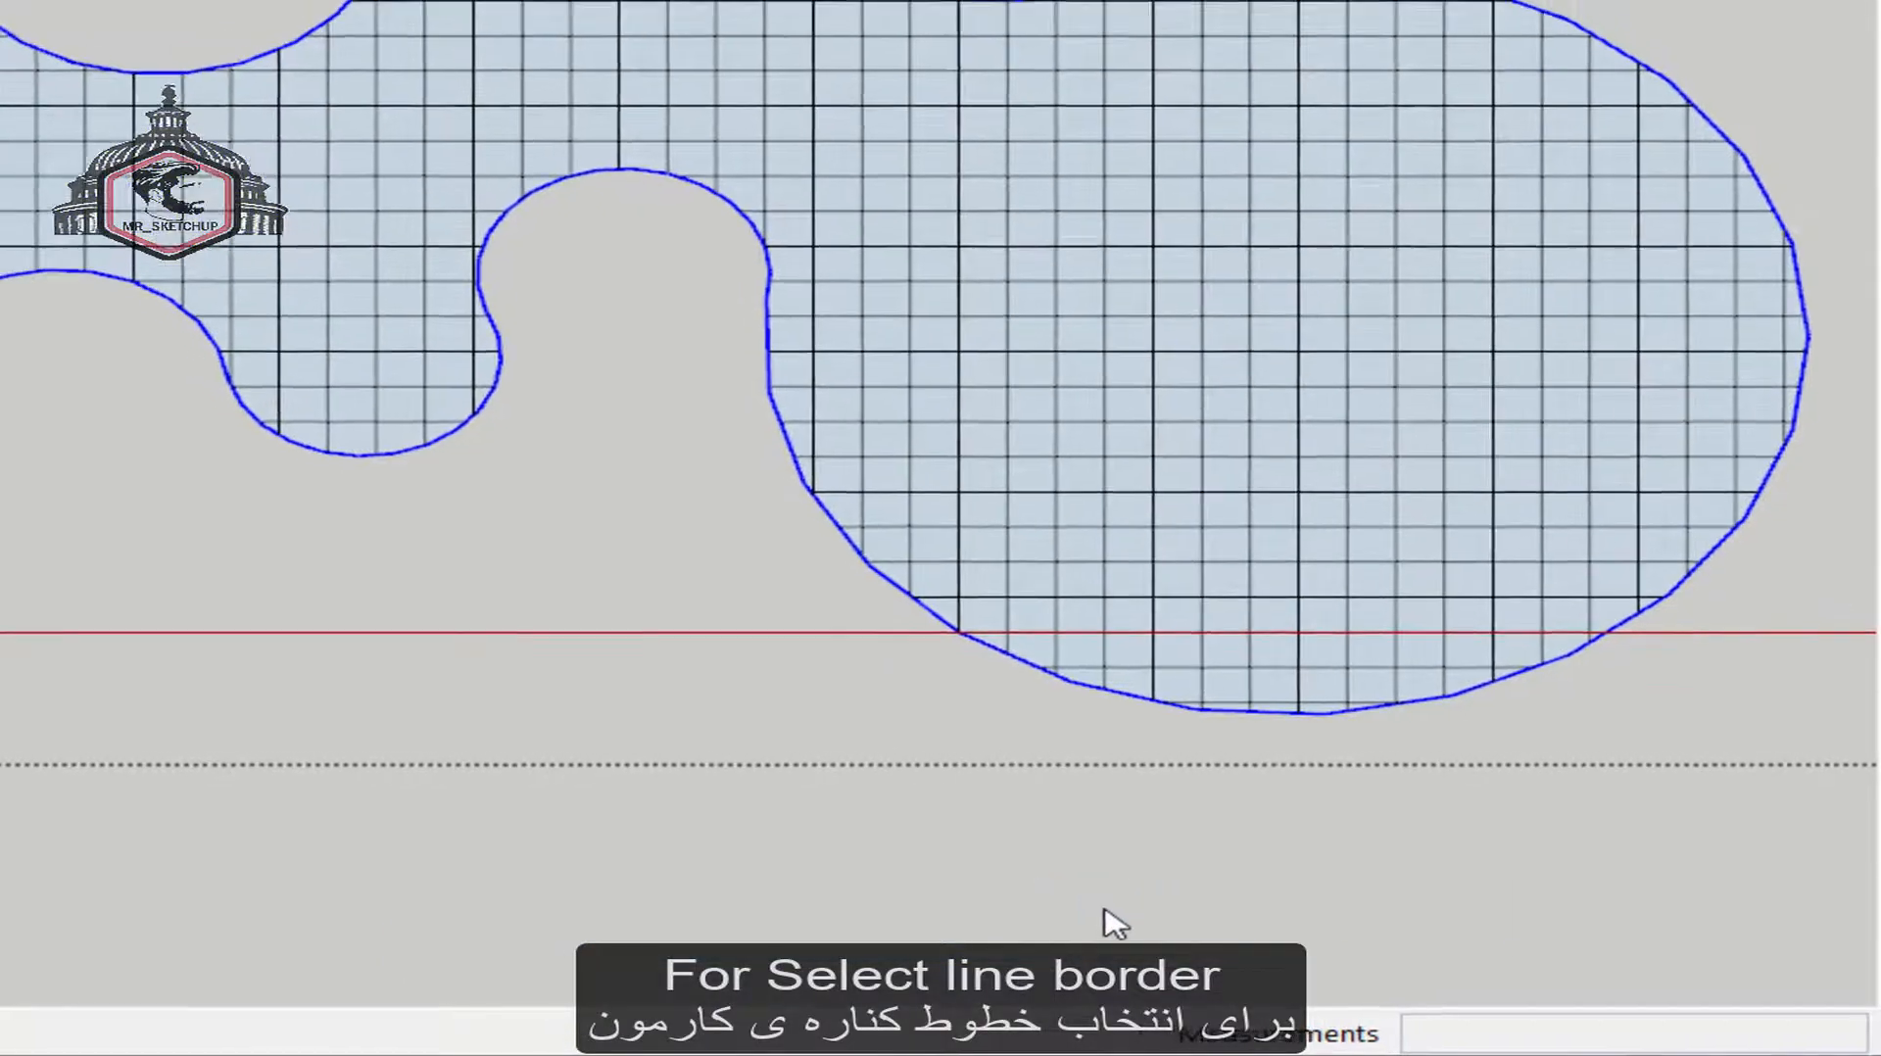
{"action": "scroll", "coordinate": [852, 761], "scroll_direction": "down", "scroll_amount": 3}
{"action": "key", "text": "Delete"}
Delete all faces of the 60-division skin, keeping only its fine grid of edges
{"action": "key", "text": "ctrl+a"}
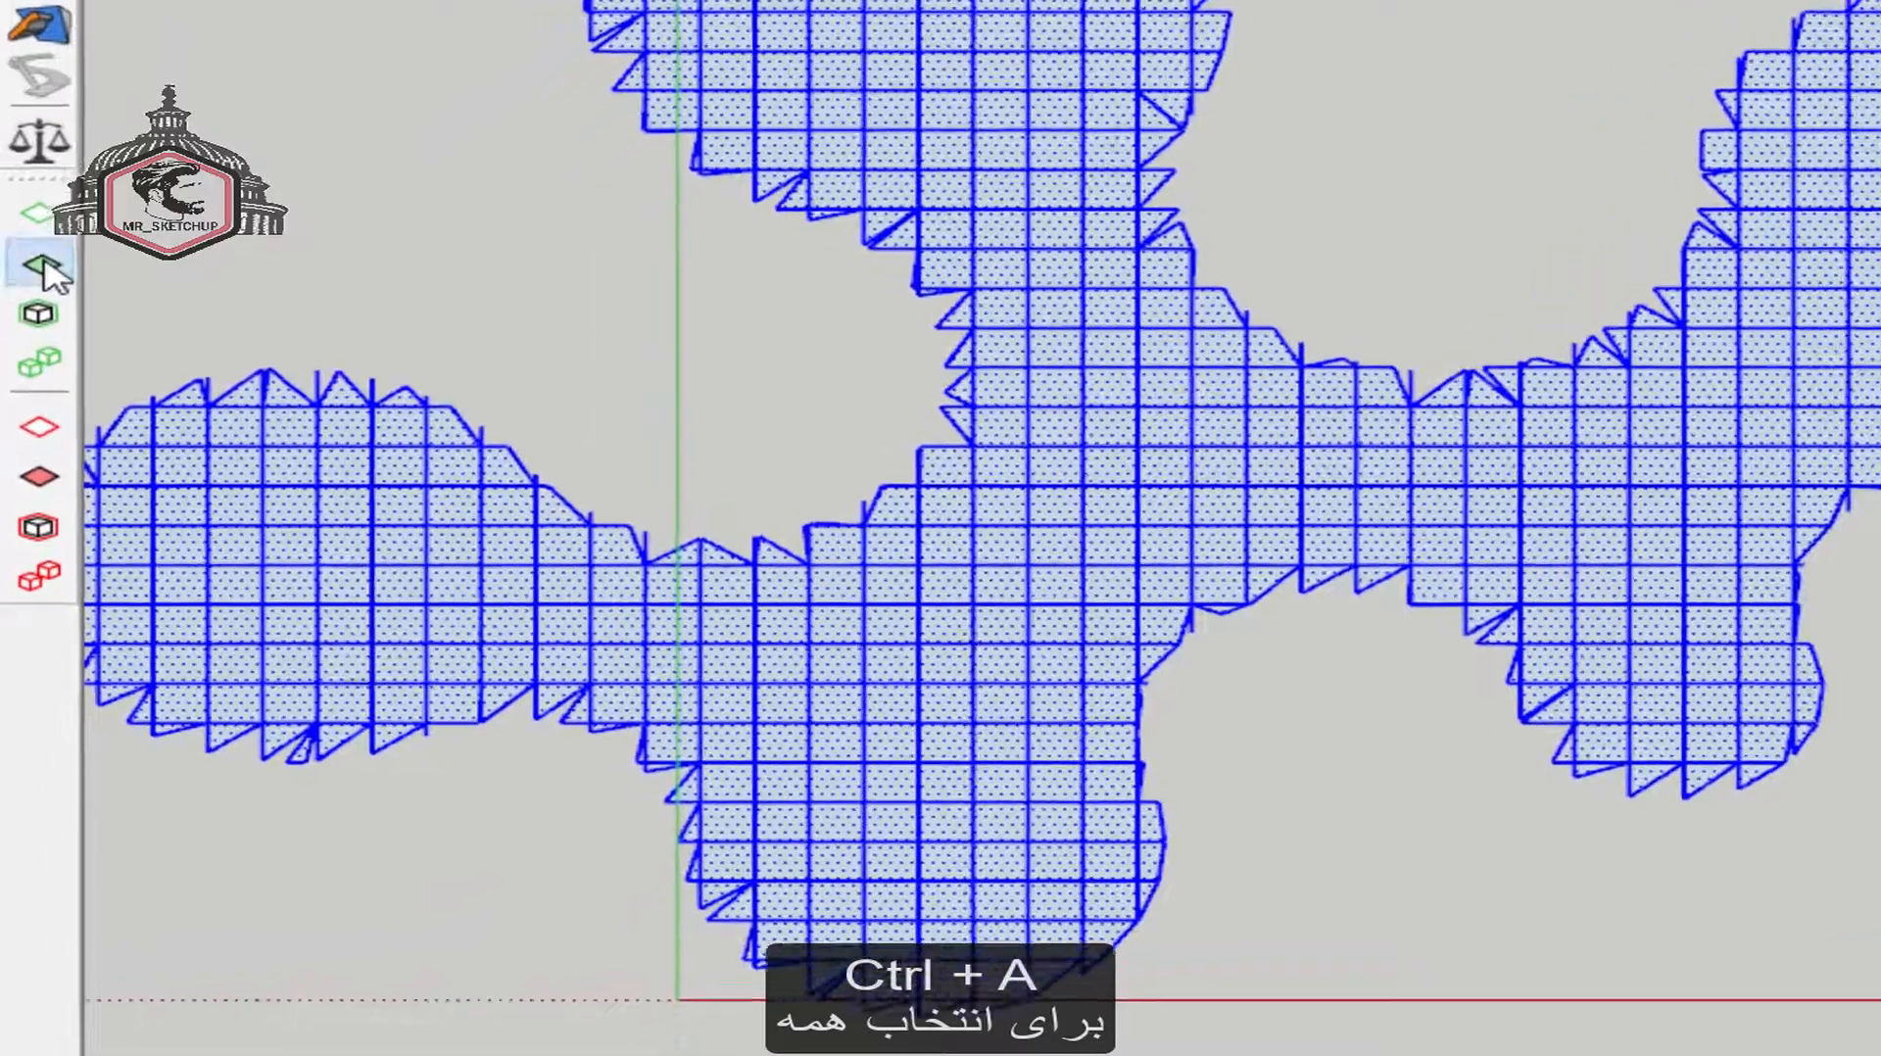
{"action": "left_click", "coordinate": [40, 267]}
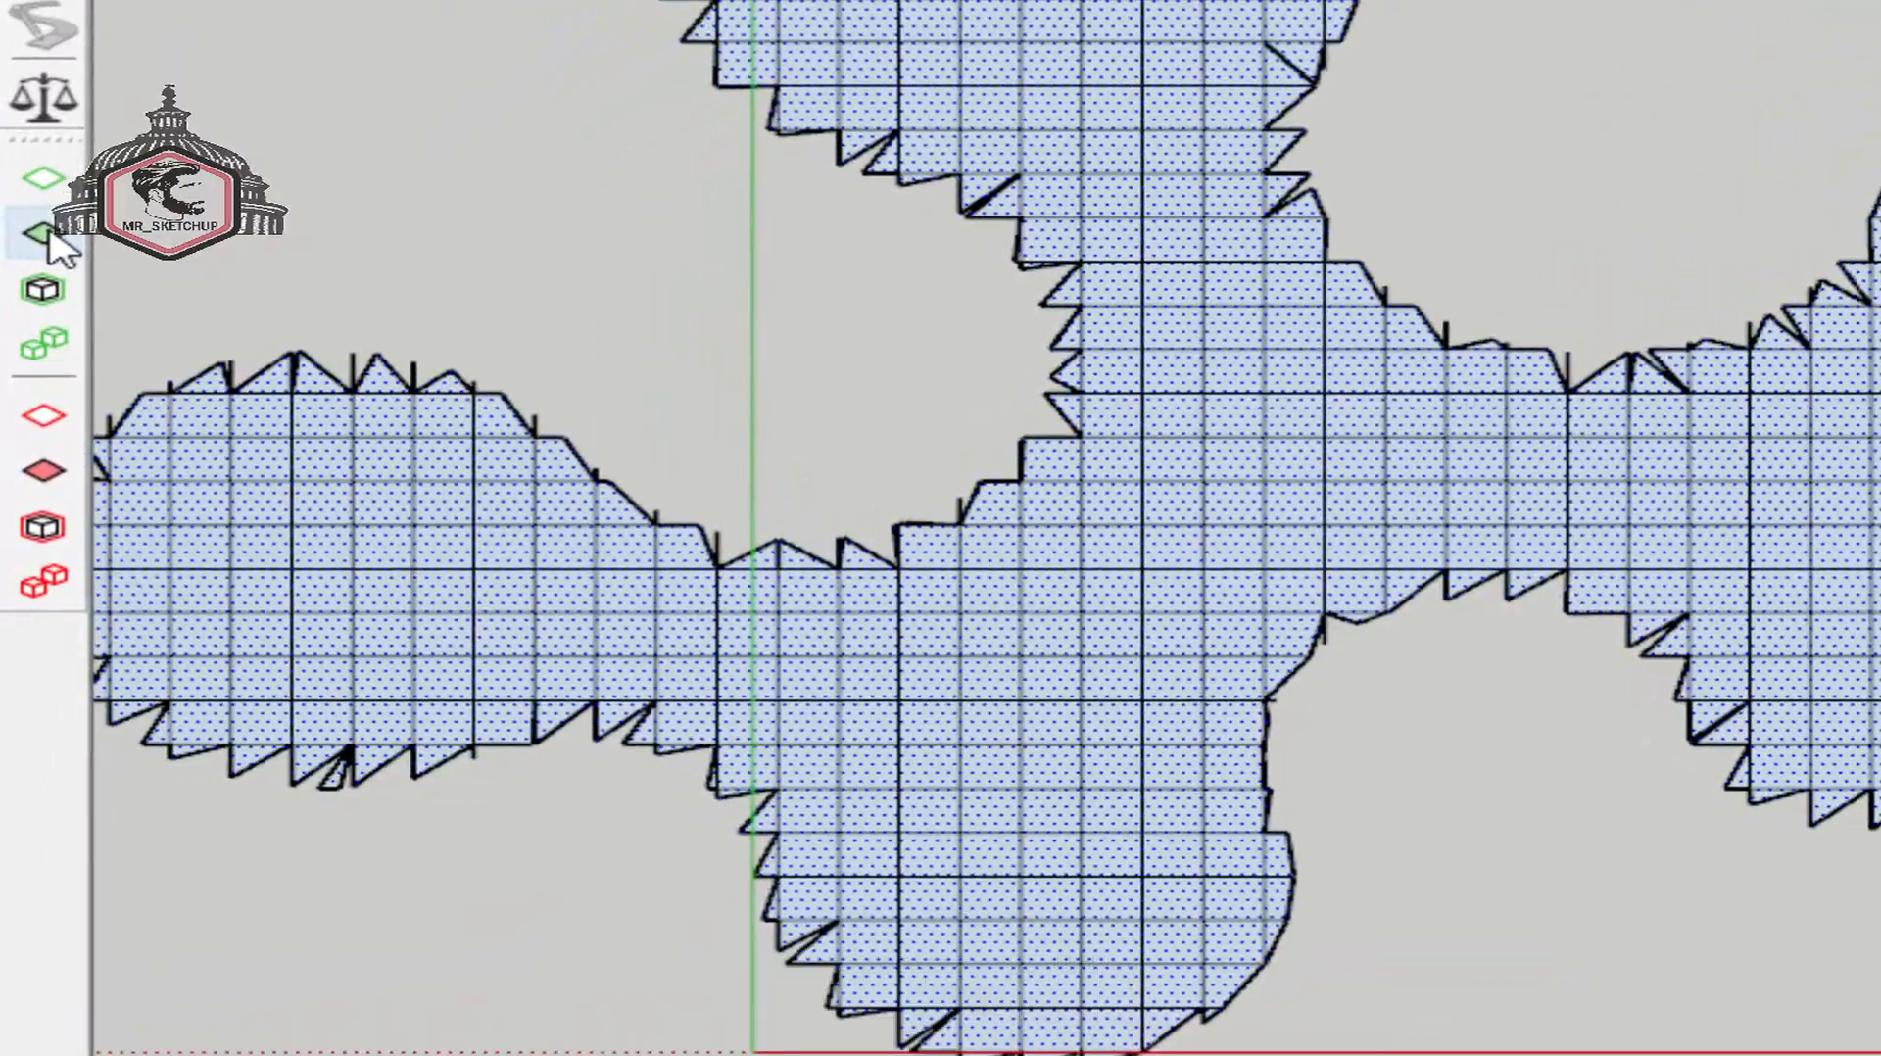
{"action": "key", "text": "Delete"}
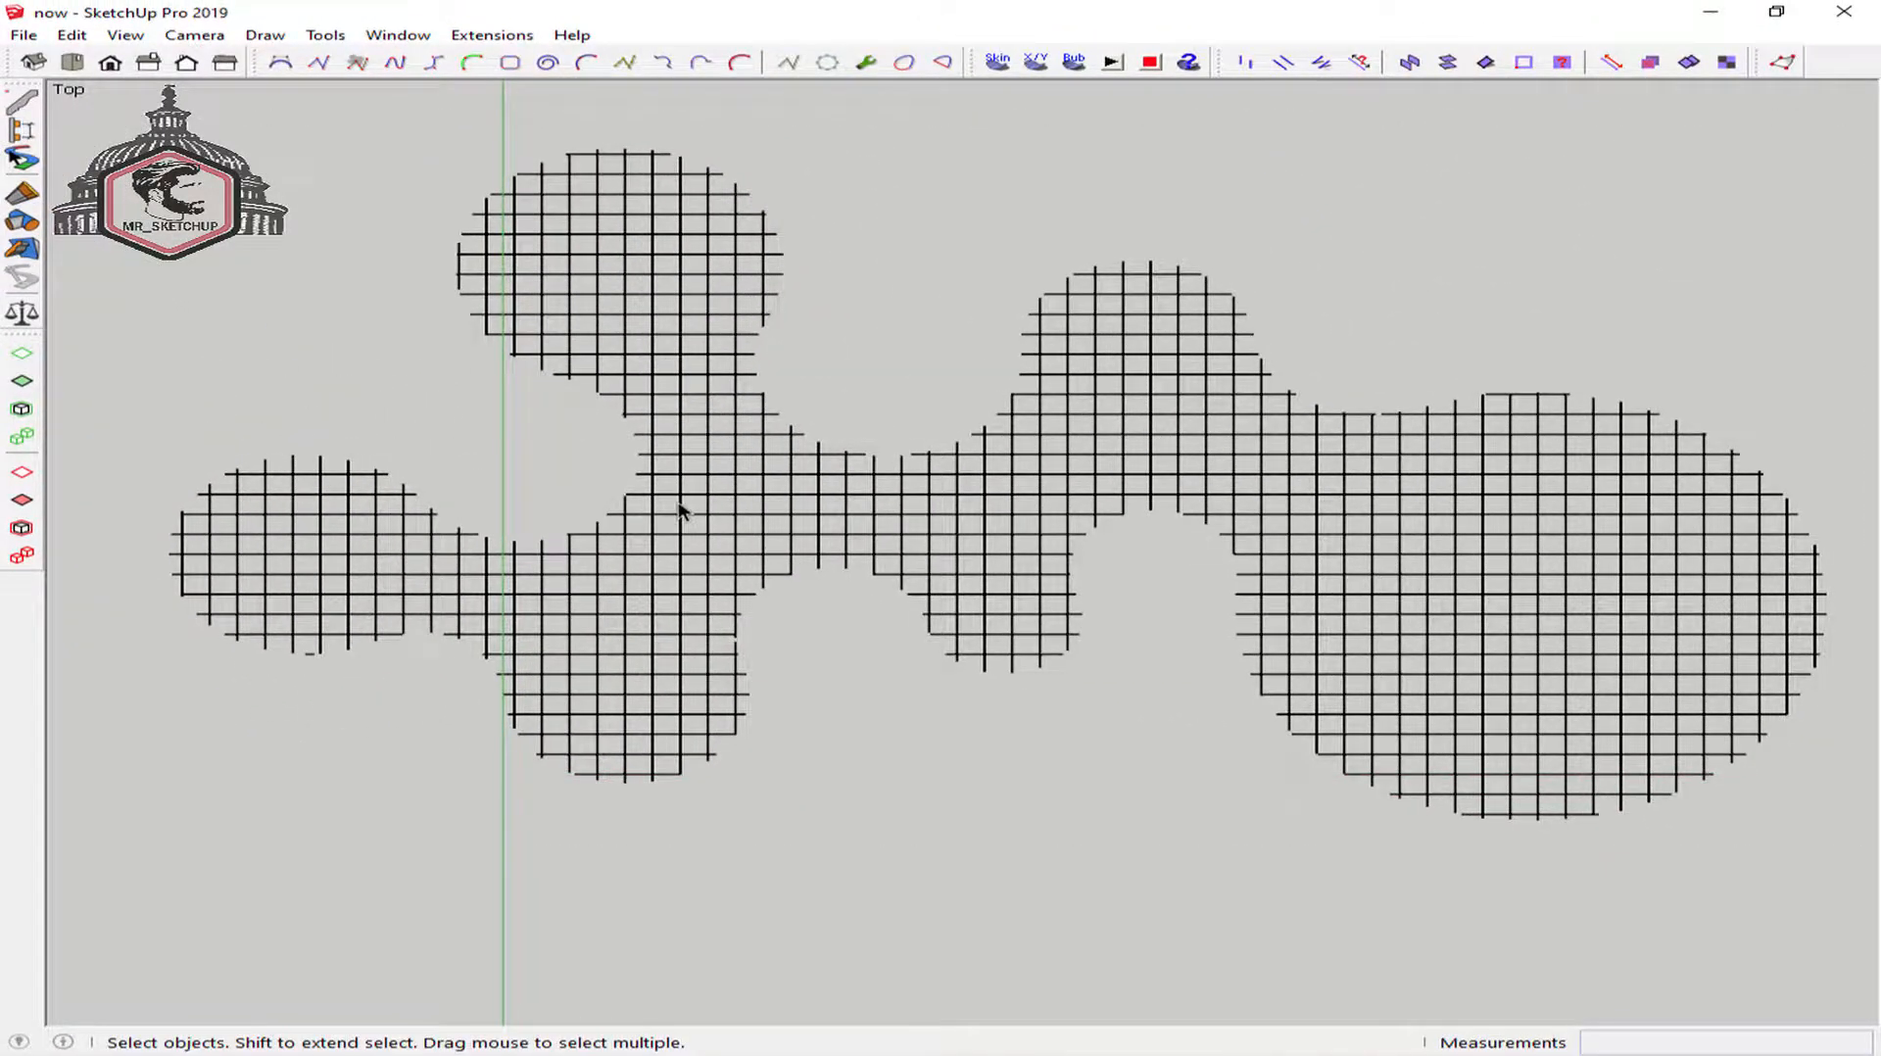
Leave the fine grid and select the separate outline copy placed along the red axis from the original outline
{"action": "scroll", "coordinate": [680, 509], "scroll_direction": "down", "scroll_amount": 6}
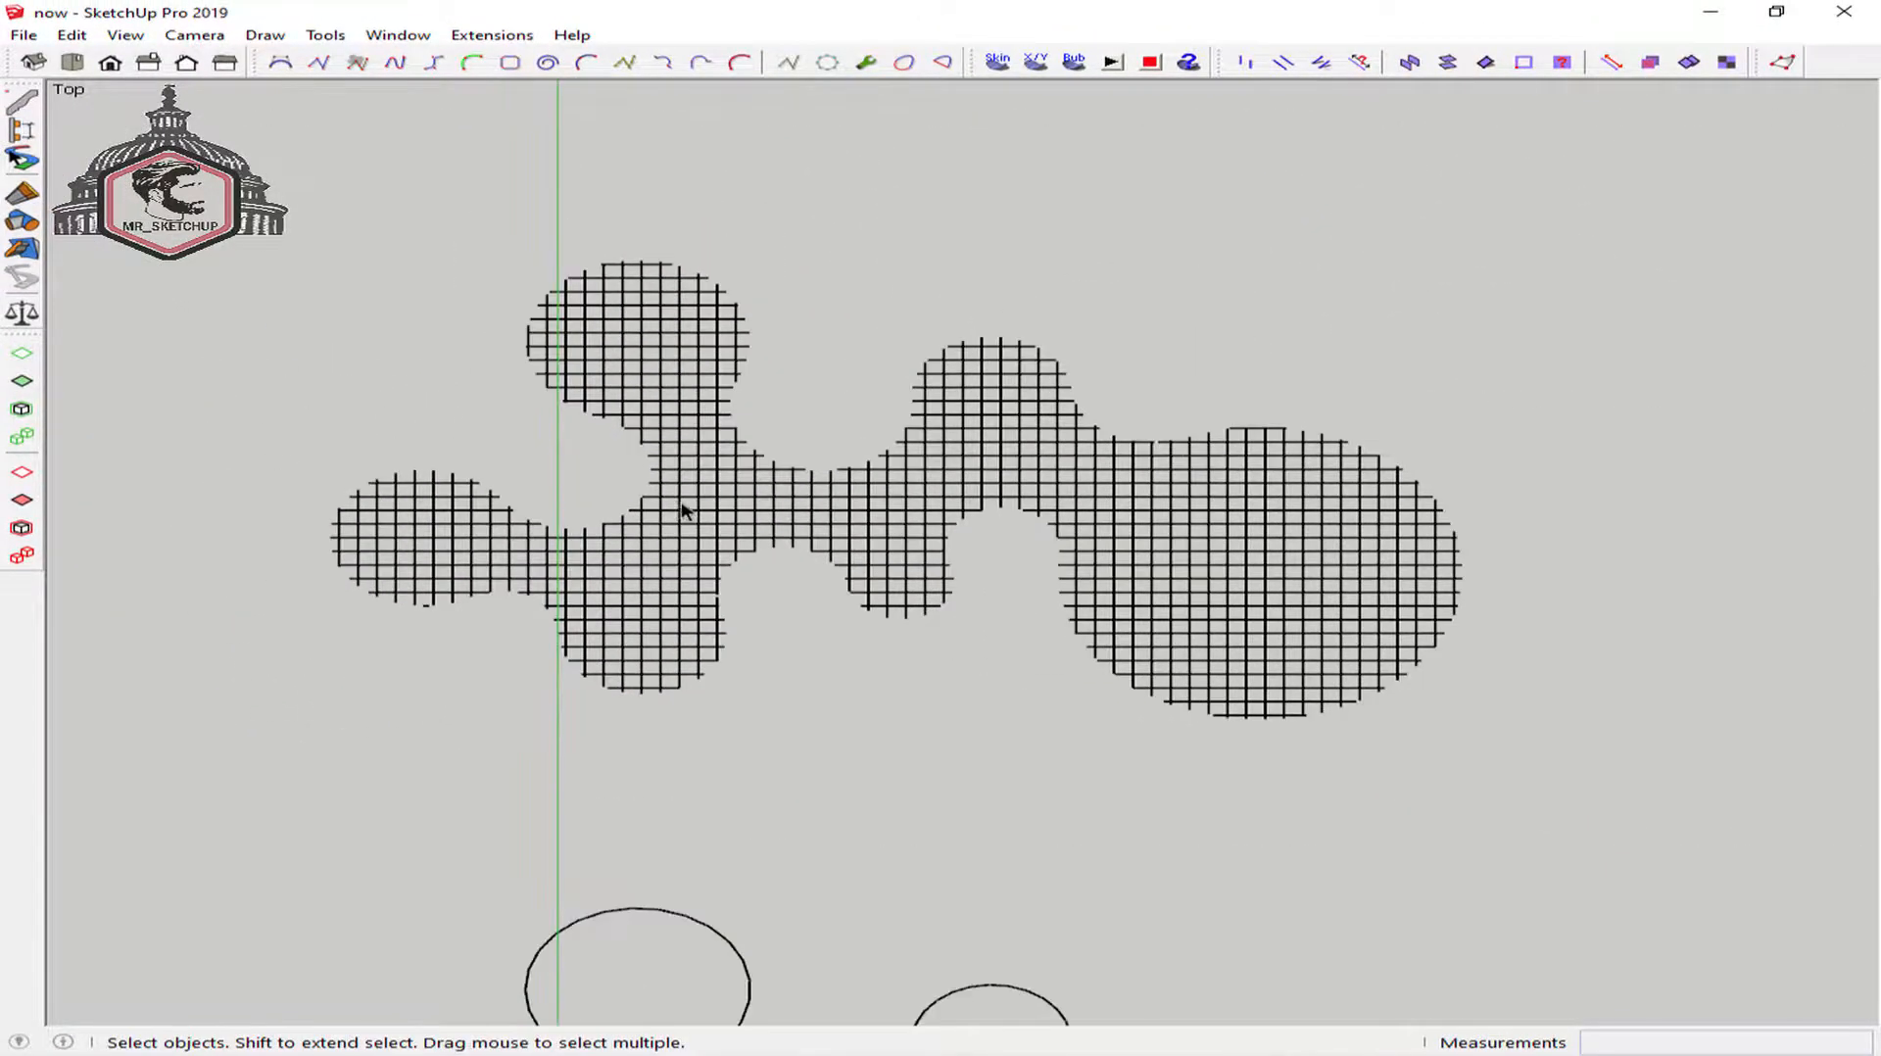
{"action": "middle_click_drag", "start_coordinate": [810, 684], "coordinate": [714, 378], "text": "shift"}
{"action": "scroll", "coordinate": [1233, 630], "scroll_direction": "up", "scroll_amount": 2}
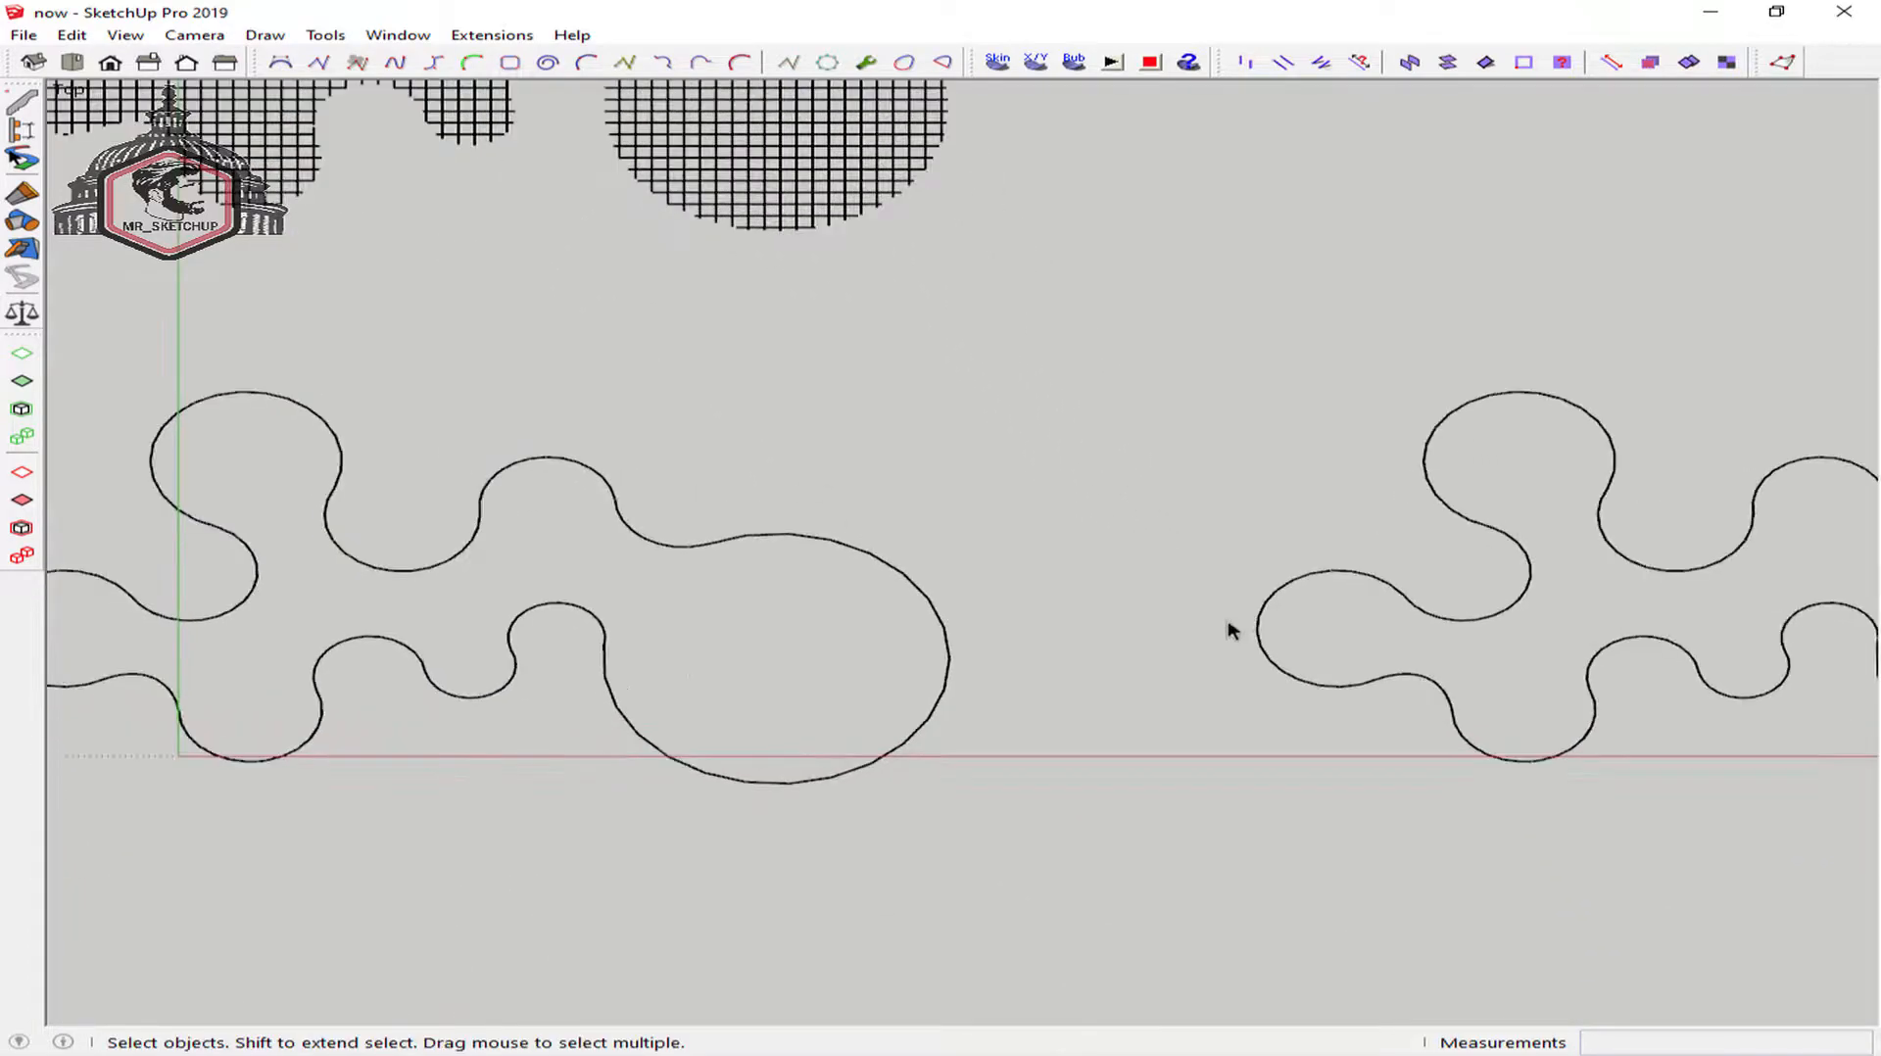
{"action": "left_click", "coordinate": [1421, 613]}
{"action": "middle_click_drag", "start_coordinate": [1420, 614], "coordinate": [852, 588], "text": "shift"}
{"action": "scroll", "coordinate": [924, 588], "scroll_direction": "up", "scroll_amount": 3}
{"action": "scroll", "coordinate": [924, 591], "scroll_direction": "up", "scroll_amount": 4}
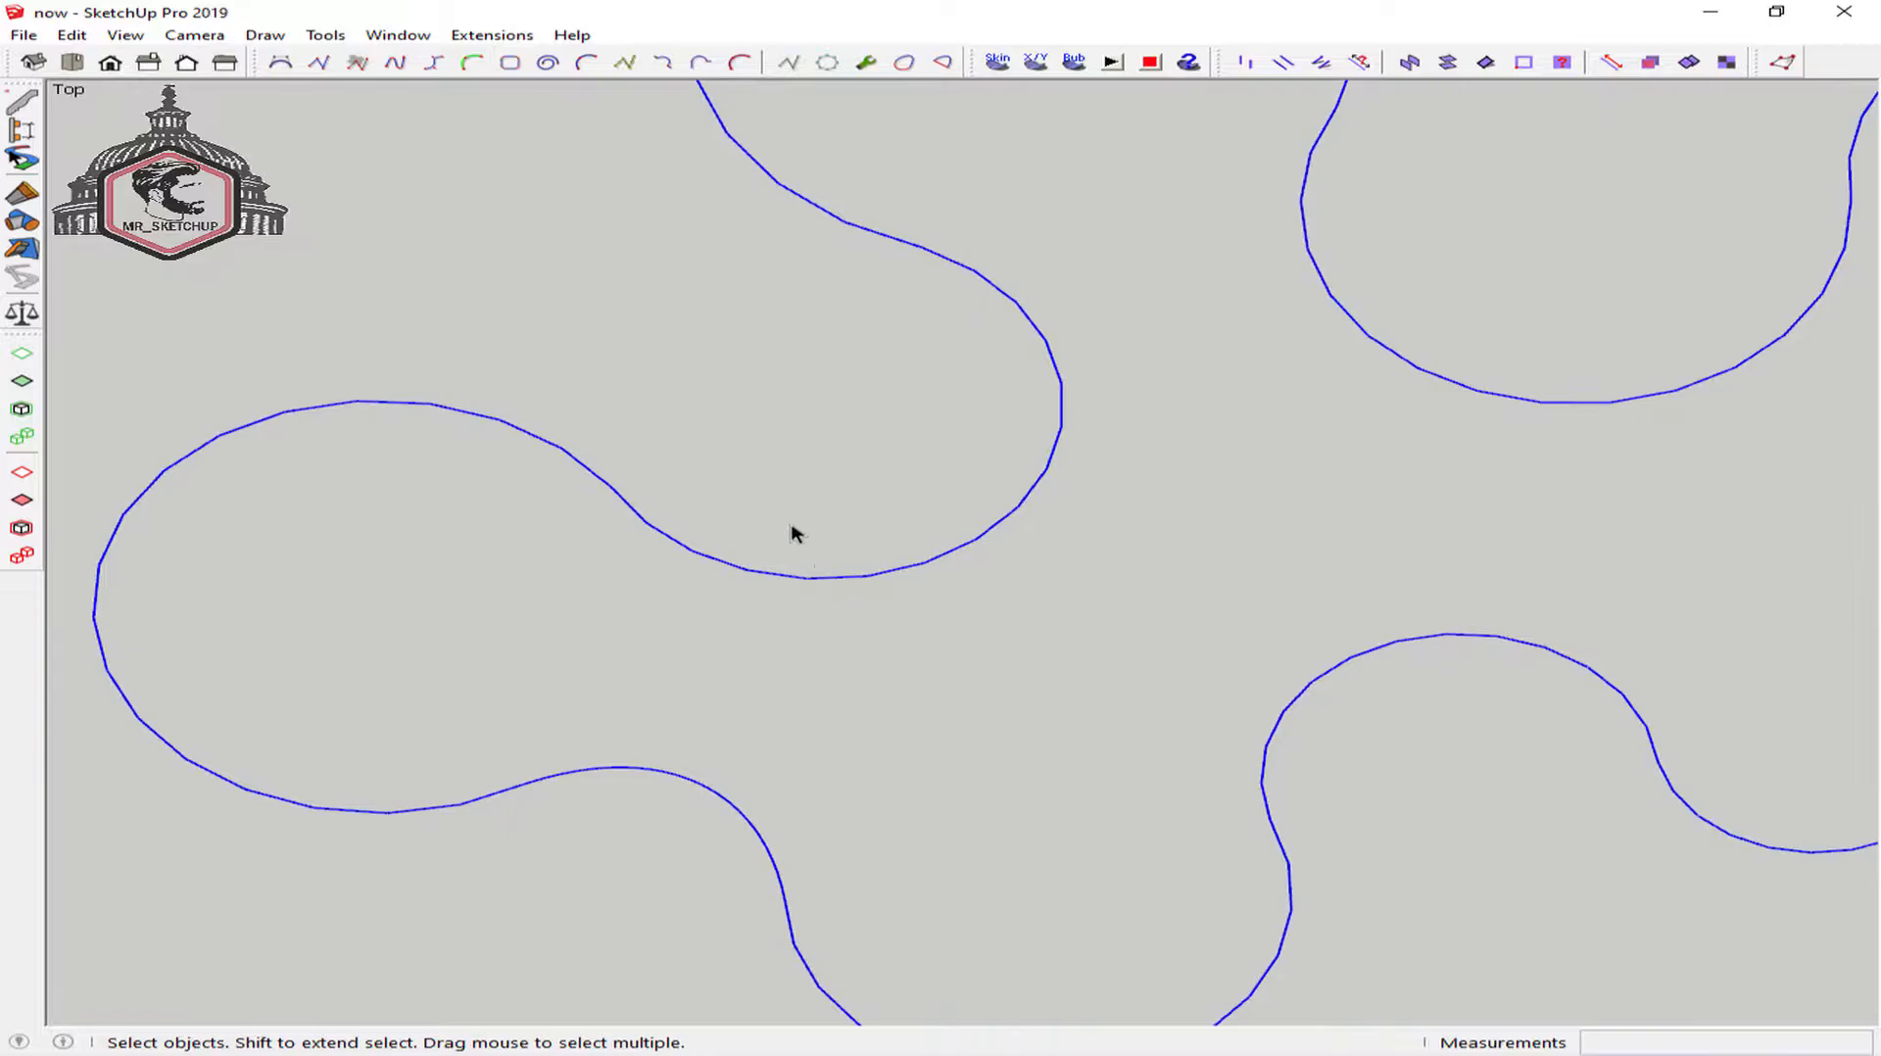
Draw a vertical circle of radius 0.3 m centred on a point of the selected outline copy, perpendicular to the green axis
{"action": "key", "text": "c"}
{"action": "scroll", "coordinate": [844, 559], "scroll_direction": "up", "scroll_amount": 3}
{"action": "middle_click", "coordinate": [1148, 407]}
{"action": "middle_click_drag", "start_coordinate": [1148, 407], "coordinate": [999, 524]}
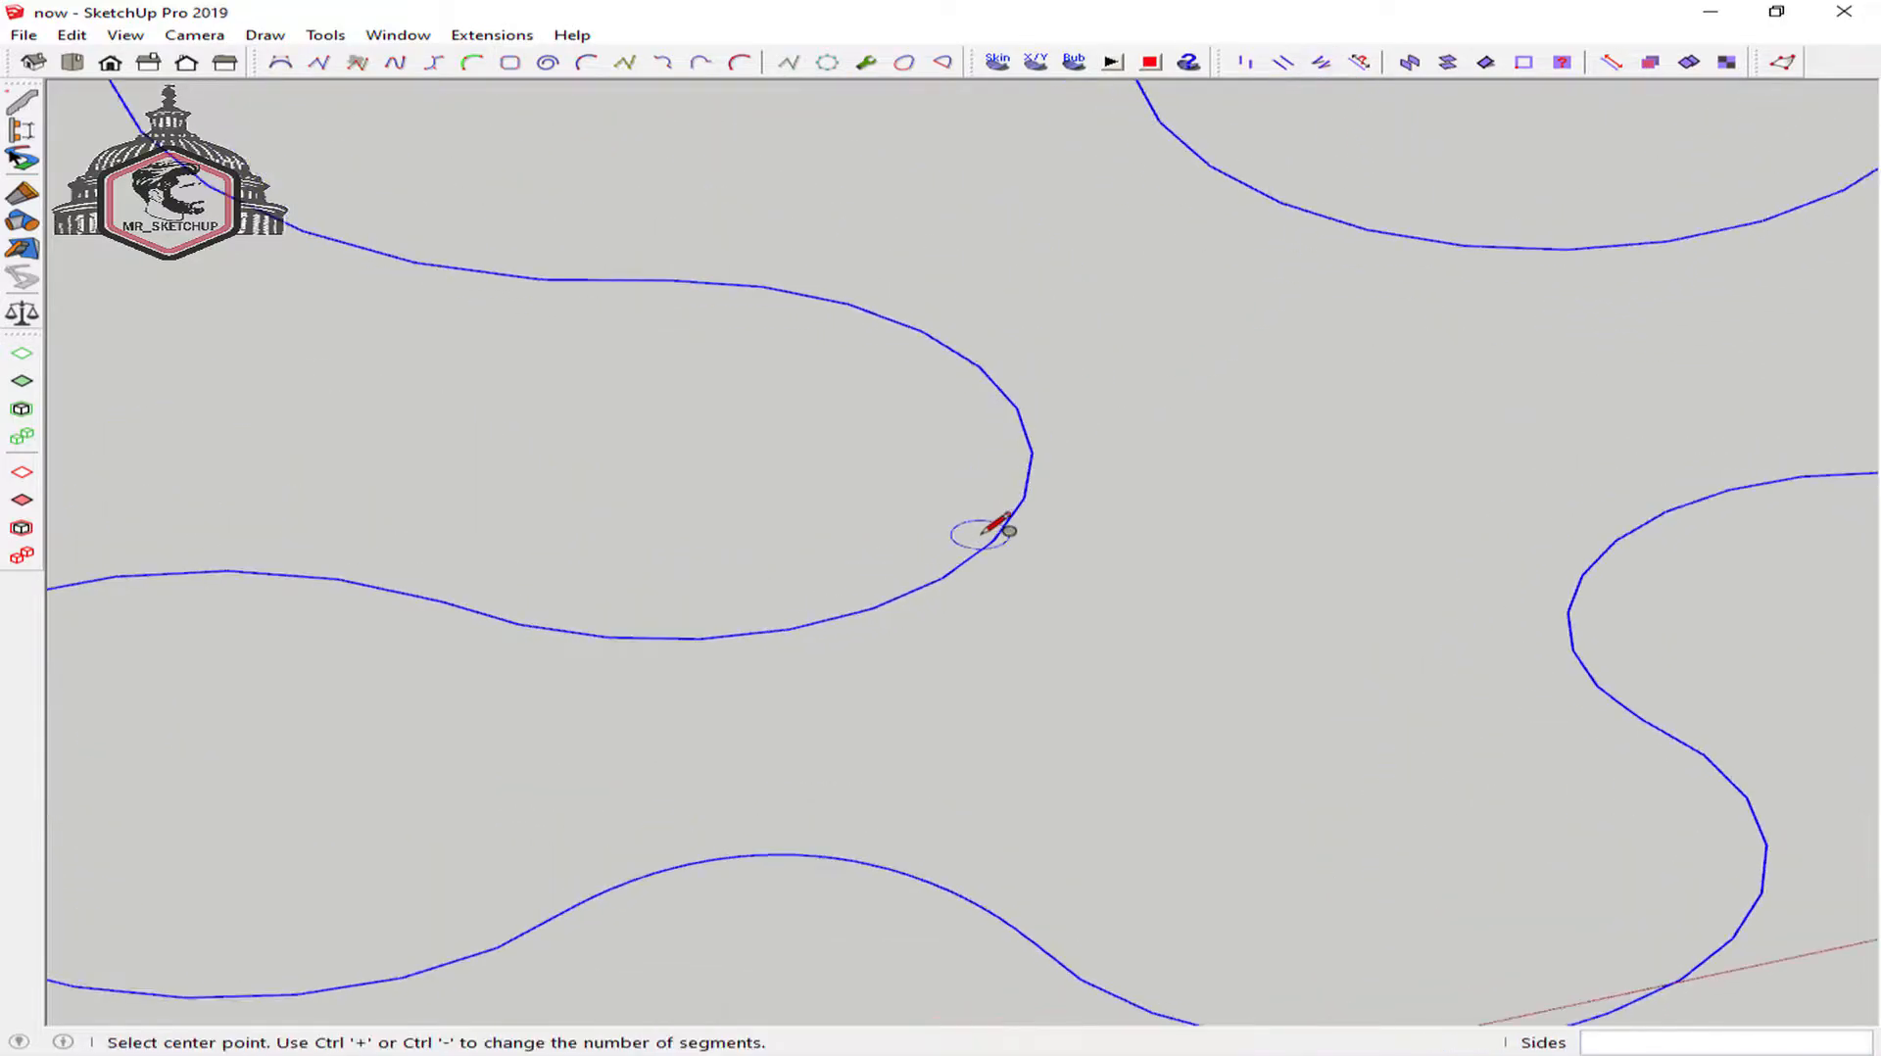
{"action": "key", "text": "Right"}
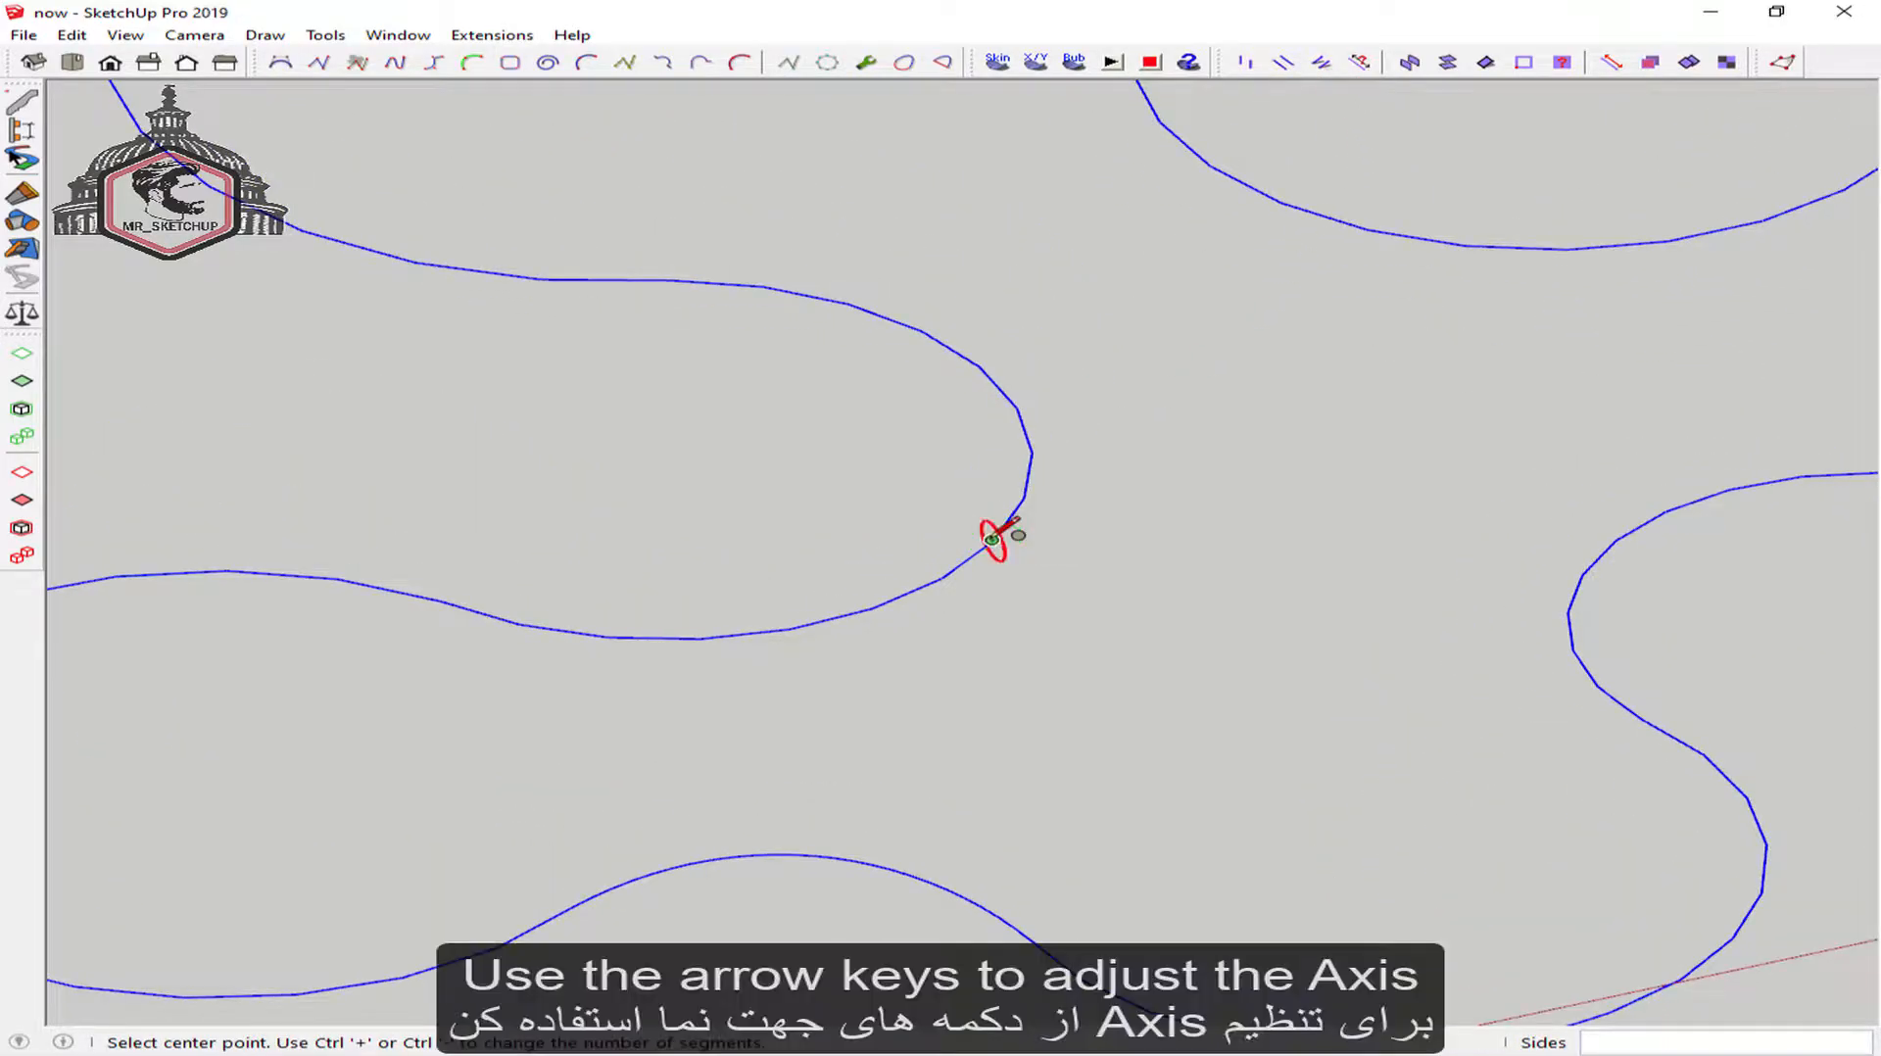
{"action": "scroll", "coordinate": [991, 538], "scroll_direction": "down", "scroll_amount": 1}
{"action": "middle_click_drag", "start_coordinate": [1367, 696], "coordinate": [1100, 676]}
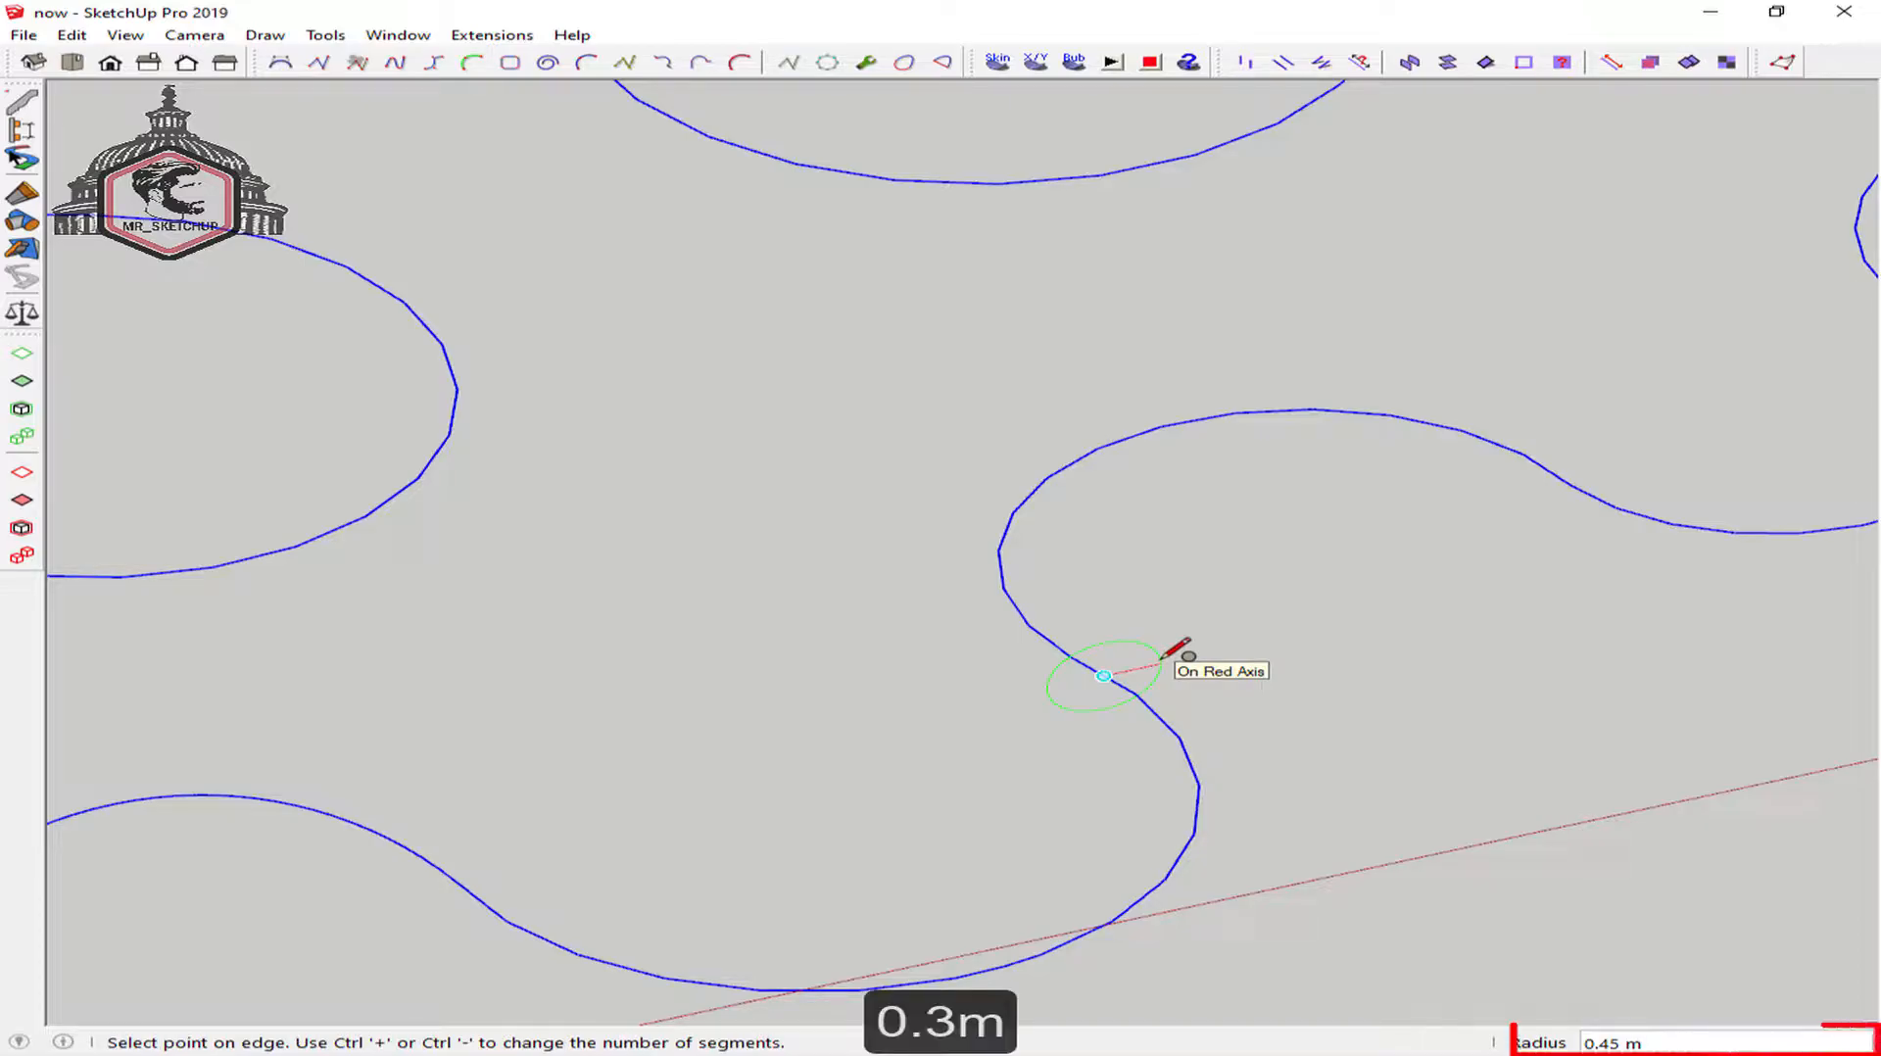
{"action": "key", "text": "Return"}
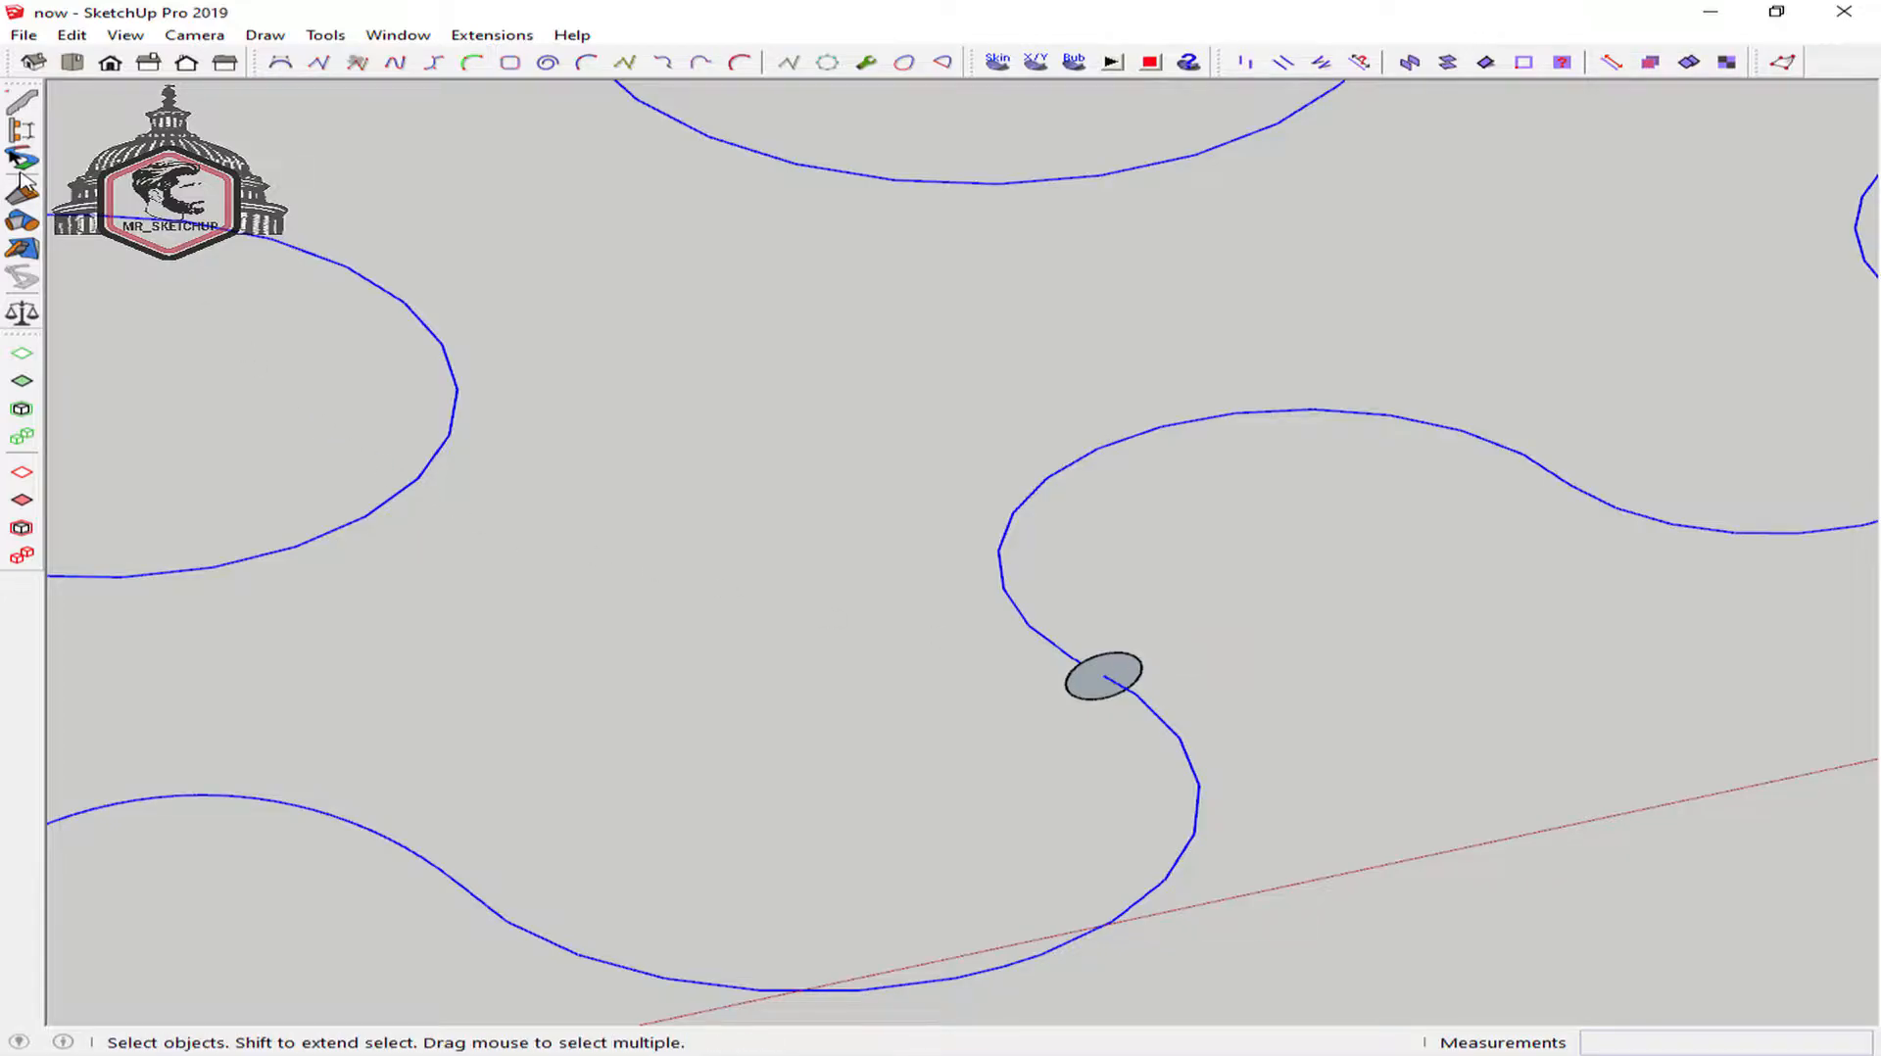
Enable the Edit tool set containing Follow Me and dock it below the selection tools
{"action": "right_click", "coordinate": [20, 176]}
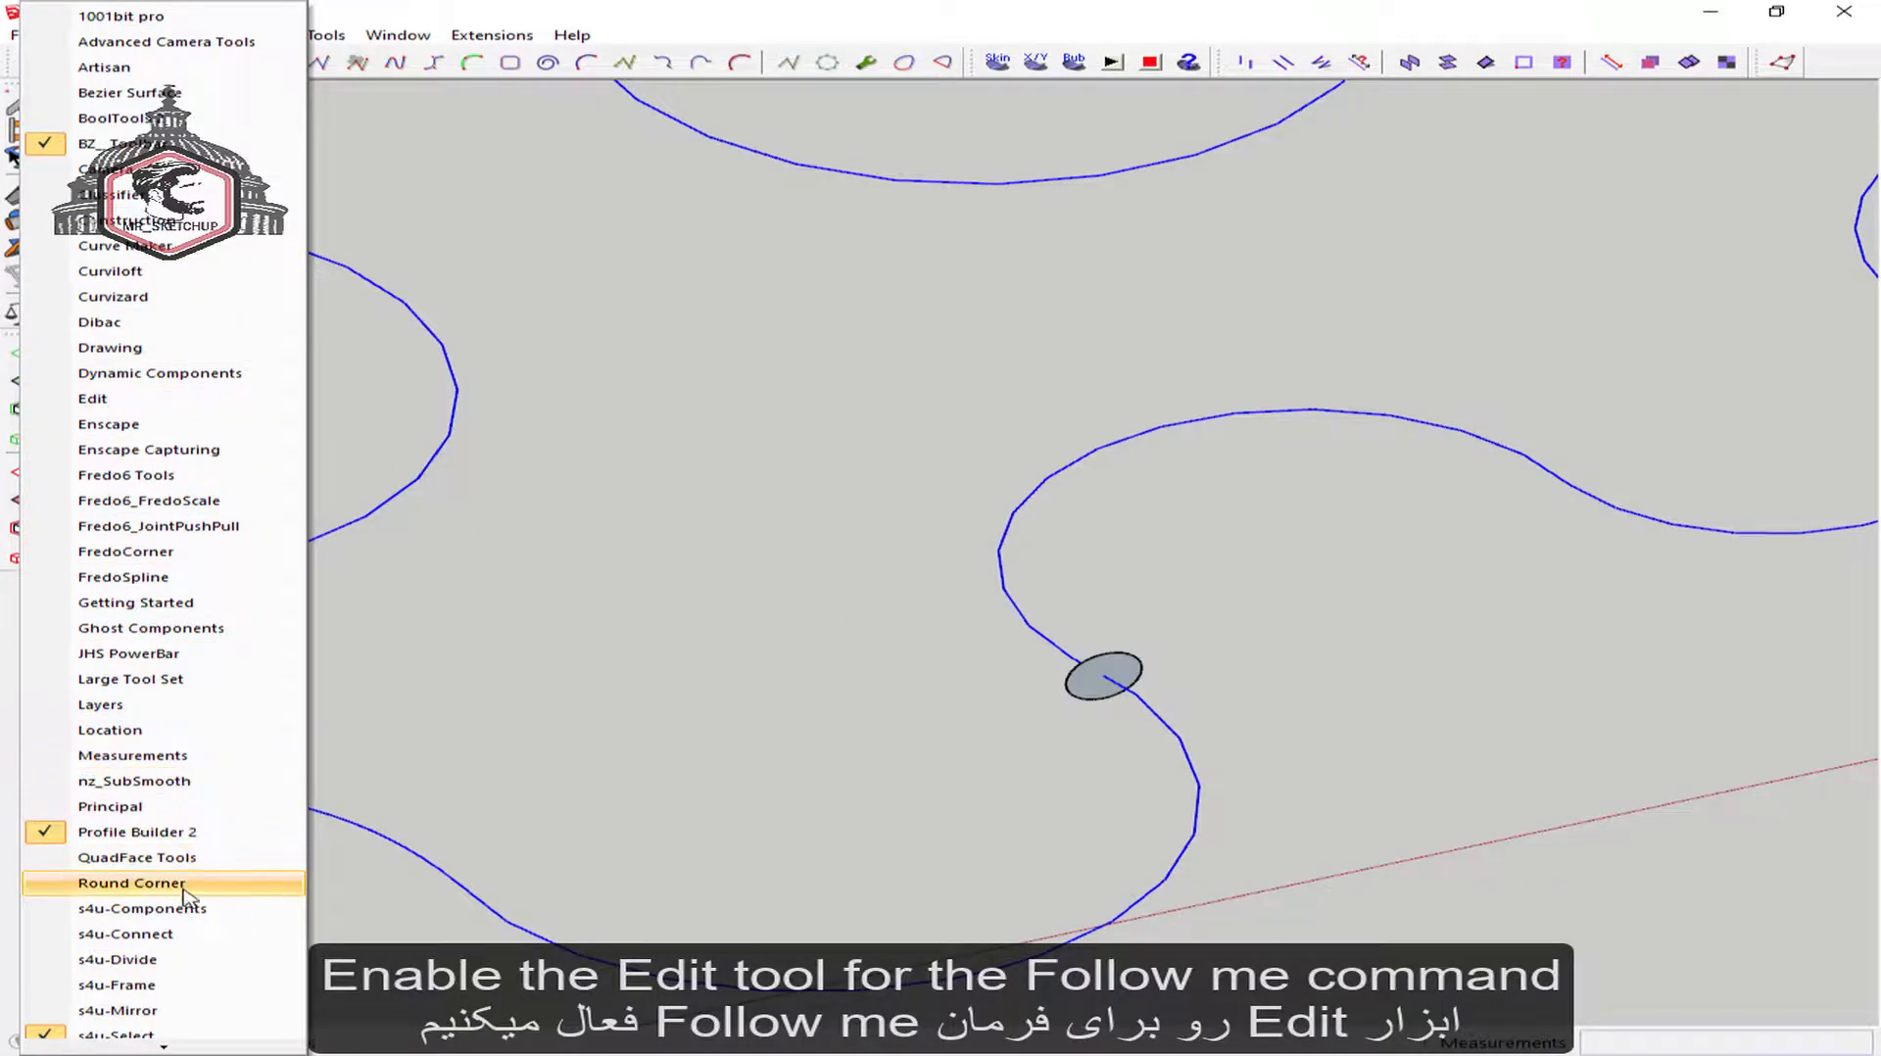
{"action": "scroll", "coordinate": [182, 911], "scroll_direction": "down", "scroll_amount": 7}
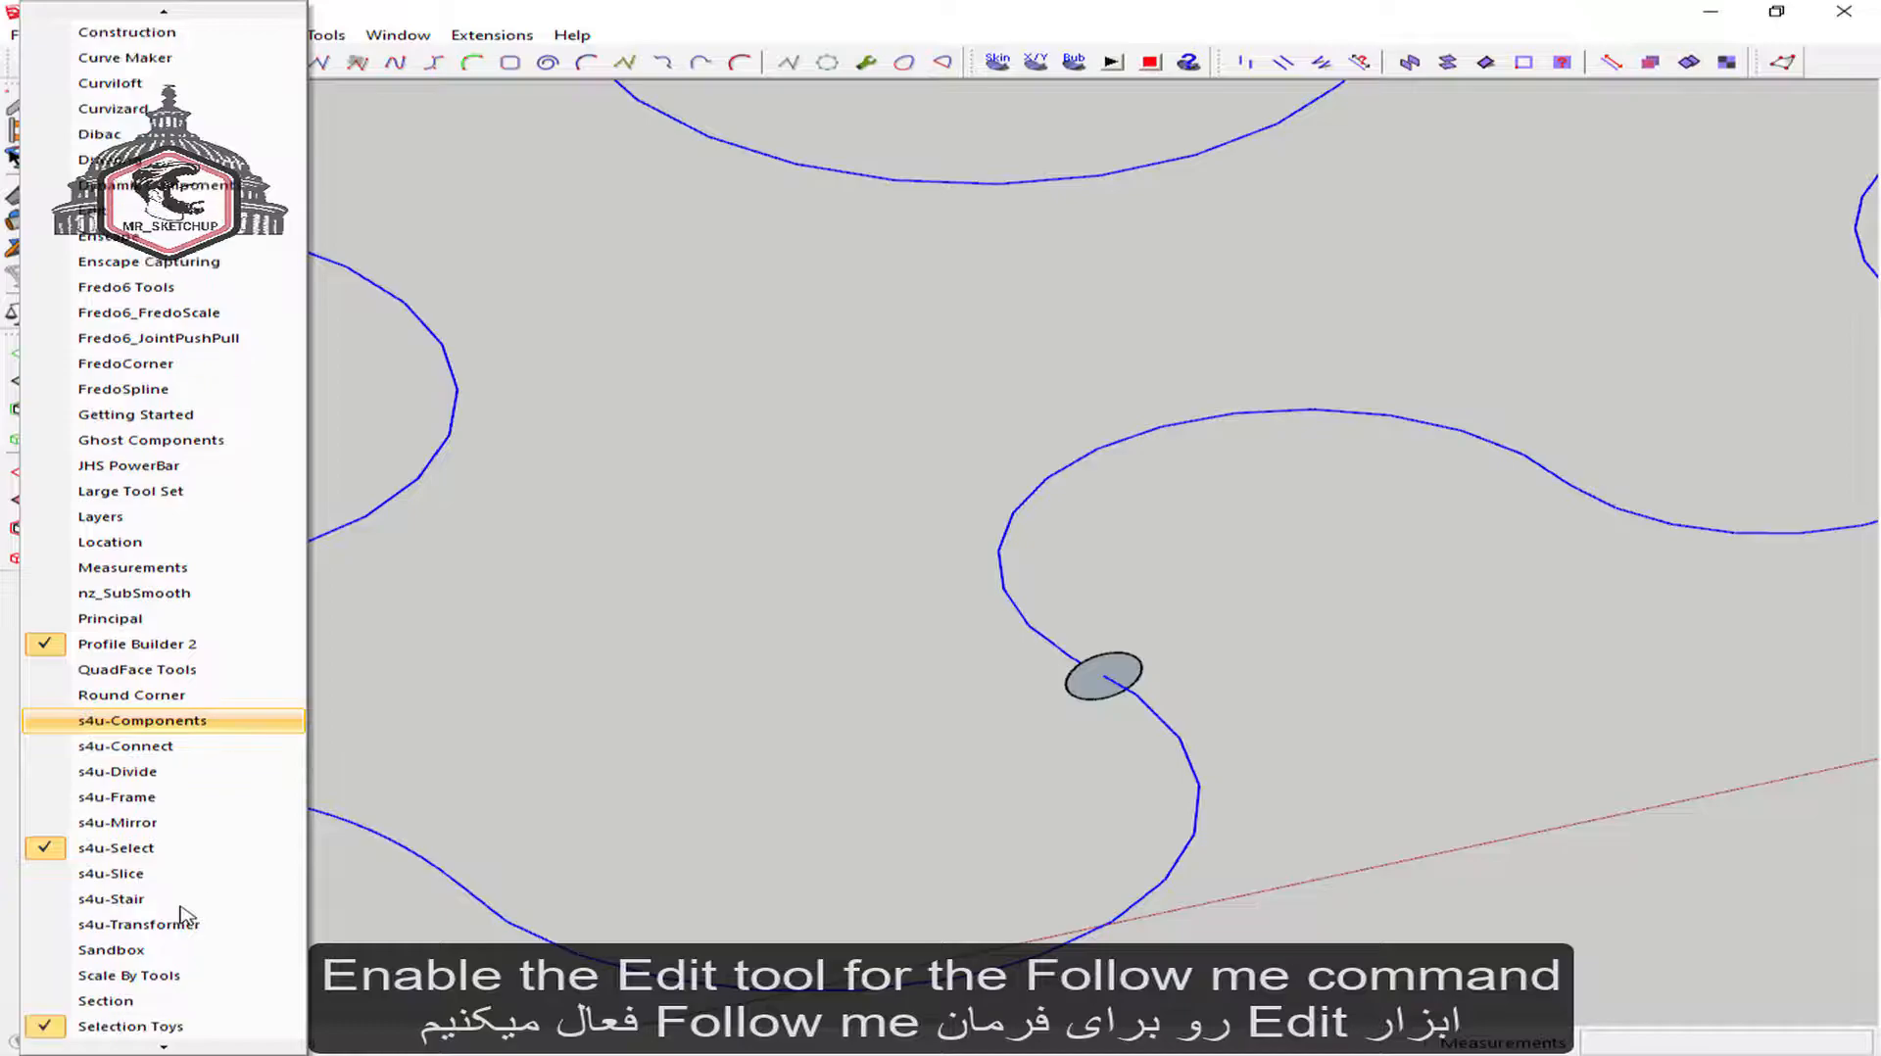
{"action": "scroll", "coordinate": [182, 913], "scroll_direction": "down", "scroll_amount": 7}
{"action": "scroll", "coordinate": [184, 909], "scroll_direction": "up", "scroll_amount": 7}
{"action": "scroll", "coordinate": [176, 536], "scroll_direction": "up", "scroll_amount": 4}
{"action": "left_click", "coordinate": [157, 306]}
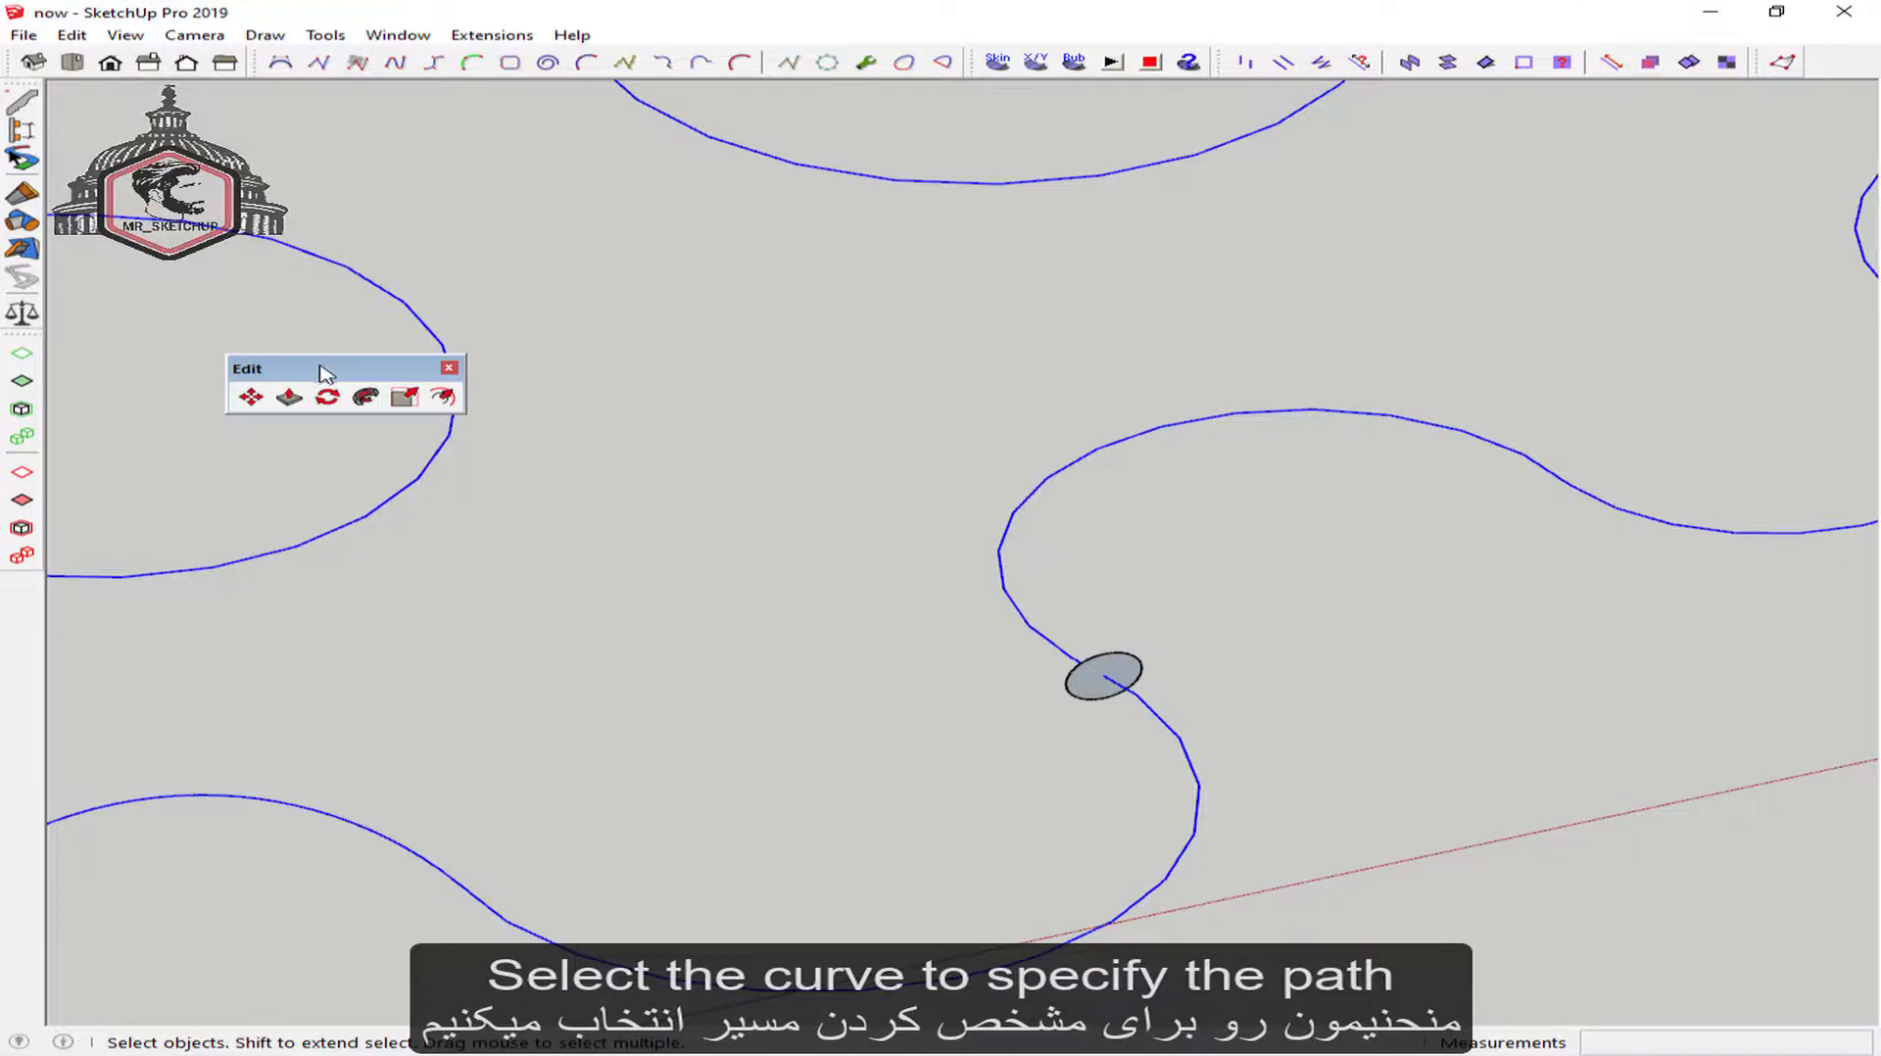
{"action": "left_click_drag", "start_coordinate": [369, 372], "coordinate": [6, 565]}
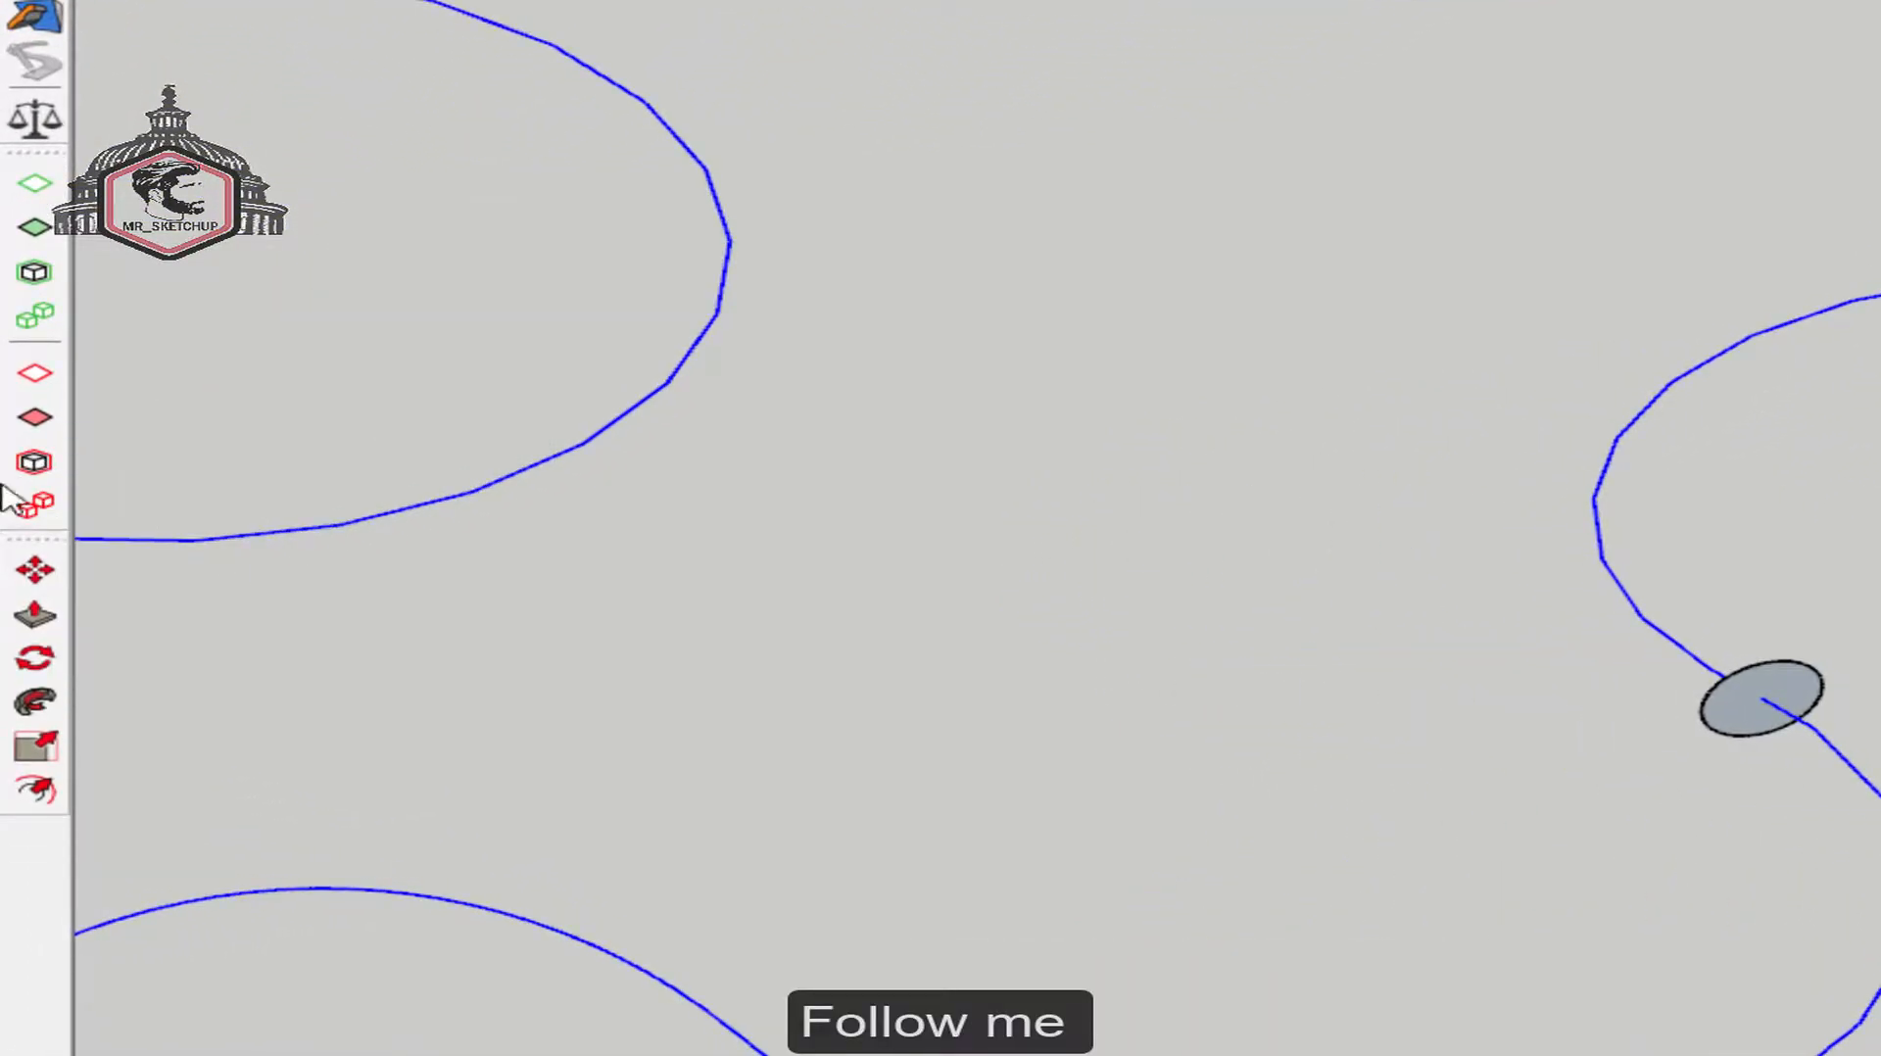
Sweep the 0.3 m circle along the selected outline copy with Follow Me and reverse the resulting tube's faces
{"action": "left_click", "coordinate": [37, 702]}
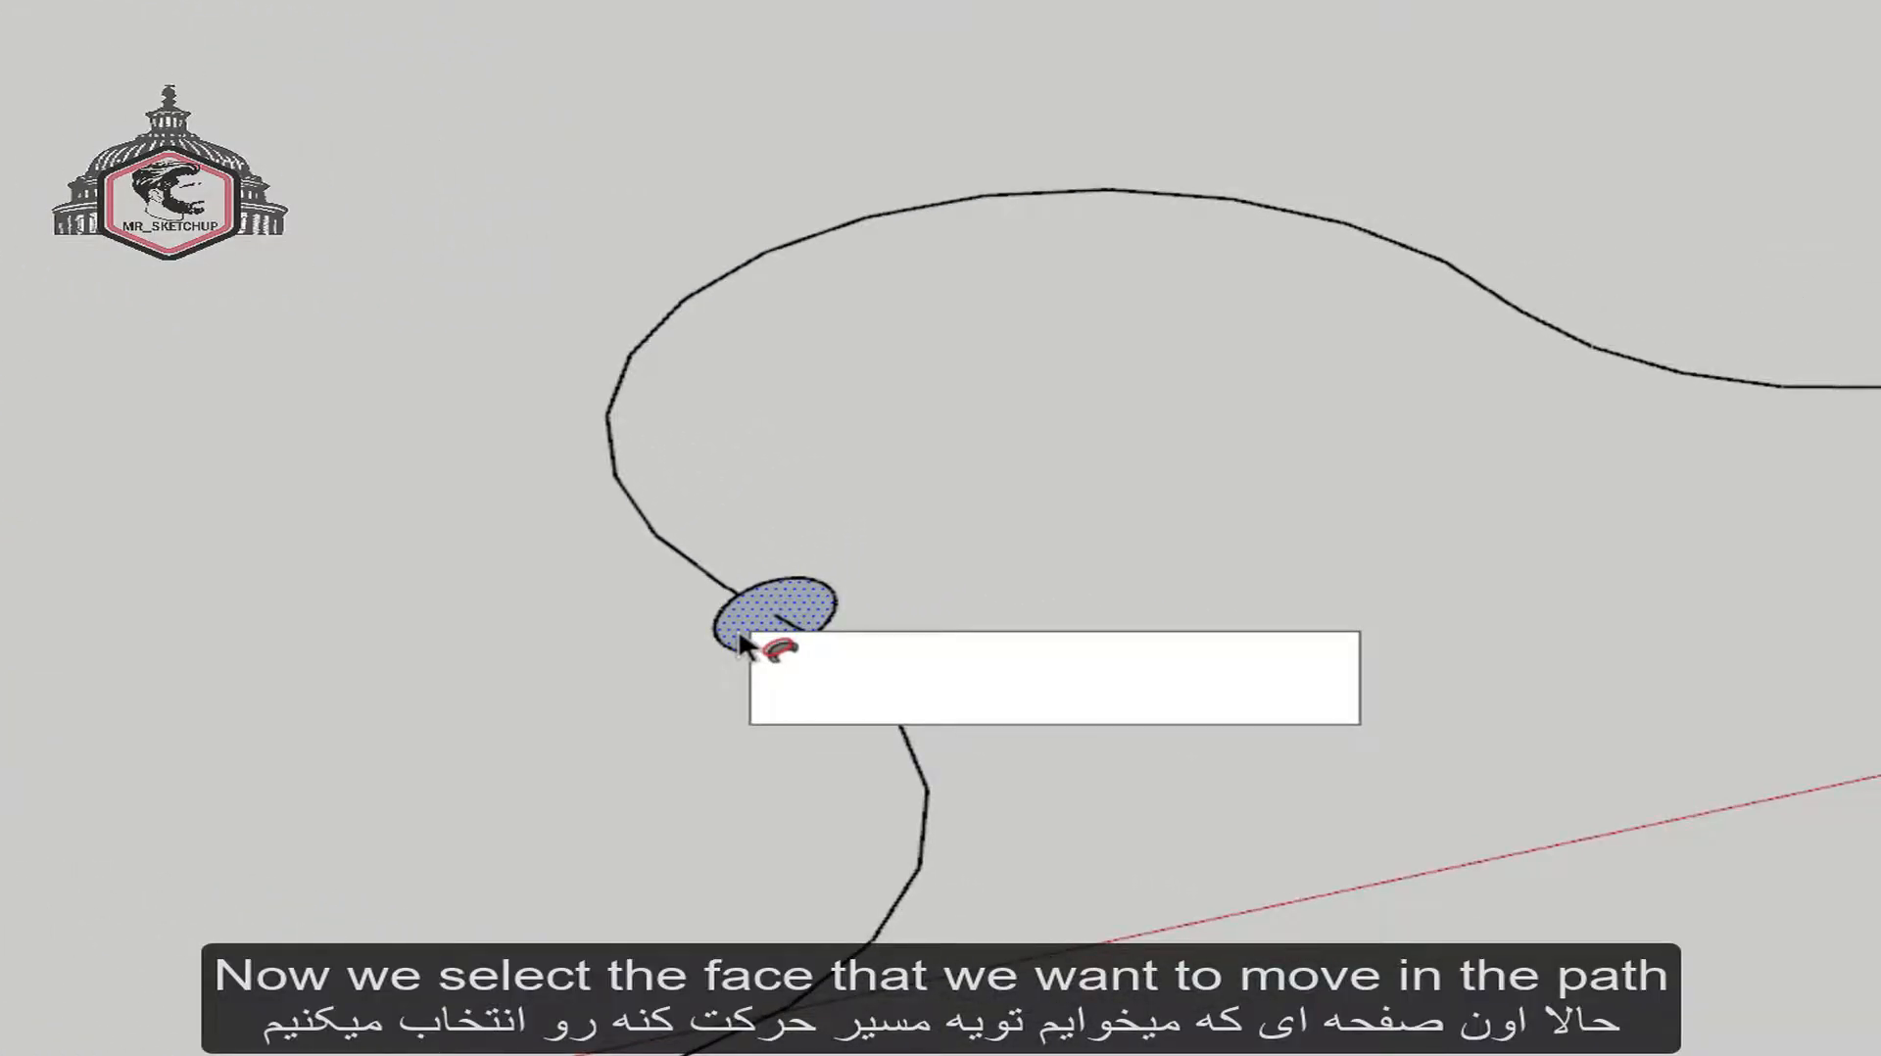
{"action": "left_click", "coordinate": [742, 646]}
{"action": "left_click", "coordinate": [1066, 550]}
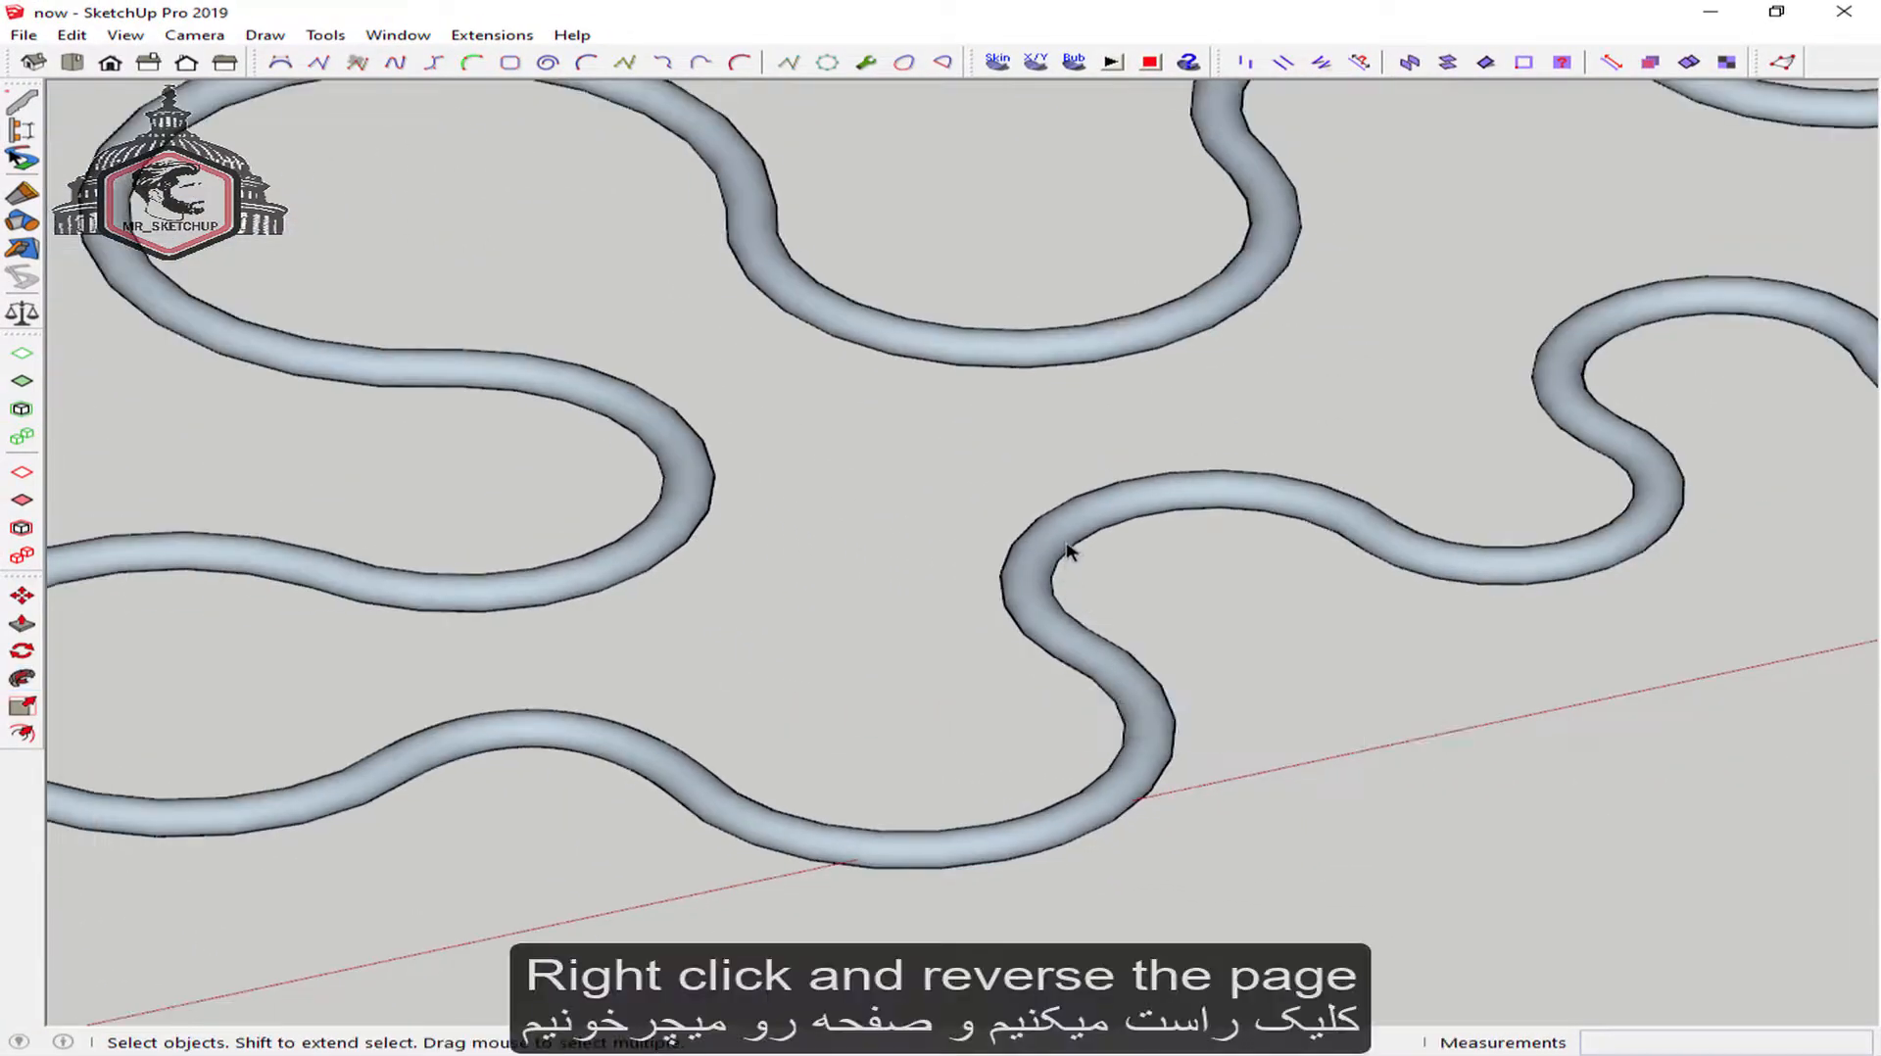
{"action": "right_click", "coordinate": [1066, 551]}
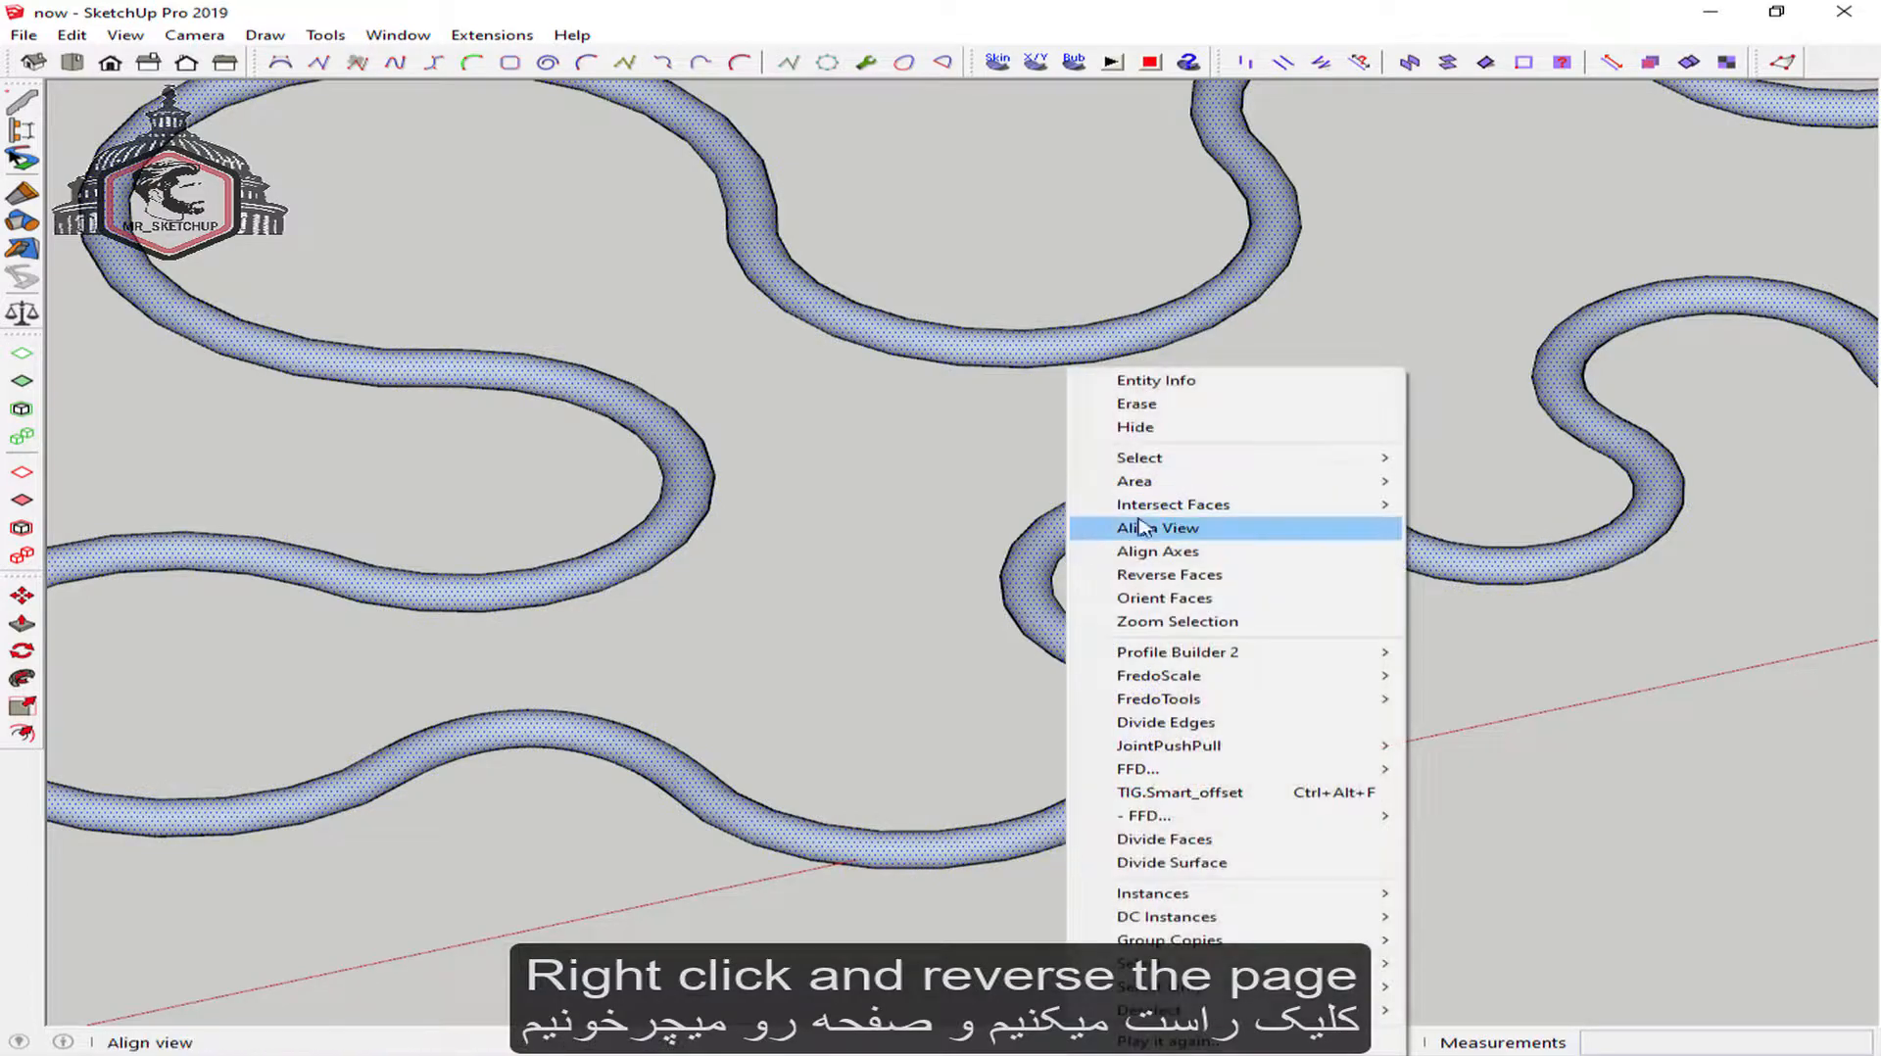
{"action": "left_click", "coordinate": [1217, 585]}
Switch the camera from parallel projection to Perspective
{"action": "scroll", "coordinate": [1192, 579], "scroll_direction": "down", "scroll_amount": 5}
{"action": "mouse_move", "coordinate": [1193, 579]}
{"action": "middle_mouse_down"}
{"action": "mouse_move", "coordinate": [1134, 650]}
{"action": "mouse_move", "coordinate": [999, 569]}
{"action": "mouse_move", "coordinate": [840, 533]}
{"action": "middle_mouse_up"}
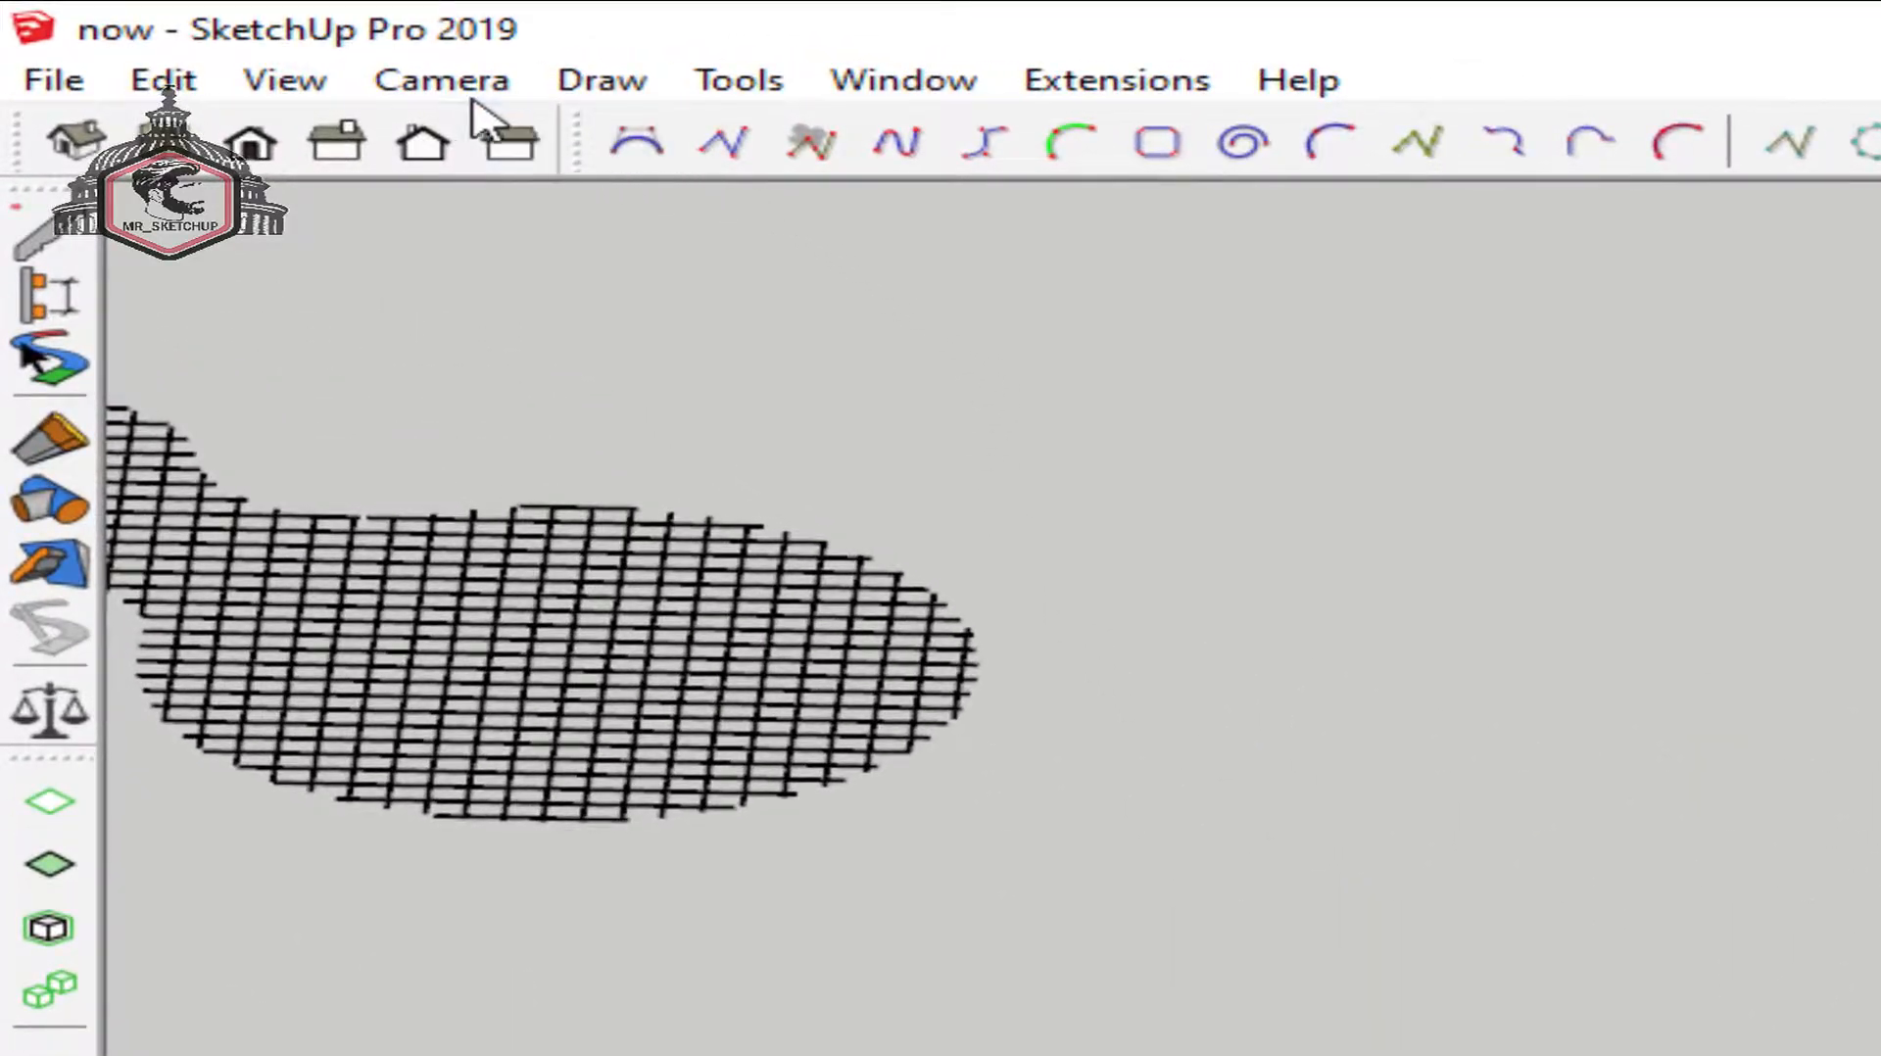
{"action": "left_click", "coordinate": [436, 86]}
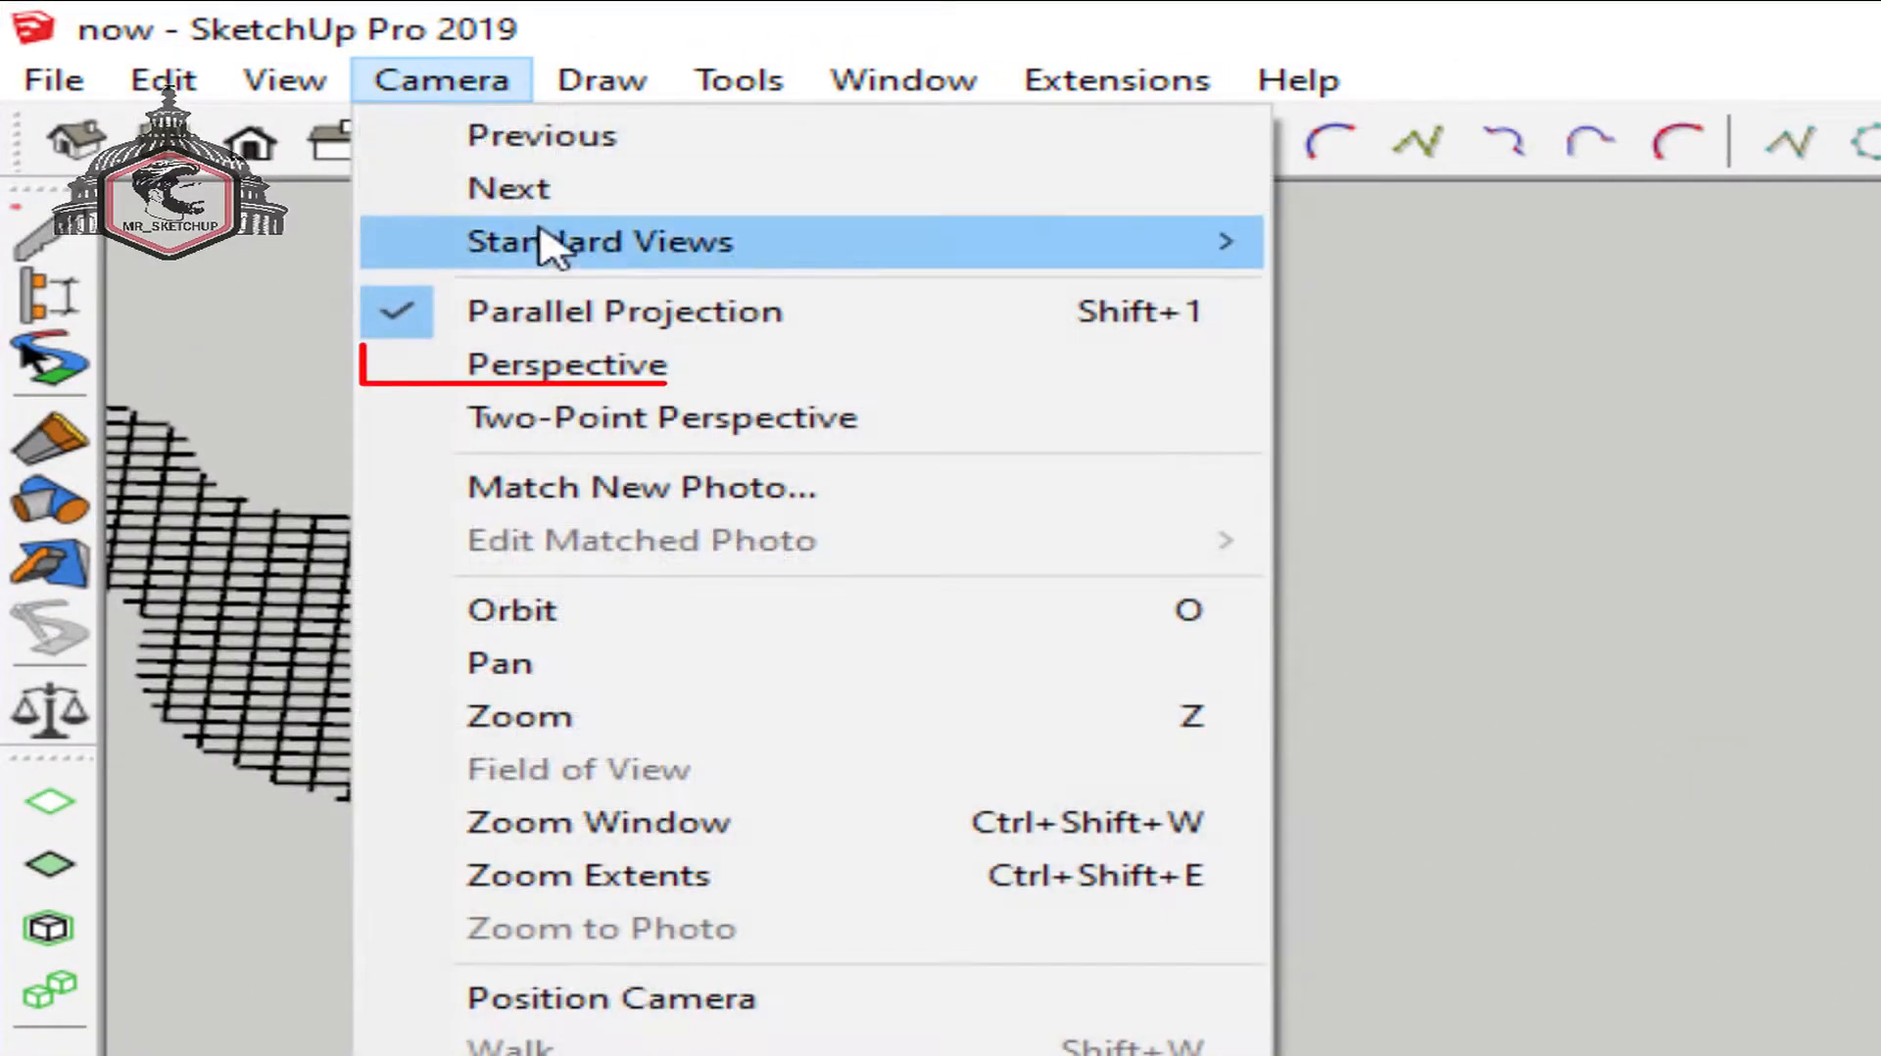
{"action": "left_click", "coordinate": [642, 367]}
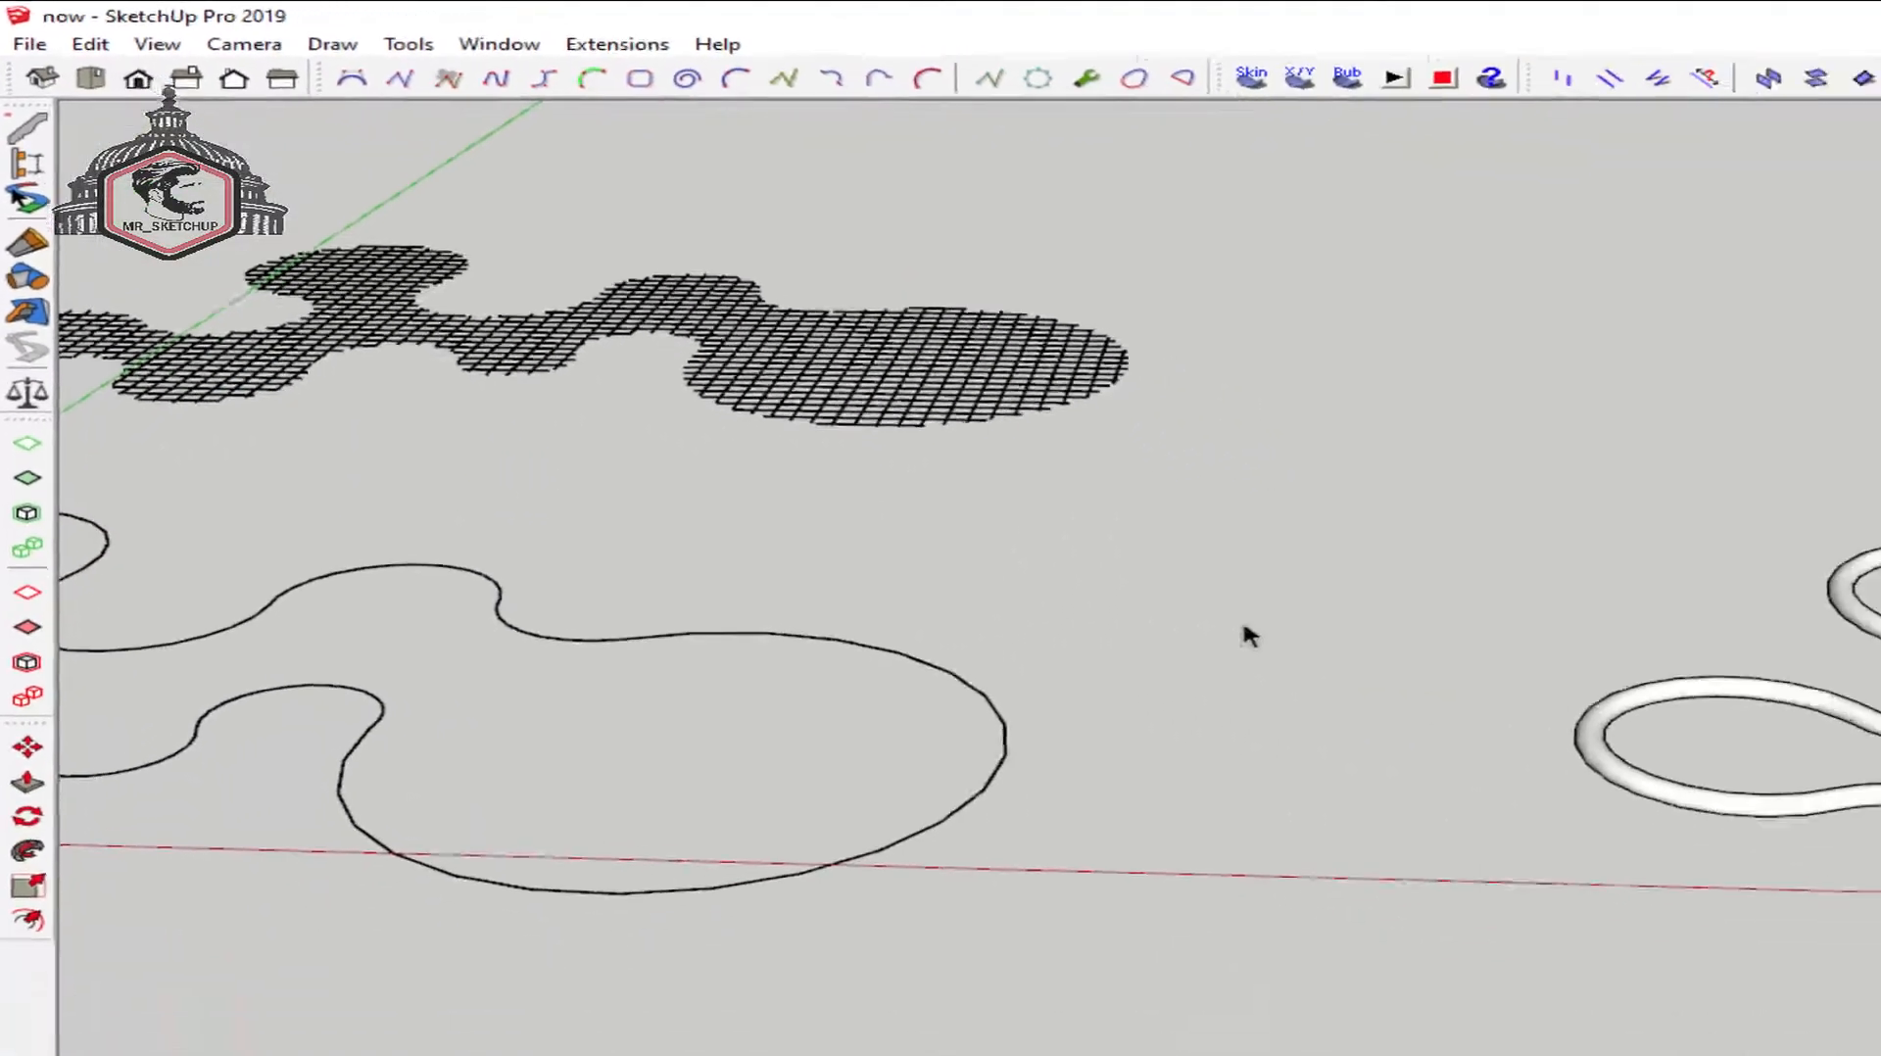
Move the coarse grid of Profile Builder members 50 m along the red axis onto the original outline
{"action": "middle_click_drag", "start_coordinate": [466, 593], "coordinate": [1046, 575], "text": "shift"}
{"action": "left_click", "coordinate": [529, 534]}
{"action": "middle_click_drag", "start_coordinate": [731, 649], "coordinate": [754, 823]}
{"action": "key", "text": "m"}
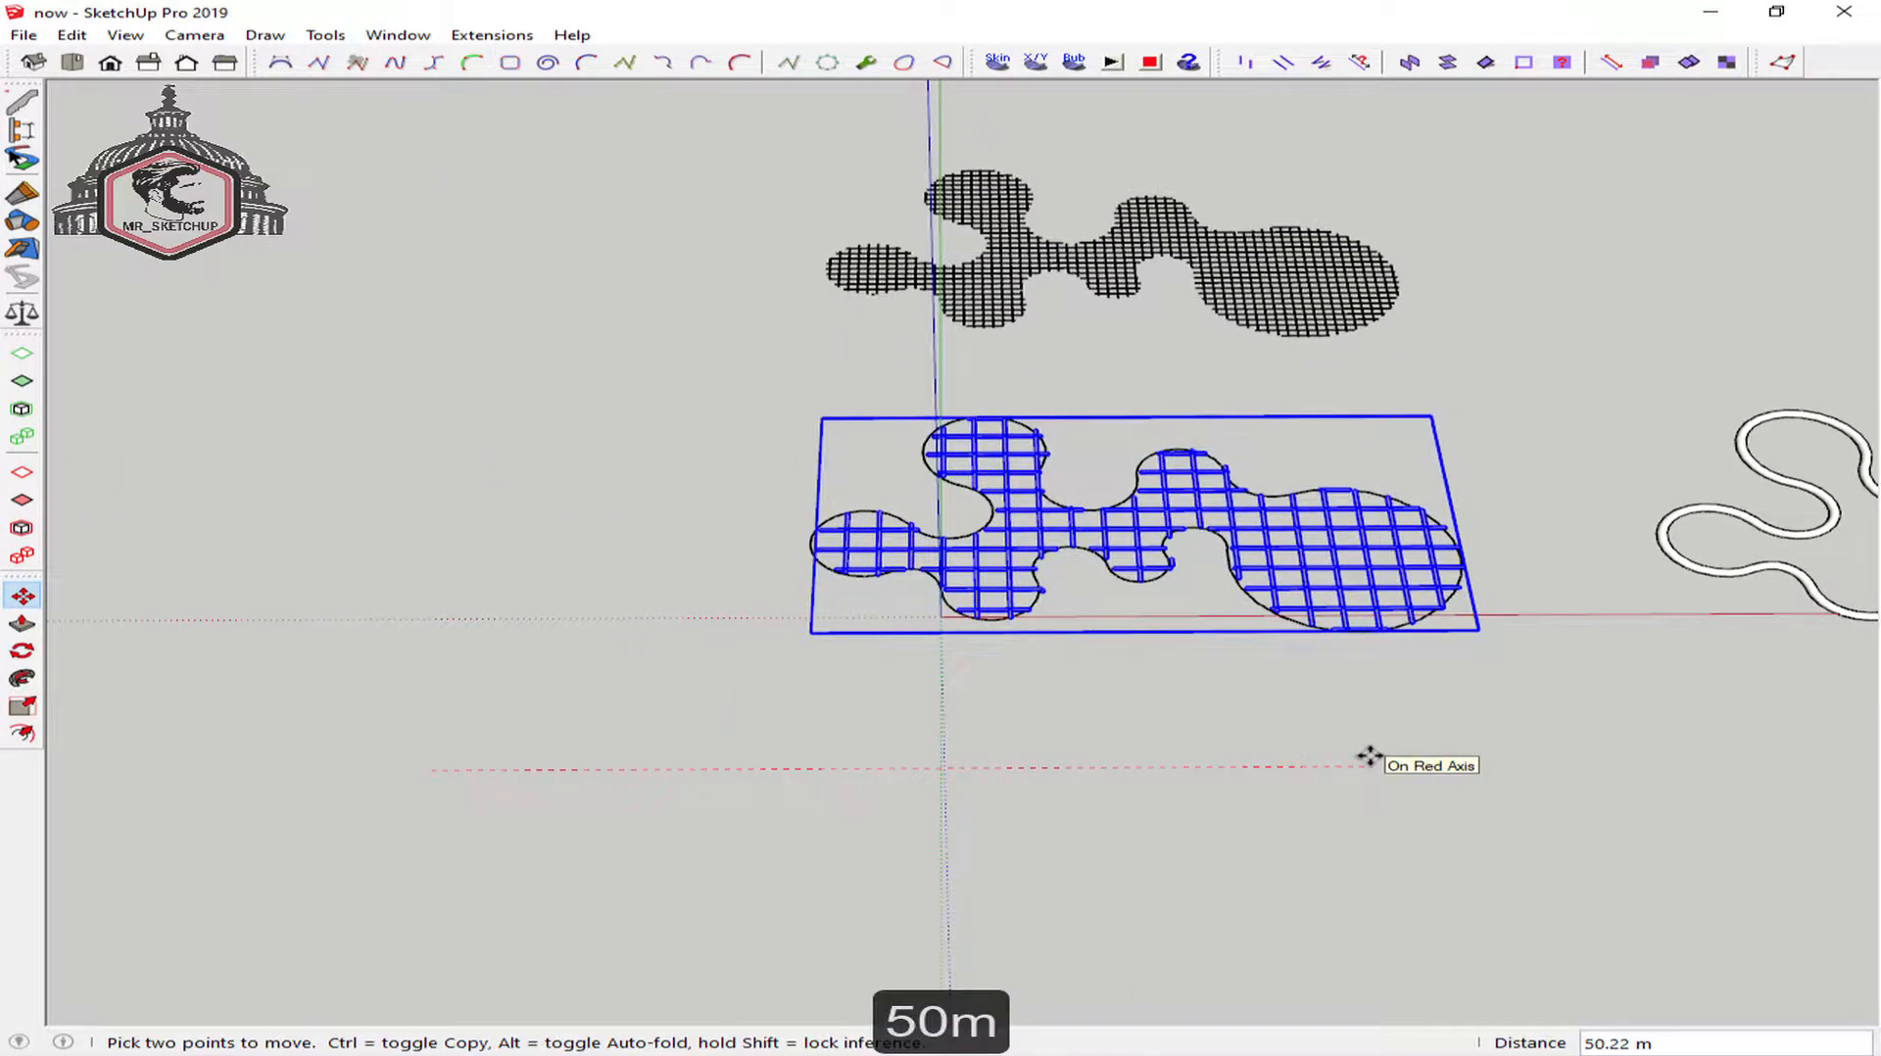
{"action": "key", "text": "Return"}
{"action": "key", "text": "space"}
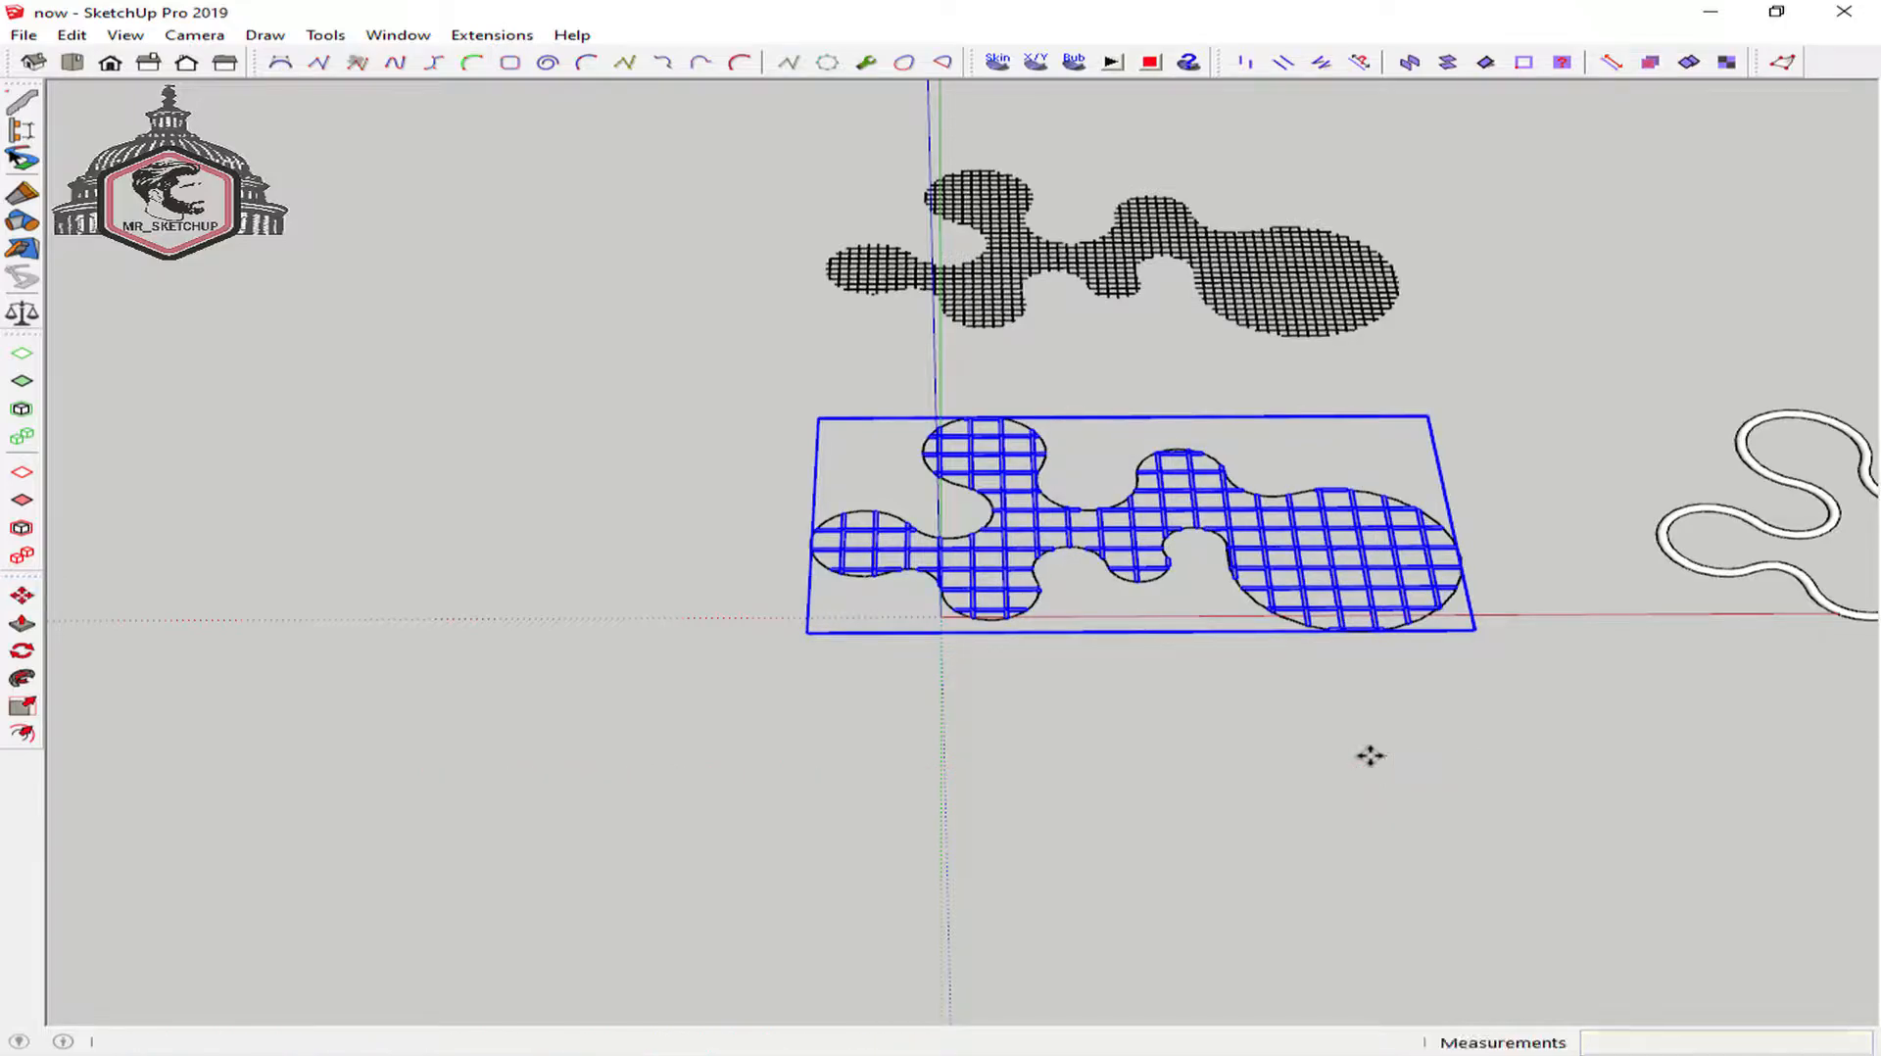
Move the round border tube 50 m along the red axis so that it surrounds the coarse grid
{"action": "middle_click_drag", "start_coordinate": [787, 747], "coordinate": [485, 763], "text": "shift"}
{"action": "scroll", "coordinate": [485, 762], "scroll_direction": "up", "scroll_amount": 1}
{"action": "scroll", "coordinate": [1444, 525], "scroll_direction": "up", "scroll_amount": 1}
{"action": "left_click", "coordinate": [1450, 532]}
{"action": "scroll", "coordinate": [1450, 534], "scroll_direction": "down", "scroll_amount": 2}
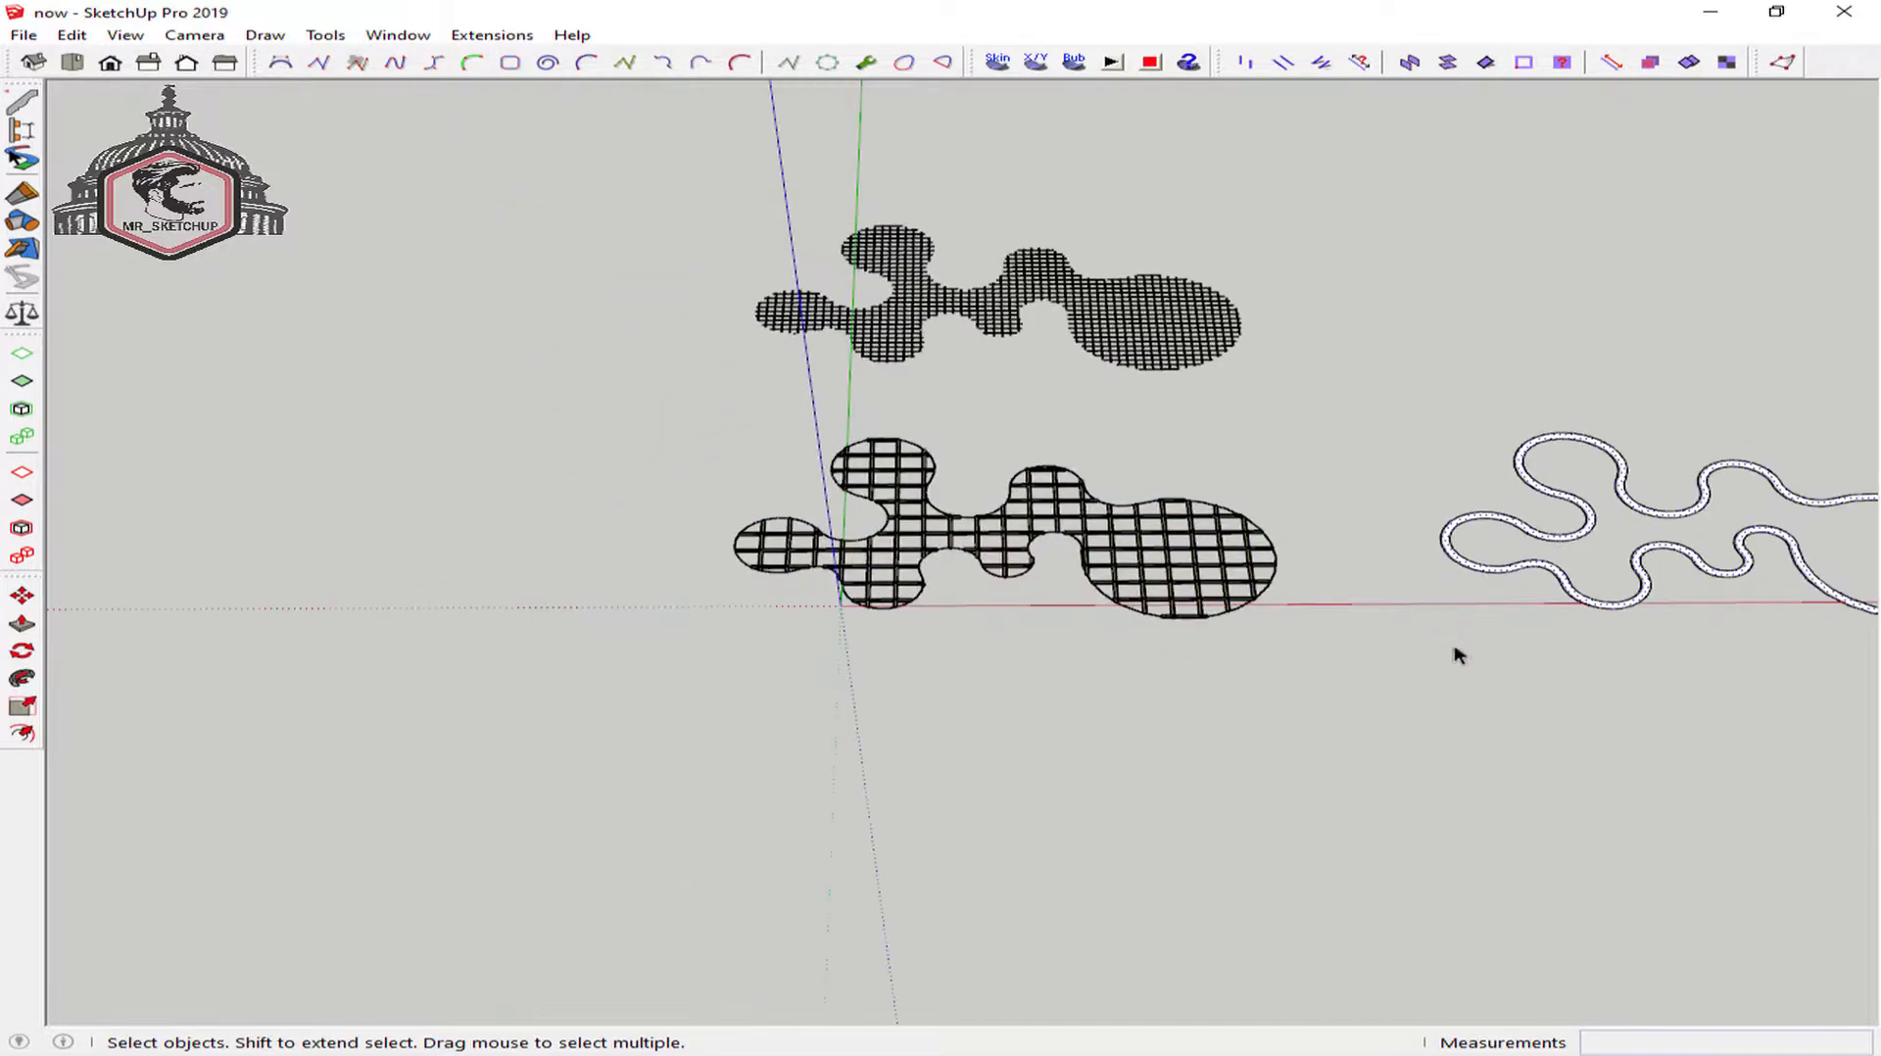
{"action": "key", "text": "m"}
{"action": "left_click", "coordinate": [1490, 684]}
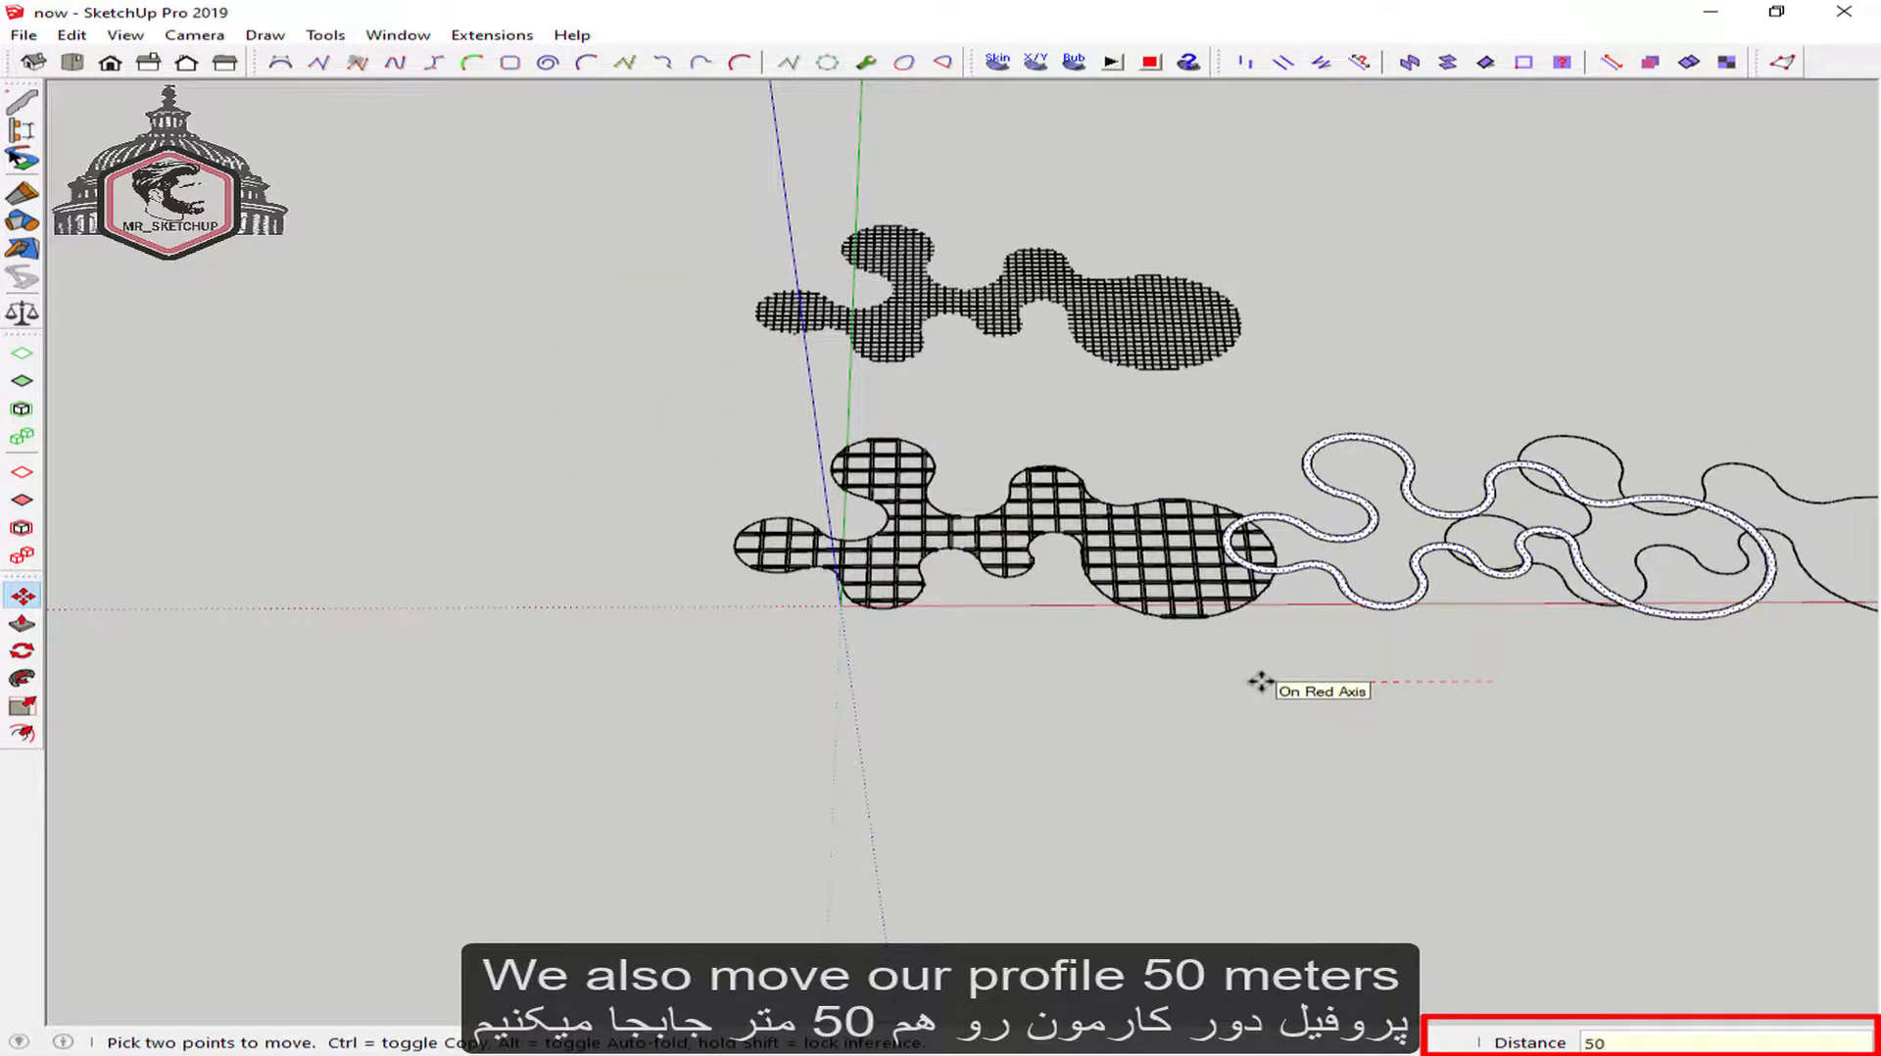
{"action": "key", "text": "Return"}
{"action": "key", "text": "space"}
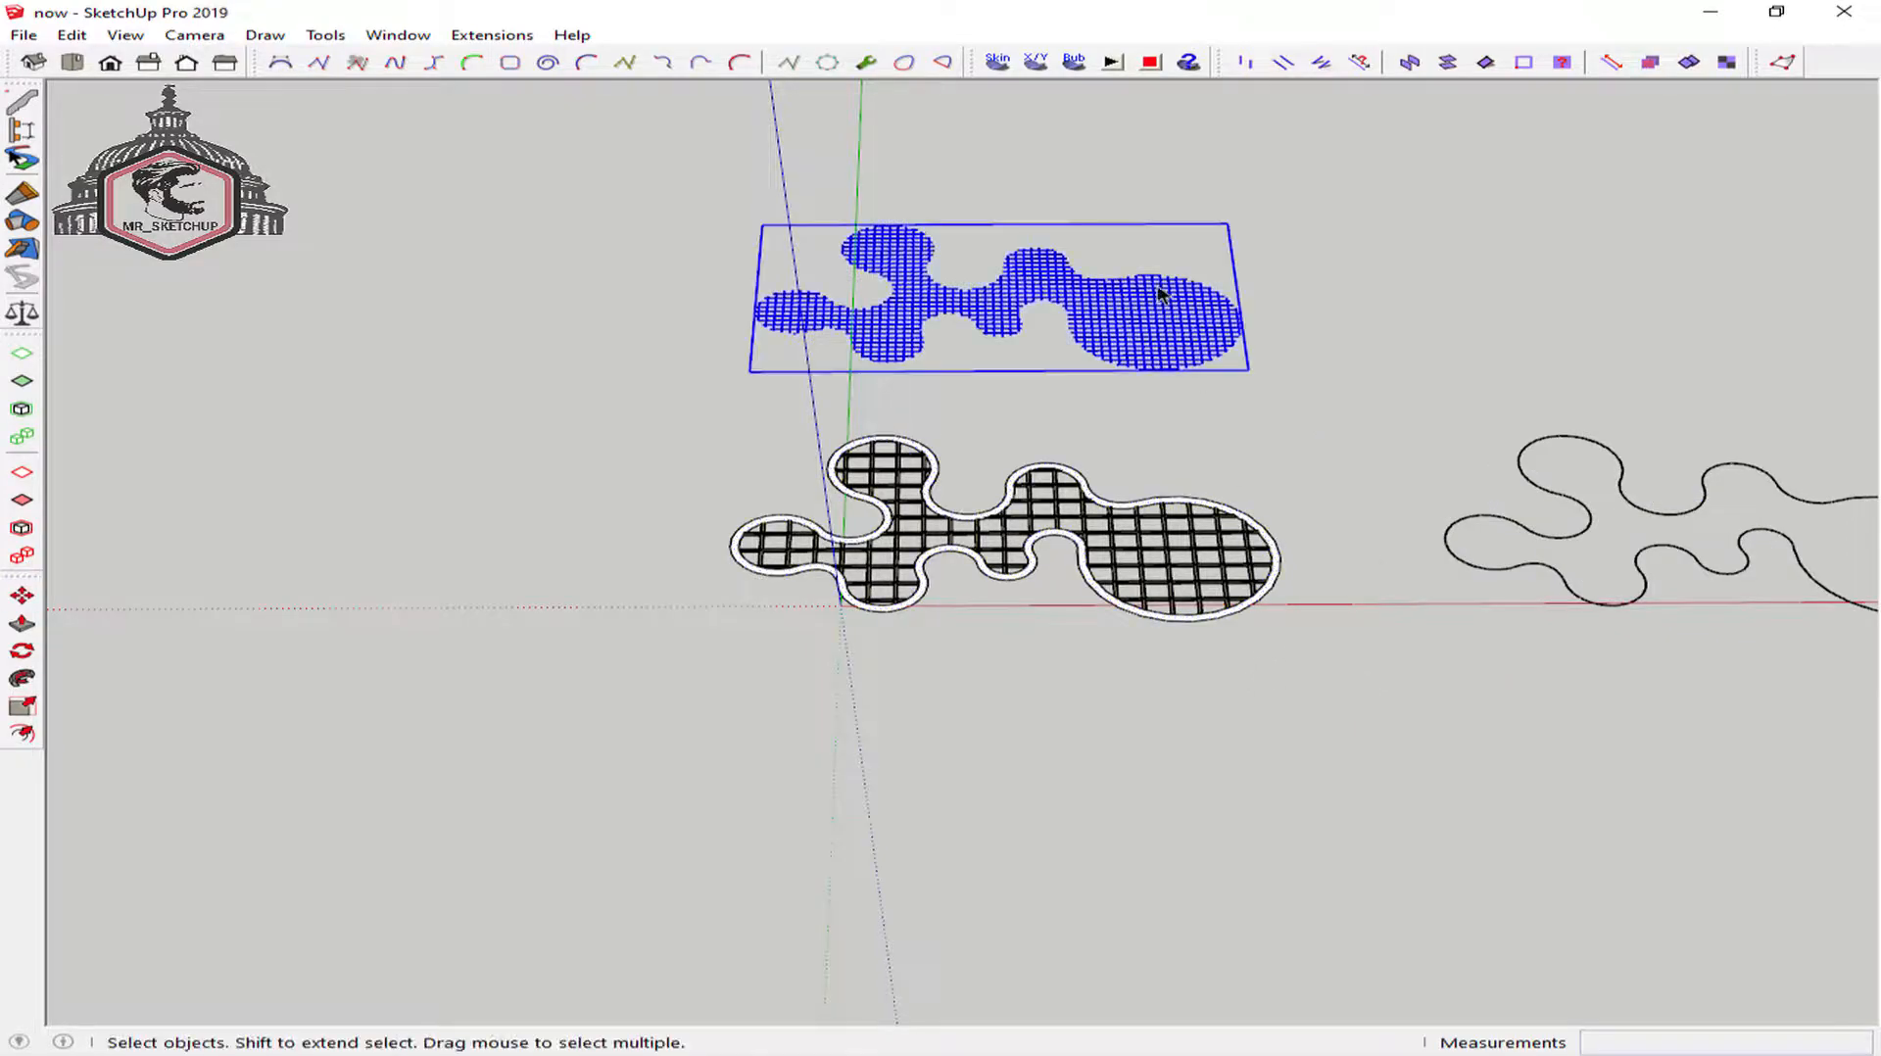
Move the fine grid group 30 m along the green axis onto the coarse grid inside the border tube
{"action": "left_click", "coordinate": [1166, 297]}
{"action": "scroll", "coordinate": [1170, 299], "scroll_direction": "up", "scroll_amount": 2}
{"action": "left_click", "coordinate": [1320, 251]}
{"action": "key", "text": "m"}
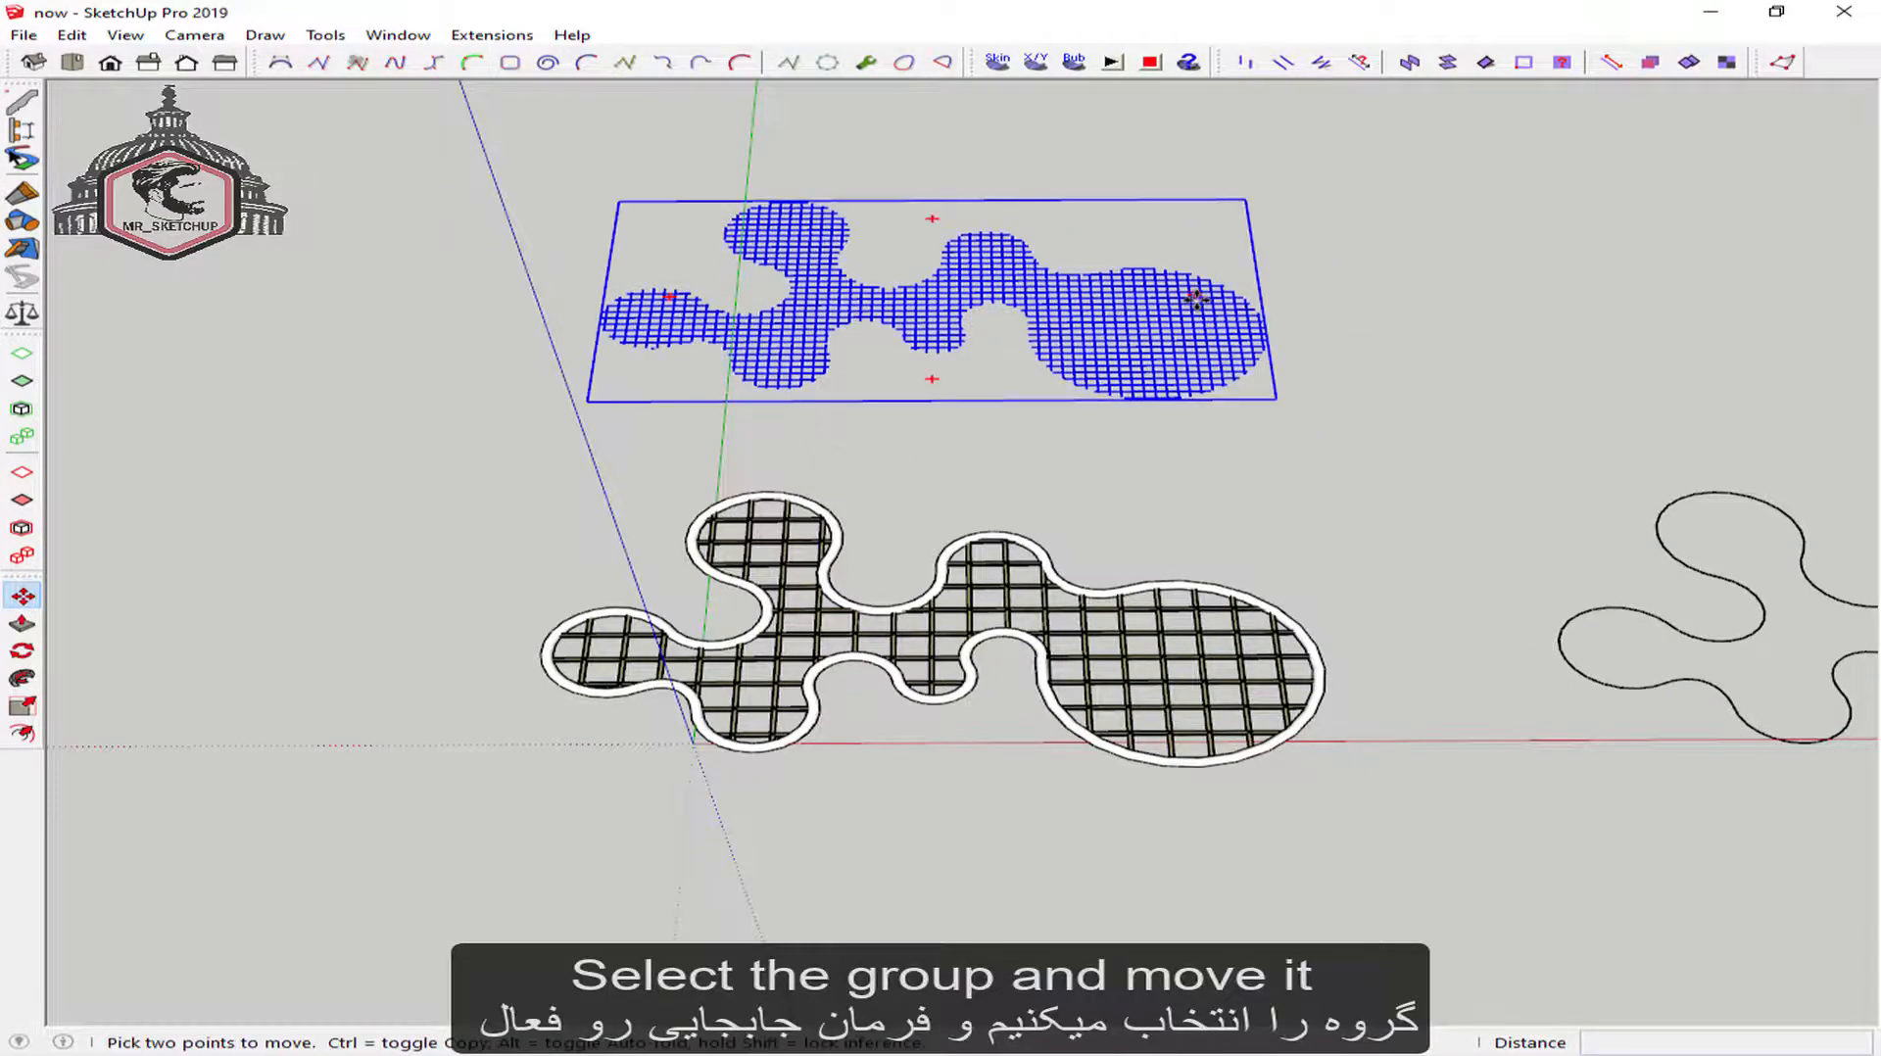
{"action": "left_click", "coordinate": [1200, 299]}
{"action": "type", "text": "30m"}
{"action": "key", "text": "Return"}
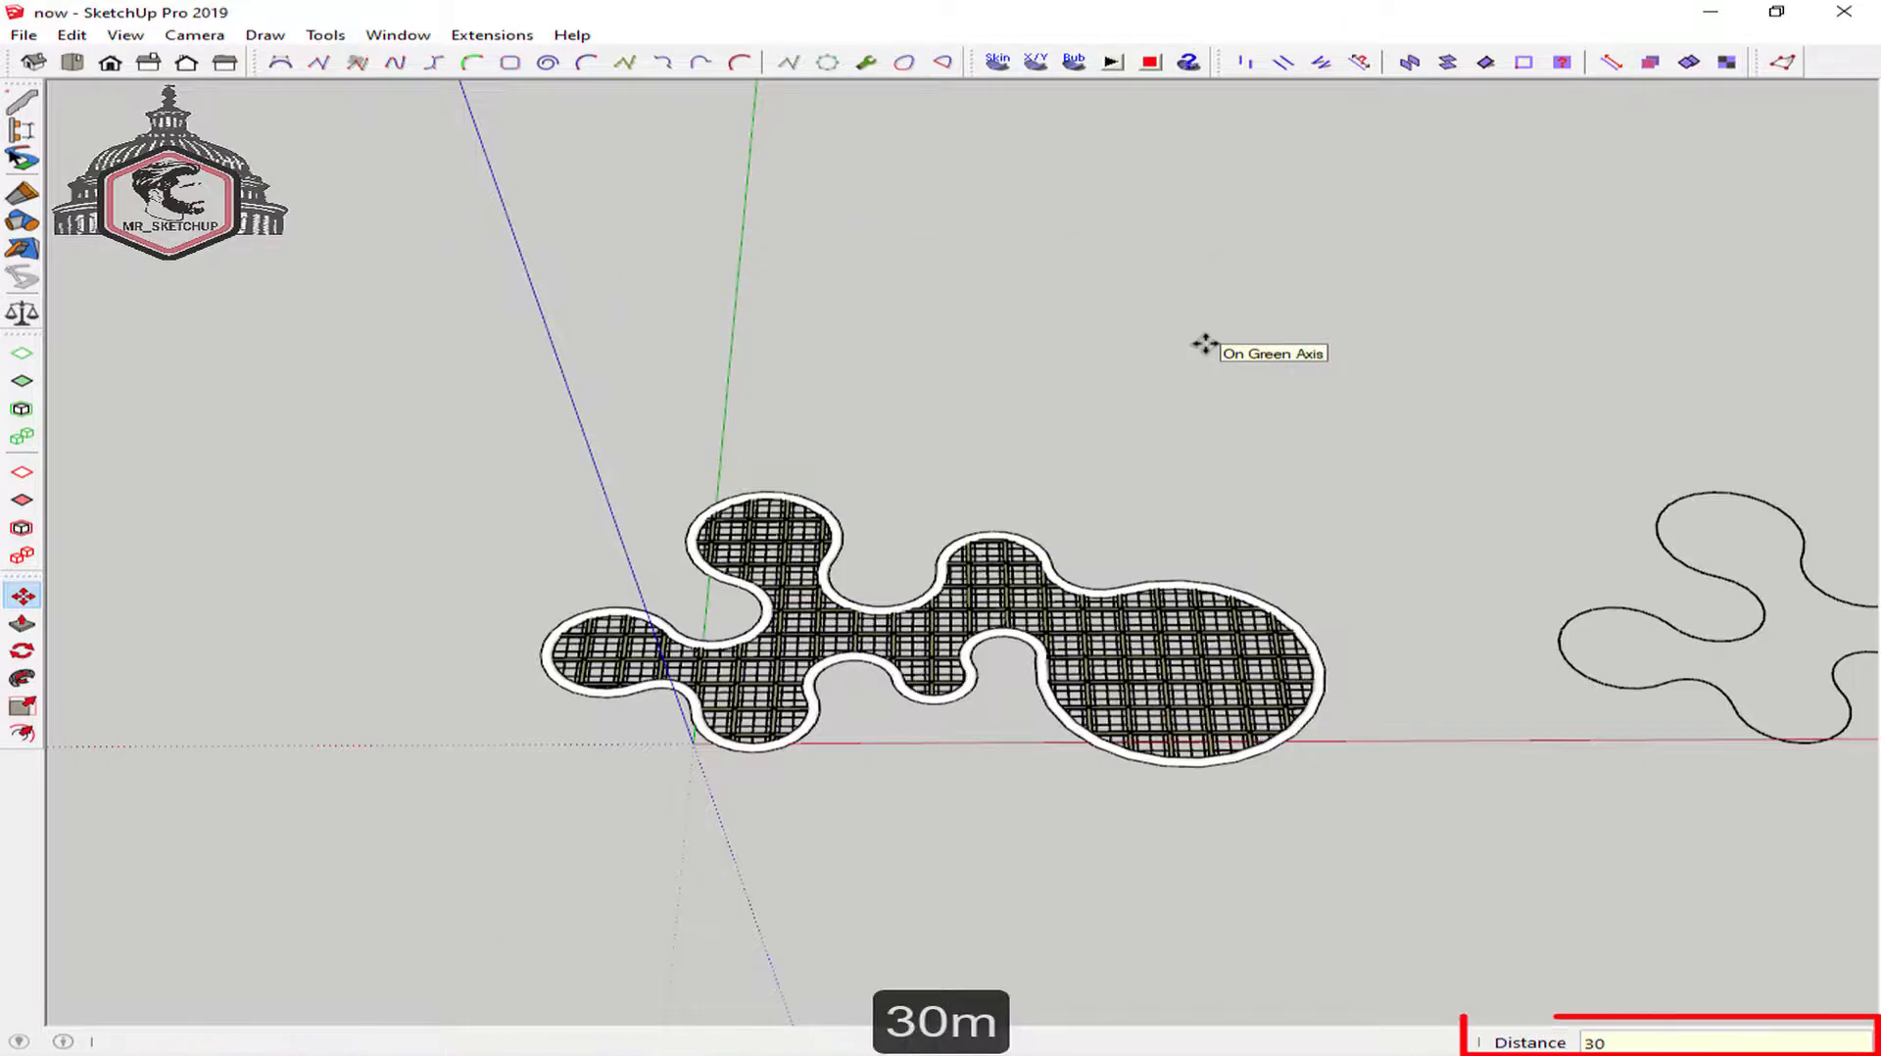
{"action": "key", "text": "space"}
Examine how the border tube, coarse members and fine grid fit together, from close up and as a whole
{"action": "scroll", "coordinate": [813, 831], "scroll_direction": "up", "scroll_amount": 3}
{"action": "scroll", "coordinate": [750, 759], "scroll_direction": "up", "scroll_amount": 5}
{"action": "middle_click_drag", "start_coordinate": [676, 715], "coordinate": [1166, 500]}
{"action": "scroll", "coordinate": [1117, 534], "scroll_direction": "down", "scroll_amount": 2}
{"action": "middle_click_drag", "start_coordinate": [934, 670], "coordinate": [327, 701]}
{"action": "scroll", "coordinate": [726, 672], "scroll_direction": "down", "scroll_amount": 3}
{"action": "middle_click_drag", "start_coordinate": [916, 583], "coordinate": [1045, 841]}
{"action": "scroll", "coordinate": [1040, 766], "scroll_direction": "down", "scroll_amount": 1}
{"action": "middle_click_drag", "start_coordinate": [1132, 774], "coordinate": [1176, 890]}
{"action": "scroll", "coordinate": [1029, 663], "scroll_direction": "up", "scroll_amount": 2}
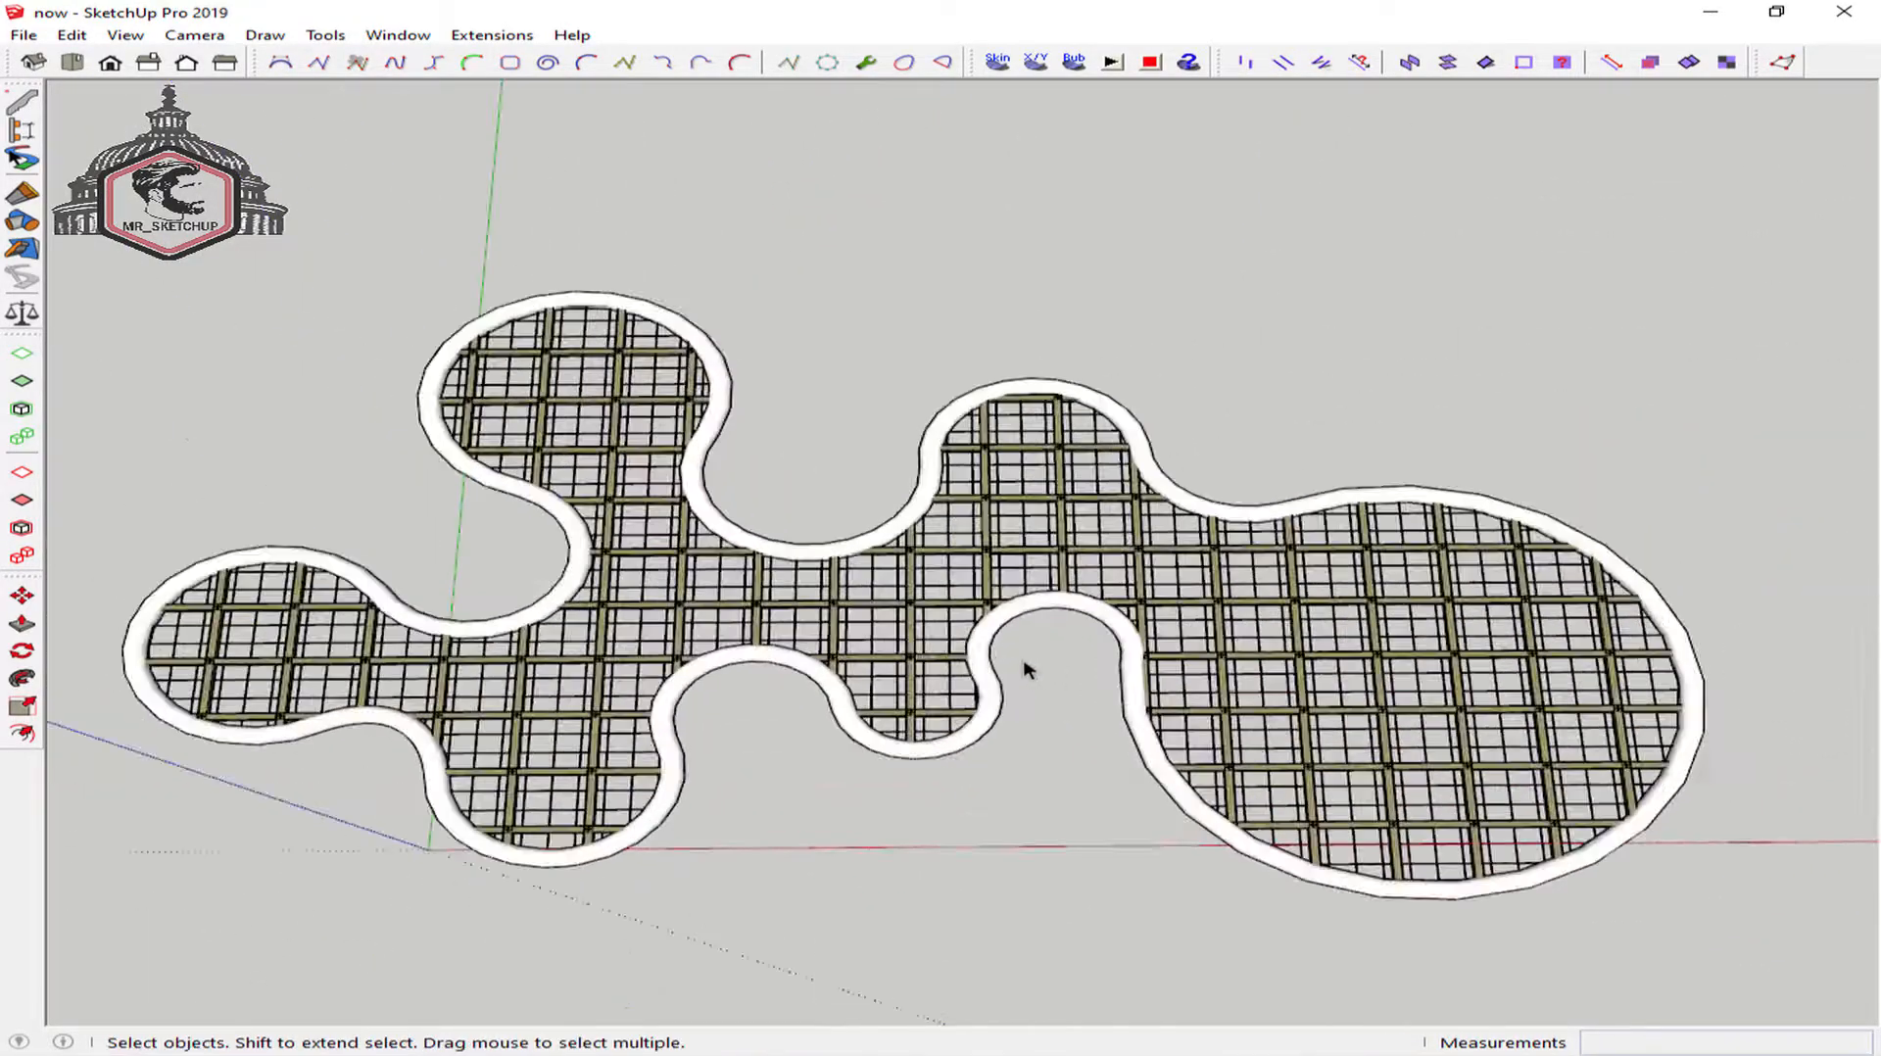
Open the fine grid group, select all its edges and bring up the Profile Builder dialog
{"action": "scroll", "coordinate": [902, 630], "scroll_direction": "up", "scroll_amount": 6}
{"action": "scroll", "coordinate": [920, 632], "scroll_direction": "up", "scroll_amount": 3}
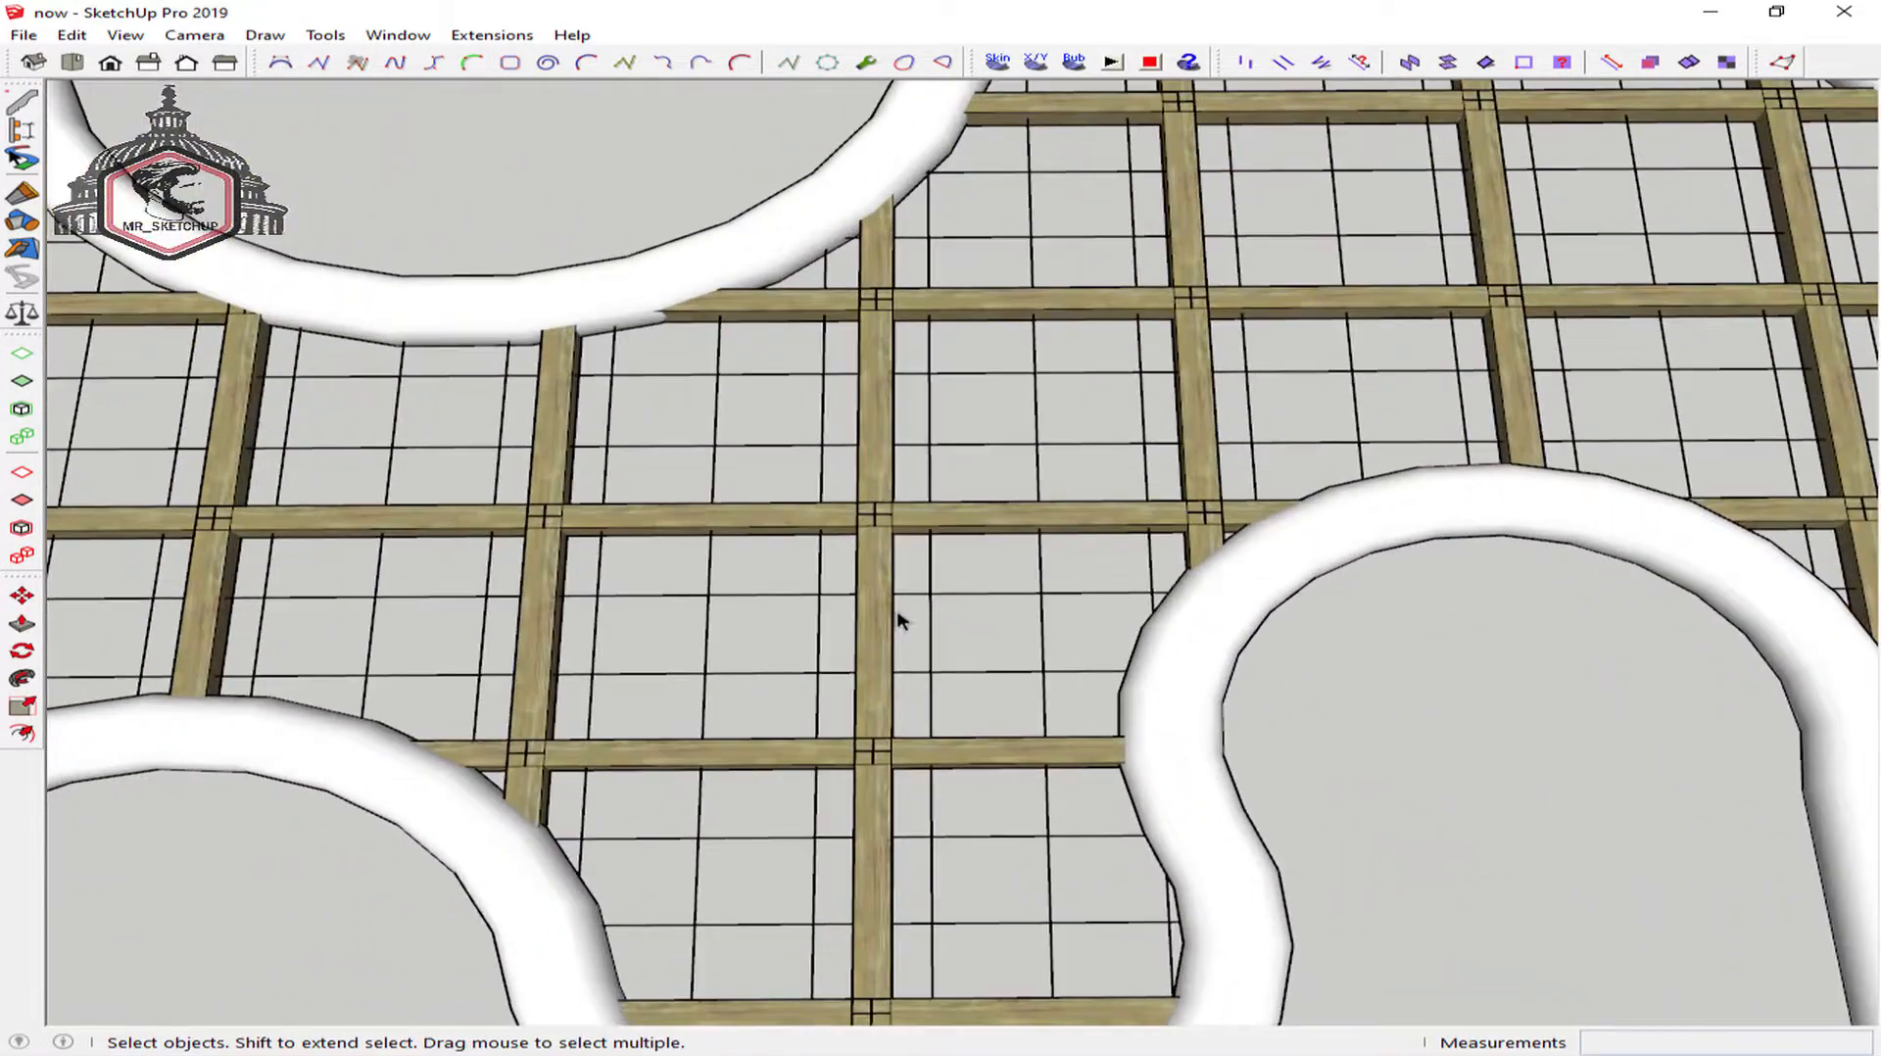
{"action": "double_click", "coordinate": [935, 571]}
{"action": "triple_click", "coordinate": [936, 571]}
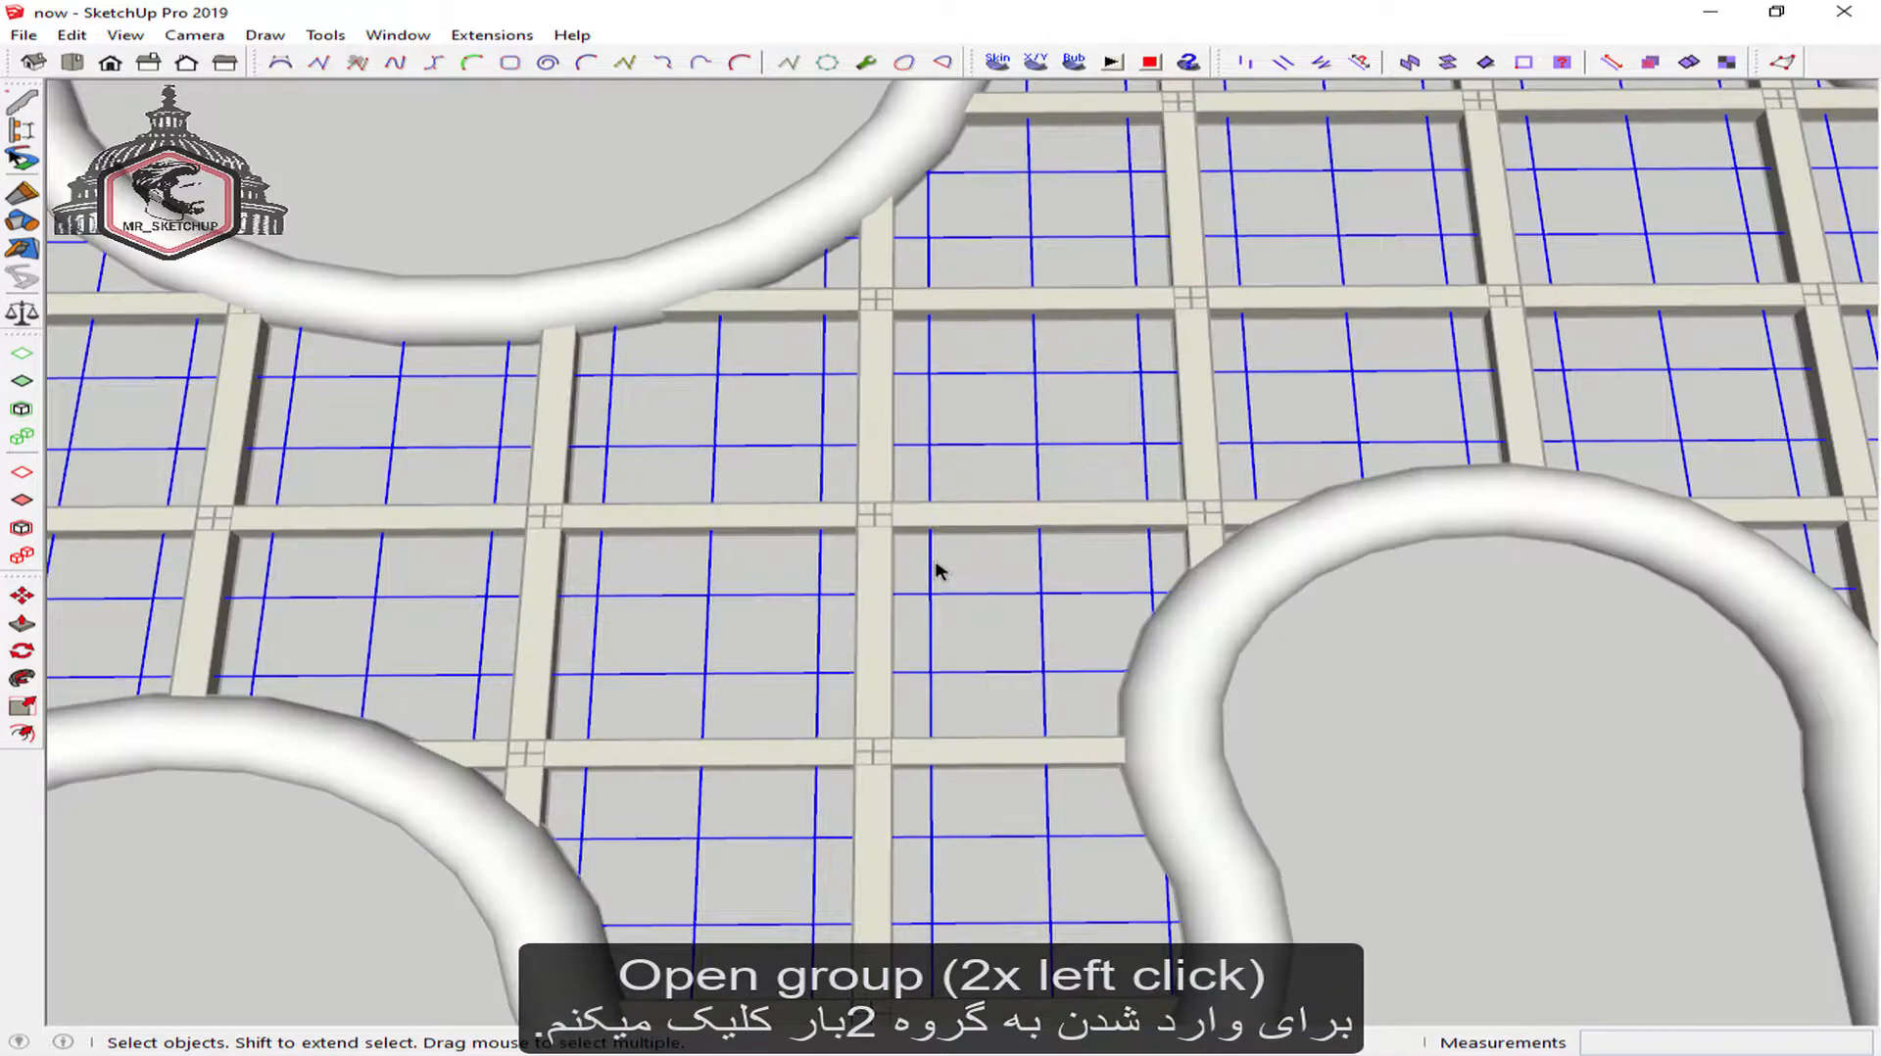
{"action": "scroll", "coordinate": [936, 572], "scroll_direction": "down", "scroll_amount": 8}
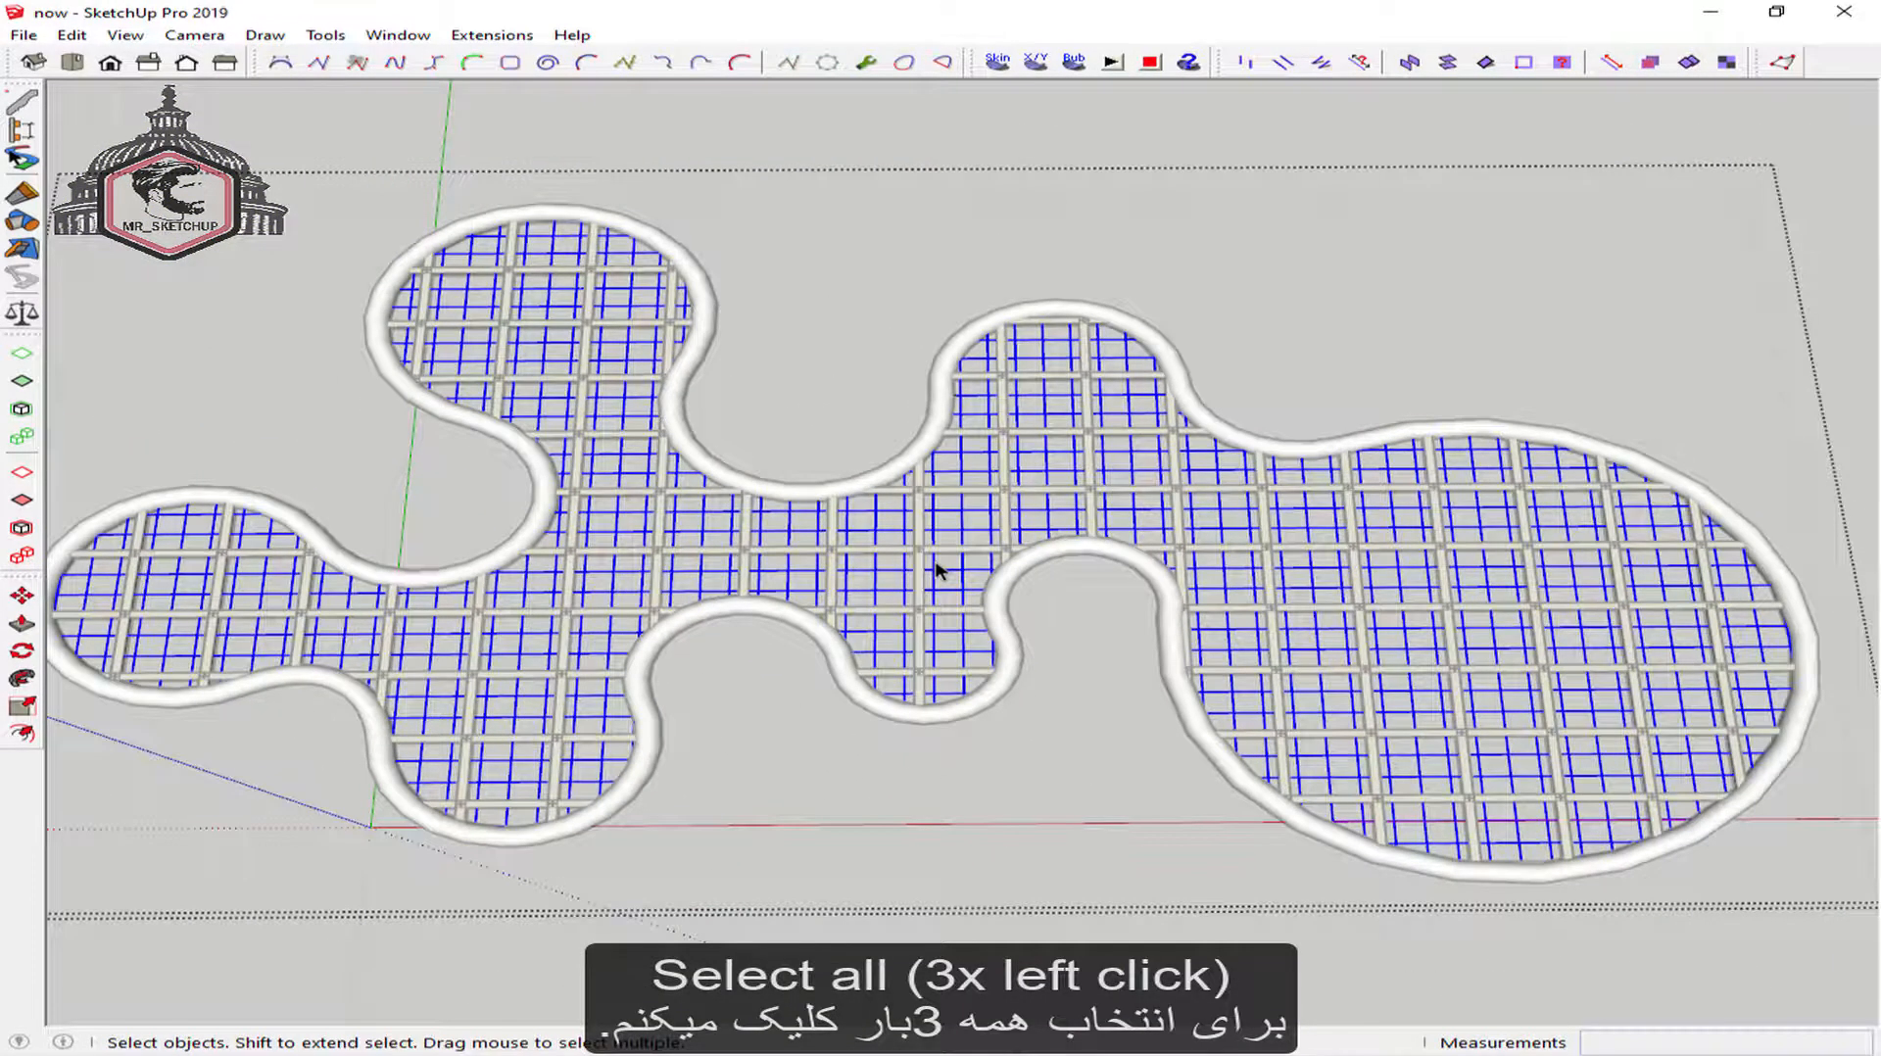
{"action": "left_click", "coordinate": [17, 156]}
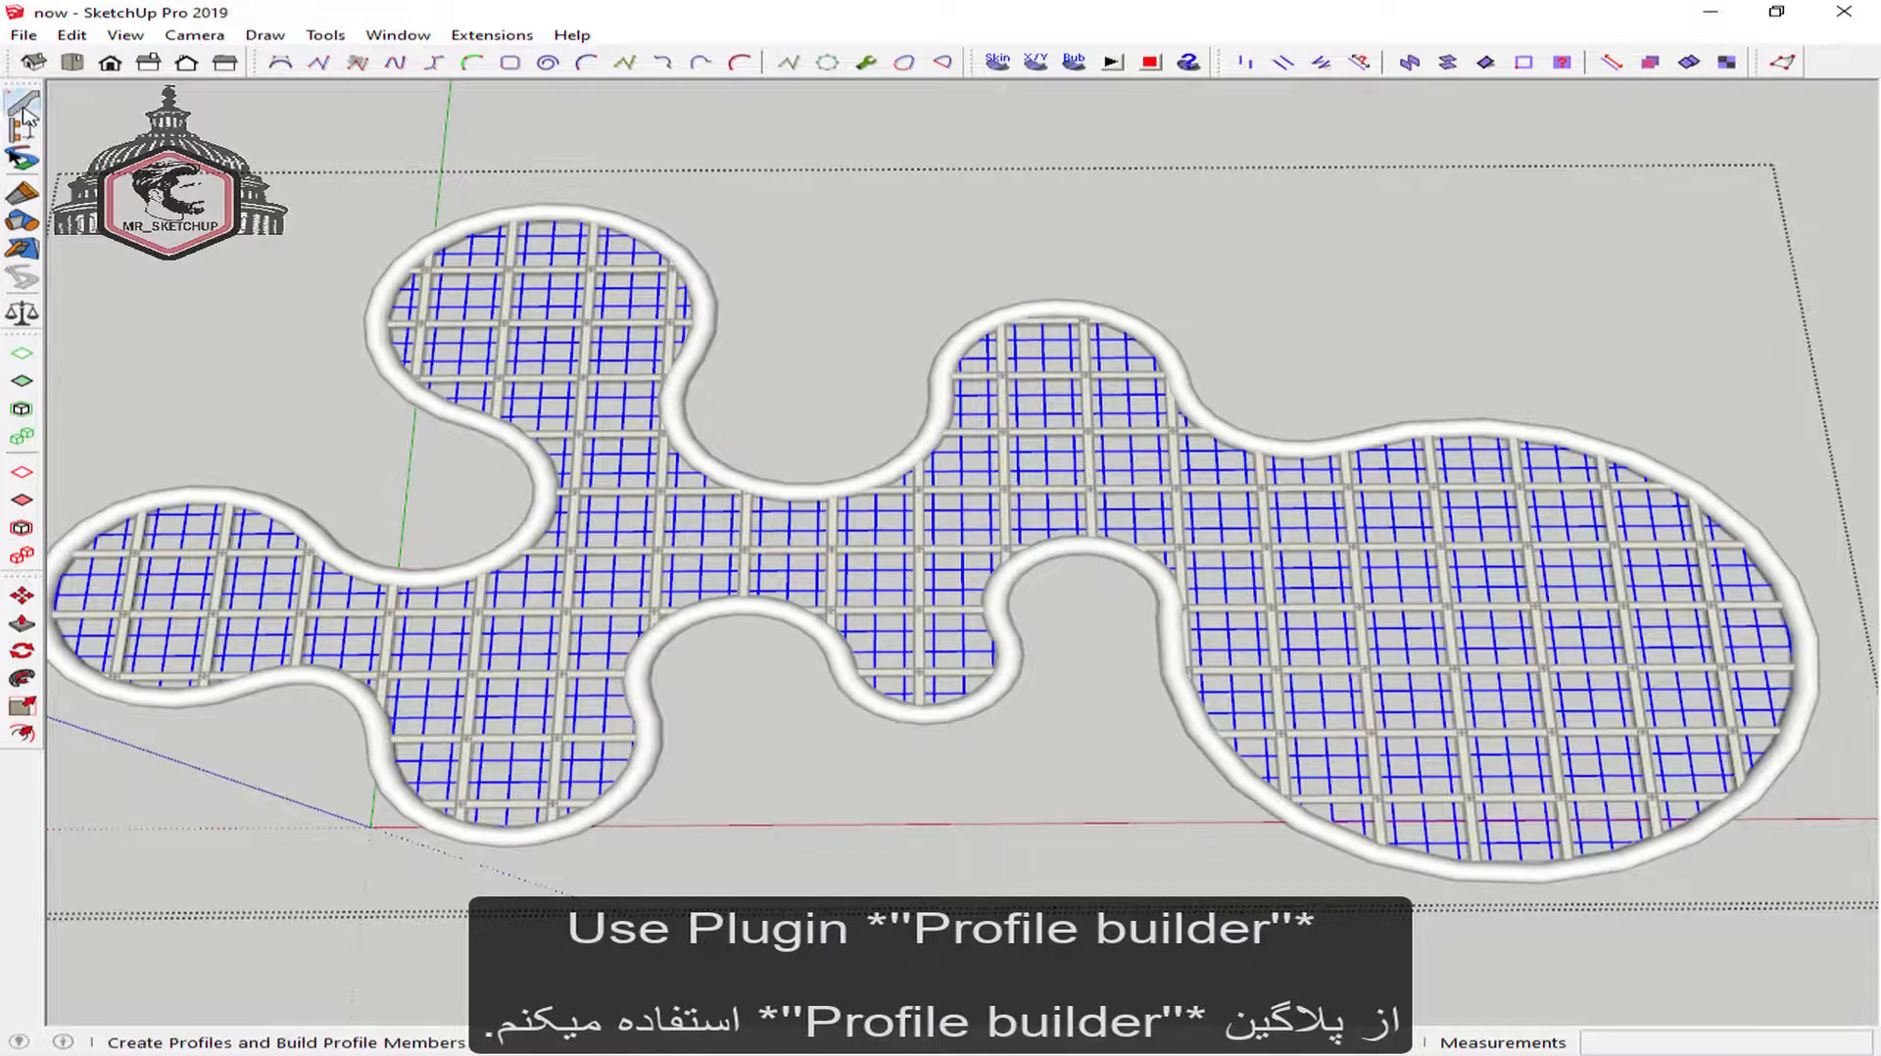
{"action": "left_click", "coordinate": [22, 108]}
Try a Lumber member 0.05 m wide and 0.05 m high on a single edge of the fine grid
{"action": "scroll", "coordinate": [970, 509], "scroll_direction": "up", "scroll_amount": 10}
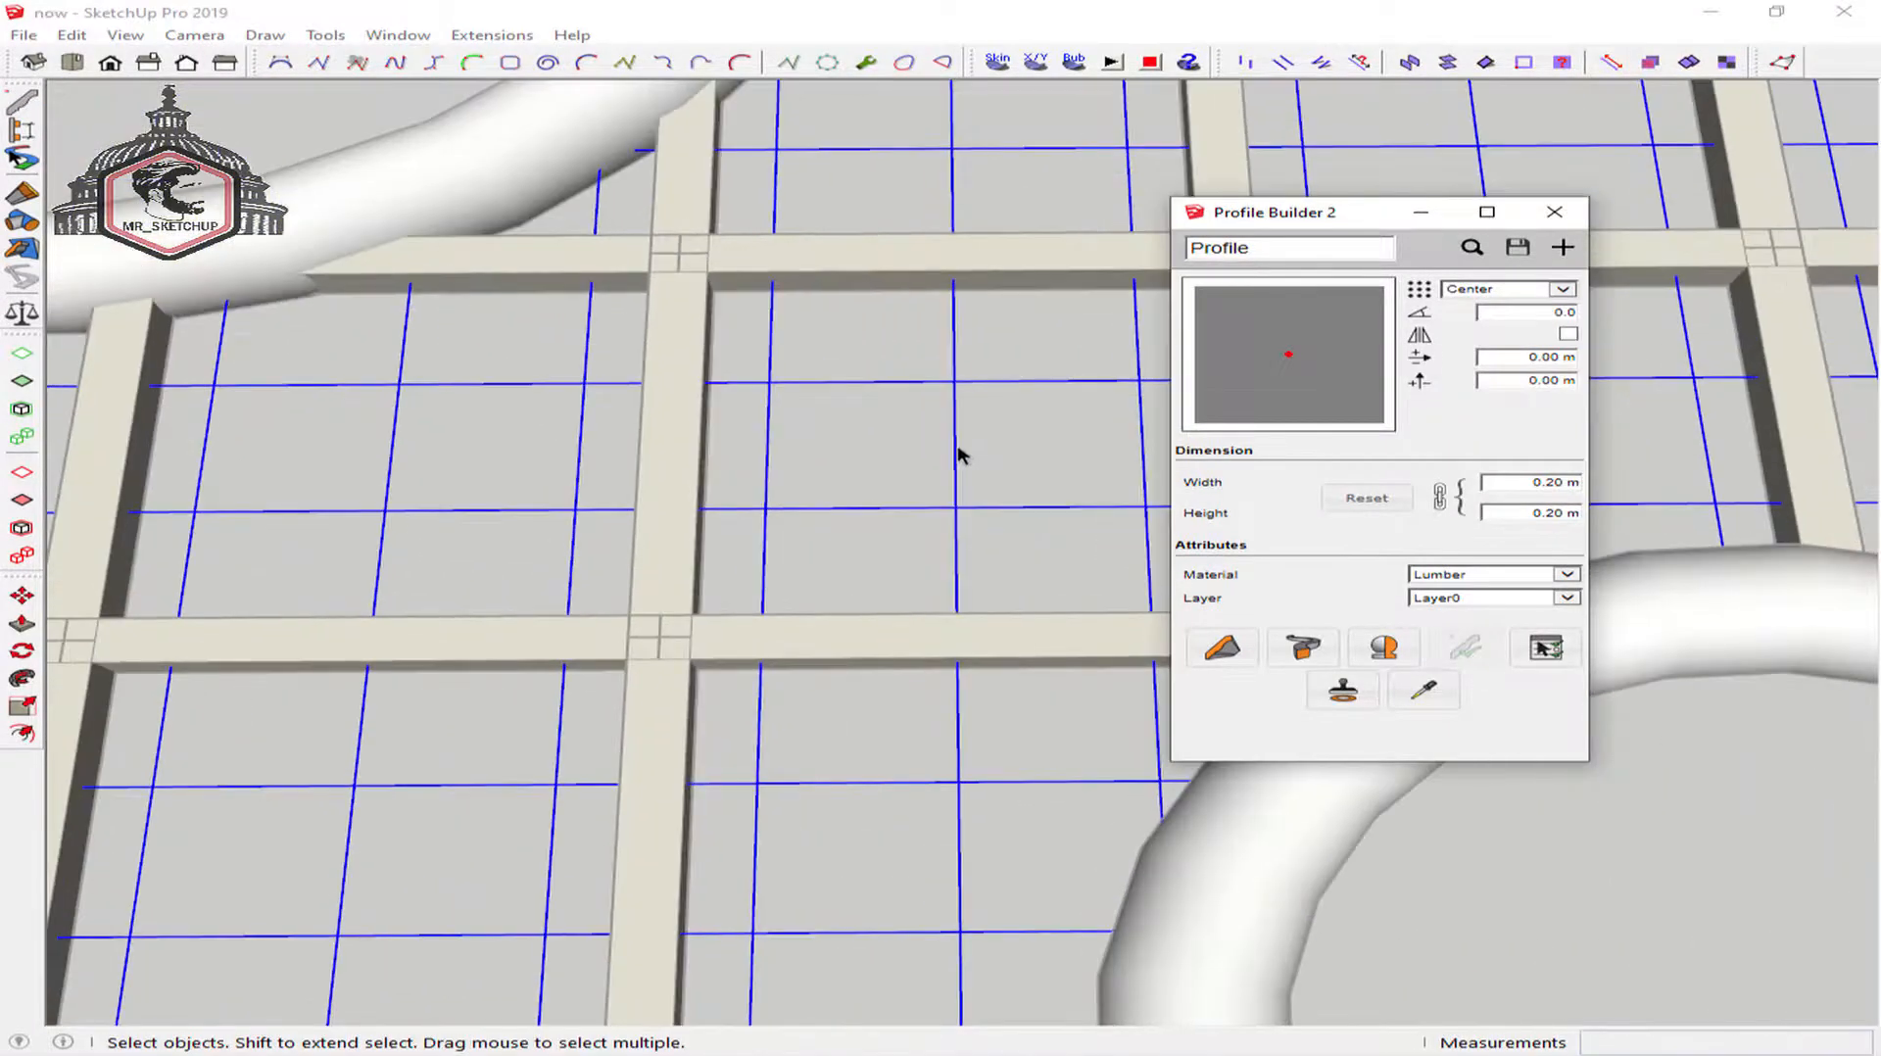
{"action": "left_click", "coordinate": [954, 459]}
{"action": "left_click", "coordinate": [1541, 482]}
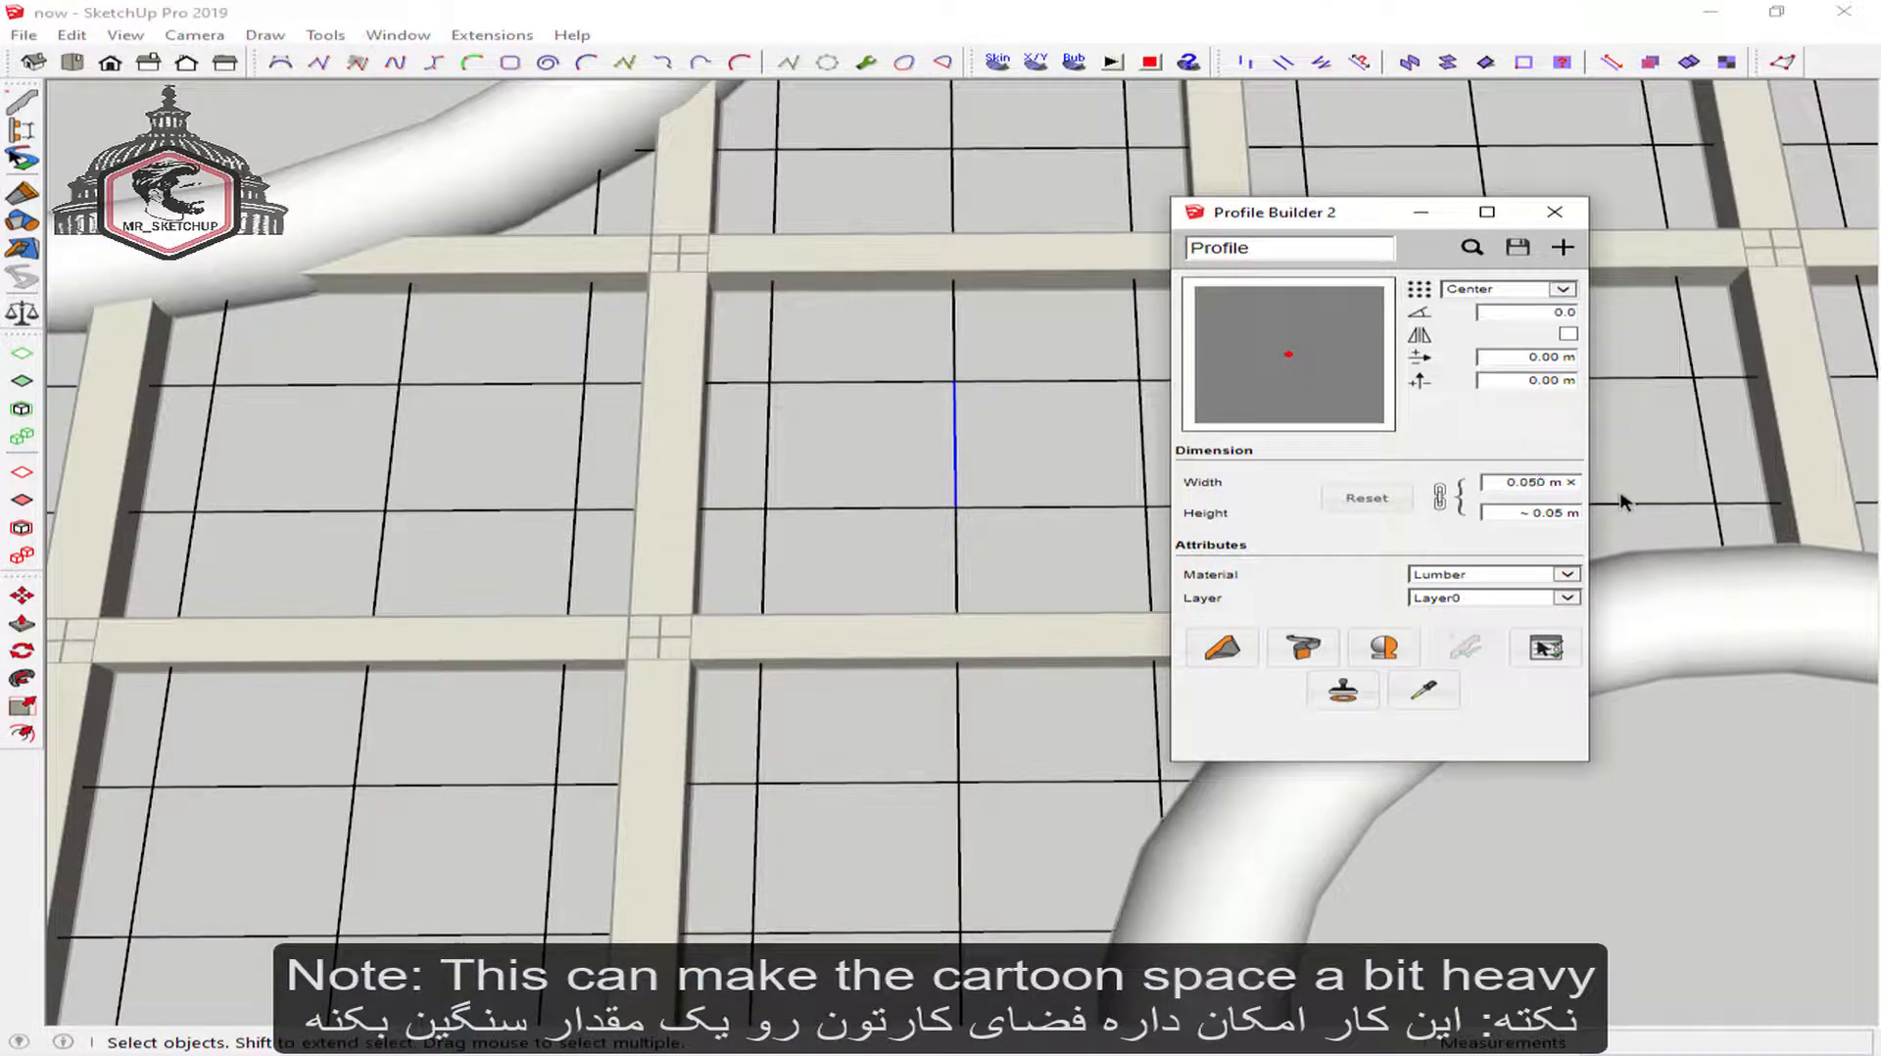
{"action": "left_click", "coordinate": [951, 456]}
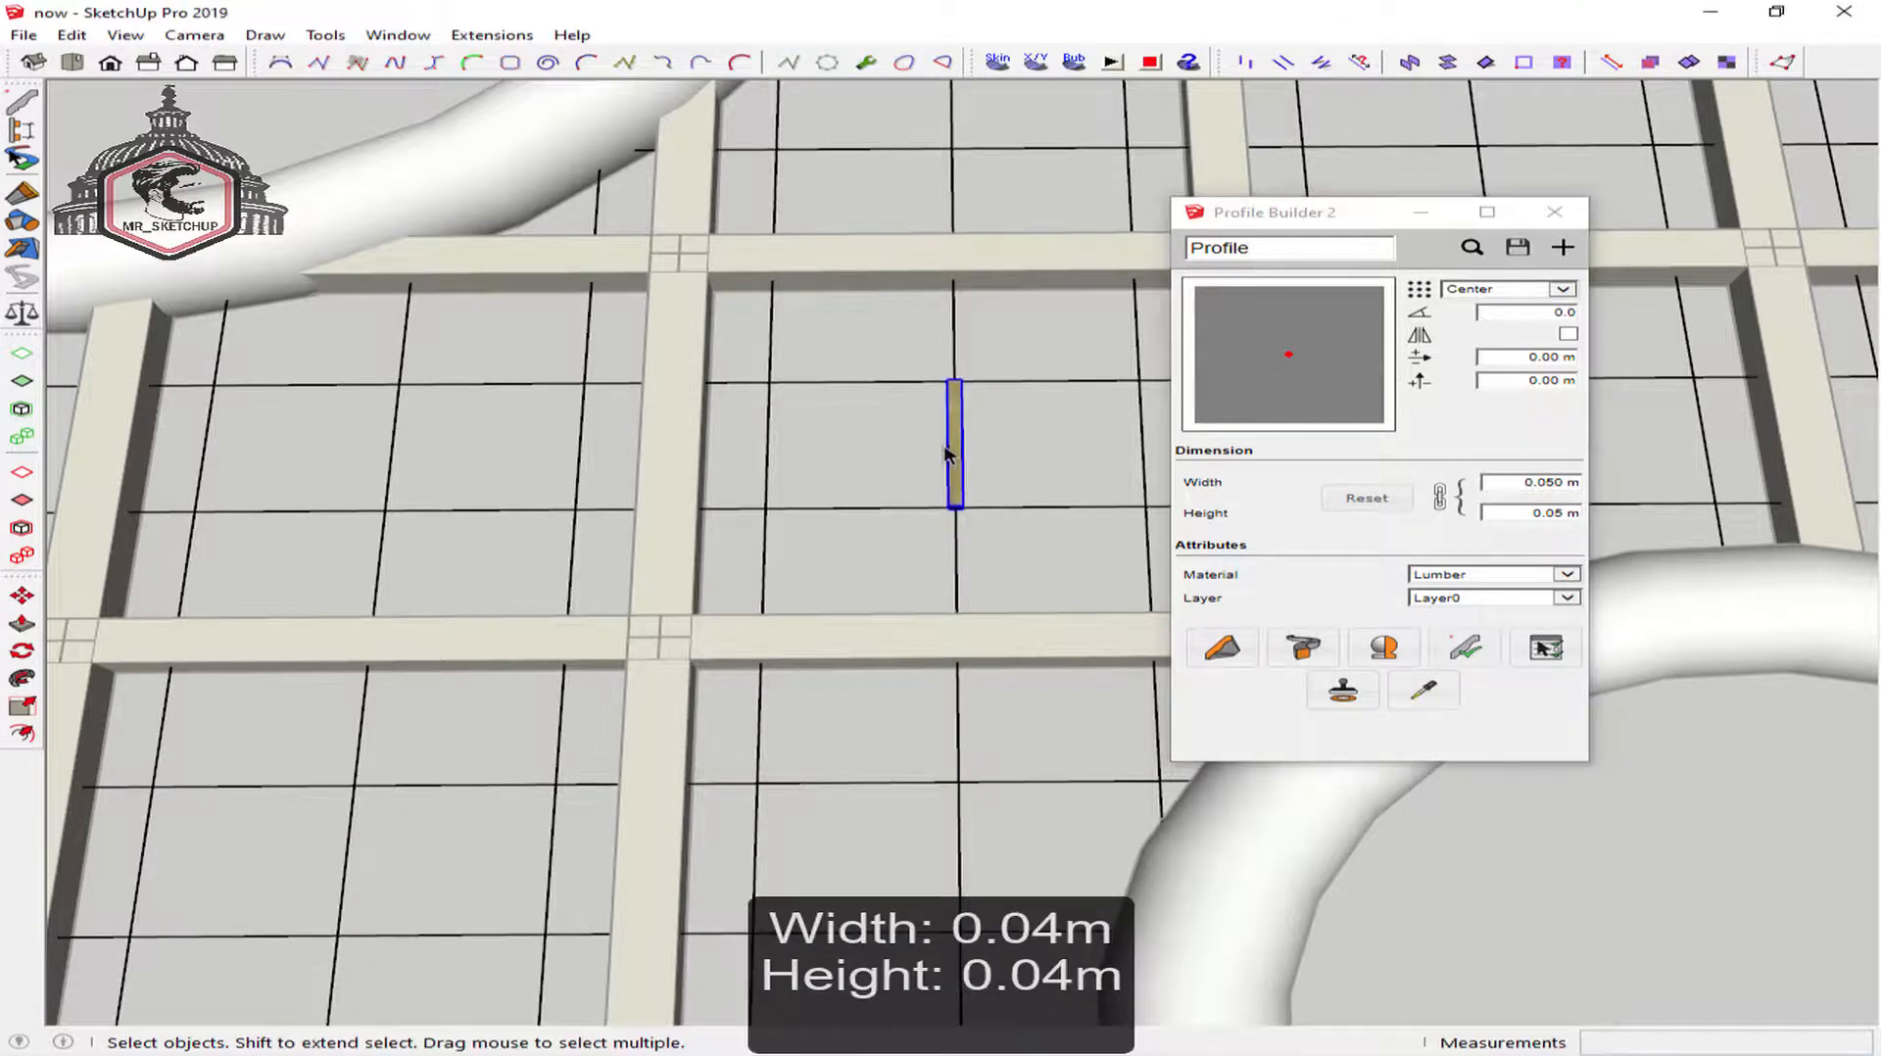
Set the profile's width and height to 0.04 m and build a test member on the same edge
{"action": "left_click", "coordinate": [1549, 484]}
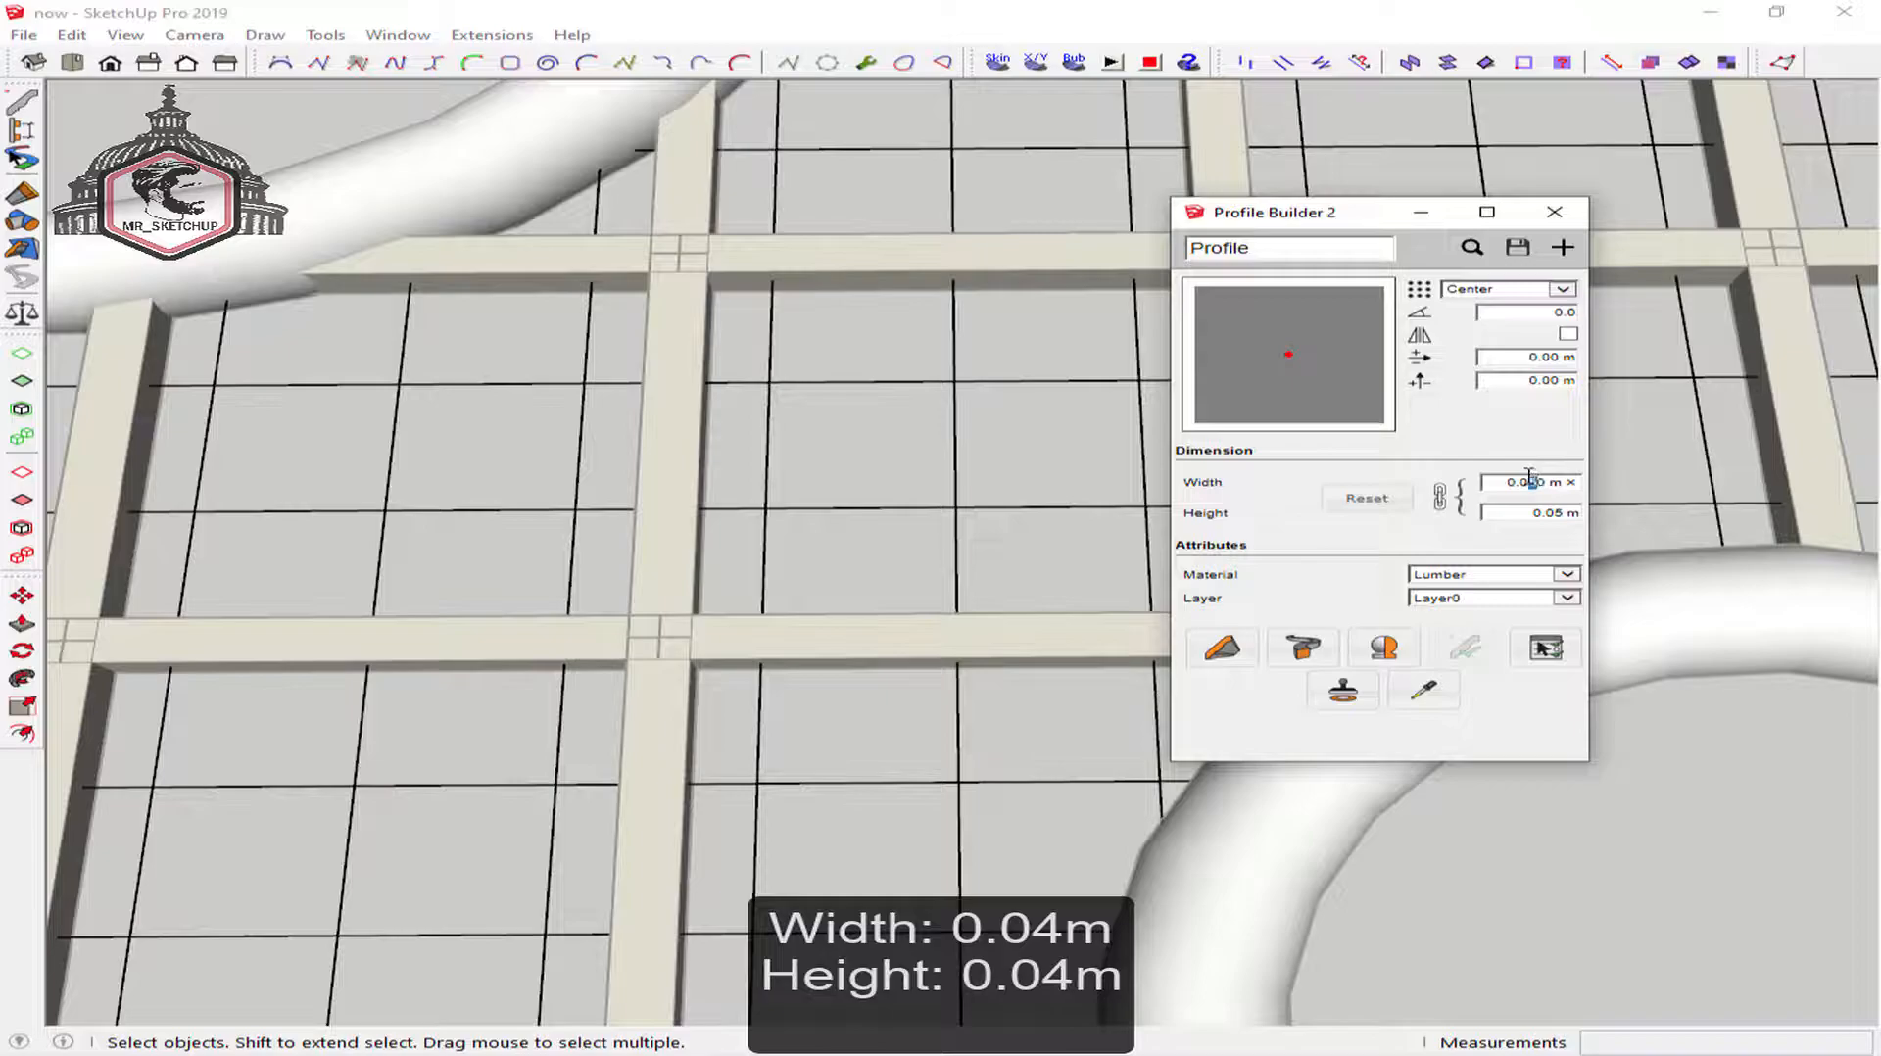
{"action": "left_click", "coordinate": [955, 480]}
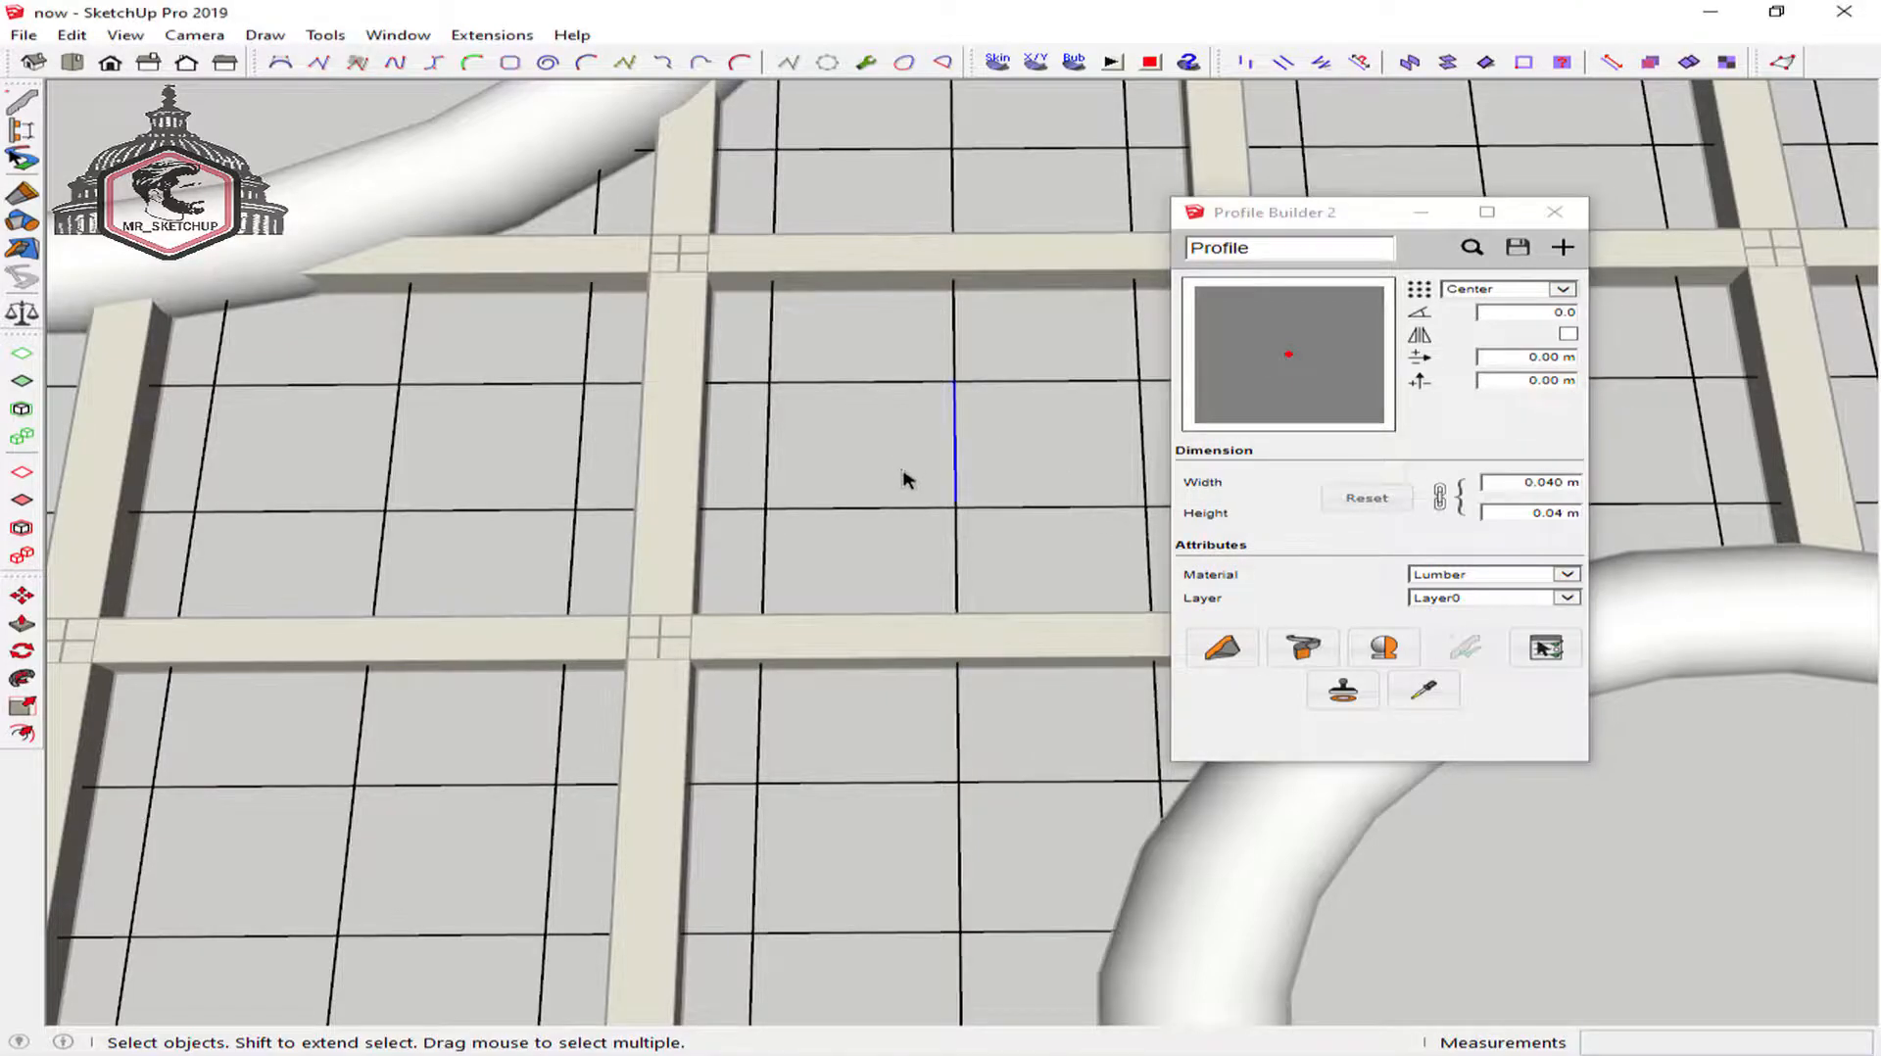
{"action": "left_click", "coordinate": [1300, 652]}
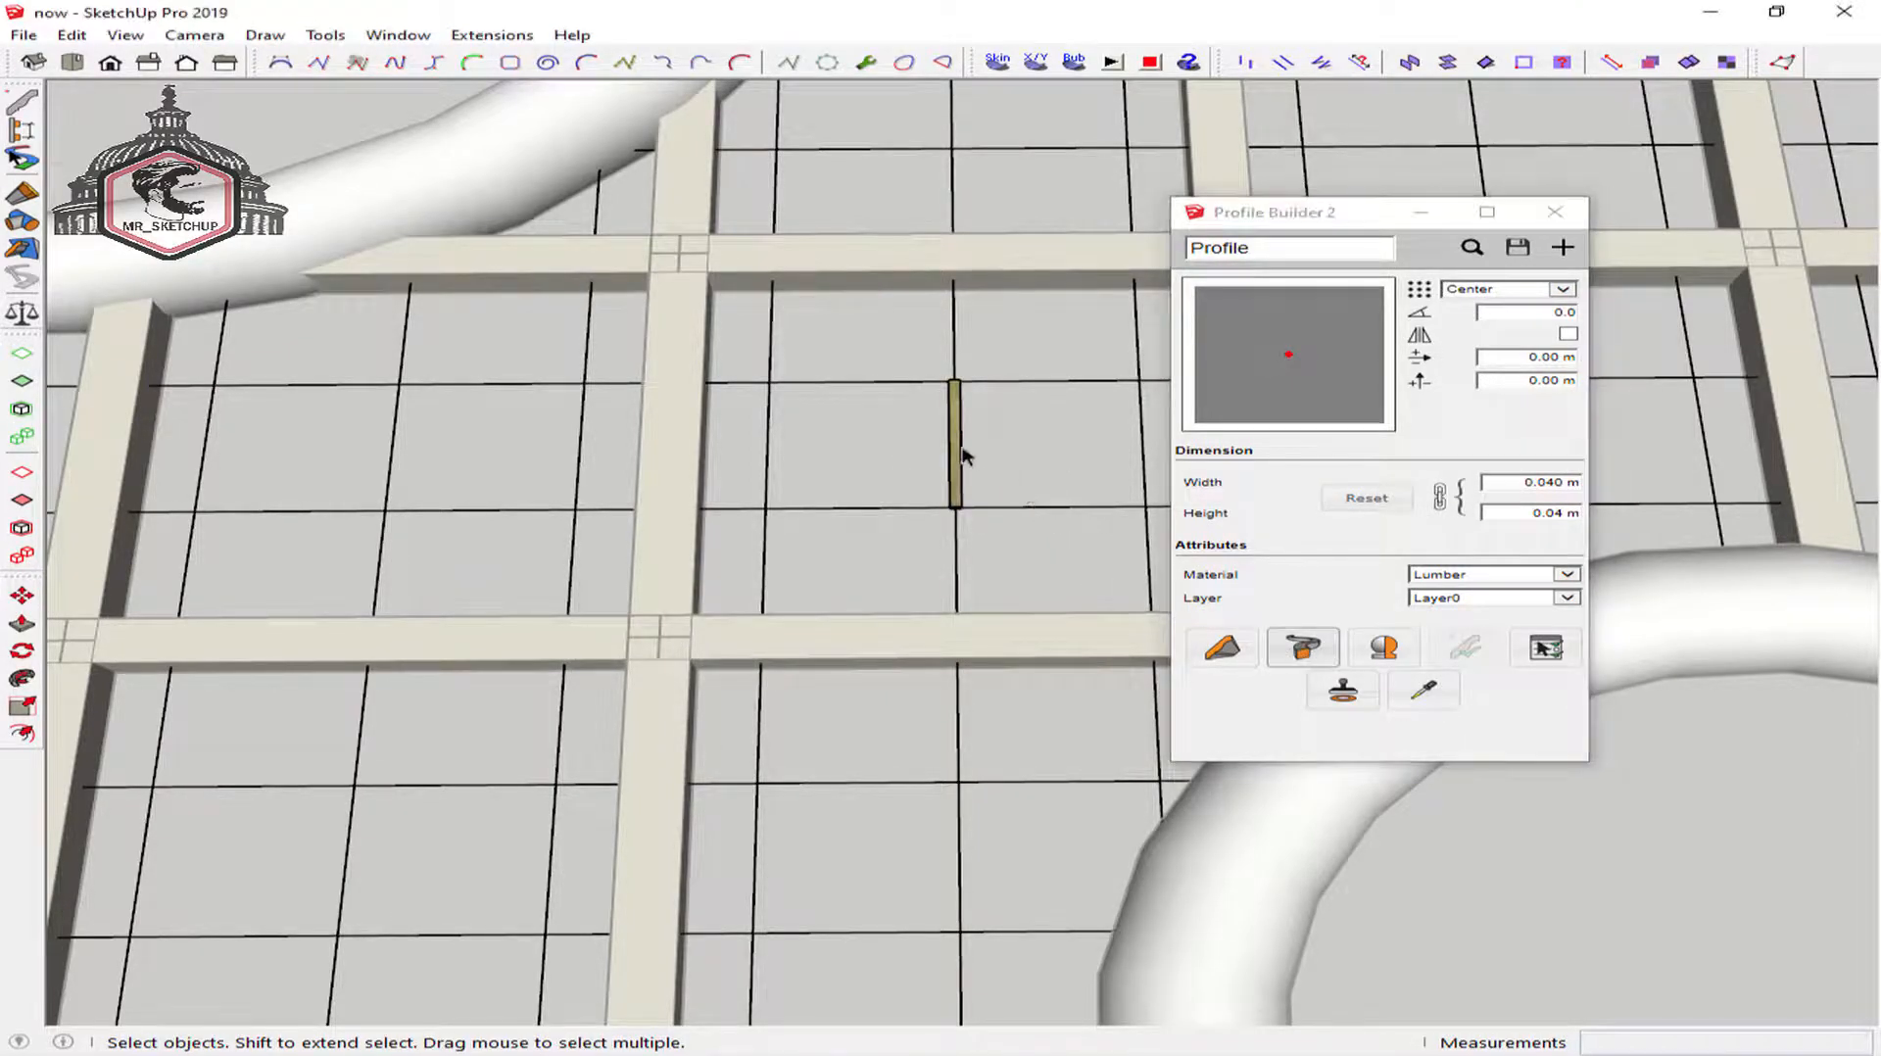
Build 0.04 m Lumber members along all edges of the fine grid and close Profile Builder
{"action": "key", "text": "ctrl+a"}
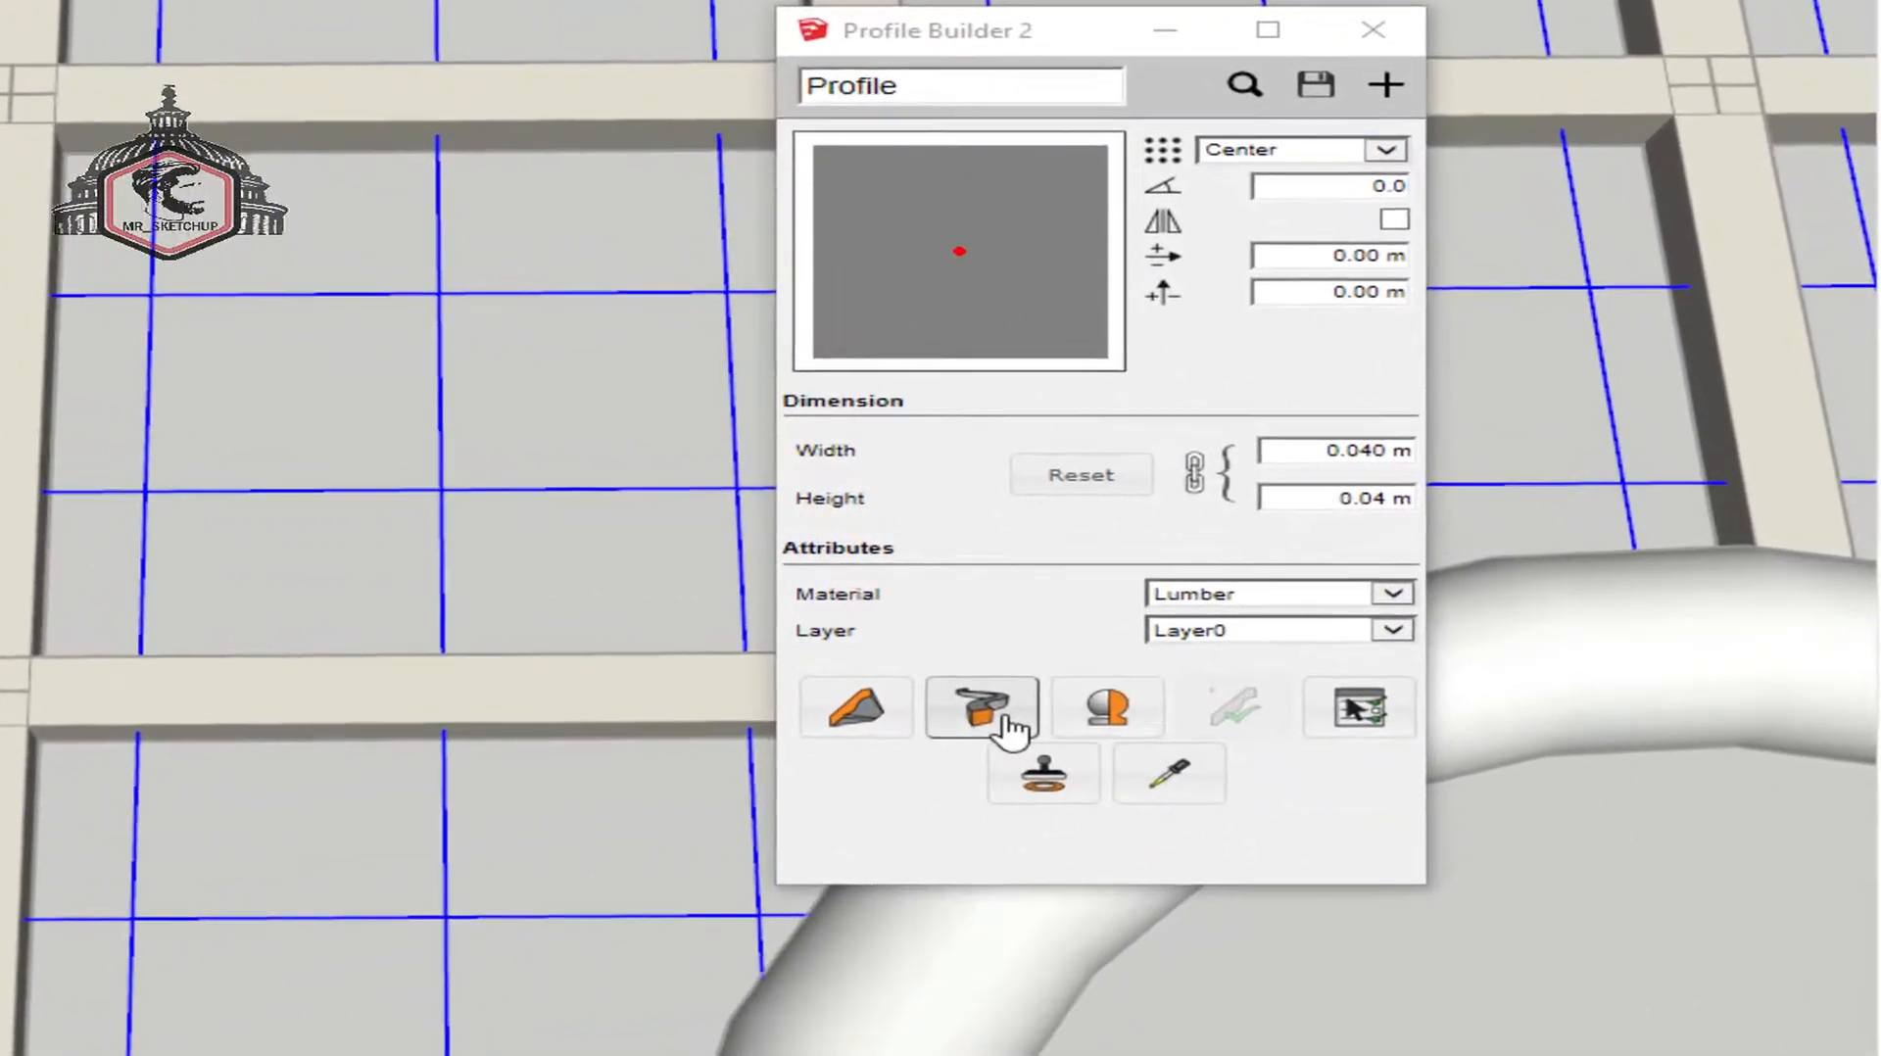
{"action": "left_click", "coordinate": [1009, 730]}
{"action": "left_click", "coordinate": [1224, 537]}
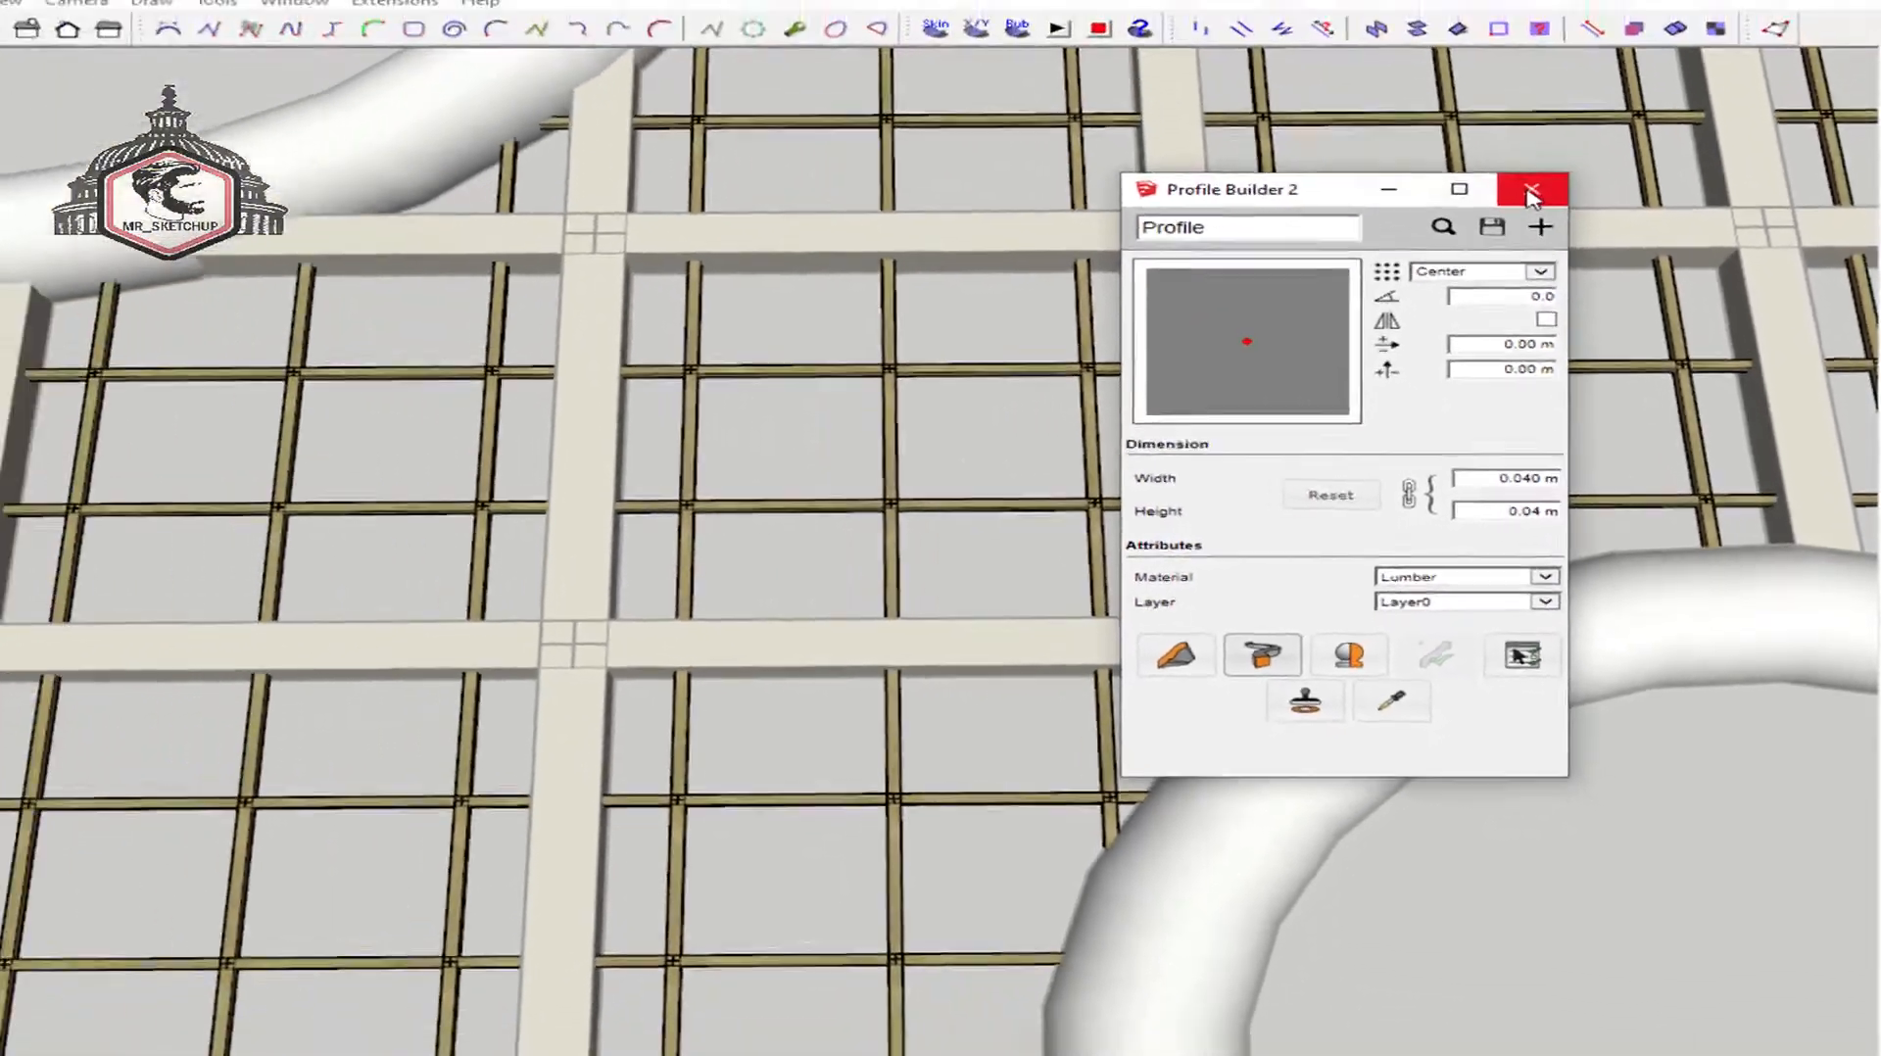
{"action": "left_click", "coordinate": [1370, 27]}
{"action": "scroll", "coordinate": [1012, 449], "scroll_direction": "down", "scroll_amount": 6}
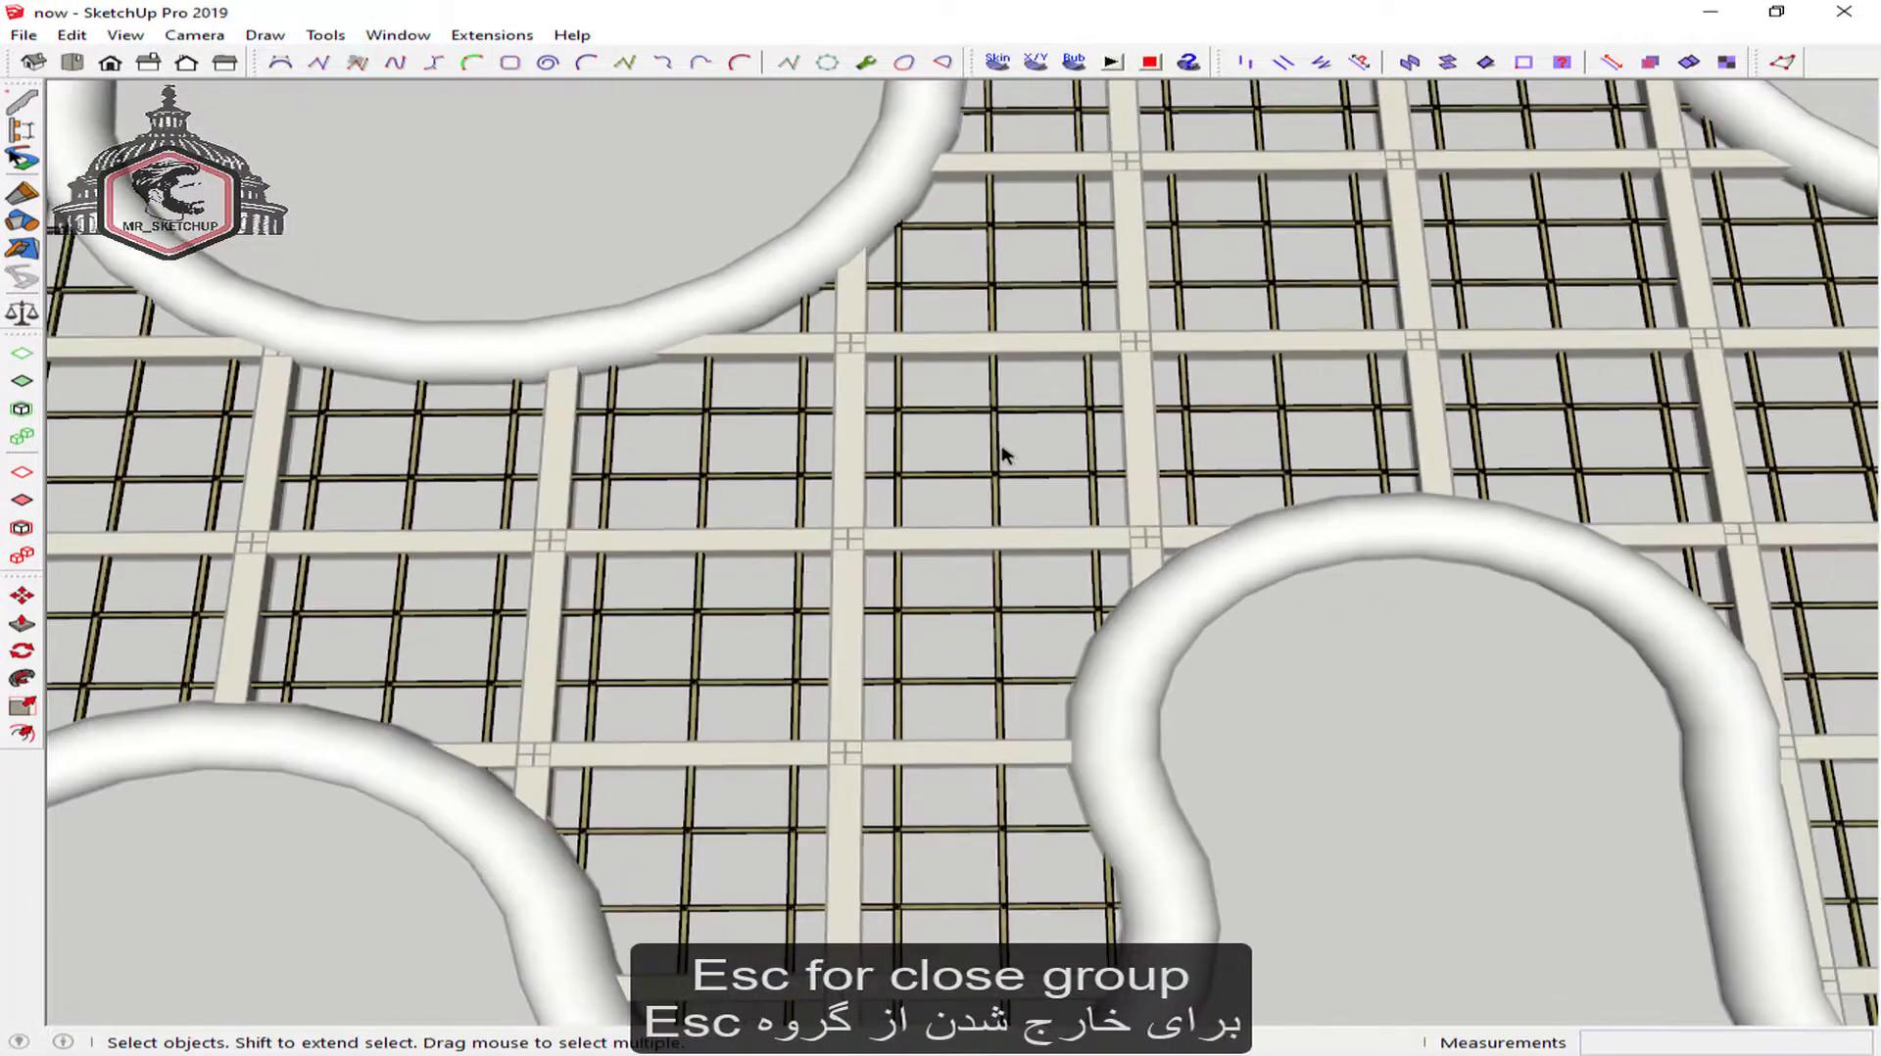
Leave the fine grid group and delete the leftover outline copy farther along the red axis
{"action": "scroll", "coordinate": [1001, 458], "scroll_direction": "down", "scroll_amount": 10}
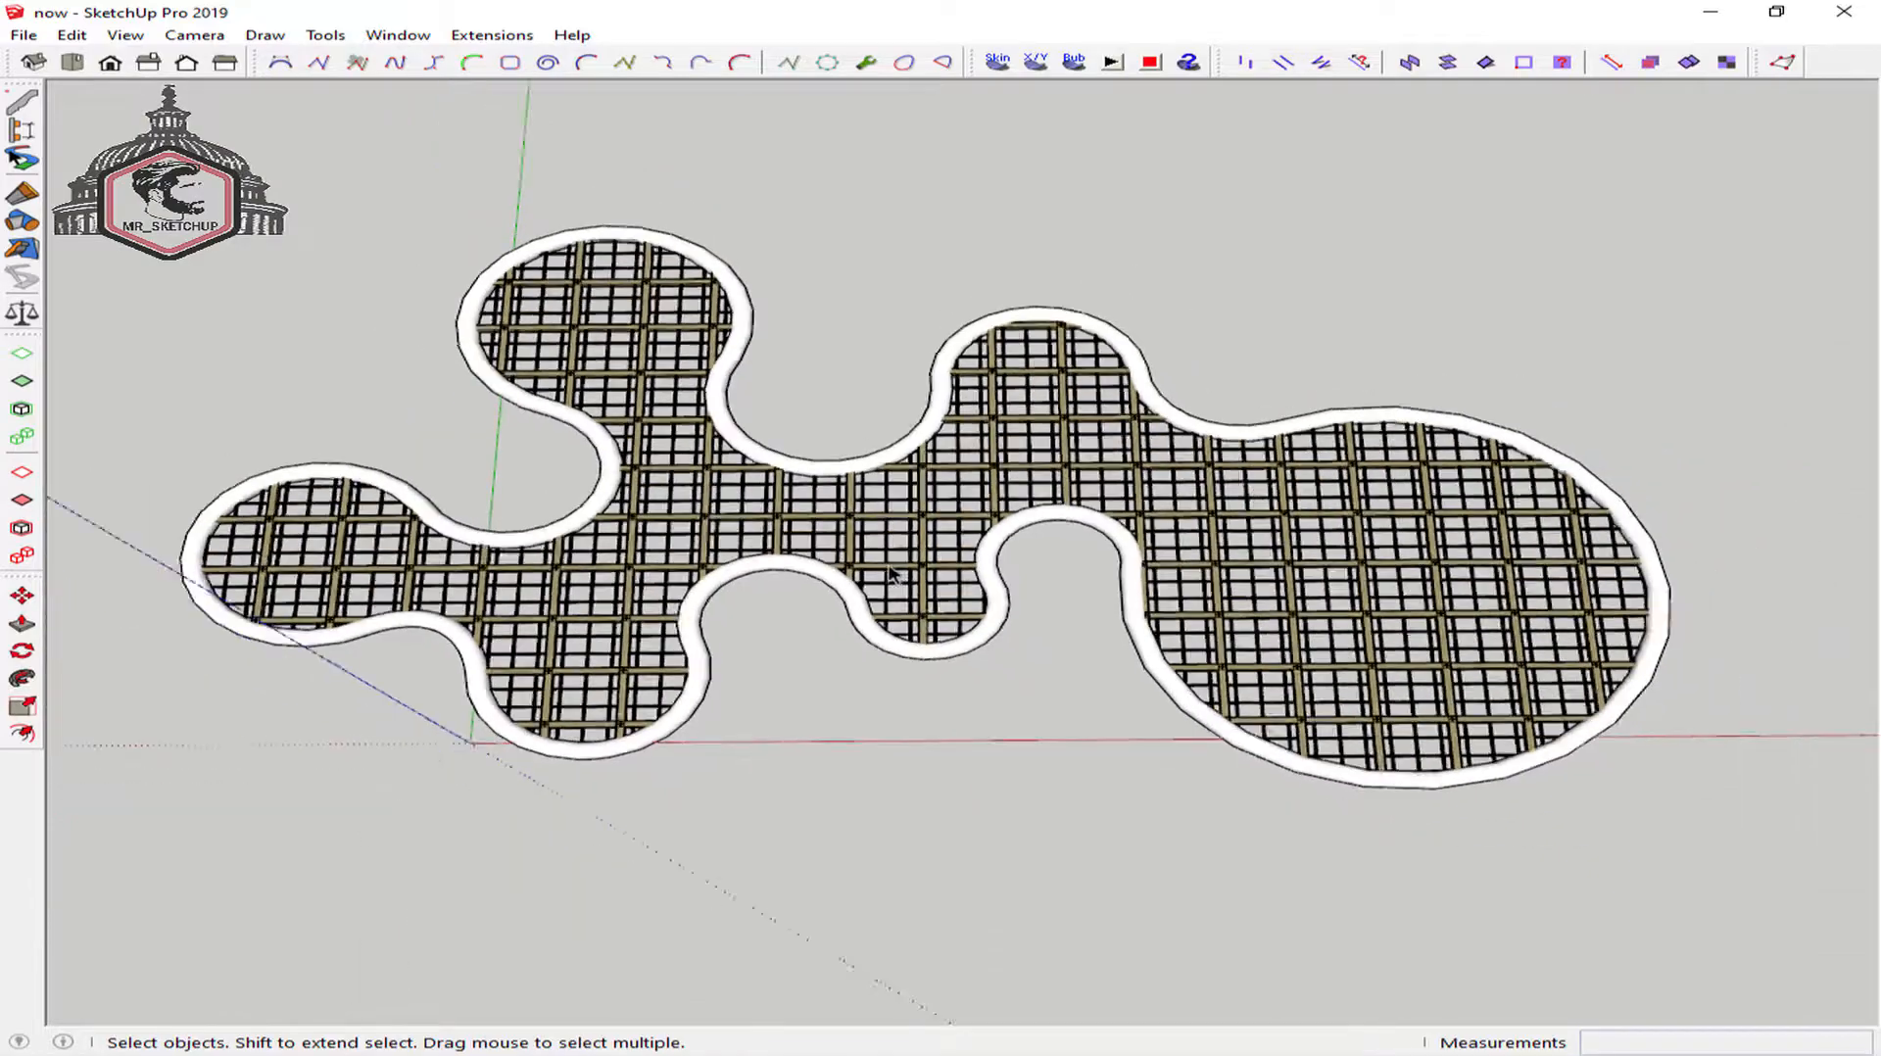
{"action": "middle_click_drag", "start_coordinate": [891, 573], "coordinate": [983, 546]}
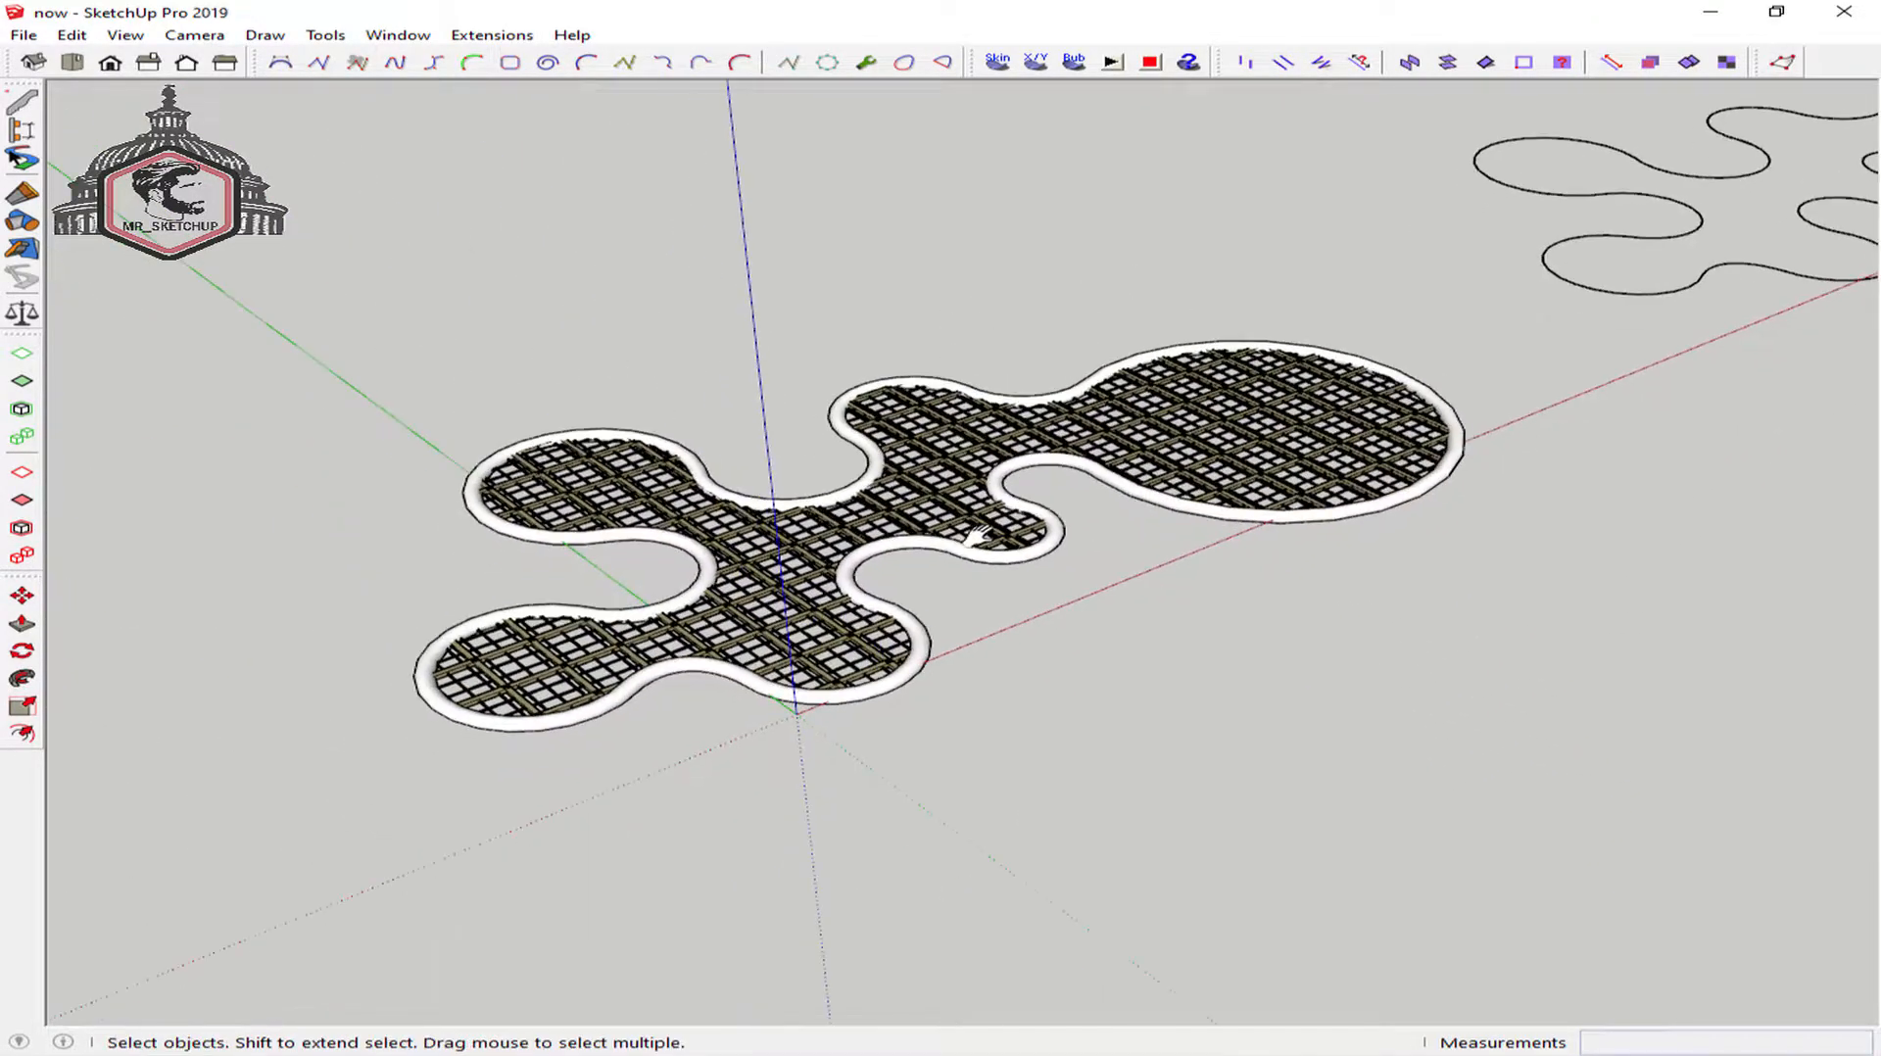
{"action": "key", "text": "ctrl+a"}
{"action": "left_click", "coordinate": [1603, 263]}
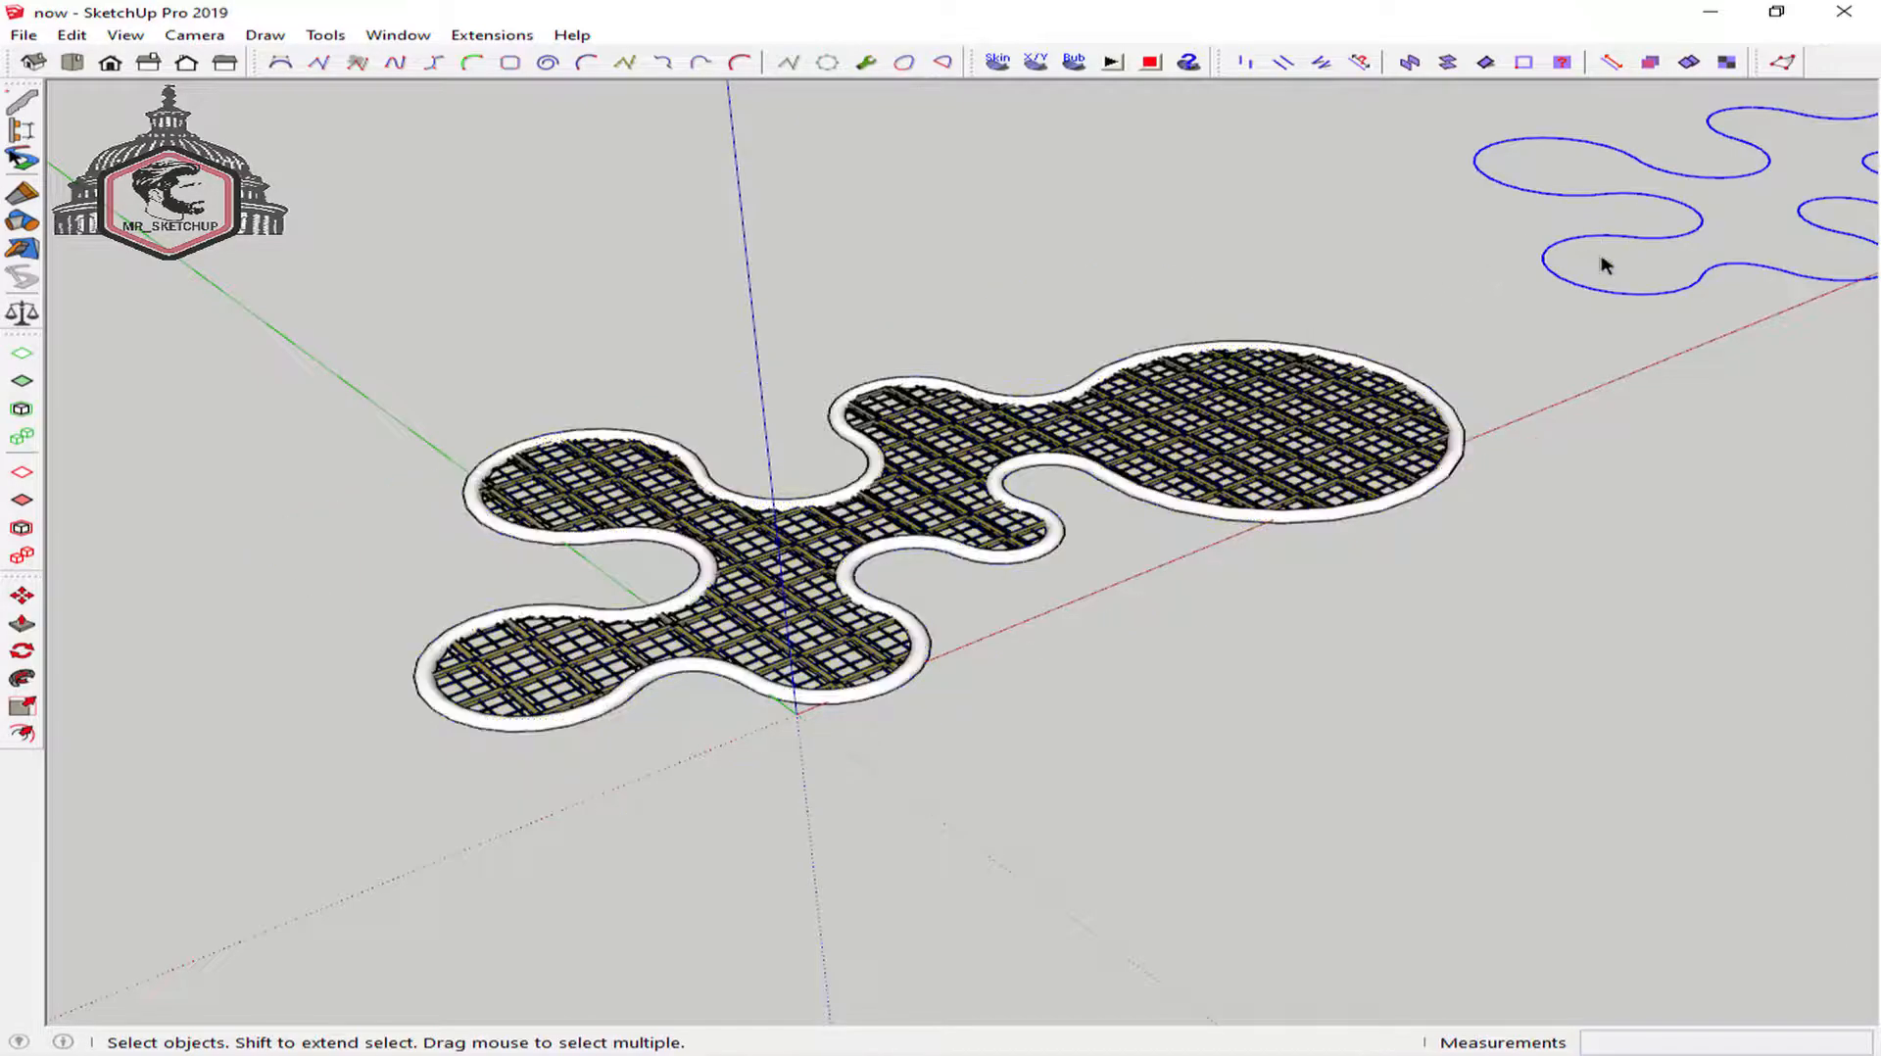
{"action": "key", "text": "Delete"}
Select the border tube and both member grids and combine them into one group
{"action": "left_click_drag", "start_coordinate": [1538, 243], "coordinate": [323, 829]}
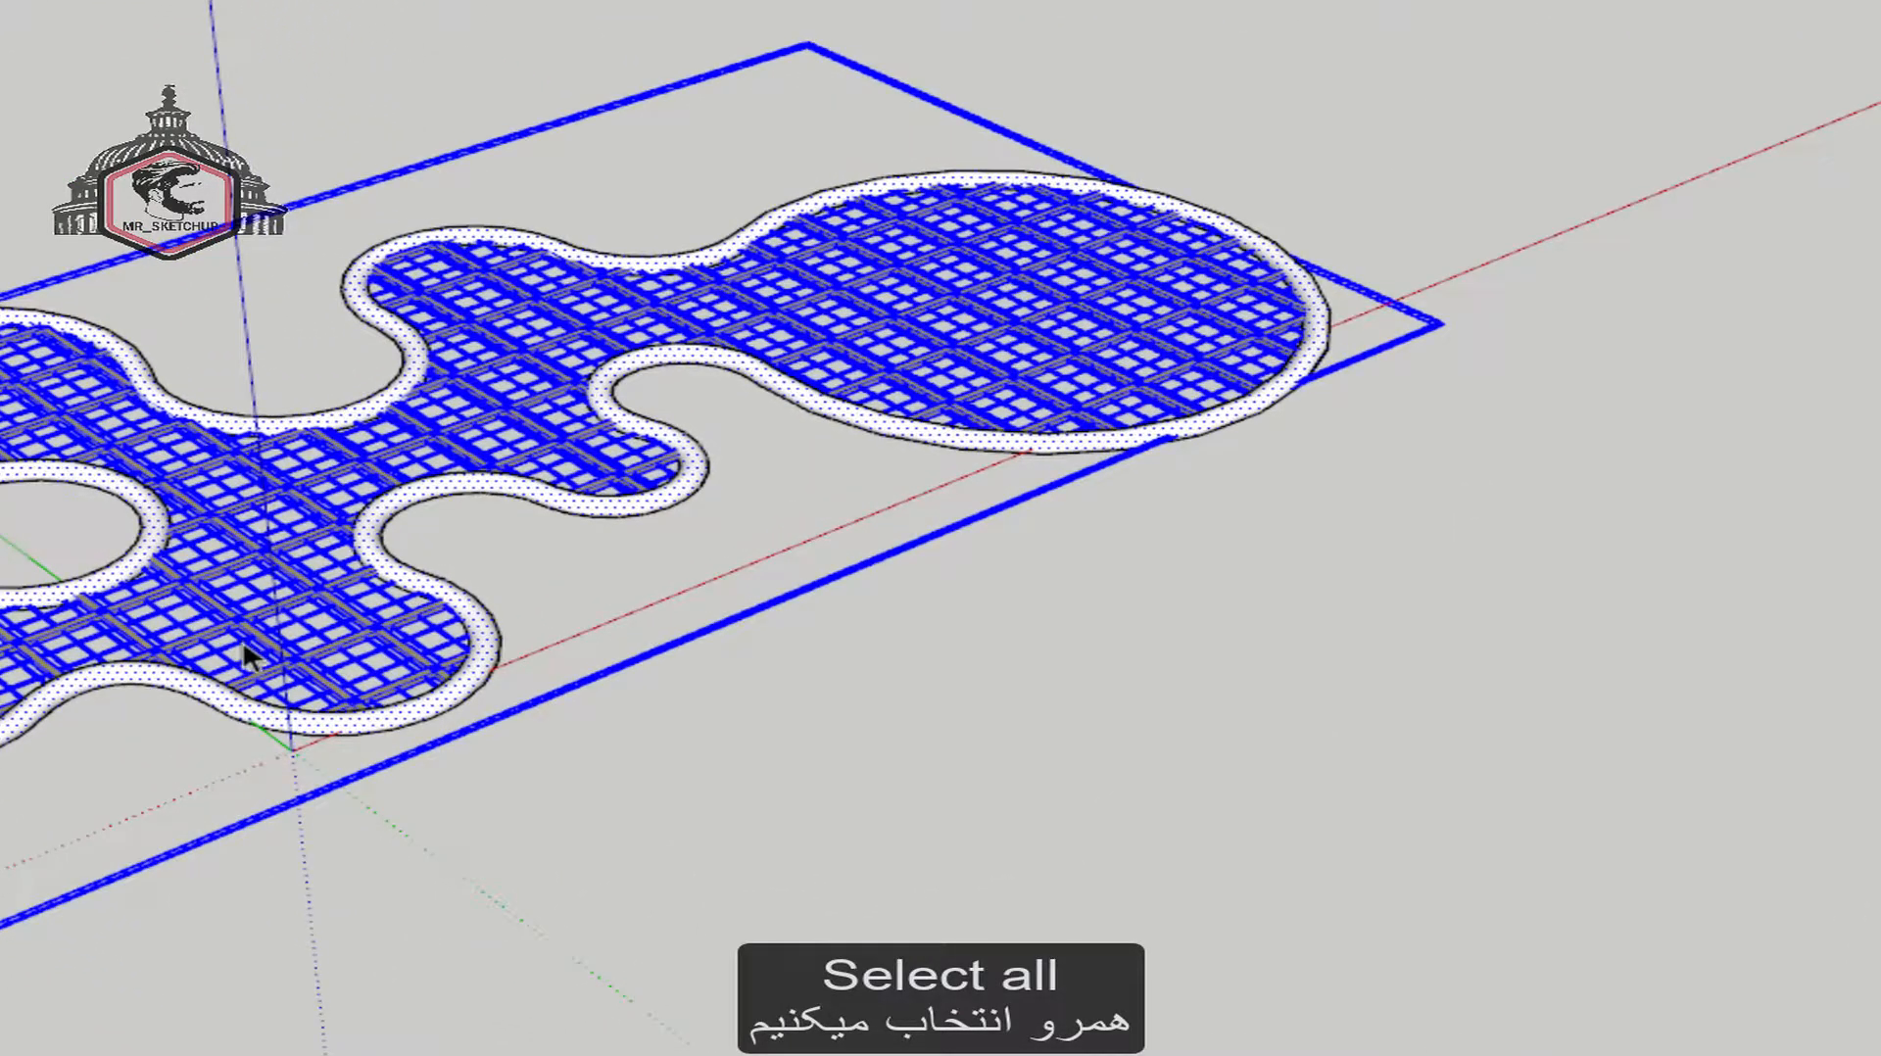
{"action": "right_click", "coordinate": [240, 441]}
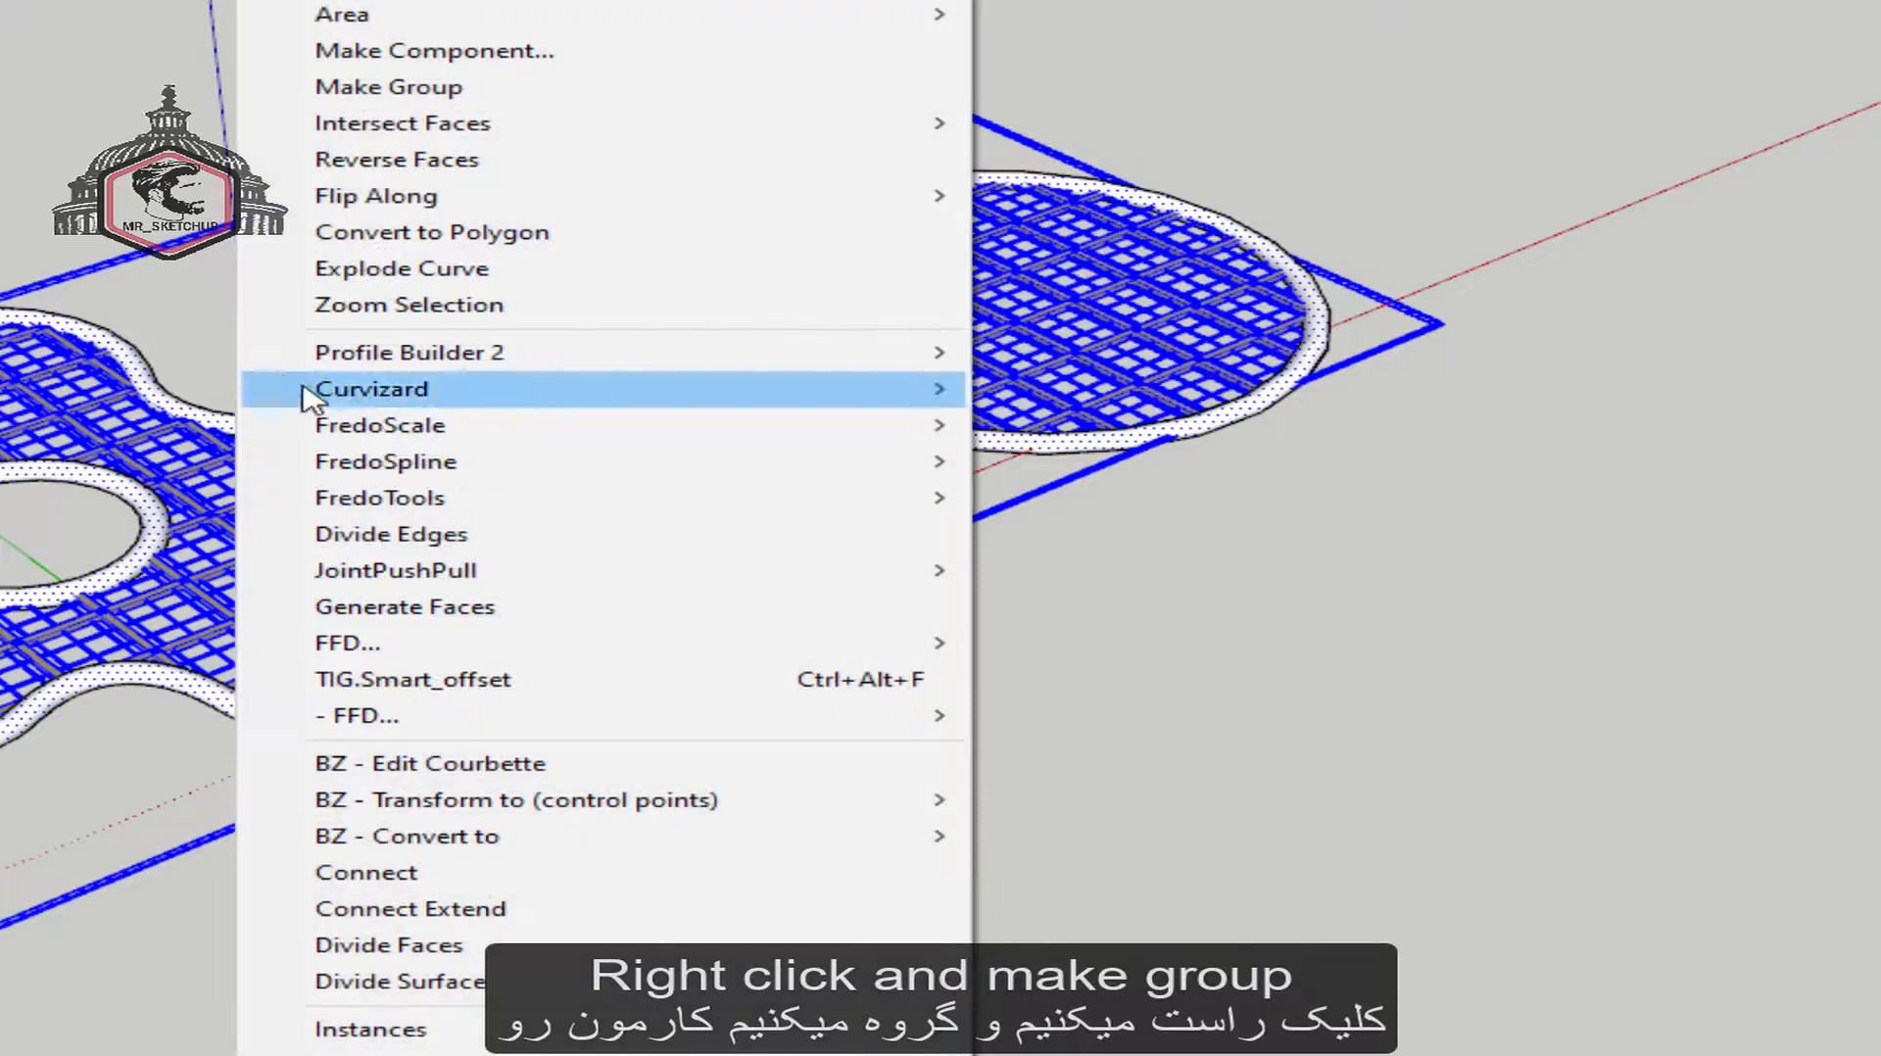
{"action": "left_click", "coordinate": [578, 95]}
Move the combined border and grid group 5 m up along the blue axis from the origin and deselect it
{"action": "middle_click_drag", "start_coordinate": [720, 490], "coordinate": [747, 453]}
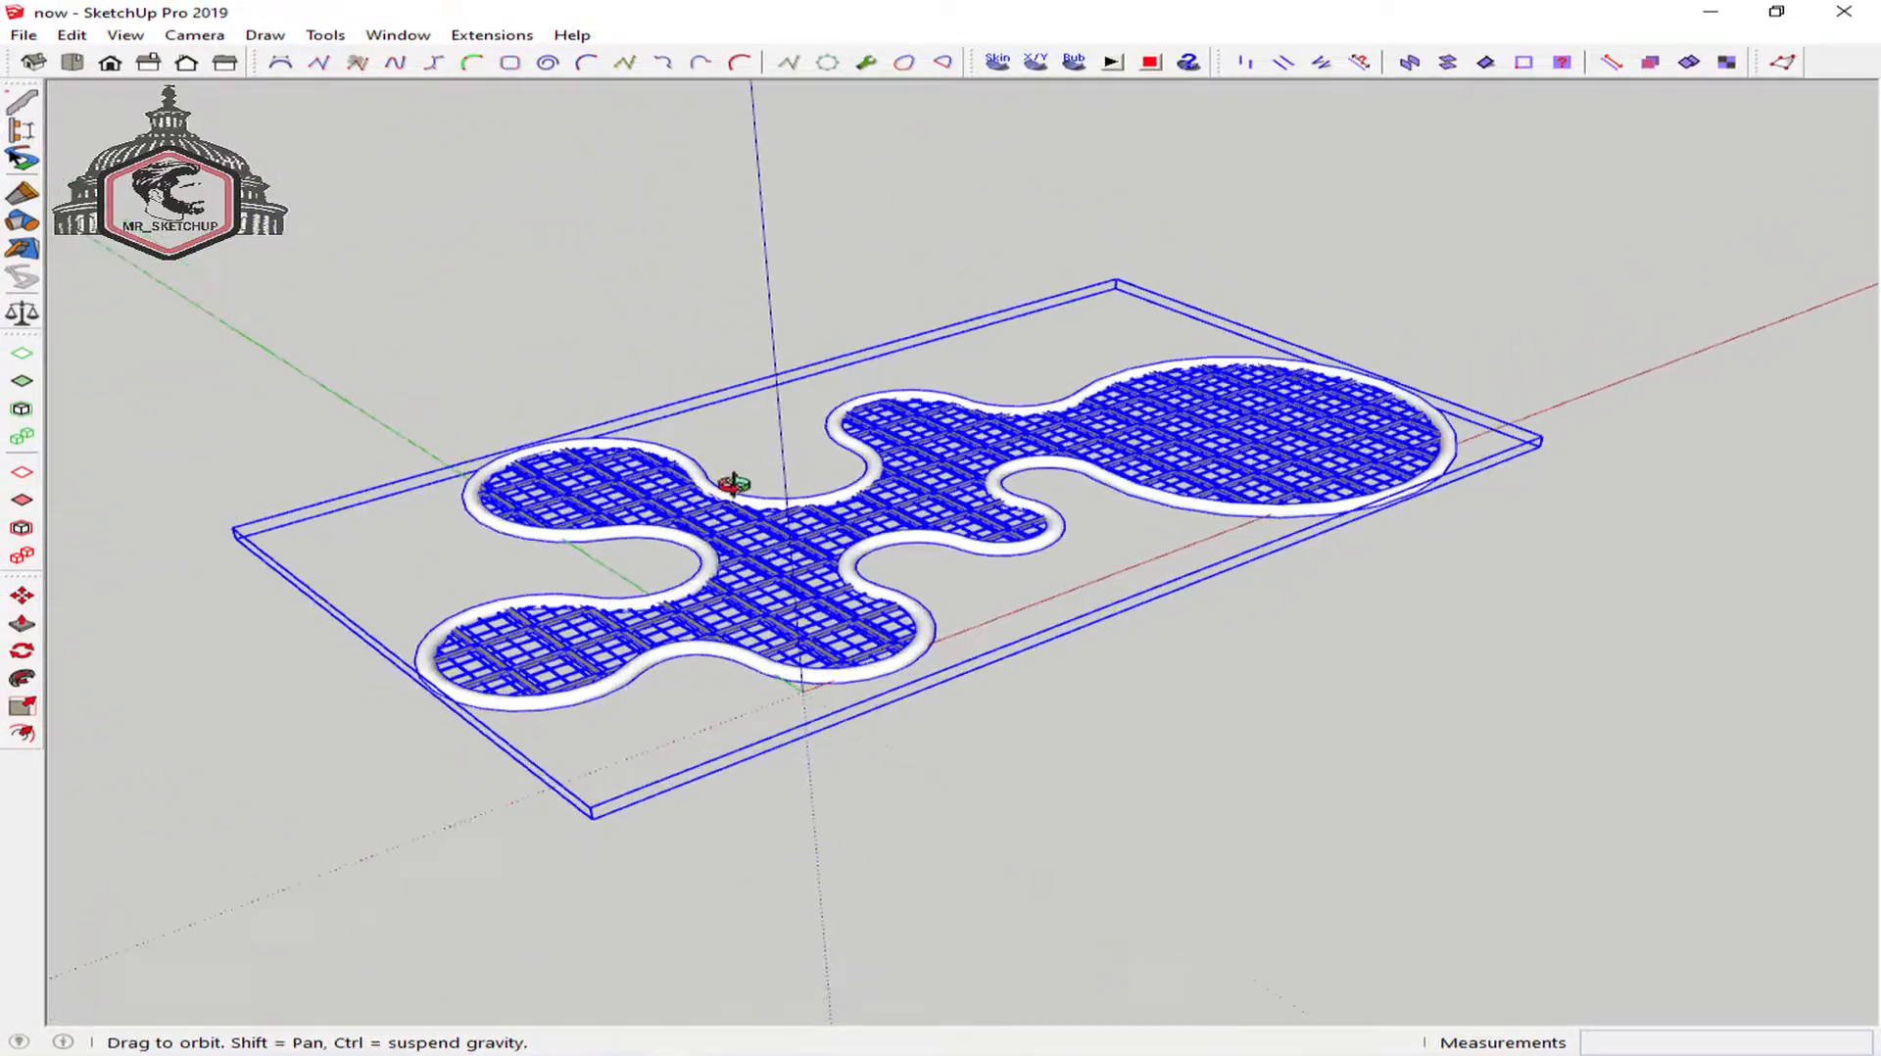
{"action": "scroll", "coordinate": [807, 716], "scroll_direction": "up", "scroll_amount": 2}
{"action": "key", "text": "m"}
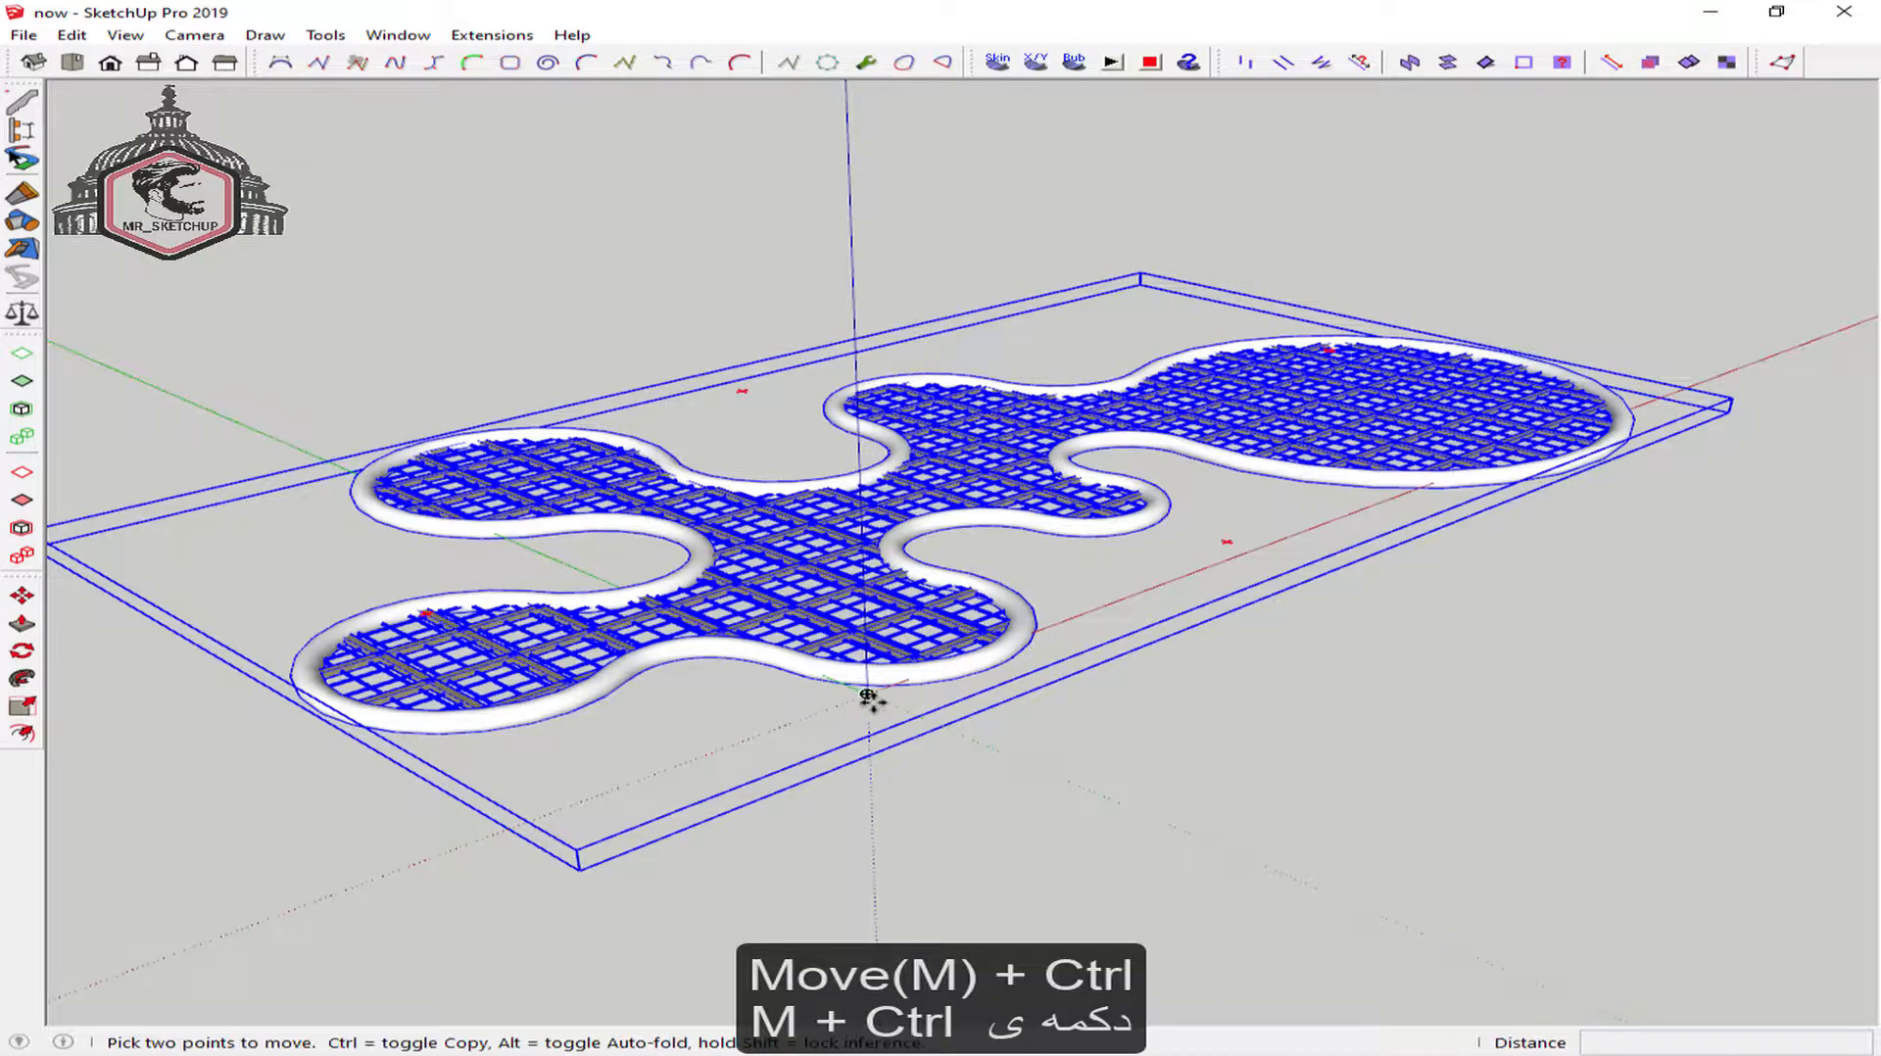
{"action": "left_click", "coordinate": [872, 700]}
{"action": "key", "text": "Up"}
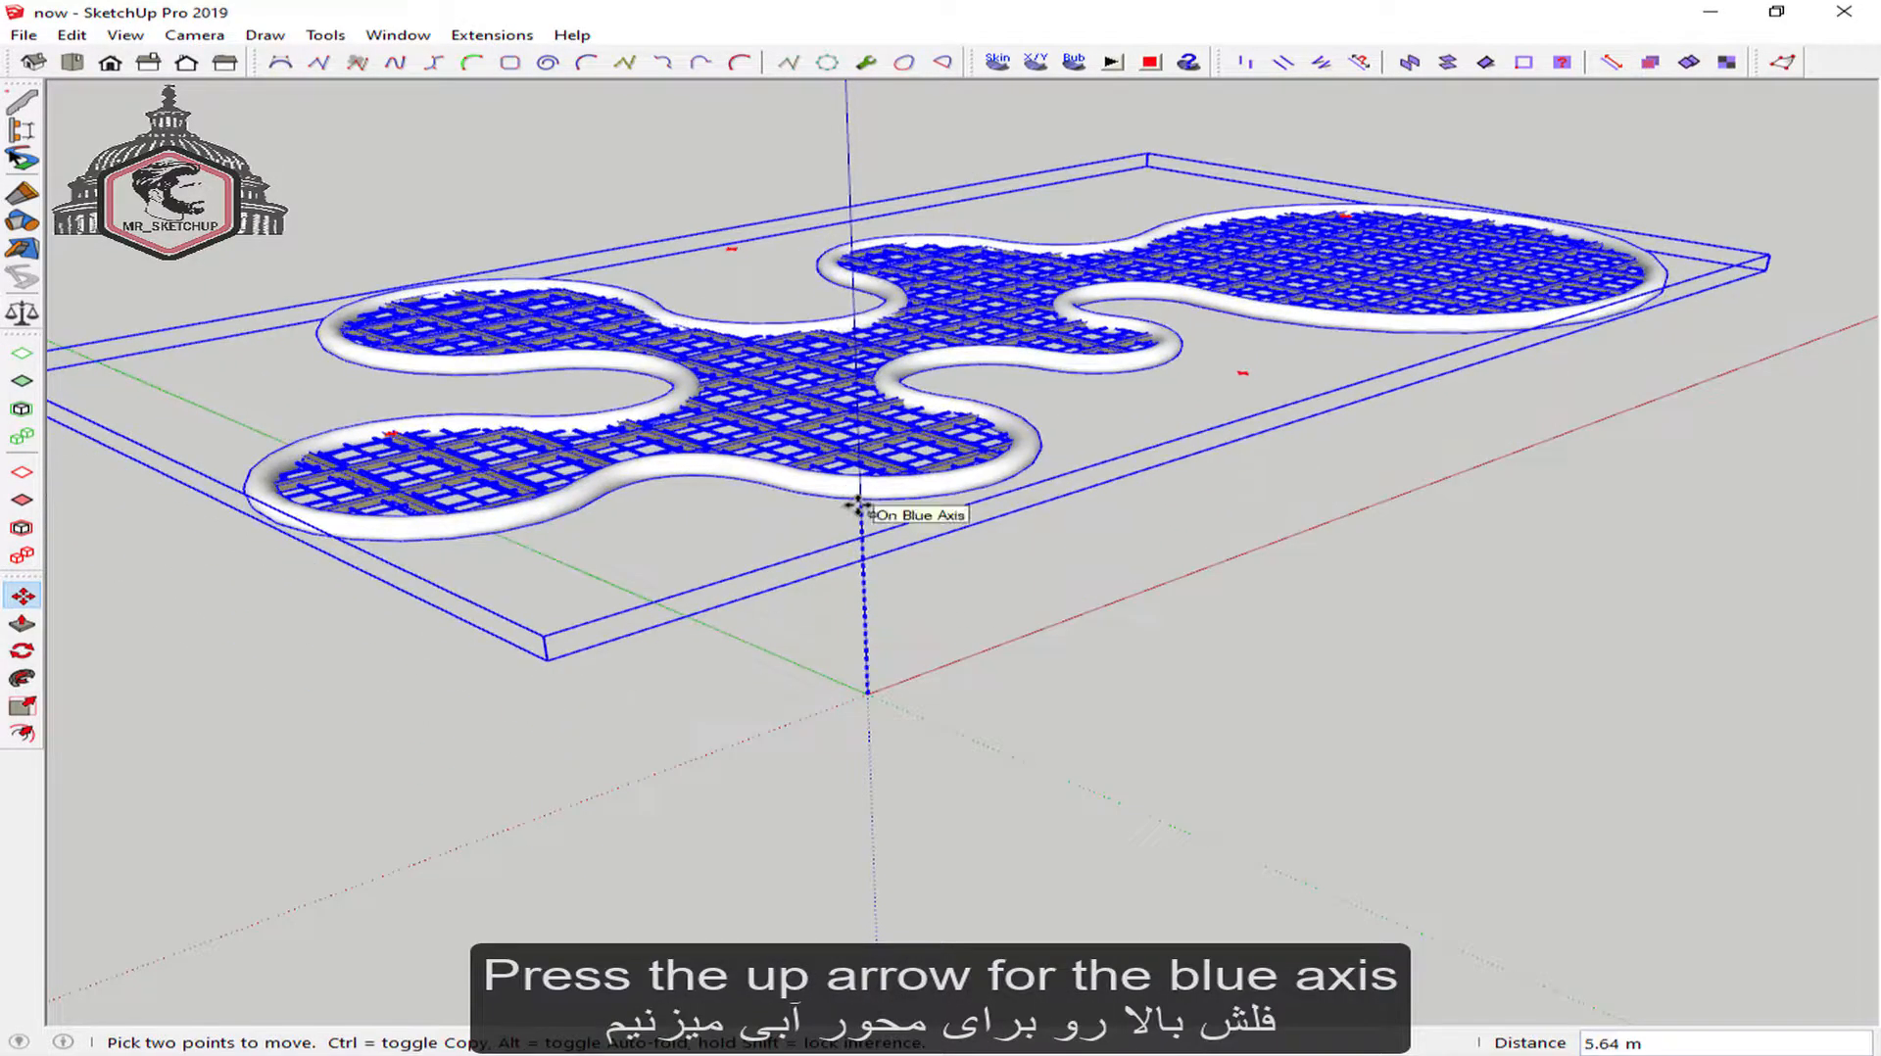
{"action": "key", "text": "Return"}
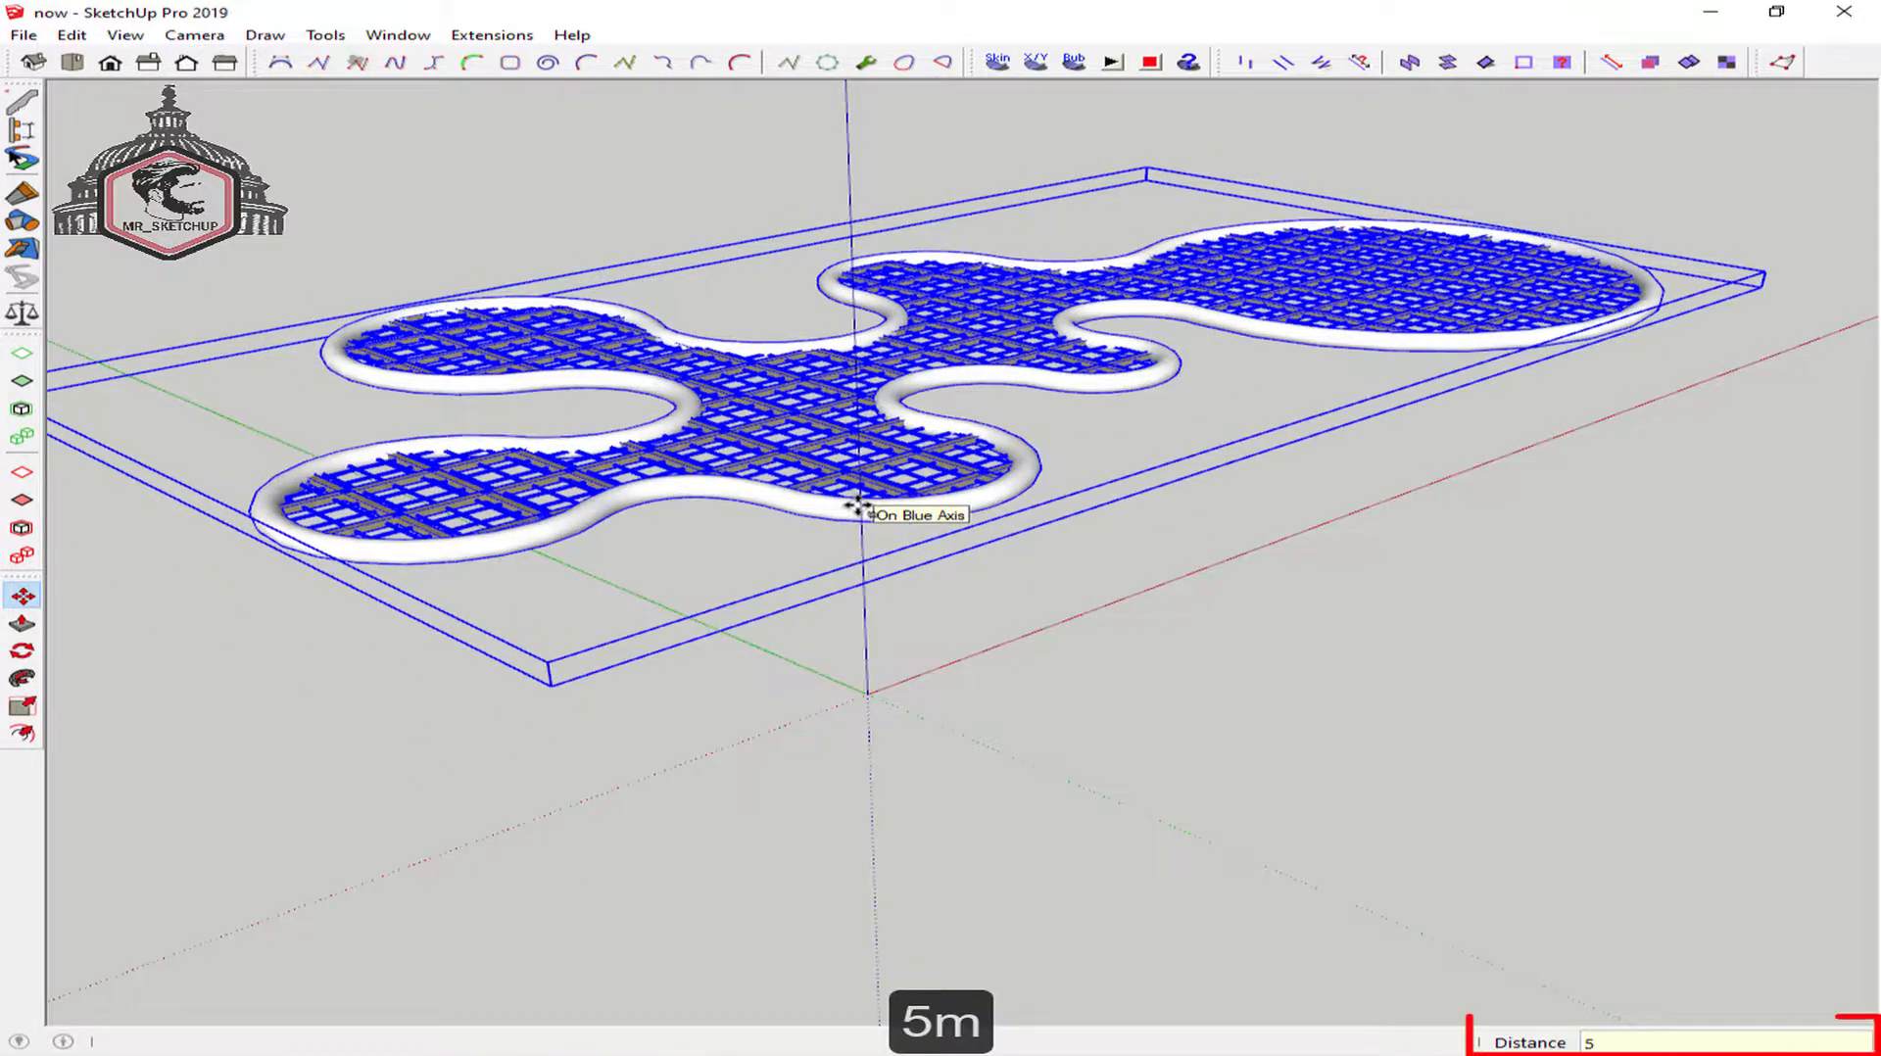
{"action": "key", "text": "space"}
{"action": "scroll", "coordinate": [701, 372], "scroll_direction": "down", "scroll_amount": 1}
{"action": "left_click", "coordinate": [361, 224]}
Turn off the display of edges and profiles in the edge style to lighten the workspace
{"action": "middle_click_drag", "start_coordinate": [550, 291], "coordinate": [121, 379]}
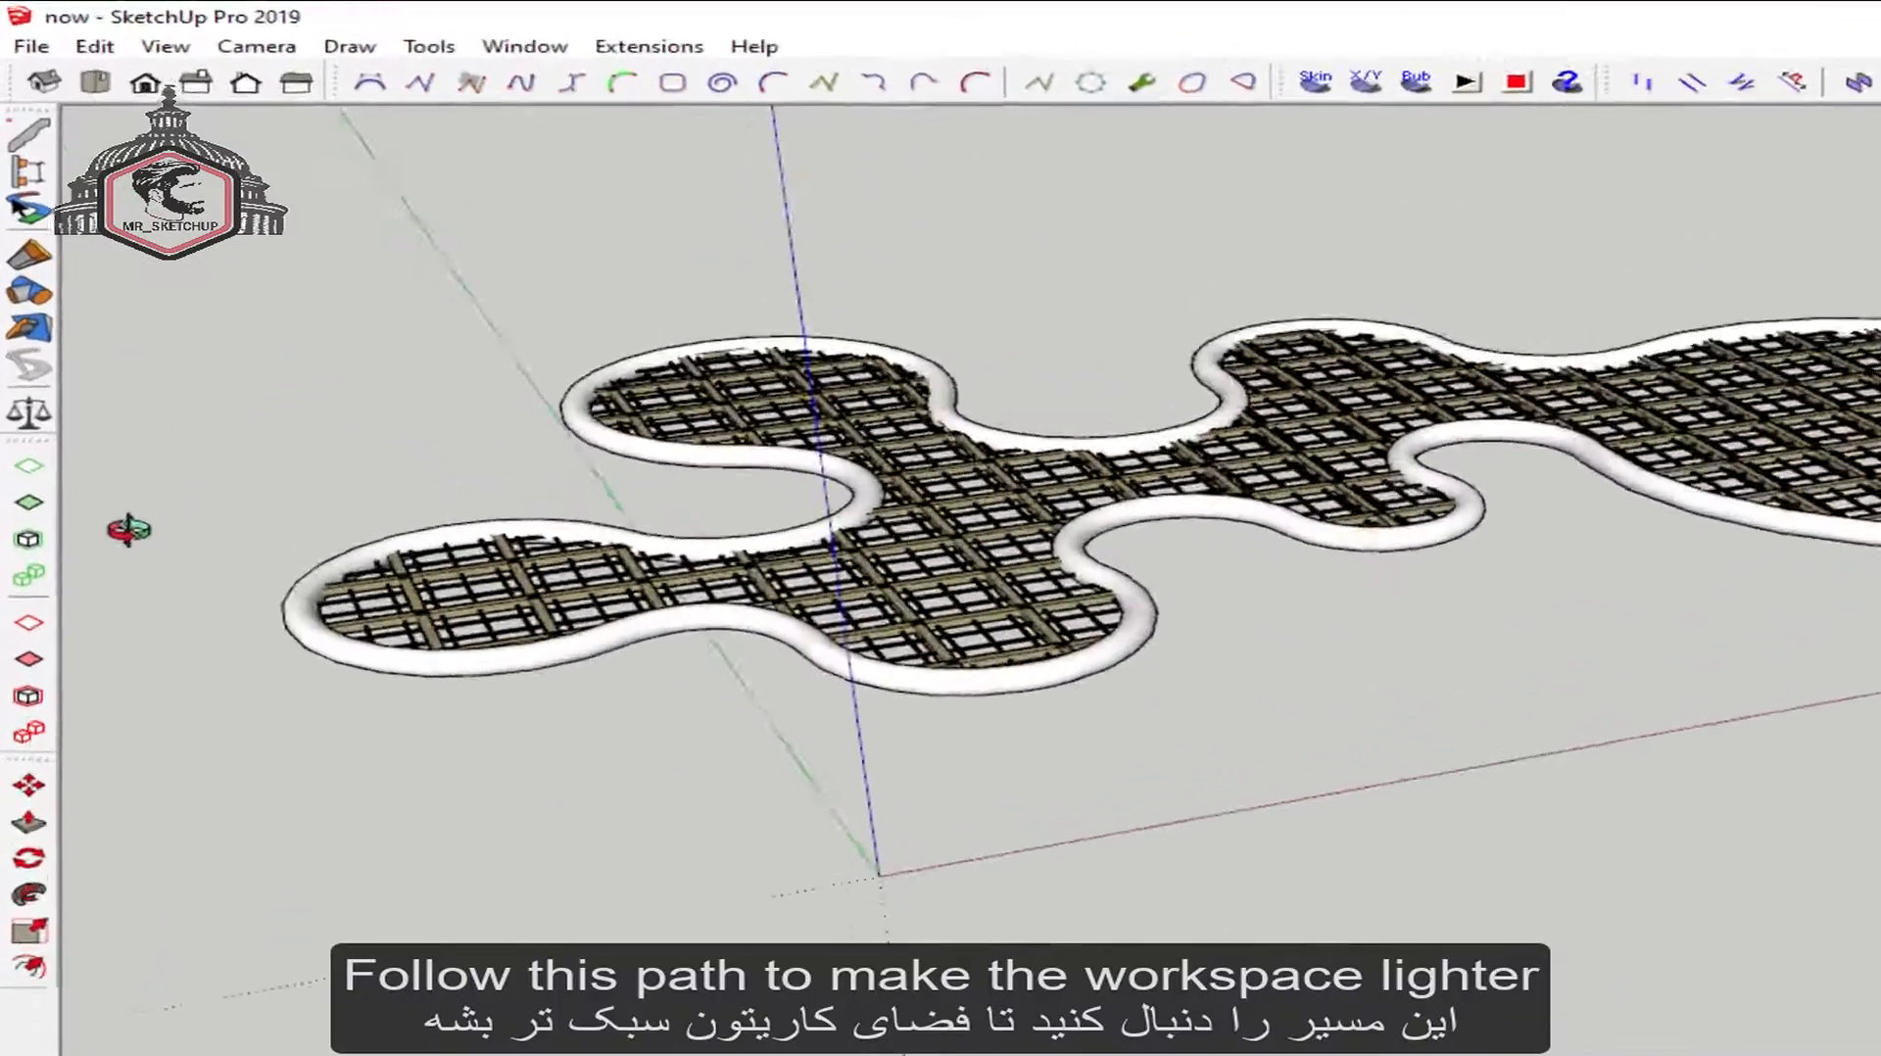
{"action": "middle_click_drag", "start_coordinate": [158, 492], "coordinate": [74, 573]}
{"action": "left_click", "coordinate": [181, 49]}
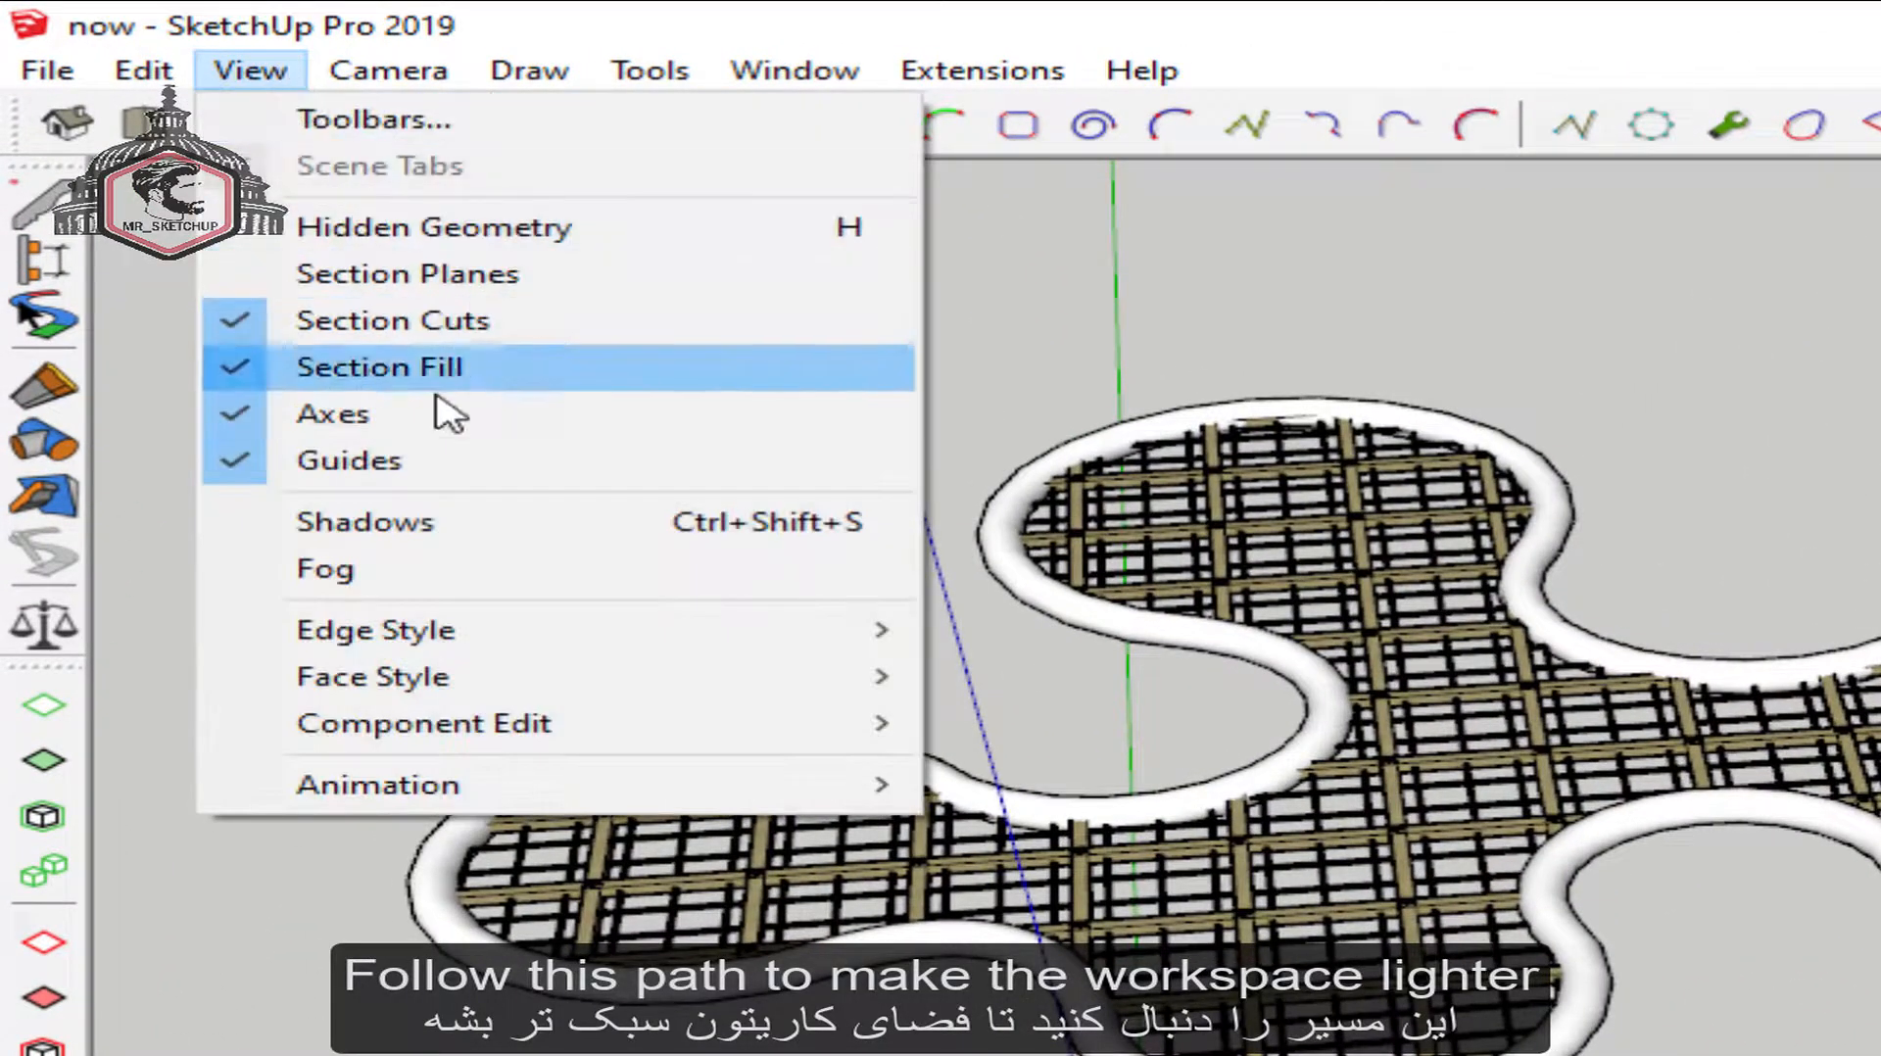
{"action": "mouse_move", "coordinate": [666, 657]}
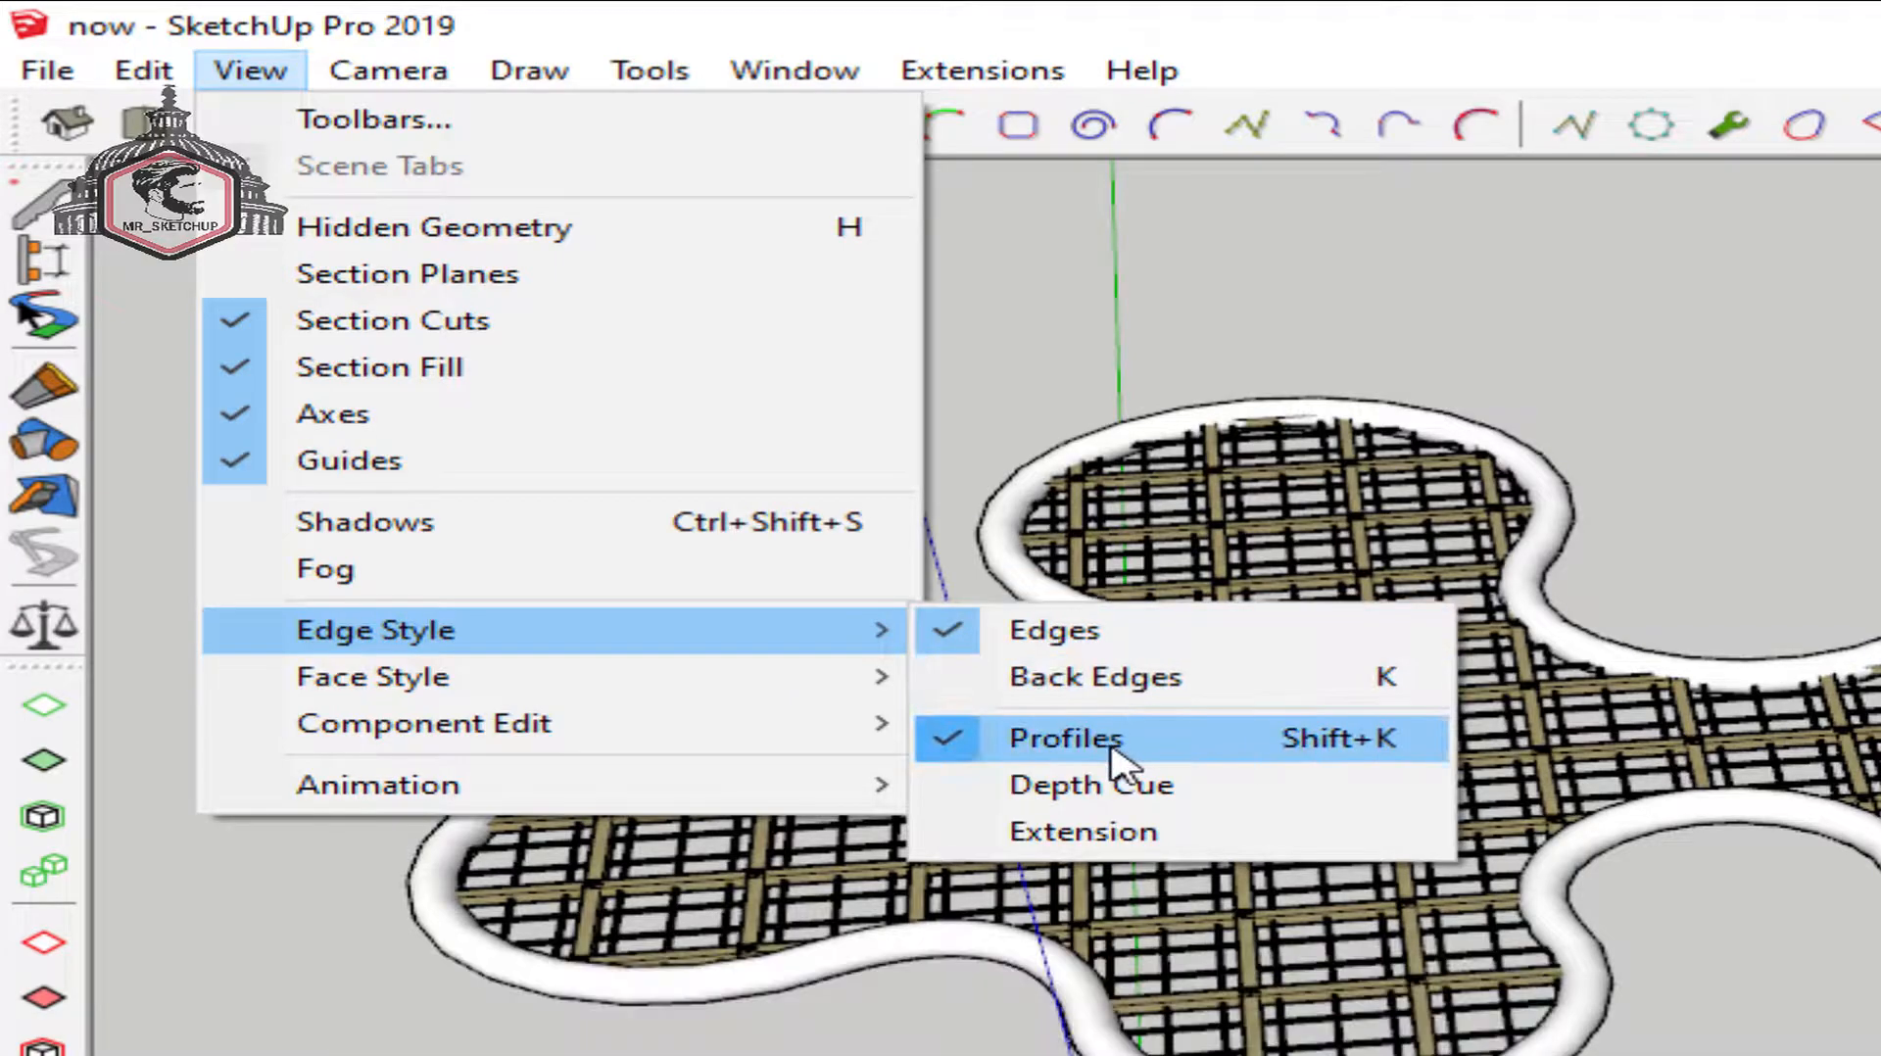
{"action": "left_click", "coordinate": [1147, 650]}
{"action": "middle_click_drag", "start_coordinate": [1212, 742], "coordinate": [1543, 786]}
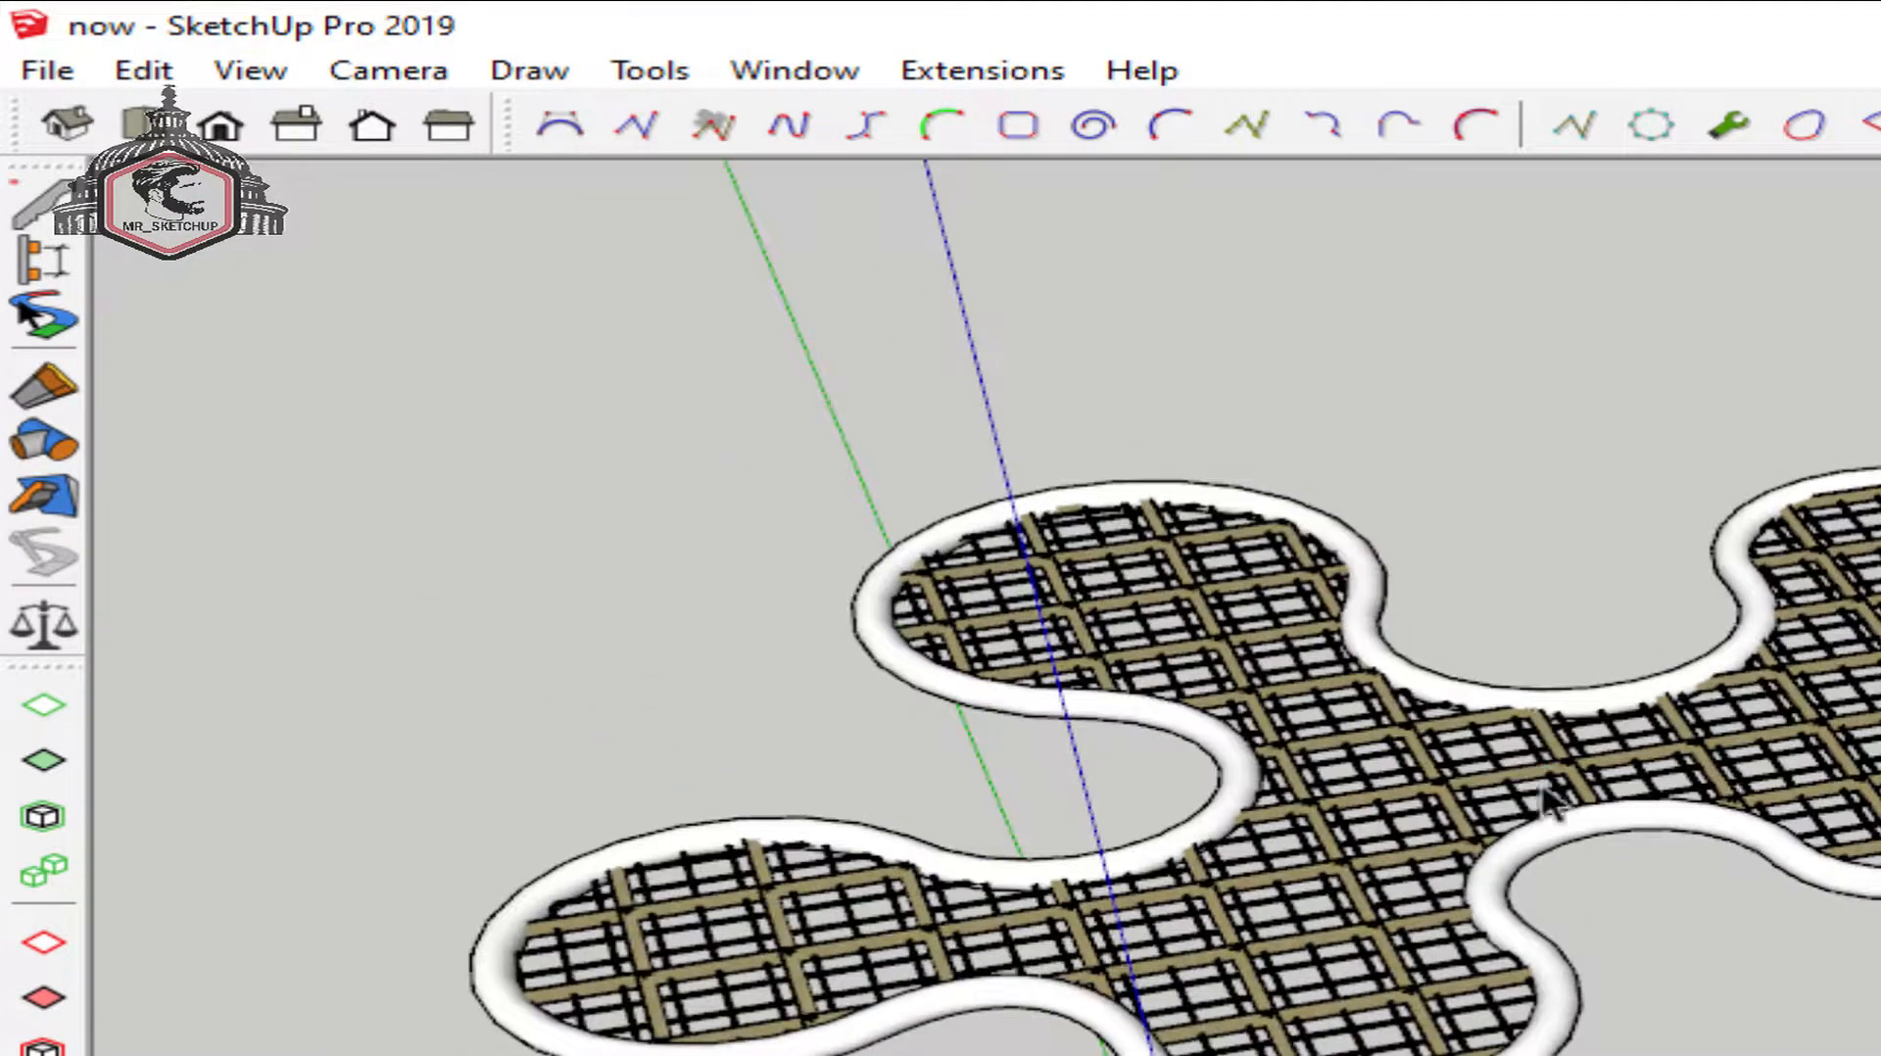
{"action": "left_click", "coordinate": [294, 73]}
{"action": "mouse_move", "coordinate": [661, 633]}
{"action": "left_click", "coordinate": [1062, 744]}
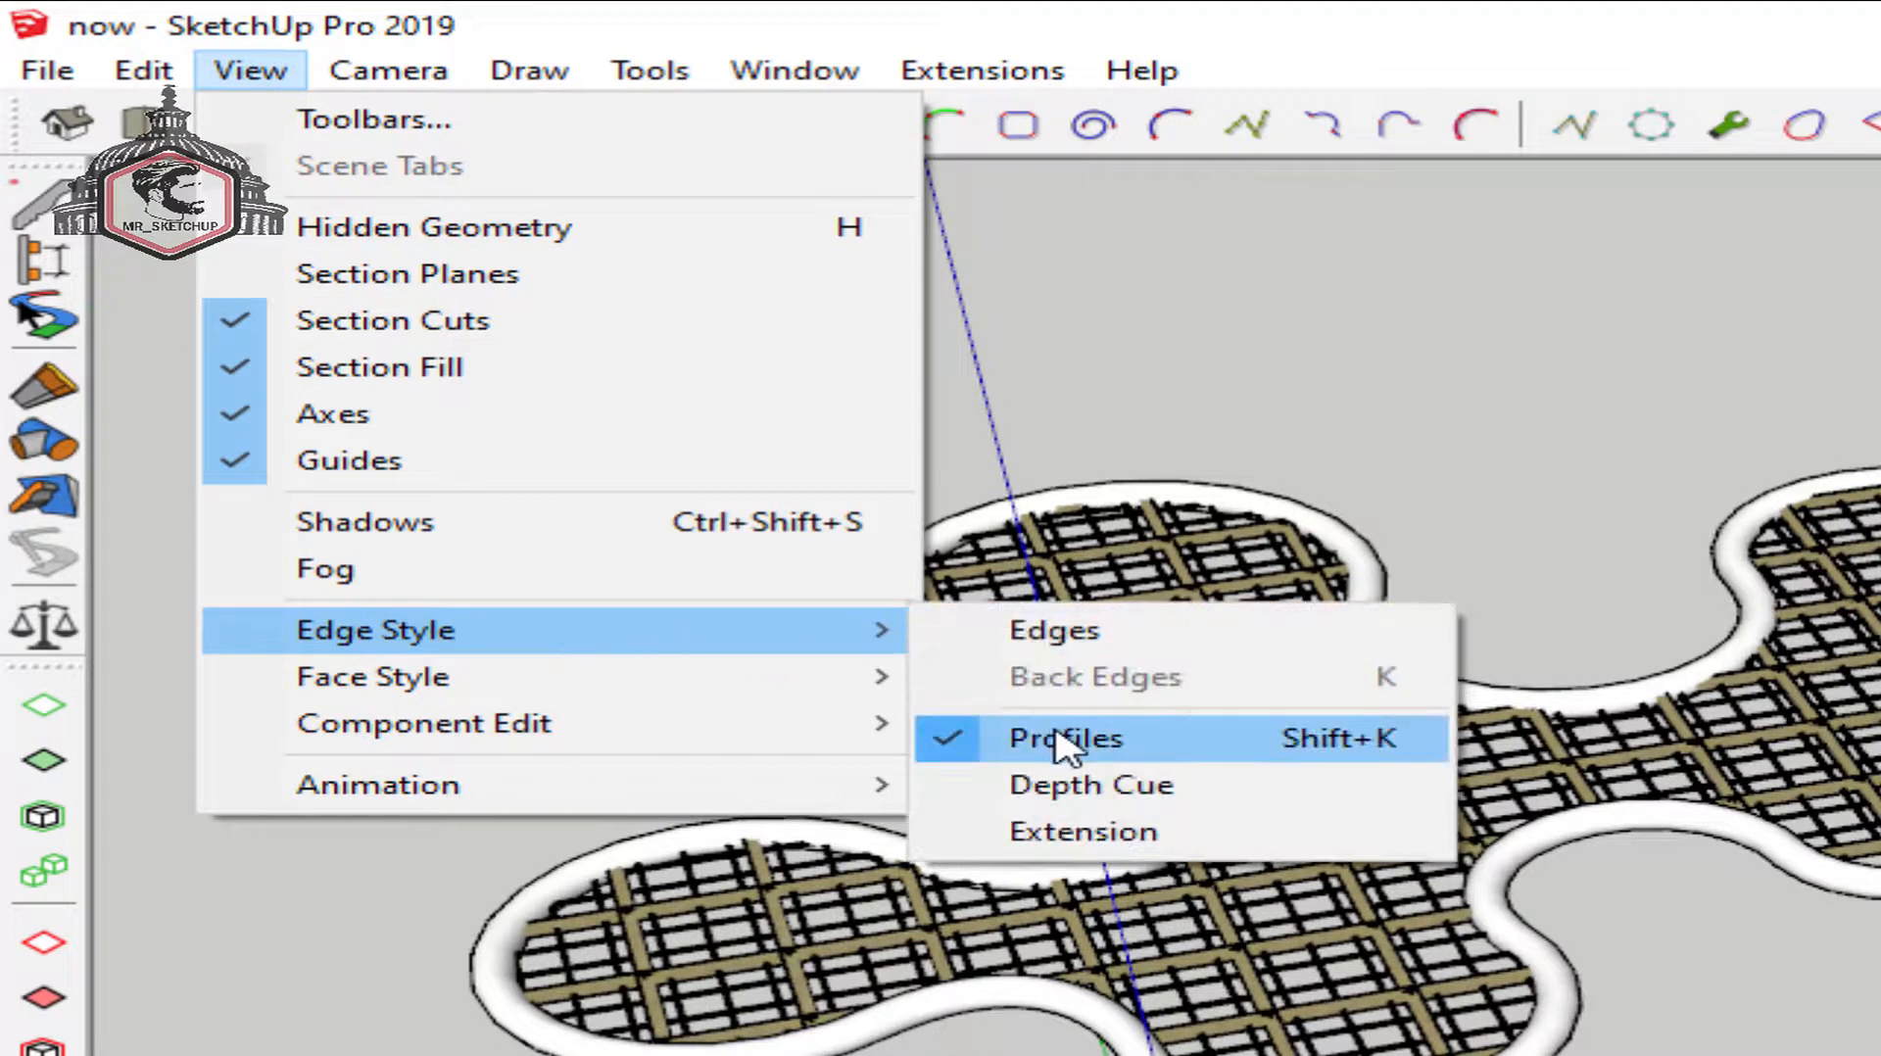
{"action": "middle_click_drag", "start_coordinate": [1062, 747], "coordinate": [1356, 839]}
{"action": "scroll", "coordinate": [1355, 840], "scroll_direction": "up", "scroll_amount": 6}
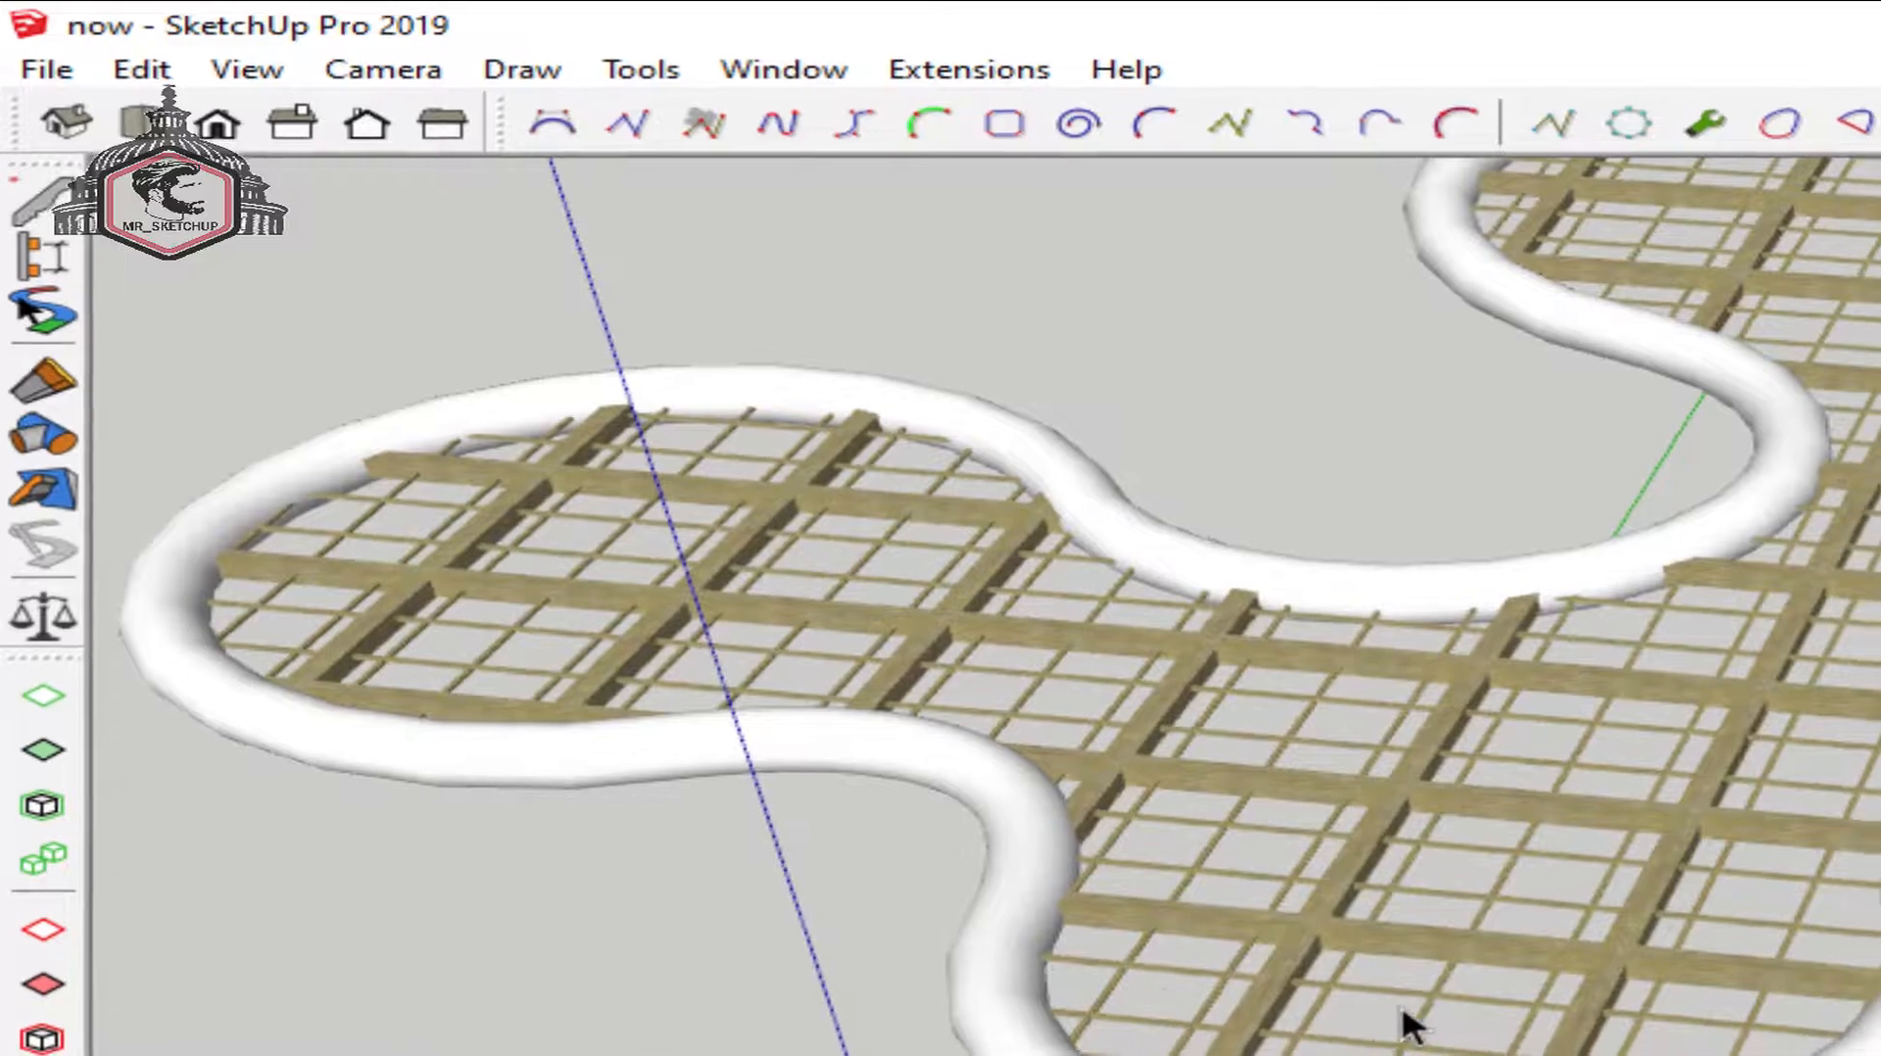
Draw a vertical line about 5.1 m long from a thick grid member near the origin down to ground level
{"action": "key", "text": "l"}
{"action": "scroll", "coordinate": [1431, 839], "scroll_direction": "up", "scroll_amount": 5}
{"action": "mouse_move", "coordinate": [683, 427]}
{"action": "middle_mouse_down"}
{"action": "mouse_move", "coordinate": [593, 599]}
{"action": "mouse_move", "coordinate": [579, 491]}
{"action": "middle_mouse_up"}
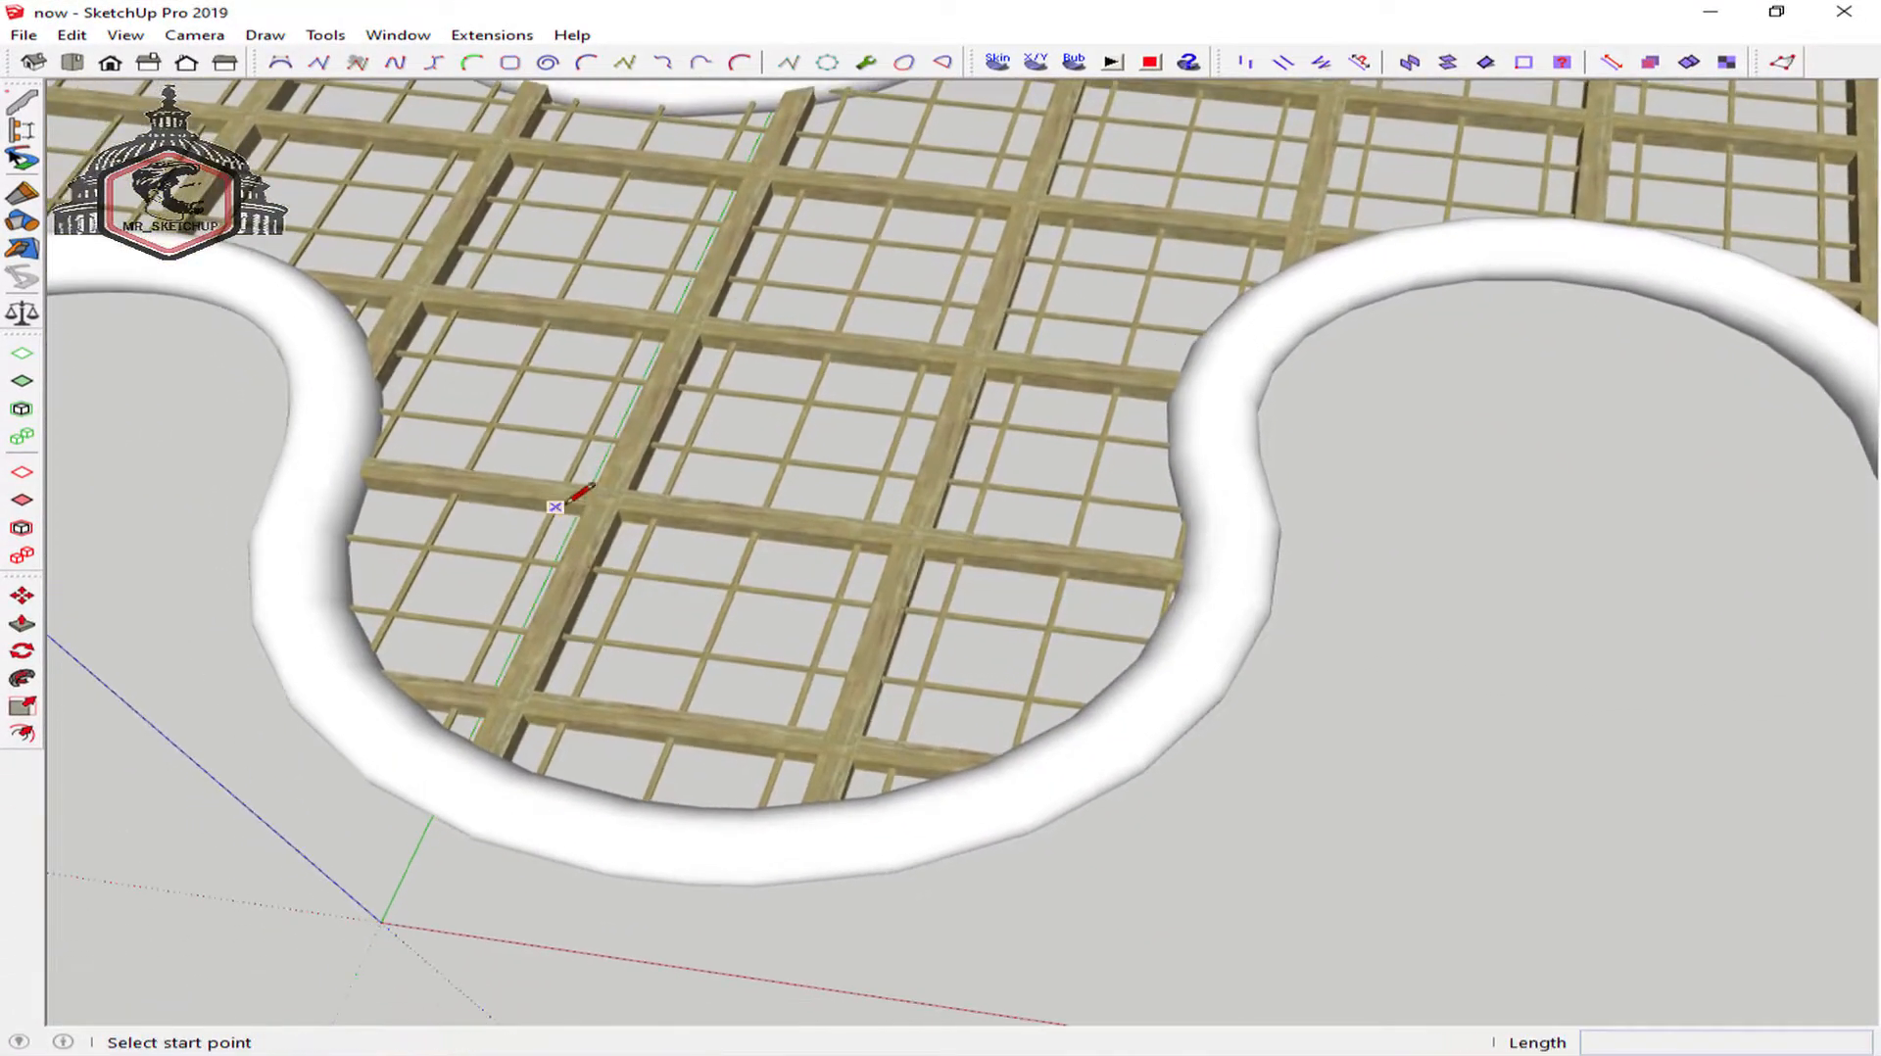
{"action": "scroll", "coordinate": [627, 502], "scroll_direction": "up", "scroll_amount": 5}
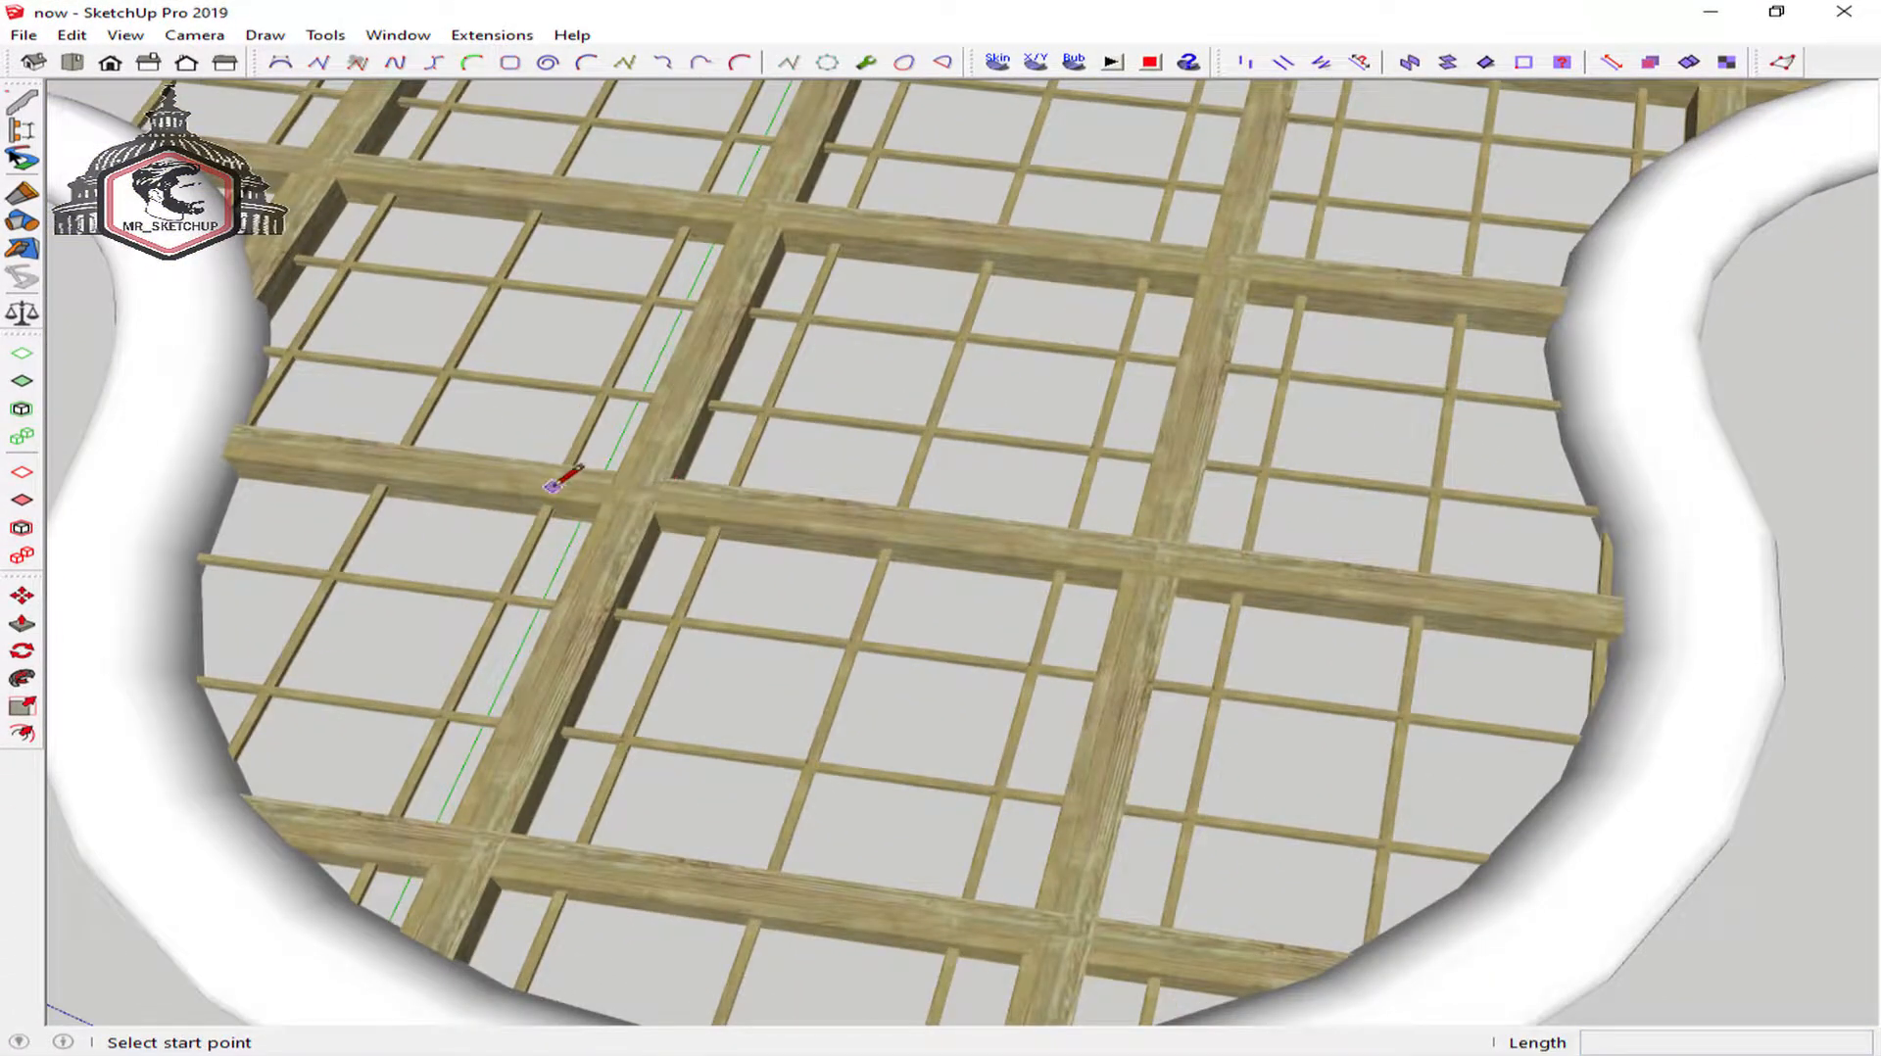
{"action": "left_click", "coordinate": [462, 486]}
{"action": "scroll", "coordinate": [475, 495], "scroll_direction": "down", "scroll_amount": 5}
{"action": "middle_click_drag", "start_coordinate": [483, 513], "coordinate": [504, 434]}
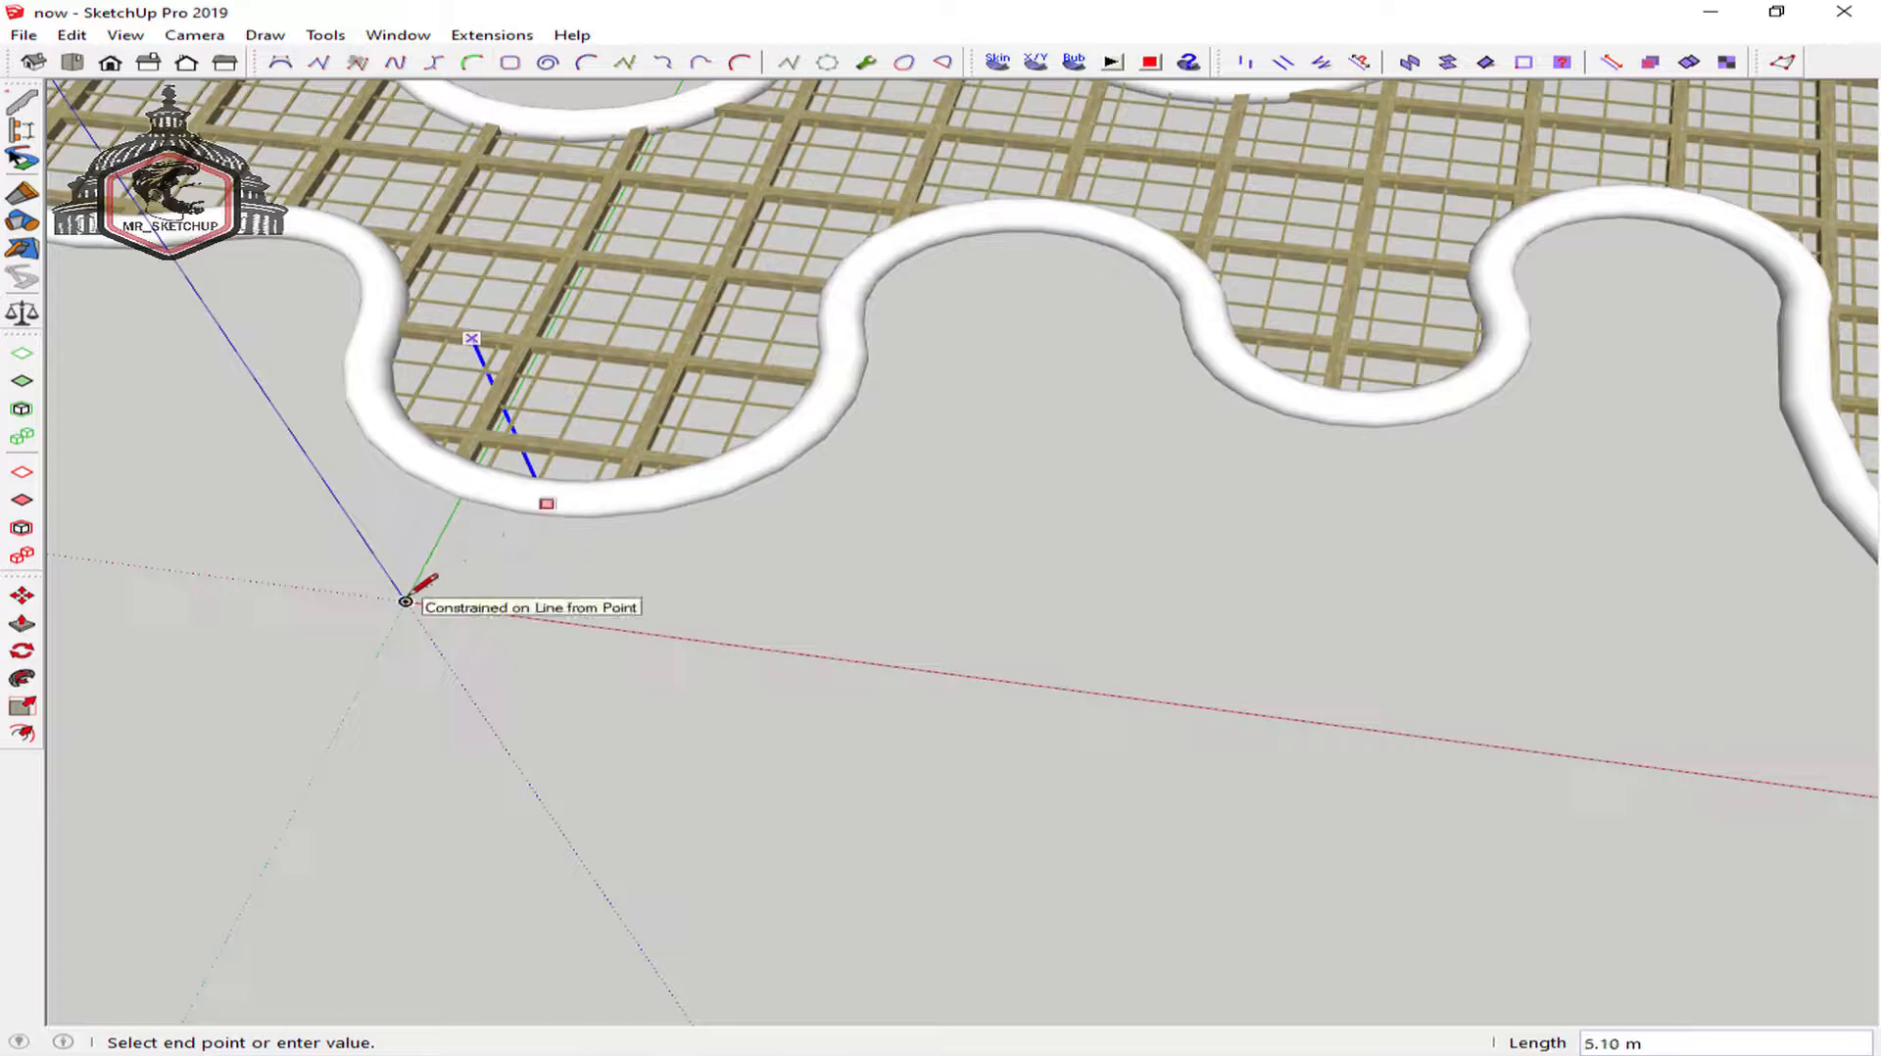
{"action": "scroll", "coordinate": [456, 441], "scroll_direction": "up", "scroll_amount": 3}
{"action": "mouse_move", "coordinate": [476, 423]}
{"action": "middle_mouse_down"}
{"action": "mouse_move", "coordinate": [595, 328]}
{"action": "mouse_move", "coordinate": [676, 298]}
{"action": "middle_mouse_up"}
{"action": "key", "text": "space"}
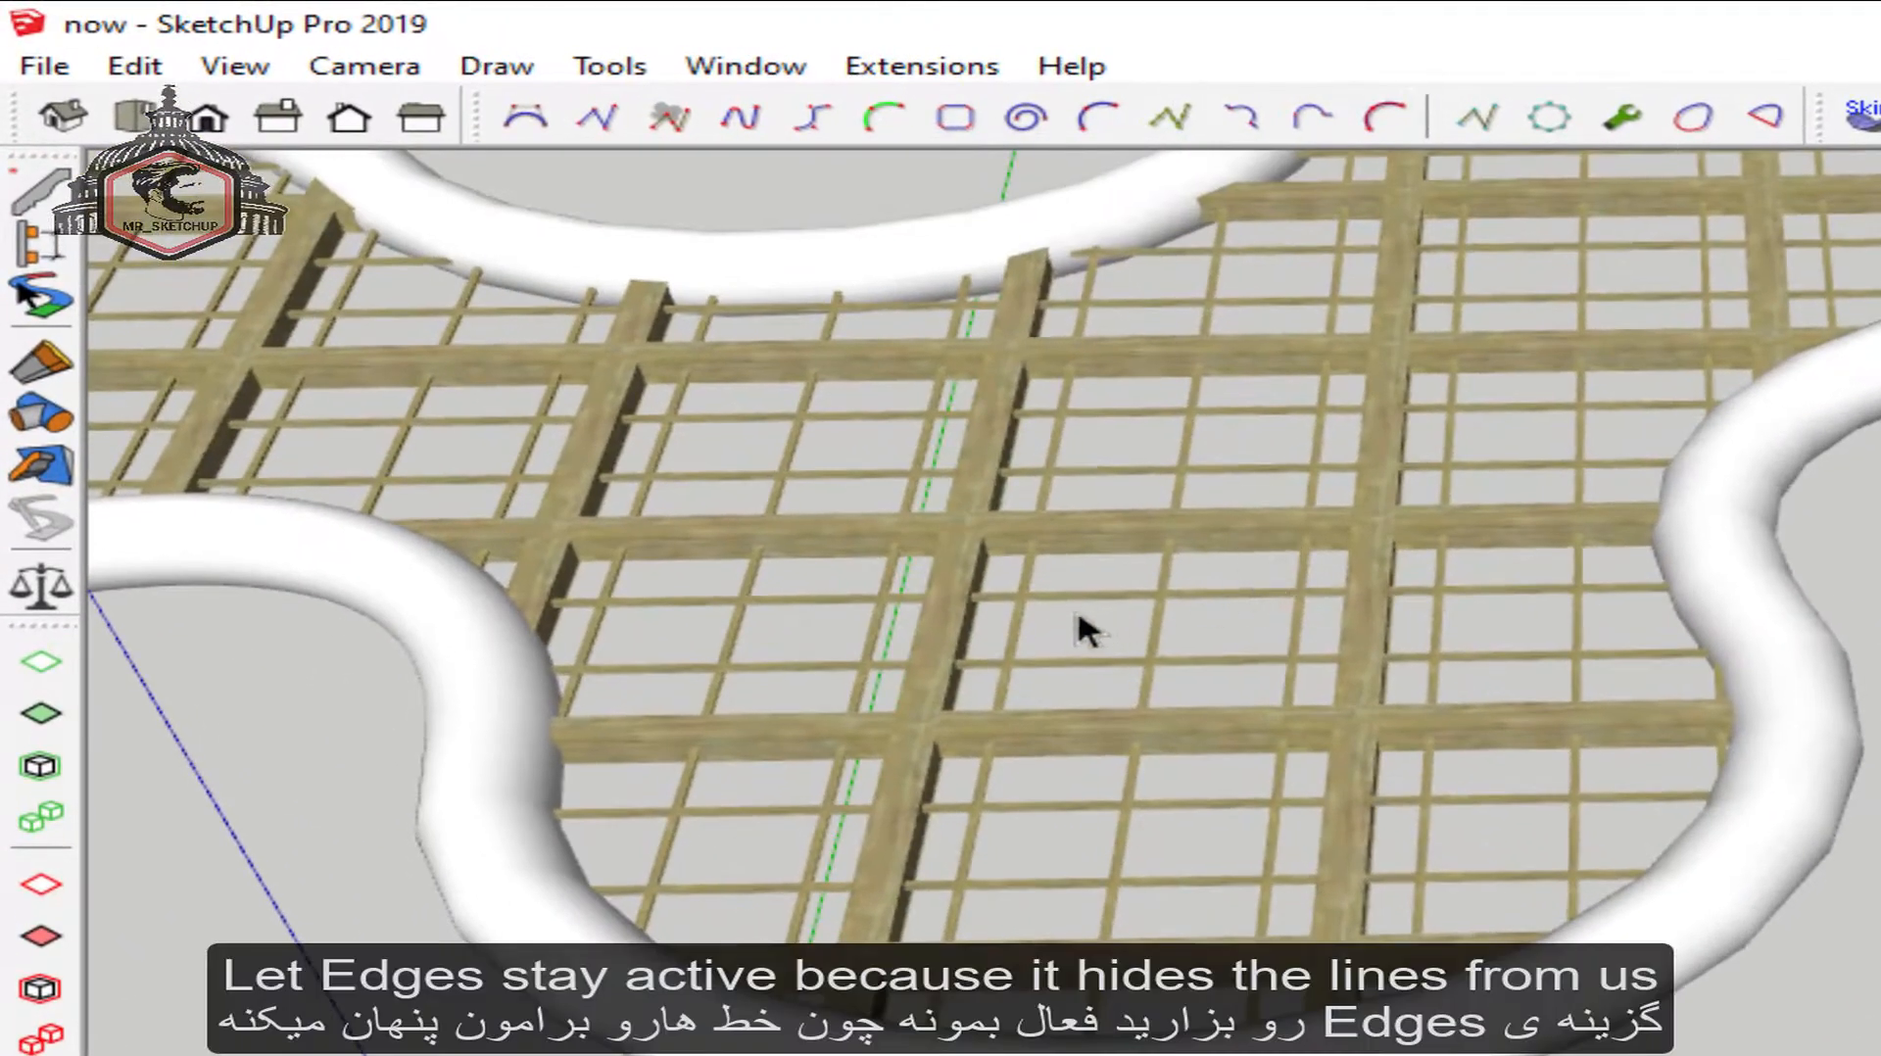
Turn the display of edges back on in the edge style
{"action": "scroll", "coordinate": [583, 323], "scroll_direction": "down", "scroll_amount": 1}
{"action": "left_click", "coordinate": [257, 71]}
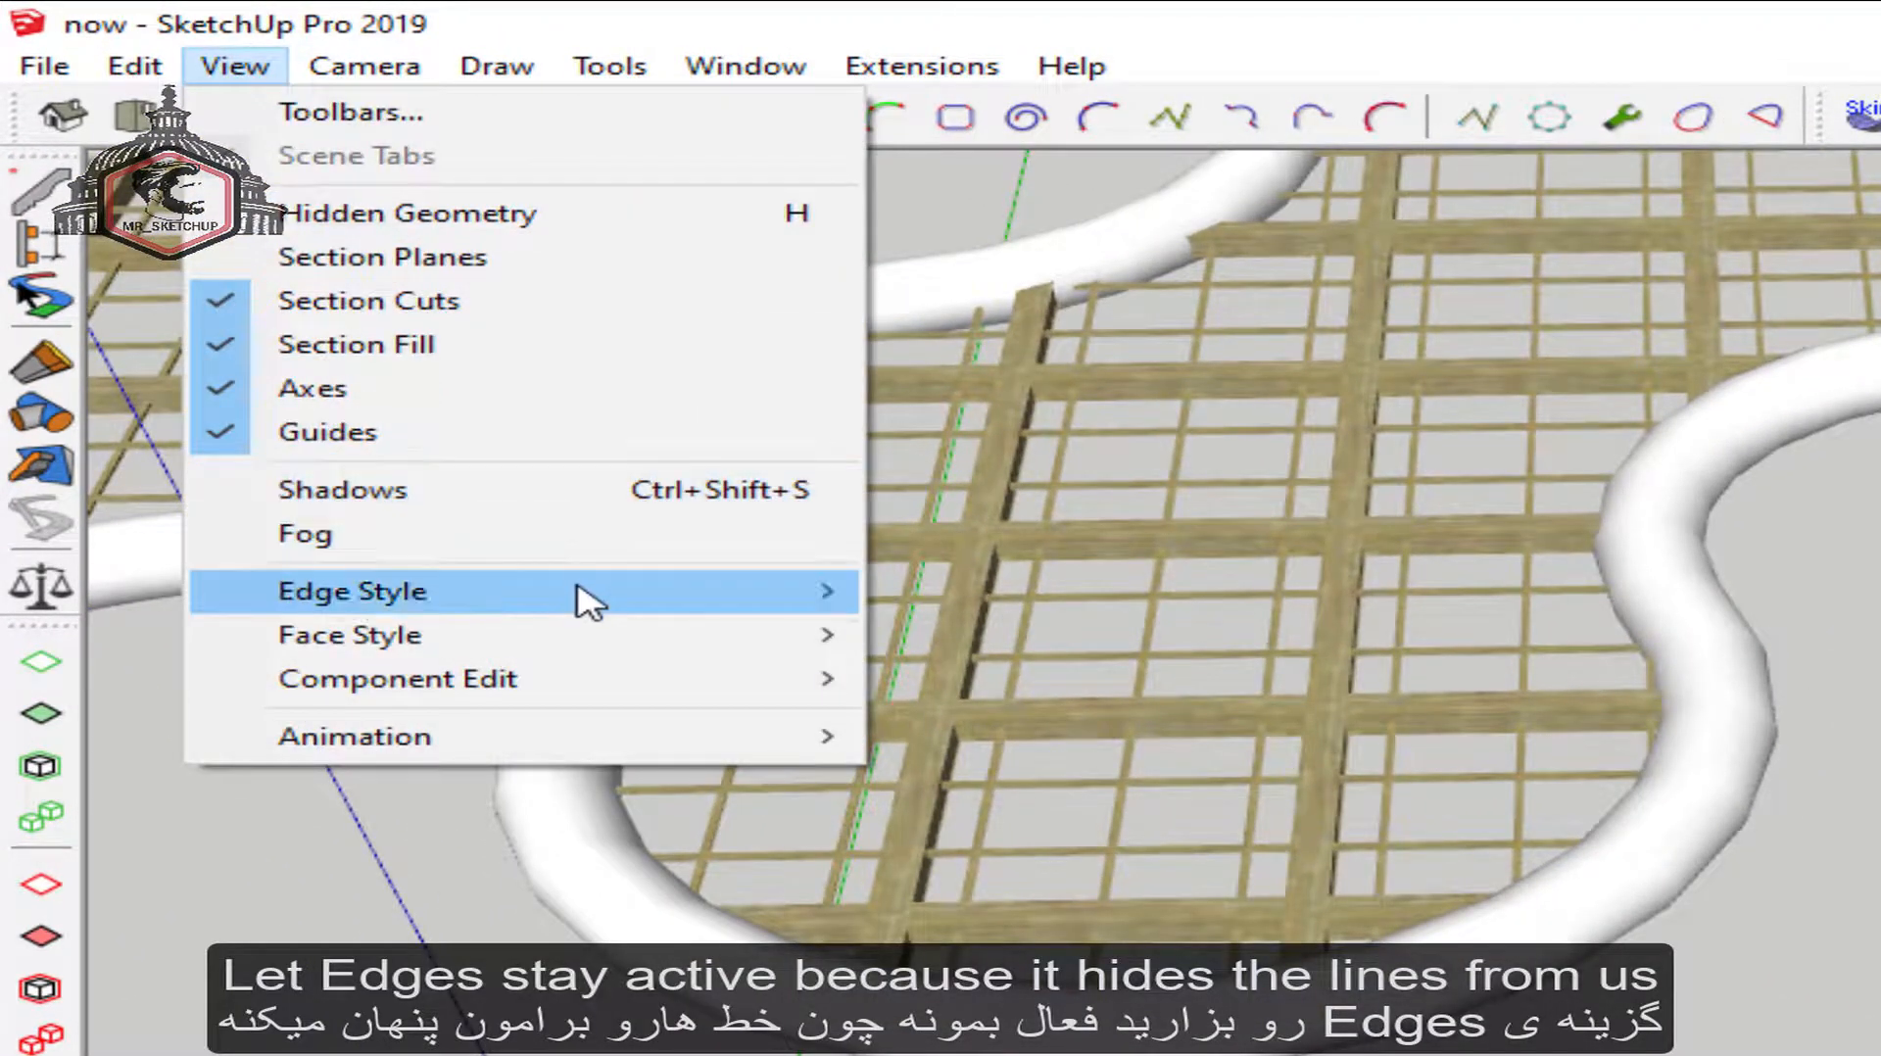
{"action": "mouse_move", "coordinate": [584, 595]}
{"action": "left_click", "coordinate": [968, 592]}
Select the vertical line and copy it 2.75 m along the red axis onto the same thick grid member
{"action": "left_click", "coordinate": [508, 602]}
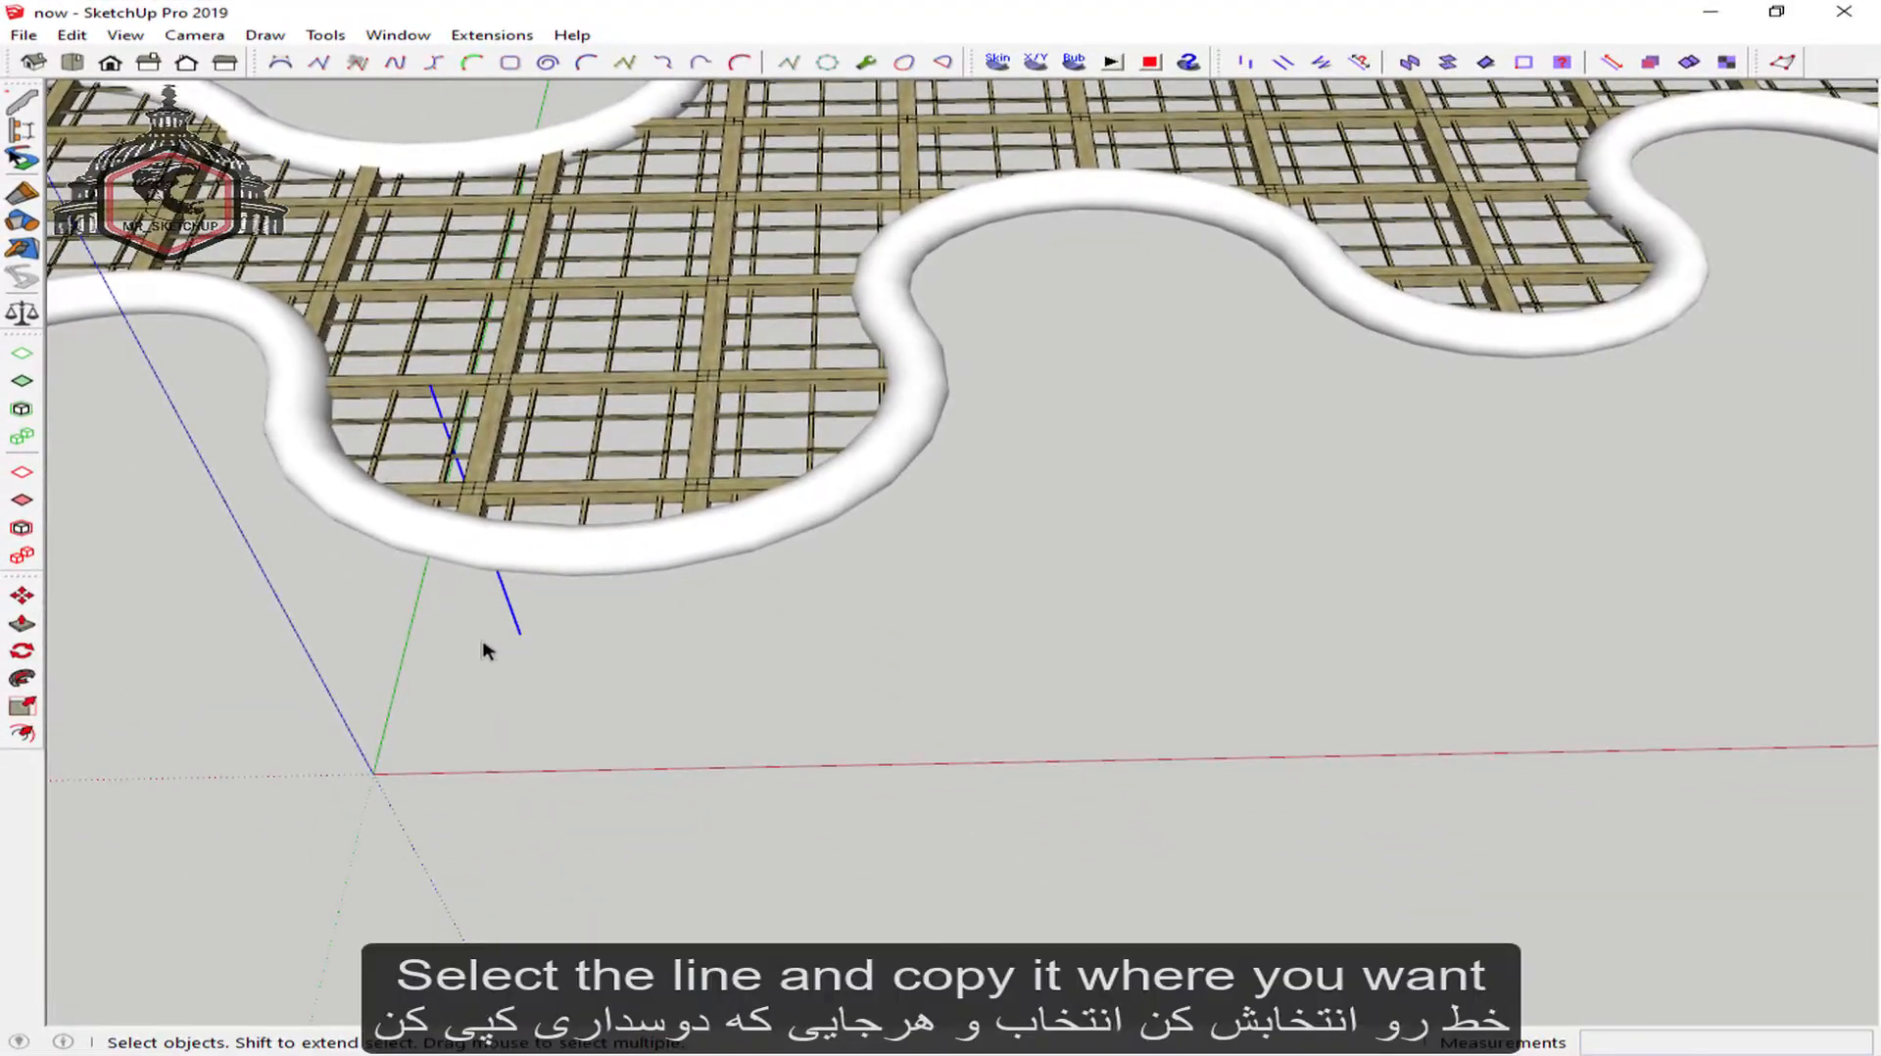
{"action": "key", "text": "m"}
{"action": "scroll", "coordinate": [428, 384], "scroll_direction": "up", "scroll_amount": 1}
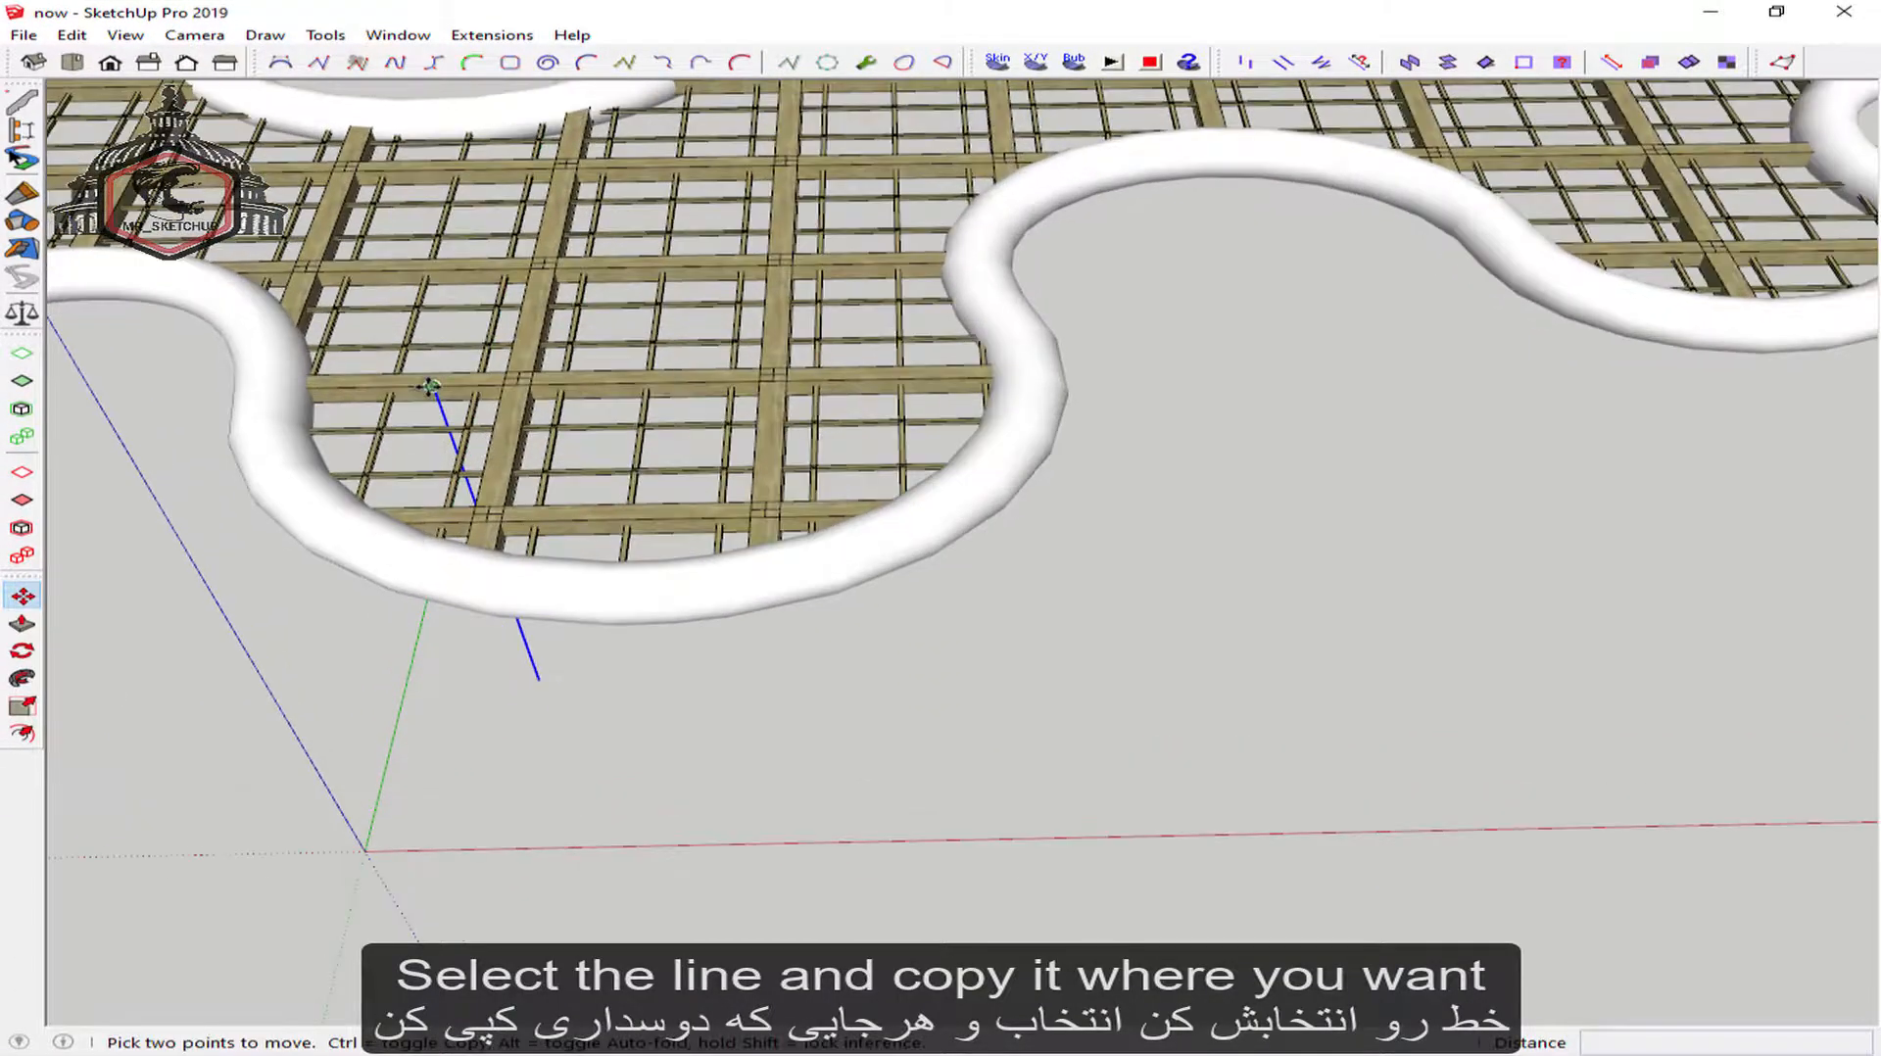
{"action": "left_click", "coordinate": [429, 385]}
{"action": "key", "text": "ctrl"}
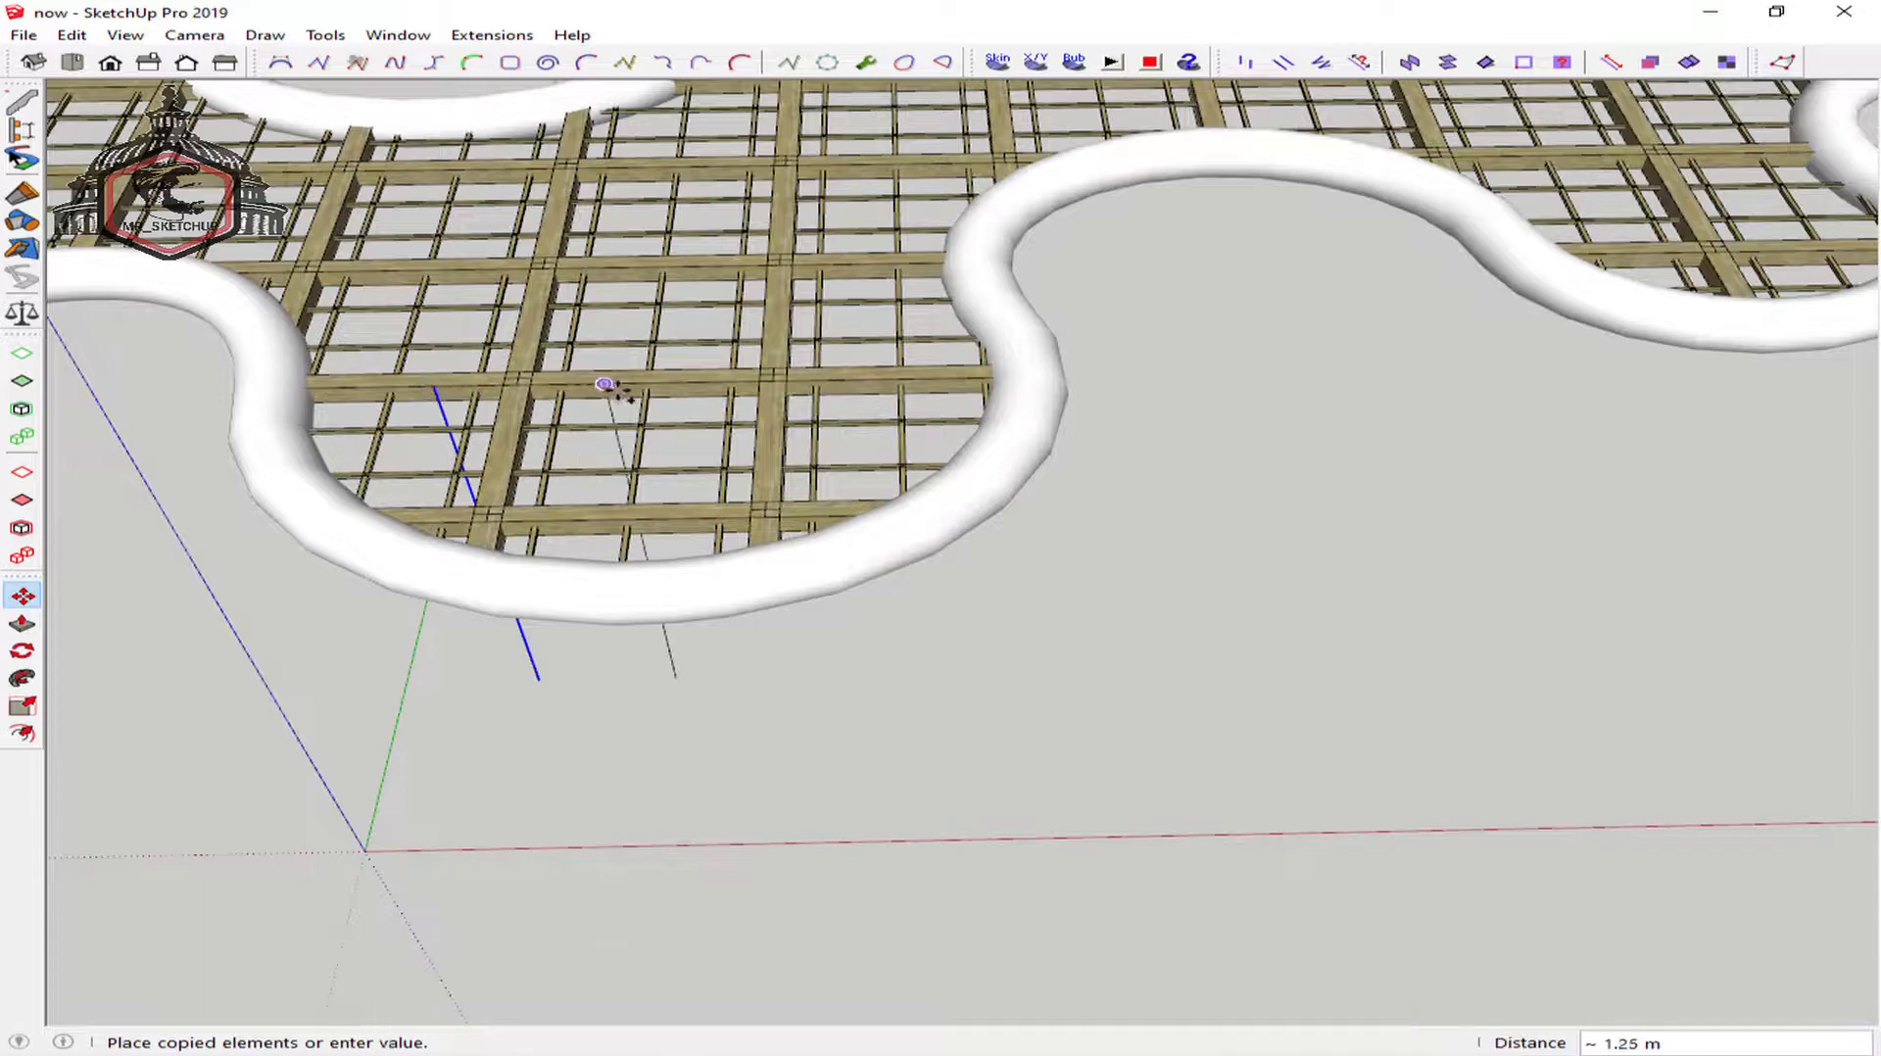
{"action": "scroll", "coordinate": [772, 381], "scroll_direction": "up", "scroll_amount": 2}
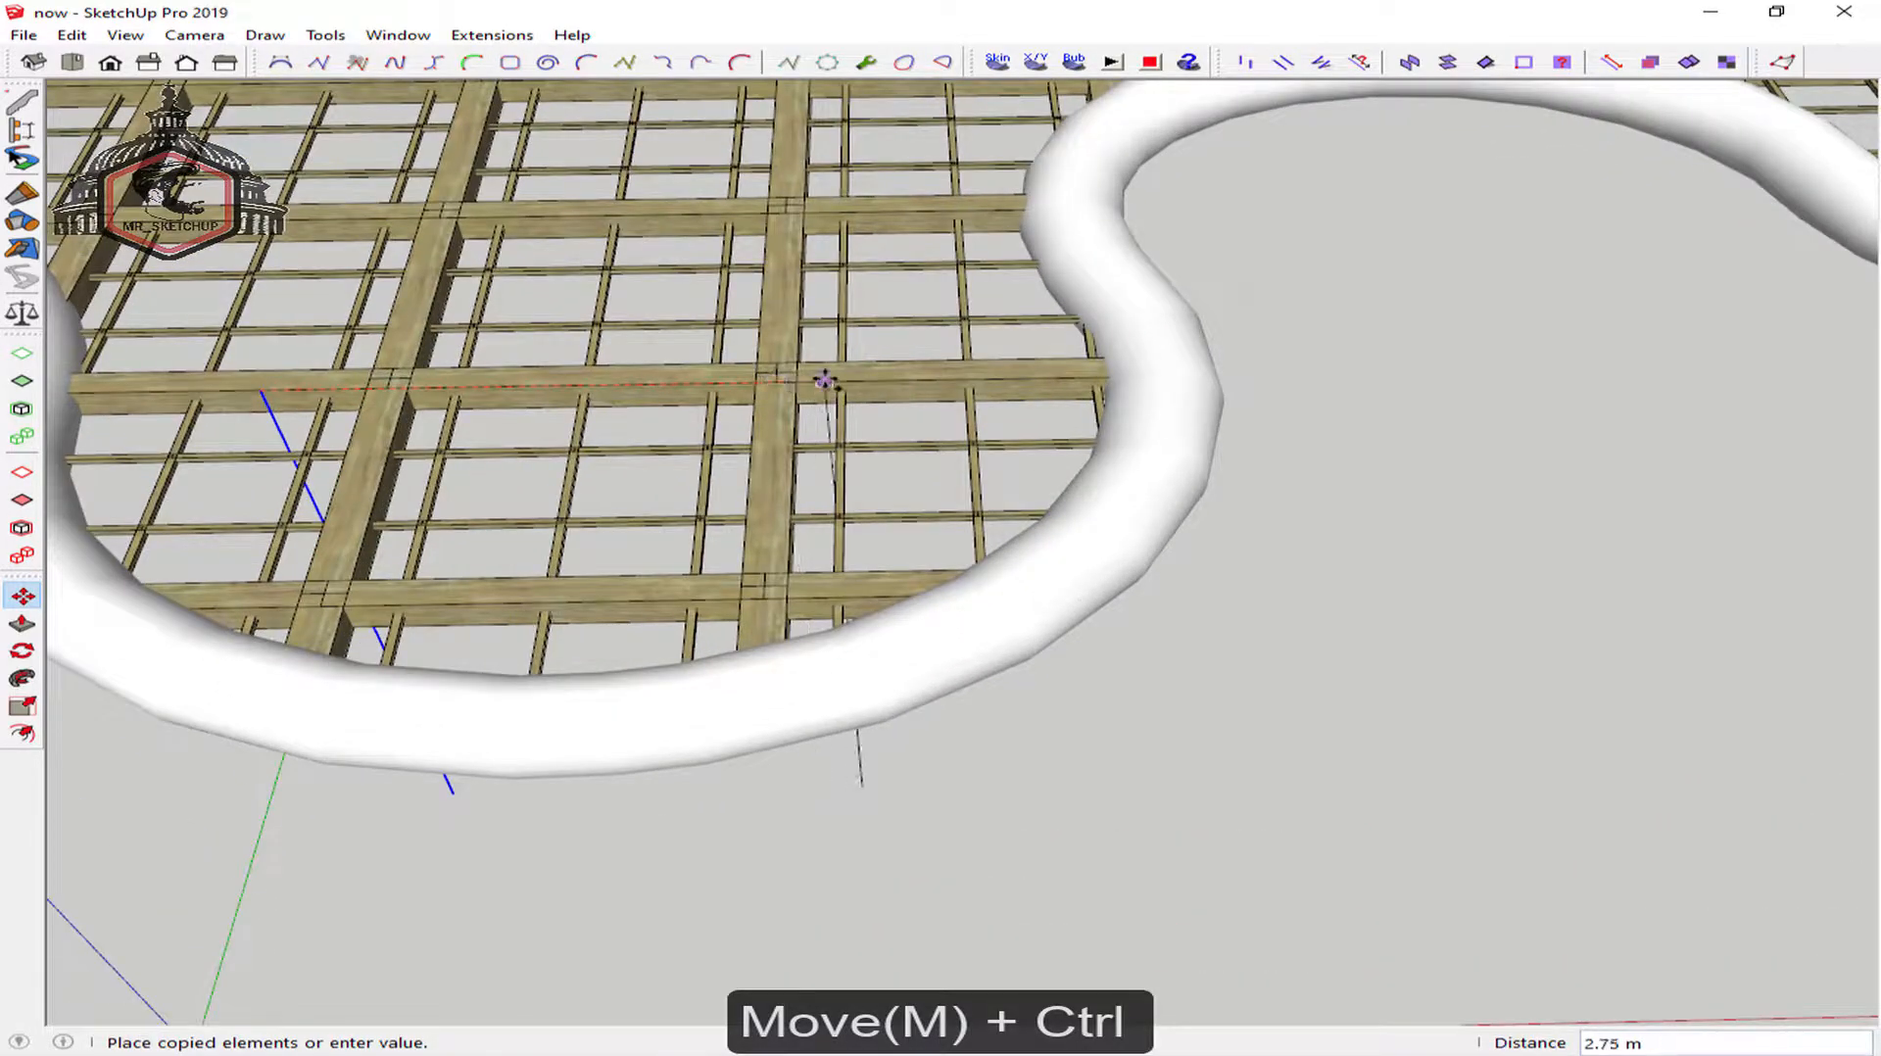
{"action": "left_click", "coordinate": [825, 380]}
Place further copies of the vertical line across the grid, ending about 8.48 m away in the adjoining rounded lobe
{"action": "left_click", "coordinate": [825, 380]}
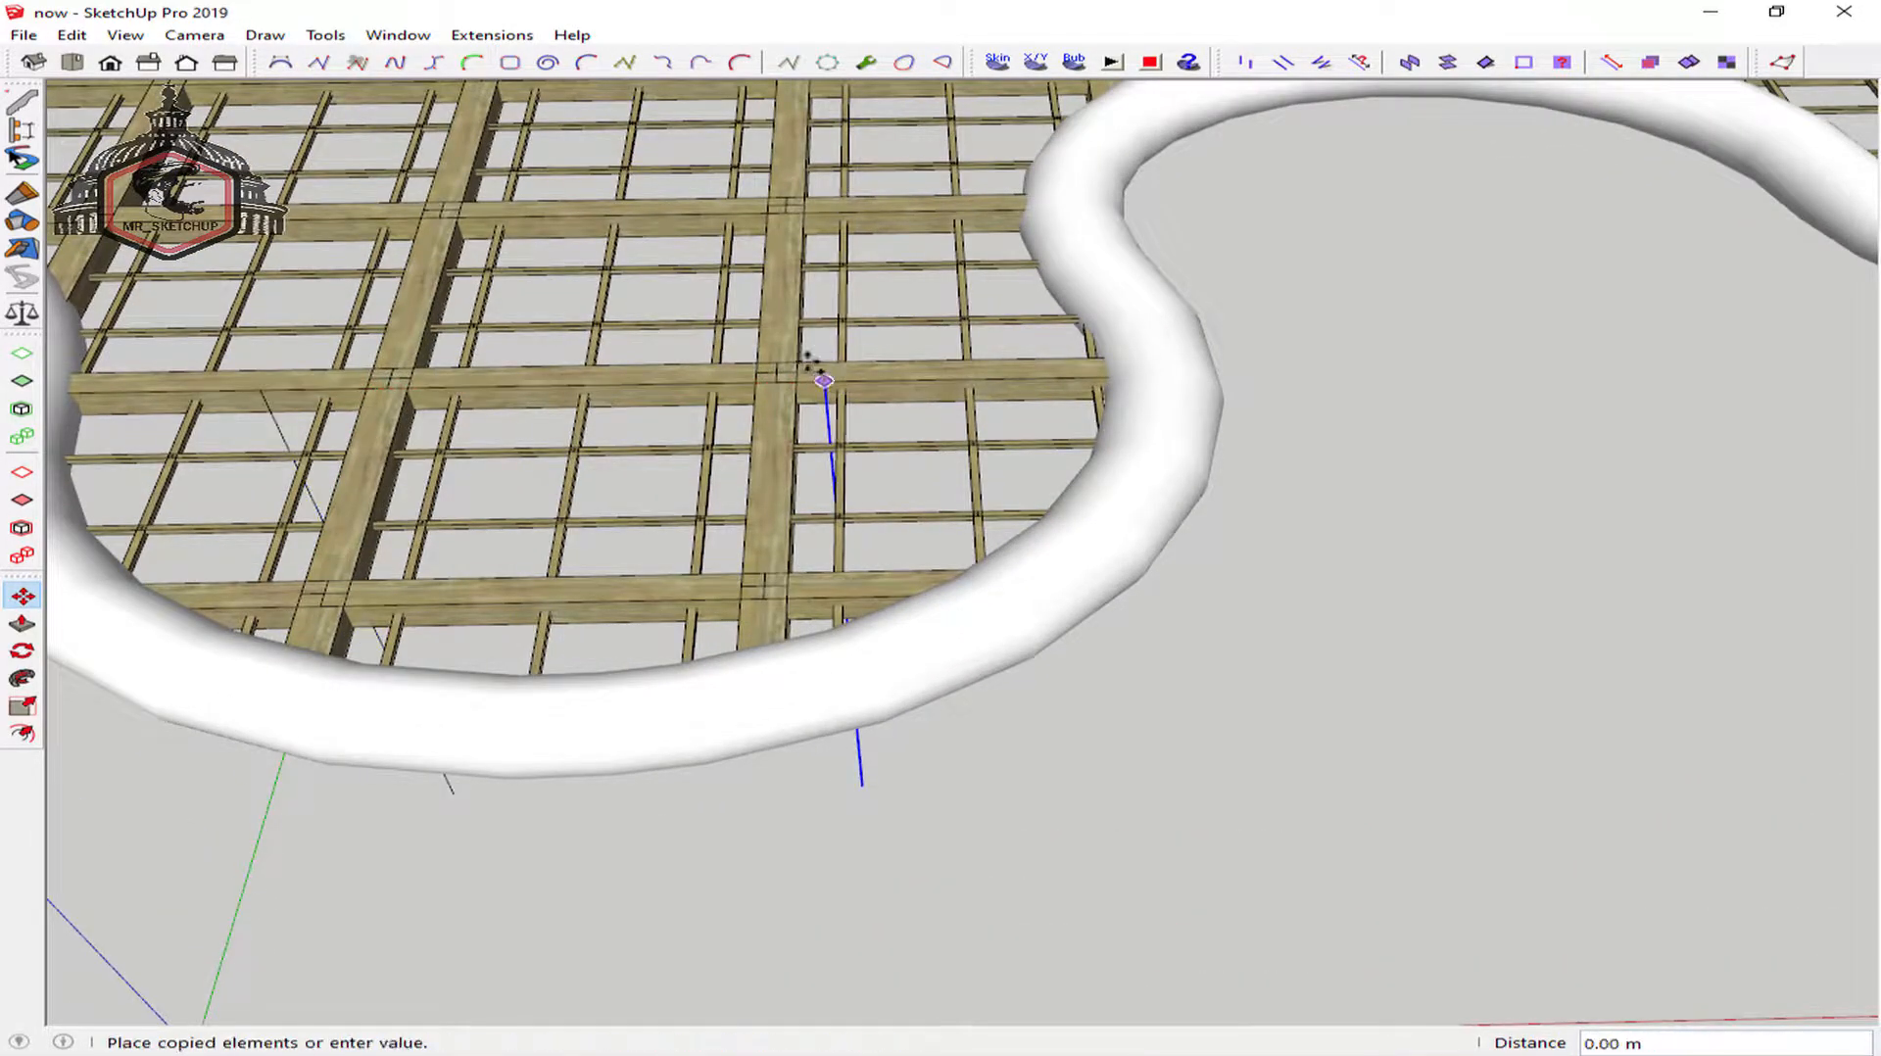
{"action": "left_click", "coordinate": [568, 216]}
{"action": "scroll", "coordinate": [568, 216], "scroll_direction": "down", "scroll_amount": 3}
{"action": "middle_click_drag", "start_coordinate": [638, 247], "coordinate": [967, 635], "text": "shift"}
{"action": "scroll", "coordinate": [897, 603], "scroll_direction": "up", "scroll_amount": 1}
{"action": "left_click", "coordinate": [896, 601]}
{"action": "scroll", "coordinate": [504, 519], "scroll_direction": "down", "scroll_amount": 2}
{"action": "middle_click_drag", "start_coordinate": [503, 519], "coordinate": [988, 584], "text": "shift"}
{"action": "scroll", "coordinate": [777, 533], "scroll_direction": "up", "scroll_amount": 3}
{"action": "scroll", "coordinate": [529, 511], "scroll_direction": "up", "scroll_amount": 4}
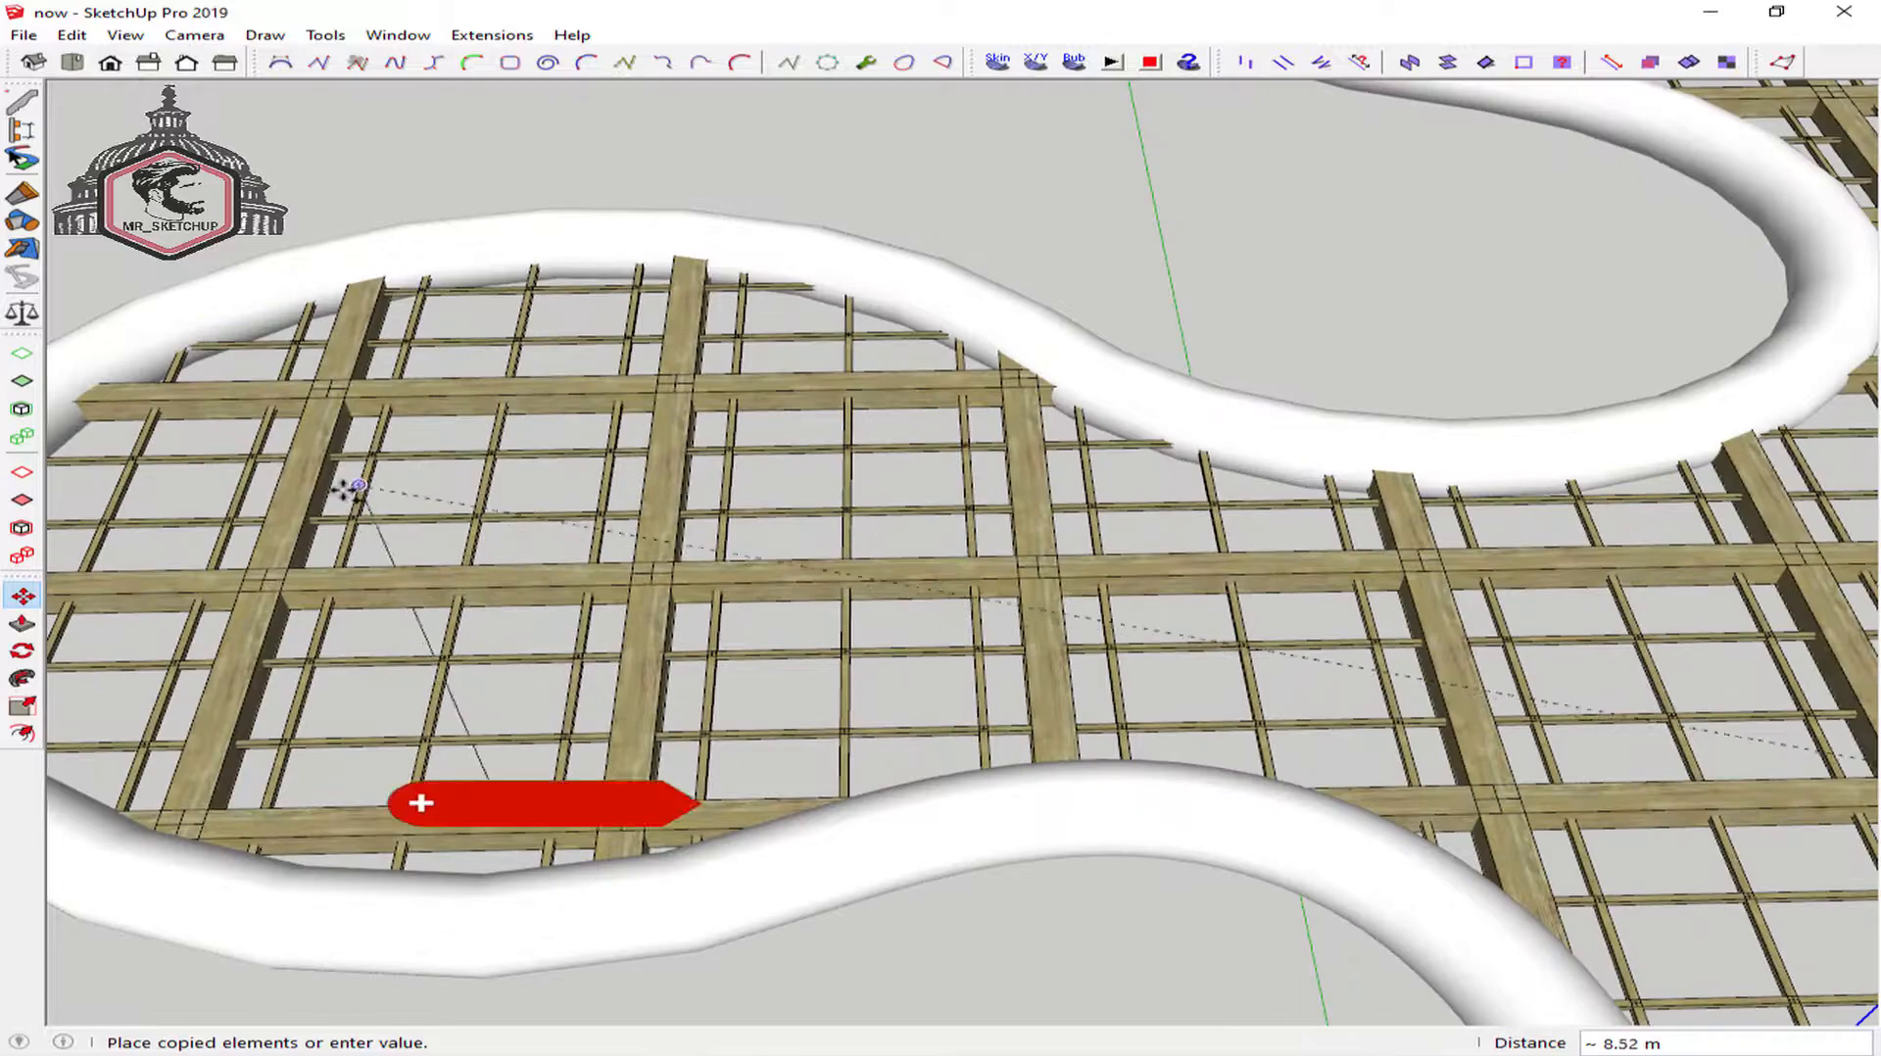
{"action": "left_click", "coordinate": [364, 484]}
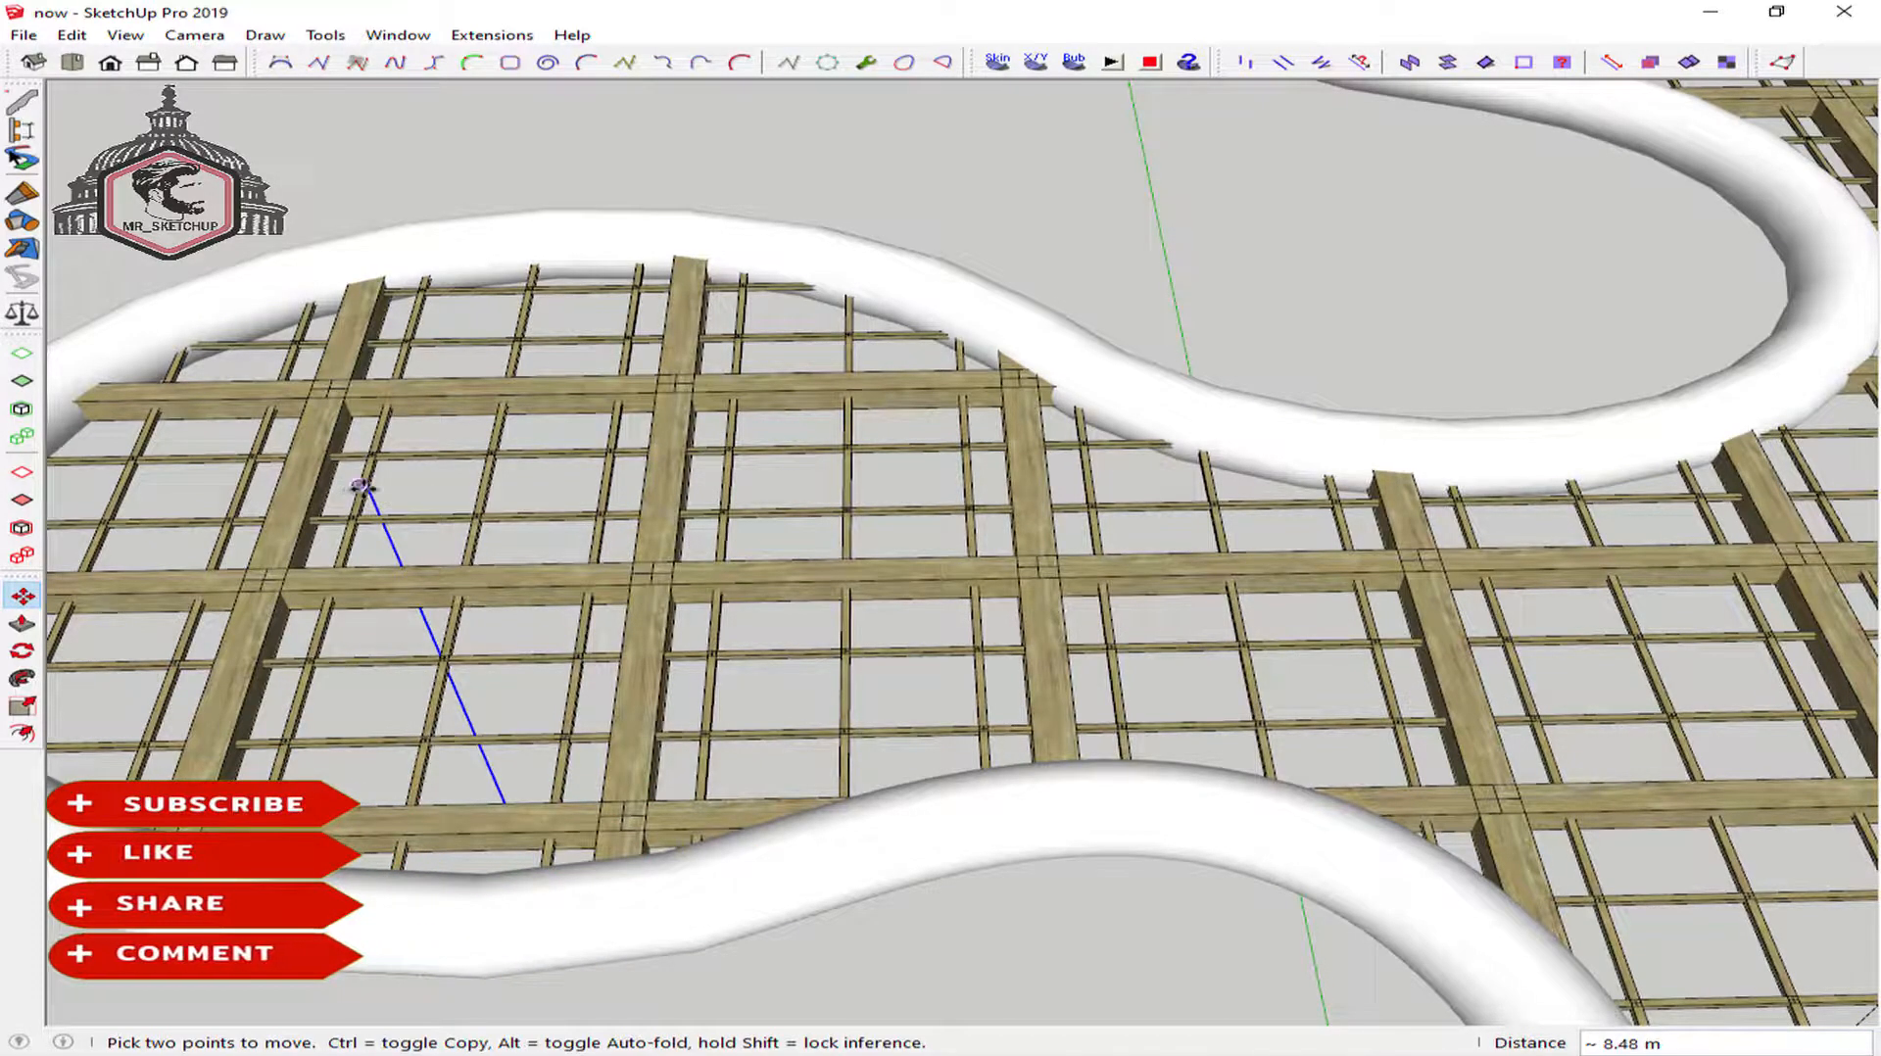
Copy the vertical line onto two nearby thin grid members in the lobe, at distances of about 1.01 m and 0.99 m
{"action": "left_click", "coordinate": [359, 485]}
{"action": "left_click", "coordinate": [554, 455]}
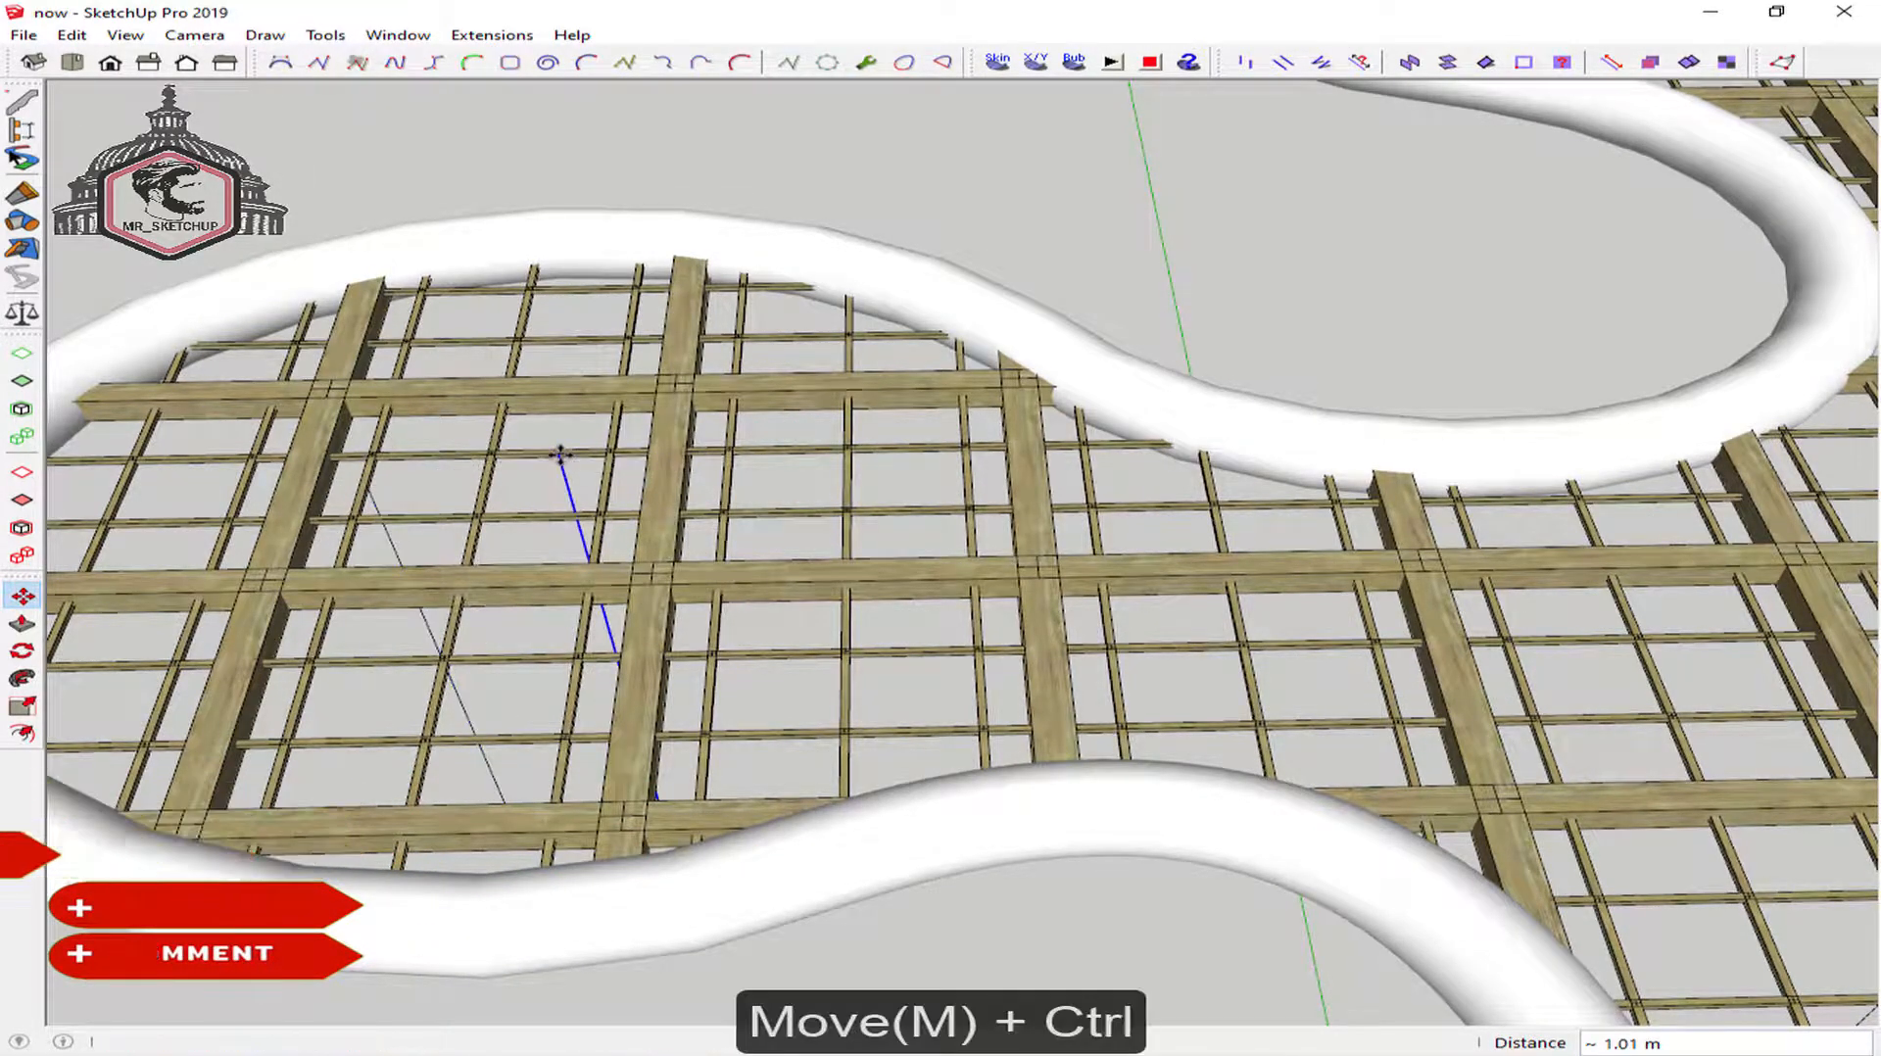
{"action": "key", "text": "ctrl"}
{"action": "left_click", "coordinate": [555, 456]}
{"action": "scroll", "coordinate": [699, 431], "scroll_direction": "down", "scroll_amount": 4}
{"action": "middle_click_drag", "start_coordinate": [973, 498], "coordinate": [1126, 470], "text": "shift"}
{"action": "scroll", "coordinate": [799, 487], "scroll_direction": "up", "scroll_amount": 1}
{"action": "scroll", "coordinate": [798, 487], "scroll_direction": "up", "scroll_amount": 2}
{"action": "middle_click_drag", "start_coordinate": [645, 518], "coordinate": [697, 629]}
{"action": "scroll", "coordinate": [703, 647], "scroll_direction": "up", "scroll_amount": 4}
{"action": "left_click", "coordinate": [729, 632]}
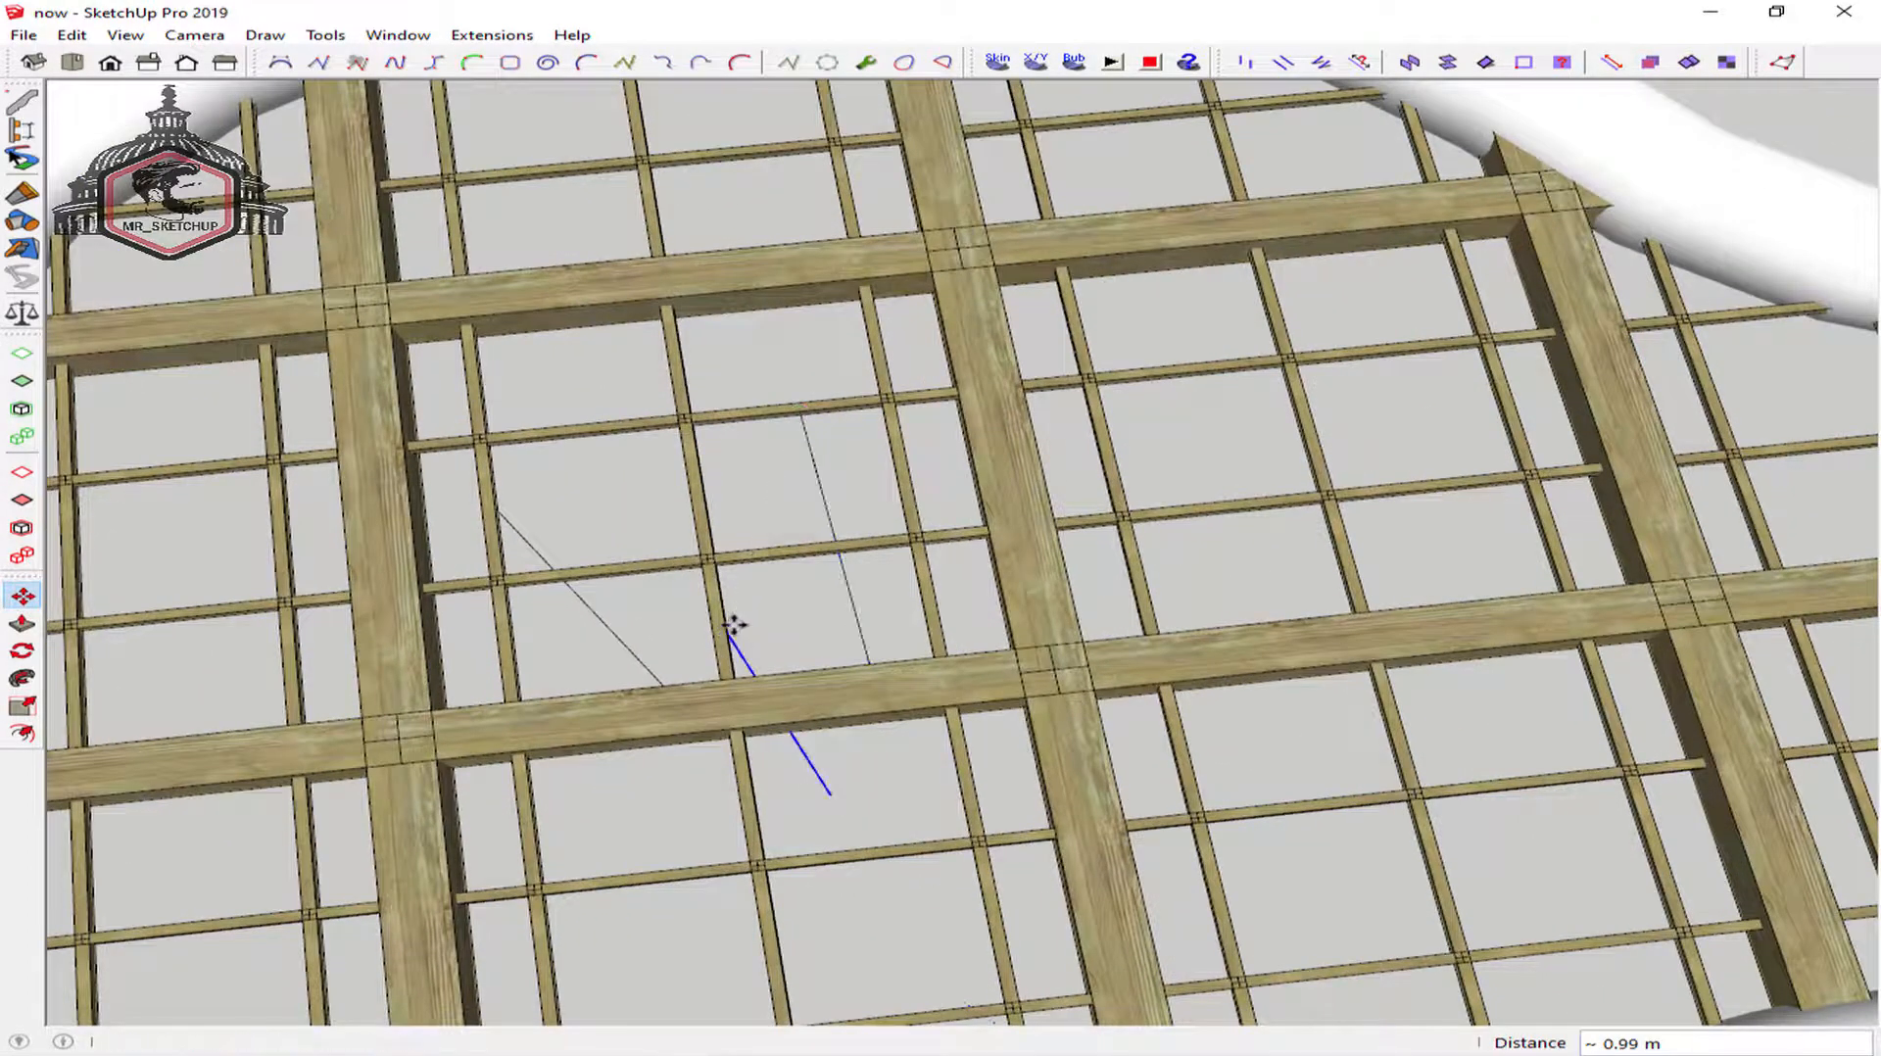
Copy the vertical line about 10.39 m away onto a thin member in the middle of the grid
{"action": "key", "text": "ctrl"}
{"action": "left_click", "coordinate": [760, 616]}
{"action": "scroll", "coordinate": [1010, 559], "scroll_direction": "down", "scroll_amount": 5}
{"action": "middle_click_drag", "start_coordinate": [1342, 501], "coordinate": [270, 632], "text": "shift"}
{"action": "scroll", "coordinate": [940, 421], "scroll_direction": "up", "scroll_amount": 2}
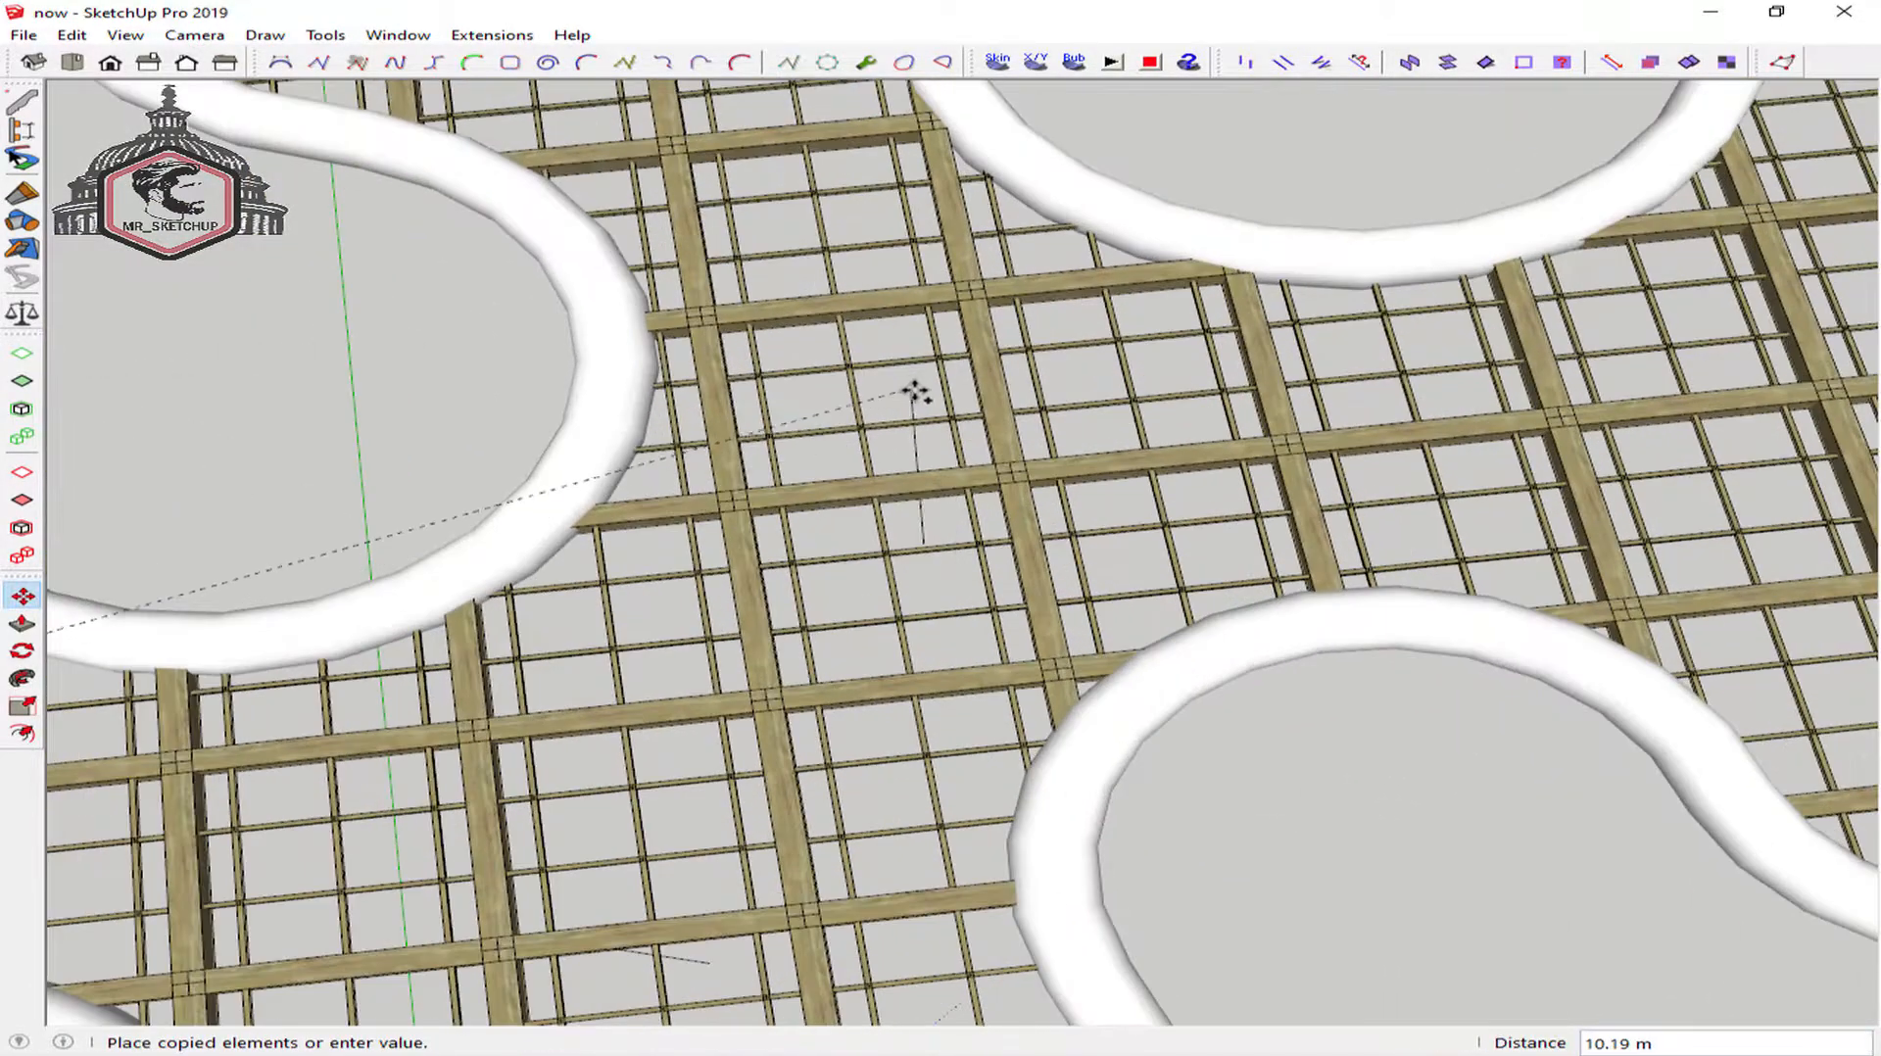
{"action": "scroll", "coordinate": [940, 394], "scroll_direction": "up", "scroll_amount": 3}
{"action": "left_click", "coordinate": [947, 388]}
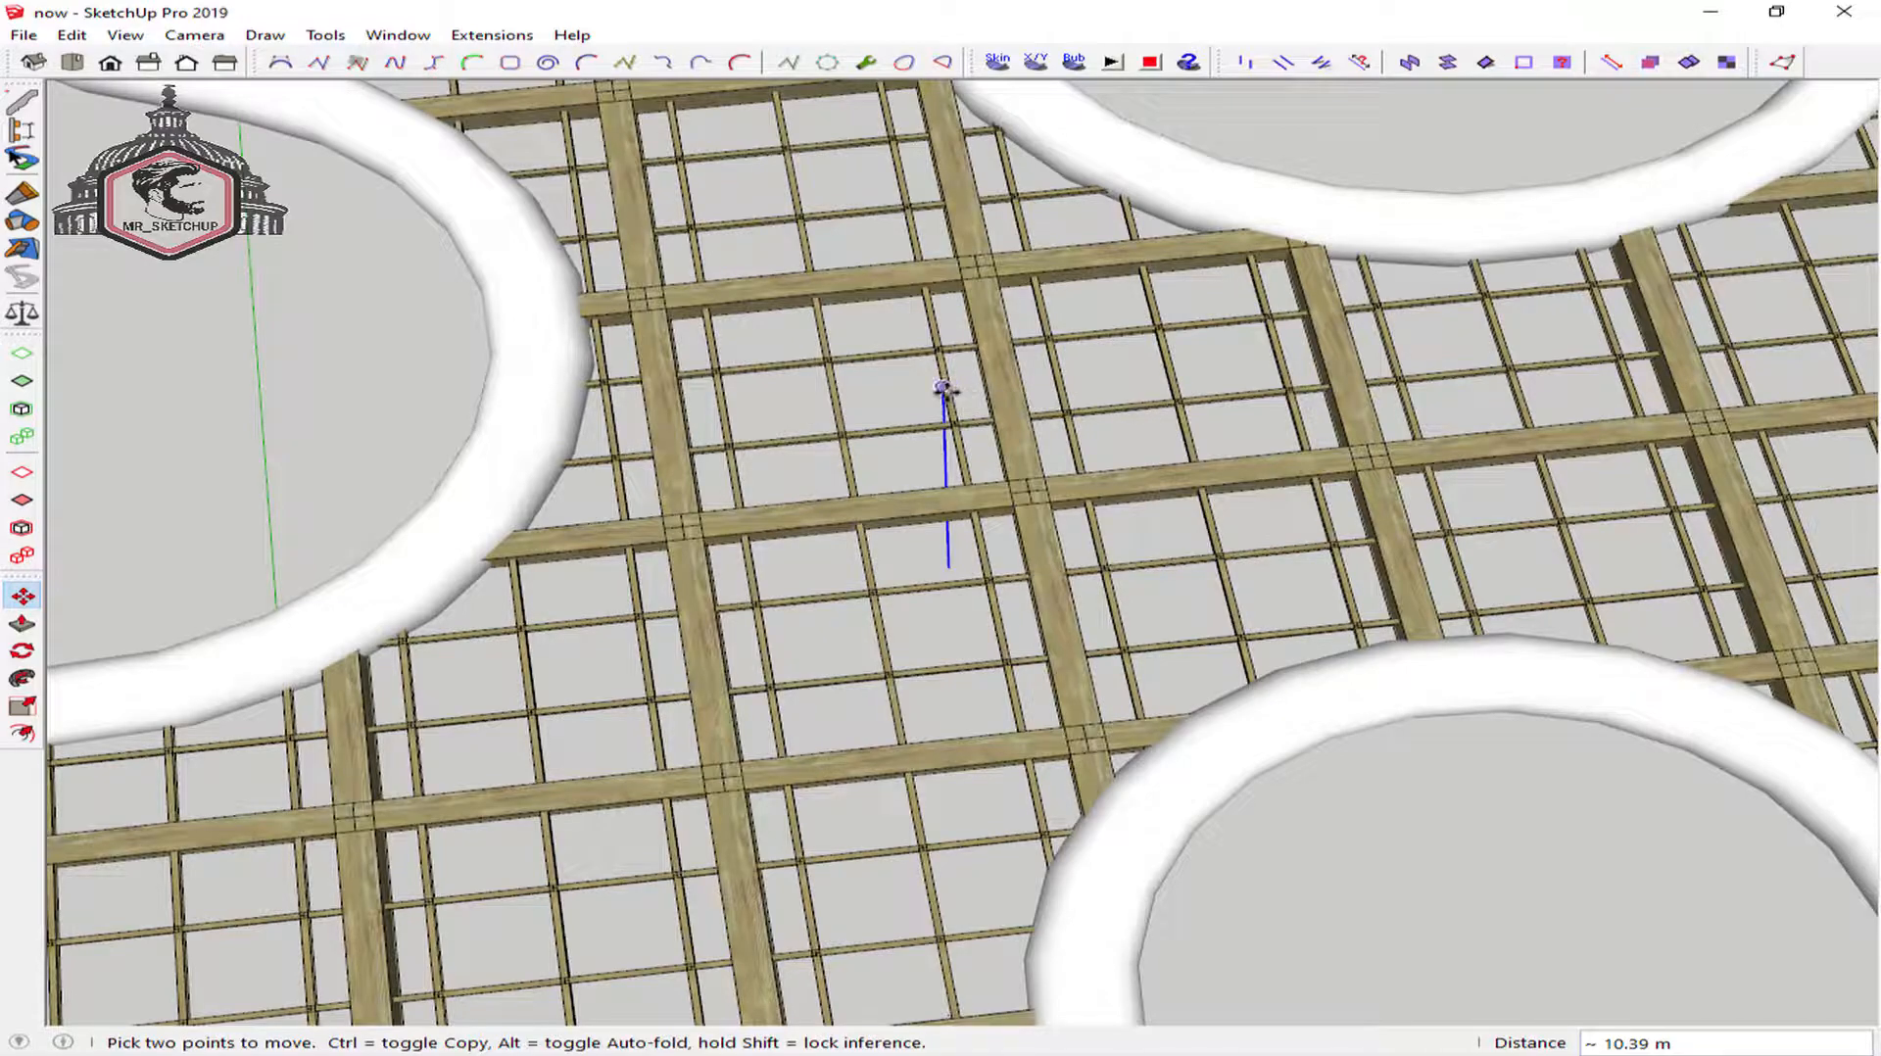
Add two more copies of the vertical line in the same grid bay, at distances of about 1.26 m and 1.31 m
{"action": "left_click", "coordinate": [943, 388]}
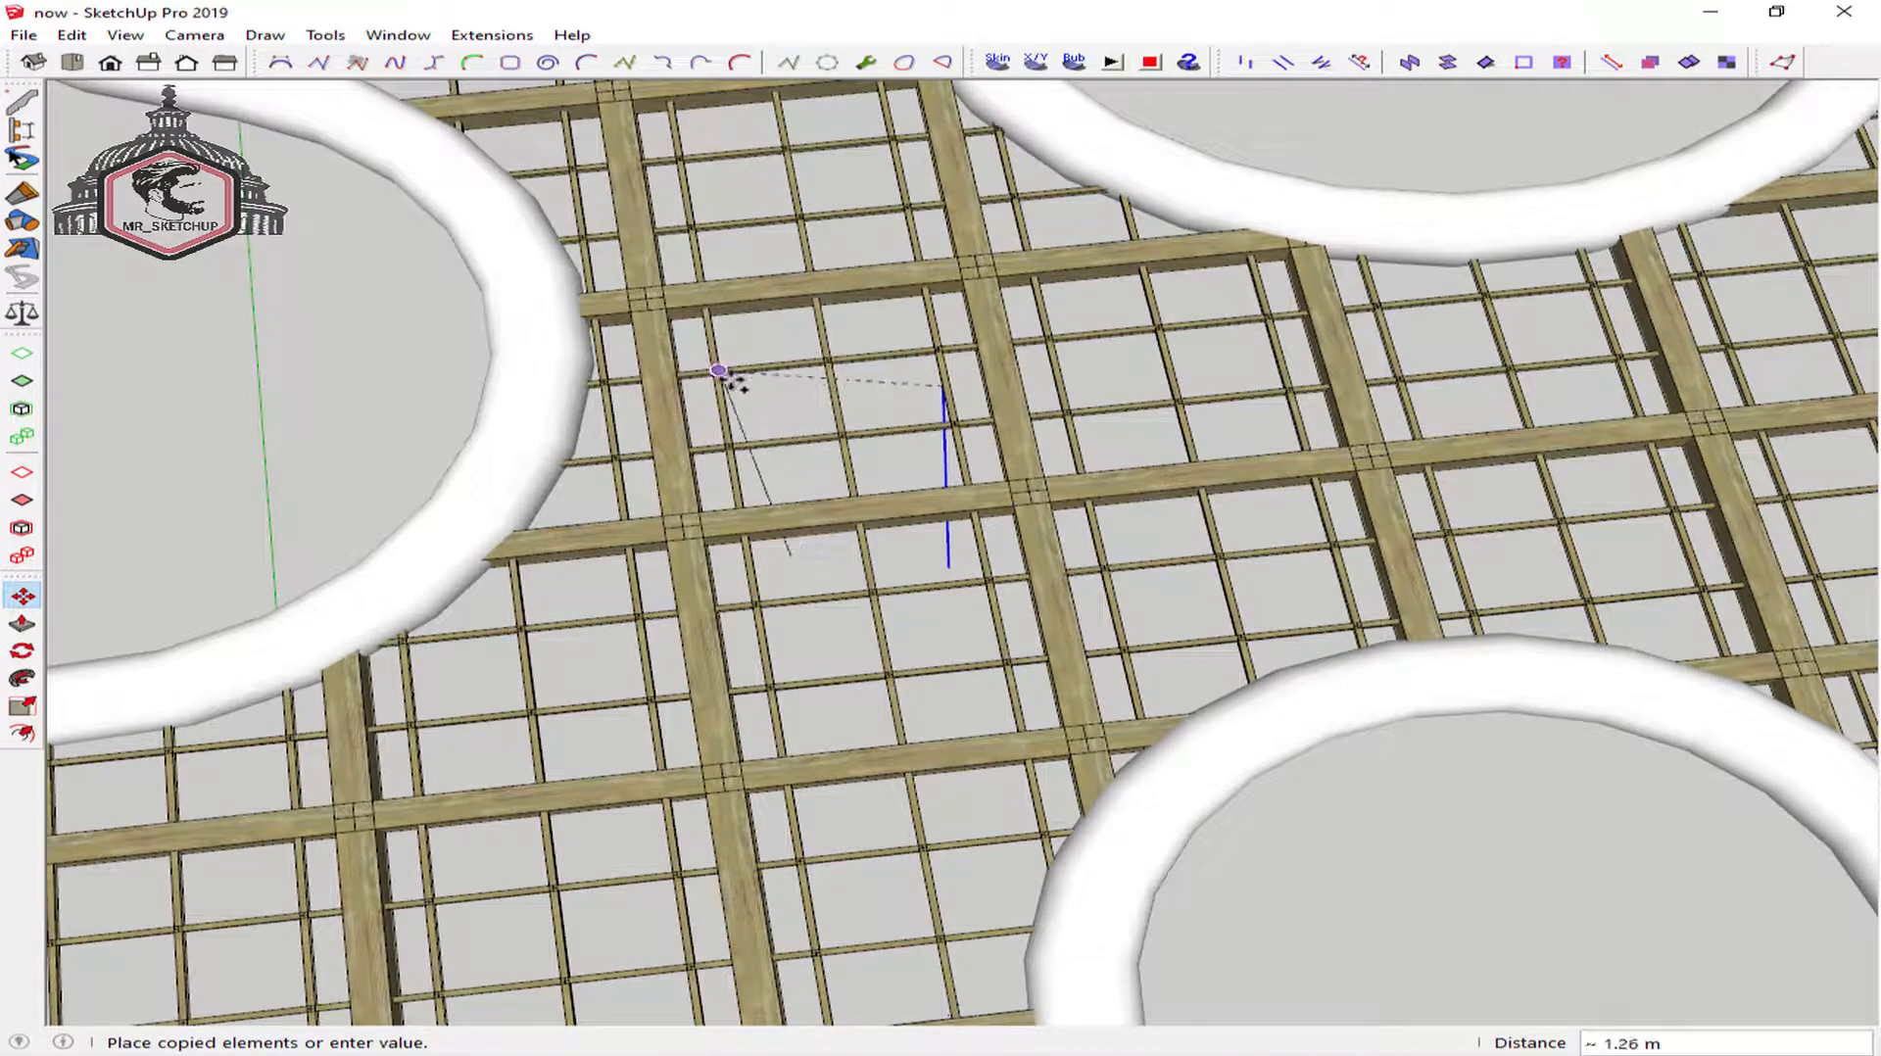
{"action": "left_click", "coordinate": [719, 371]}
{"action": "left_click", "coordinate": [719, 370]}
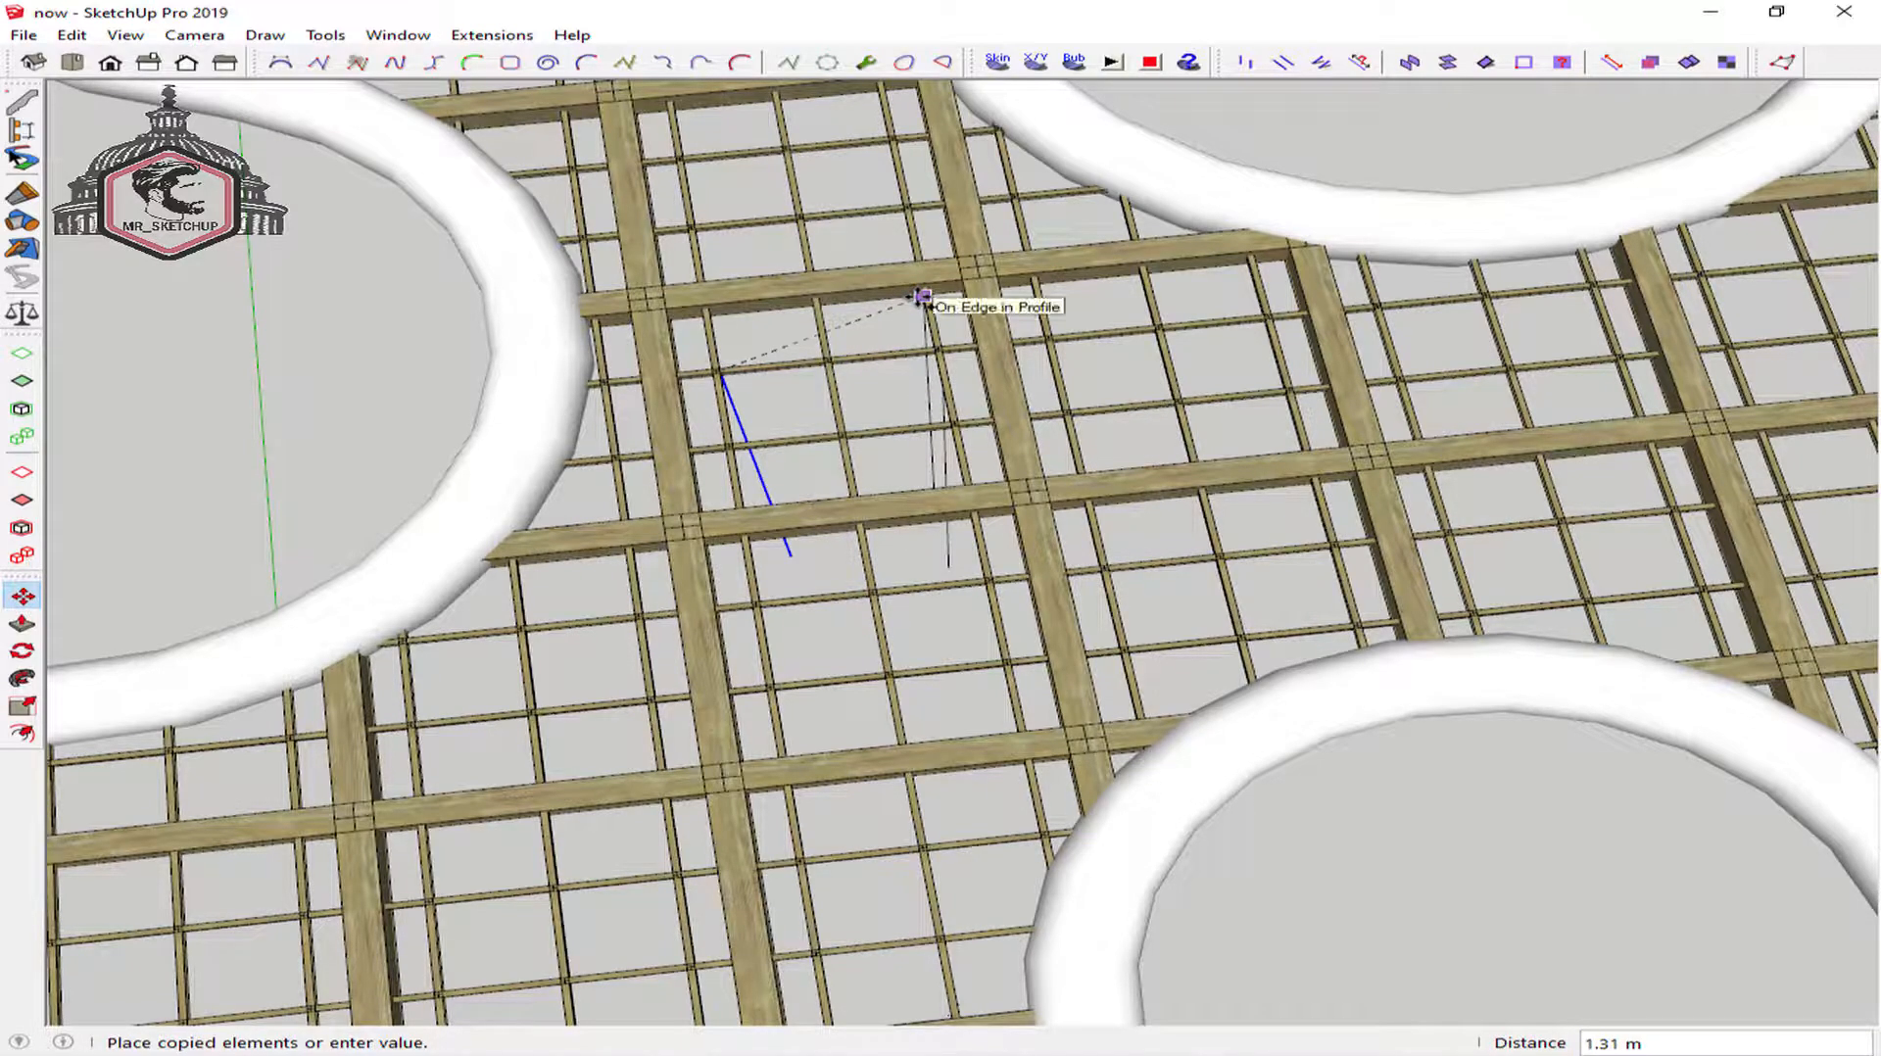
{"action": "left_click", "coordinate": [921, 296]}
Copy the vertical line onto a thin member in the neighbouring grid bay
{"action": "left_click", "coordinate": [922, 297]}
{"action": "middle_click_drag", "start_coordinate": [806, 479], "coordinate": [975, 285]}
{"action": "scroll", "coordinate": [1009, 260], "scroll_direction": "up", "scroll_amount": 3}
{"action": "scroll", "coordinate": [1009, 260], "scroll_direction": "up", "scroll_amount": 2}
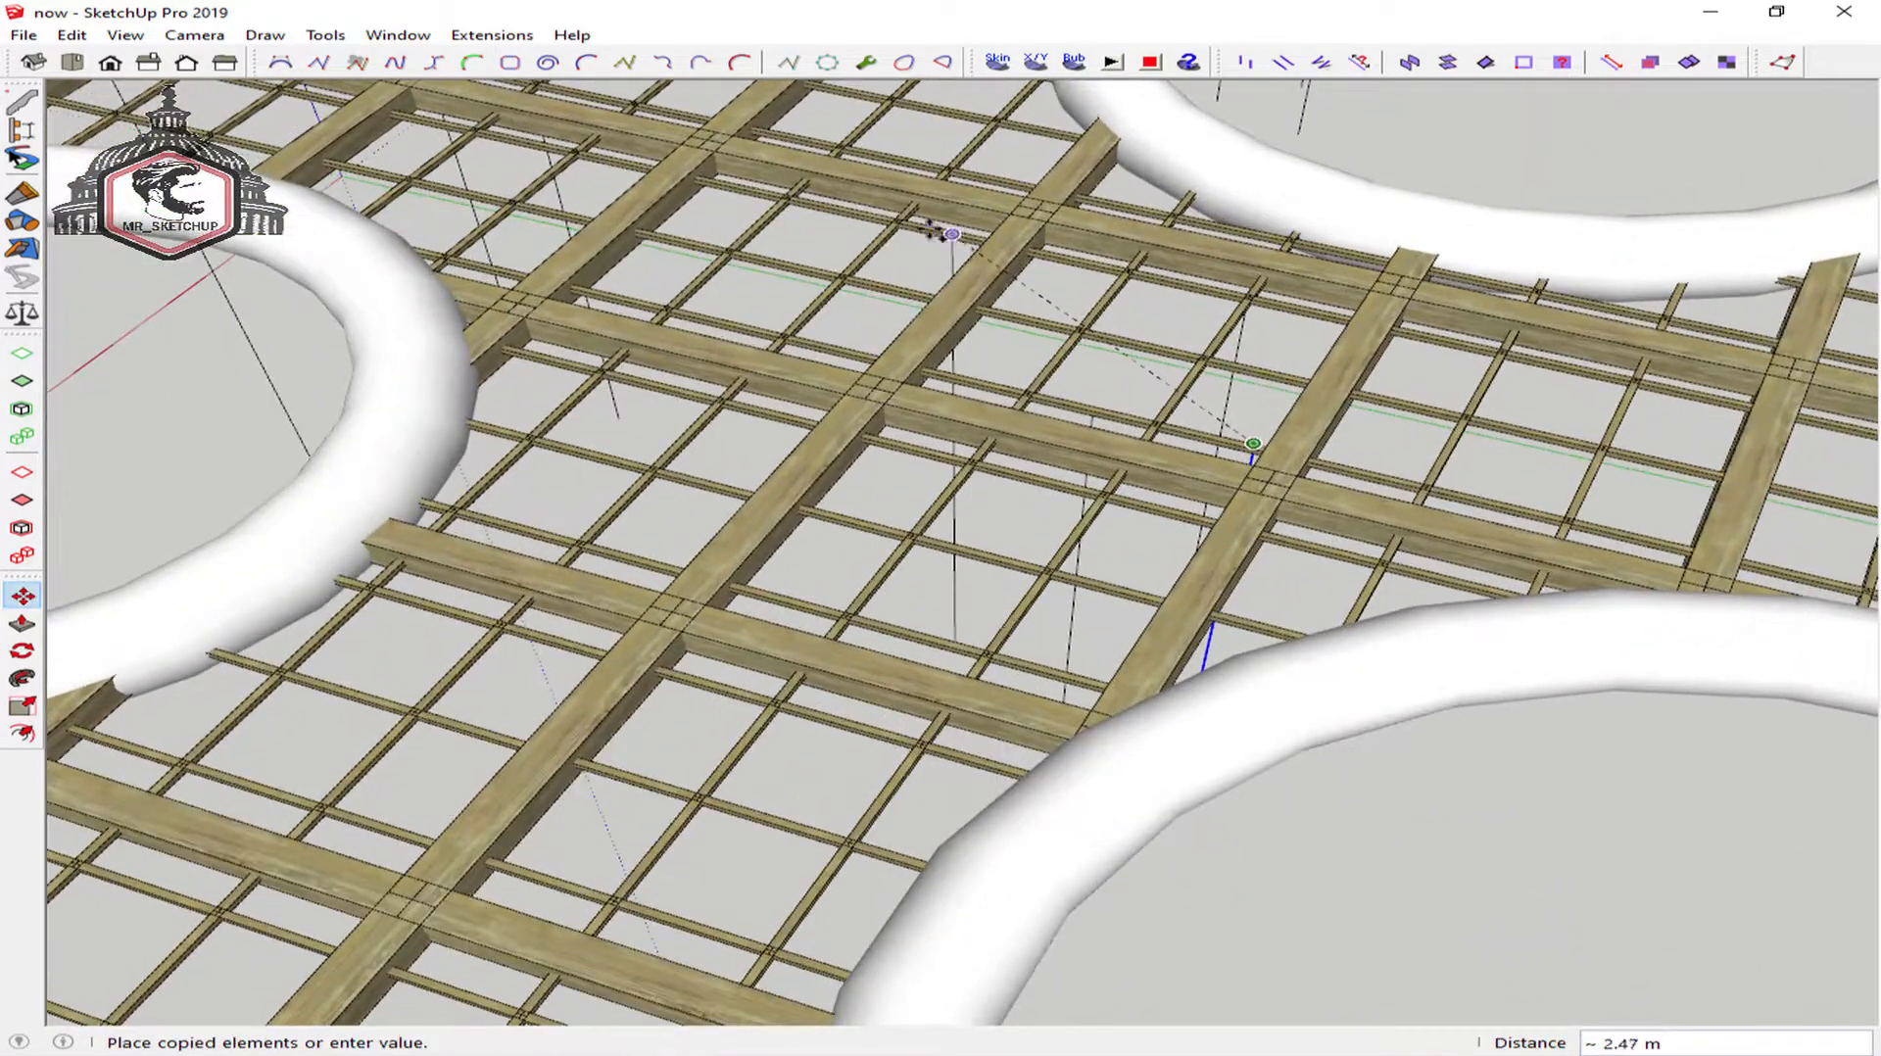
{"action": "left_click", "coordinate": [901, 223]}
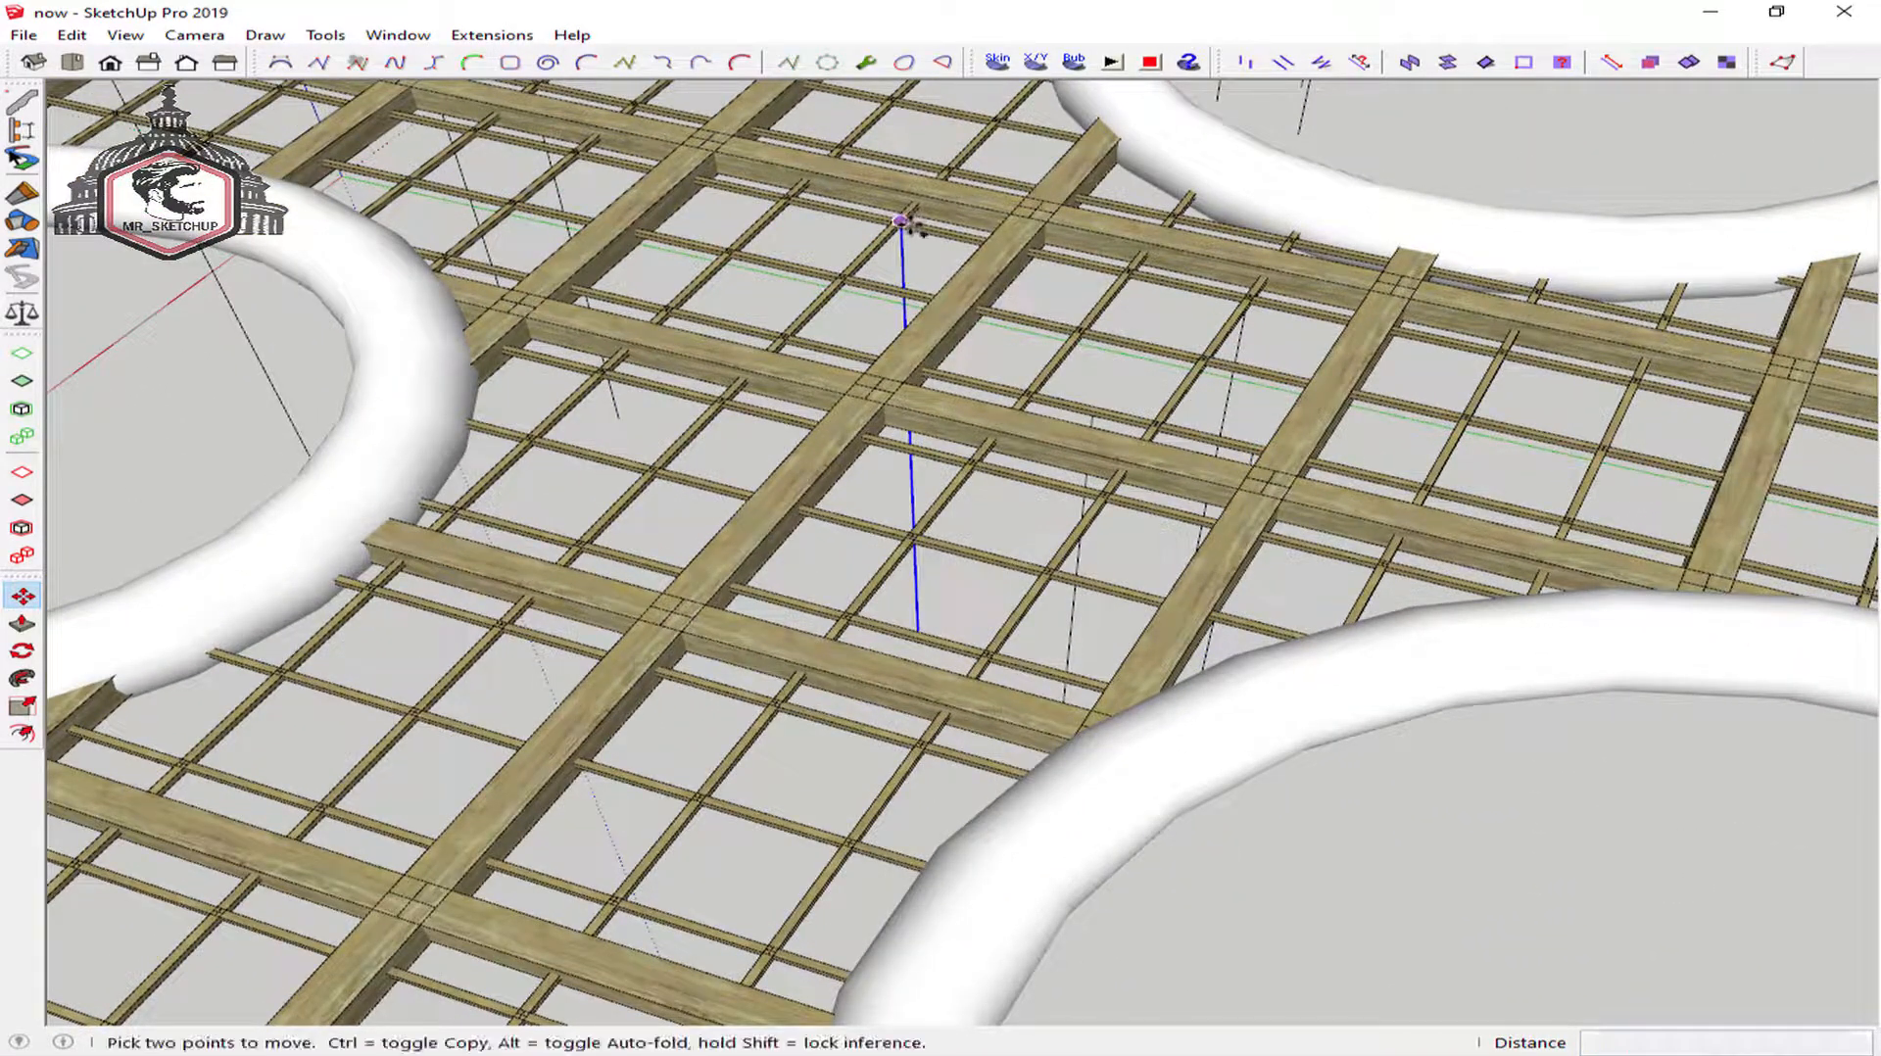
Copy the vertical line about 6.37 m away to a thin-member crossing, and once more onto a member in the adjacent bay
{"action": "left_click", "coordinate": [901, 216]}
{"action": "scroll", "coordinate": [901, 294], "scroll_direction": "down", "scroll_amount": 2}
{"action": "middle_click_drag", "start_coordinate": [852, 490], "coordinate": [1033, 412]}
{"action": "scroll", "coordinate": [726, 525], "scroll_direction": "up", "scroll_amount": 4}
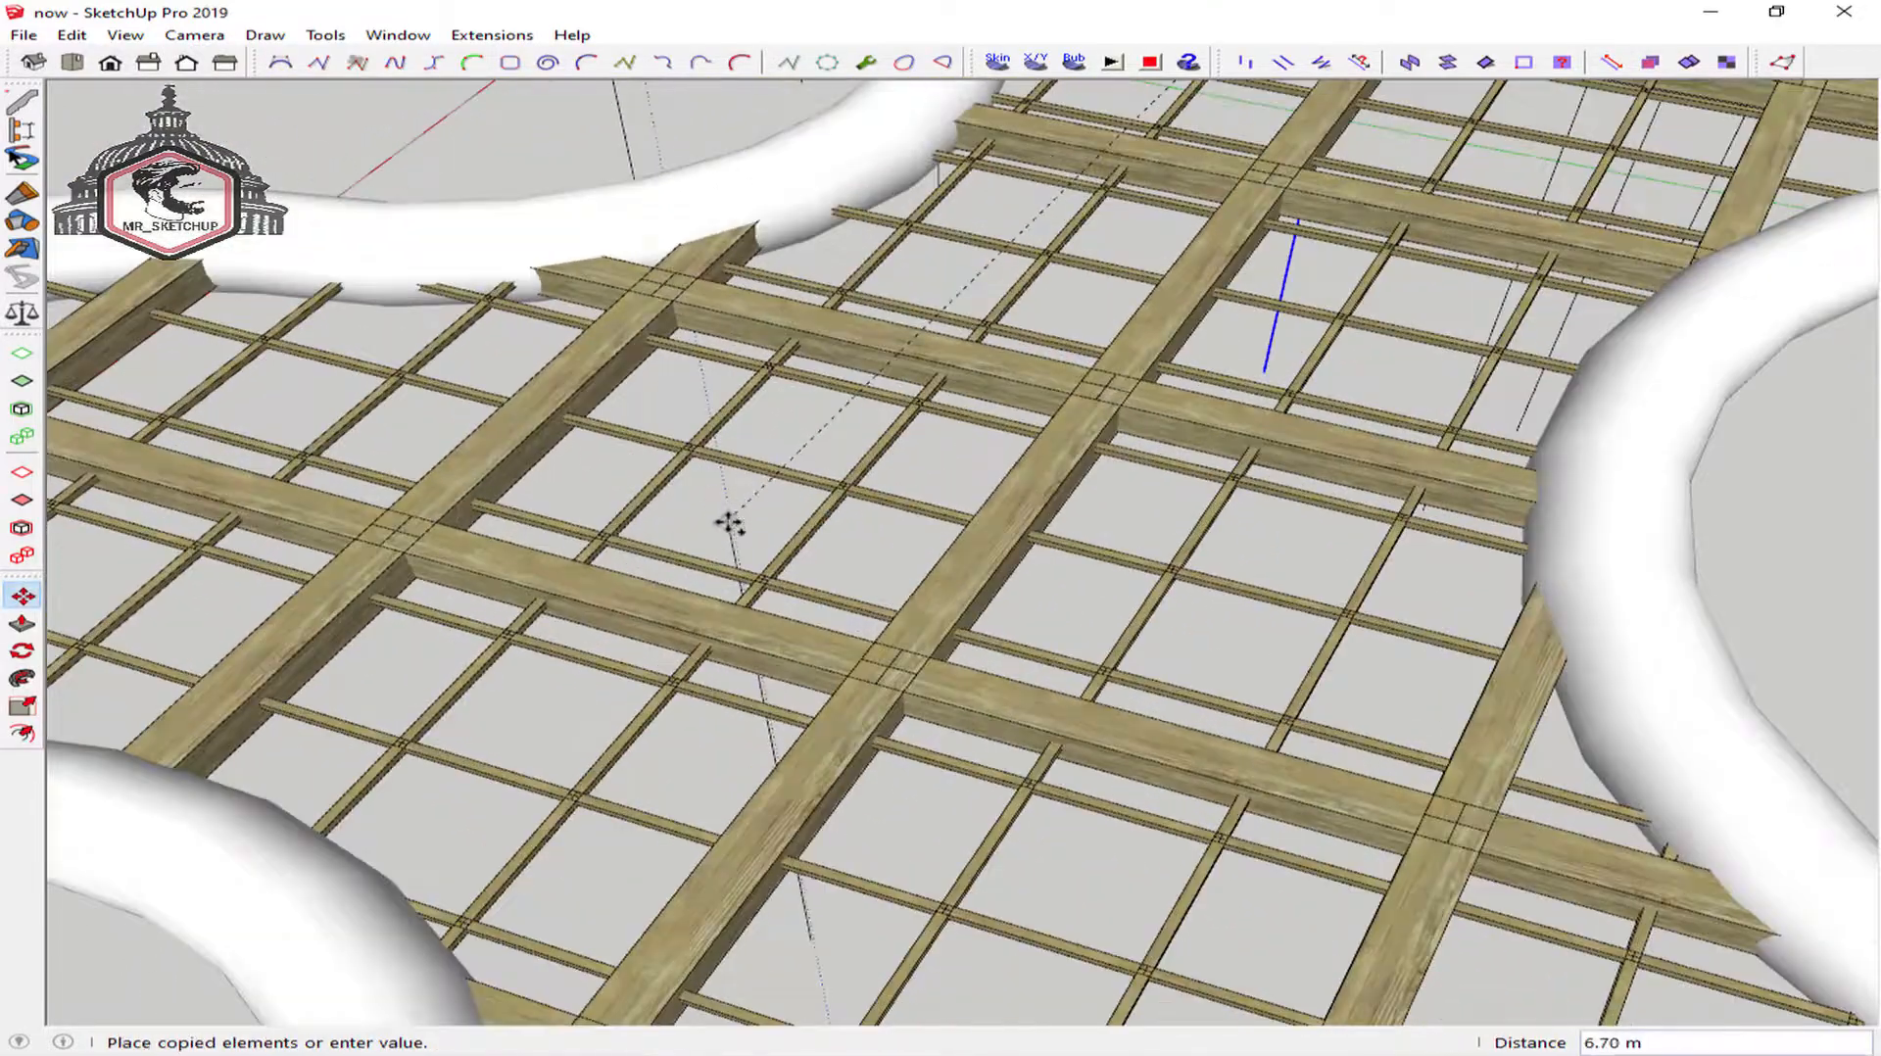
{"action": "left_click", "coordinate": [686, 451]}
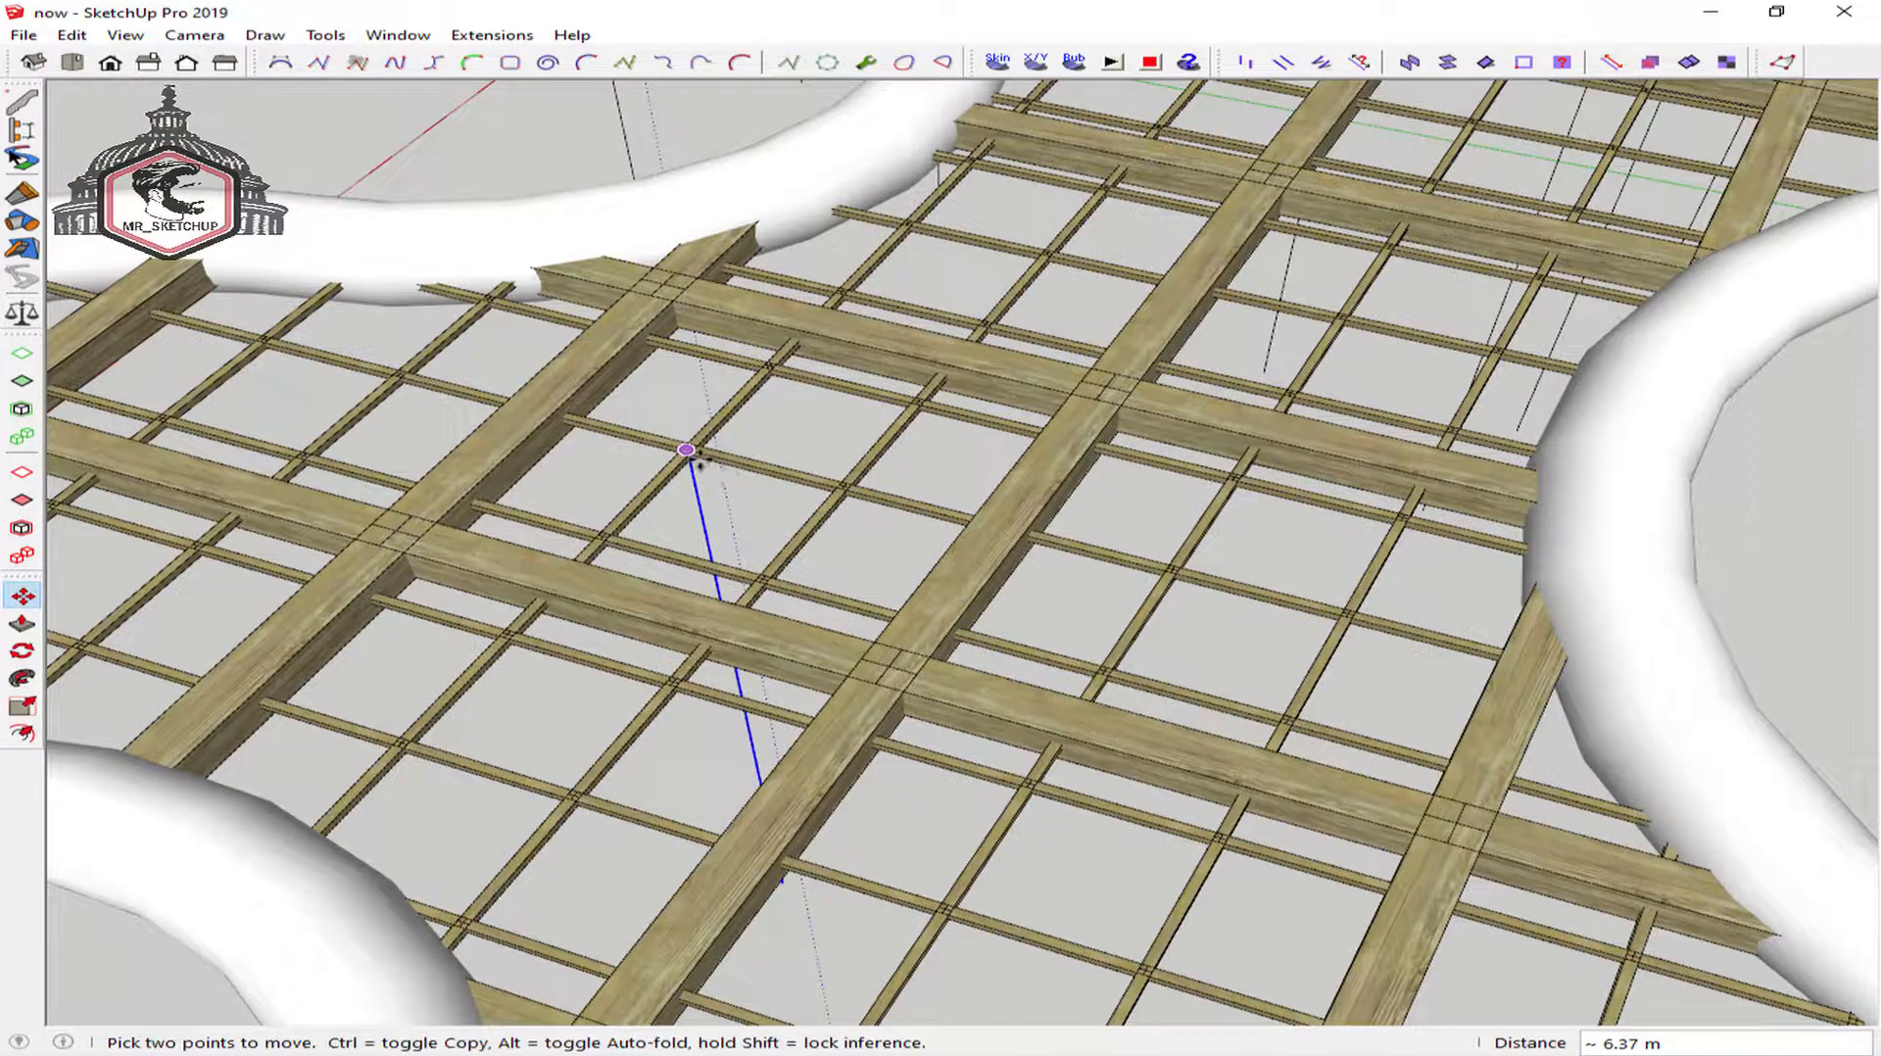
{"action": "left_click", "coordinate": [699, 458]}
{"action": "scroll", "coordinate": [850, 495], "scroll_direction": "down", "scroll_amount": 2}
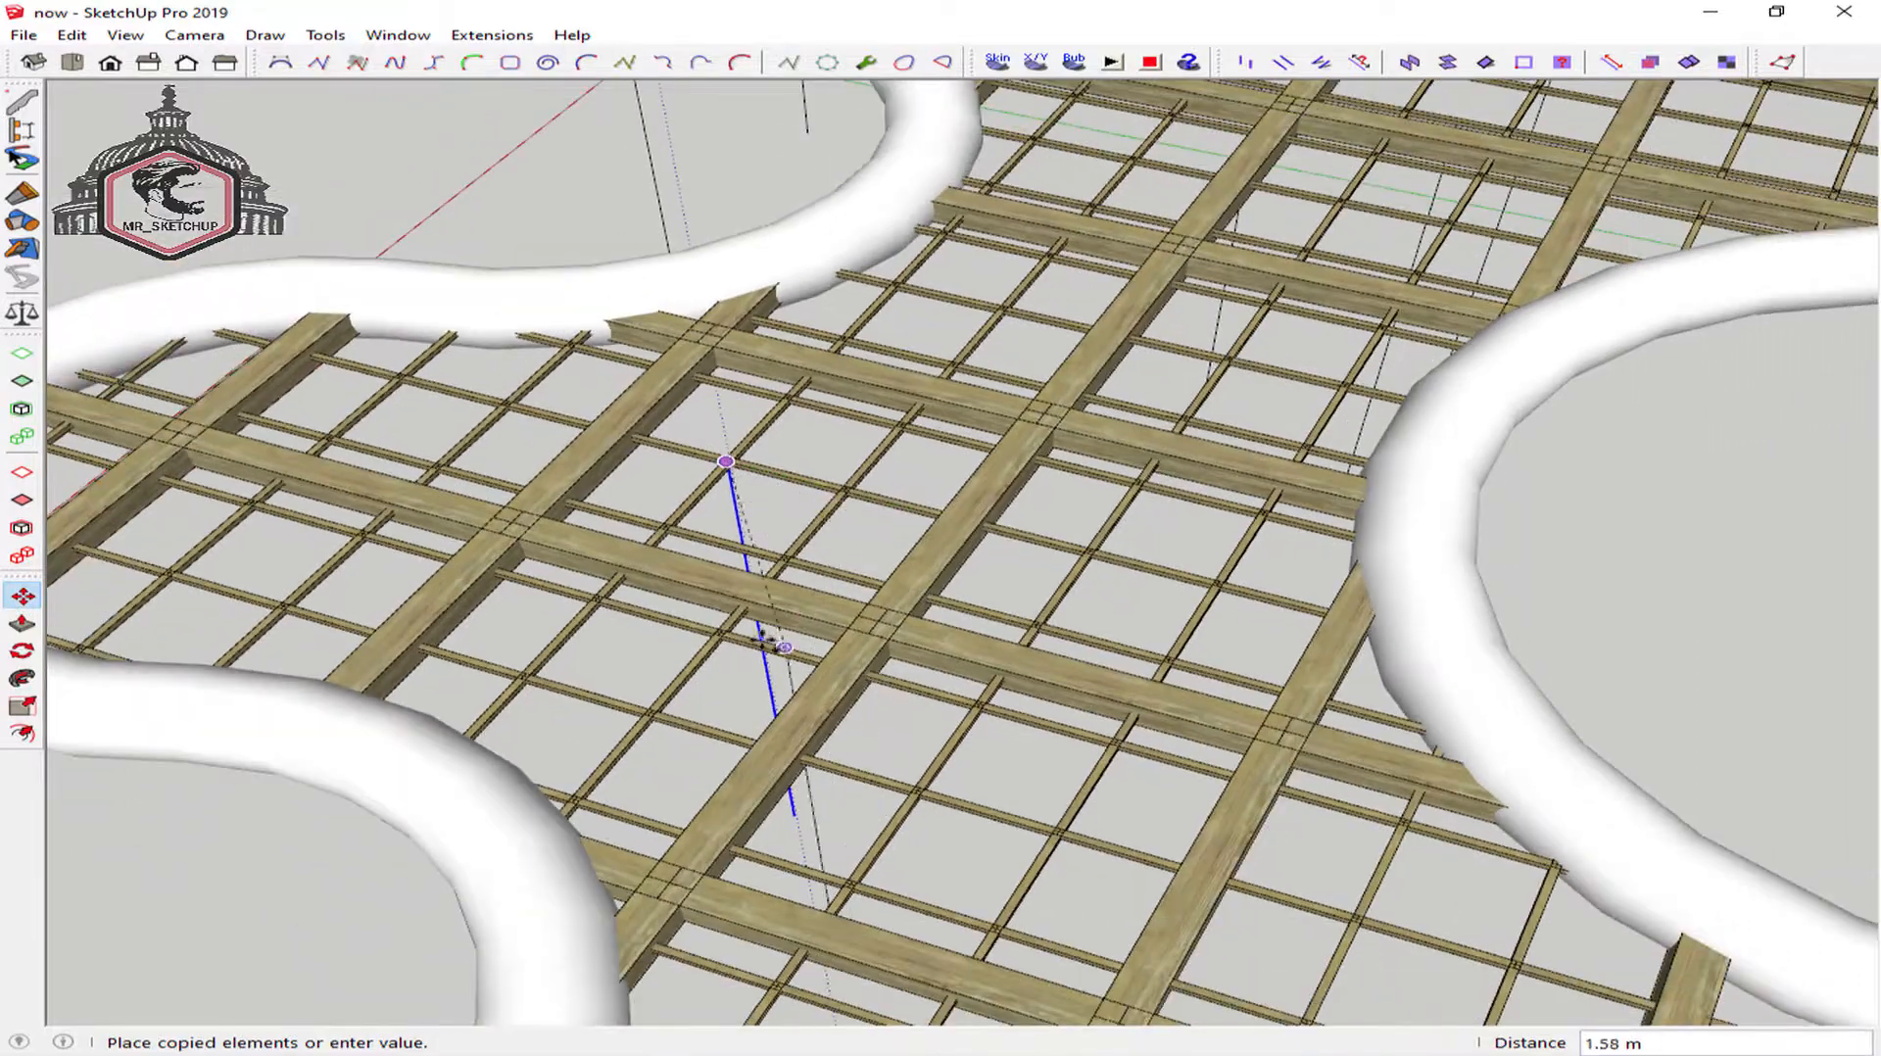
{"action": "left_click", "coordinate": [720, 639]}
Copy the vertical line onto a nearby thin member, and again about 4.55 m away to a thin-member crossing in another grid bay
{"action": "left_click", "coordinate": [724, 637]}
{"action": "middle_click_drag", "start_coordinate": [827, 641], "coordinate": [445, 791]}
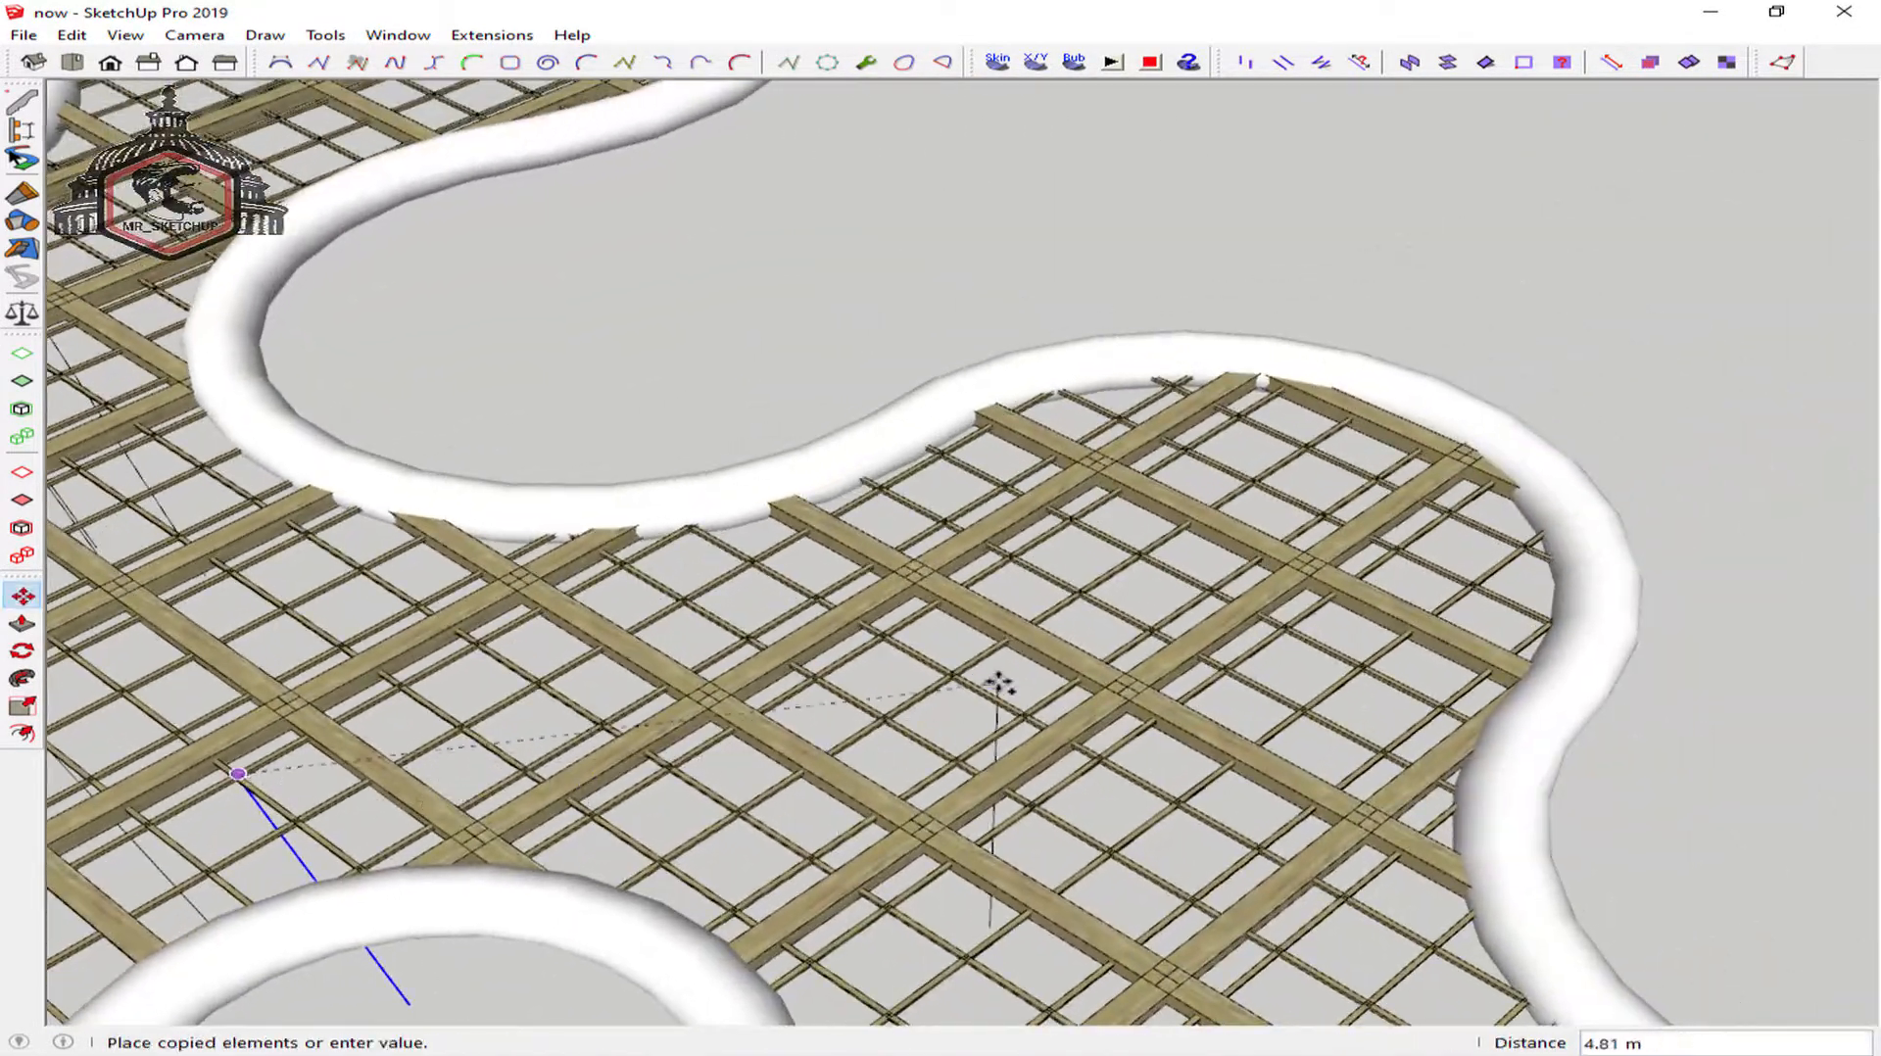
{"action": "scroll", "coordinate": [945, 684], "scroll_direction": "up", "scroll_amount": 5}
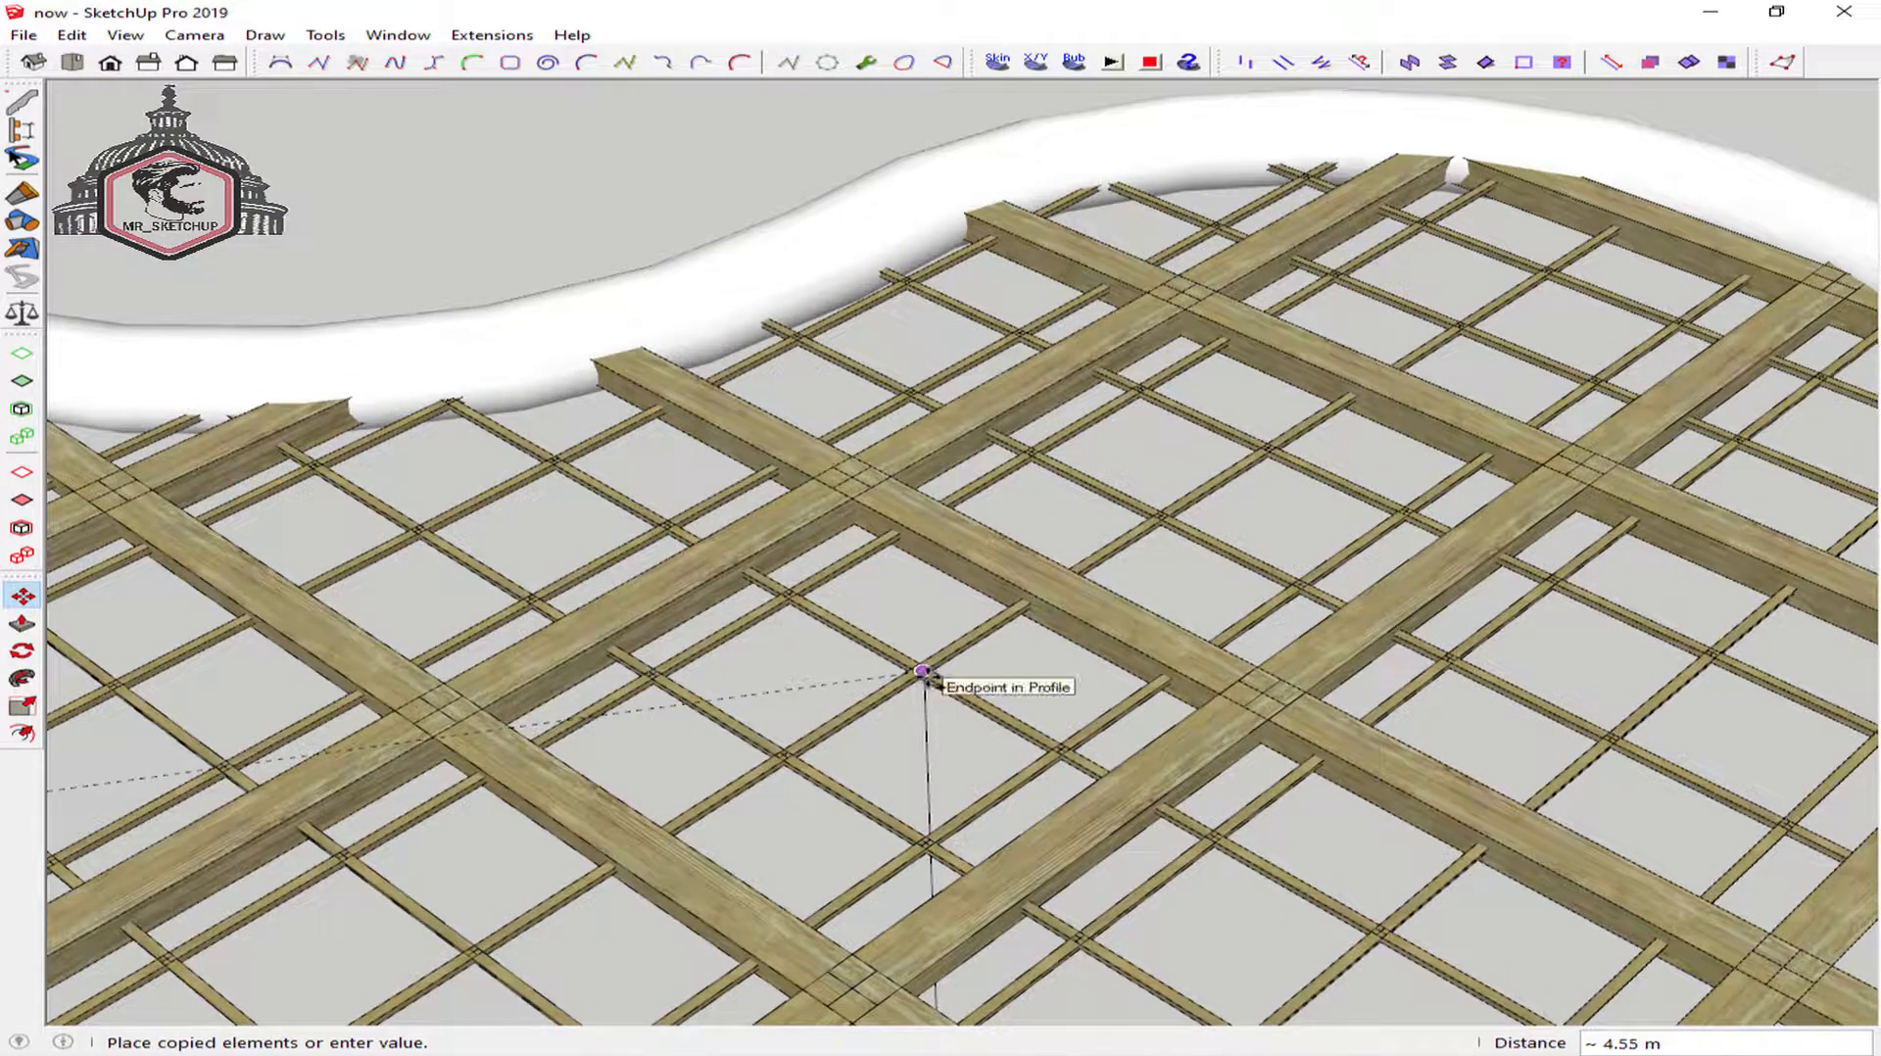
{"action": "left_click", "coordinate": [923, 674]}
Nudge the newest line about 0.02 m at its crossing and copy it about 1.86 m away to the crossing in the adjacent bay
{"action": "scroll", "coordinate": [939, 683], "scroll_direction": "up", "scroll_amount": 2}
{"action": "left_click", "coordinate": [923, 676]}
{"action": "key", "text": "ctrl"}
{"action": "scroll", "coordinate": [919, 674], "scroll_direction": "up", "scroll_amount": 3}
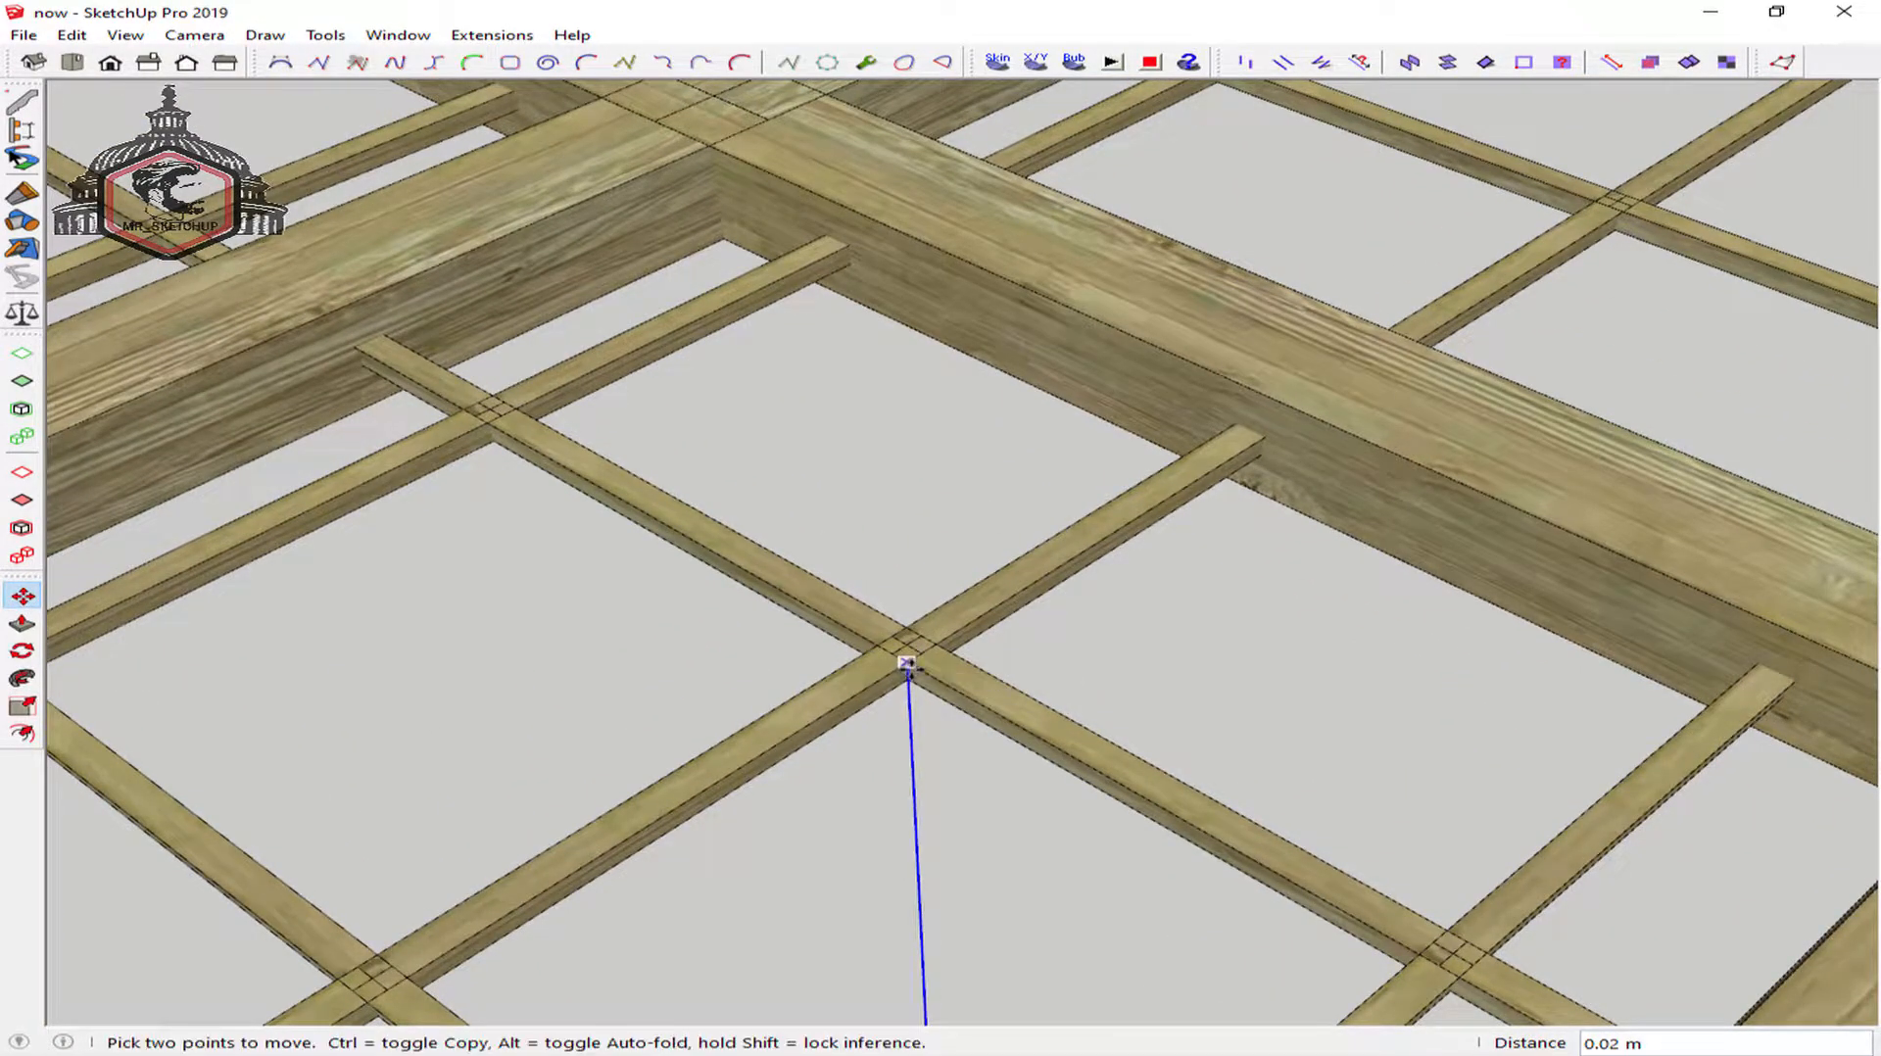
{"action": "left_click", "coordinate": [907, 664]}
{"action": "scroll", "coordinate": [1108, 672], "scroll_direction": "down", "scroll_amount": 5}
{"action": "scroll", "coordinate": [1272, 743], "scroll_direction": "up", "scroll_amount": 2}
{"action": "middle_click_drag", "start_coordinate": [1272, 743], "coordinate": [907, 511], "text": "shift"}
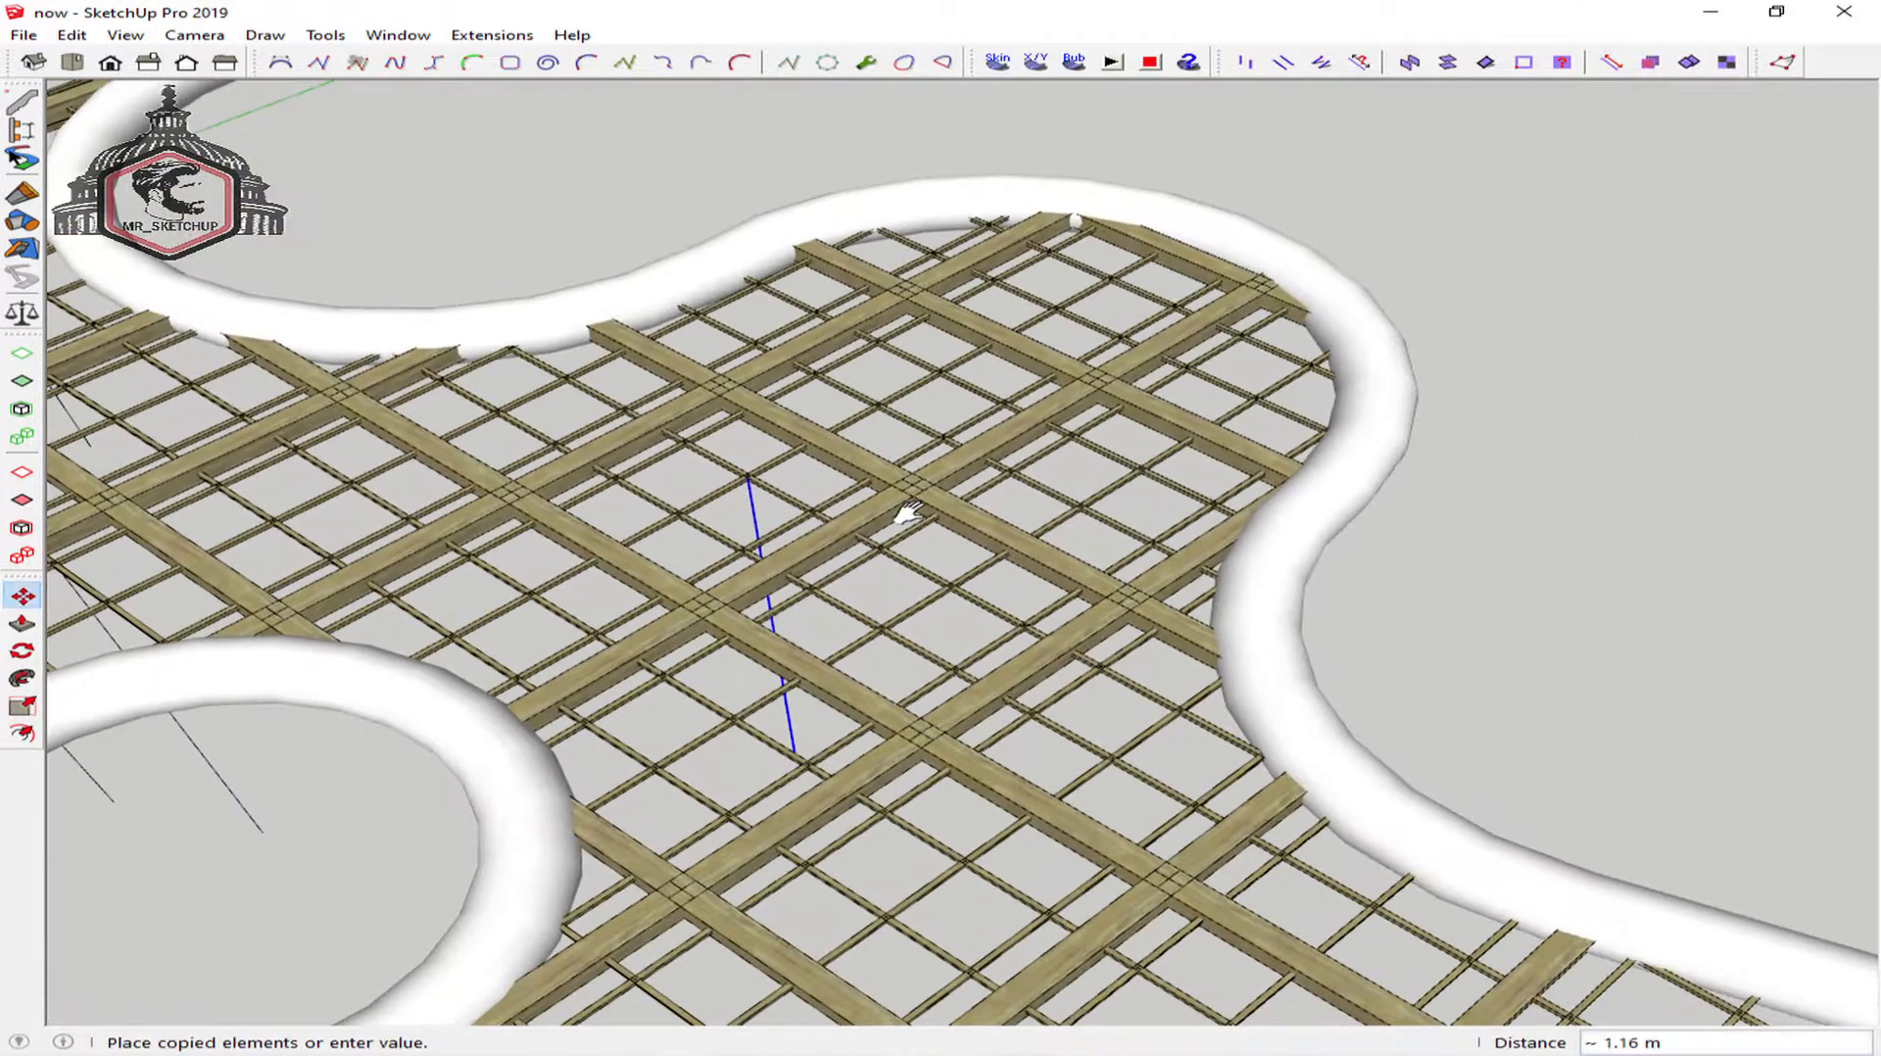
{"action": "scroll", "coordinate": [908, 588], "scroll_direction": "up", "scroll_amount": 2}
{"action": "left_click", "coordinate": [962, 592]}
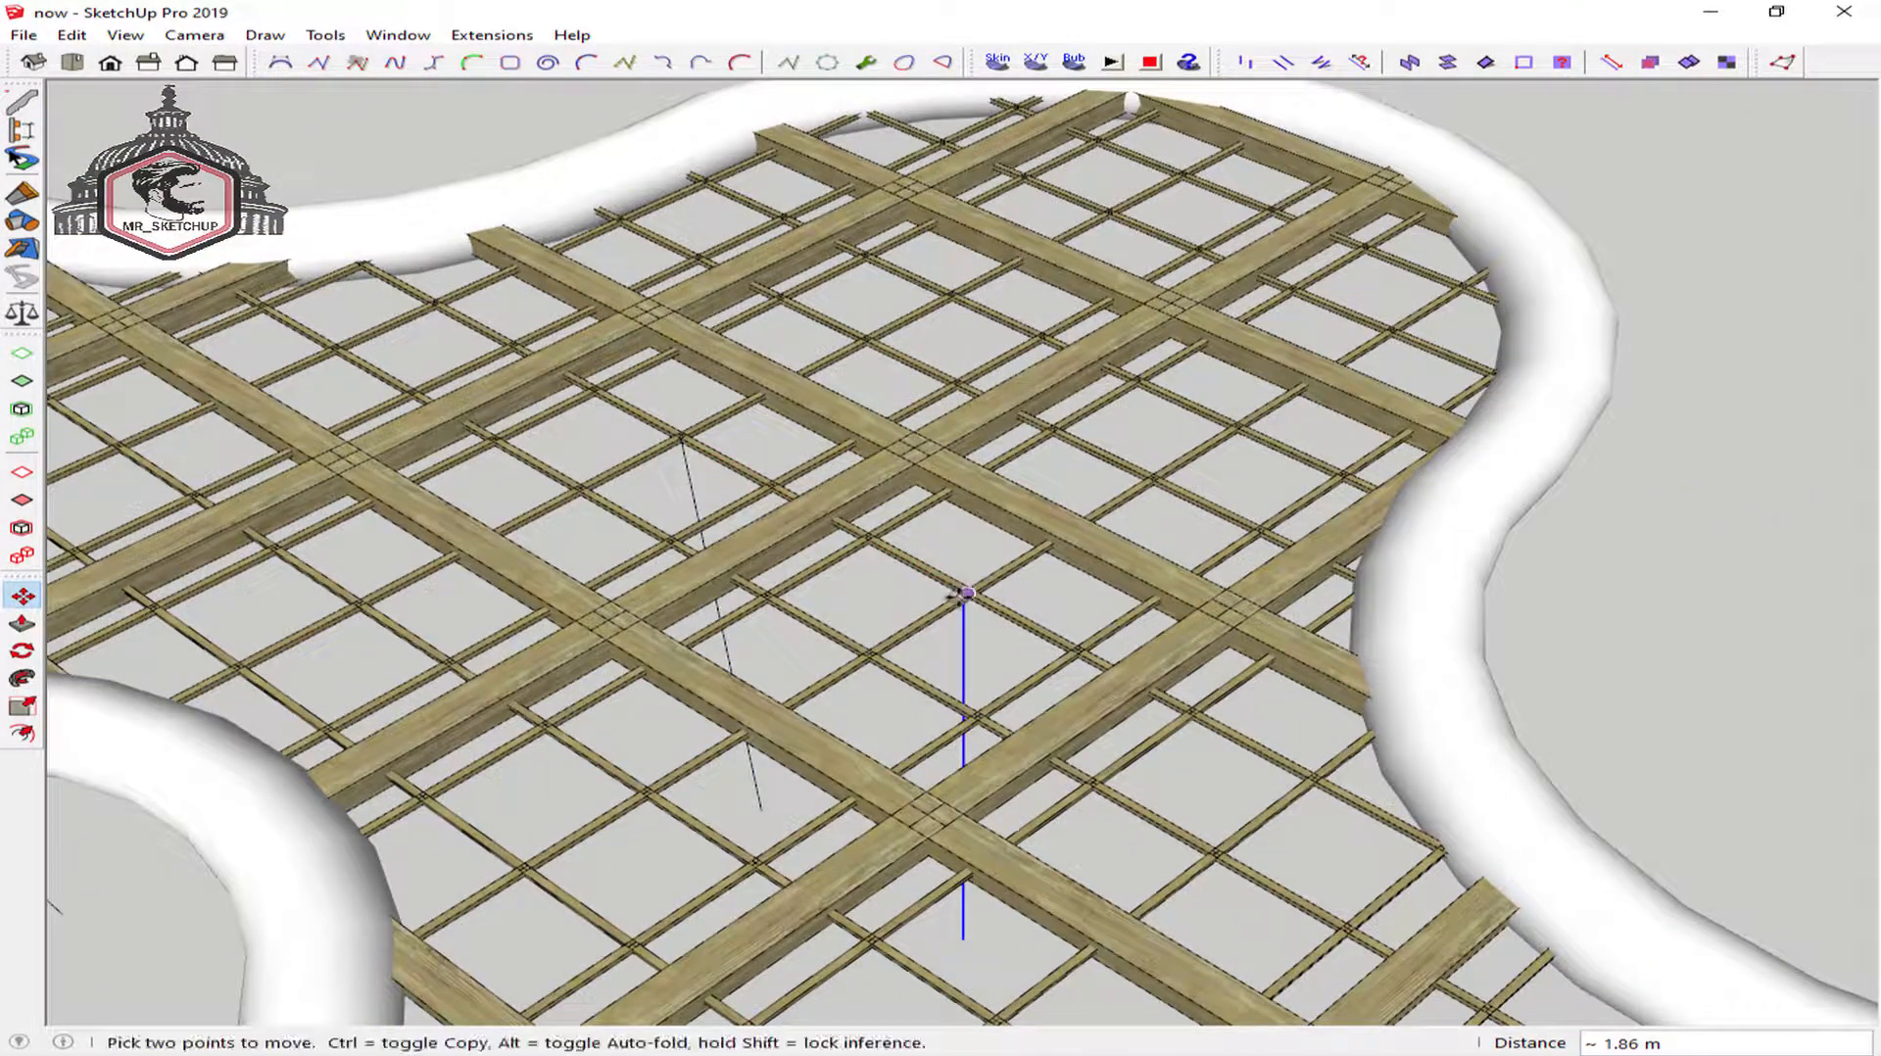
Copy the vertical line about 1.96 m away into the neighbouring bay, and from there about 2.59 m to another thin-member crossing
{"action": "left_click", "coordinate": [962, 593]}
{"action": "left_click", "coordinate": [800, 628]}
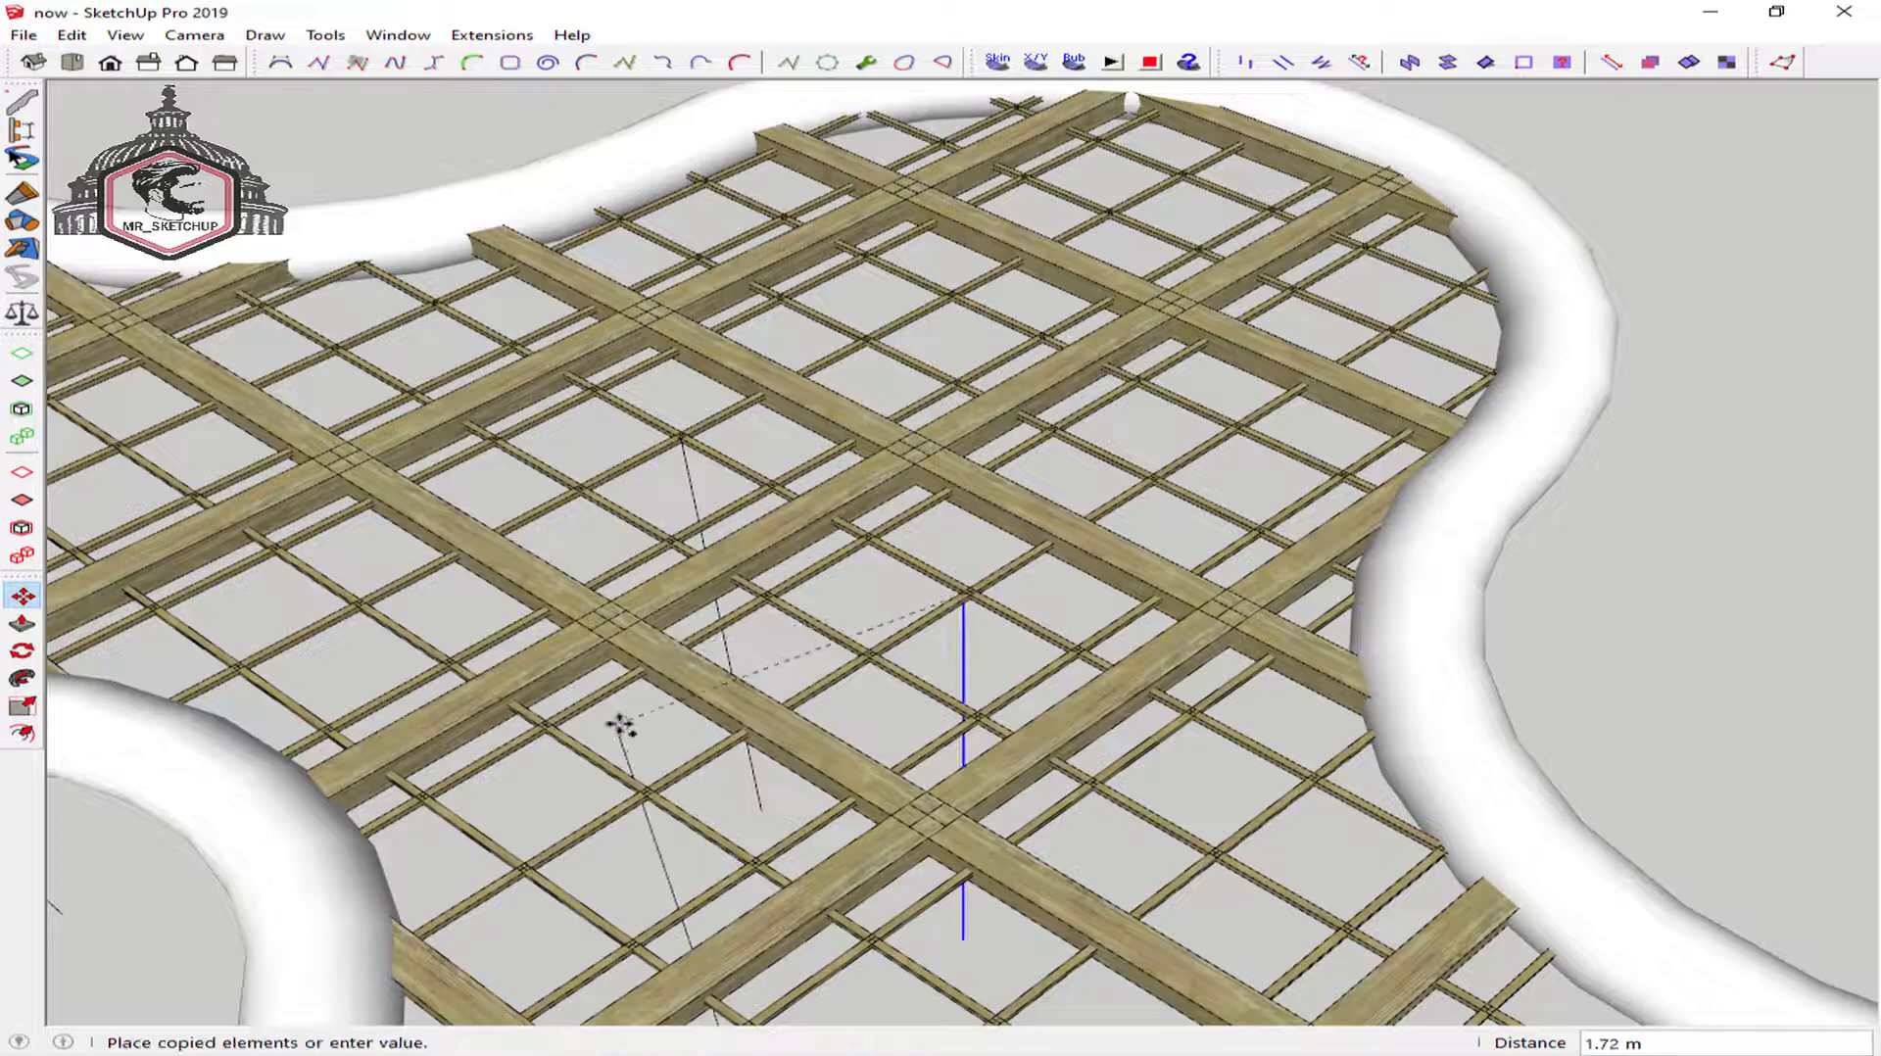
{"action": "left_click", "coordinate": [554, 727]}
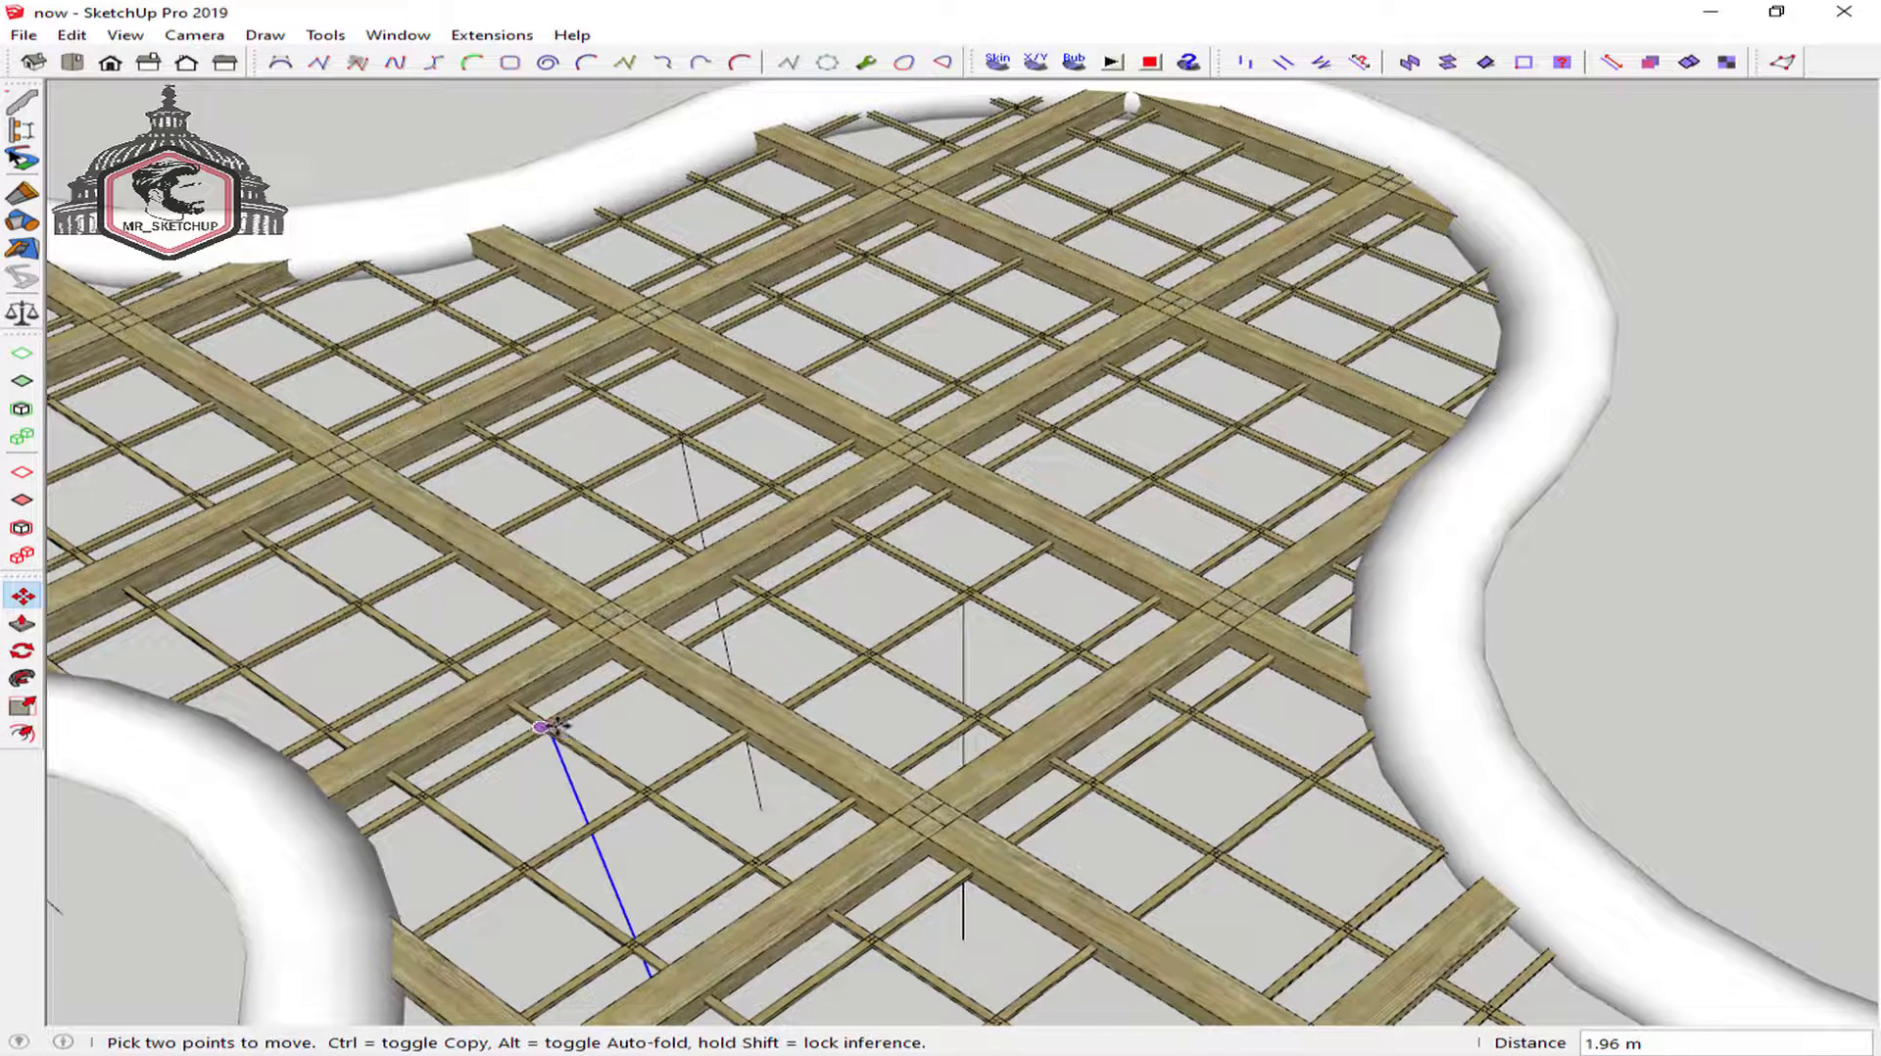
{"action": "scroll", "coordinate": [541, 727], "scroll_direction": "up", "scroll_amount": 2}
{"action": "left_click", "coordinate": [541, 727]}
{"action": "scroll", "coordinate": [672, 702], "scroll_direction": "down", "scroll_amount": 3}
{"action": "middle_click_drag", "start_coordinate": [672, 701], "coordinate": [726, 520]}
{"action": "scroll", "coordinate": [726, 520], "scroll_direction": "up", "scroll_amount": 3}
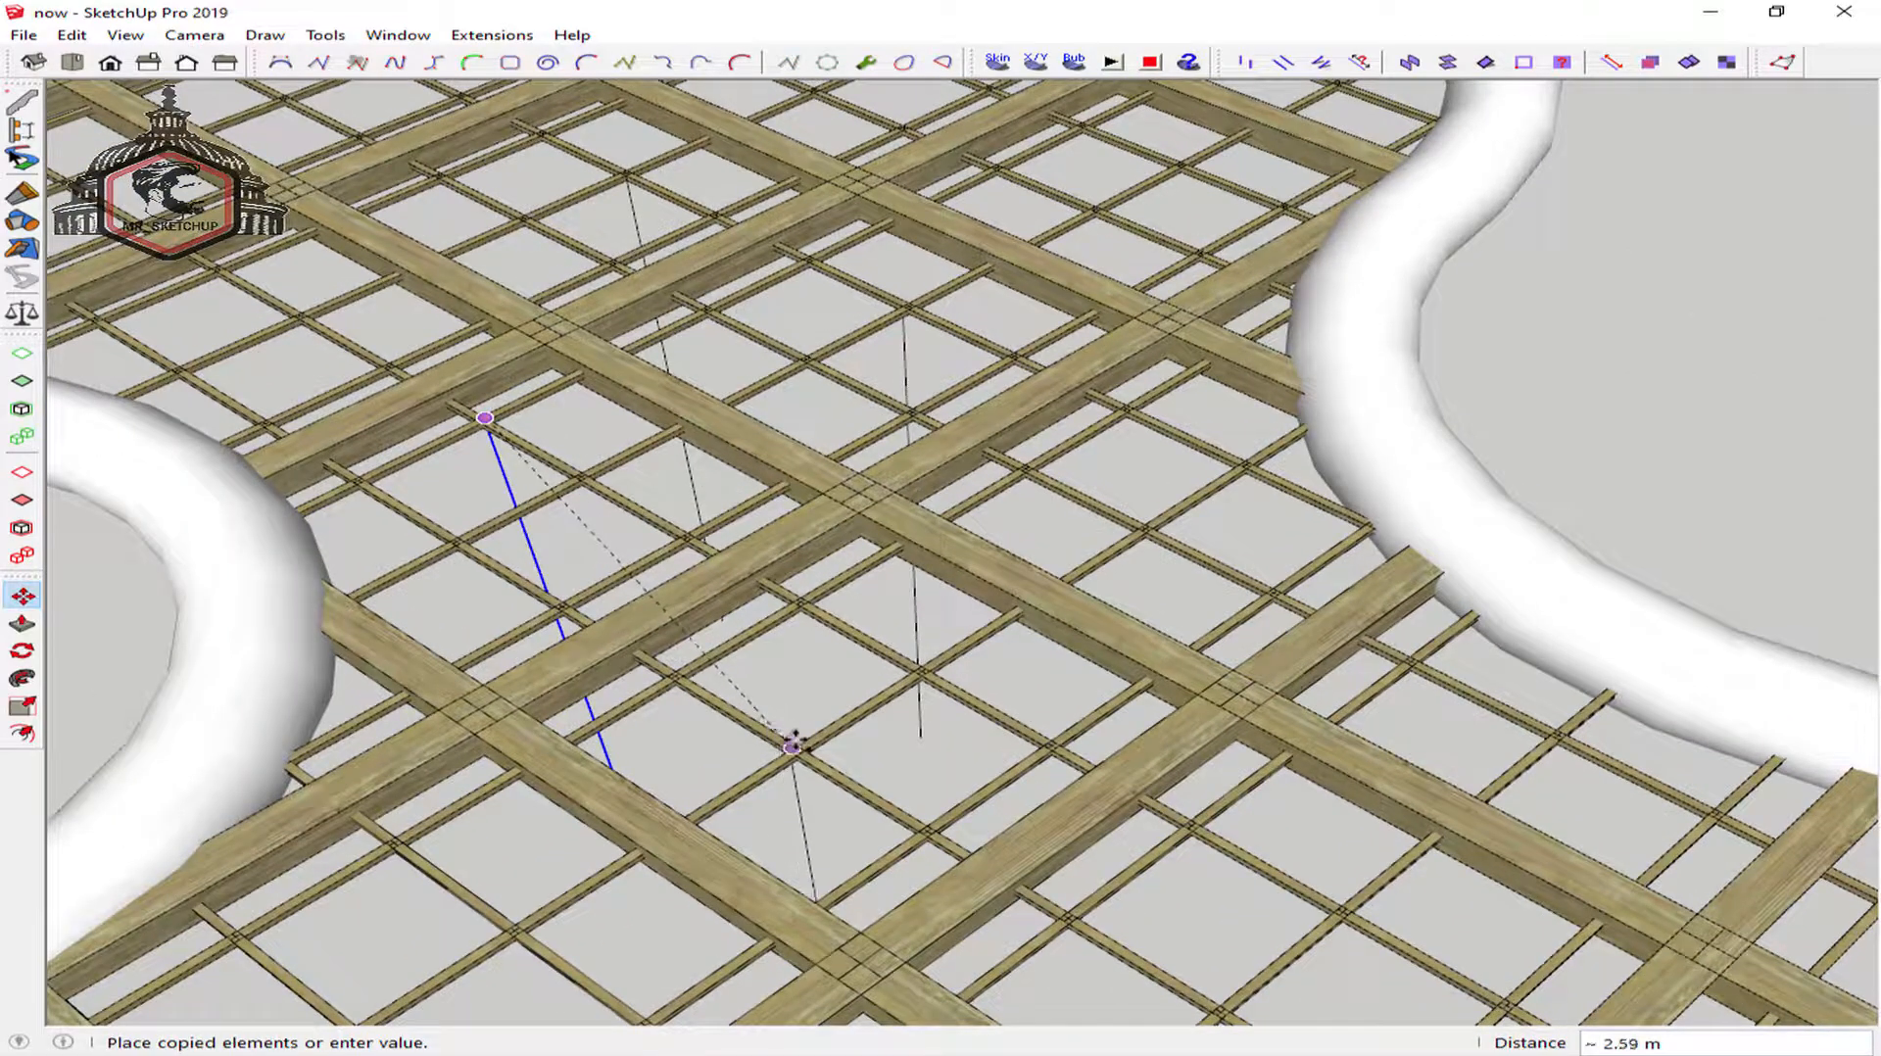
{"action": "scroll", "coordinate": [794, 747], "scroll_direction": "up", "scroll_amount": 3}
{"action": "scroll", "coordinate": [806, 760], "scroll_direction": "down", "scroll_amount": 5}
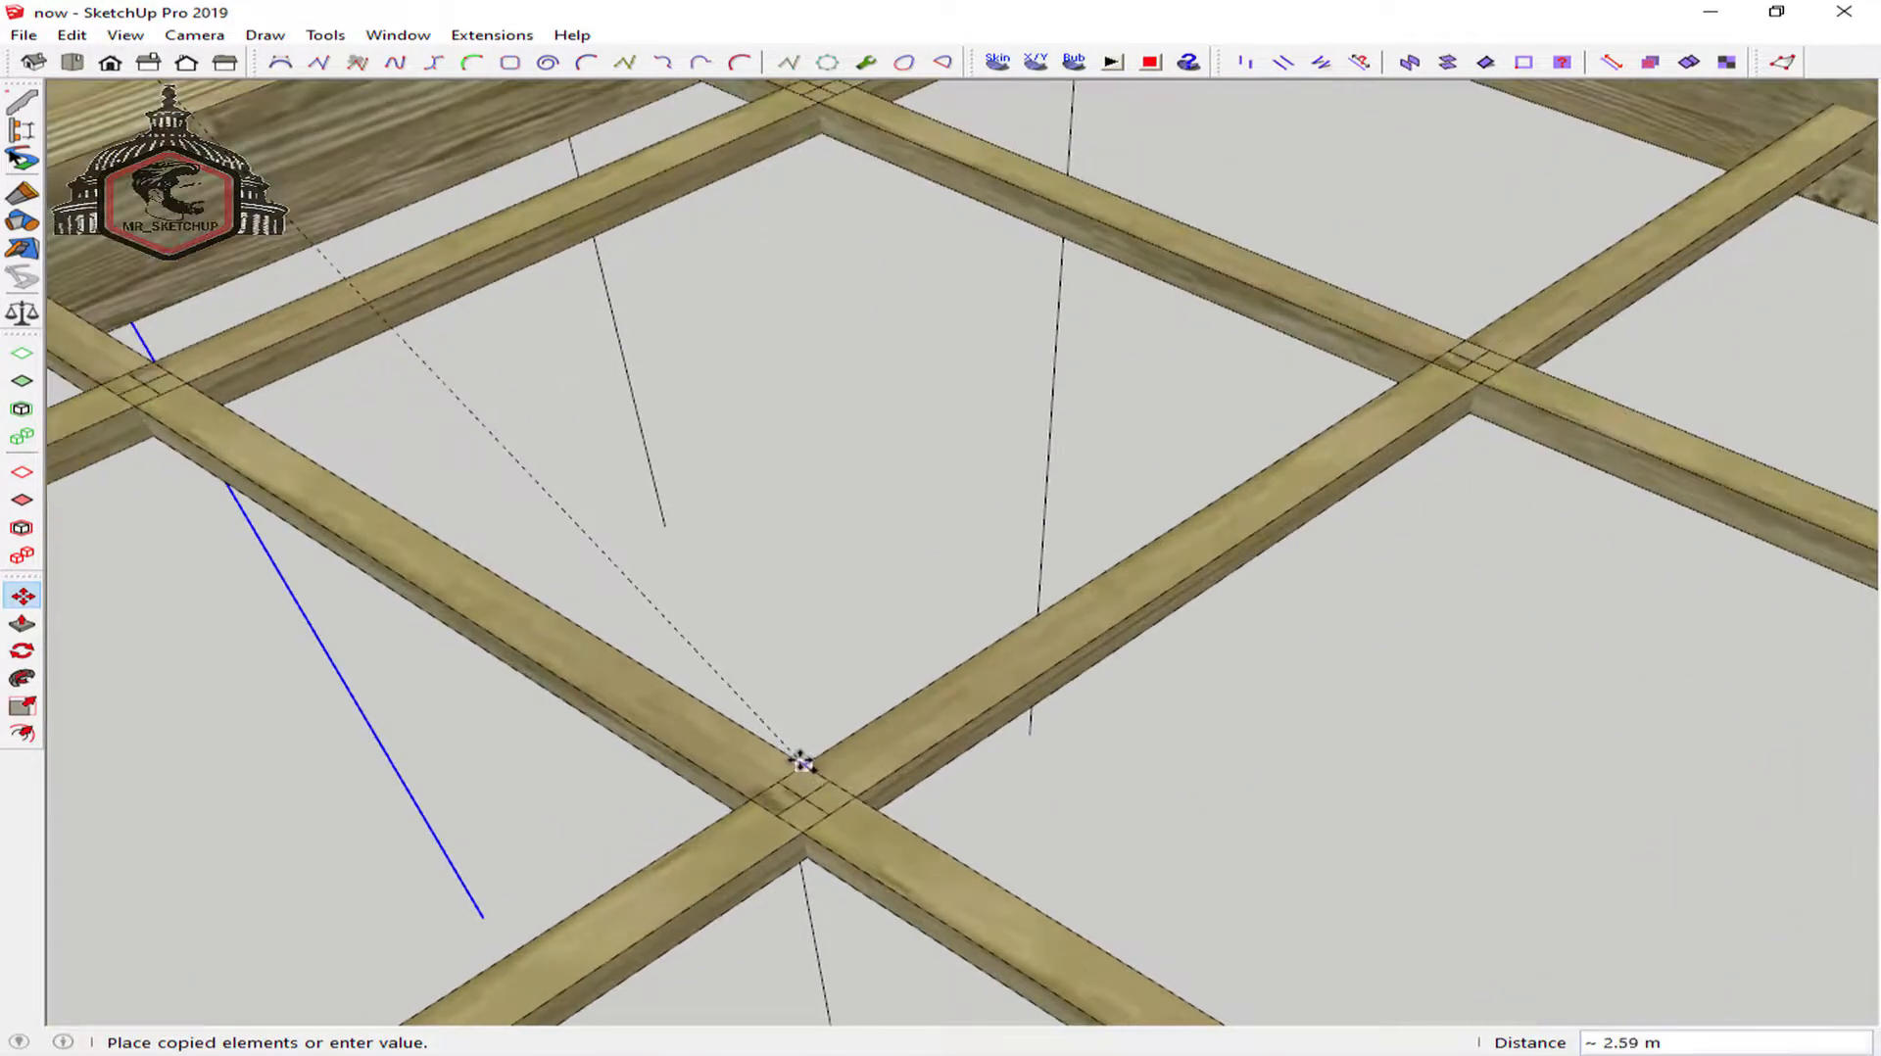
{"action": "left_click", "coordinate": [797, 764]}
{"action": "scroll", "coordinate": [882, 651], "scroll_direction": "down", "scroll_amount": 2}
{"action": "scroll", "coordinate": [883, 650], "scroll_direction": "down", "scroll_amount": 5}
{"action": "middle_click_drag", "start_coordinate": [882, 649], "coordinate": [1274, 487]}
{"action": "key", "text": "space"}
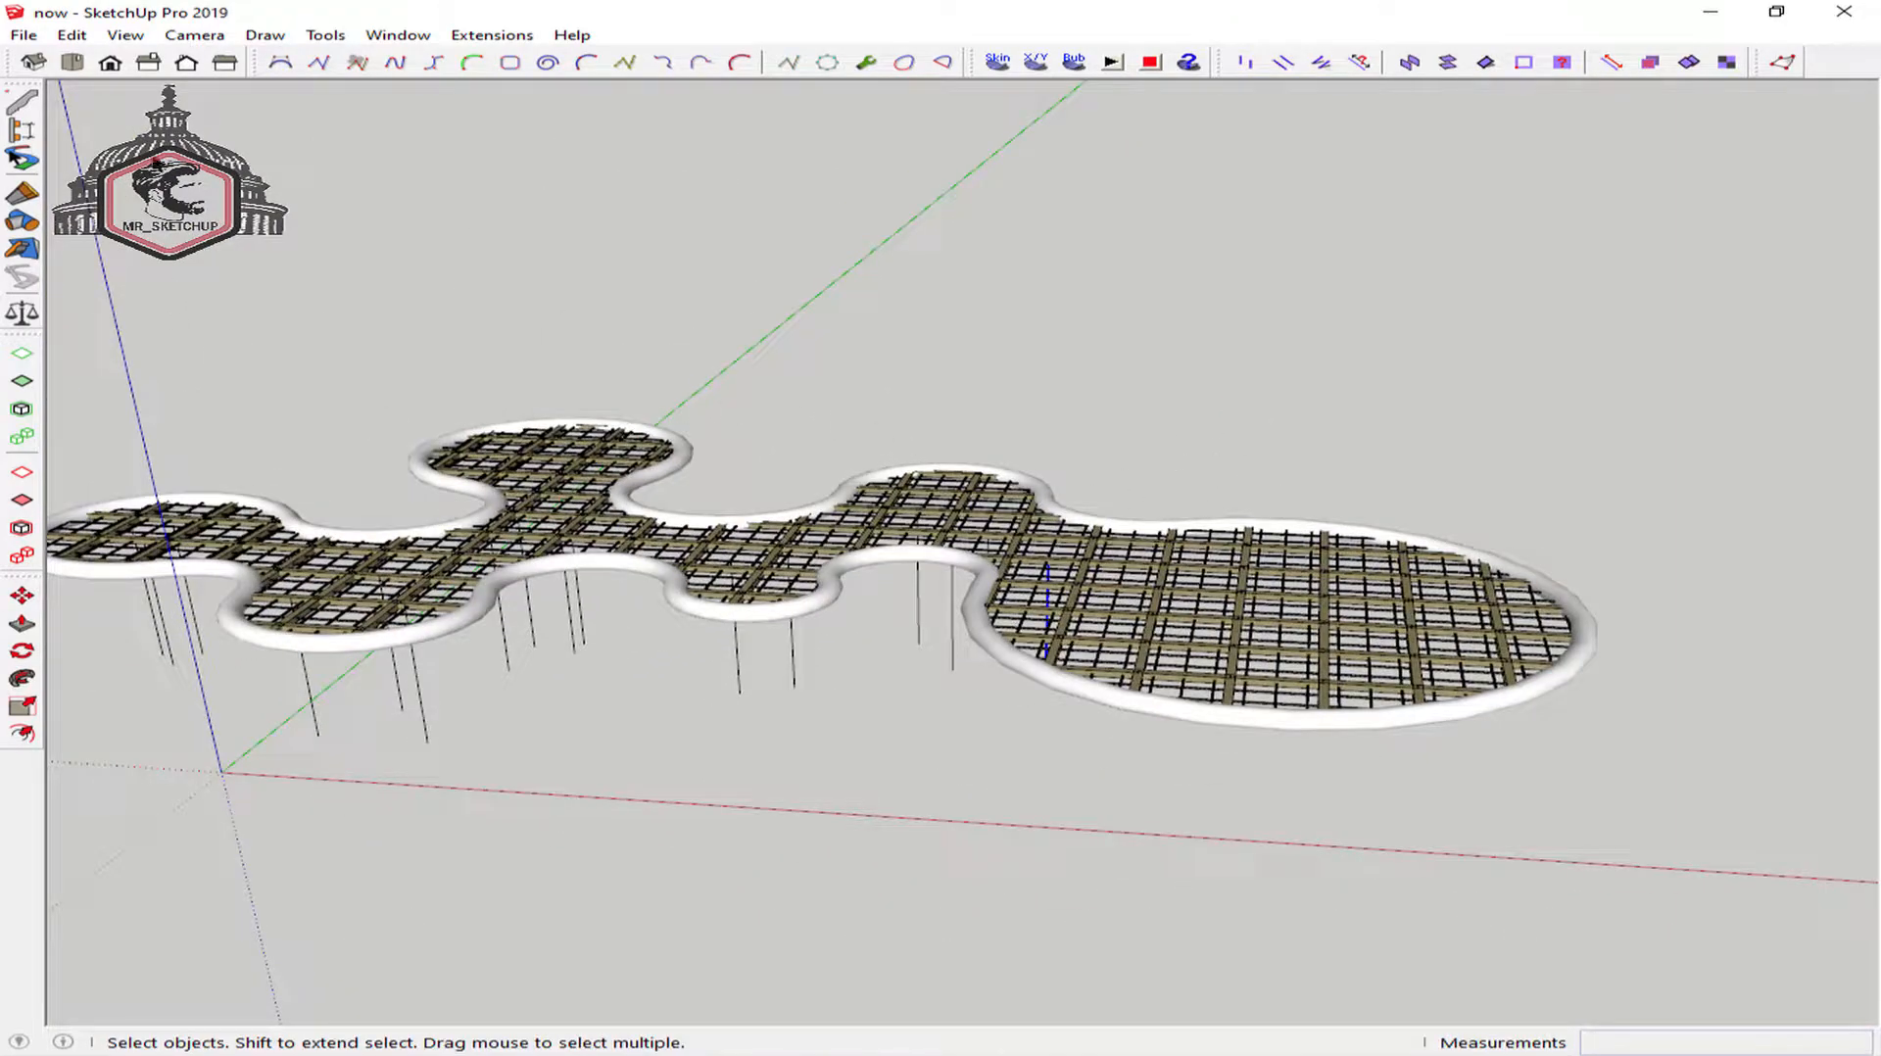
Select all the vertical lines in the front view and start editing their endpoints with Vertex Tools
{"action": "left_click", "coordinate": [110, 63]}
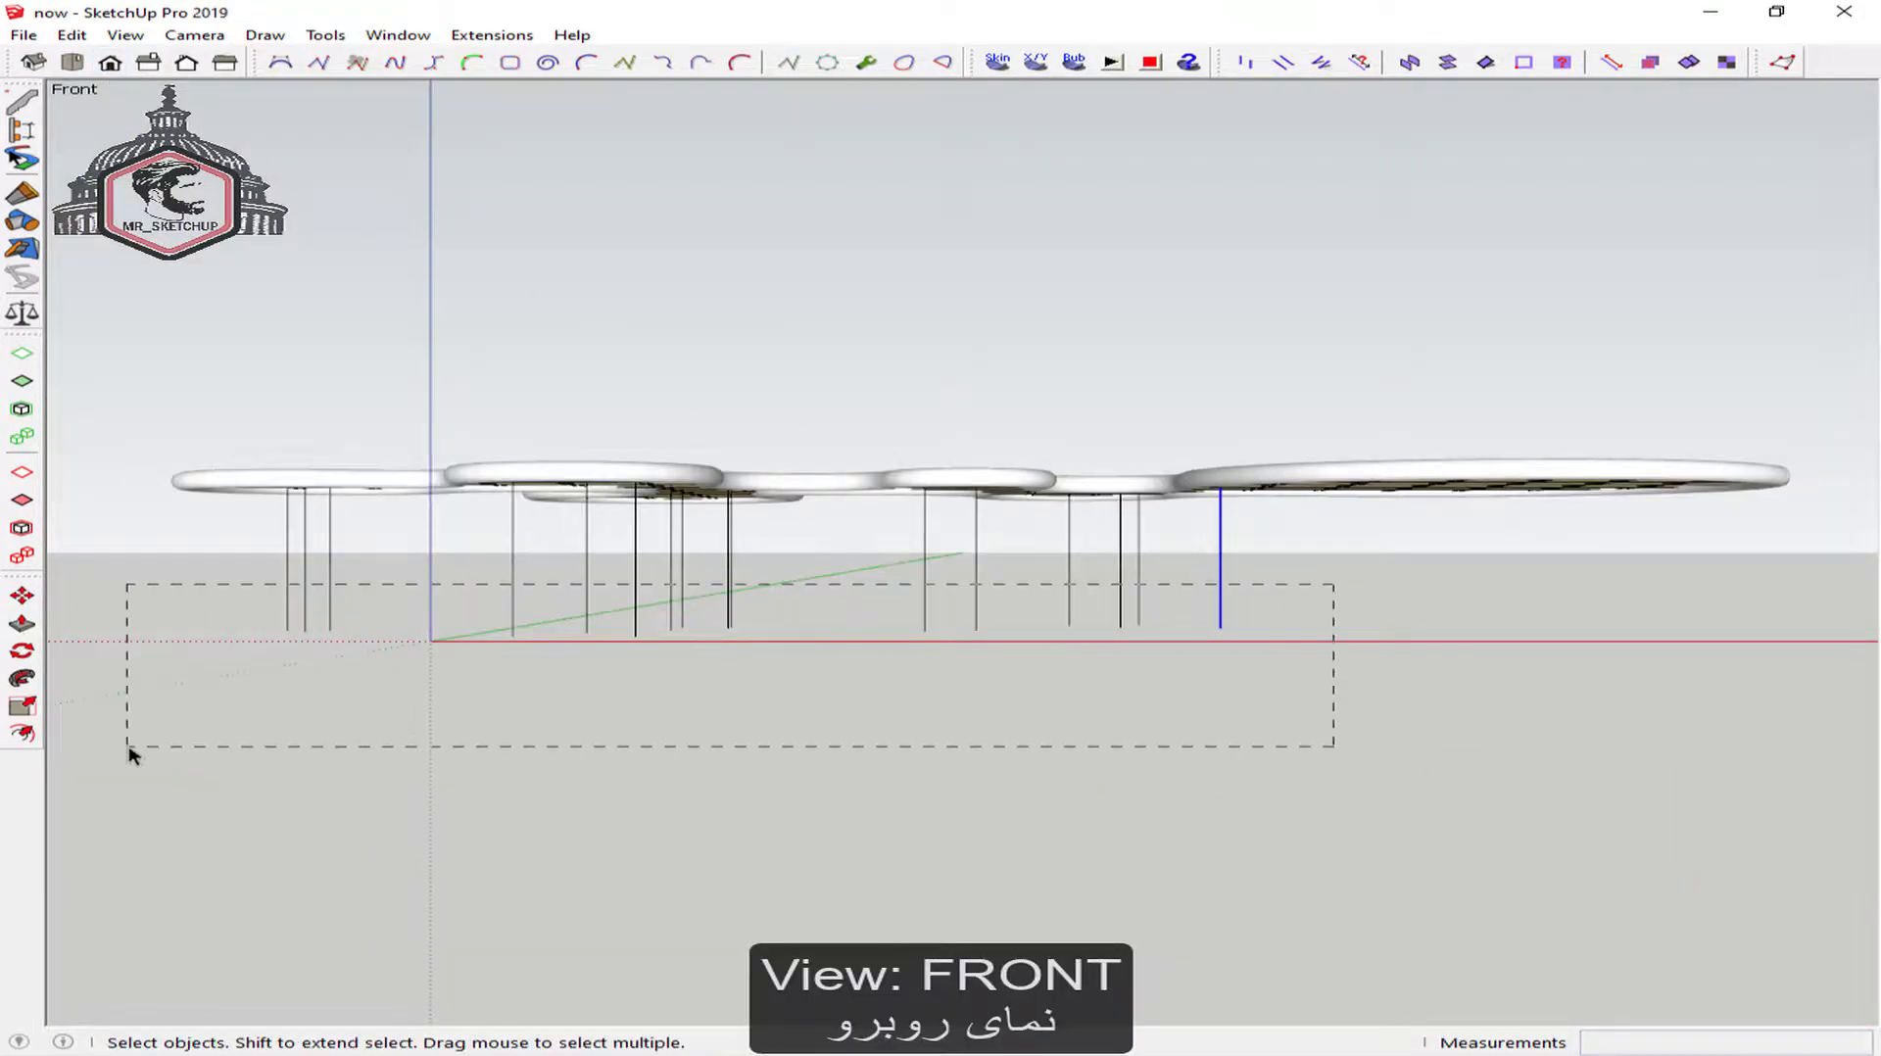
{"action": "left_click_drag", "start_coordinate": [130, 752], "coordinate": [130, 751]}
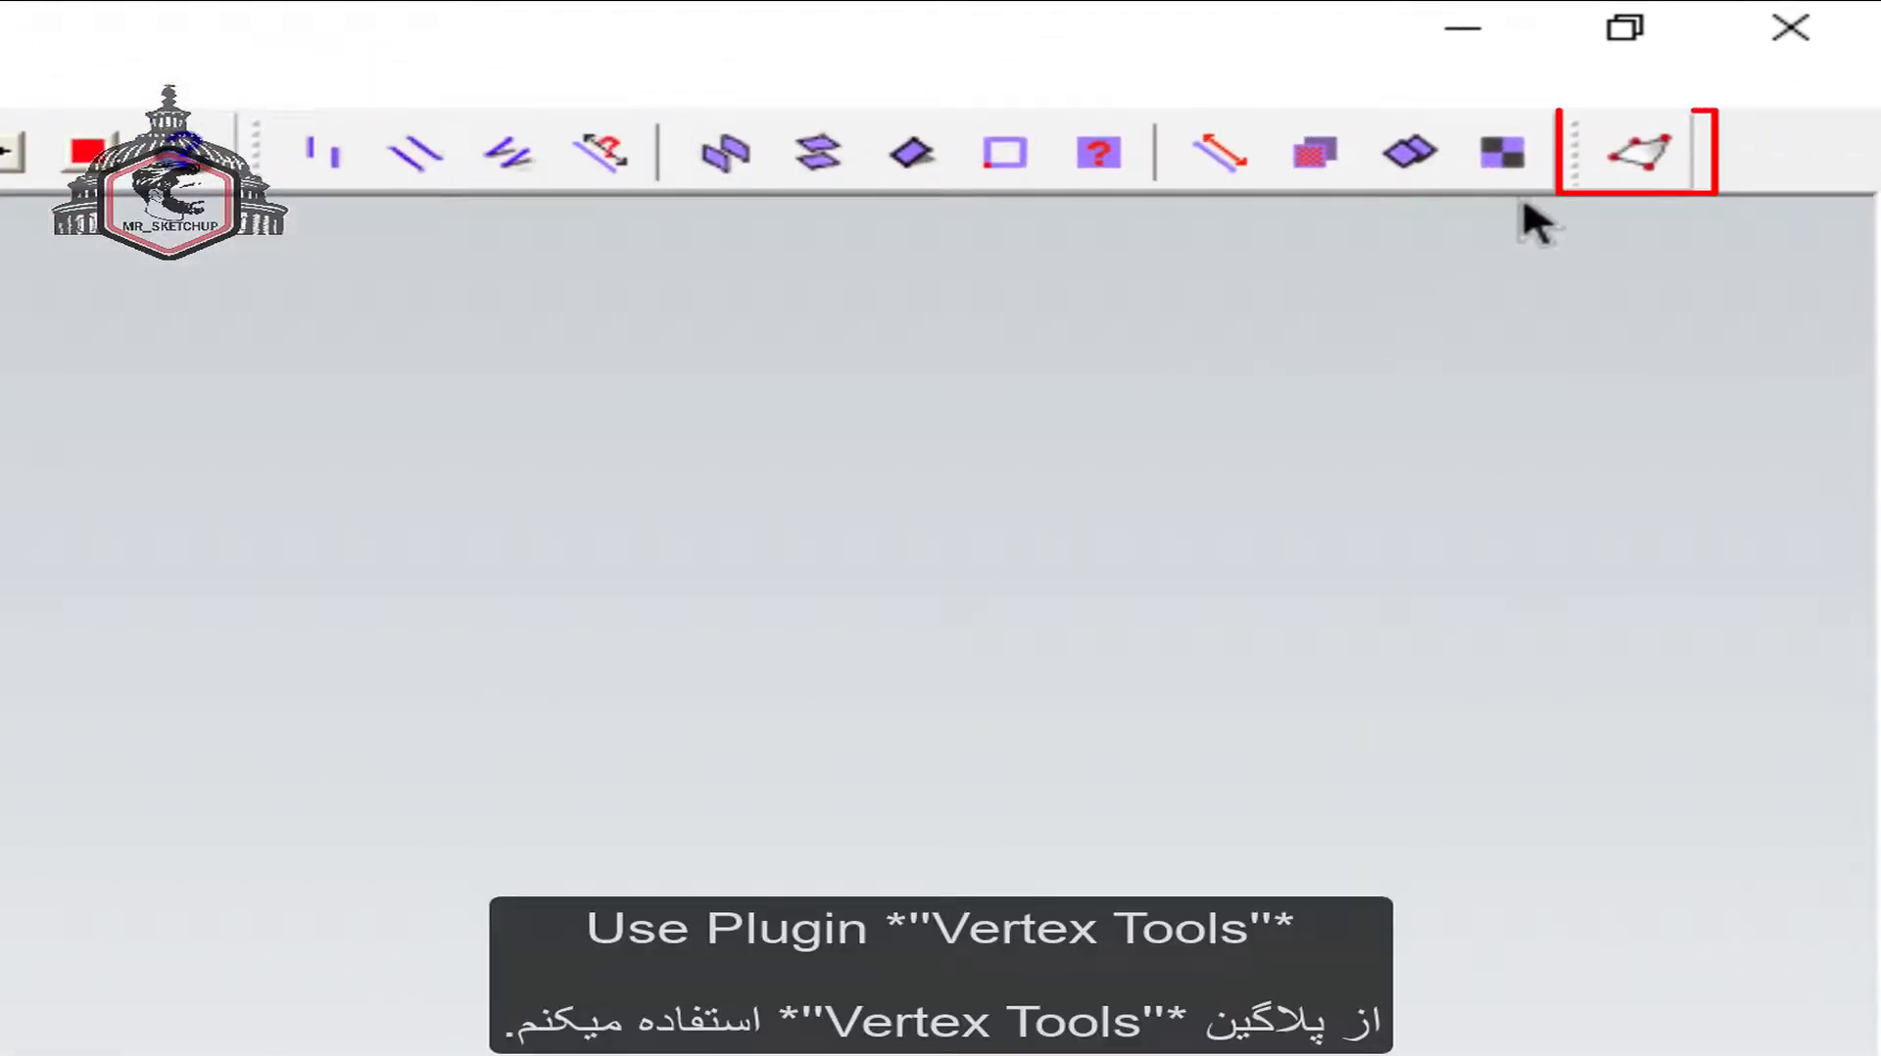
{"action": "left_click", "coordinate": [1626, 160]}
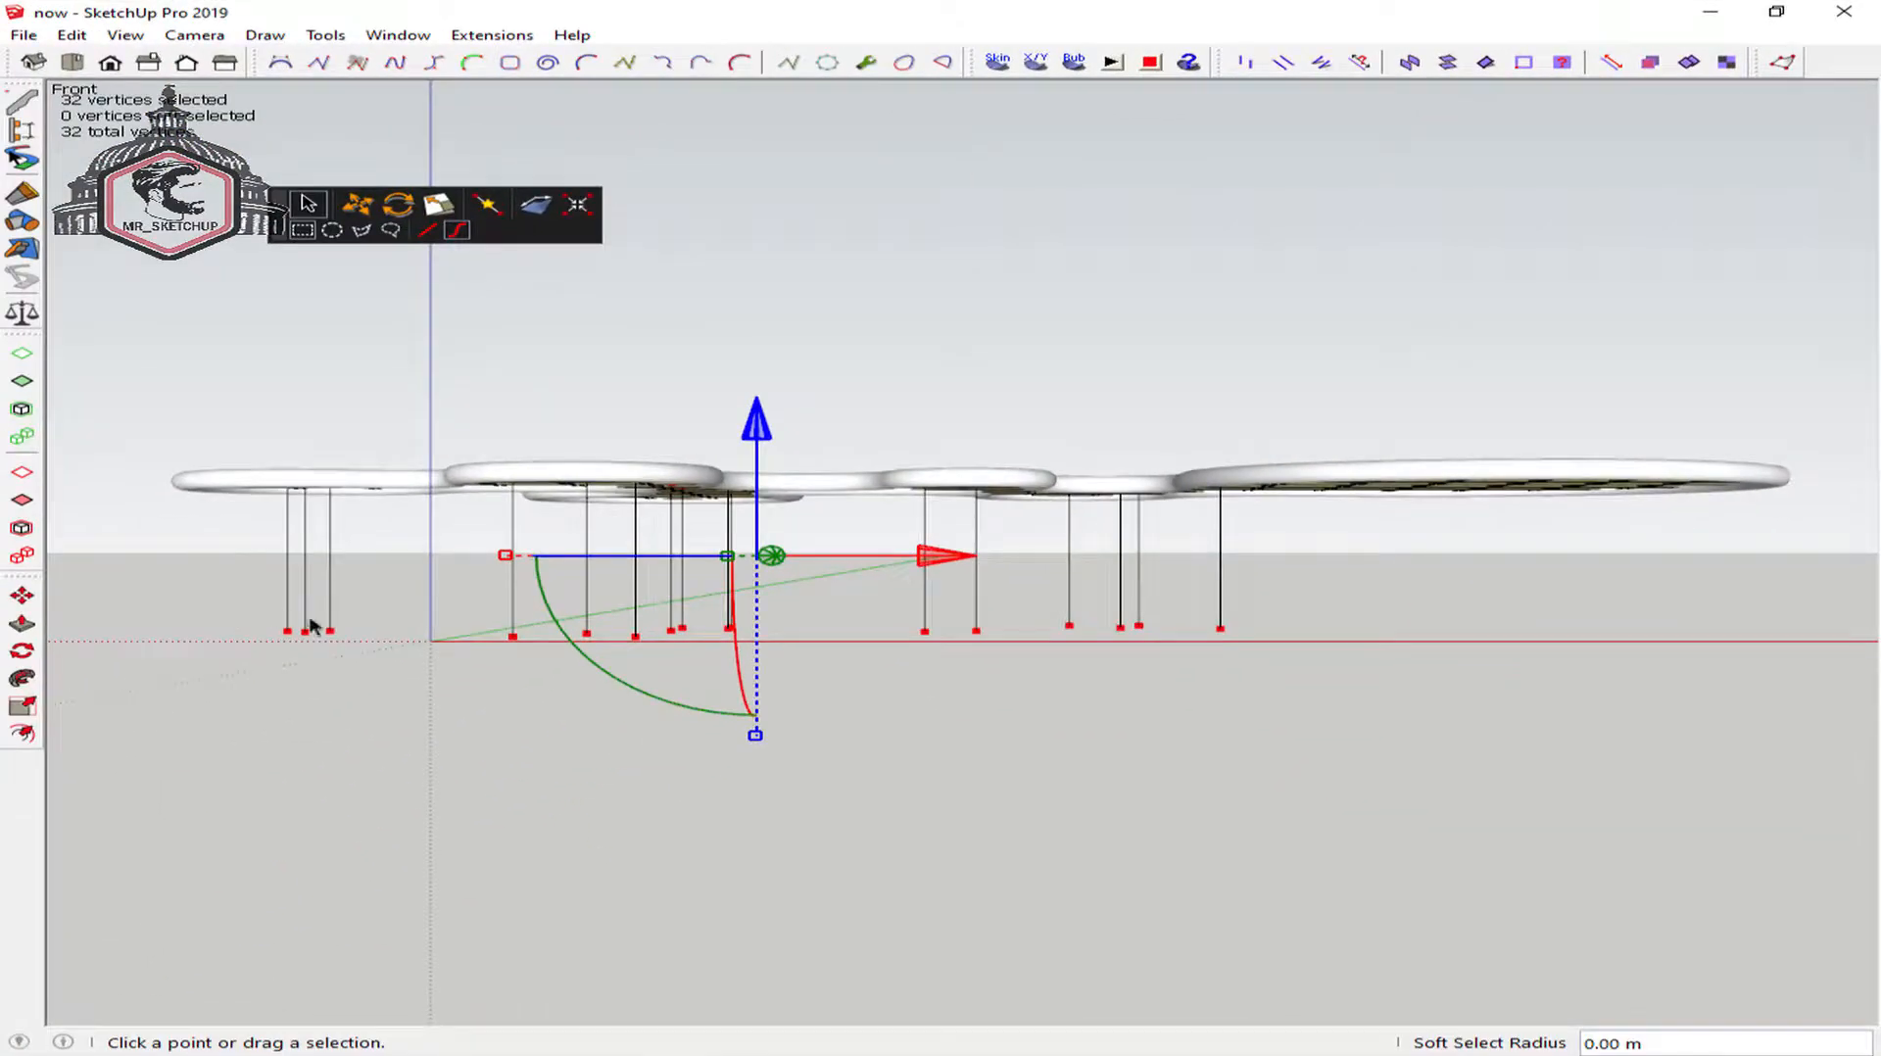
Select the lower vertices of all the vertical lines and scale them inward along the red axis so the lines slant toward the centre
{"action": "left_click_drag", "start_coordinate": [227, 596], "coordinate": [1398, 732]}
{"action": "middle_click_drag", "start_coordinate": [546, 679], "coordinate": [554, 637]}
{"action": "left_click_drag", "start_coordinate": [581, 637], "coordinate": [591, 638]}
{"action": "mouse_move", "coordinate": [539, 627]}
{"action": "middle_mouse_down"}
{"action": "mouse_move", "coordinate": [538, 608]}
{"action": "mouse_move", "coordinate": [544, 713]}
{"action": "mouse_move", "coordinate": [533, 643]}
{"action": "middle_mouse_up"}
{"action": "left_click_drag", "start_coordinate": [627, 646], "coordinate": [647, 652]}
{"action": "middle_click_drag", "start_coordinate": [667, 627], "coordinate": [894, 571]}
{"action": "key", "text": "space"}
{"action": "middle_click_drag", "start_coordinate": [789, 620], "coordinate": [343, 730]}
{"action": "middle_click_drag", "start_coordinate": [720, 570], "coordinate": [1102, 458]}
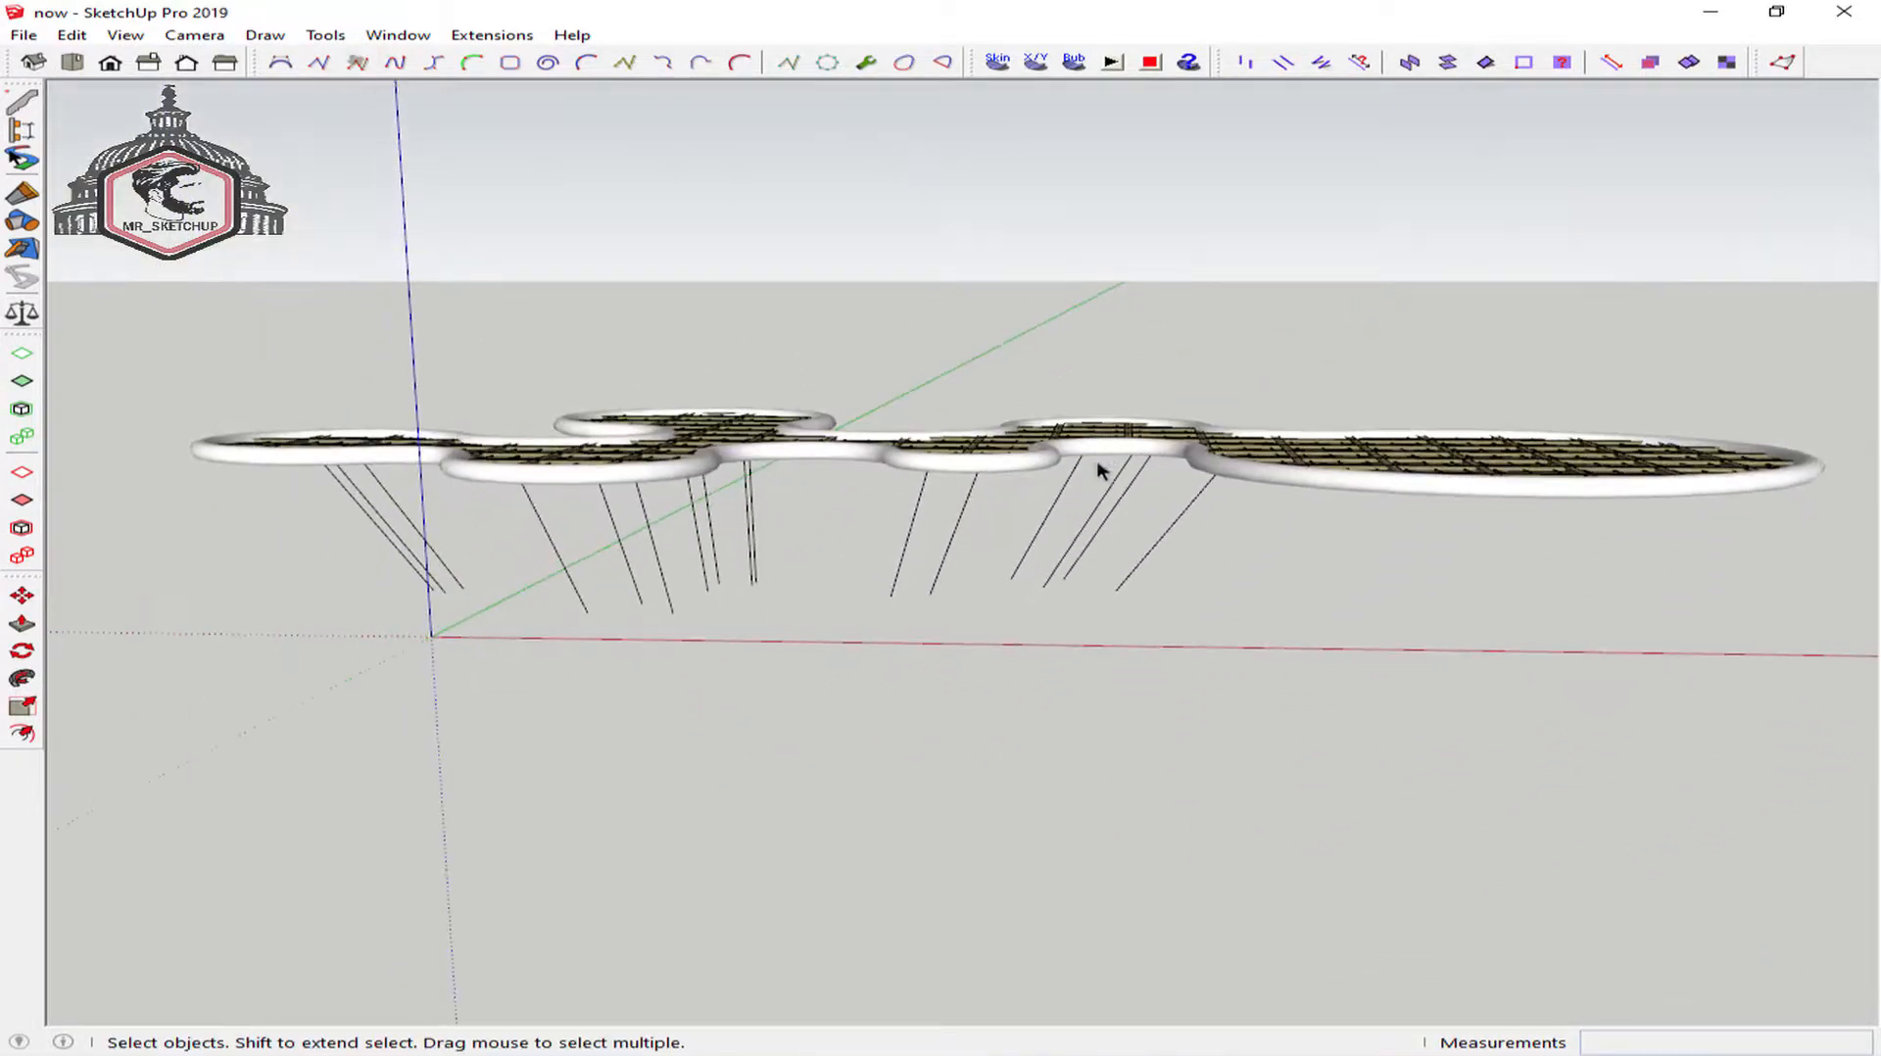
{"action": "middle_click_drag", "start_coordinate": [1117, 524], "coordinate": [1239, 511]}
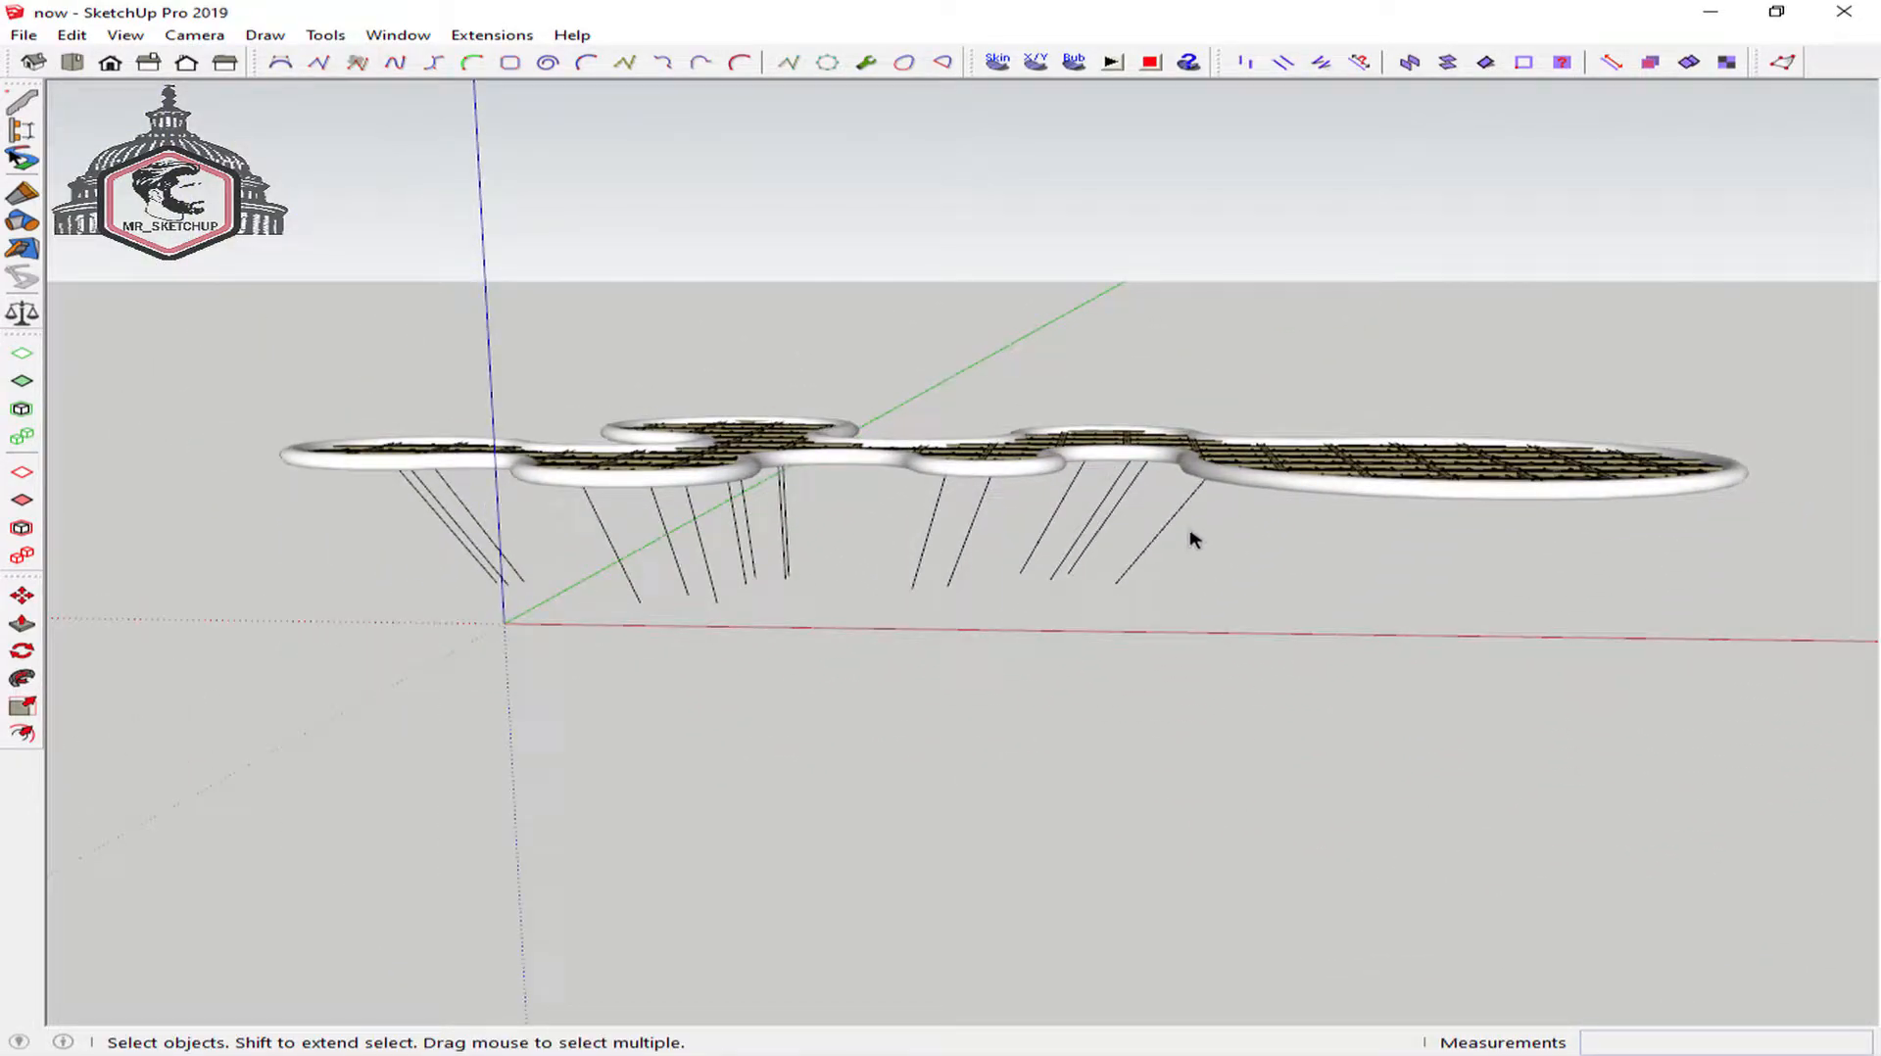
Select several slanted lines spread along the canopy and scale them by 1.5 upward along the blue axis
{"action": "left_click_drag", "start_coordinate": [1056, 578], "coordinate": [1058, 573]}
{"action": "middle_click_drag", "start_coordinate": [1058, 573], "coordinate": [1151, 526]}
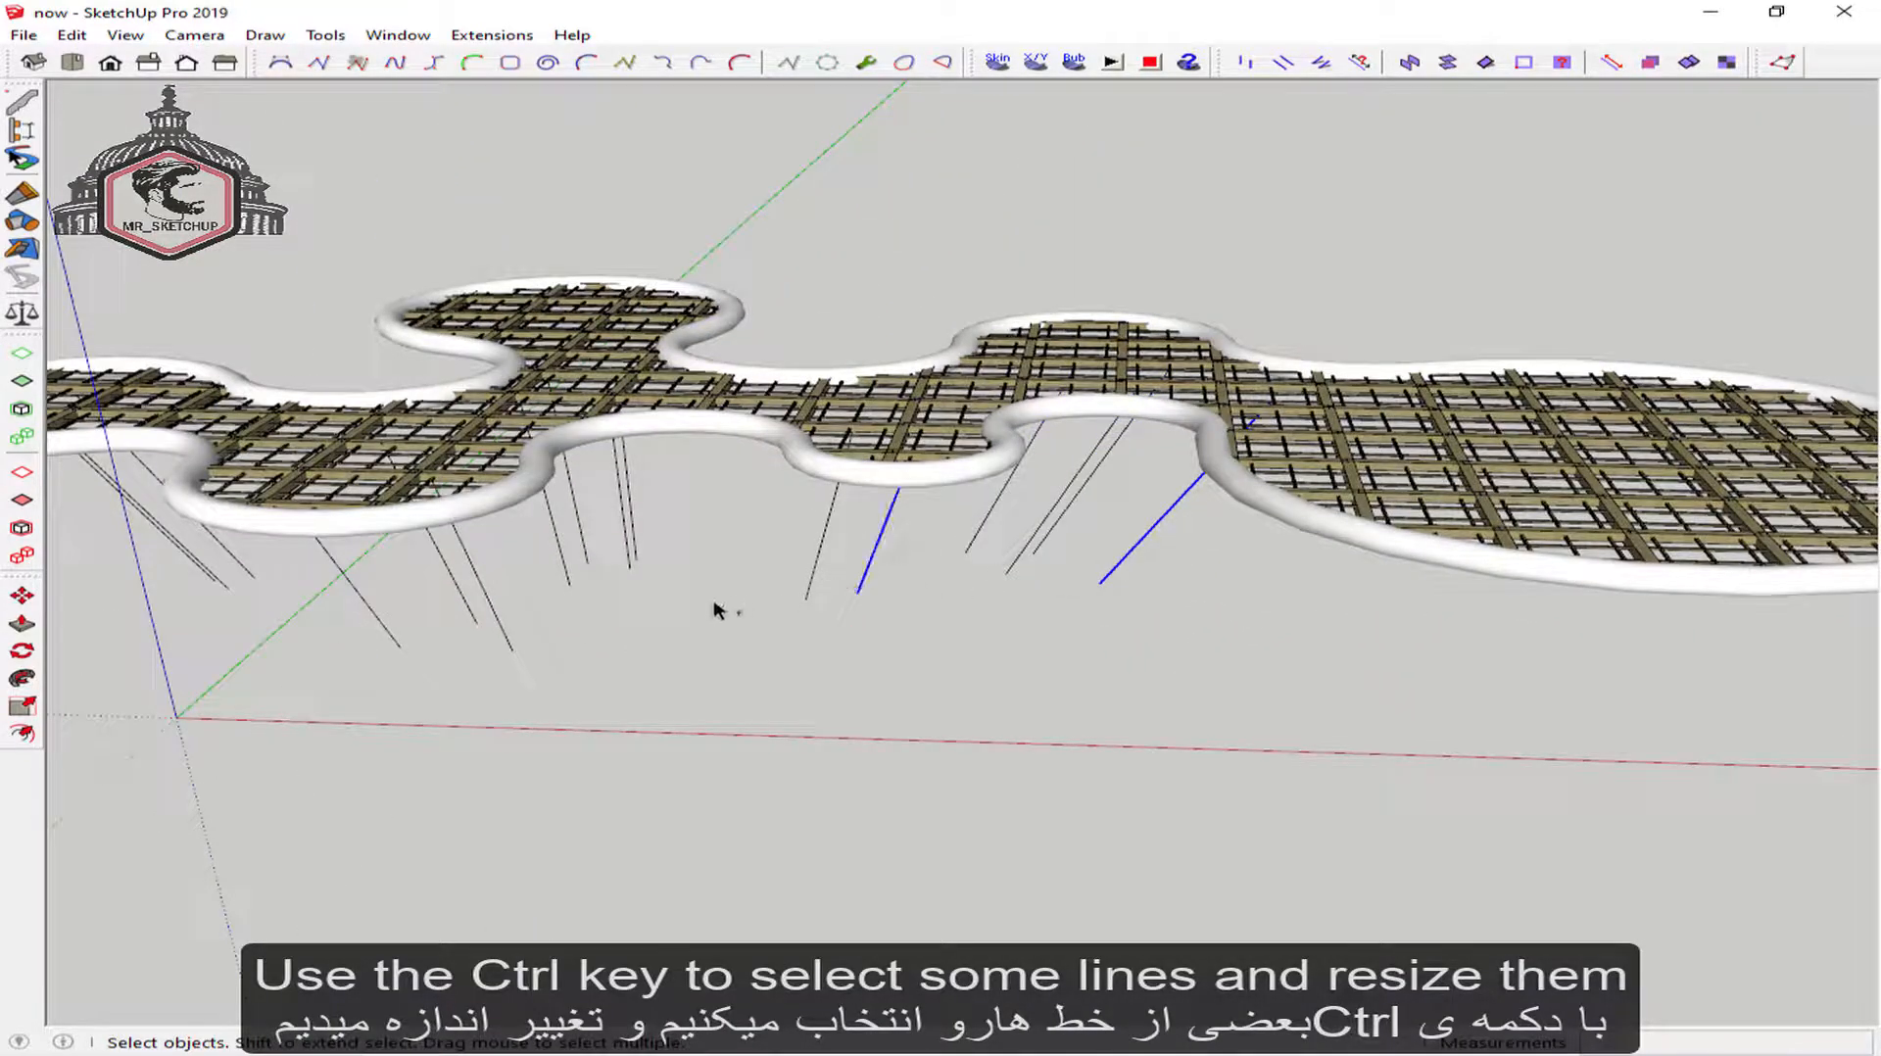
{"action": "left_click", "coordinate": [627, 534], "text": "ctrl"}
{"action": "scroll", "coordinate": [628, 536], "scroll_direction": "down", "scroll_amount": 2}
{"action": "middle_click_drag", "start_coordinate": [592, 610], "coordinate": [895, 437], "text": "shift"}
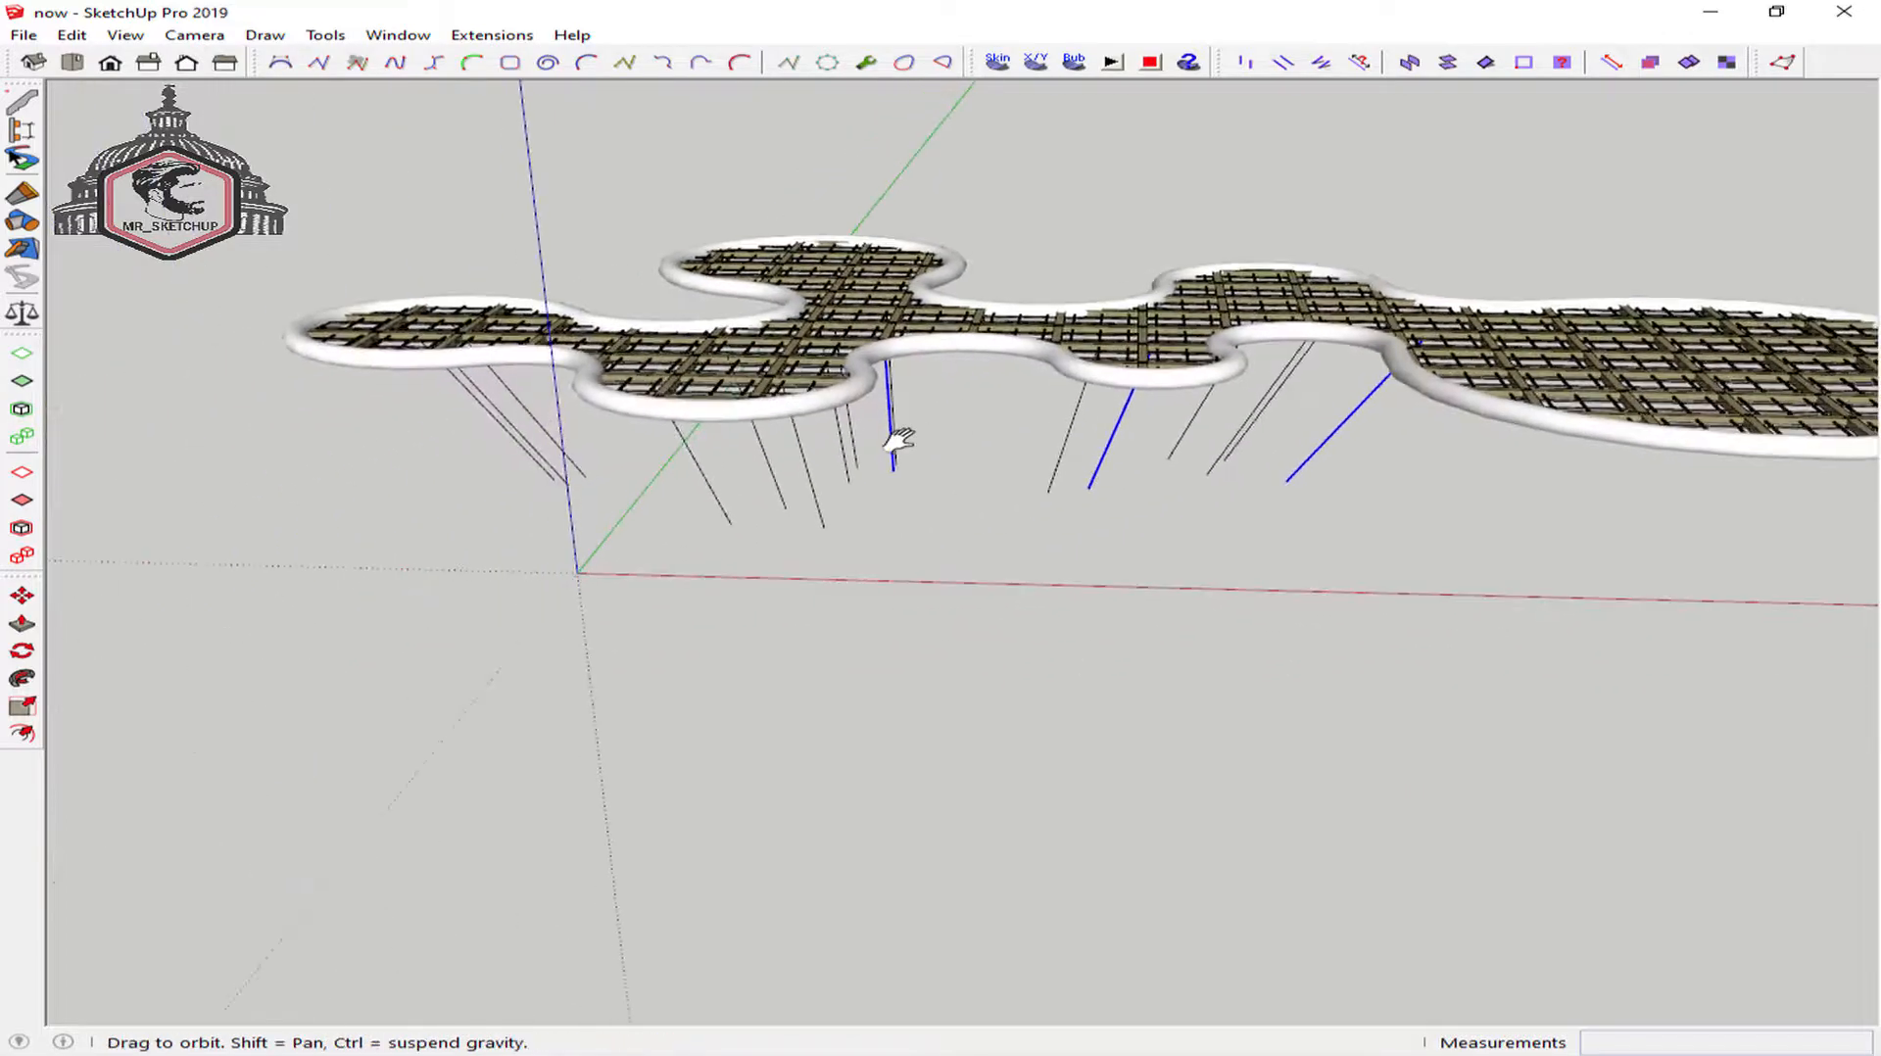
{"action": "scroll", "coordinate": [755, 492], "scroll_direction": "up", "scroll_amount": 1}
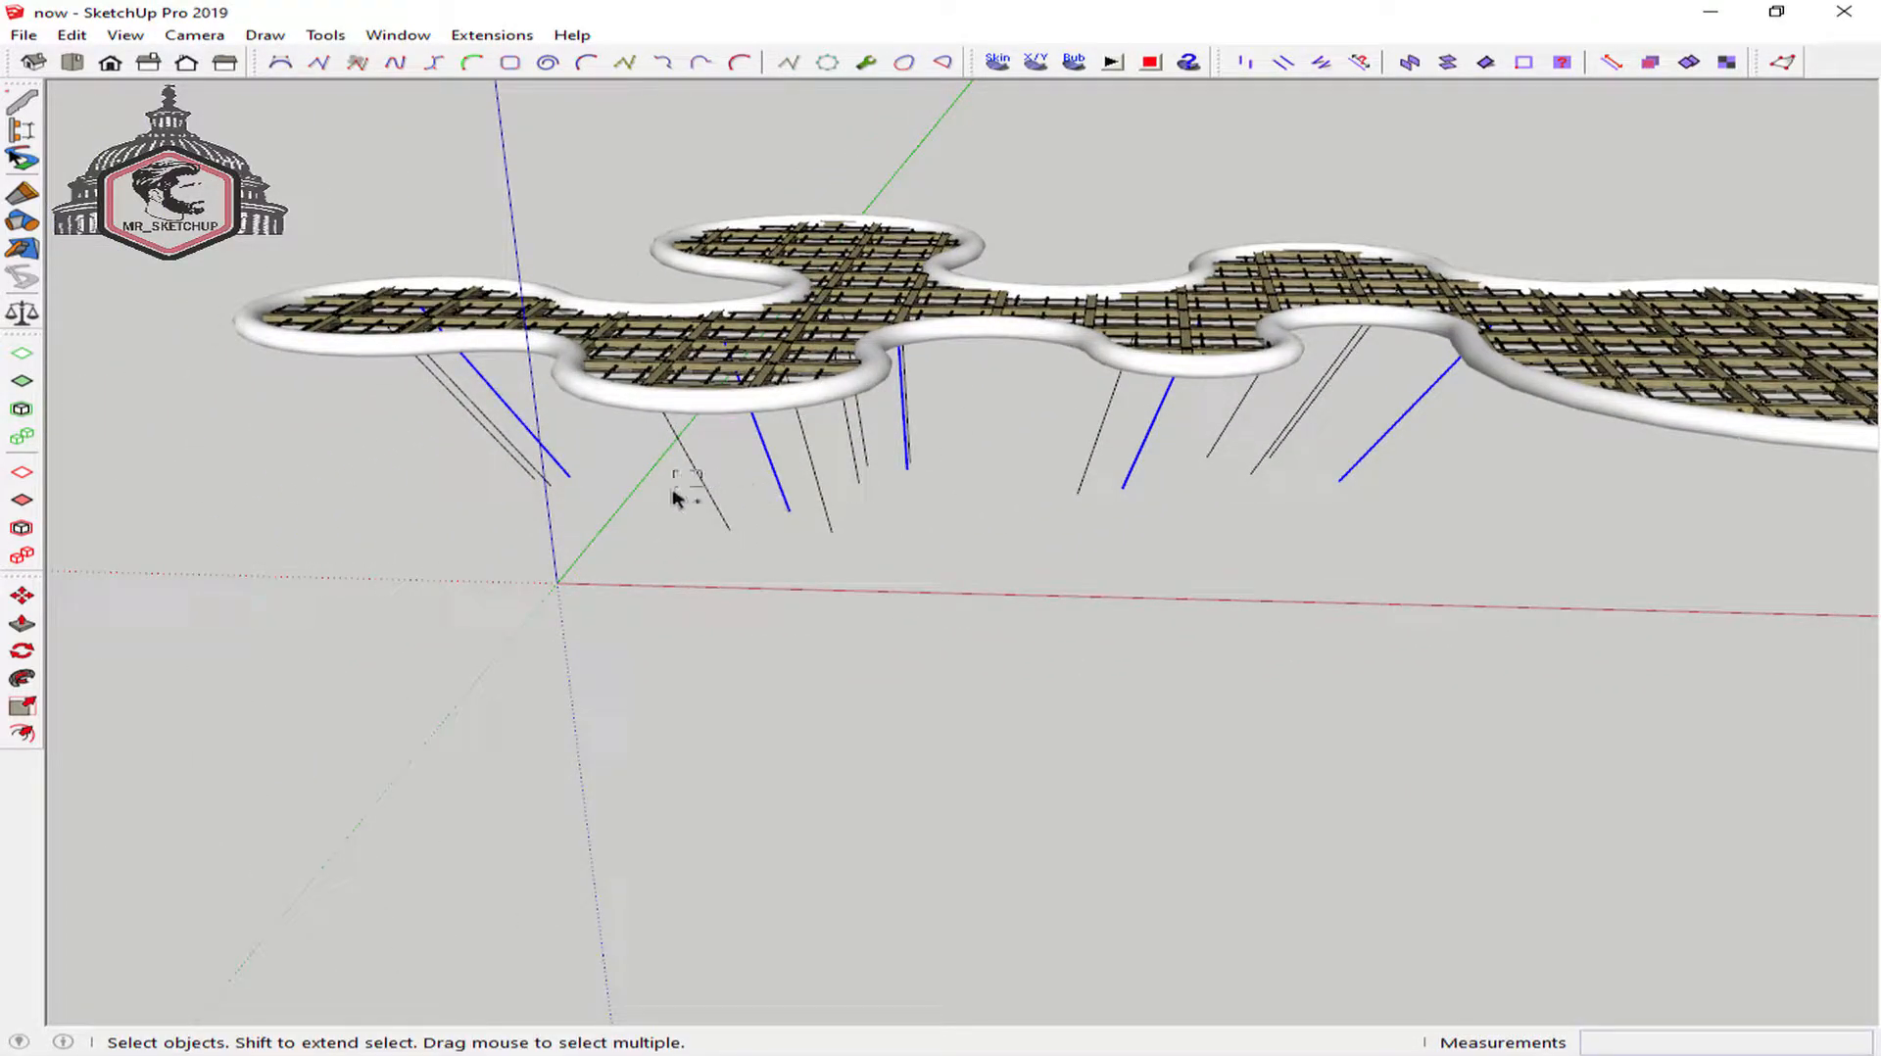
{"action": "scroll", "coordinate": [674, 497], "scroll_direction": "down", "scroll_amount": 2}
{"action": "key", "text": "s"}
{"action": "left_click_drag", "start_coordinate": [892, 365], "coordinate": [962, 281]}
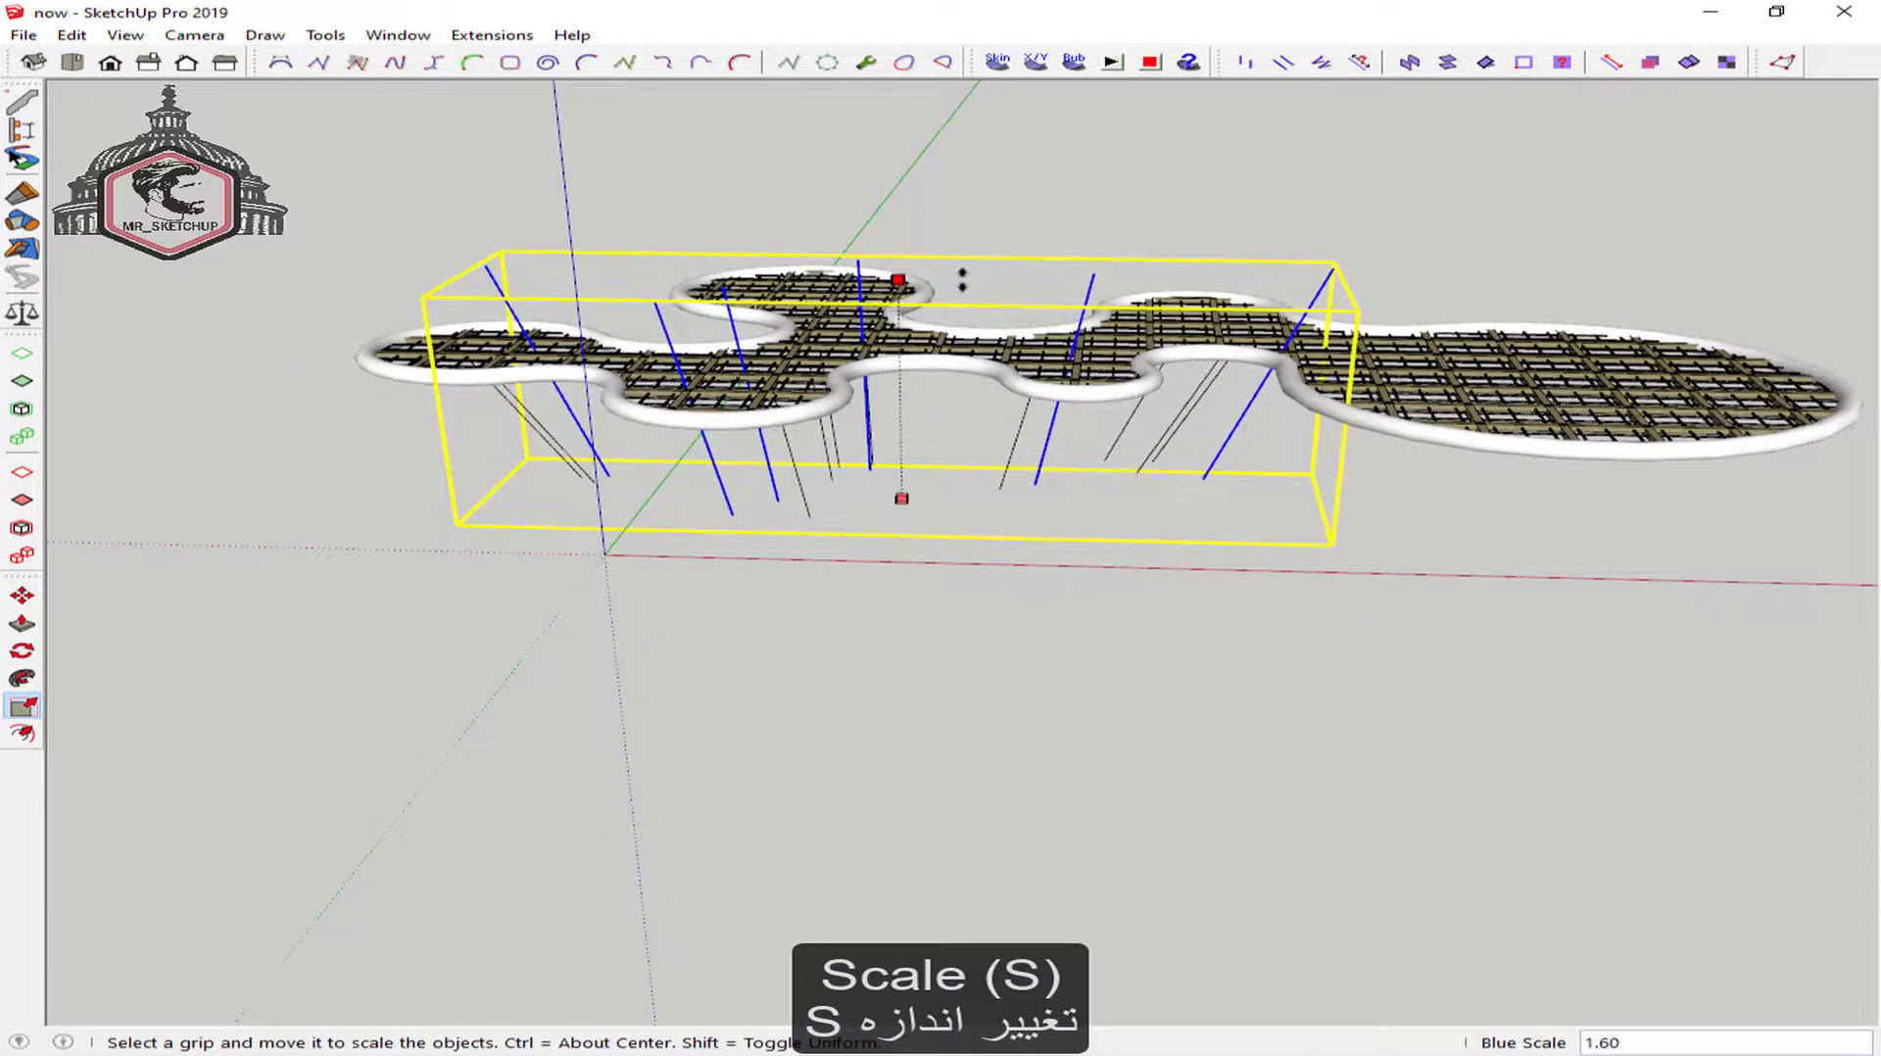
{"action": "type", "text": "1.5"}
{"action": "key", "text": "Return"}
{"action": "key", "text": "space"}
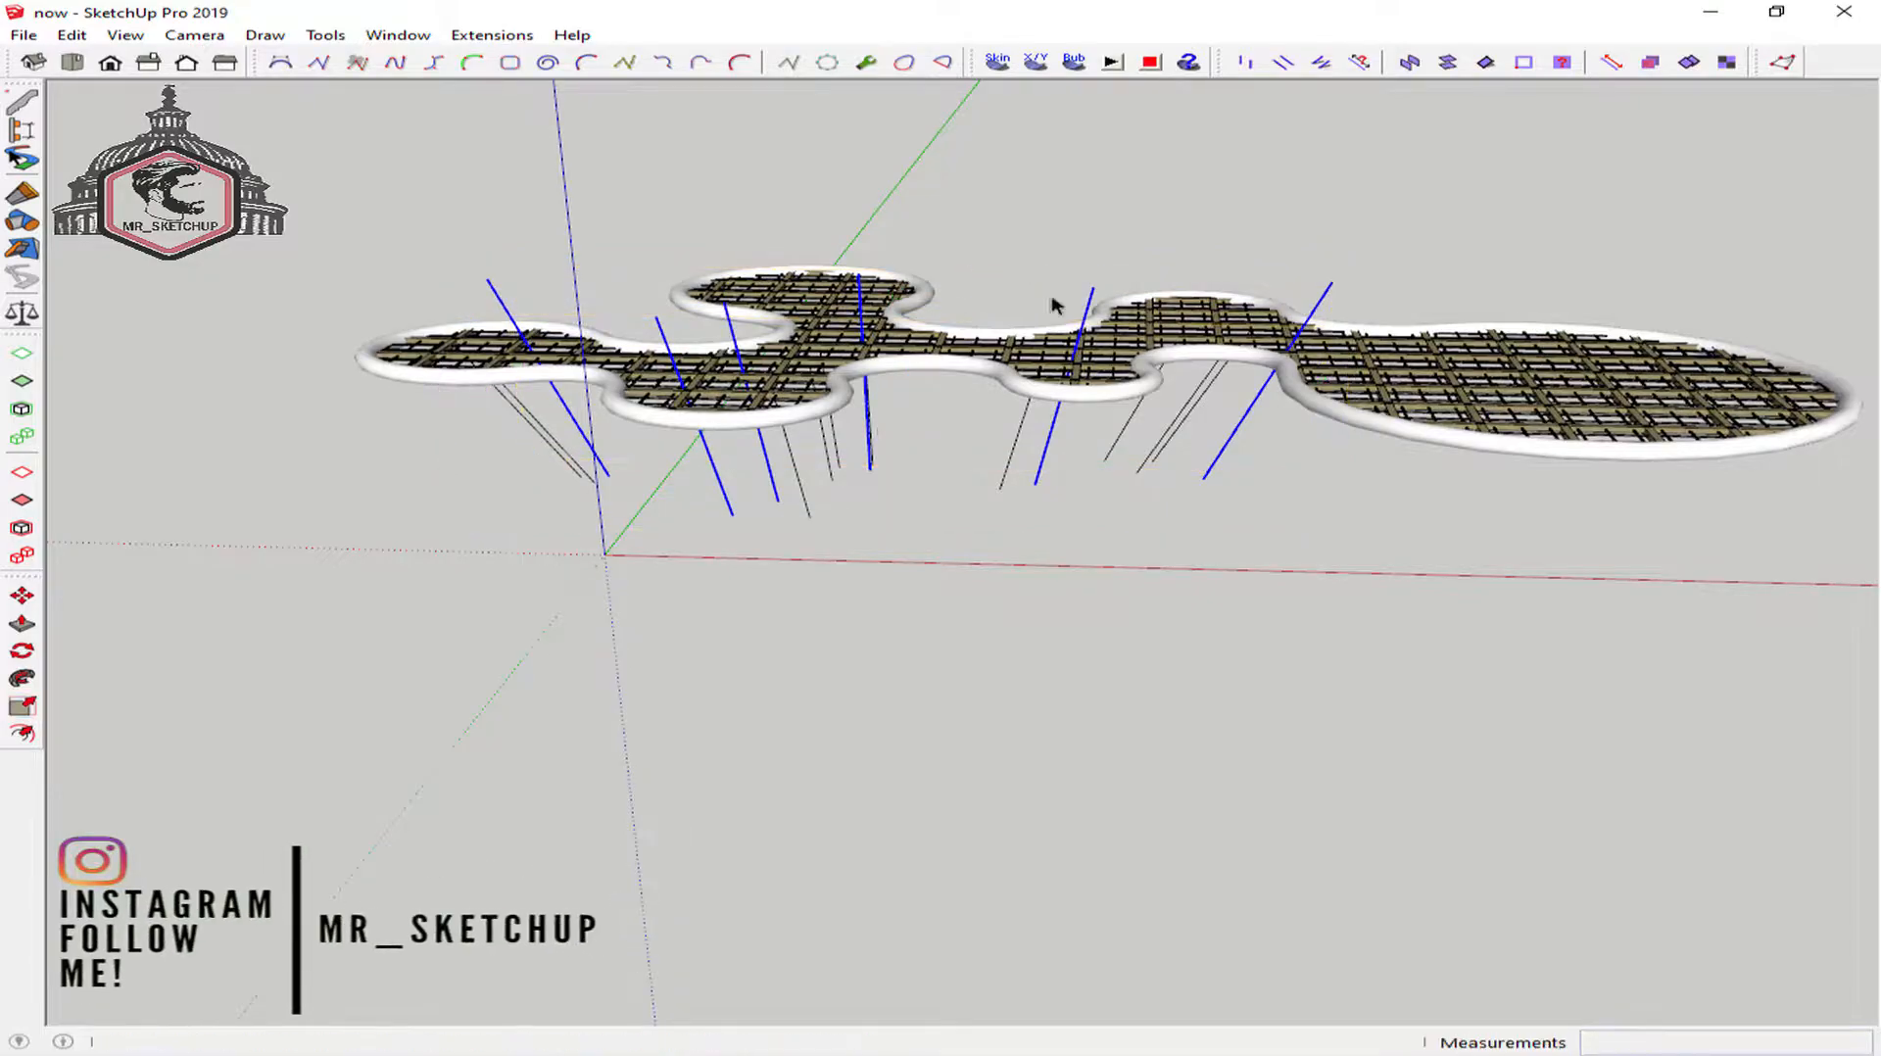
Select another set of the unscaled slanted lines and scale them by 1.7 upward along the blue axis
{"action": "scroll", "coordinate": [1214, 417], "scroll_direction": "up", "scroll_amount": 3}
{"action": "left_click", "coordinate": [1172, 418]}
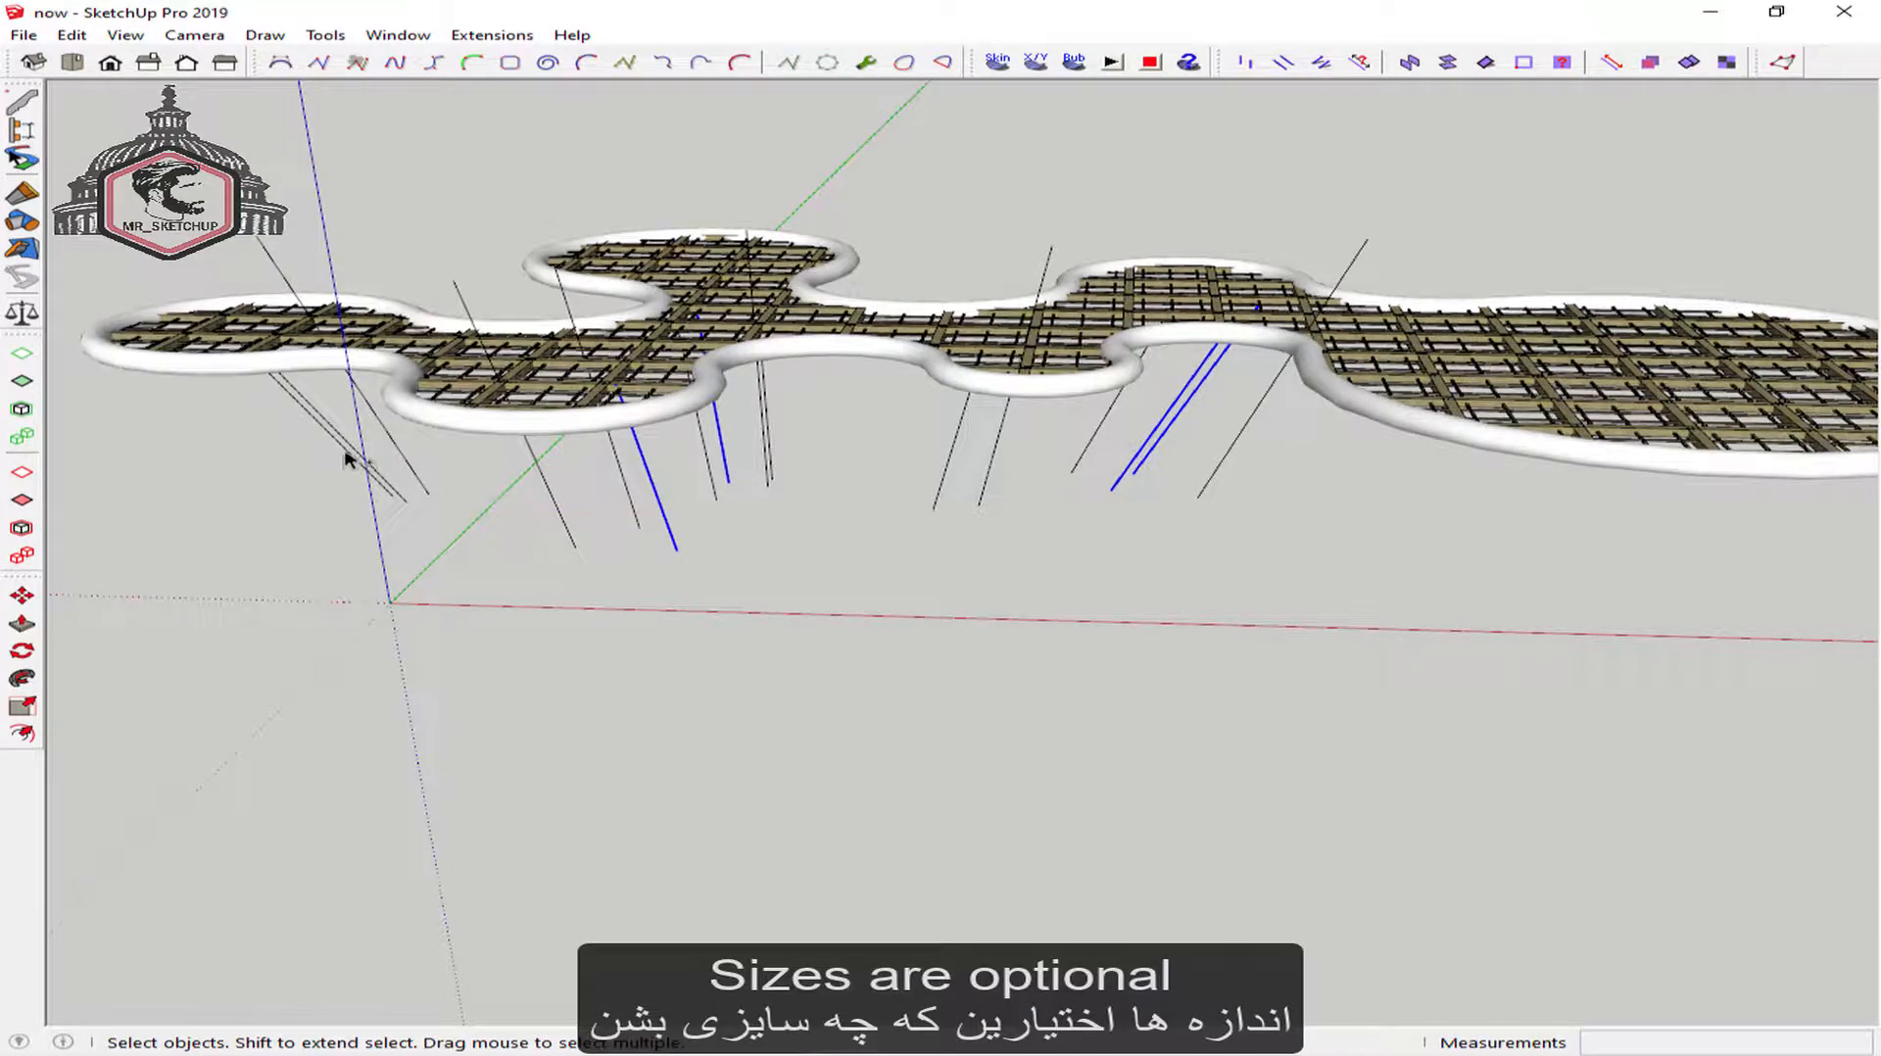
{"action": "key", "text": "s"}
{"action": "left_click_drag", "start_coordinate": [731, 336], "coordinate": [726, 233]}
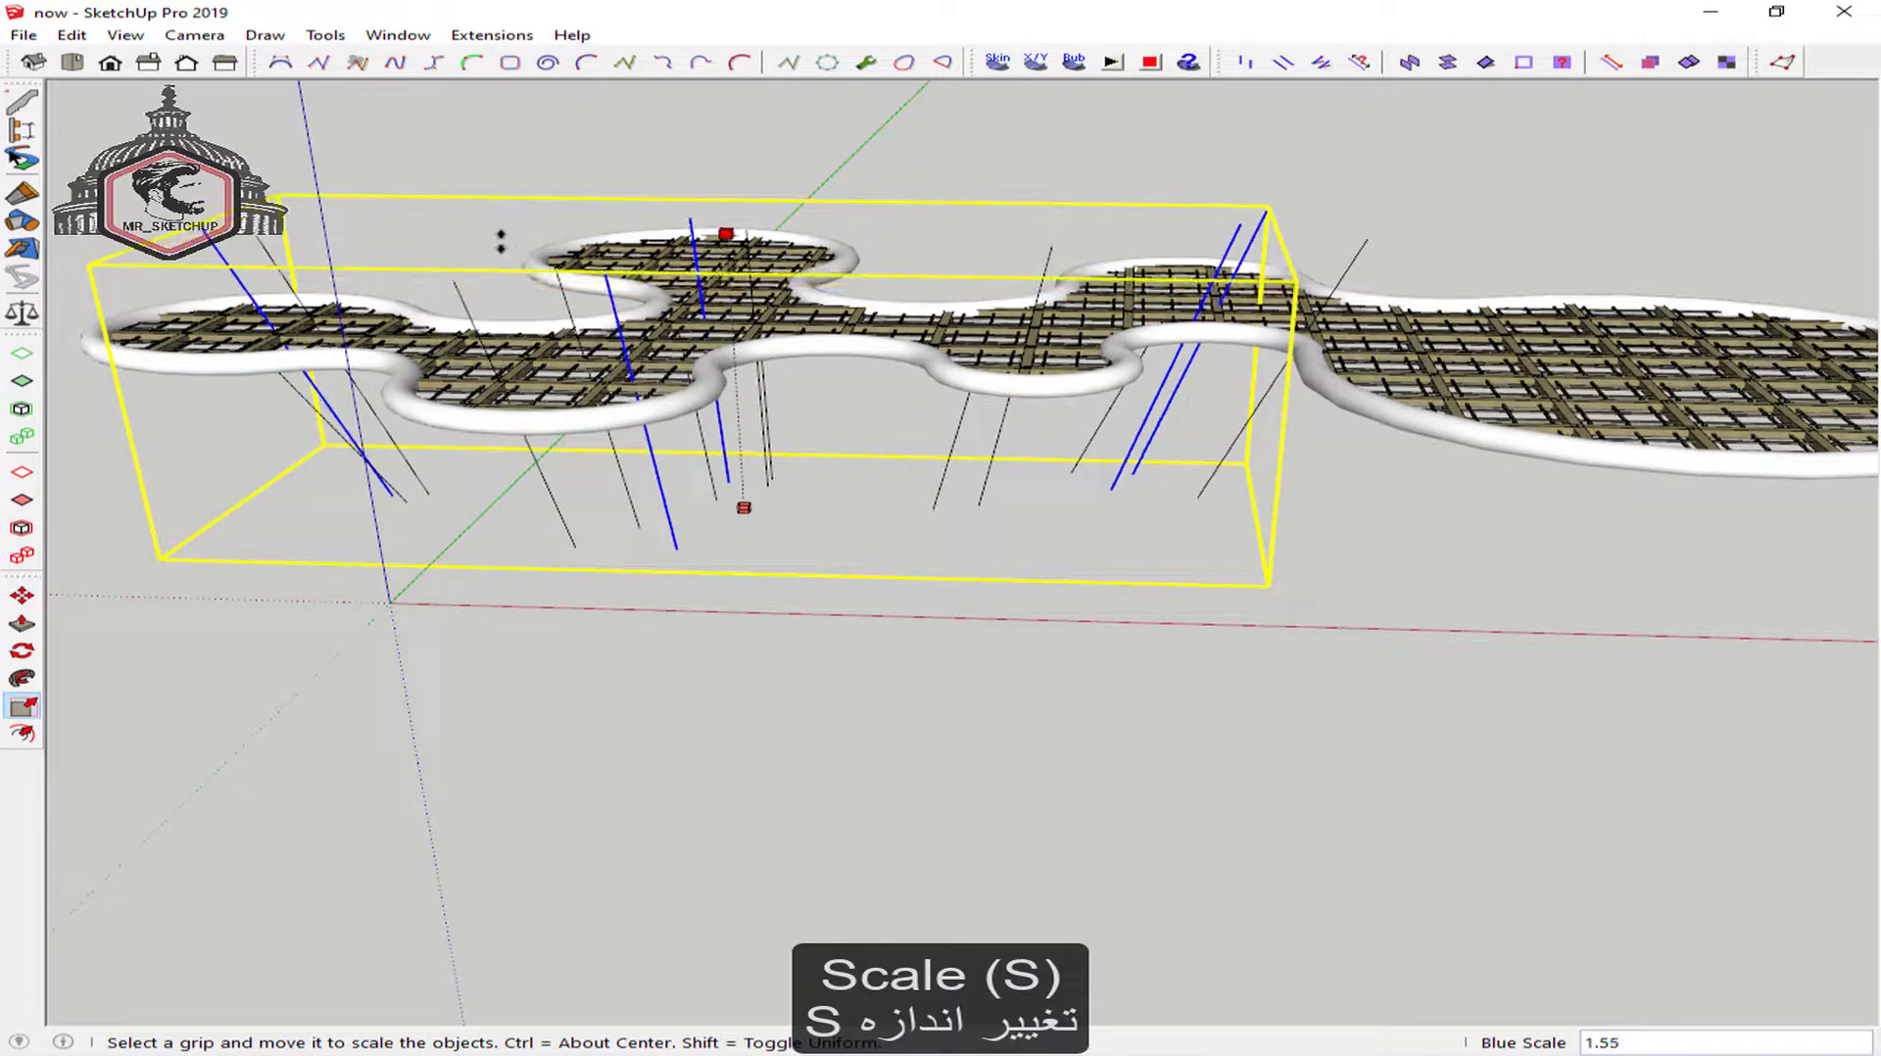
{"action": "type", "text": "1.7"}
{"action": "key", "text": "Return"}
{"action": "key", "text": "space"}
Select three of the remaining short slanted lines and stretch them slightly upward along the blue axis
{"action": "scroll", "coordinate": [600, 315], "scroll_direction": "down", "scroll_amount": 2}
{"action": "mouse_move", "coordinate": [941, 409]}
{"action": "middle_mouse_down"}
{"action": "mouse_move", "coordinate": [1427, 97]}
{"action": "mouse_move", "coordinate": [1083, 285]}
{"action": "mouse_move", "coordinate": [920, 425]}
{"action": "mouse_move", "coordinate": [840, 421]}
{"action": "mouse_move", "coordinate": [961, 441]}
{"action": "middle_mouse_up"}
{"action": "scroll", "coordinate": [936, 433], "scroll_direction": "down", "scroll_amount": 1}
{"action": "left_click", "coordinate": [931, 443]}
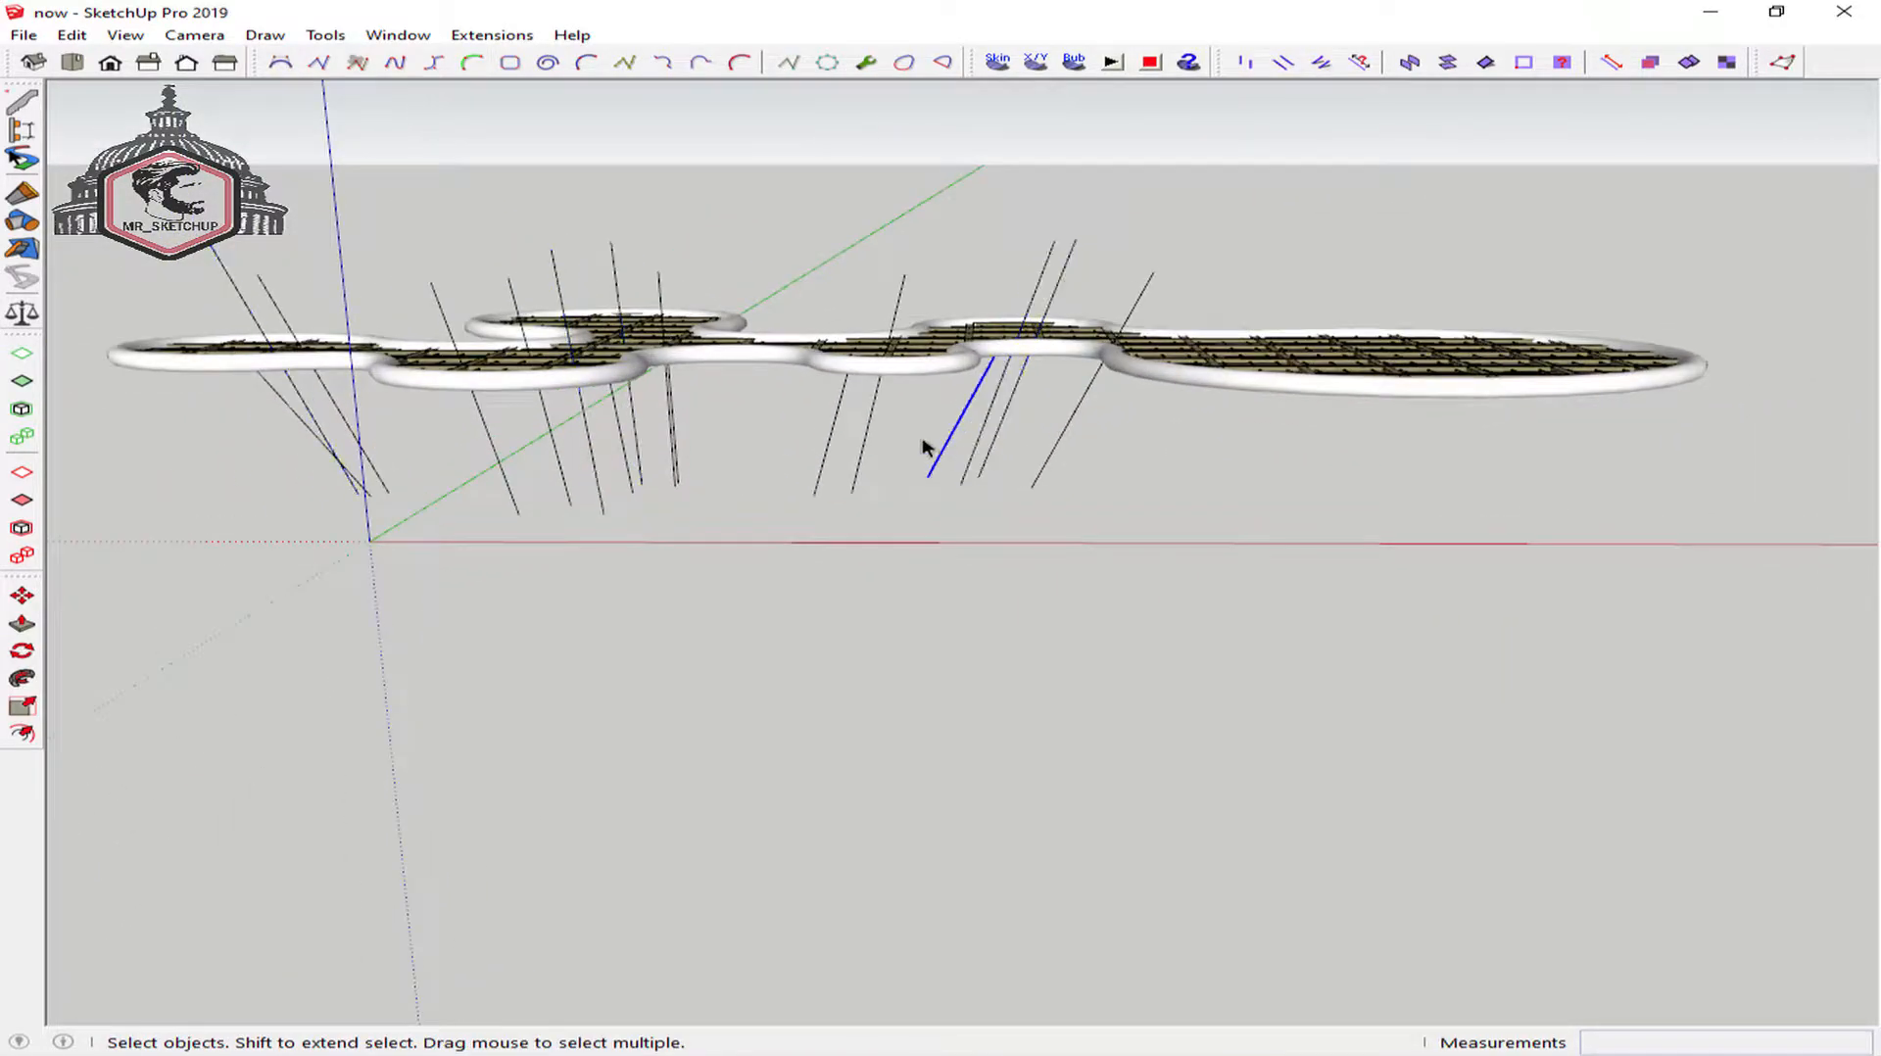
{"action": "middle_click_drag", "start_coordinate": [615, 487], "coordinate": [643, 419]}
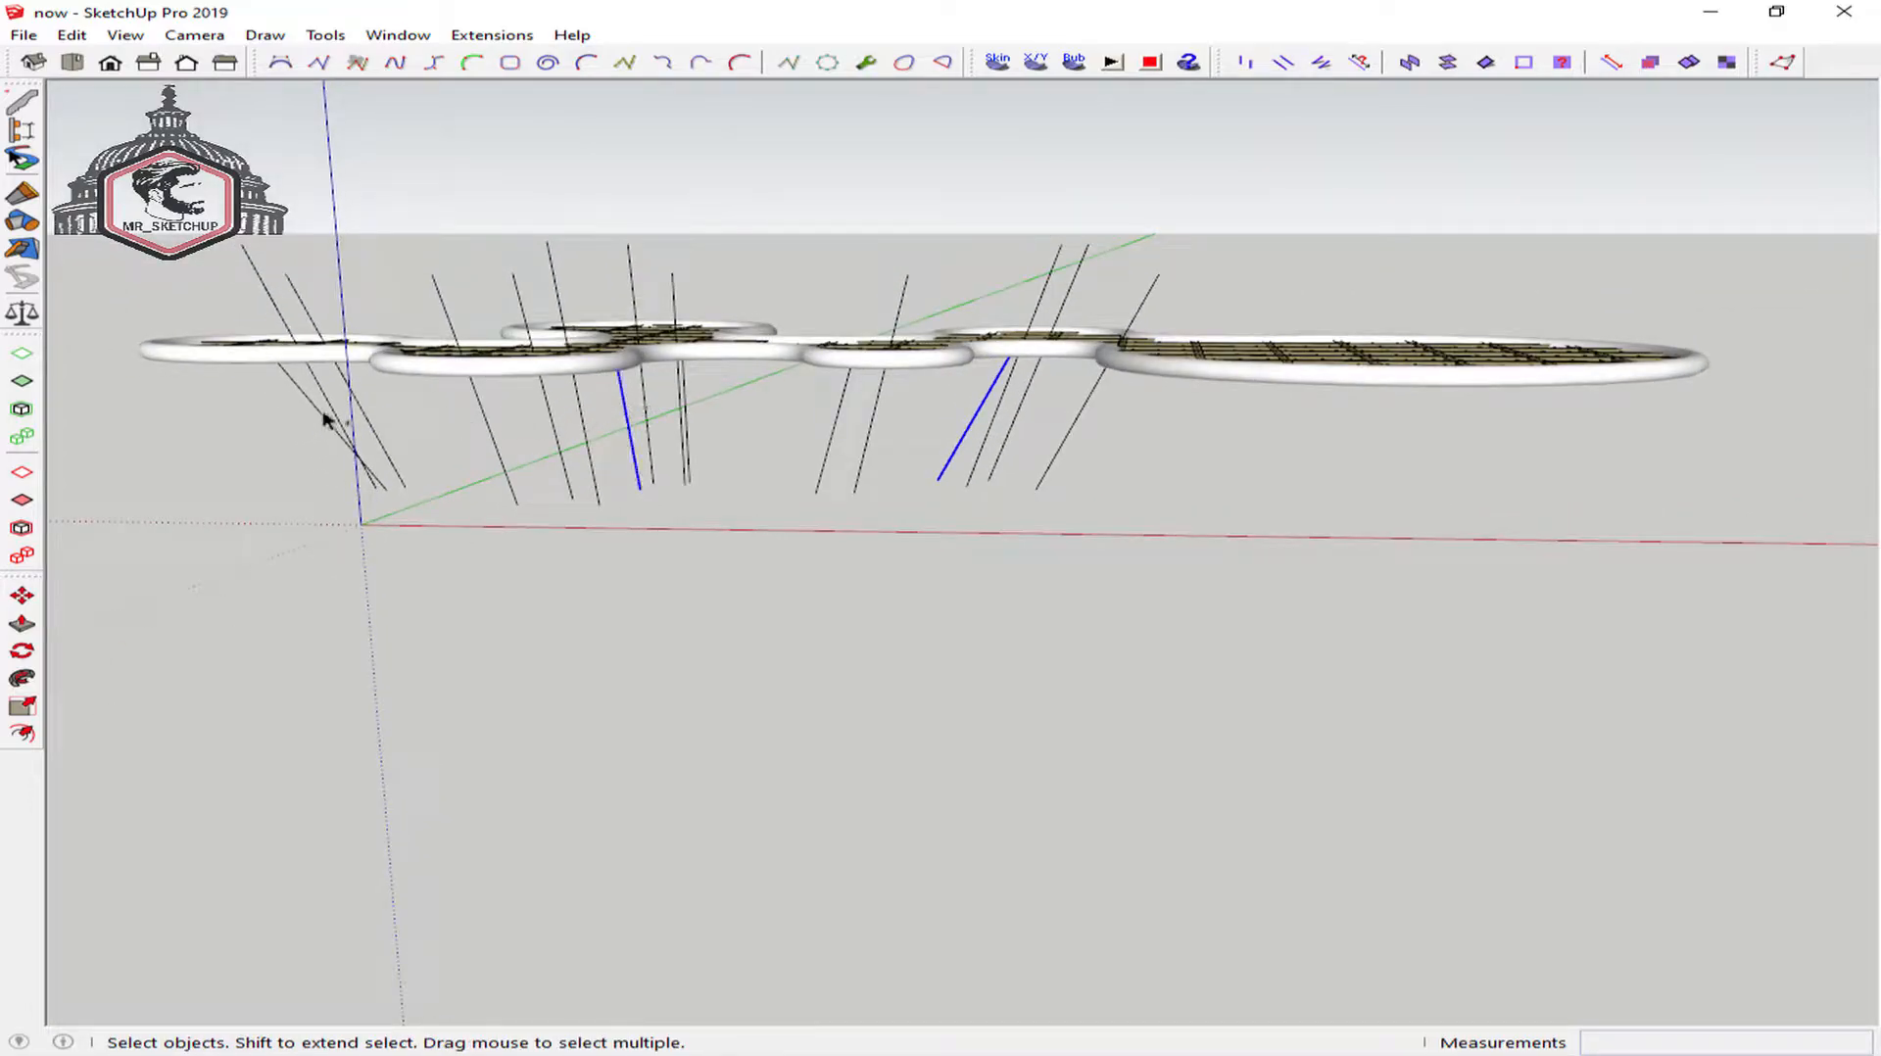
{"action": "left_click", "coordinate": [300, 390], "text": "shift"}
{"action": "key", "text": "s"}
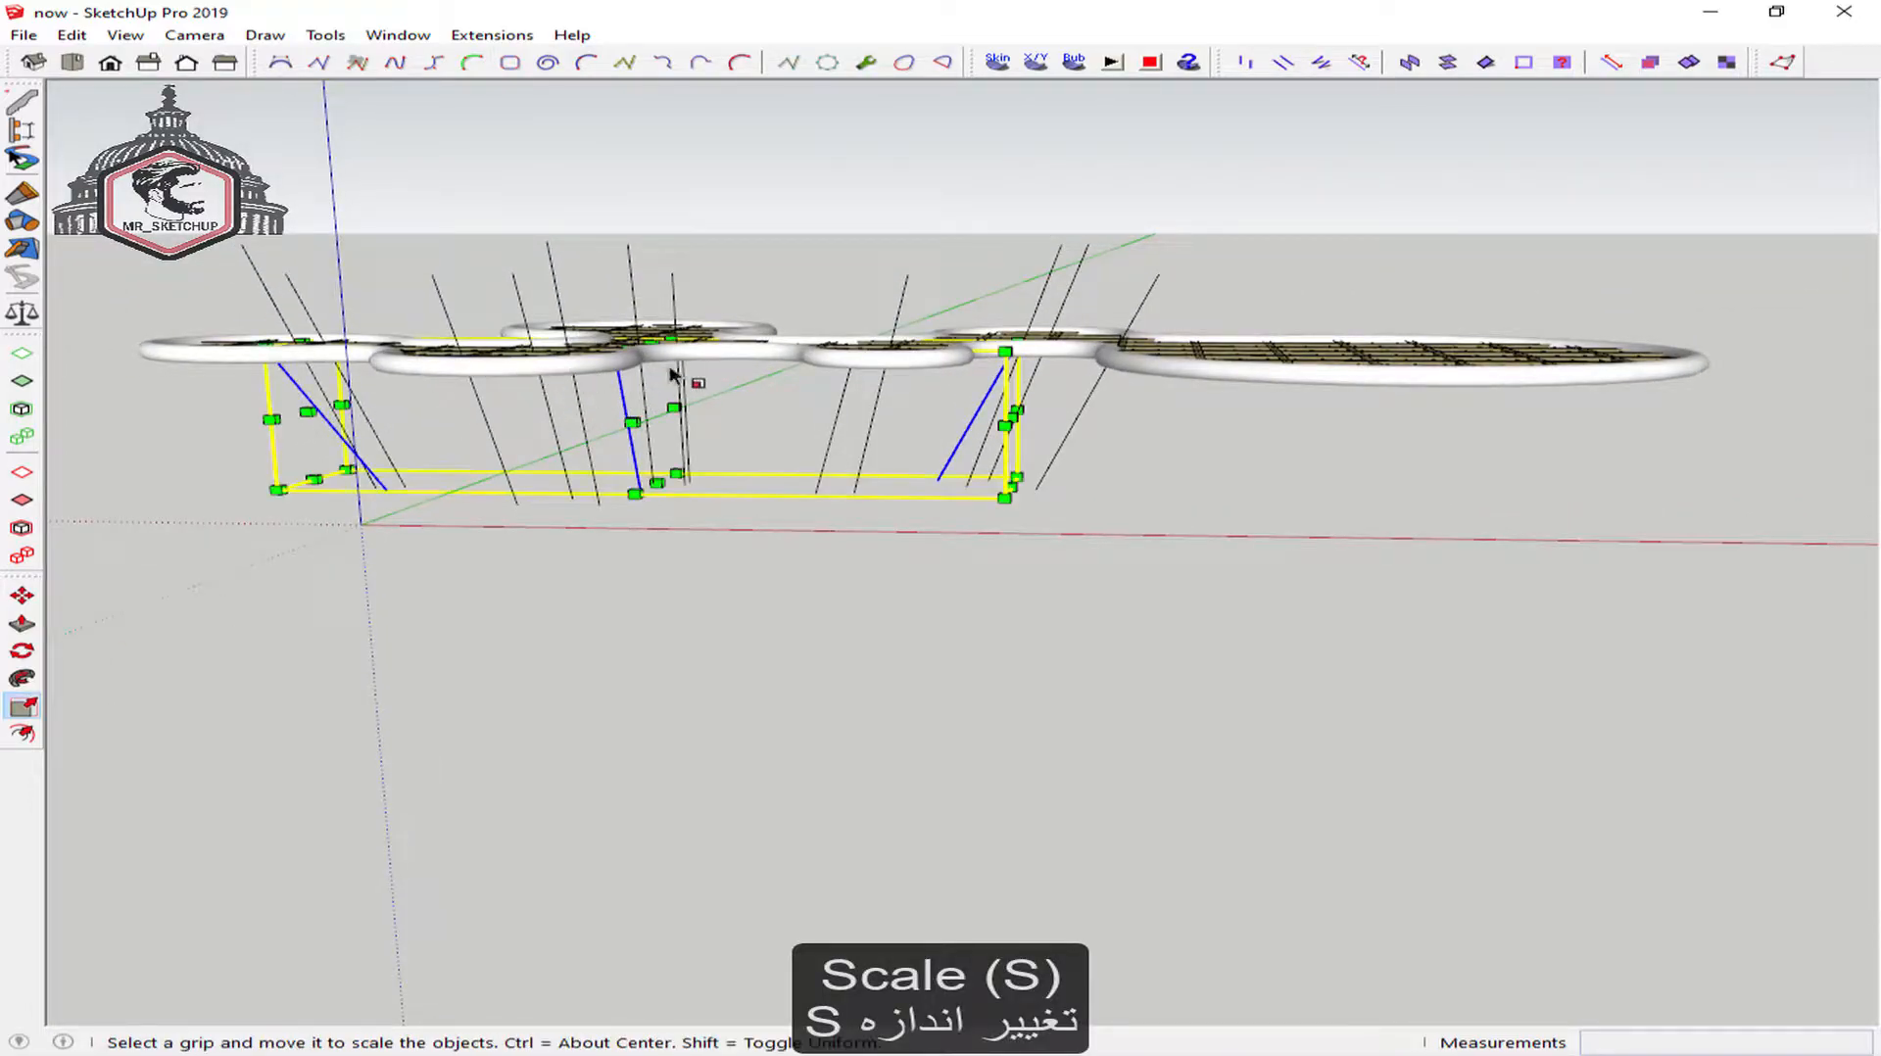
{"action": "left_click", "coordinate": [652, 345]}
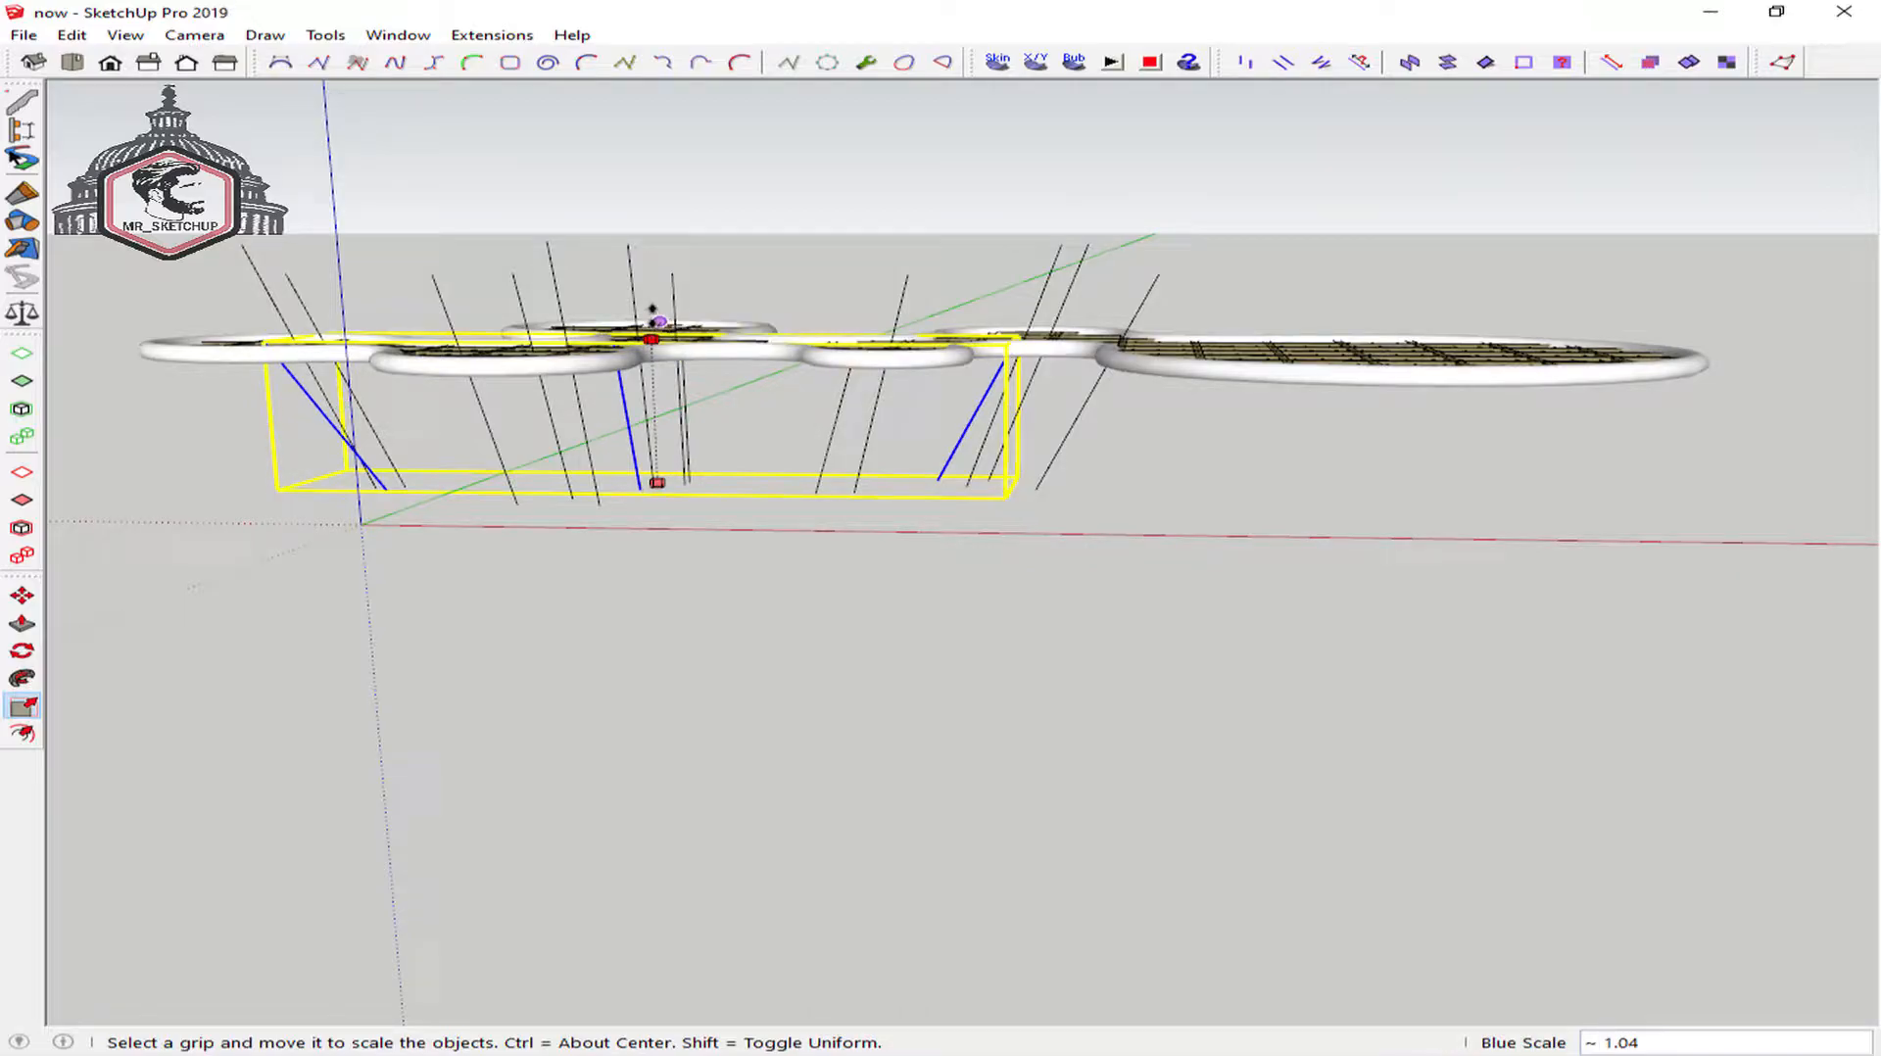
{"action": "left_click", "coordinate": [653, 310]}
{"action": "key", "text": "space"}
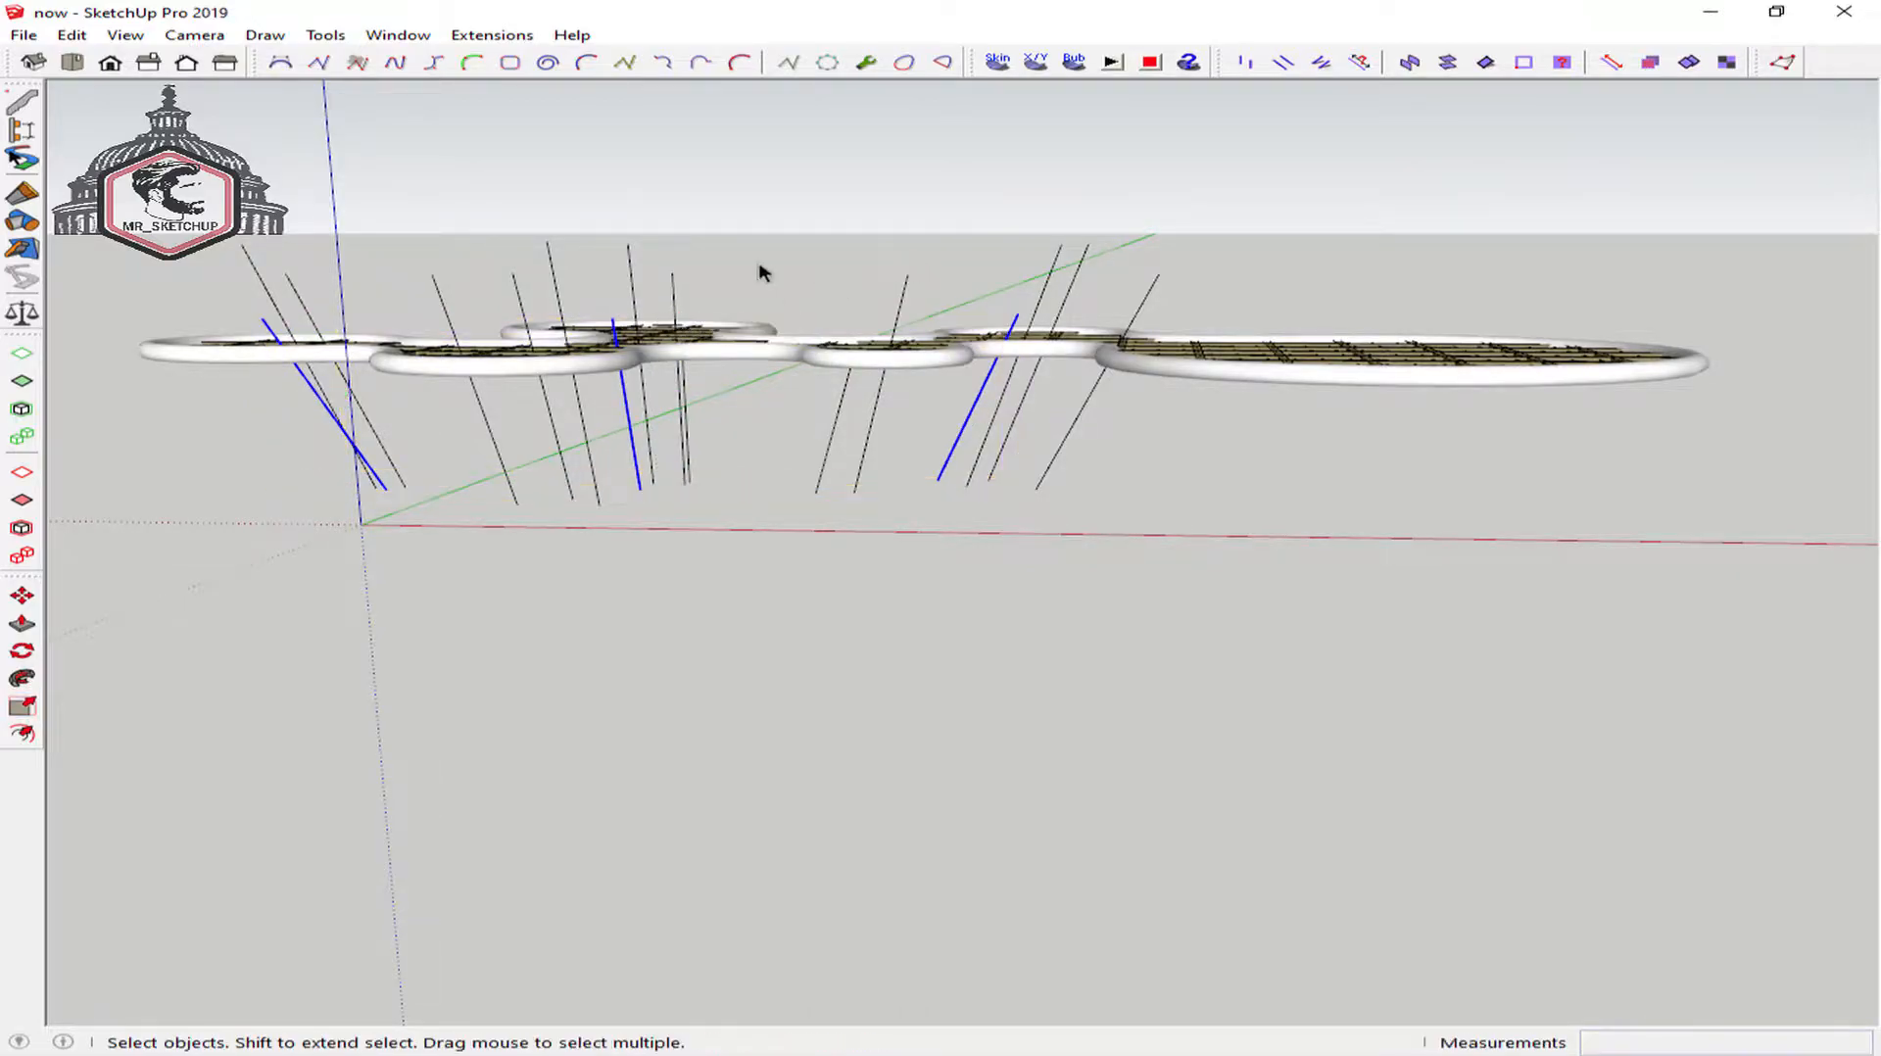
Select the three long slanted lines beside the large oval area and copy them about 9.48 m away into that oval's grid
{"action": "middle_click_drag", "start_coordinate": [823, 228], "coordinate": [990, 412]}
{"action": "scroll", "coordinate": [1044, 256], "scroll_direction": "up", "scroll_amount": 5}
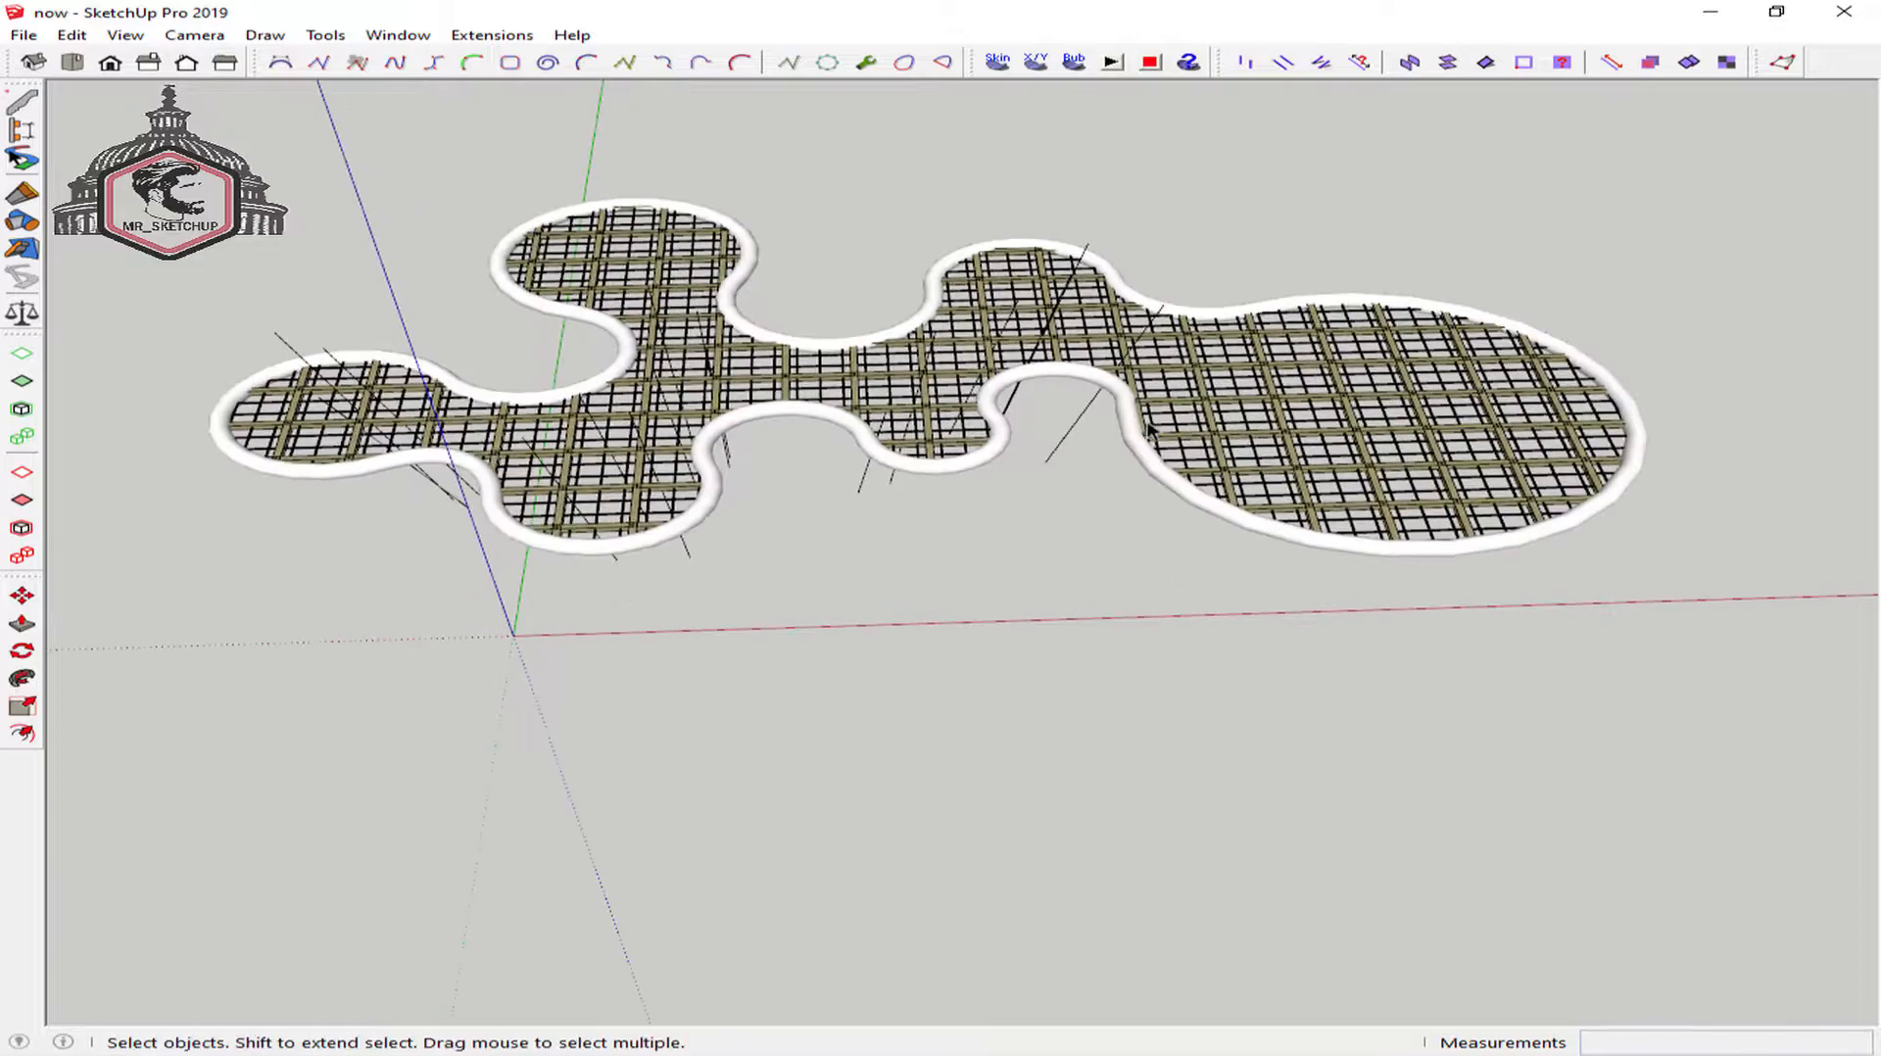
{"action": "middle_click_drag", "start_coordinate": [1045, 257], "coordinate": [1091, 232]}
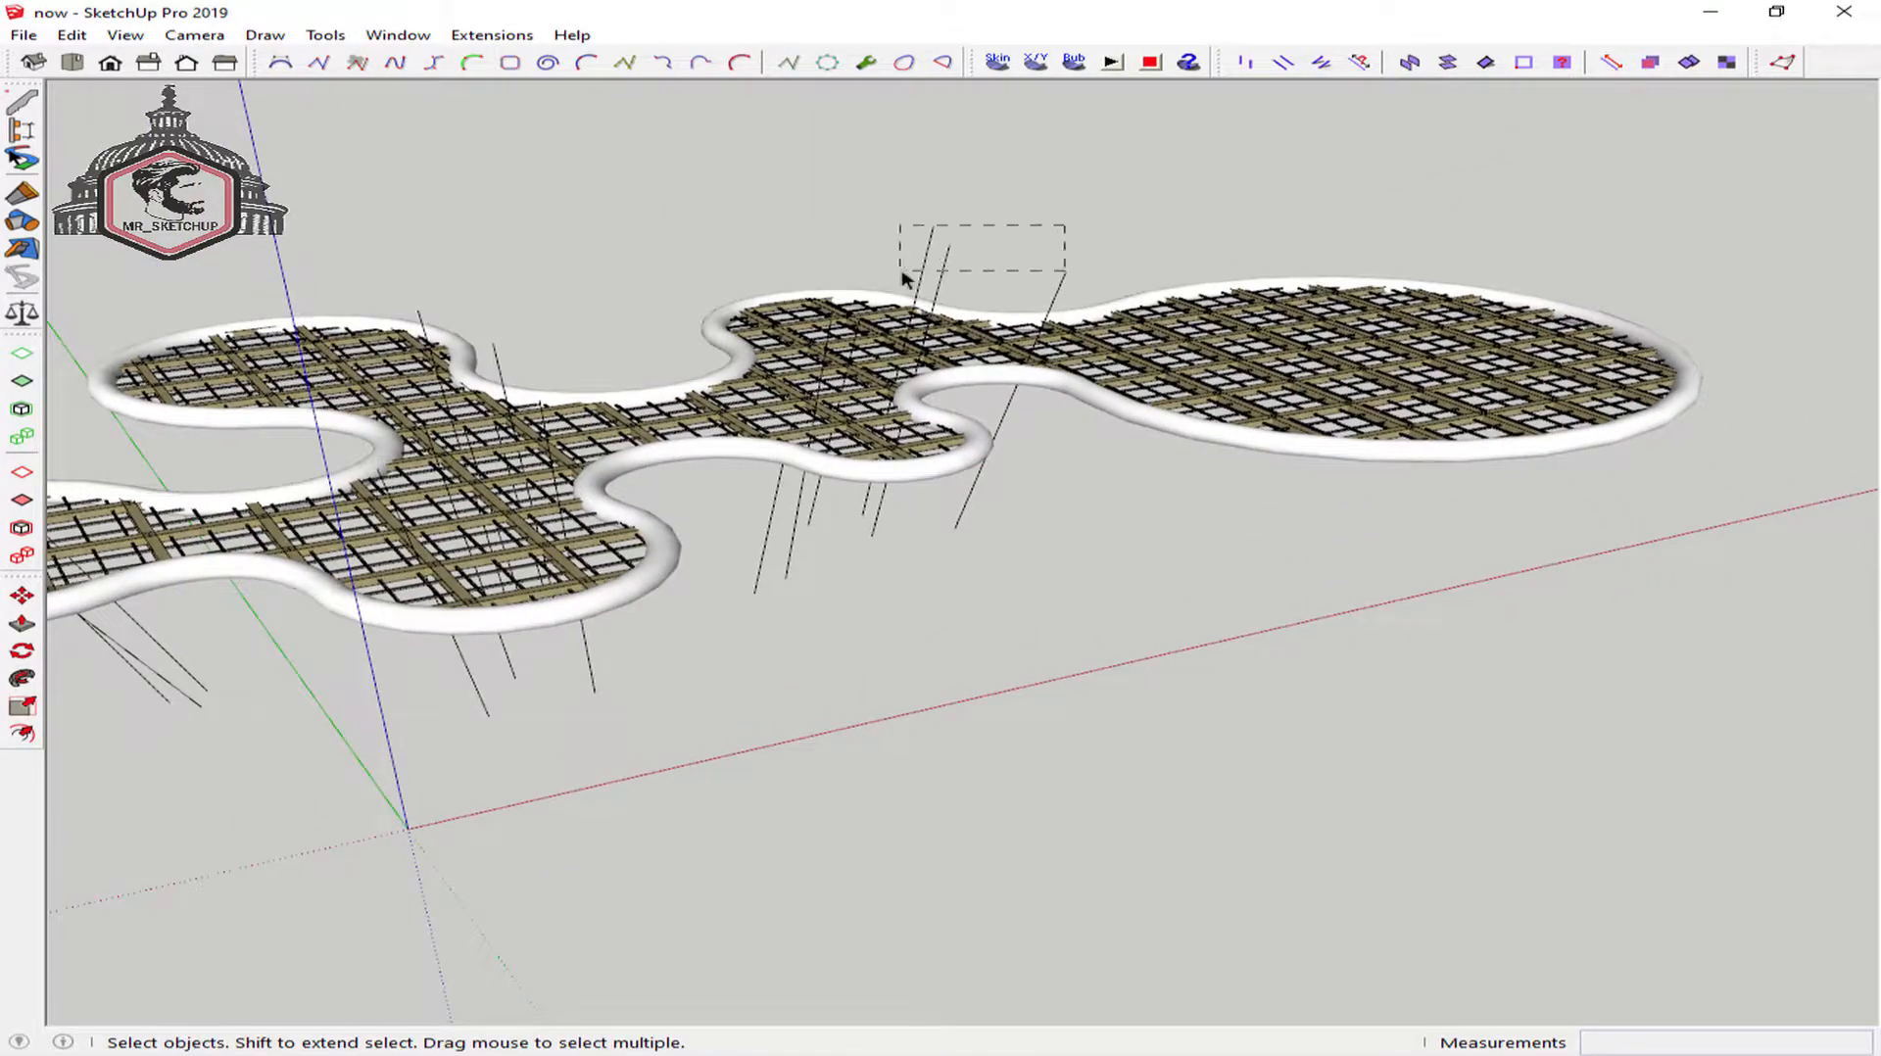
{"action": "mouse_move", "coordinate": [875, 378]}
{"action": "middle_mouse_down"}
{"action": "mouse_move", "coordinate": [327, 538]}
{"action": "mouse_move", "coordinate": [944, 261]}
{"action": "mouse_move", "coordinate": [1122, 380]}
{"action": "mouse_move", "coordinate": [895, 406]}
{"action": "middle_mouse_up"}
{"action": "key", "text": "m"}
{"action": "scroll", "coordinate": [1058, 397], "scroll_direction": "up", "scroll_amount": 6}
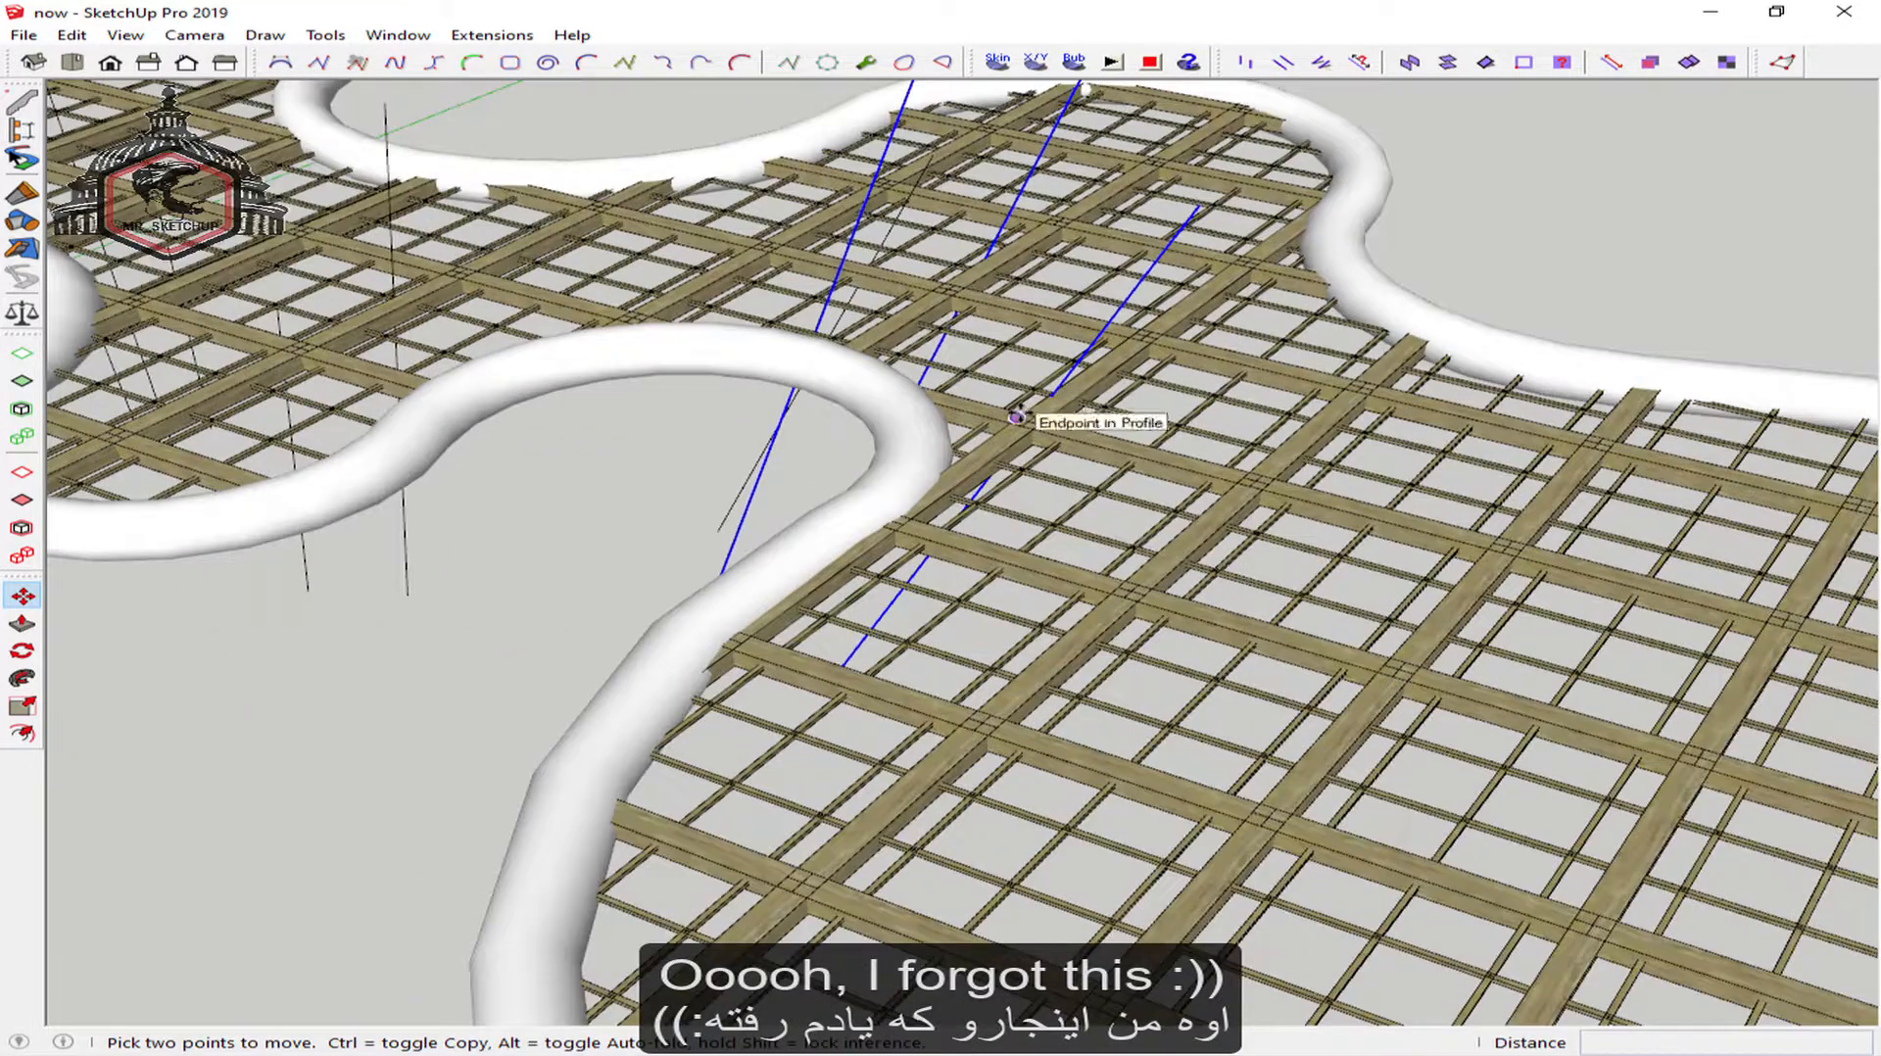
{"action": "key", "text": "ctrl"}
{"action": "left_click", "coordinate": [1019, 417]}
{"action": "scroll", "coordinate": [1087, 504], "scroll_direction": "down", "scroll_amount": 4}
{"action": "middle_click_drag", "start_coordinate": [1091, 508], "coordinate": [1009, 471]}
{"action": "scroll", "coordinate": [1132, 612], "scroll_direction": "up", "scroll_amount": 3}
{"action": "scroll", "coordinate": [1127, 616], "scroll_direction": "up", "scroll_amount": 3}
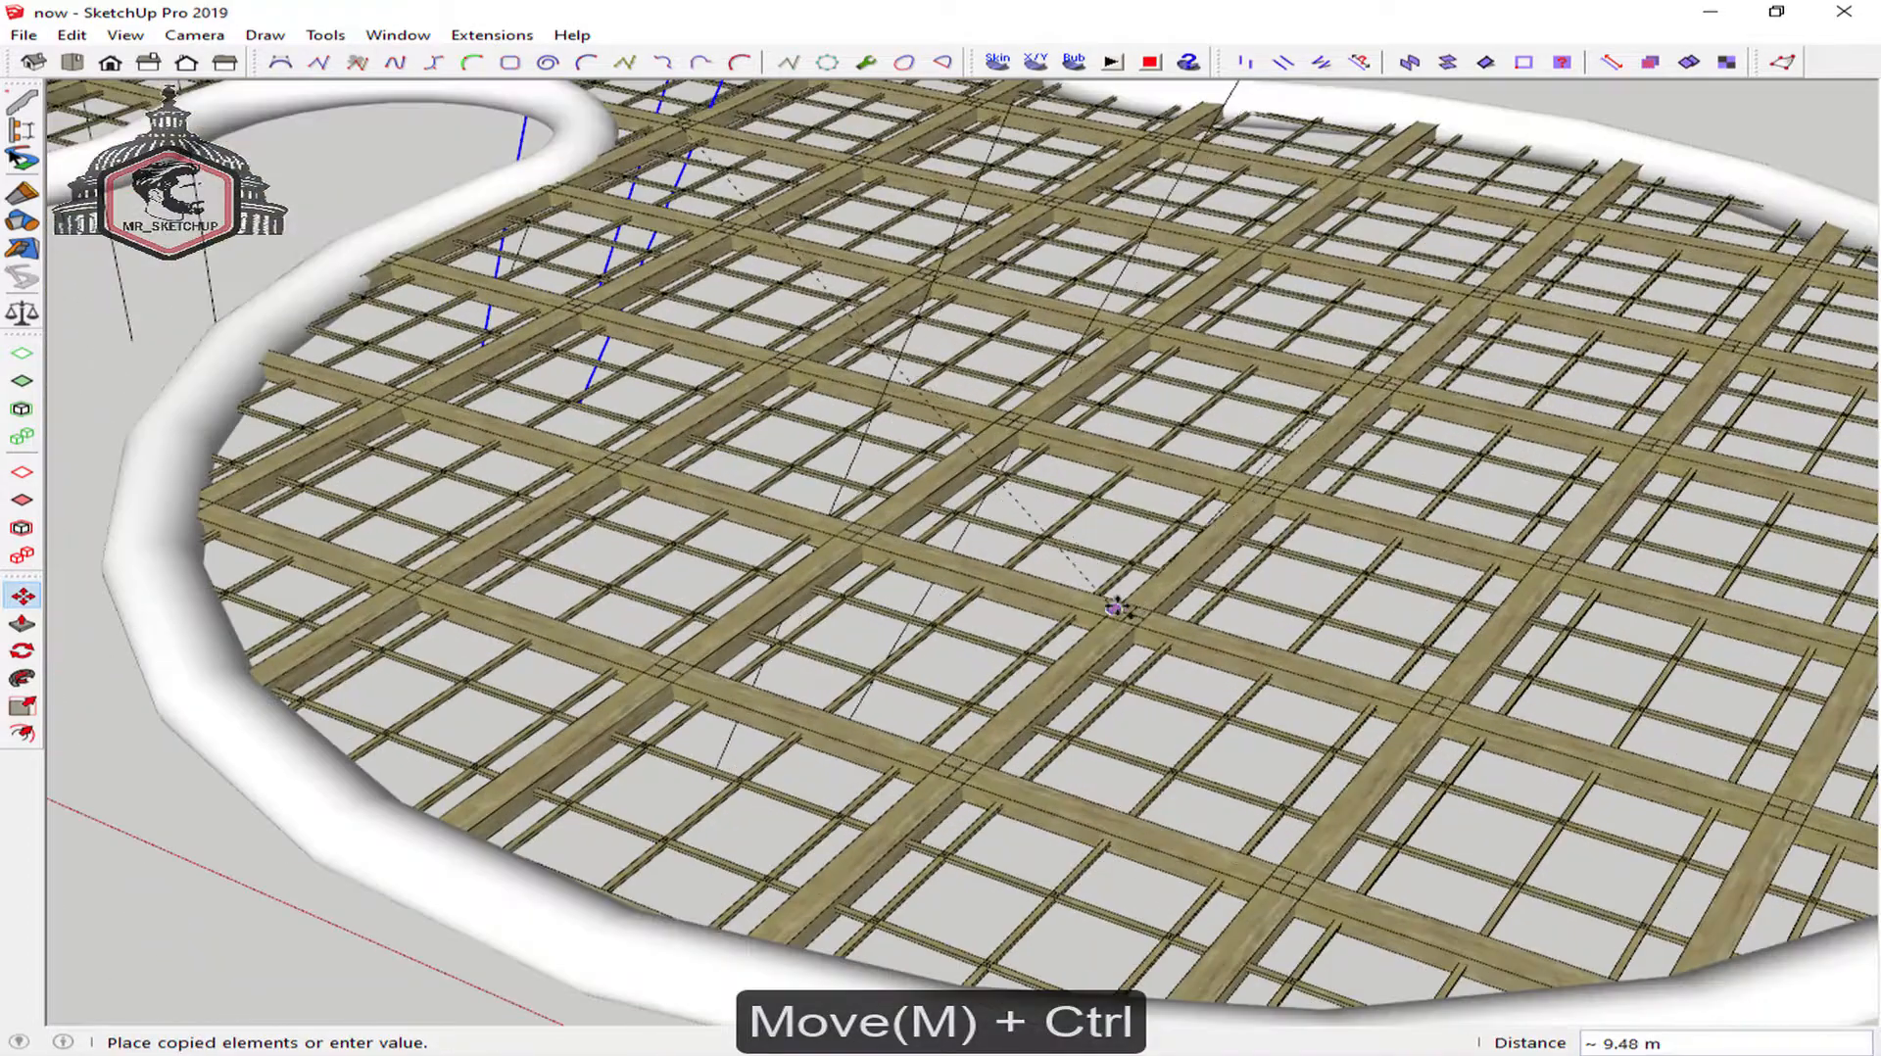
{"action": "left_click", "coordinate": [1117, 599]}
{"action": "scroll", "coordinate": [1146, 559], "scroll_direction": "down", "scroll_amount": 3}
{"action": "scroll", "coordinate": [1173, 524], "scroll_direction": "down", "scroll_amount": 2}
{"action": "middle_click_drag", "start_coordinate": [1174, 524], "coordinate": [637, 602]}
{"action": "scroll", "coordinate": [952, 588], "scroll_direction": "down", "scroll_amount": 2}
{"action": "middle_click_drag", "start_coordinate": [882, 617], "coordinate": [945, 539]}
{"action": "key", "text": "space"}
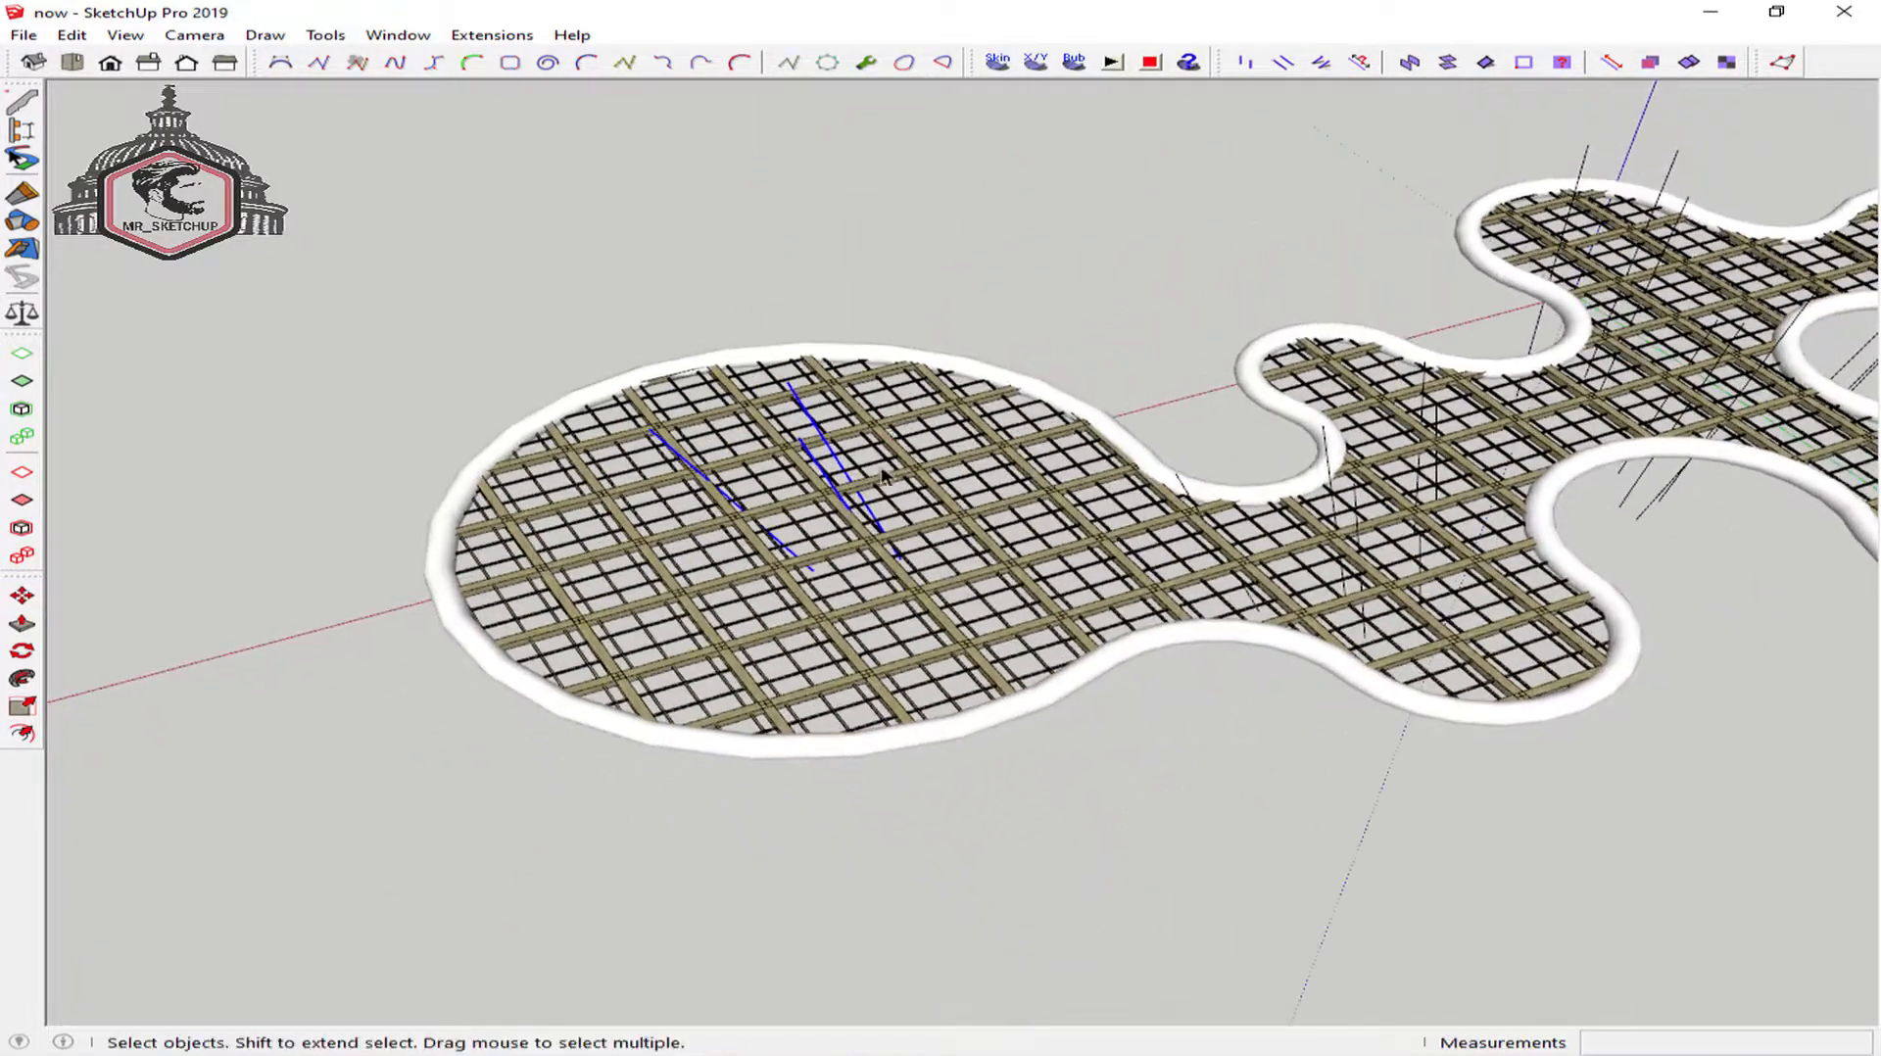
With Vertex Tools, move the lower vertices of the three copied lines about 5.09 m so they slant the opposite way
{"action": "key", "text": "v"}
{"action": "middle_click_drag", "start_coordinate": [842, 431], "coordinate": [957, 591]}
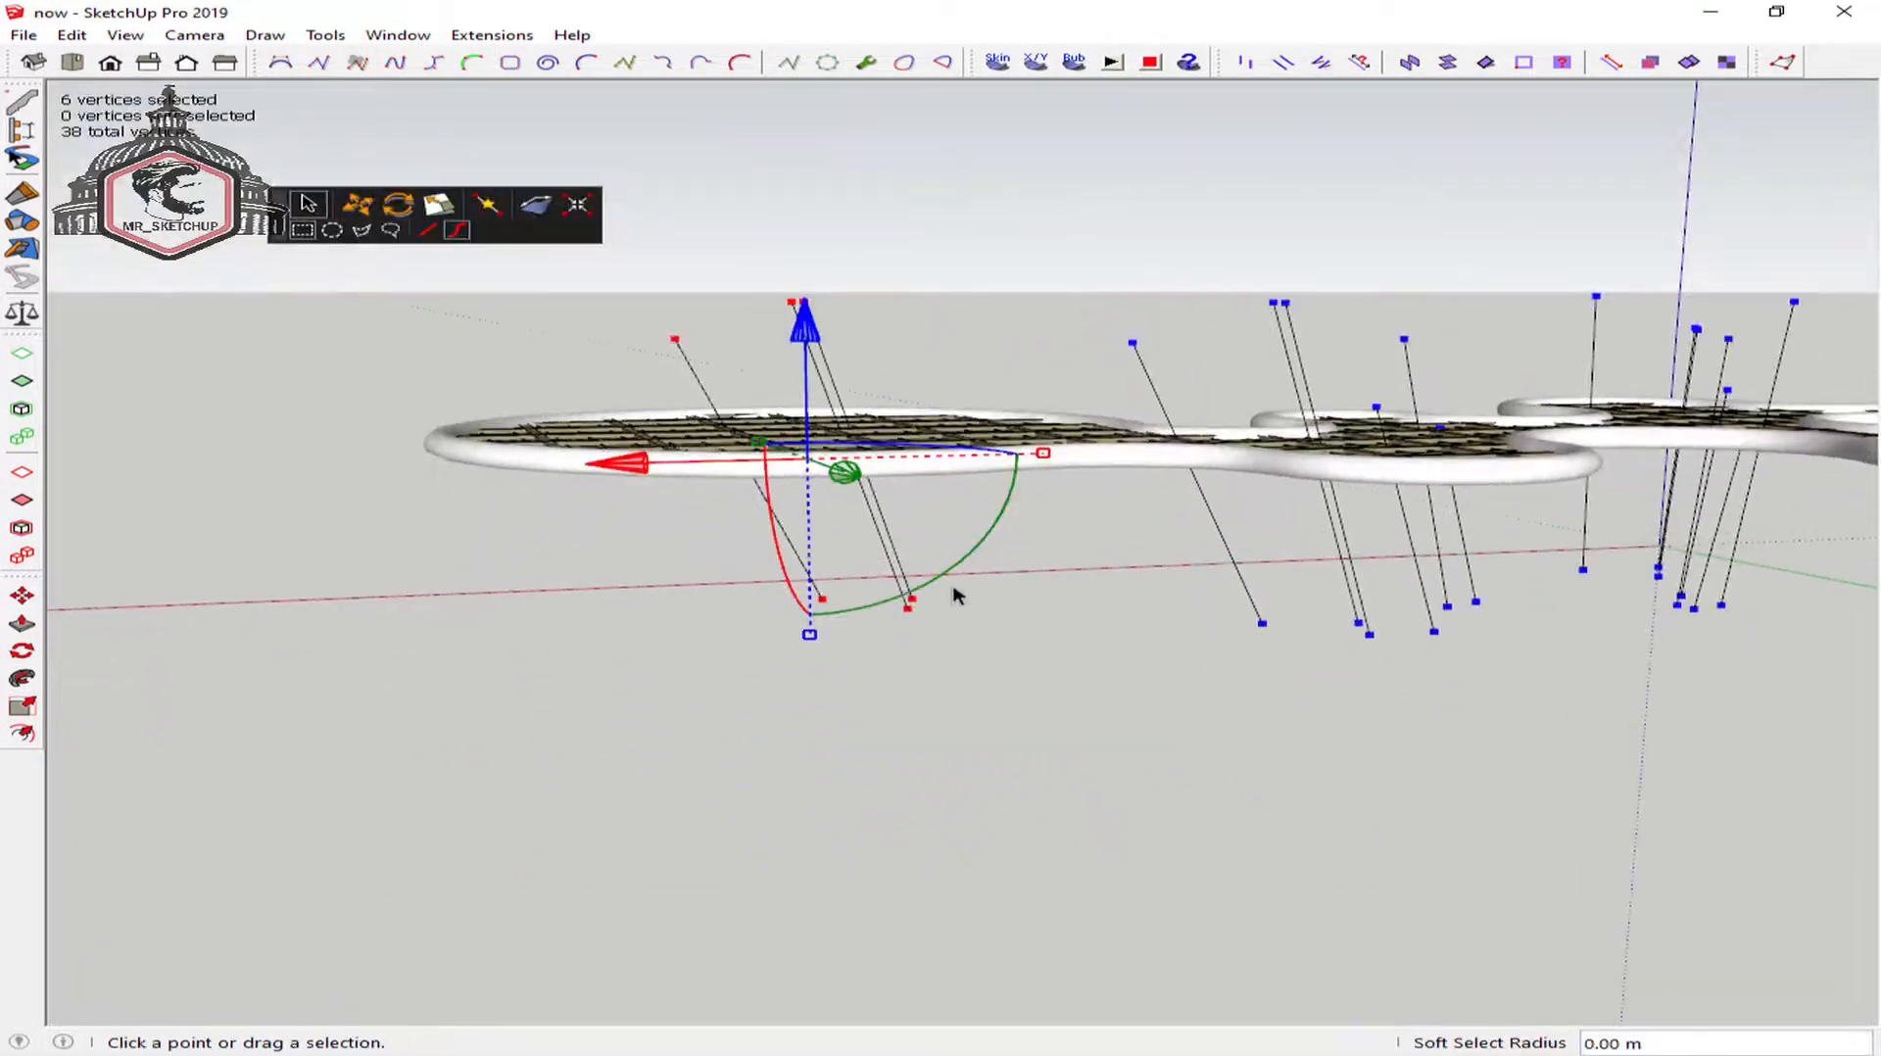
{"action": "left_click_drag", "start_coordinate": [691, 612], "coordinate": [443, 619]}
{"action": "middle_click_drag", "start_coordinate": [764, 490], "coordinate": [995, 853]}
{"action": "mouse_move", "coordinate": [941, 788]}
{"action": "middle_mouse_down"}
{"action": "mouse_move", "coordinate": [957, 714]}
{"action": "mouse_move", "coordinate": [934, 761]}
{"action": "middle_mouse_up"}
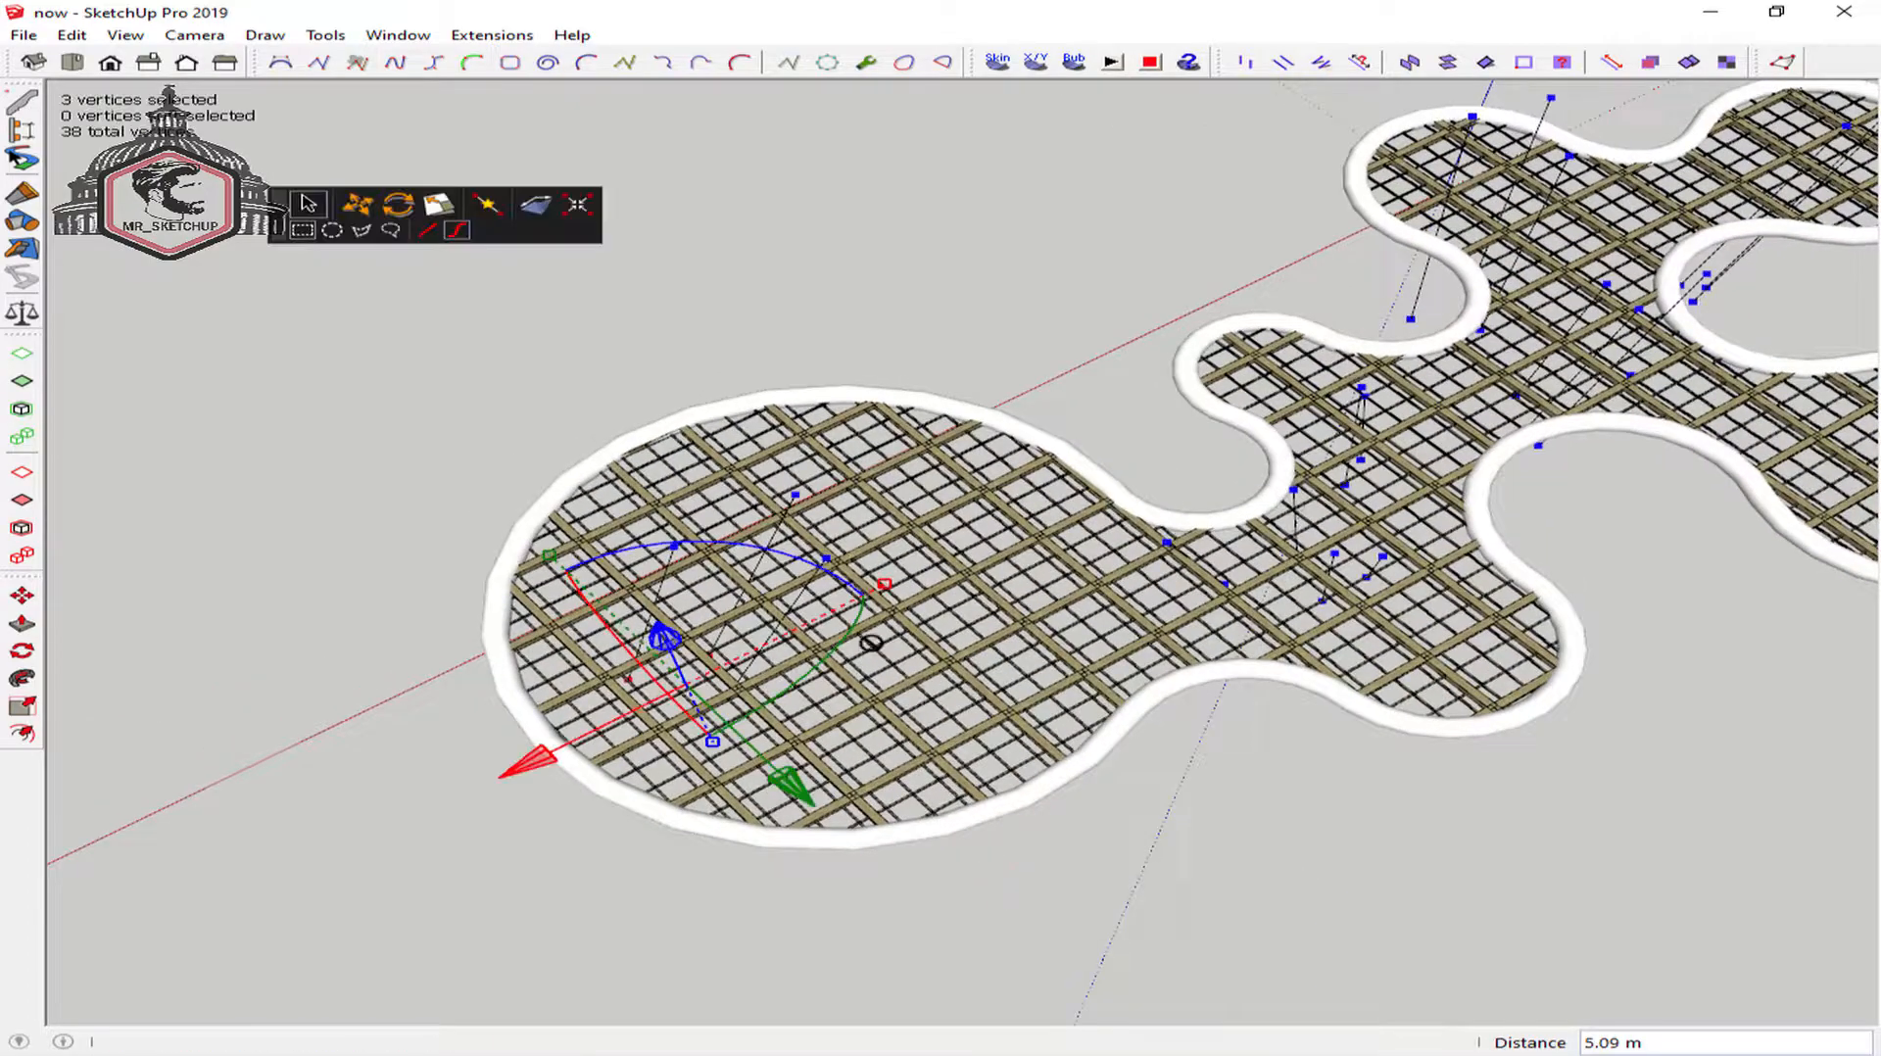
{"action": "key", "text": "space"}
Draw a circle with a 0.2 m radius centred on the lower end of one slanted line
{"action": "middle_click_drag", "start_coordinate": [774, 533], "coordinate": [1554, 444]}
{"action": "left_click_drag", "start_coordinate": [1649, 427], "coordinate": [494, 615]}
{"action": "middle_click_drag", "start_coordinate": [494, 615], "coordinate": [512, 819]}
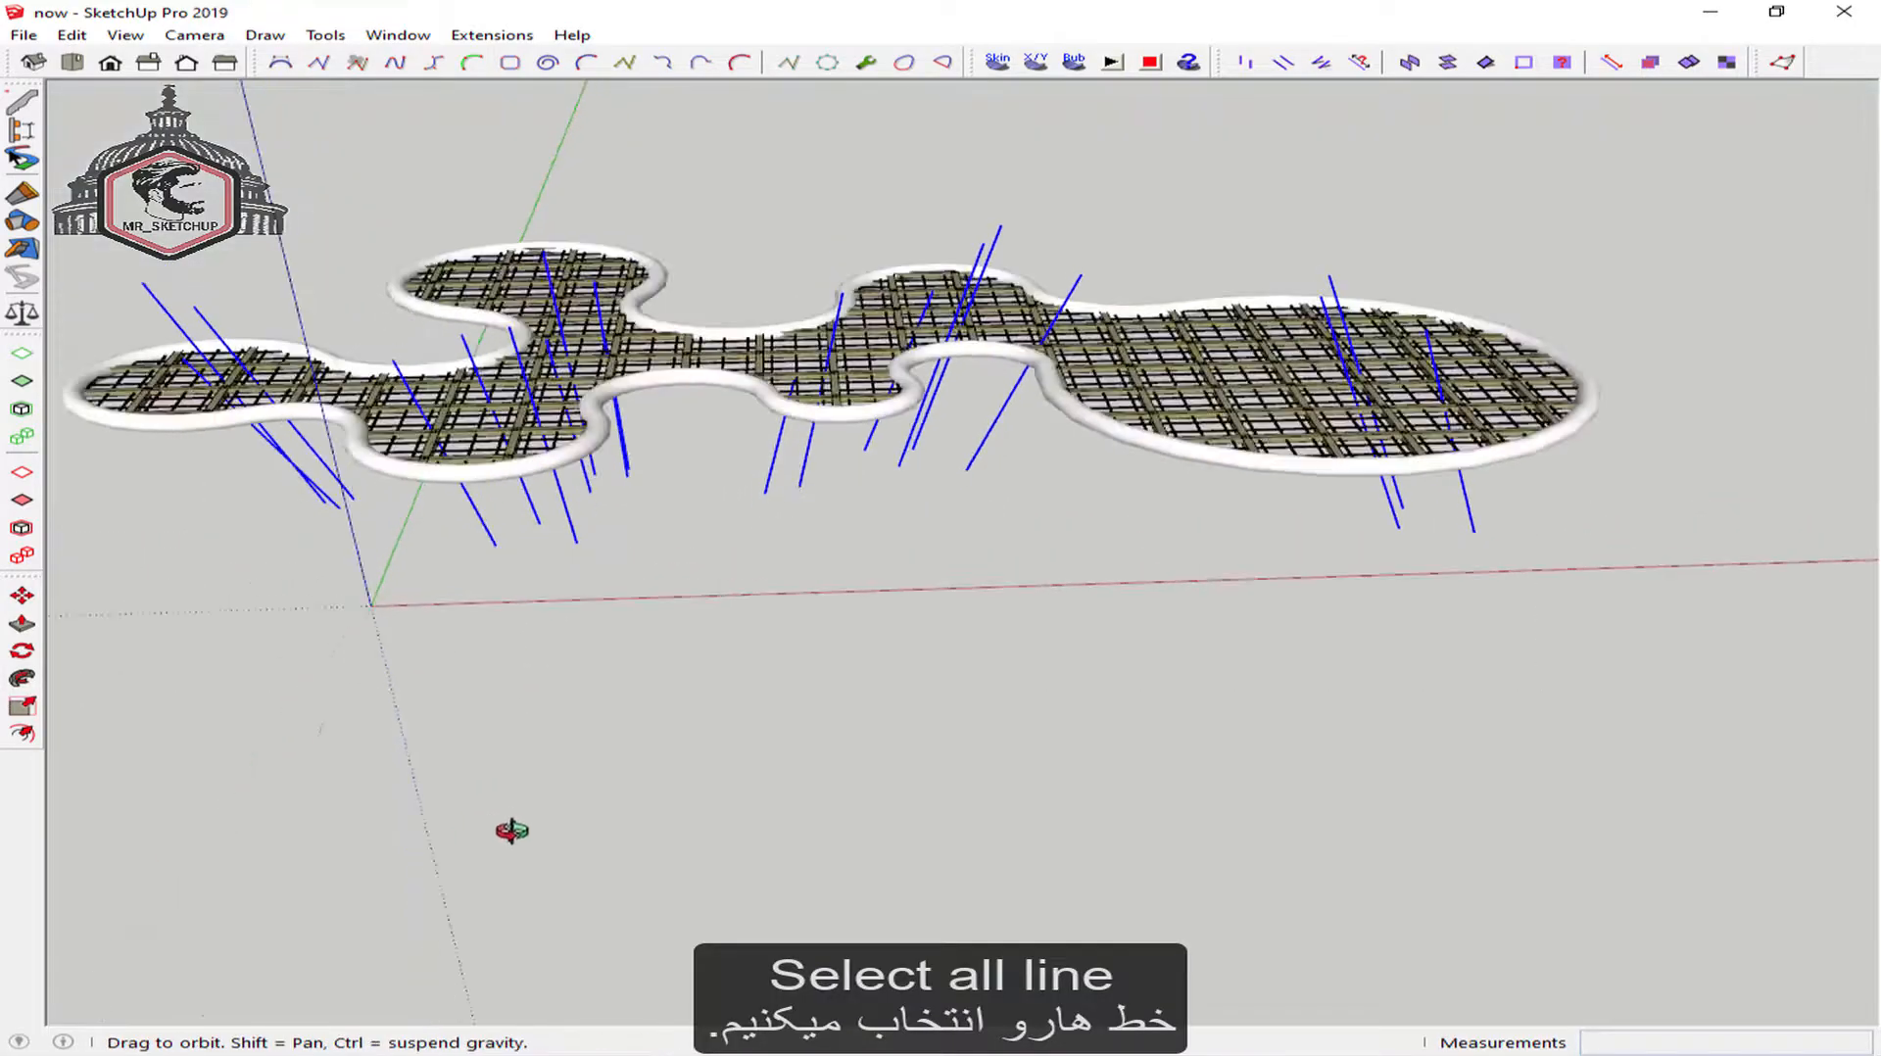
{"action": "scroll", "coordinate": [520, 823], "scroll_direction": "up", "scroll_amount": 2}
{"action": "key", "text": "c"}
{"action": "scroll", "coordinate": [632, 578], "scroll_direction": "up", "scroll_amount": 2}
{"action": "scroll", "coordinate": [549, 461], "scroll_direction": "up", "scroll_amount": 4}
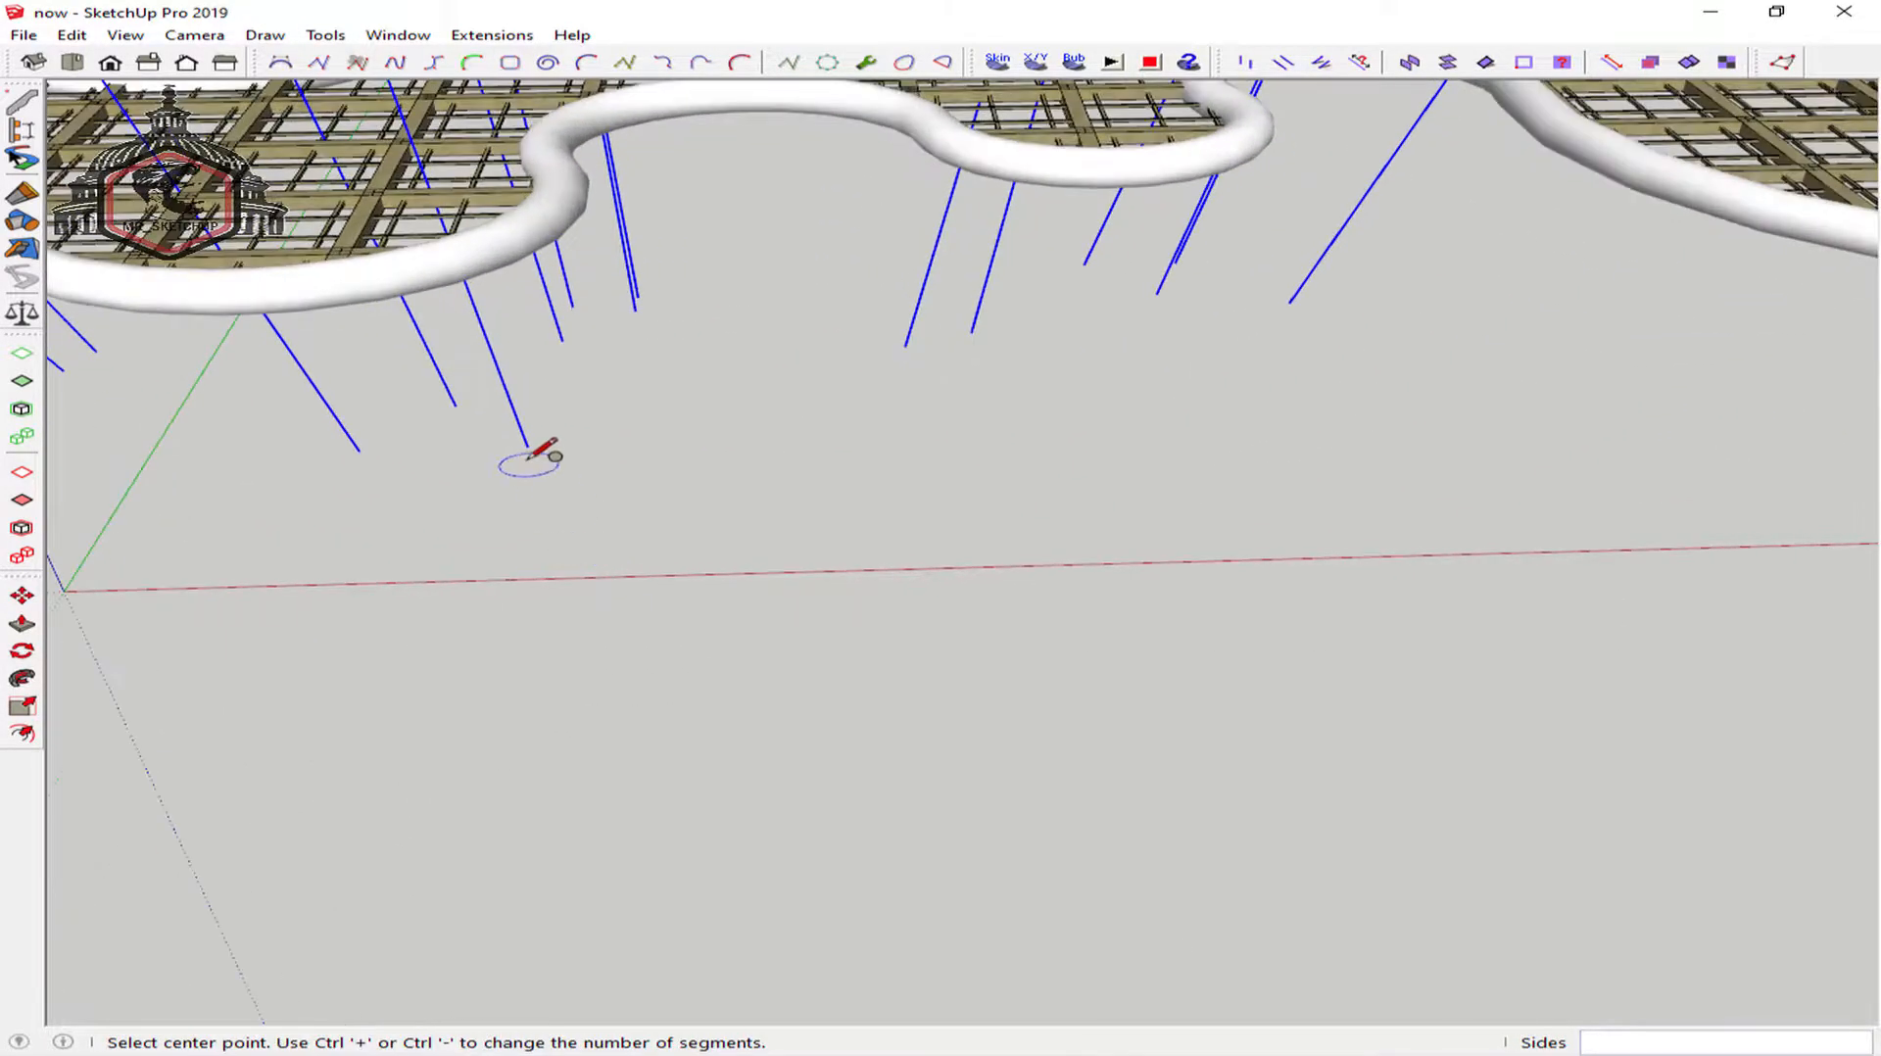
{"action": "left_click", "coordinate": [533, 448]}
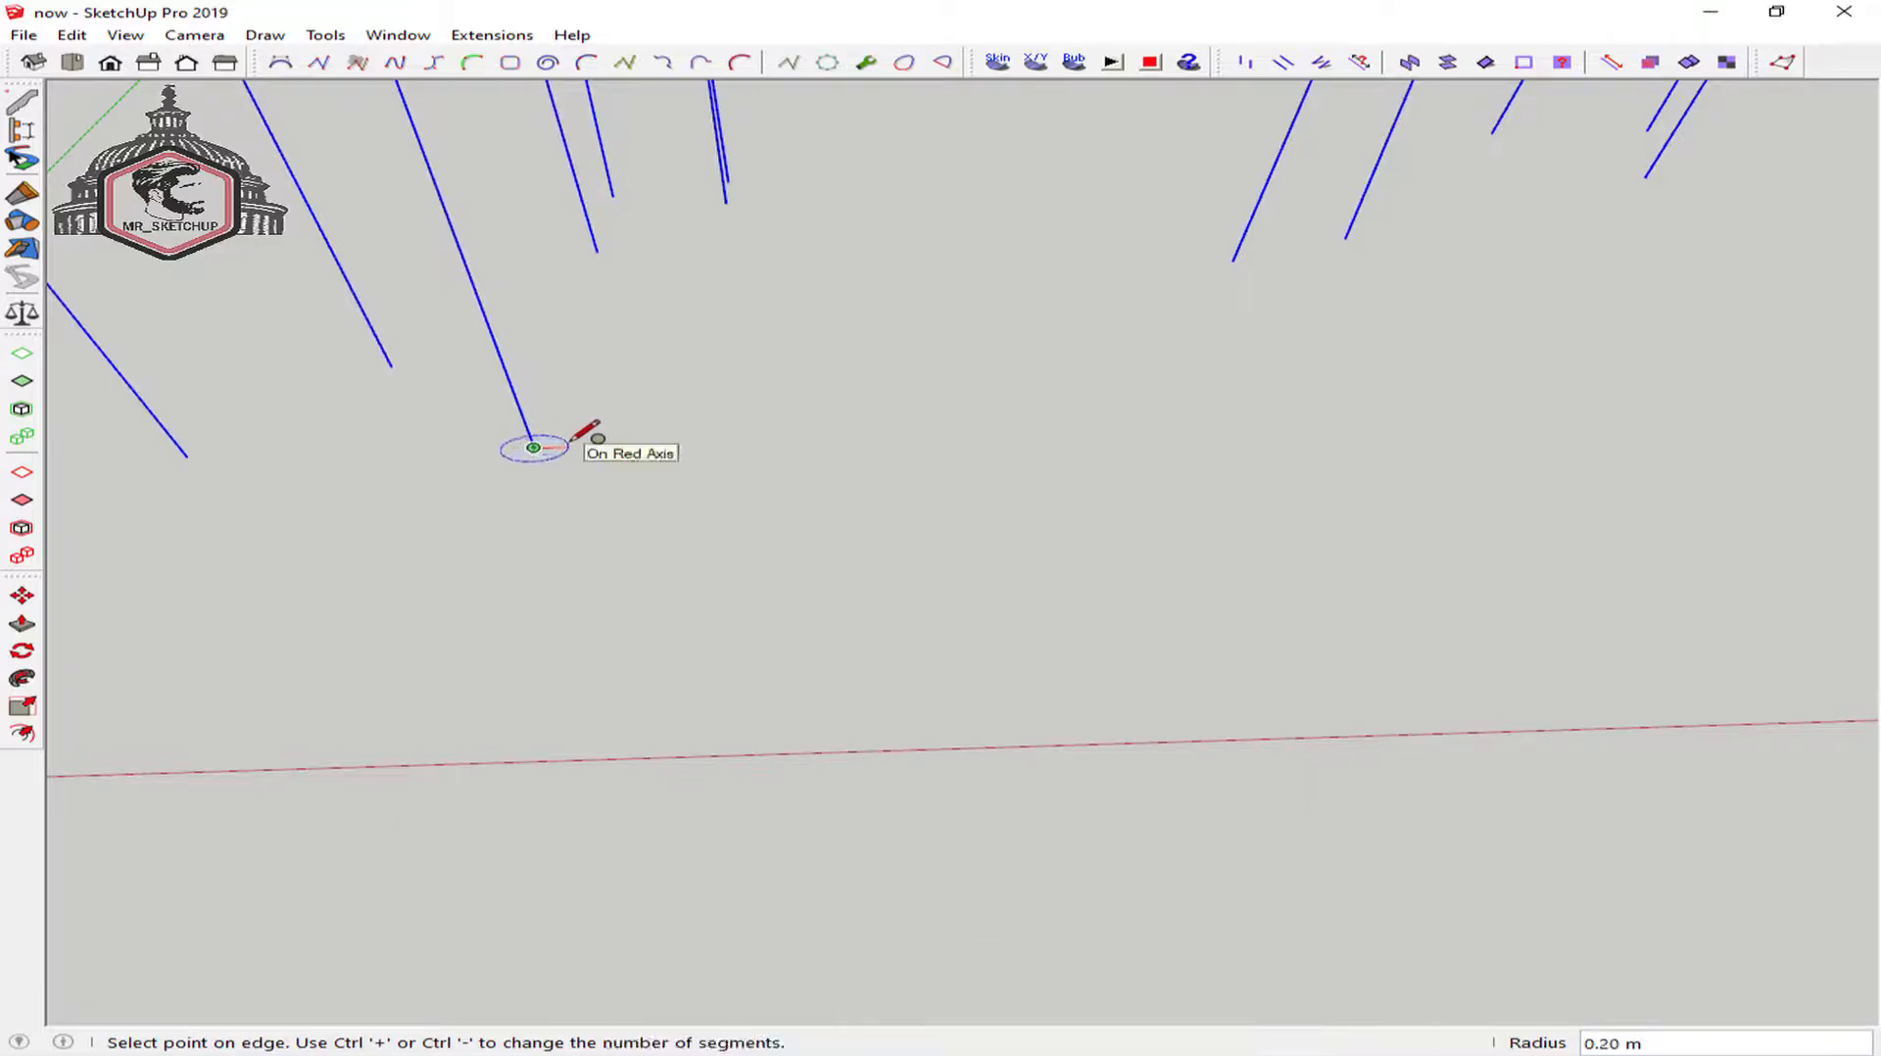
{"action": "type", "text": "."}
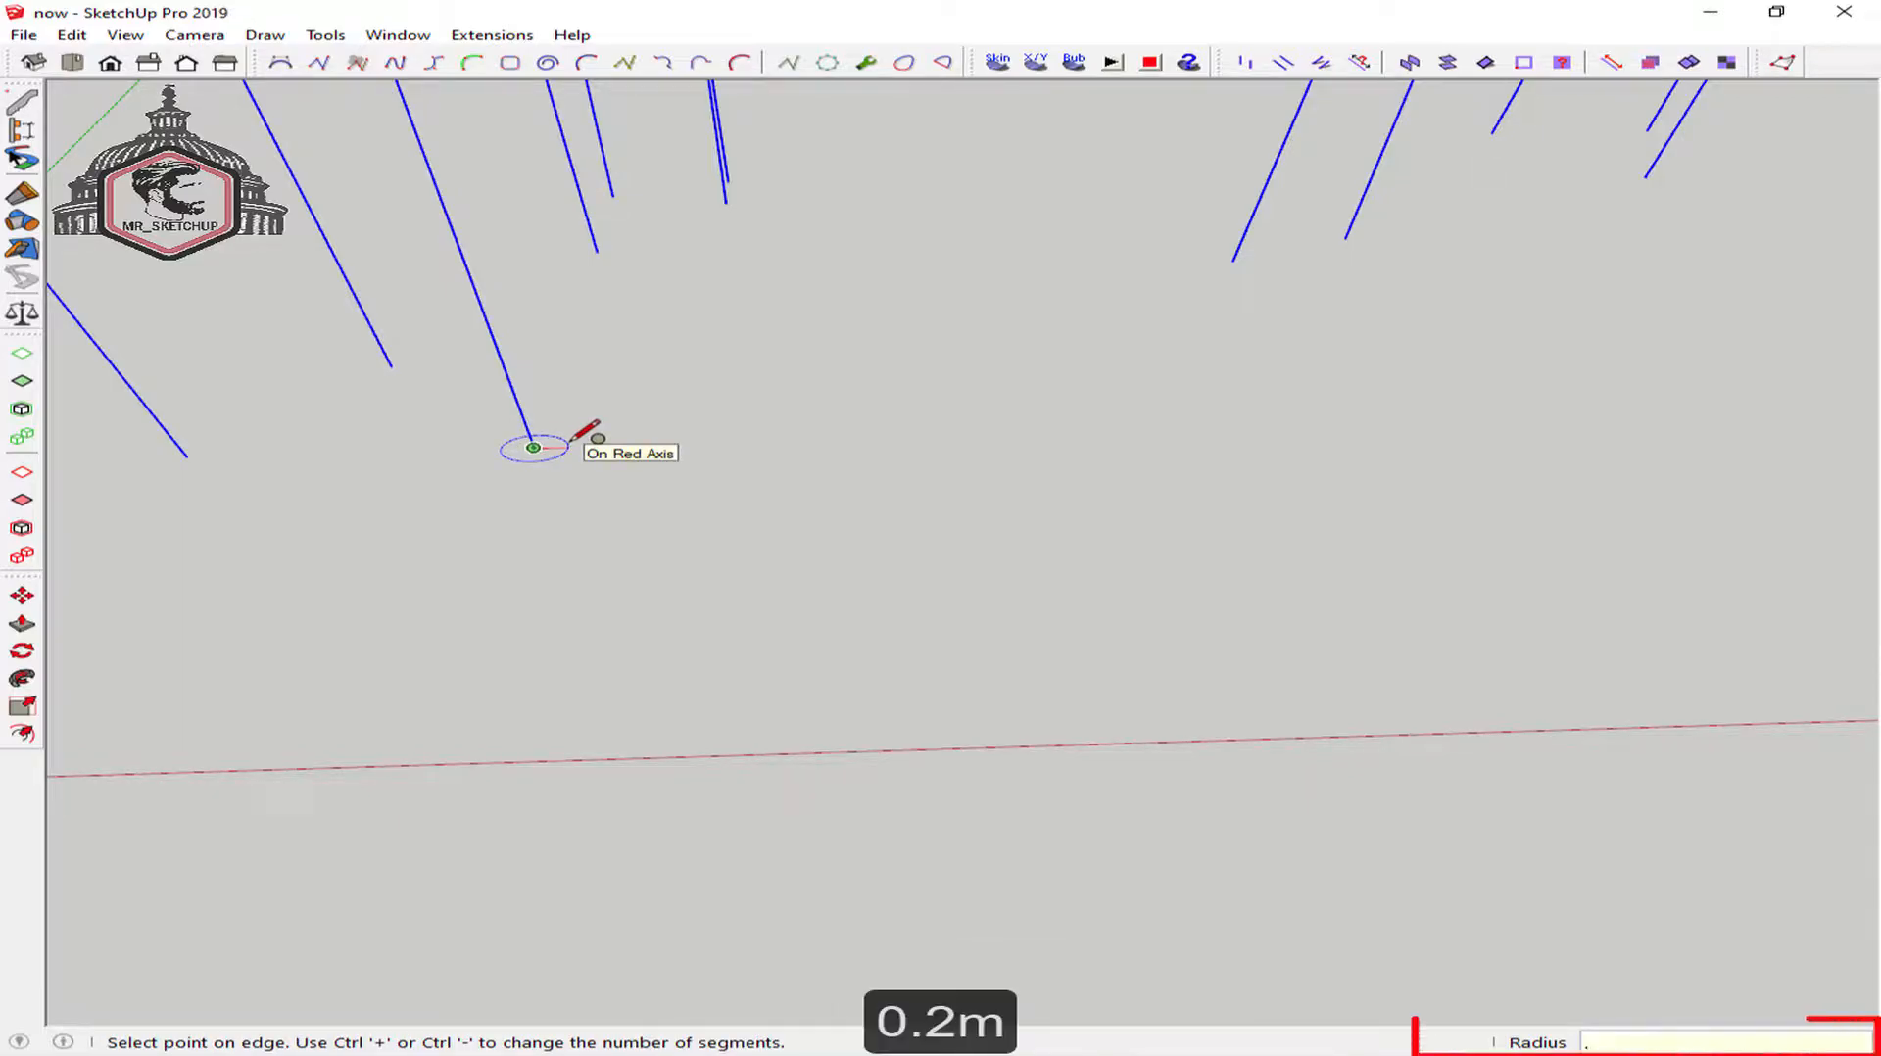
{"action": "type", "text": "2"}
{"action": "key", "text": "Return"}
Select the circle and create a new Profile Builder profile from it, named Profile
{"action": "key", "text": "space"}
{"action": "left_click_drag", "start_coordinate": [462, 403], "coordinate": [798, 559]}
{"action": "left_click", "coordinate": [21, 102]}
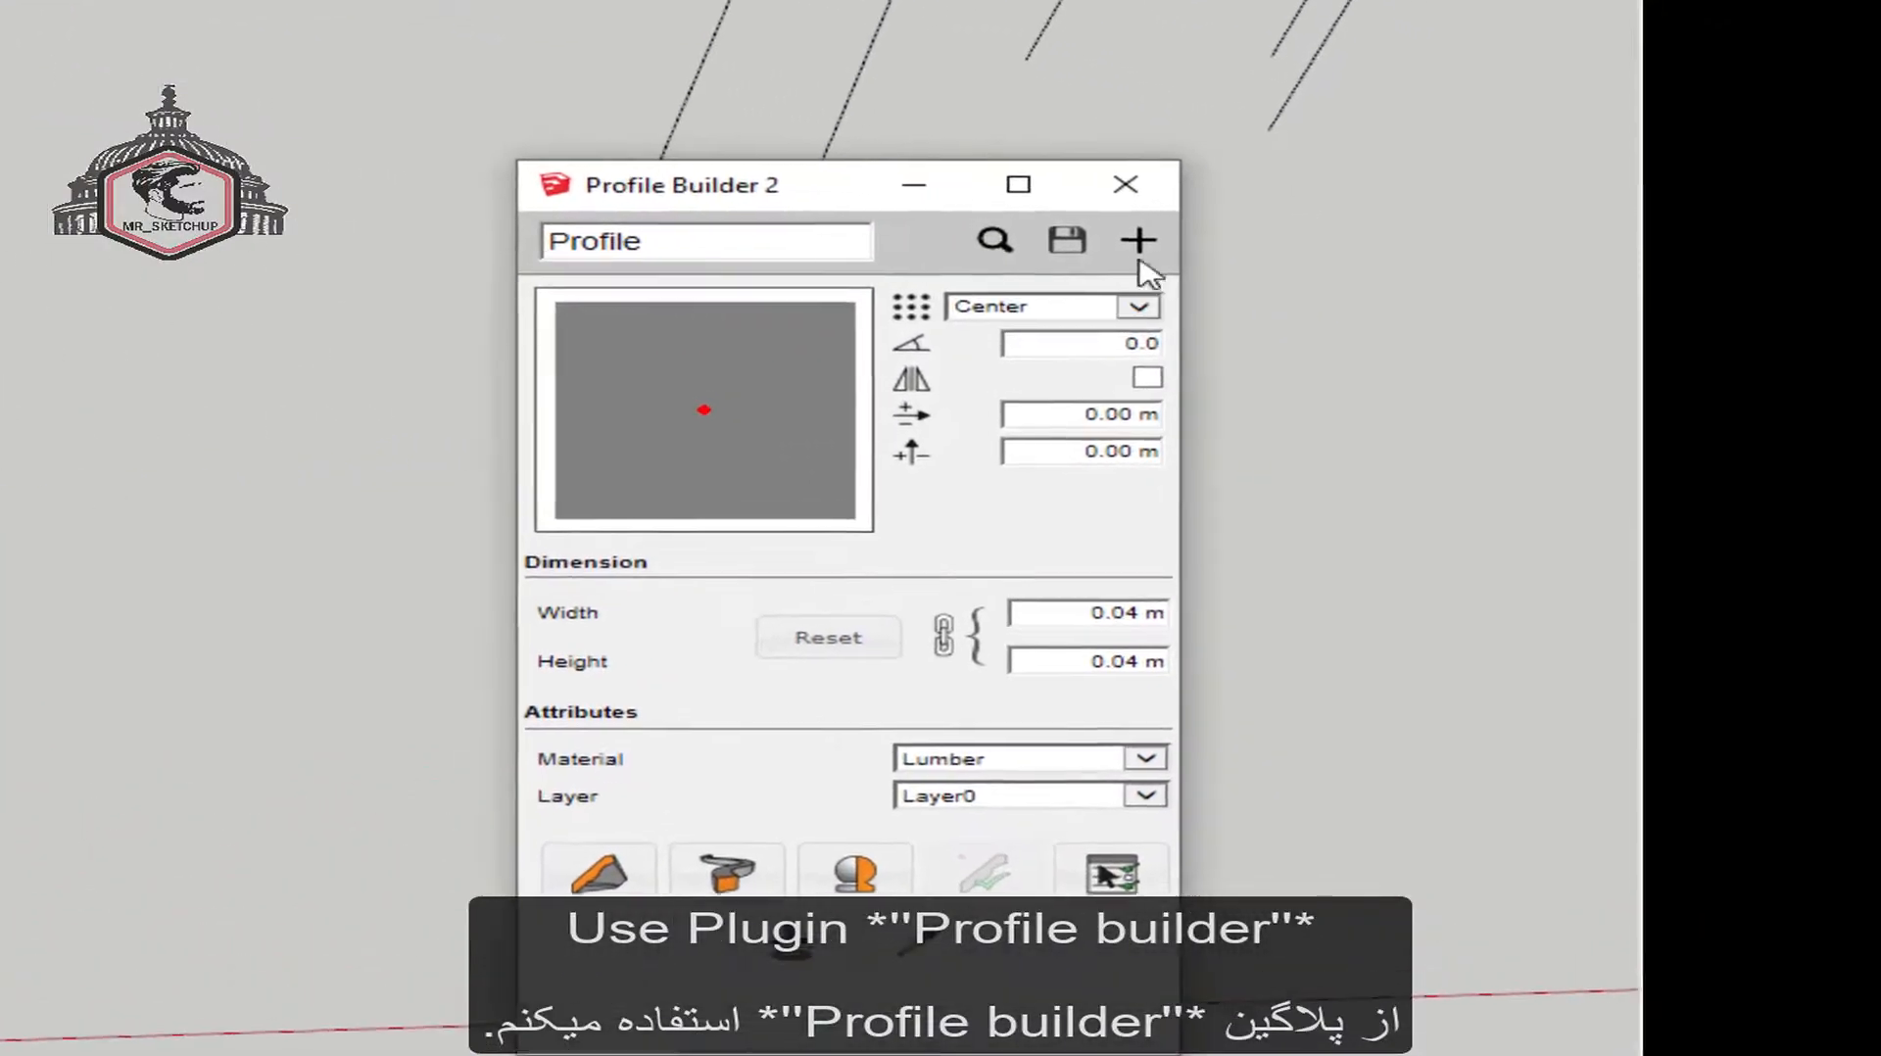
{"action": "left_click", "coordinate": [1138, 253]}
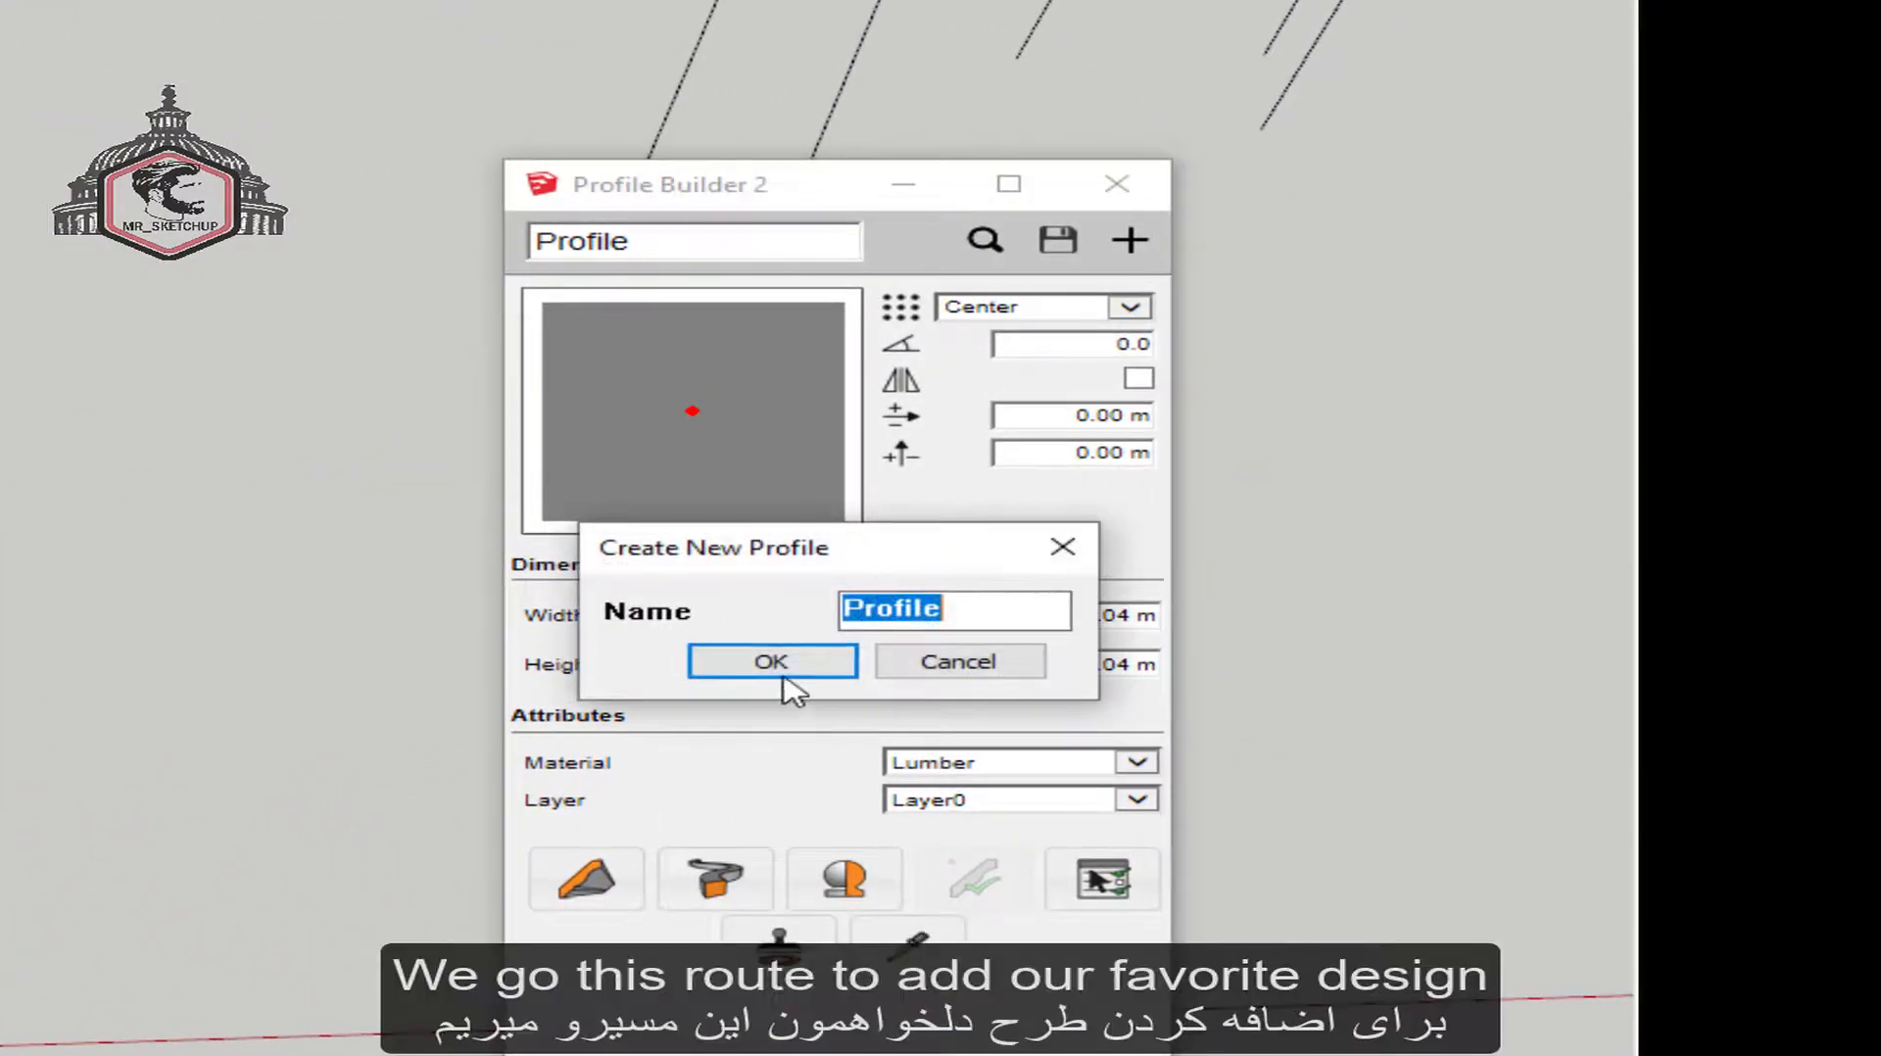
{"action": "left_click", "coordinate": [788, 660]}
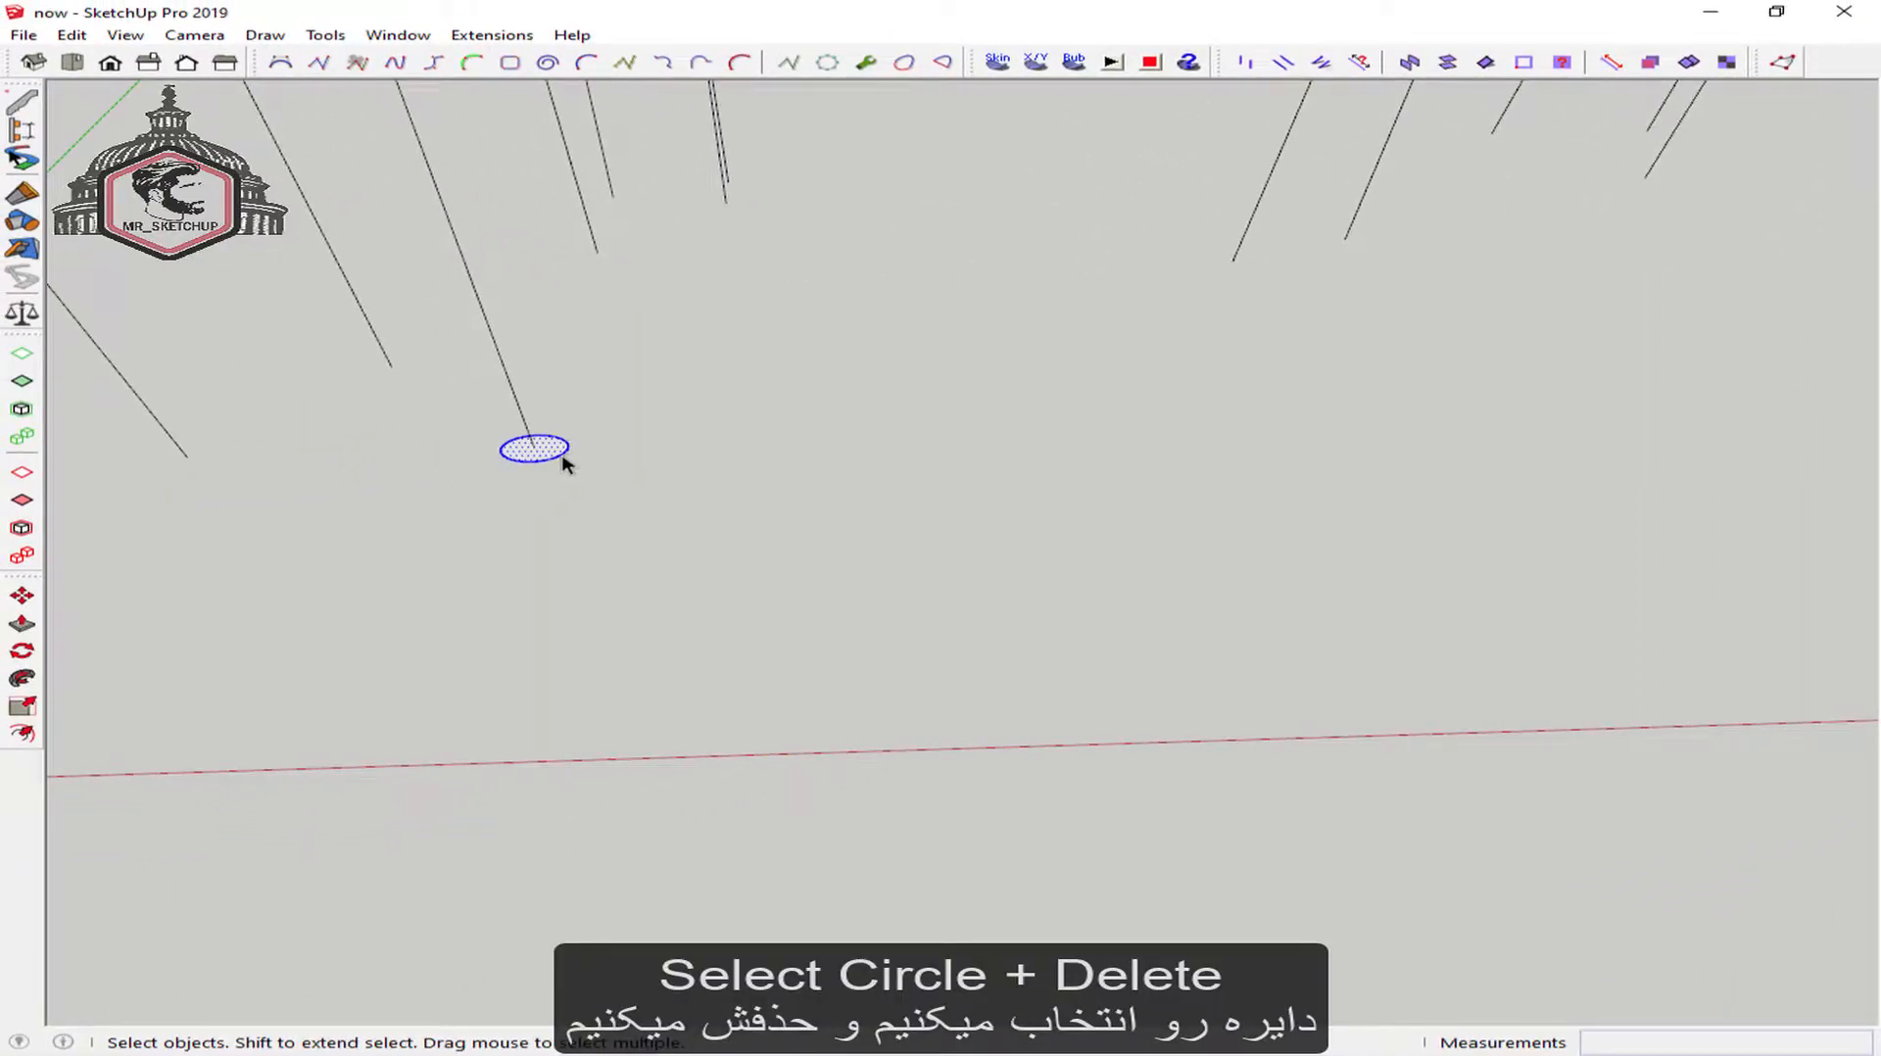
Remove the template circle and build the round 0.40 m profile along all slanted lines, as a unique member for each edge
{"action": "scroll", "coordinate": [617, 419], "scroll_direction": "down", "scroll_amount": 6}
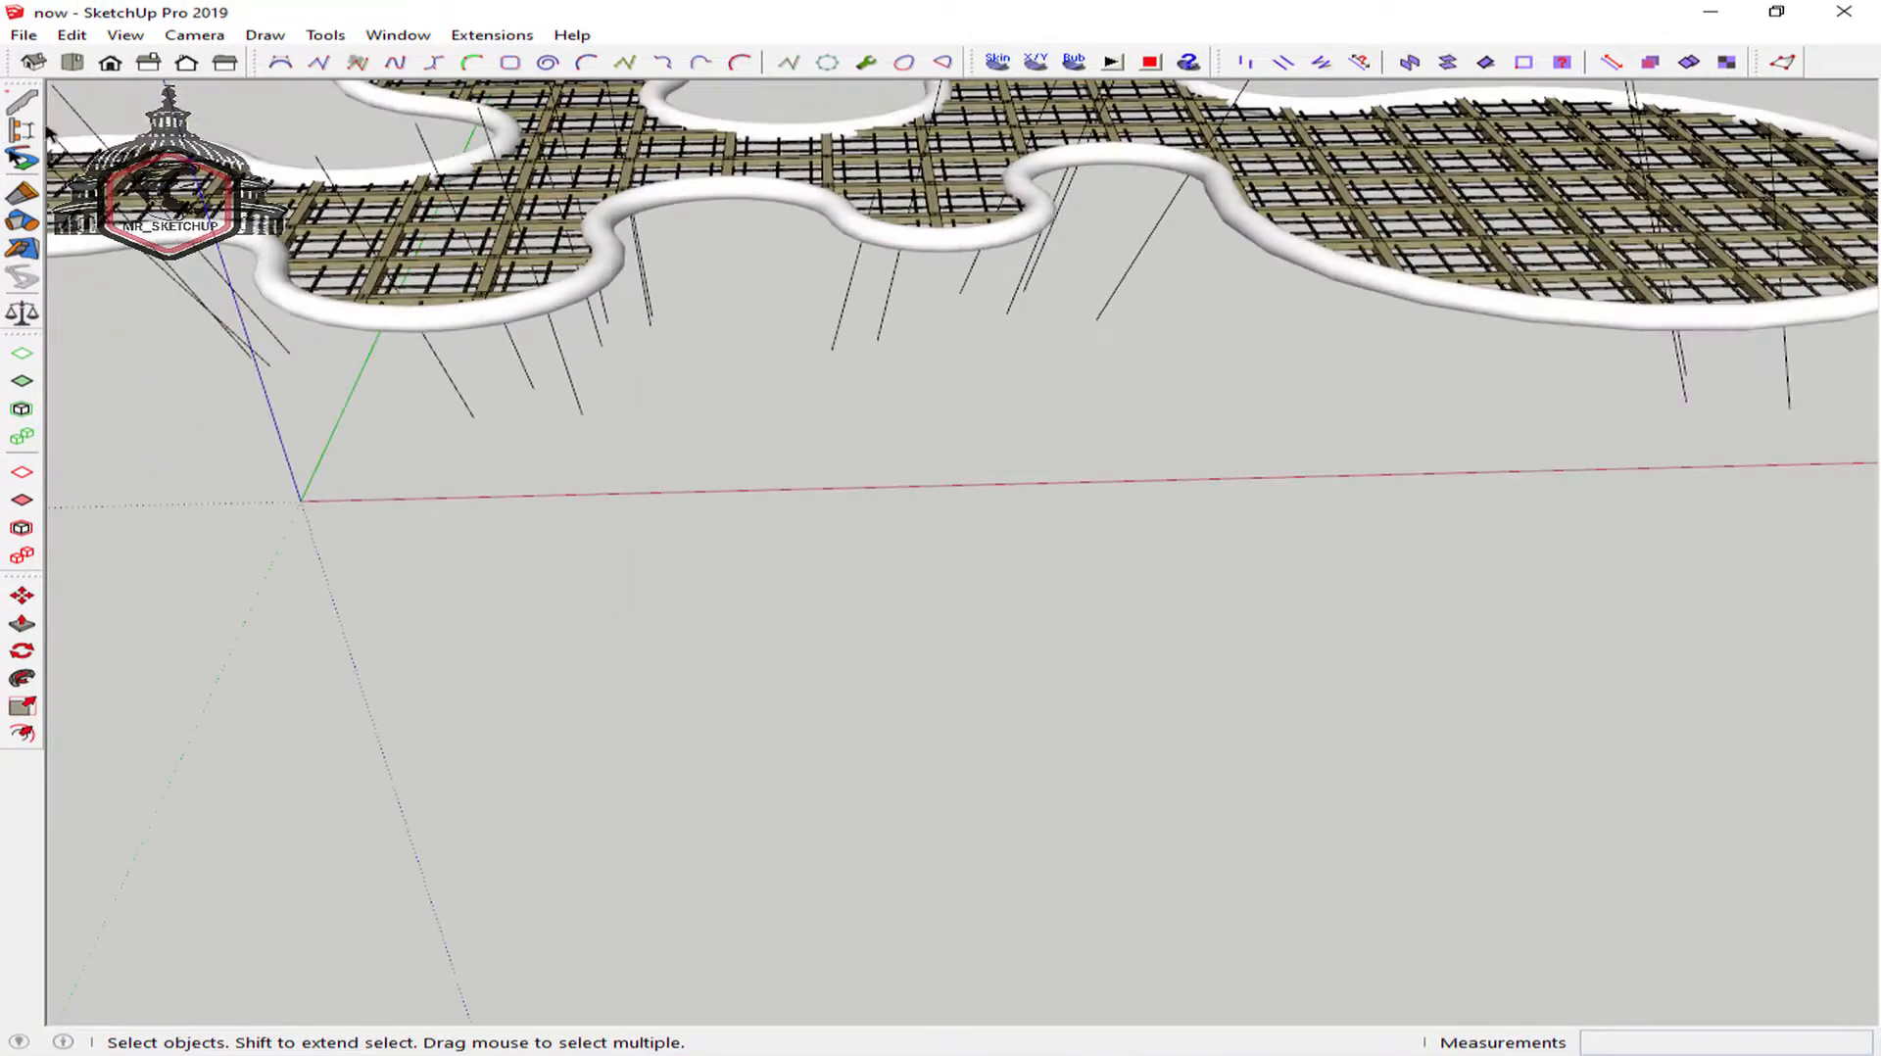
{"action": "left_click", "coordinate": [110, 62]}
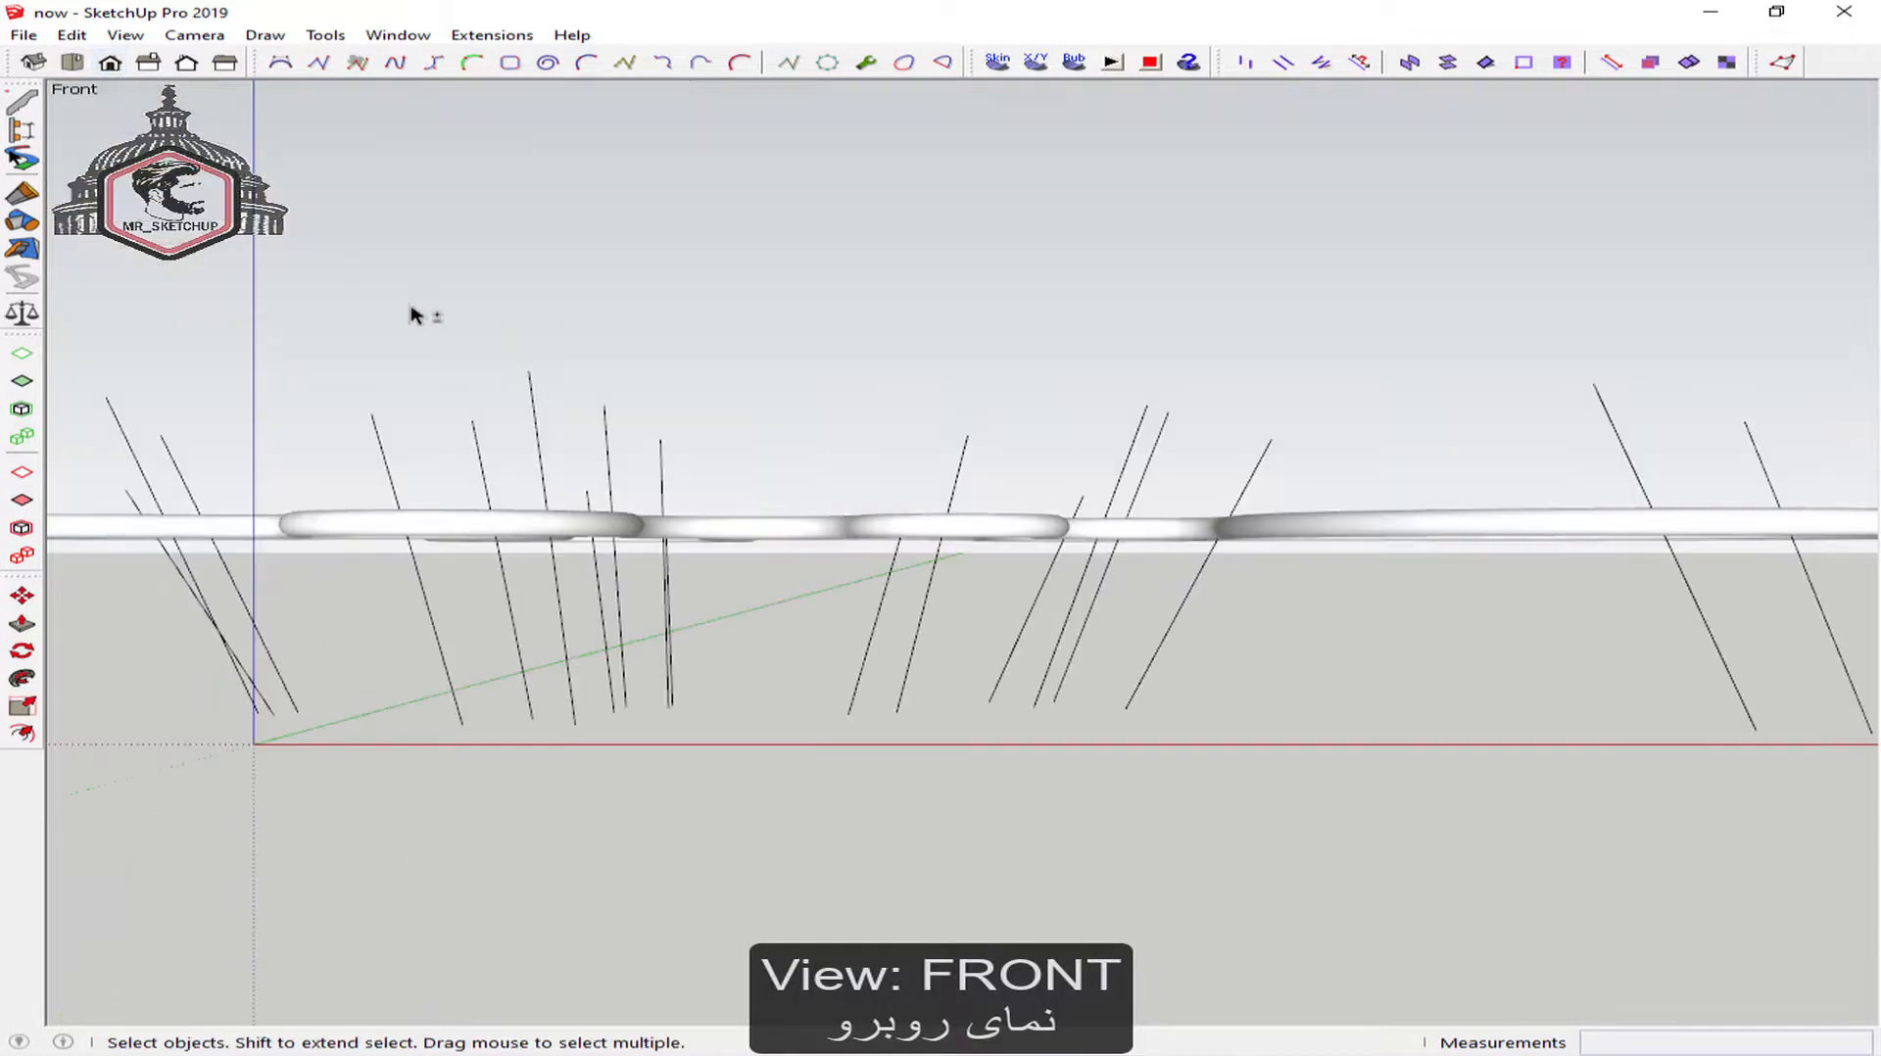
{"action": "left_click_drag", "start_coordinate": [1789, 635], "coordinate": [29, 826]}
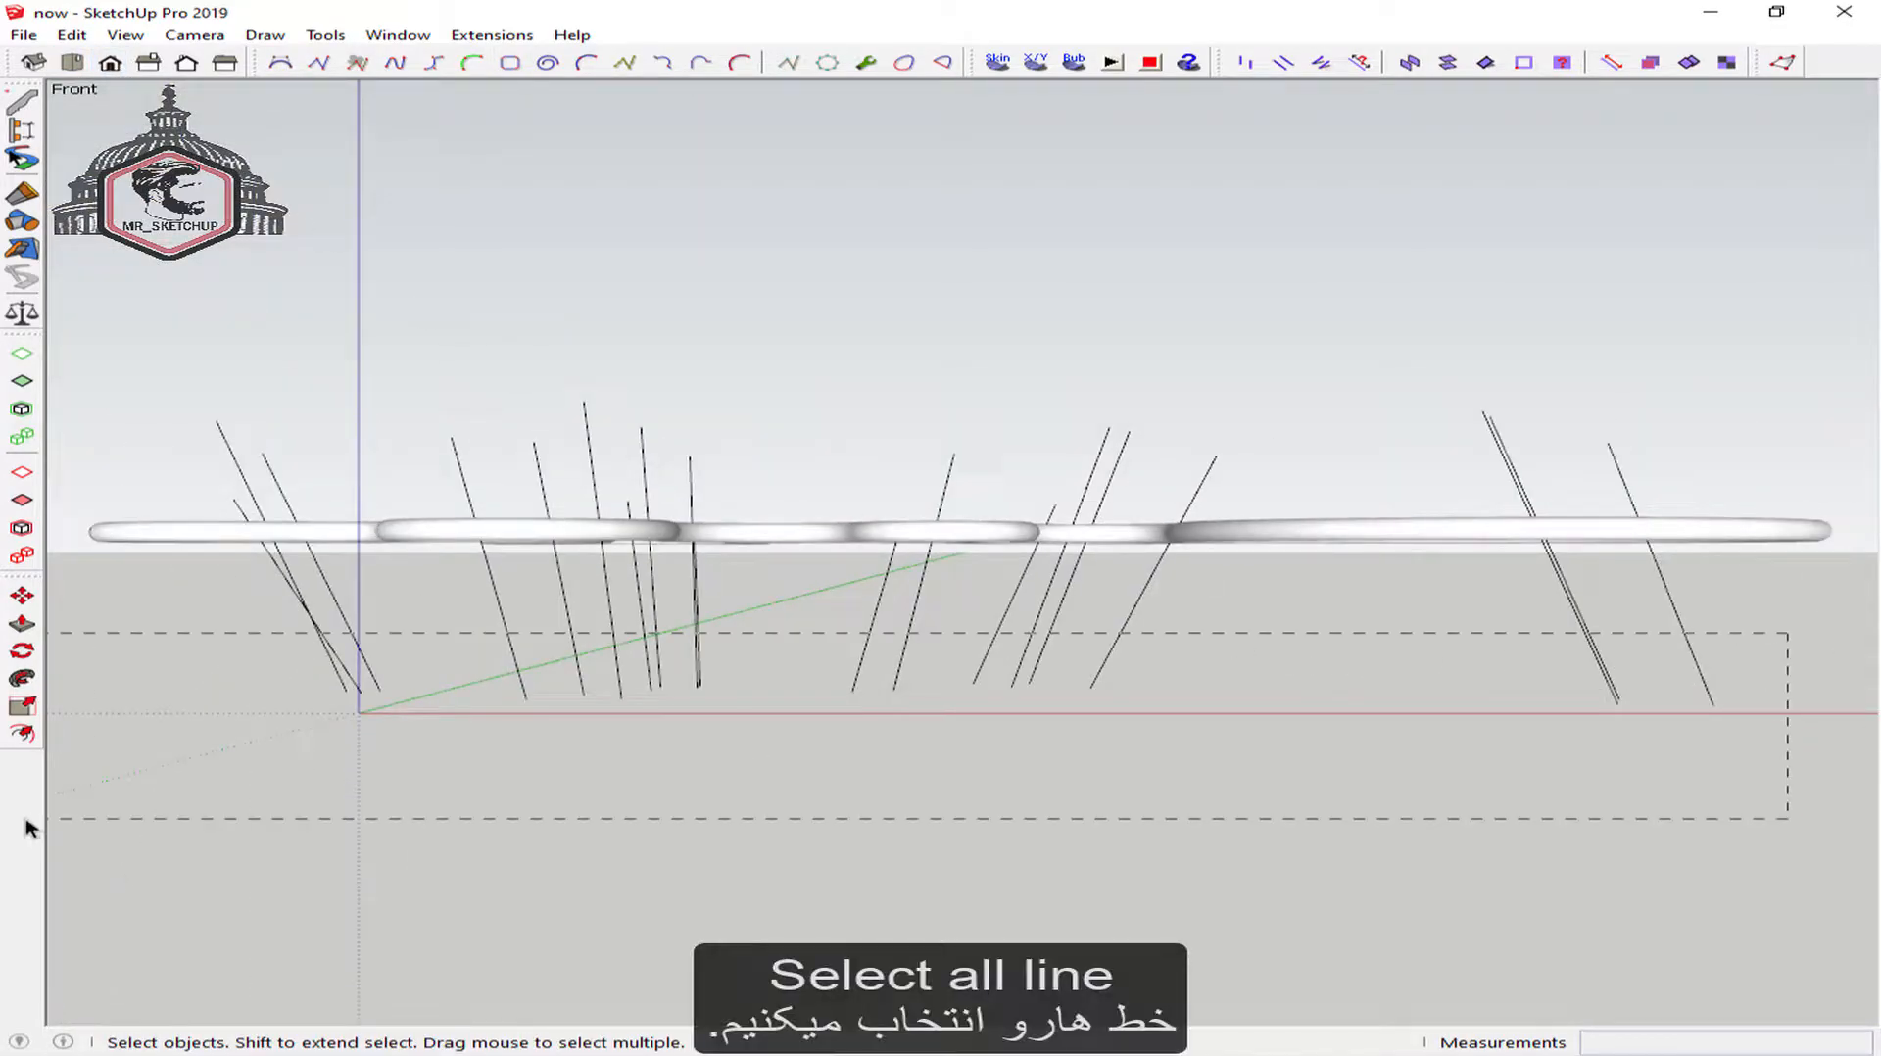
{"action": "left_click_drag", "start_coordinate": [174, 801], "coordinate": [172, 800]}
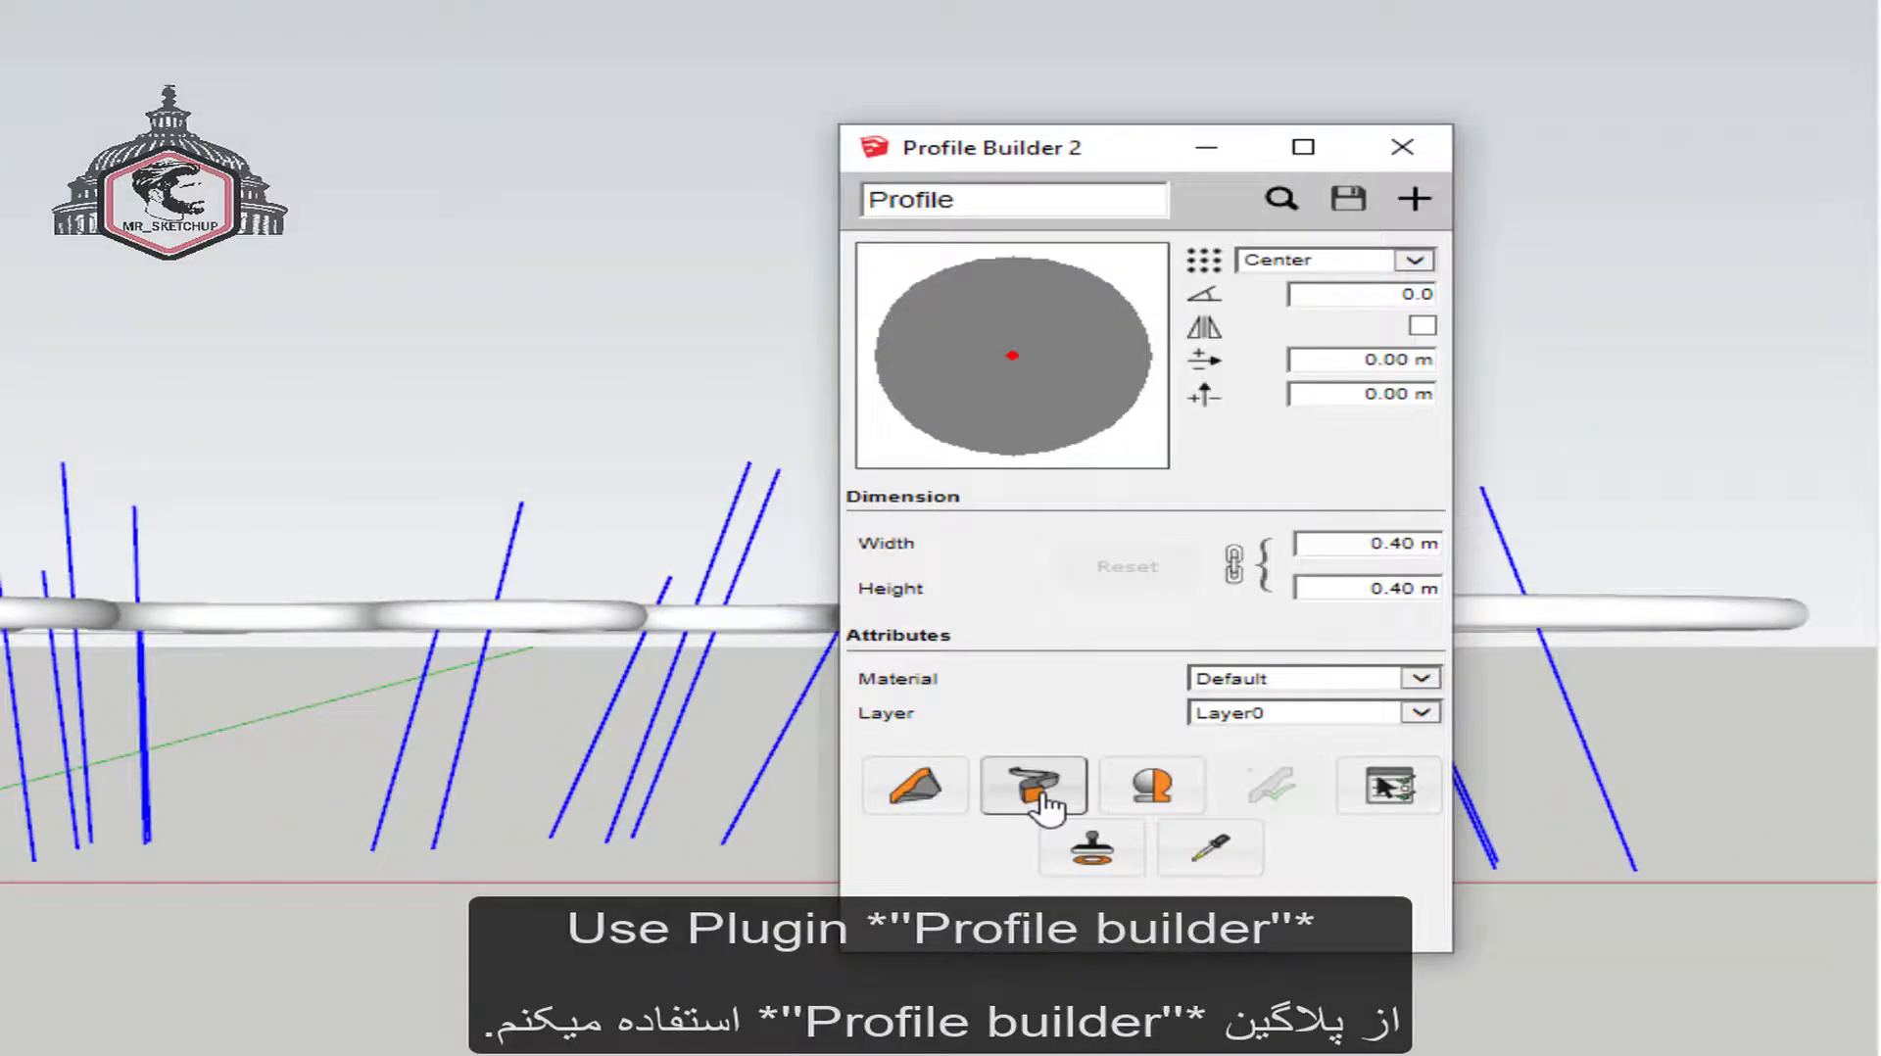
{"action": "left_click", "coordinate": [1036, 788]}
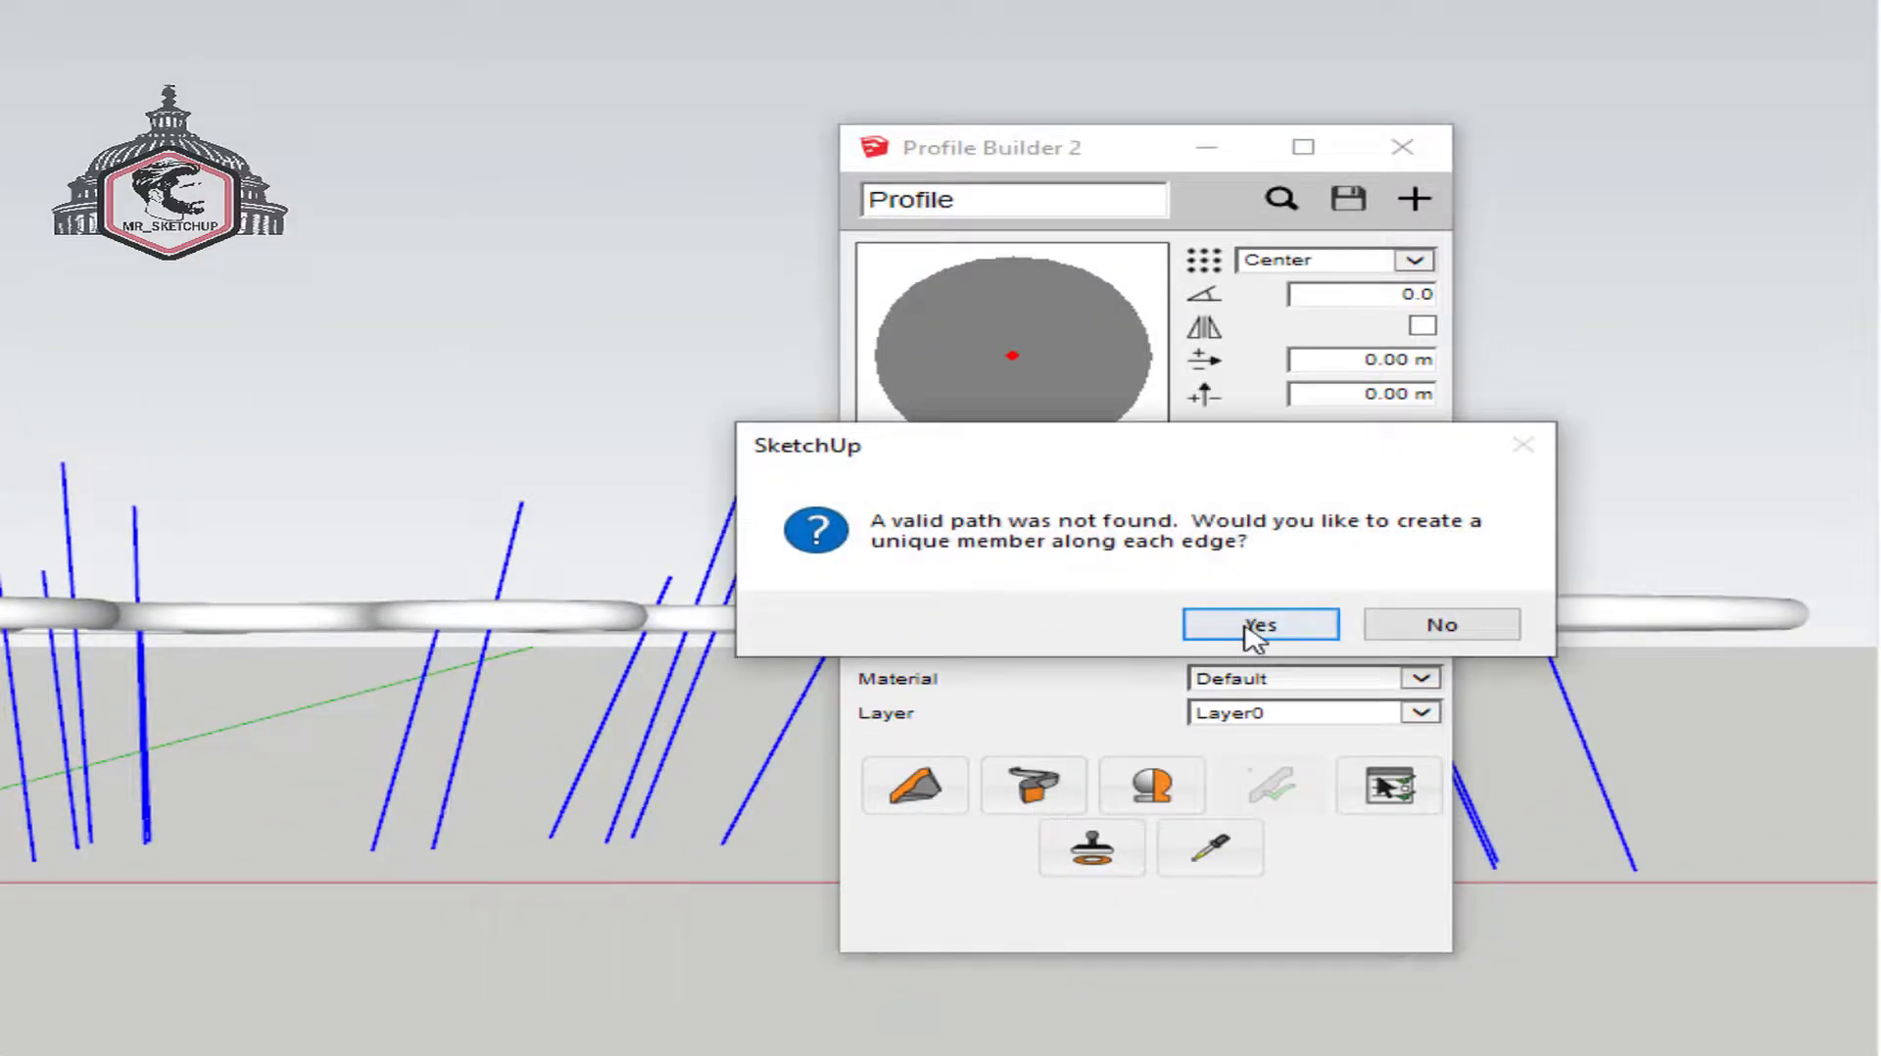
{"action": "left_click", "coordinate": [1274, 625]}
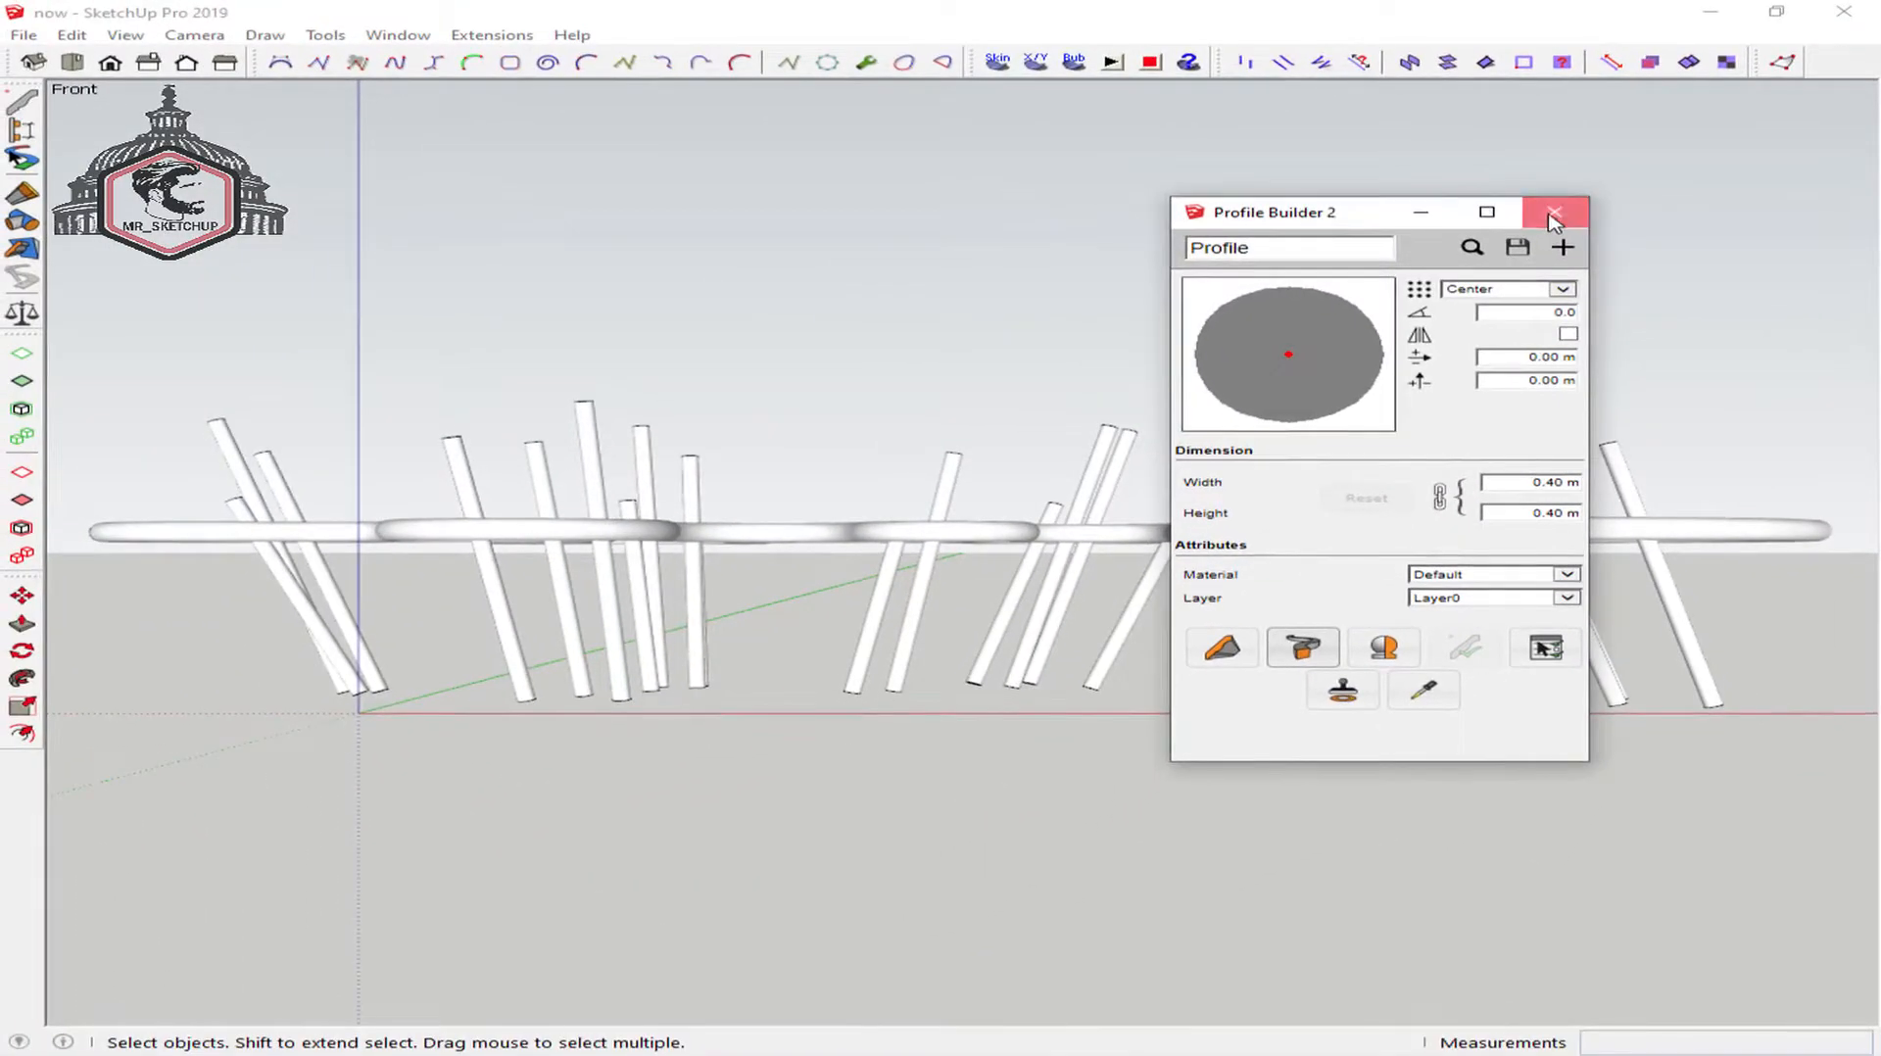
{"action": "left_click", "coordinate": [1551, 217]}
Draw a ground circle with a radius of about 2.25 m around the bases of the four clustered columns
{"action": "middle_click_drag", "start_coordinate": [1230, 252], "coordinate": [931, 621]}
{"action": "scroll", "coordinate": [784, 615], "scroll_direction": "up", "scroll_amount": 5}
{"action": "scroll", "coordinate": [784, 619], "scroll_direction": "up", "scroll_amount": 1}
{"action": "scroll", "coordinate": [786, 631], "scroll_direction": "down", "scroll_amount": 3}
{"action": "scroll", "coordinate": [885, 660], "scroll_direction": "up", "scroll_amount": 1}
{"action": "scroll", "coordinate": [779, 668], "scroll_direction": "up", "scroll_amount": 1}
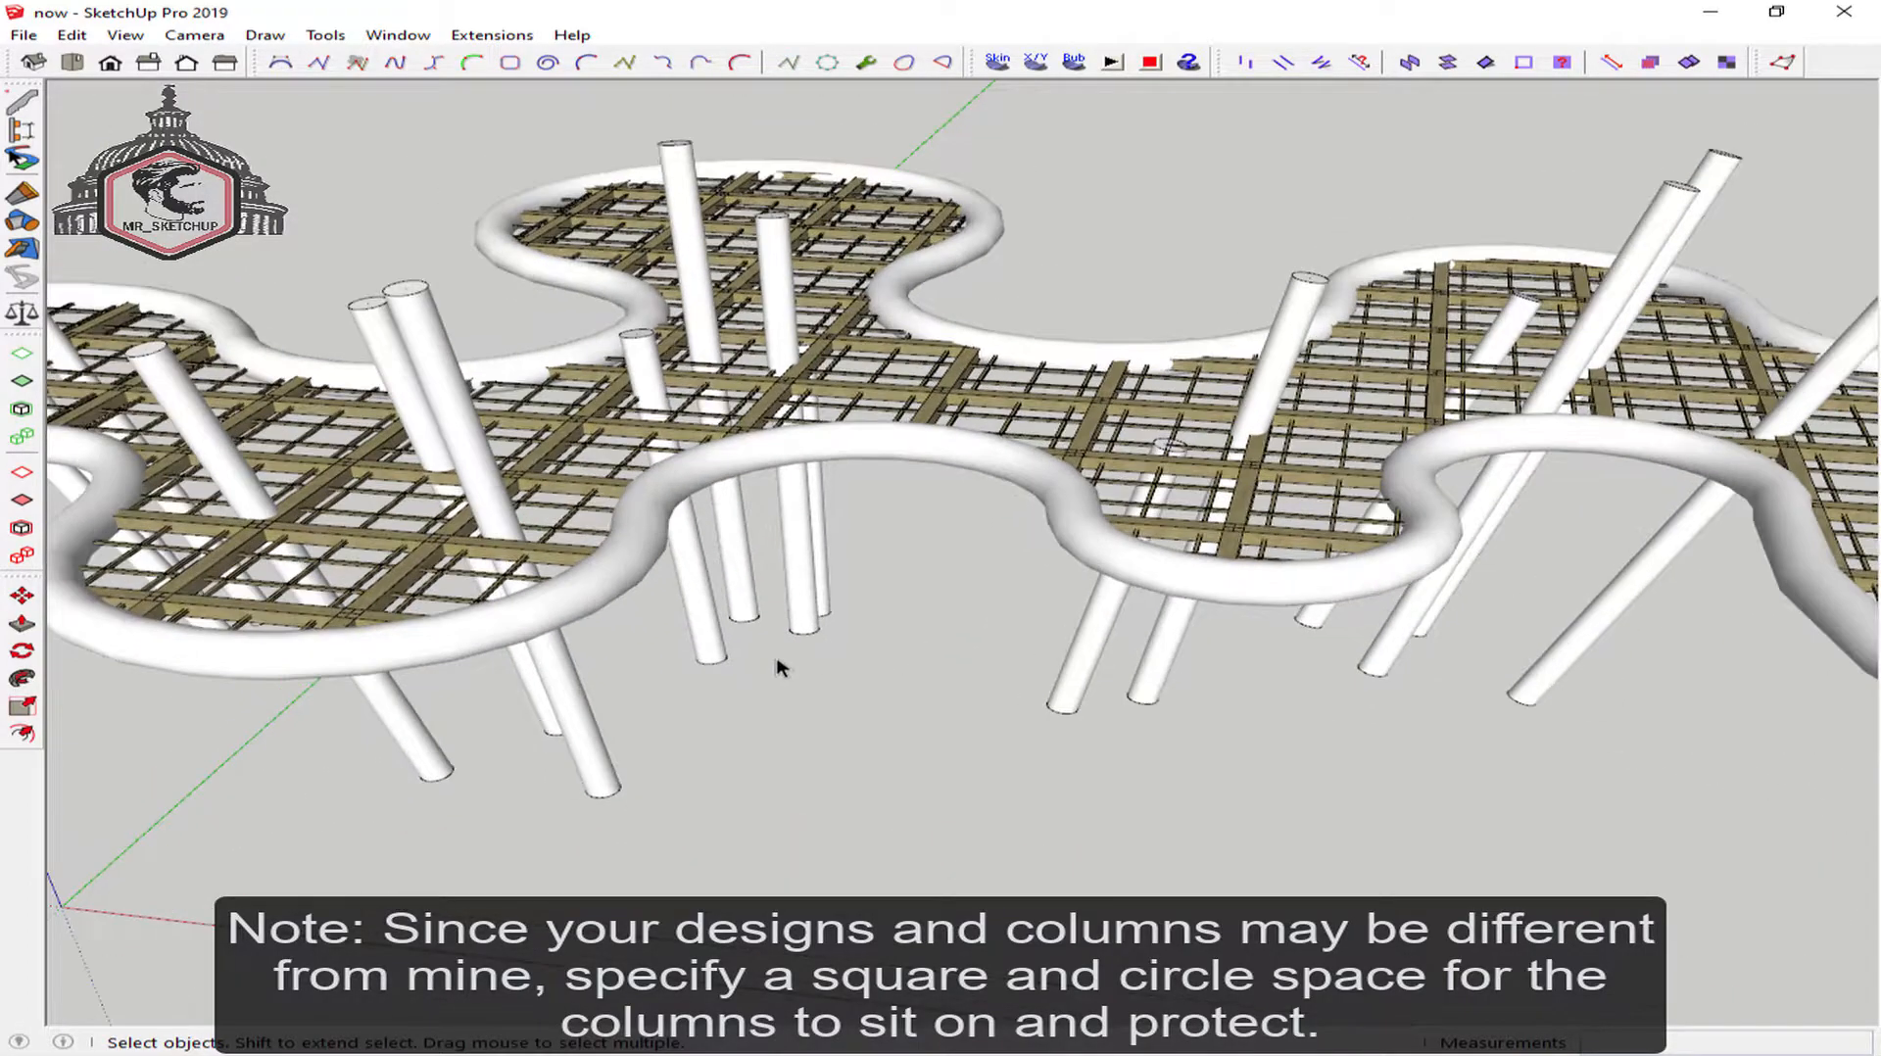
{"action": "scroll", "coordinate": [777, 666], "scroll_direction": "up", "scroll_amount": 5}
{"action": "key", "text": "c"}
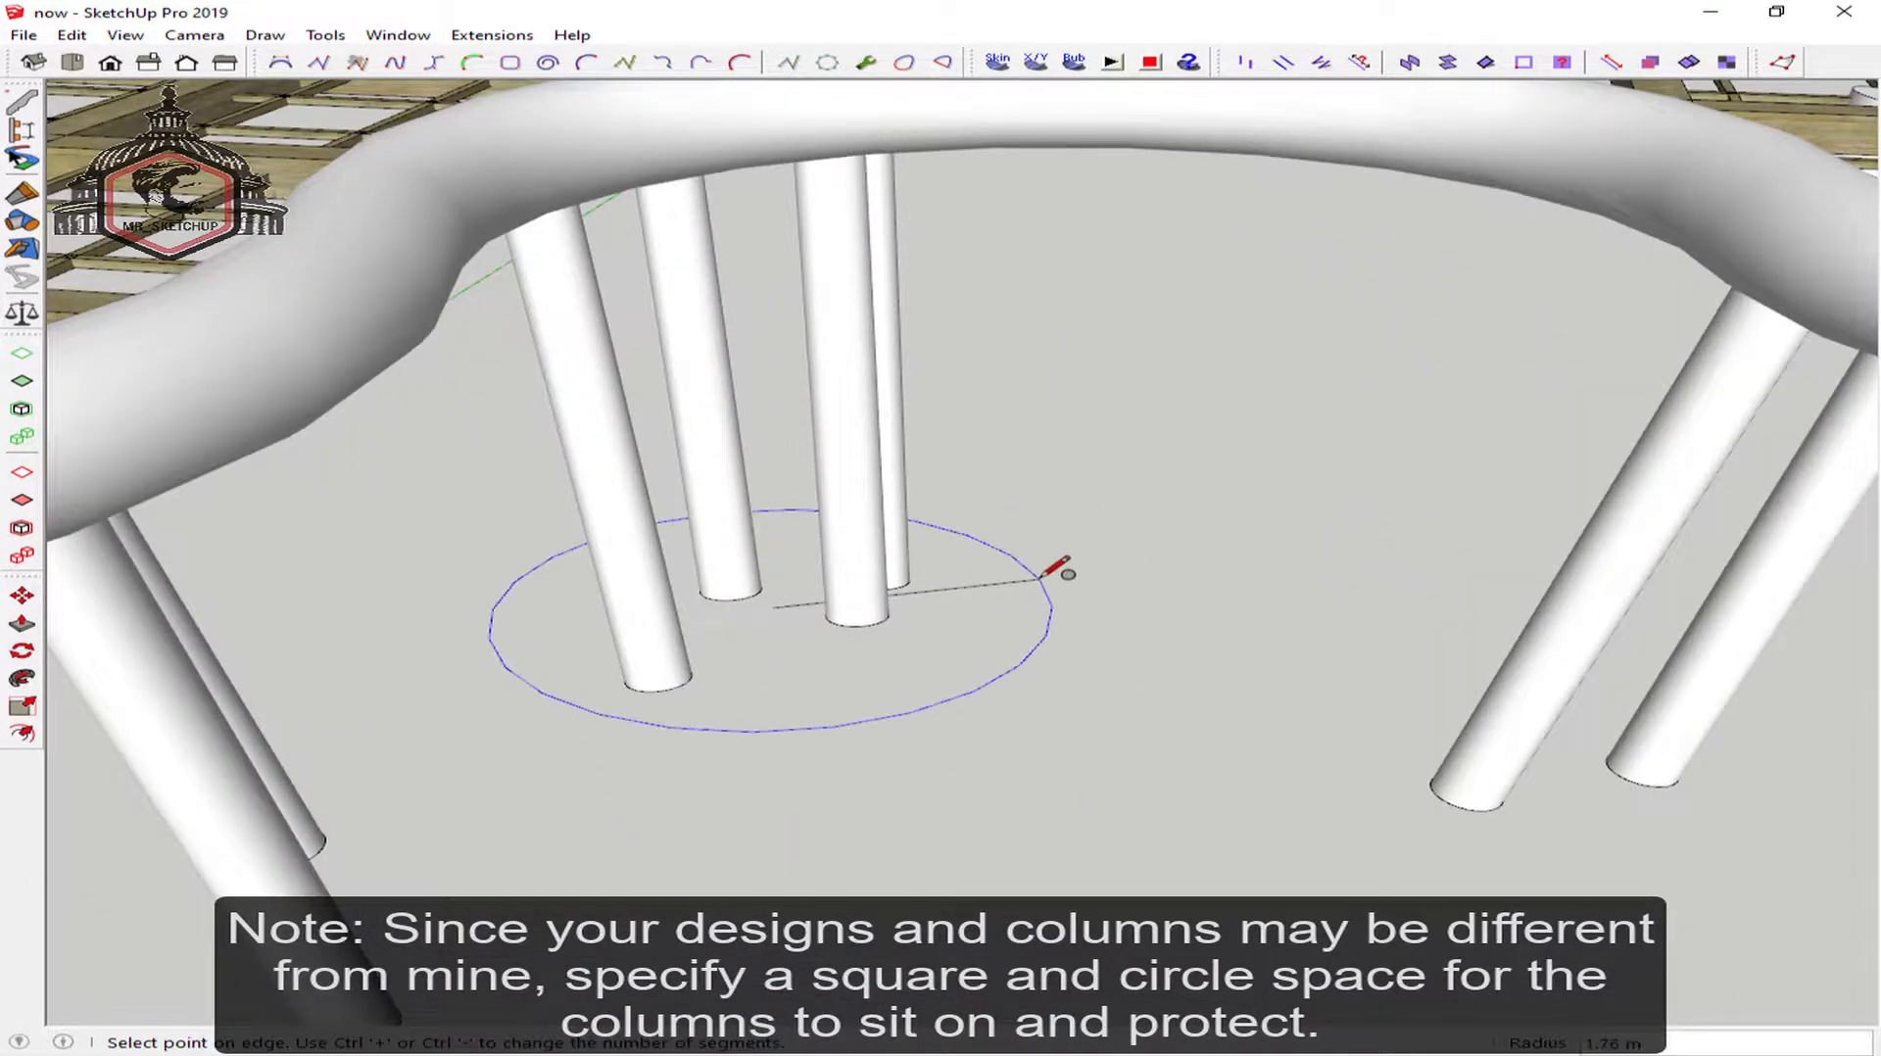
{"action": "left_click", "coordinate": [1094, 550]}
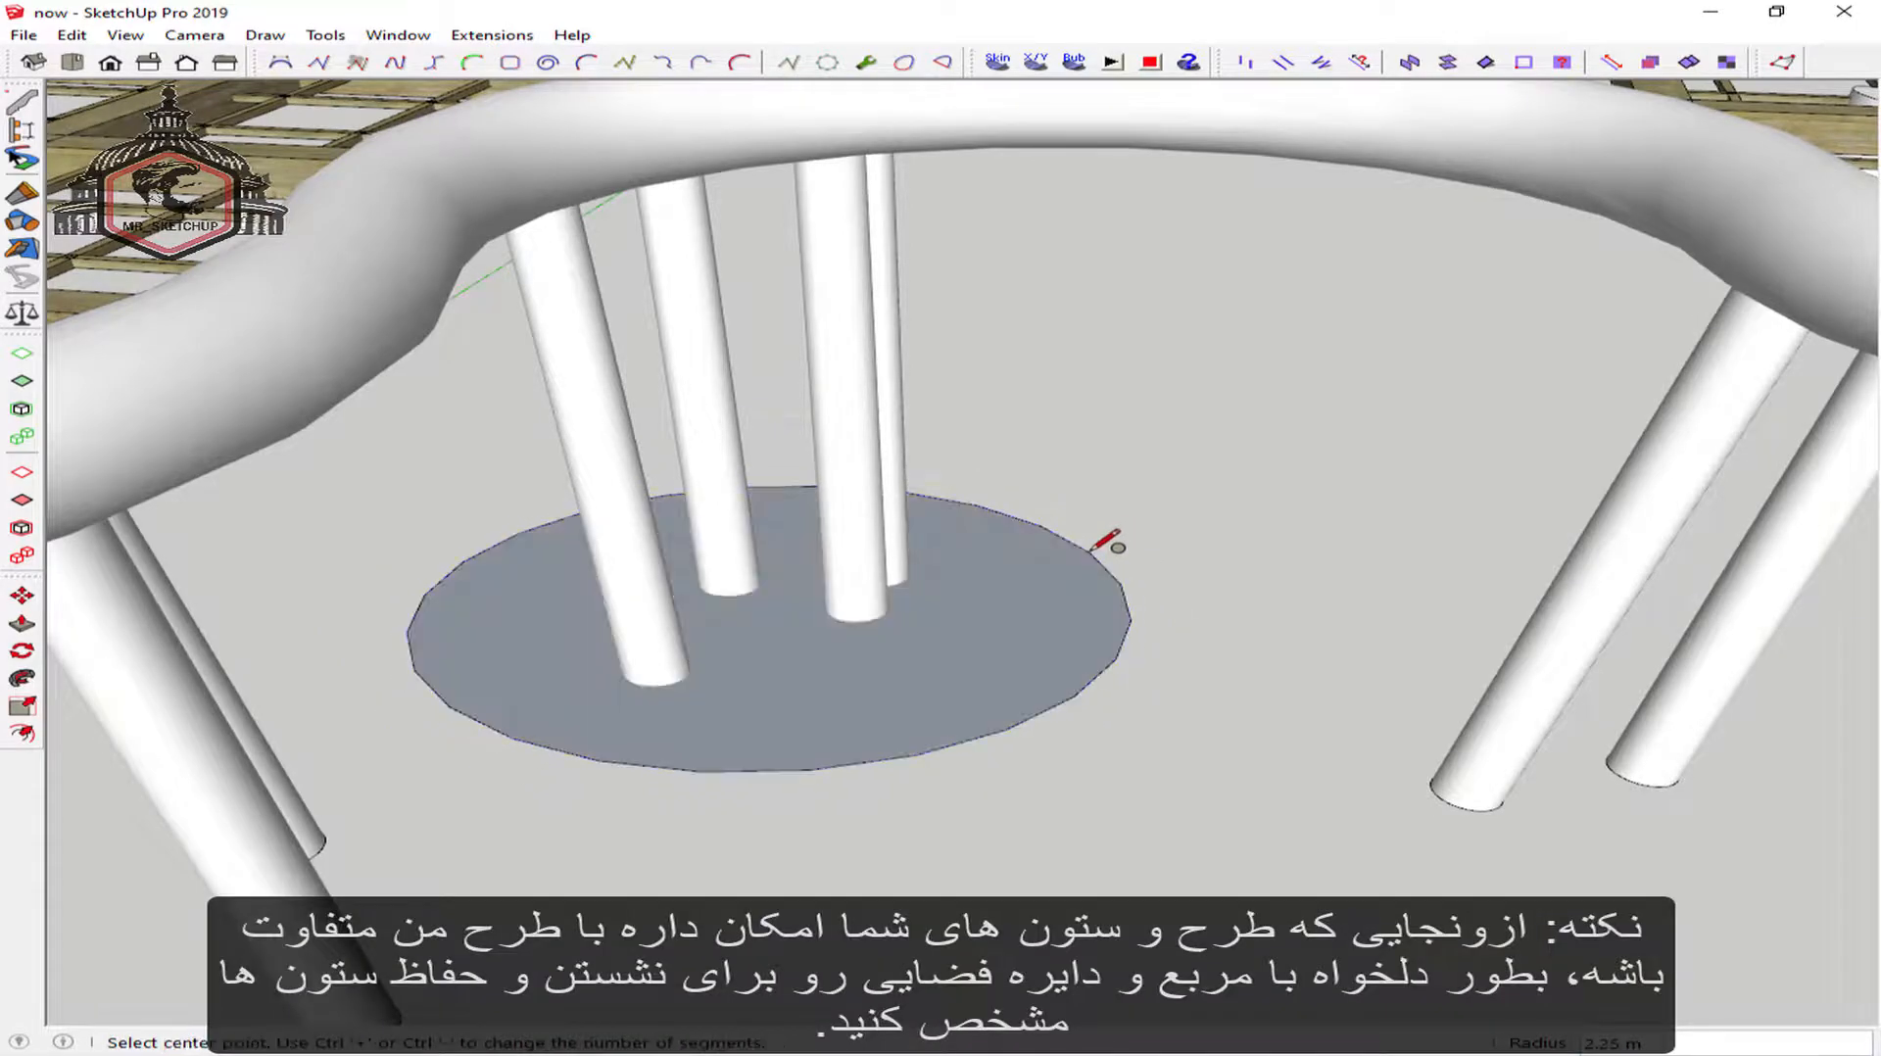
Offset the ground circle inward about 0.65 m and delete the inner face to leave a ring around the columns
{"action": "scroll", "coordinate": [1022, 591], "scroll_direction": "up", "scroll_amount": 1}
{"action": "key", "text": "space"}
{"action": "left_click", "coordinate": [739, 643]}
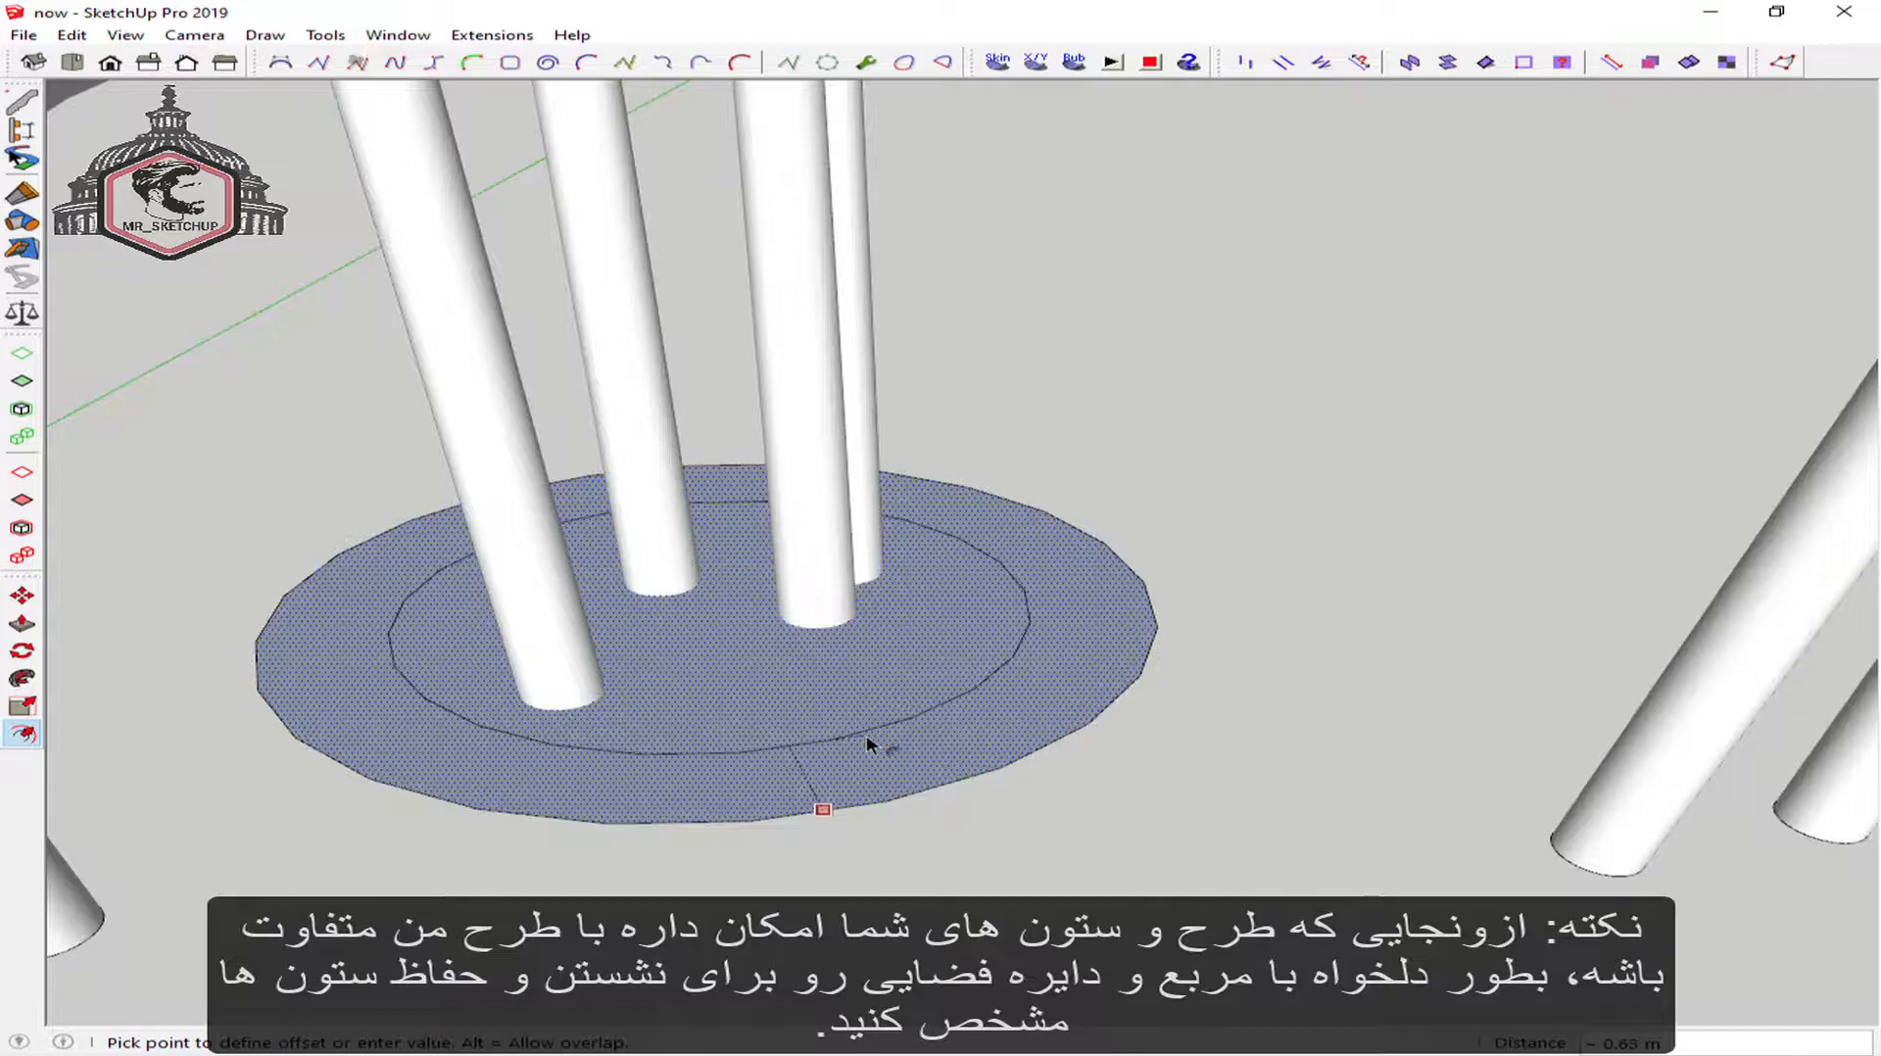
{"action": "left_click", "coordinate": [823, 744]}
{"action": "key", "text": "space"}
{"action": "left_click", "coordinate": [903, 644]}
{"action": "key", "text": "Delete"}
{"action": "scroll", "coordinate": [979, 638], "scroll_direction": "down", "scroll_amount": 3}
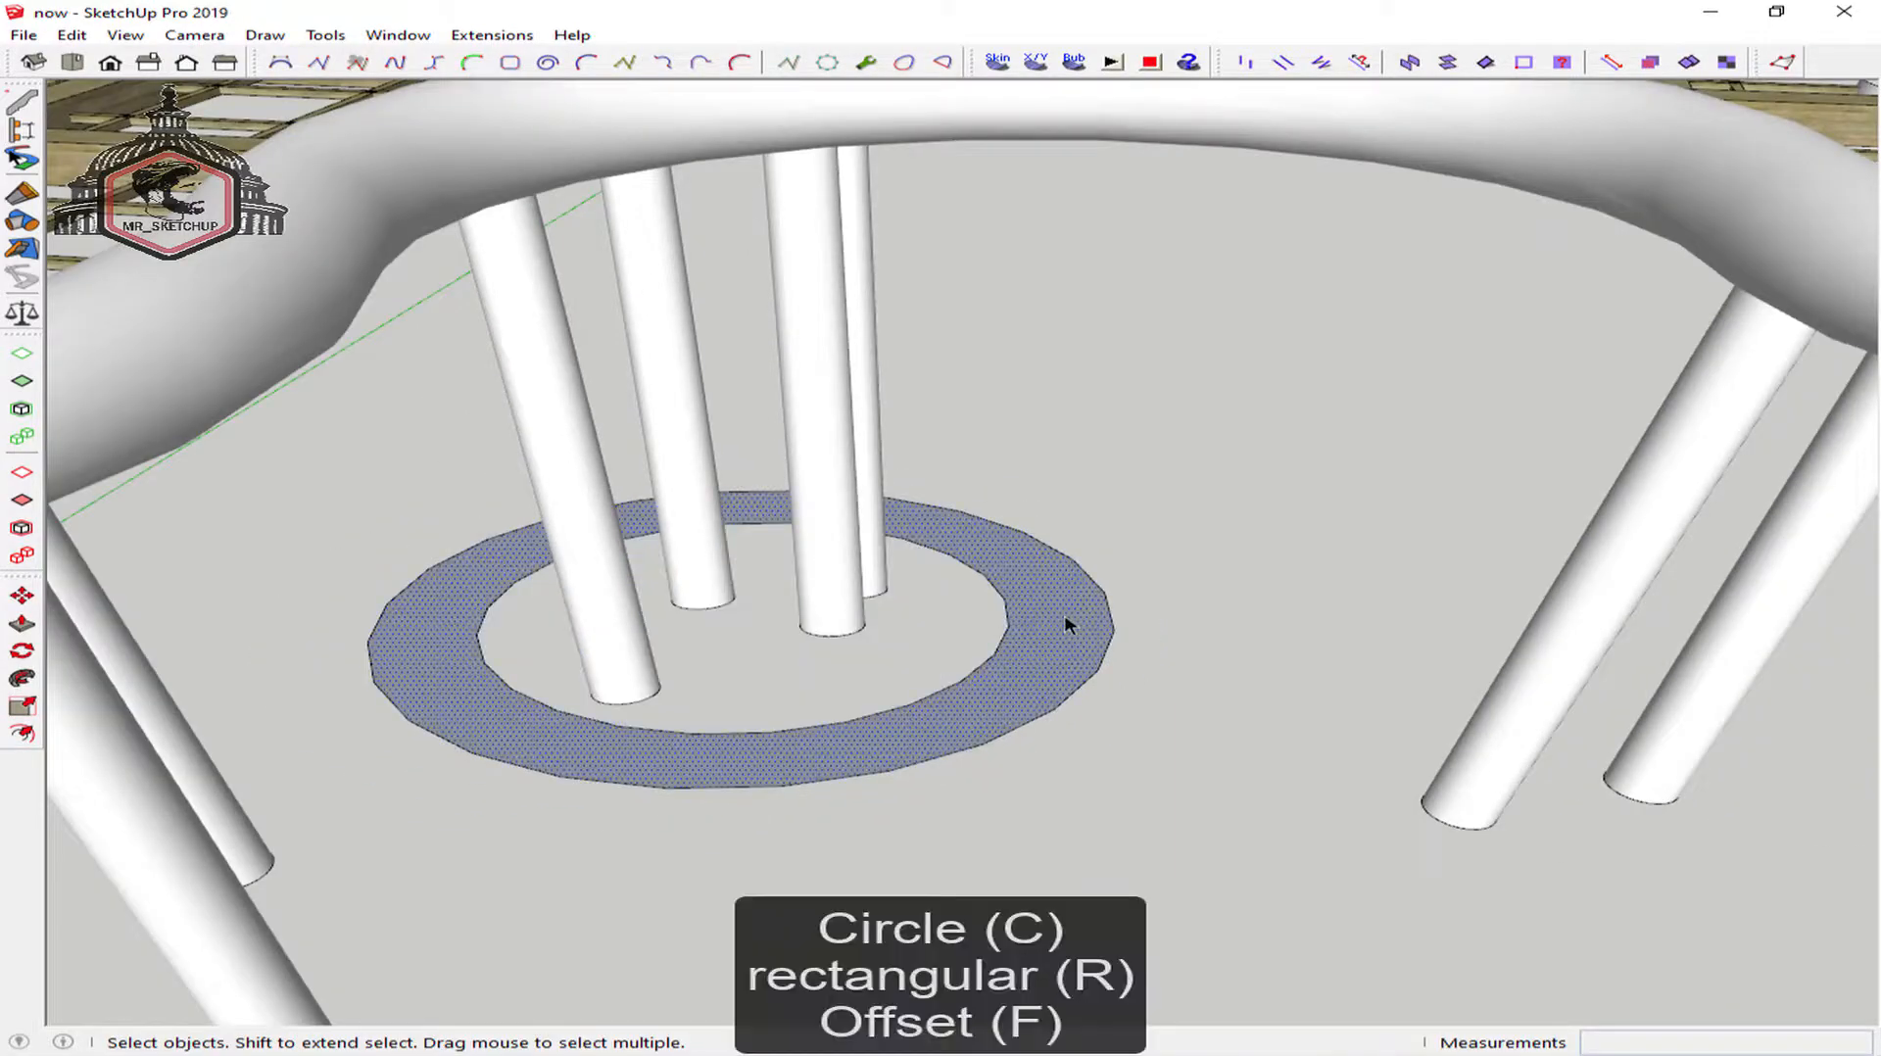
Push/Pull the ring face upward 0.60 m
{"action": "middle_click_drag", "start_coordinate": [1067, 630], "coordinate": [1067, 618]}
{"action": "key", "text": "p"}
{"action": "left_click", "coordinate": [1065, 607]}
{"action": "left_click", "coordinate": [1063, 586]}
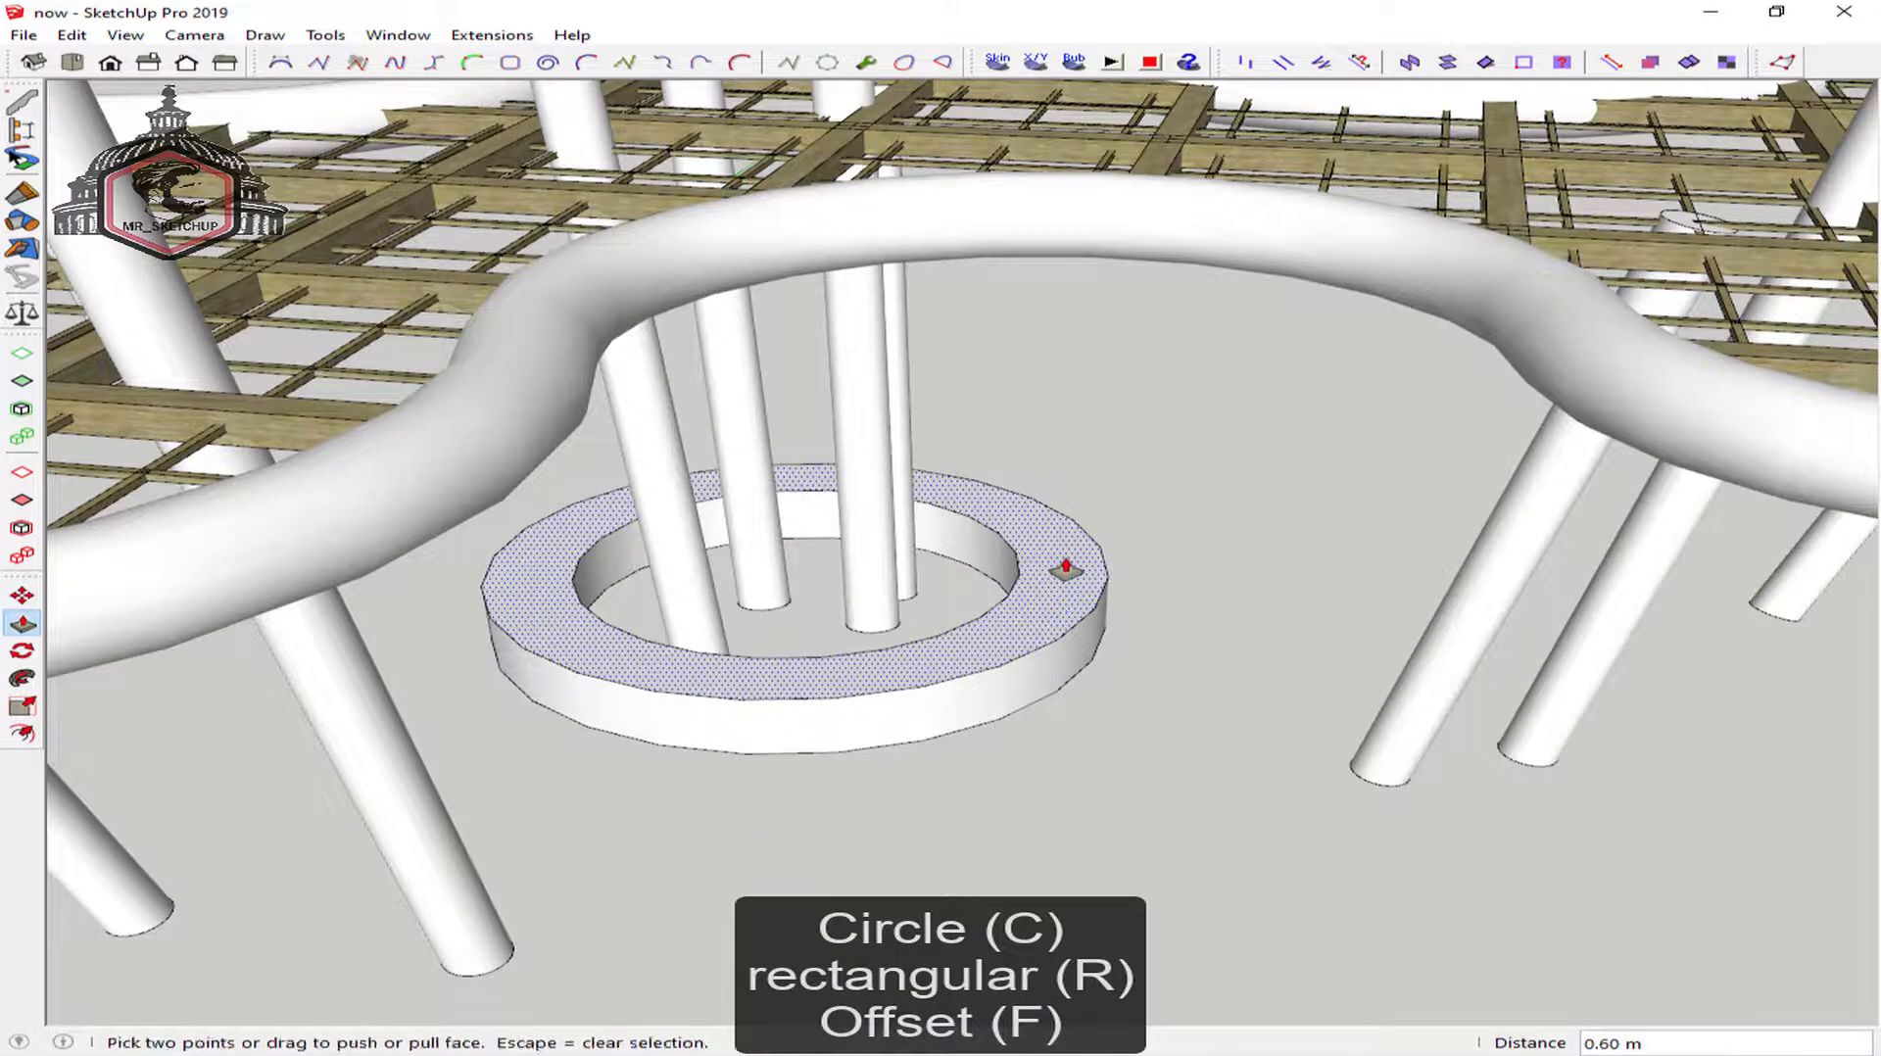
{"action": "key", "text": "space"}
Draw a large rectangle on the ground around the three columns beneath the large oval roof area
{"action": "scroll", "coordinate": [1074, 588], "scroll_direction": "down", "scroll_amount": 8}
{"action": "mouse_move", "coordinate": [1330, 686]}
{"action": "middle_mouse_down"}
{"action": "mouse_move", "coordinate": [784, 601]}
{"action": "mouse_move", "coordinate": [1427, 555]}
{"action": "mouse_move", "coordinate": [980, 638]}
{"action": "middle_mouse_up"}
{"action": "key", "text": "e"}
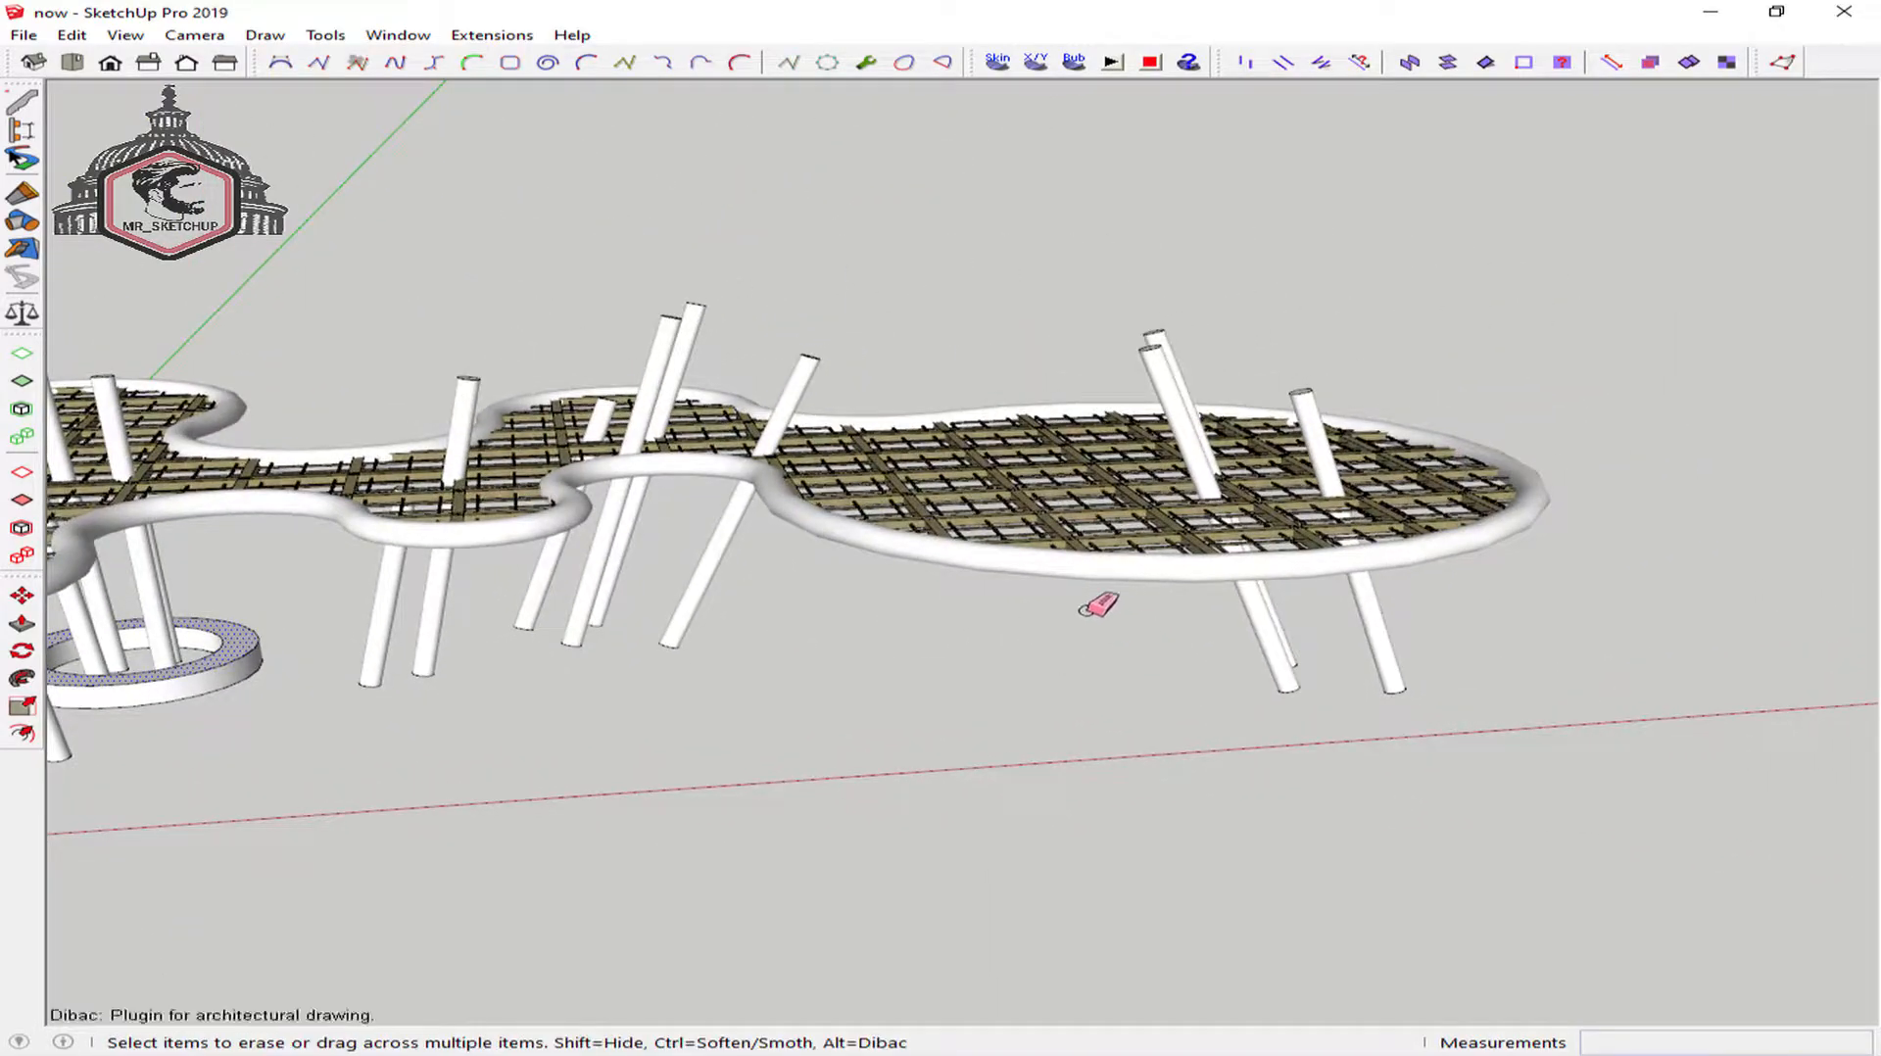
{"action": "key", "text": "r"}
{"action": "left_click", "coordinate": [997, 607]}
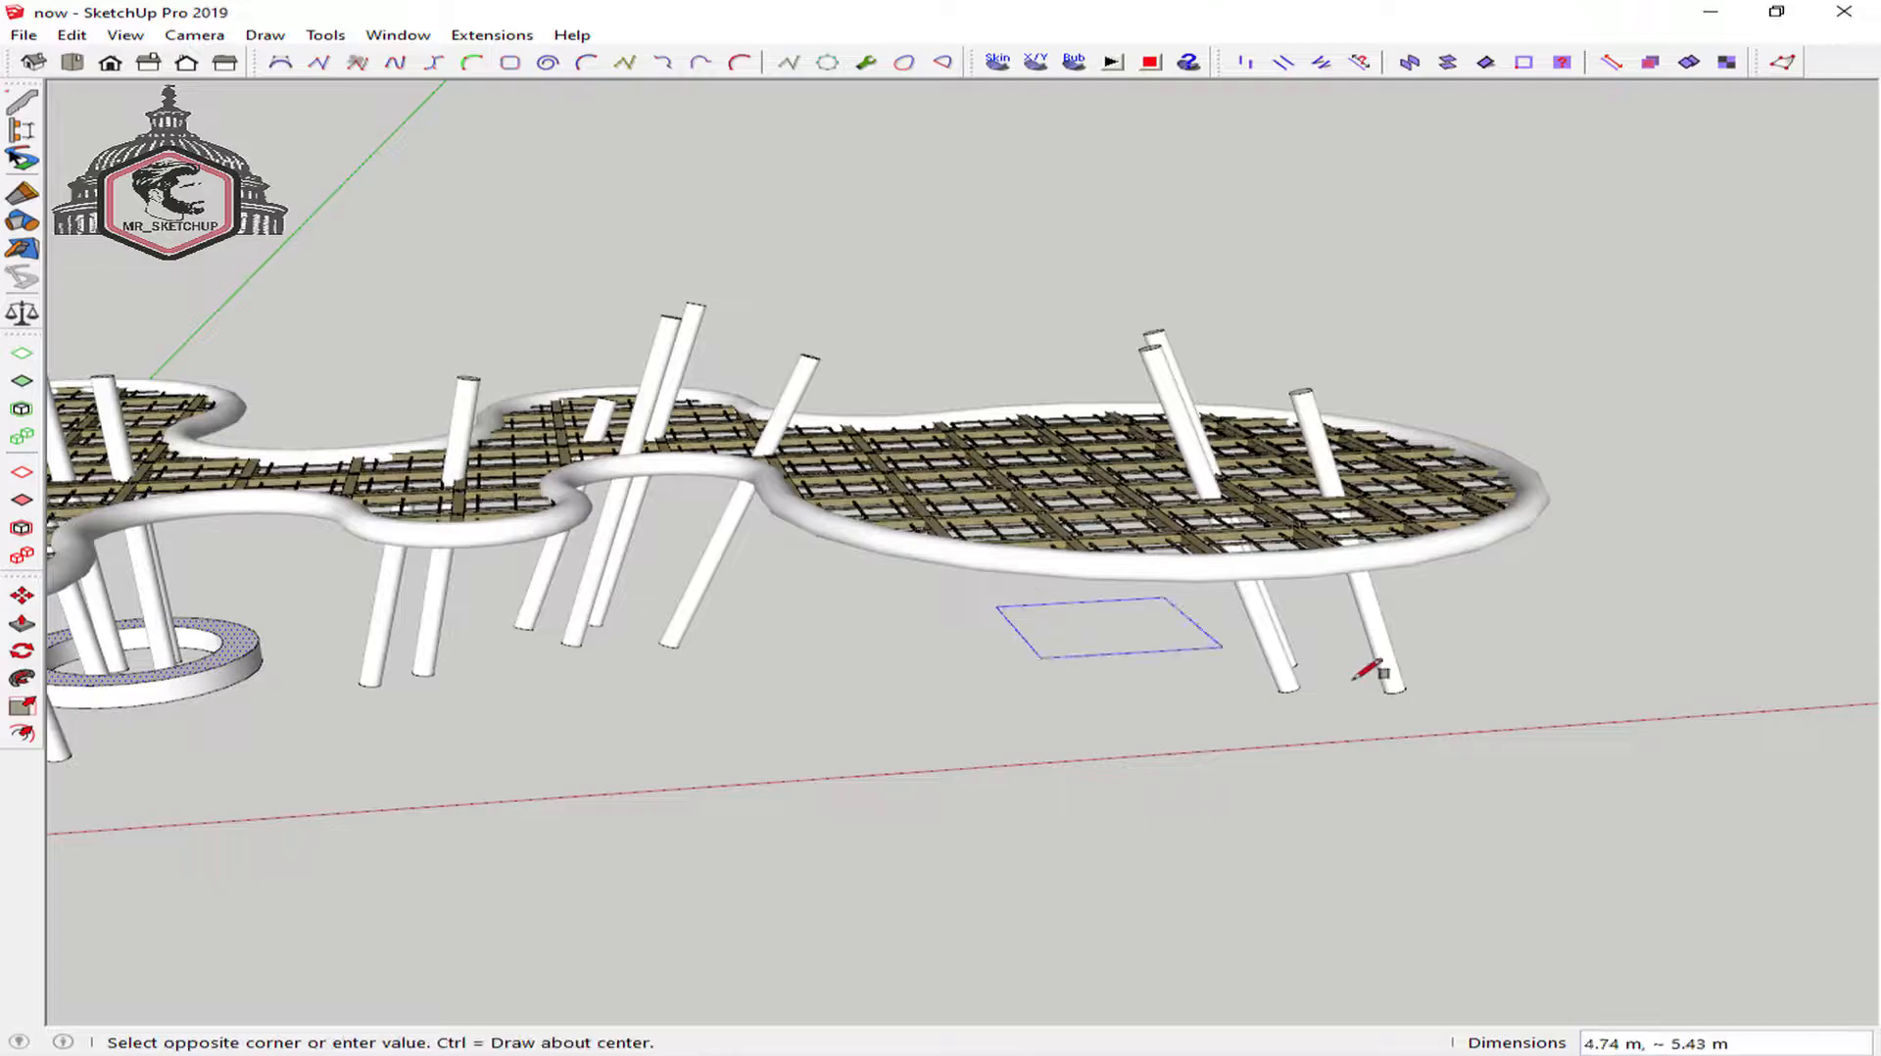
{"action": "left_click", "coordinate": [1509, 713]}
{"action": "scroll", "coordinate": [1464, 700], "scroll_direction": "up", "scroll_amount": 2}
{"action": "key", "text": "space"}
Draw a smaller rectangle closely around the three column bases inside the large one and delete its inner face
{"action": "scroll", "coordinate": [1450, 705], "scroll_direction": "up", "scroll_amount": 2}
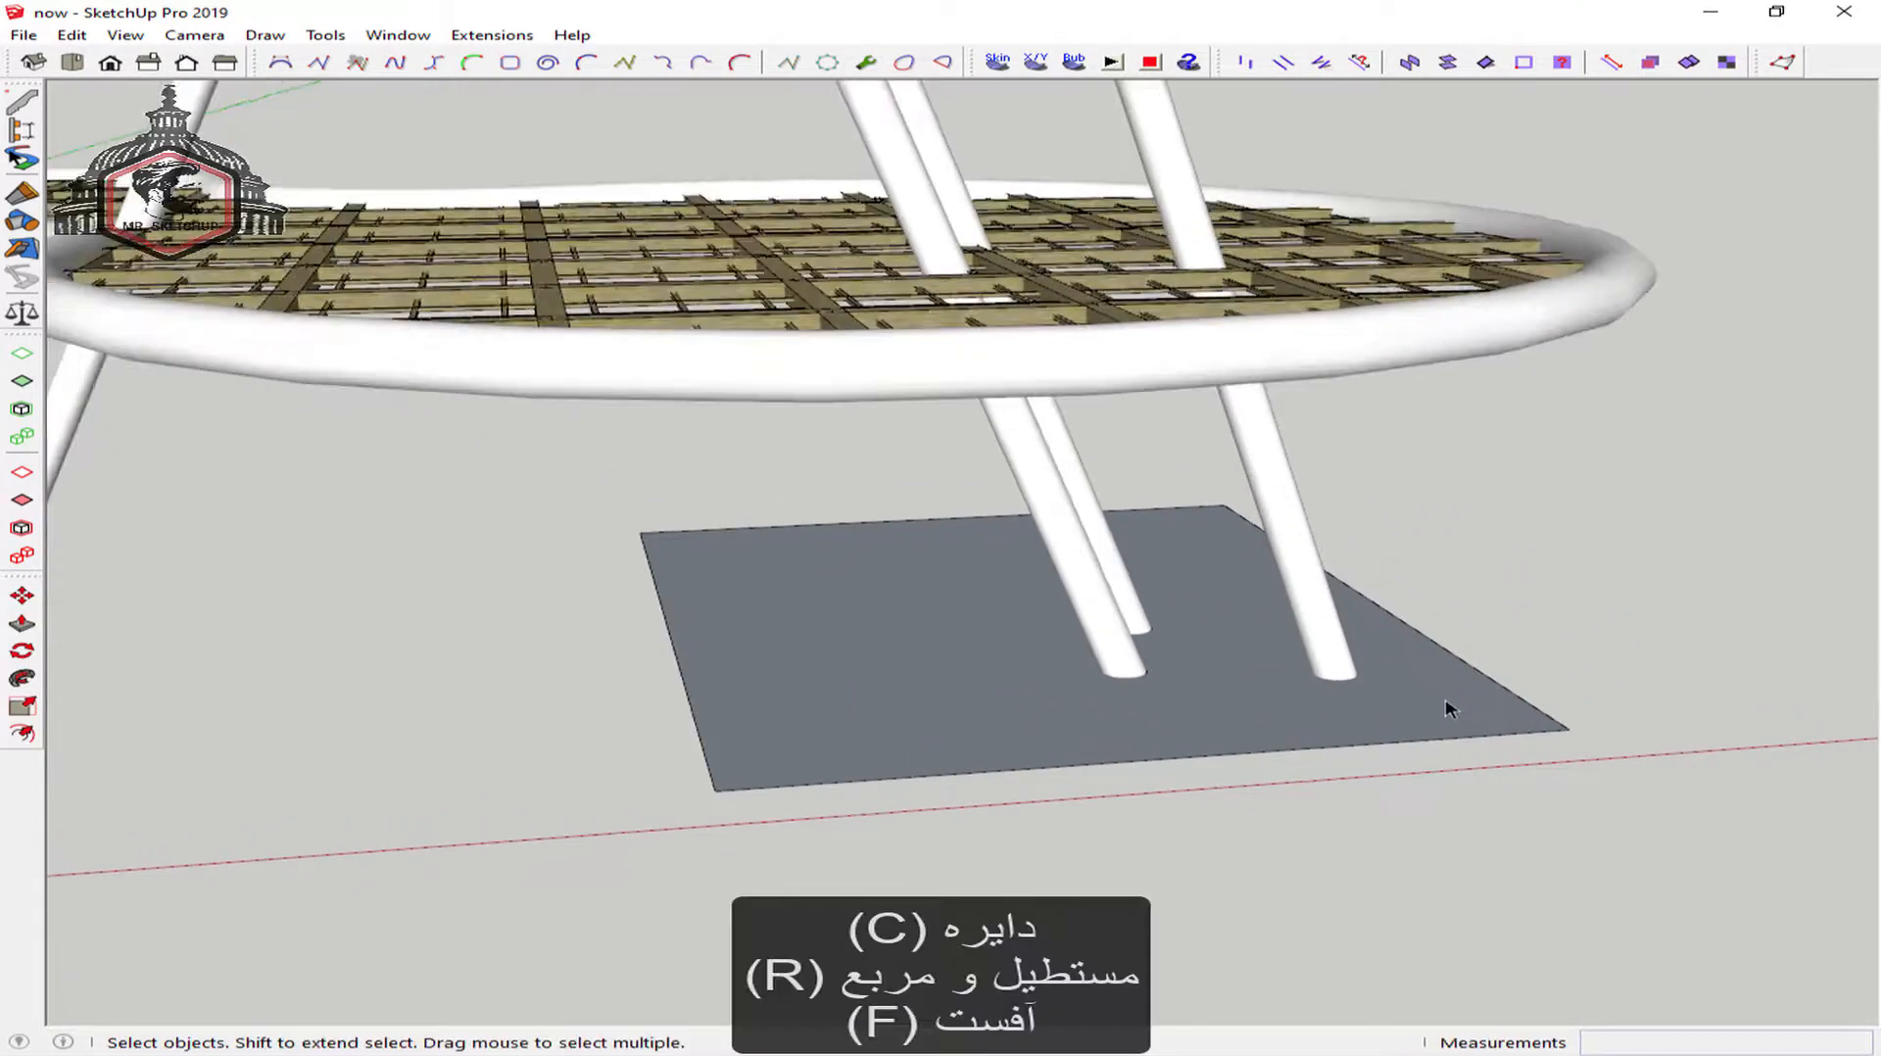
{"action": "key", "text": "r"}
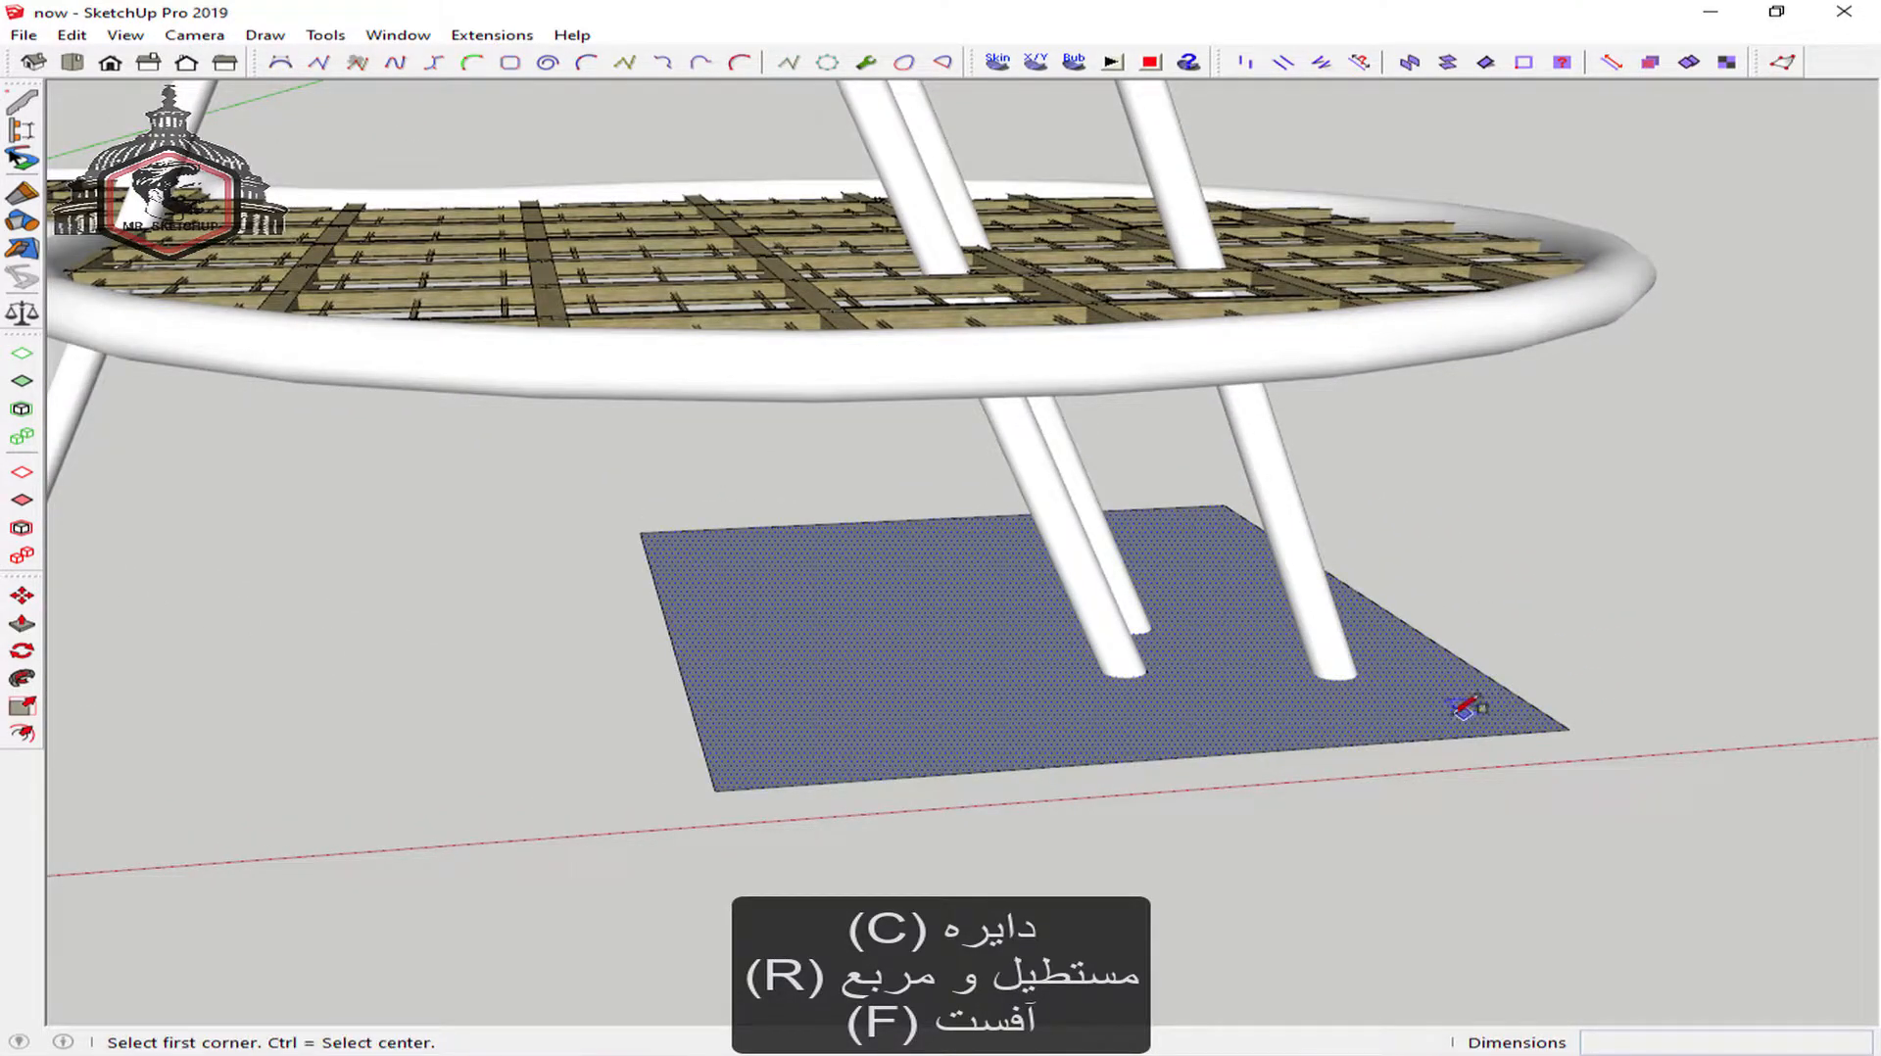
{"action": "left_click", "coordinate": [1392, 687]}
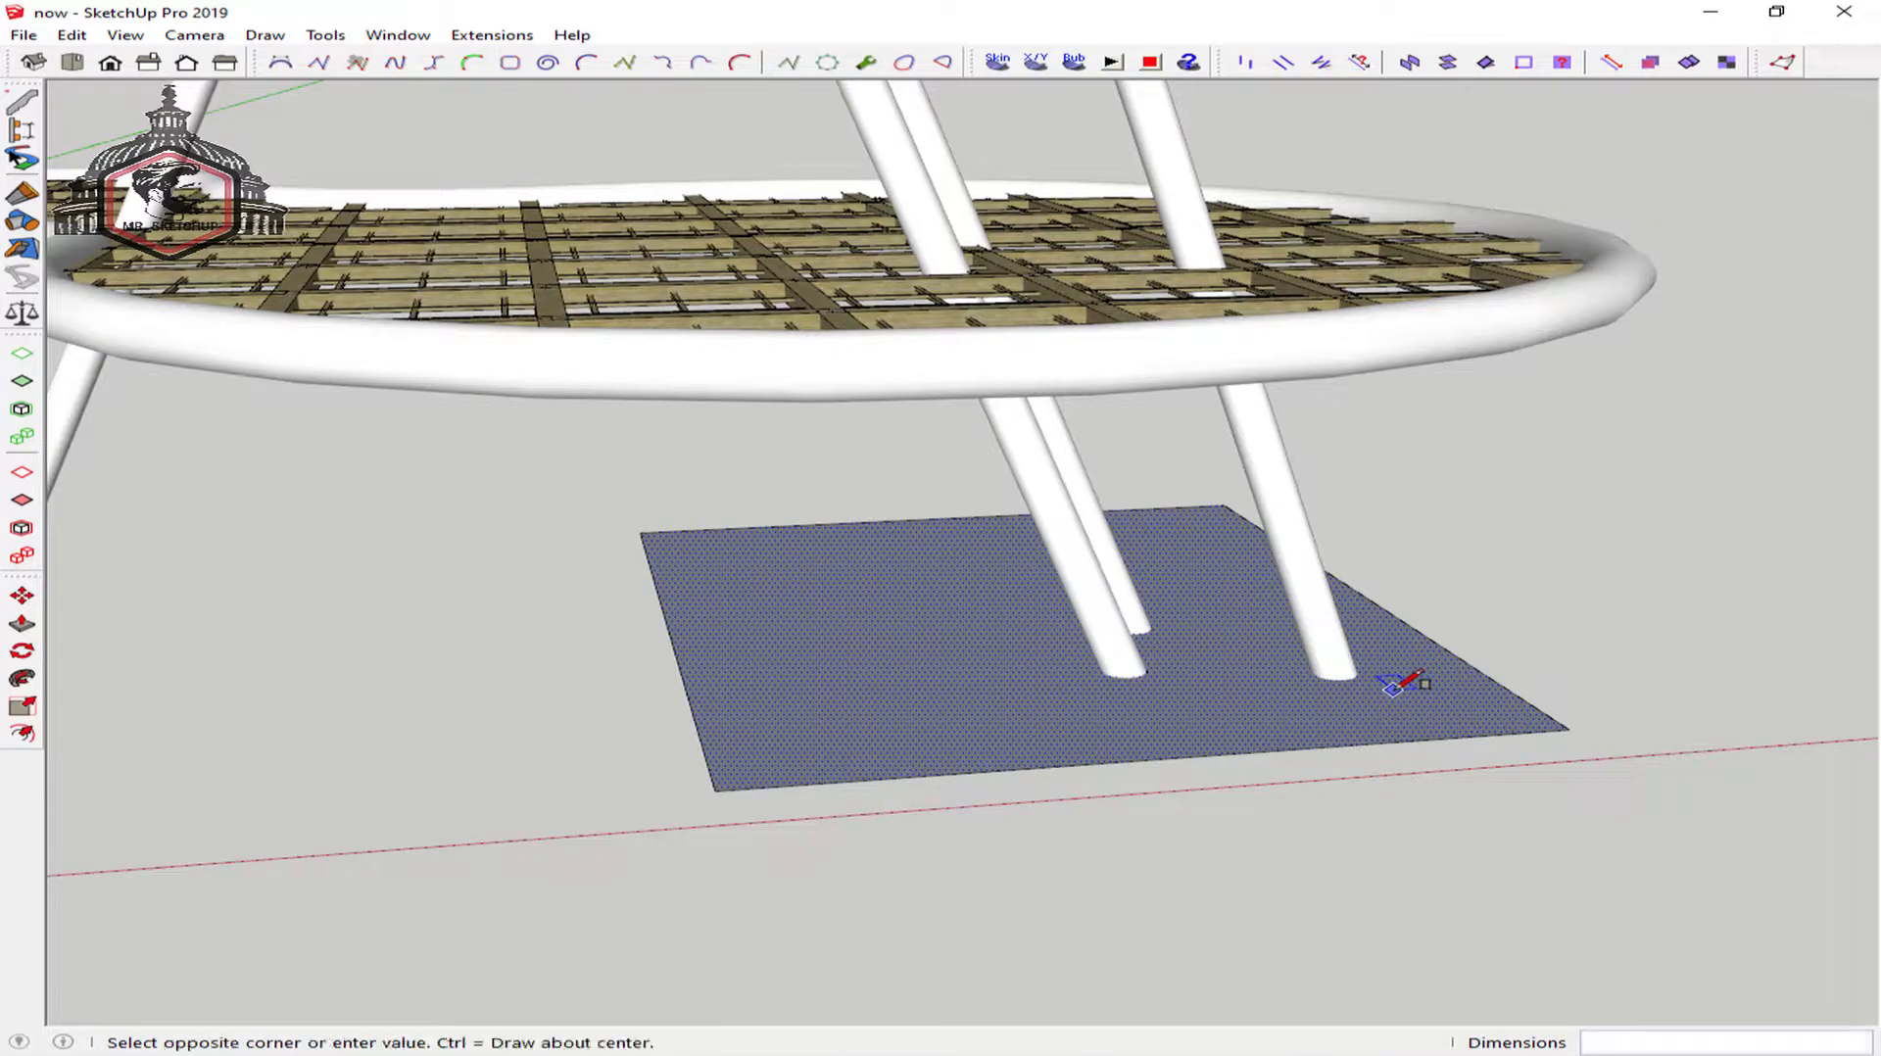
{"action": "left_click", "coordinate": [1001, 617]}
{"action": "middle_click_drag", "start_coordinate": [1001, 617], "coordinate": [697, 659]}
{"action": "key", "text": "space"}
{"action": "left_click", "coordinate": [1074, 735]}
{"action": "scroll", "coordinate": [1082, 733], "scroll_direction": "down", "scroll_amount": 3}
{"action": "key", "text": "Delete"}
Push/Pull the rectangular frame around the three columns into a raised slab
{"action": "middle_click_drag", "start_coordinate": [1217, 642], "coordinate": [1347, 635]}
{"action": "key", "text": "p"}
{"action": "left_click", "coordinate": [1283, 632]}
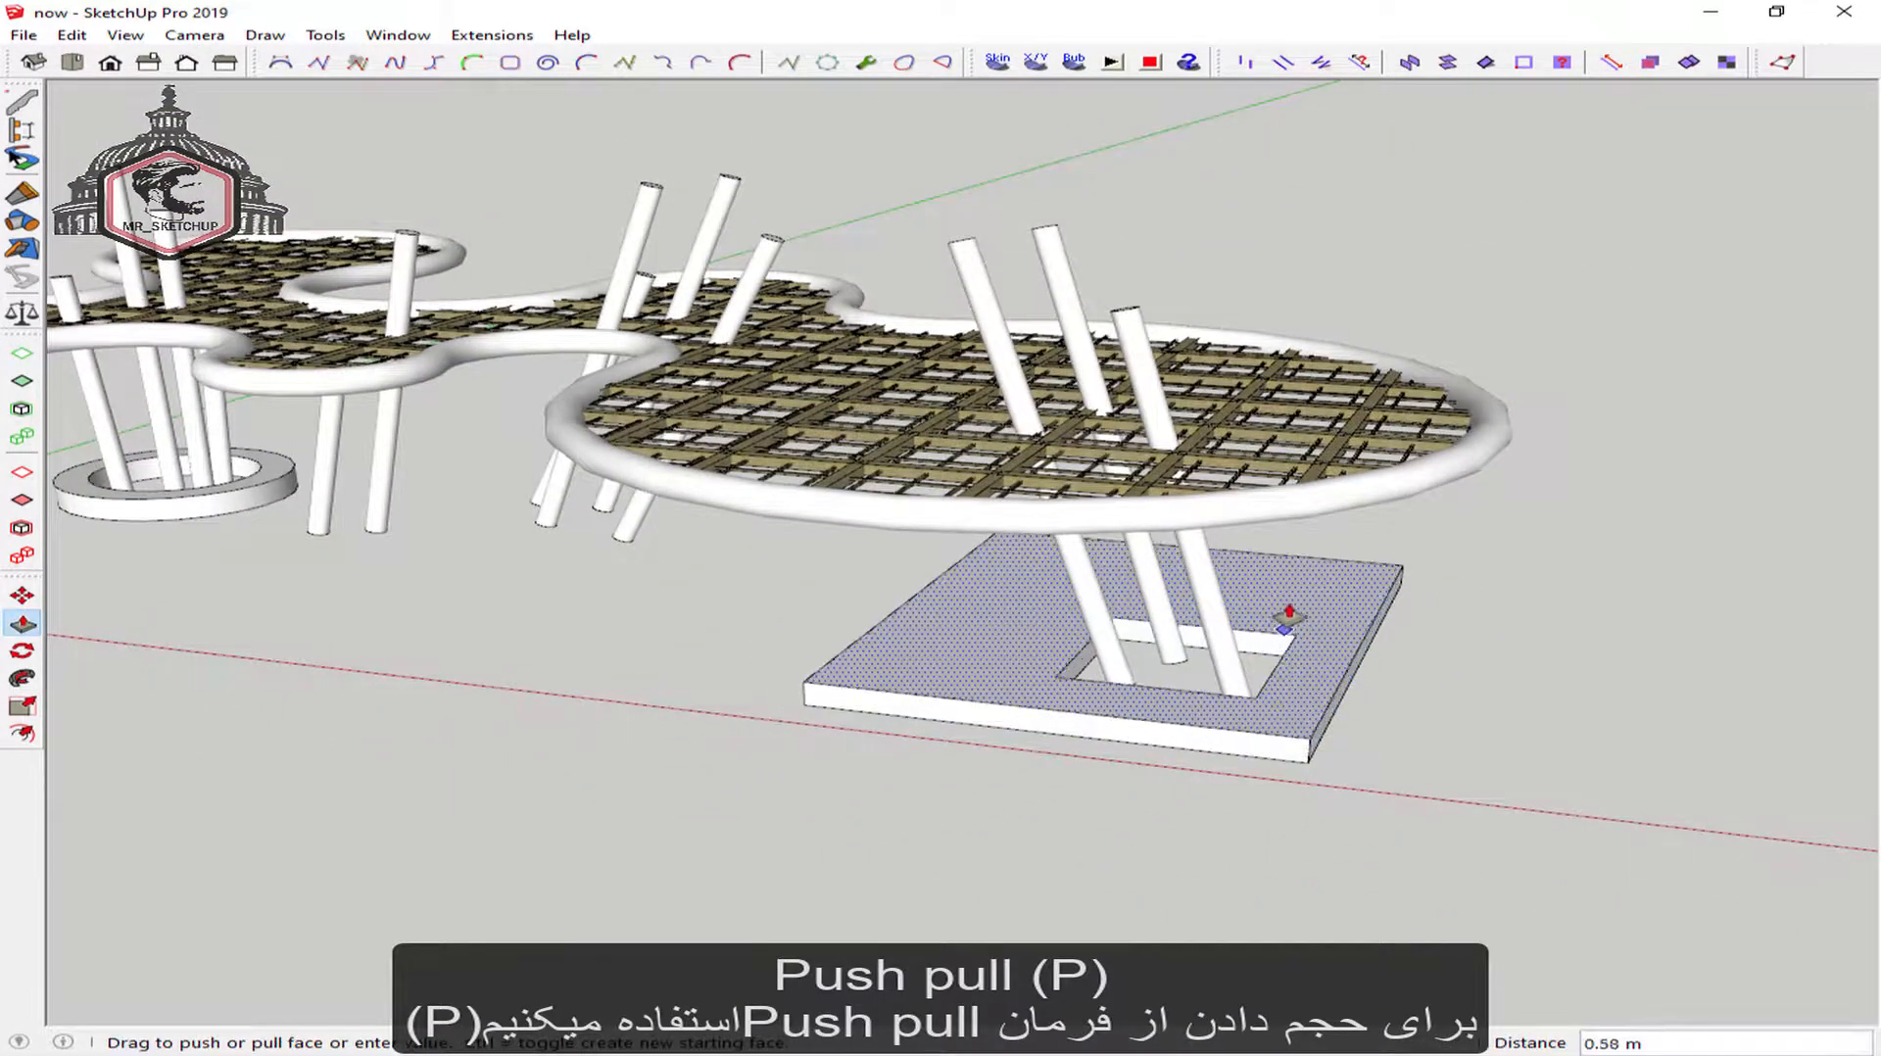
{"action": "left_click", "coordinate": [294, 517]}
{"action": "middle_click_drag", "start_coordinate": [294, 517], "coordinate": [1070, 588]}
{"action": "scroll", "coordinate": [1274, 588], "scroll_direction": "up", "scroll_amount": 2}
{"action": "left_click", "coordinate": [1578, 632]}
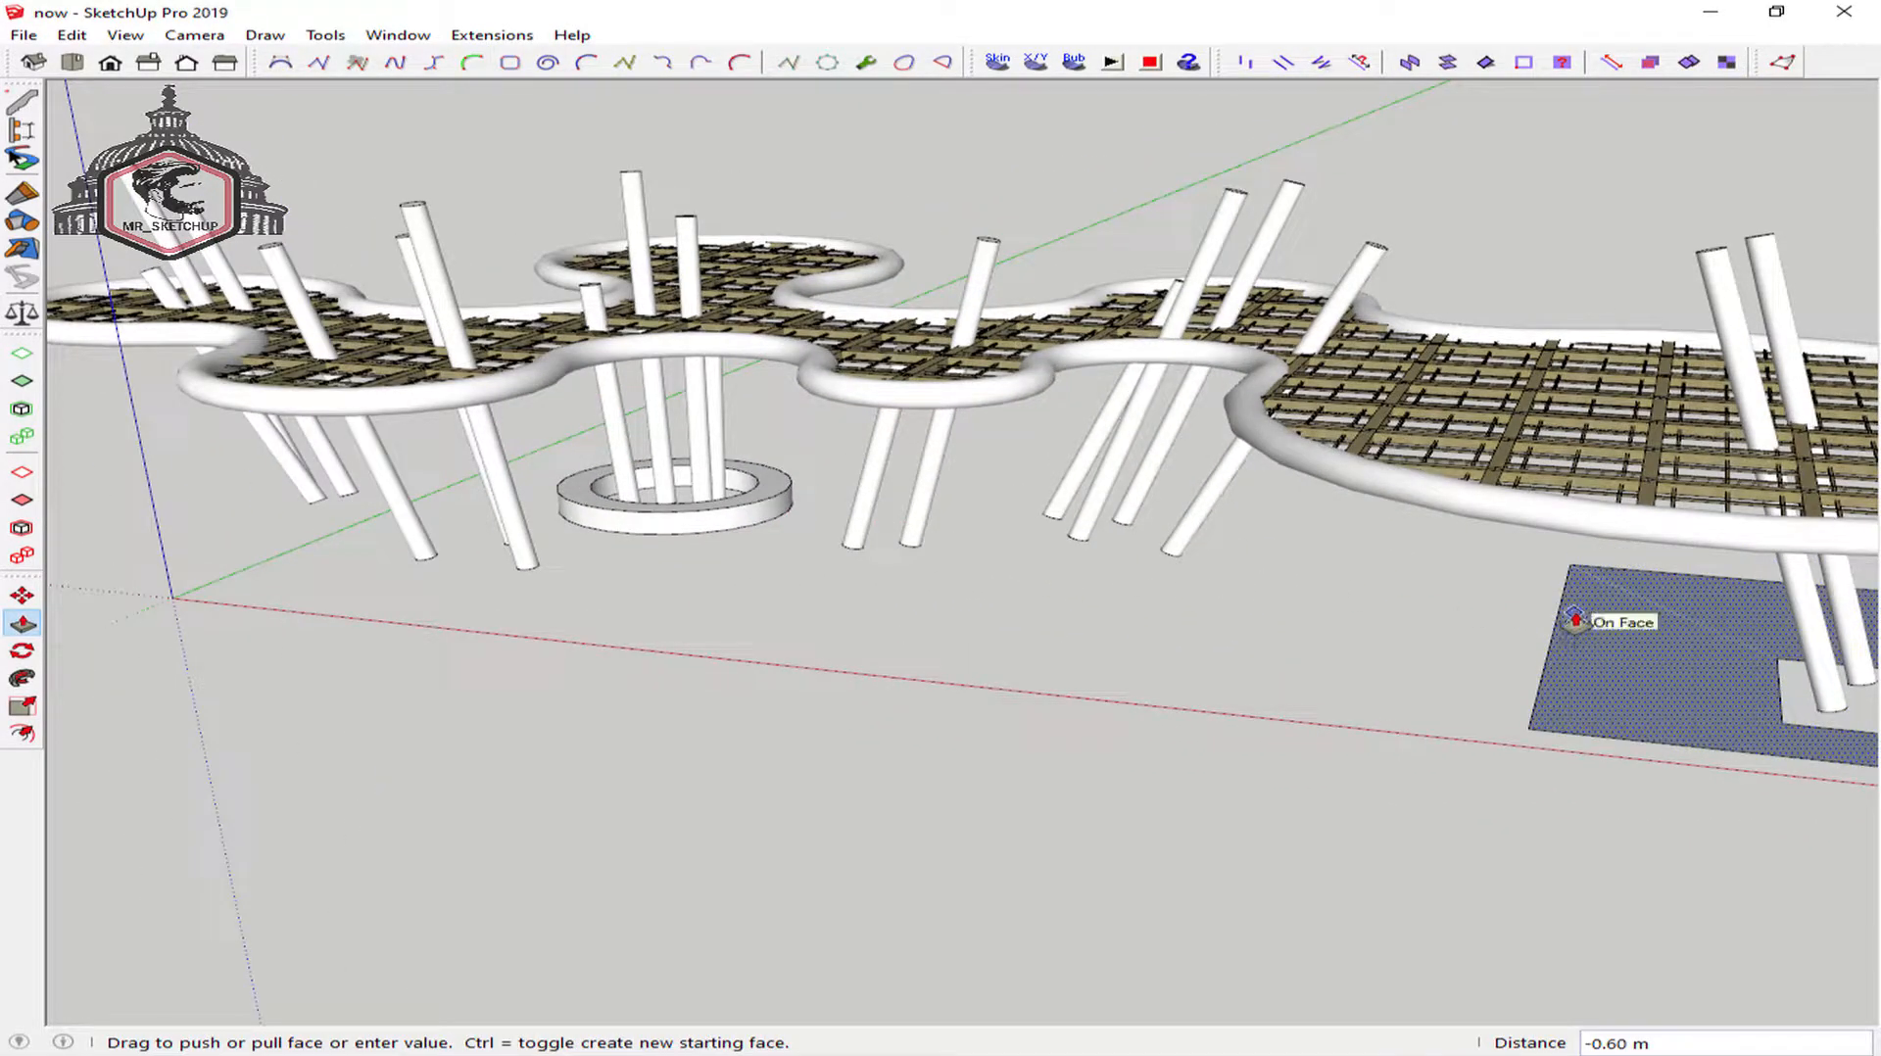
Lower the top face of the circular ring by 0.20 m with Push/Pull
{"action": "scroll", "coordinate": [588, 504], "scroll_direction": "up", "scroll_amount": 5}
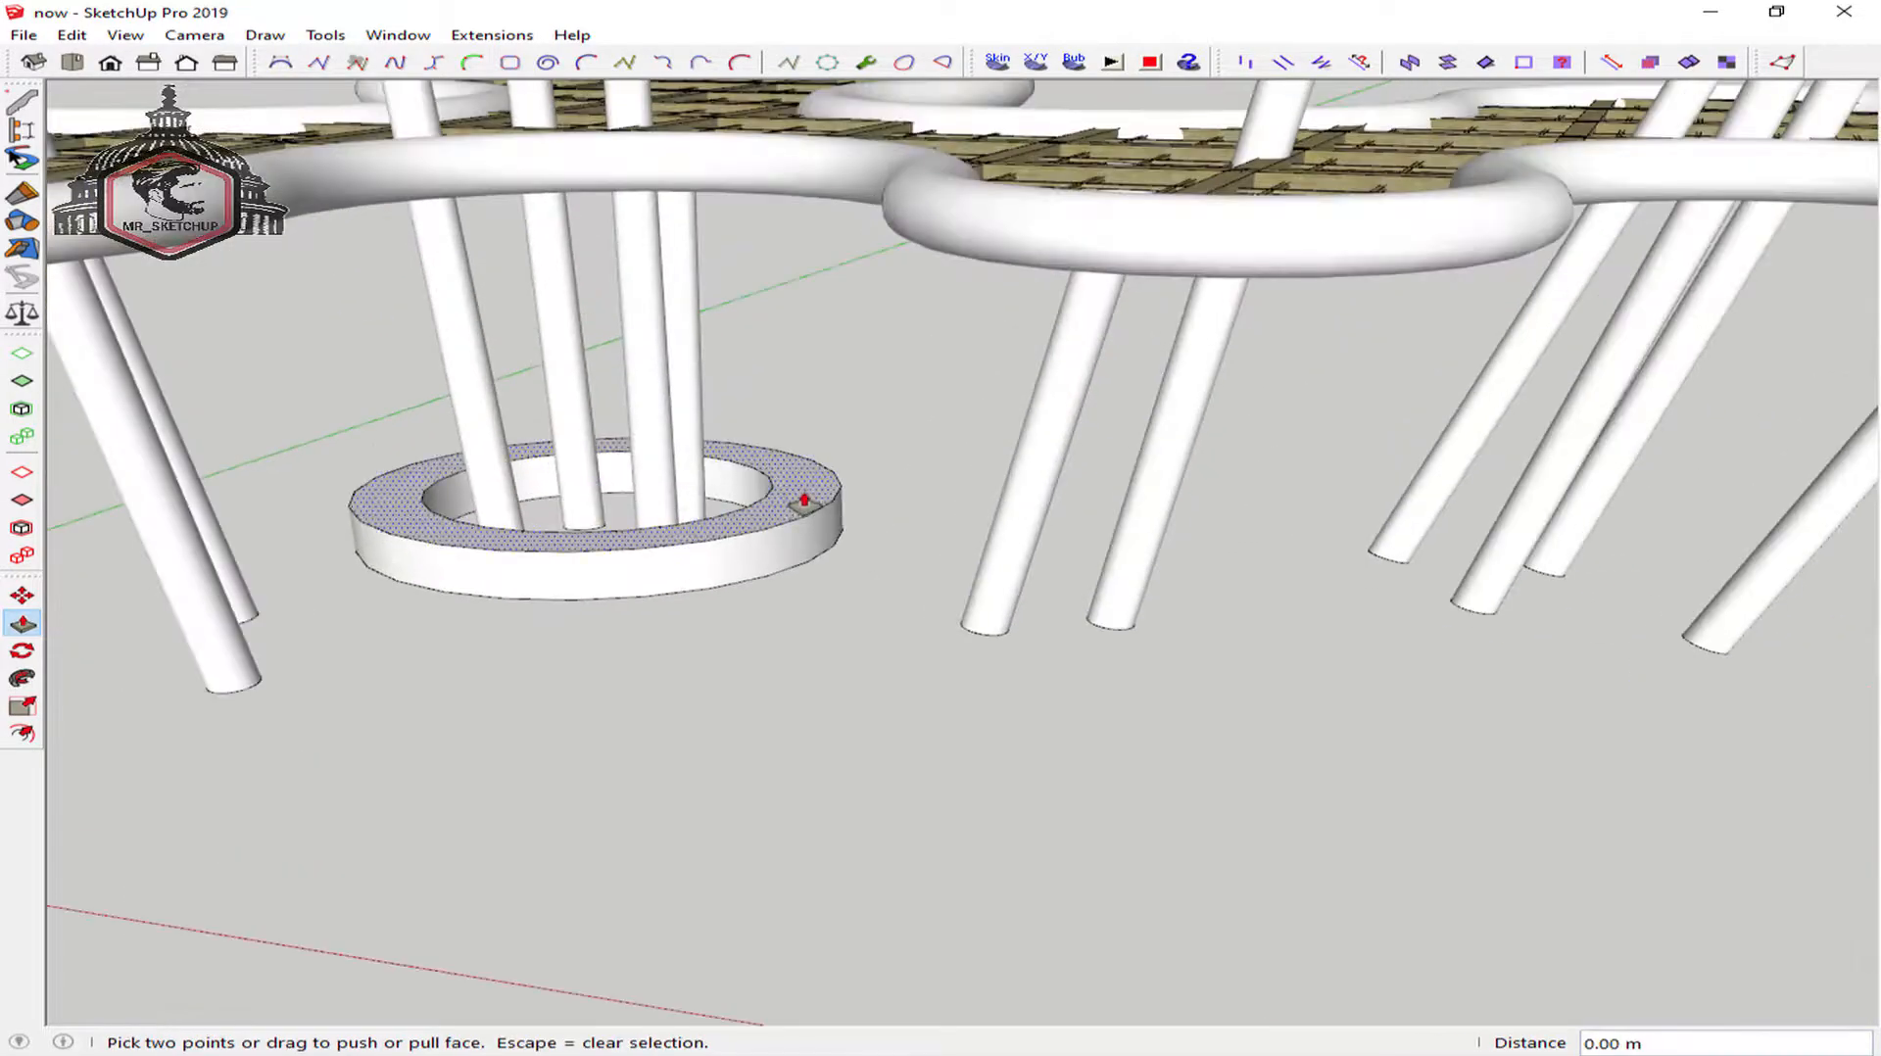
{"action": "left_click", "coordinate": [810, 498]}
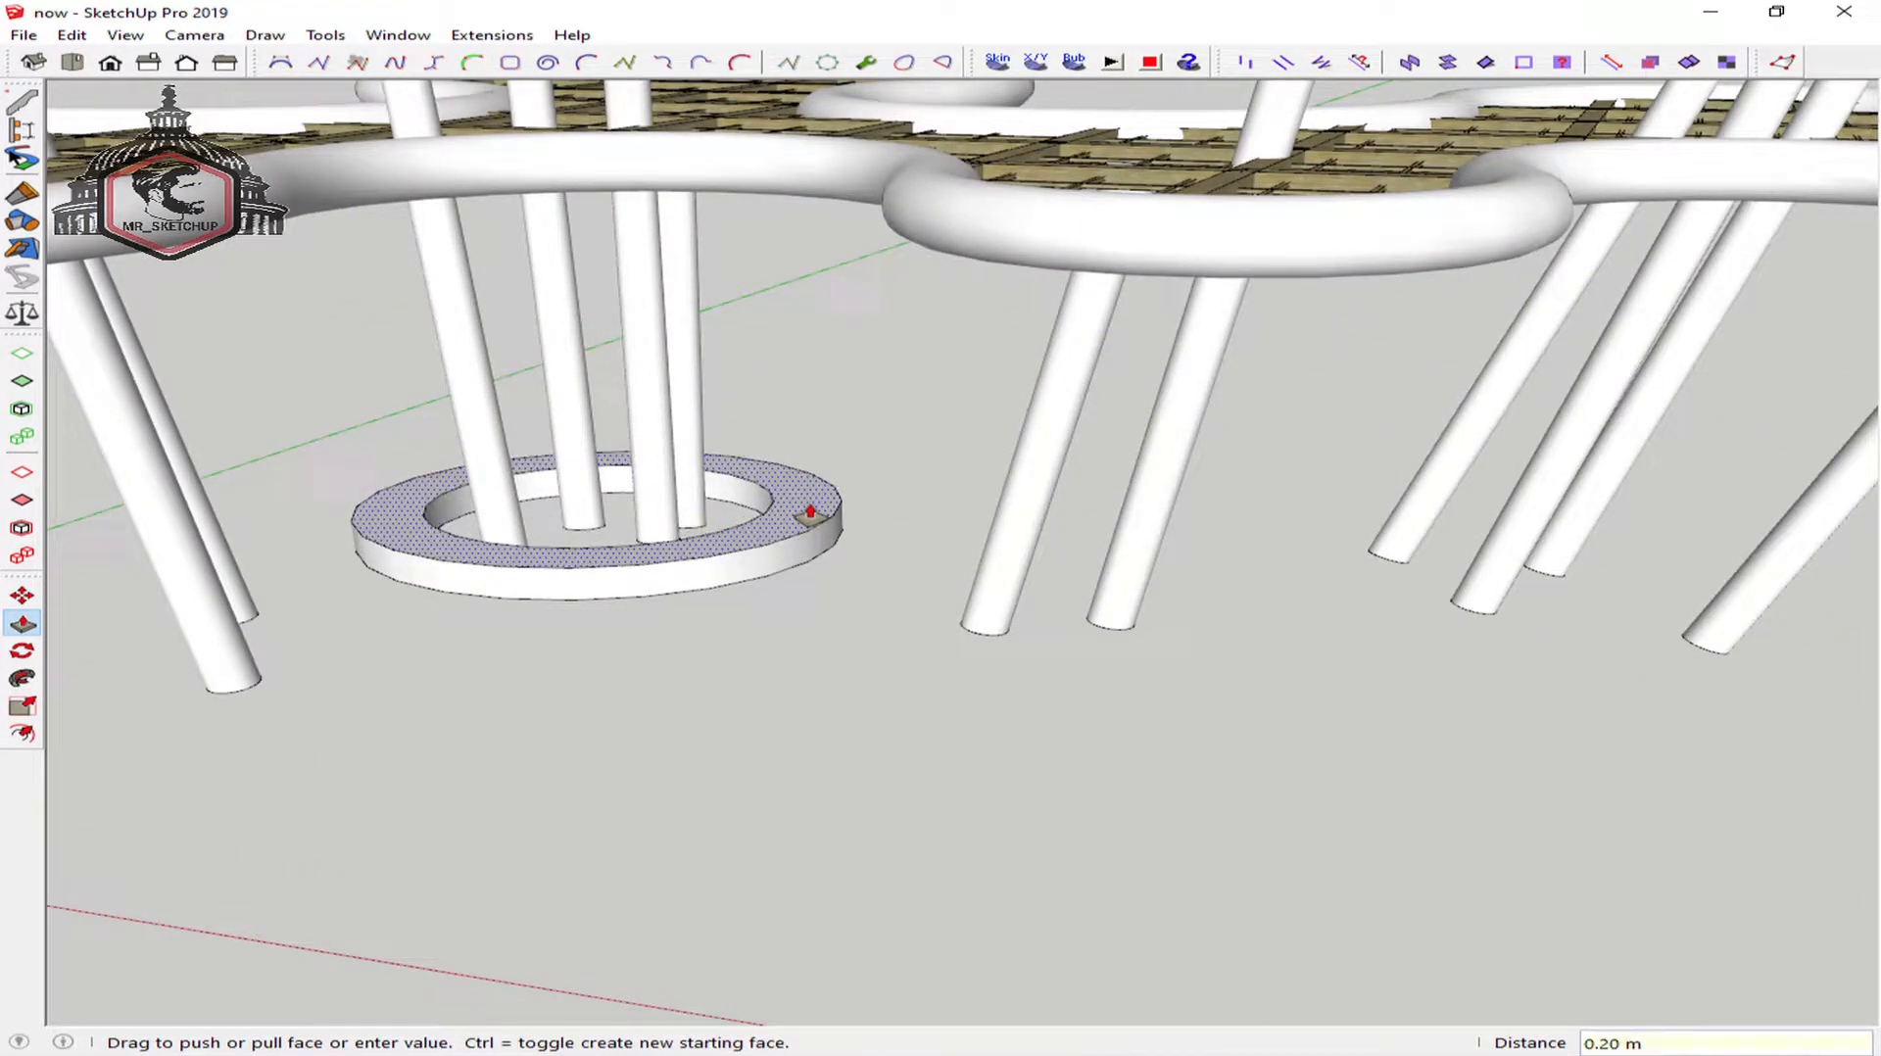
{"action": "key", "text": "Return"}
{"action": "scroll", "coordinate": [813, 511], "scroll_direction": "down", "scroll_amount": 5}
{"action": "key", "text": "space"}
Draw a 1.5 m by 1.5 m square on the ground beside the pair of columns in the middle of the canopy
{"action": "middle_click_drag", "start_coordinate": [999, 578], "coordinate": [1055, 793]}
{"action": "scroll", "coordinate": [1012, 593], "scroll_direction": "up", "scroll_amount": 3}
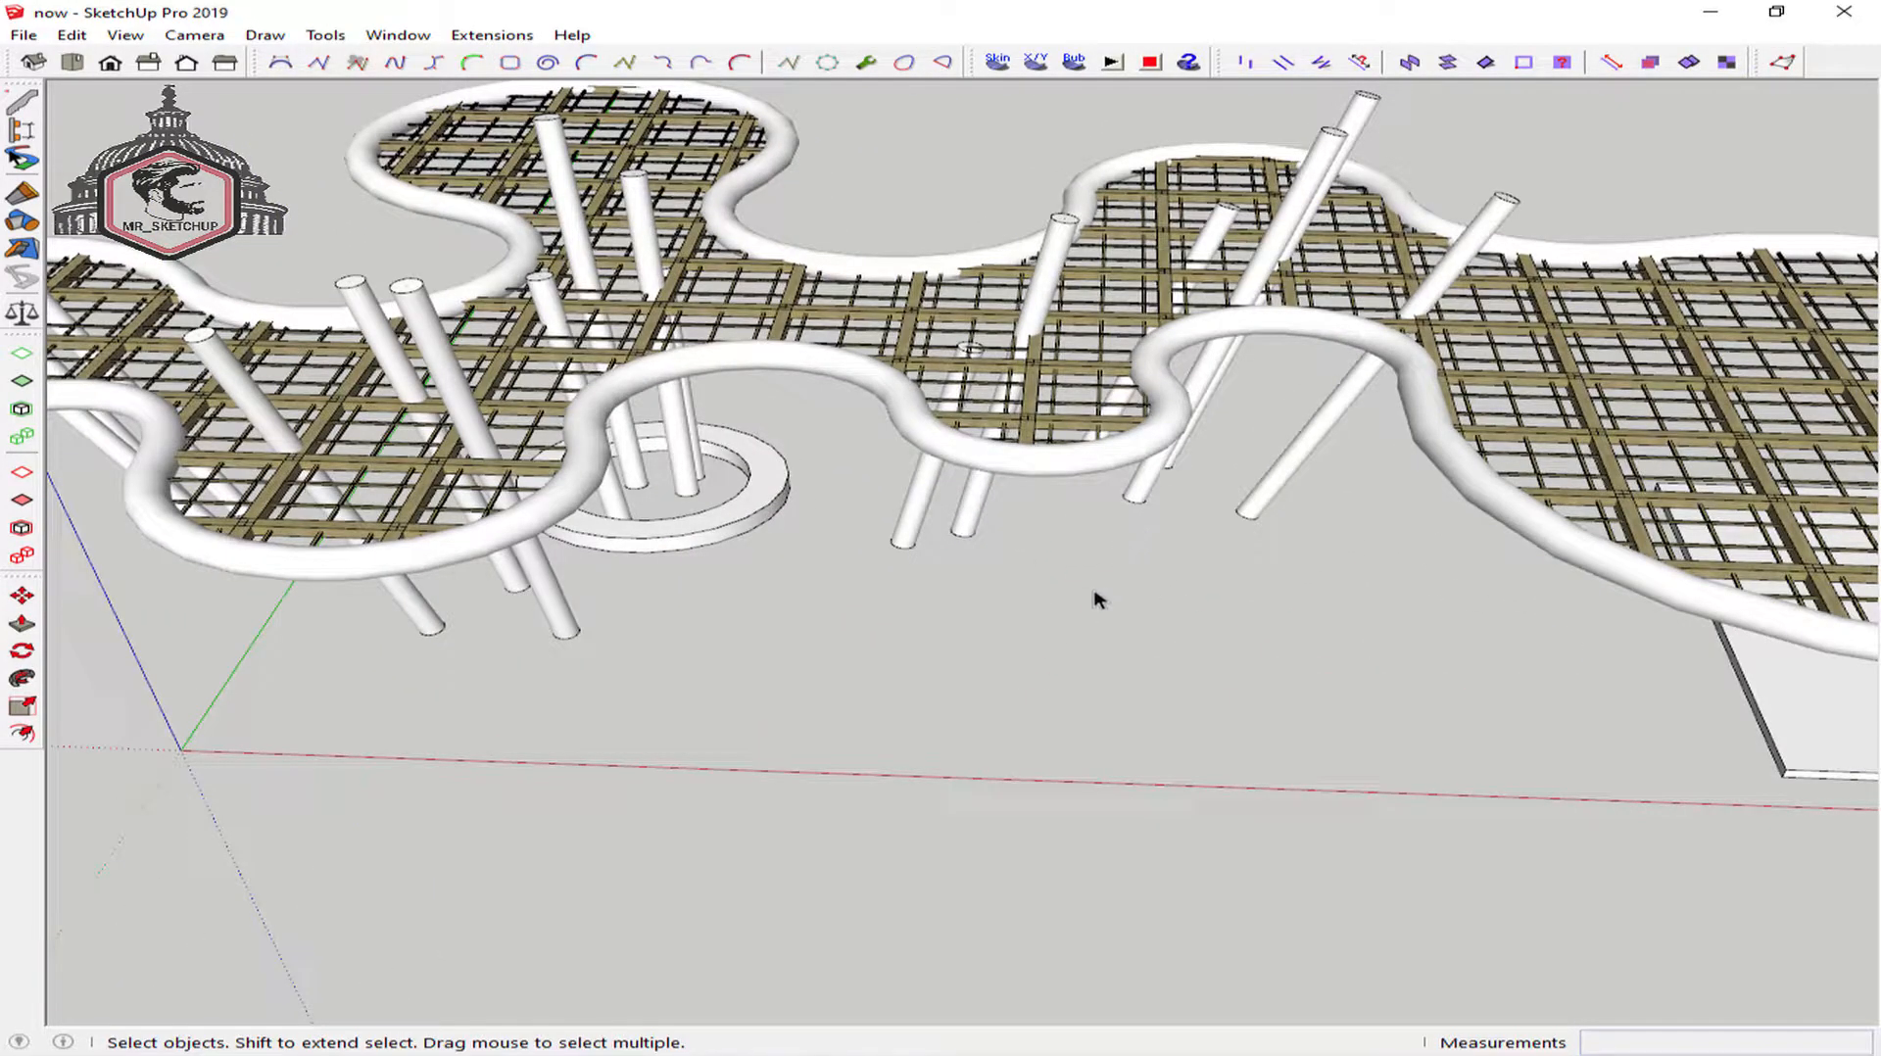
{"action": "key", "text": "r"}
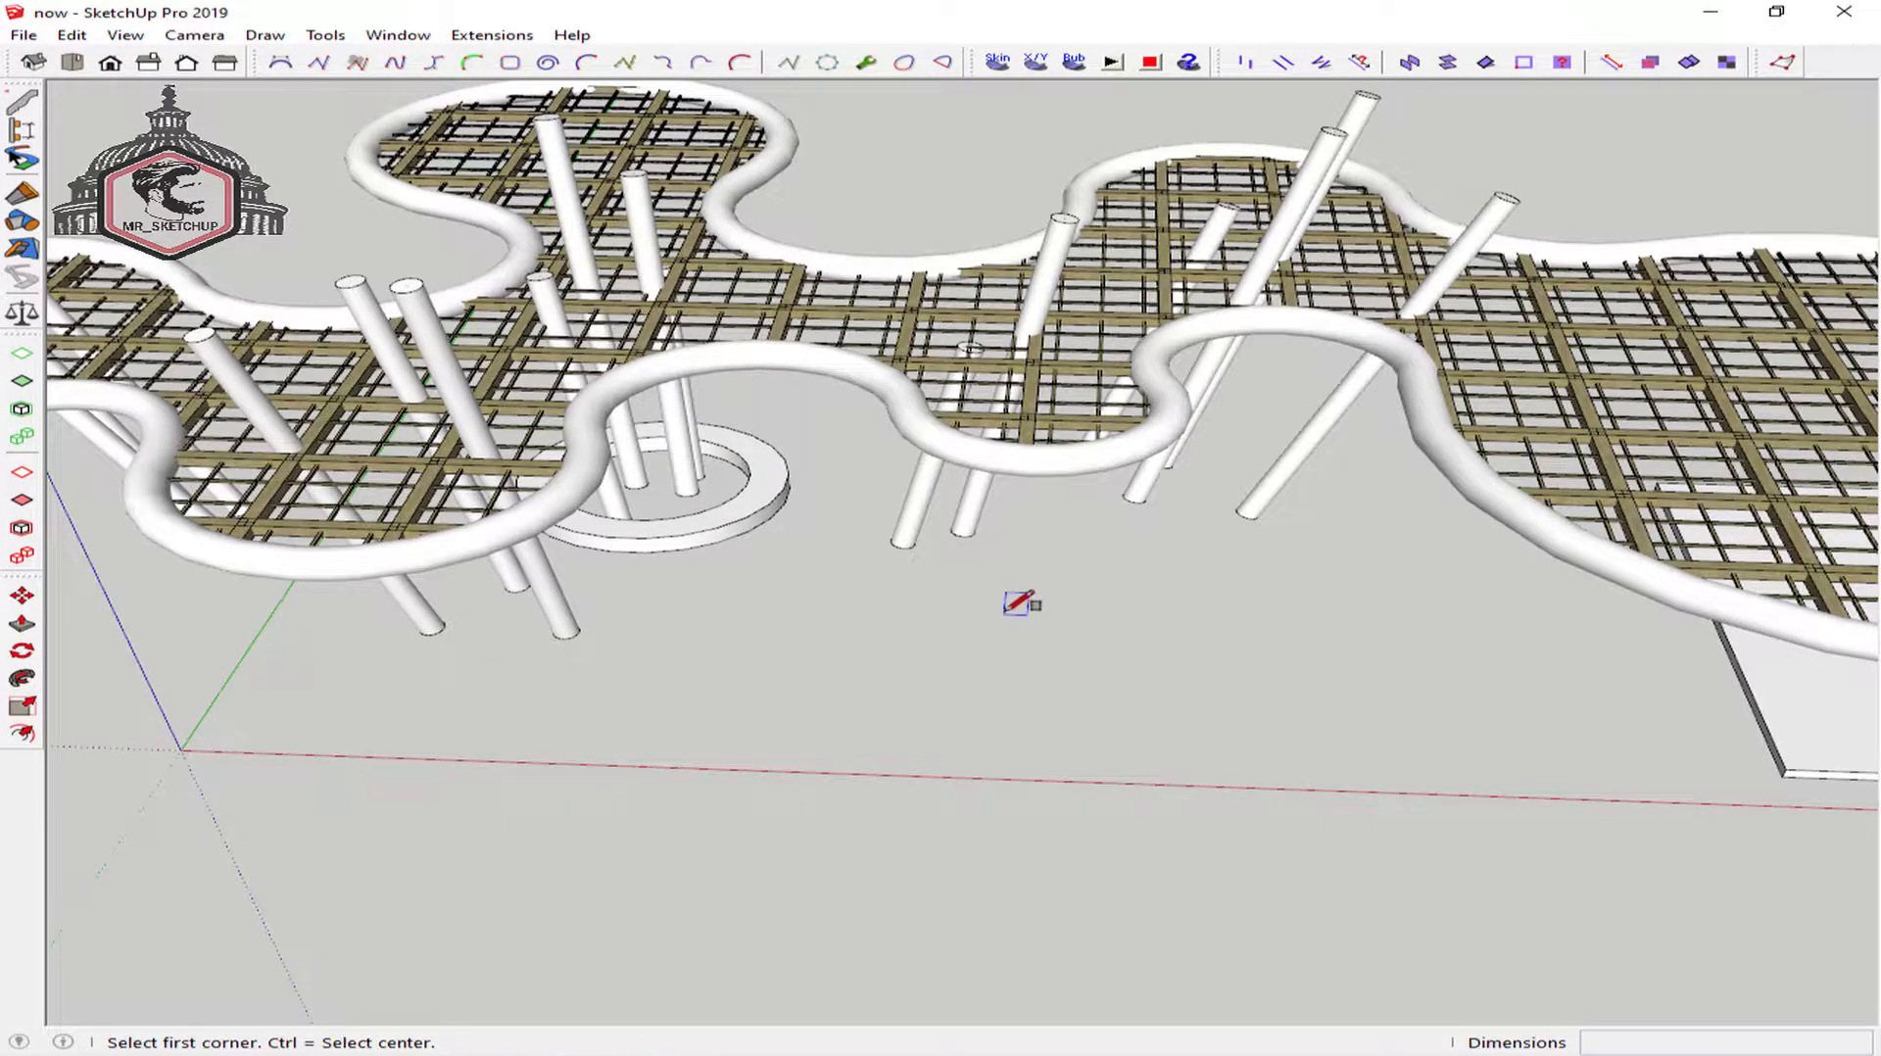
{"action": "middle_click_drag", "start_coordinate": [1071, 558], "coordinate": [1077, 522]}
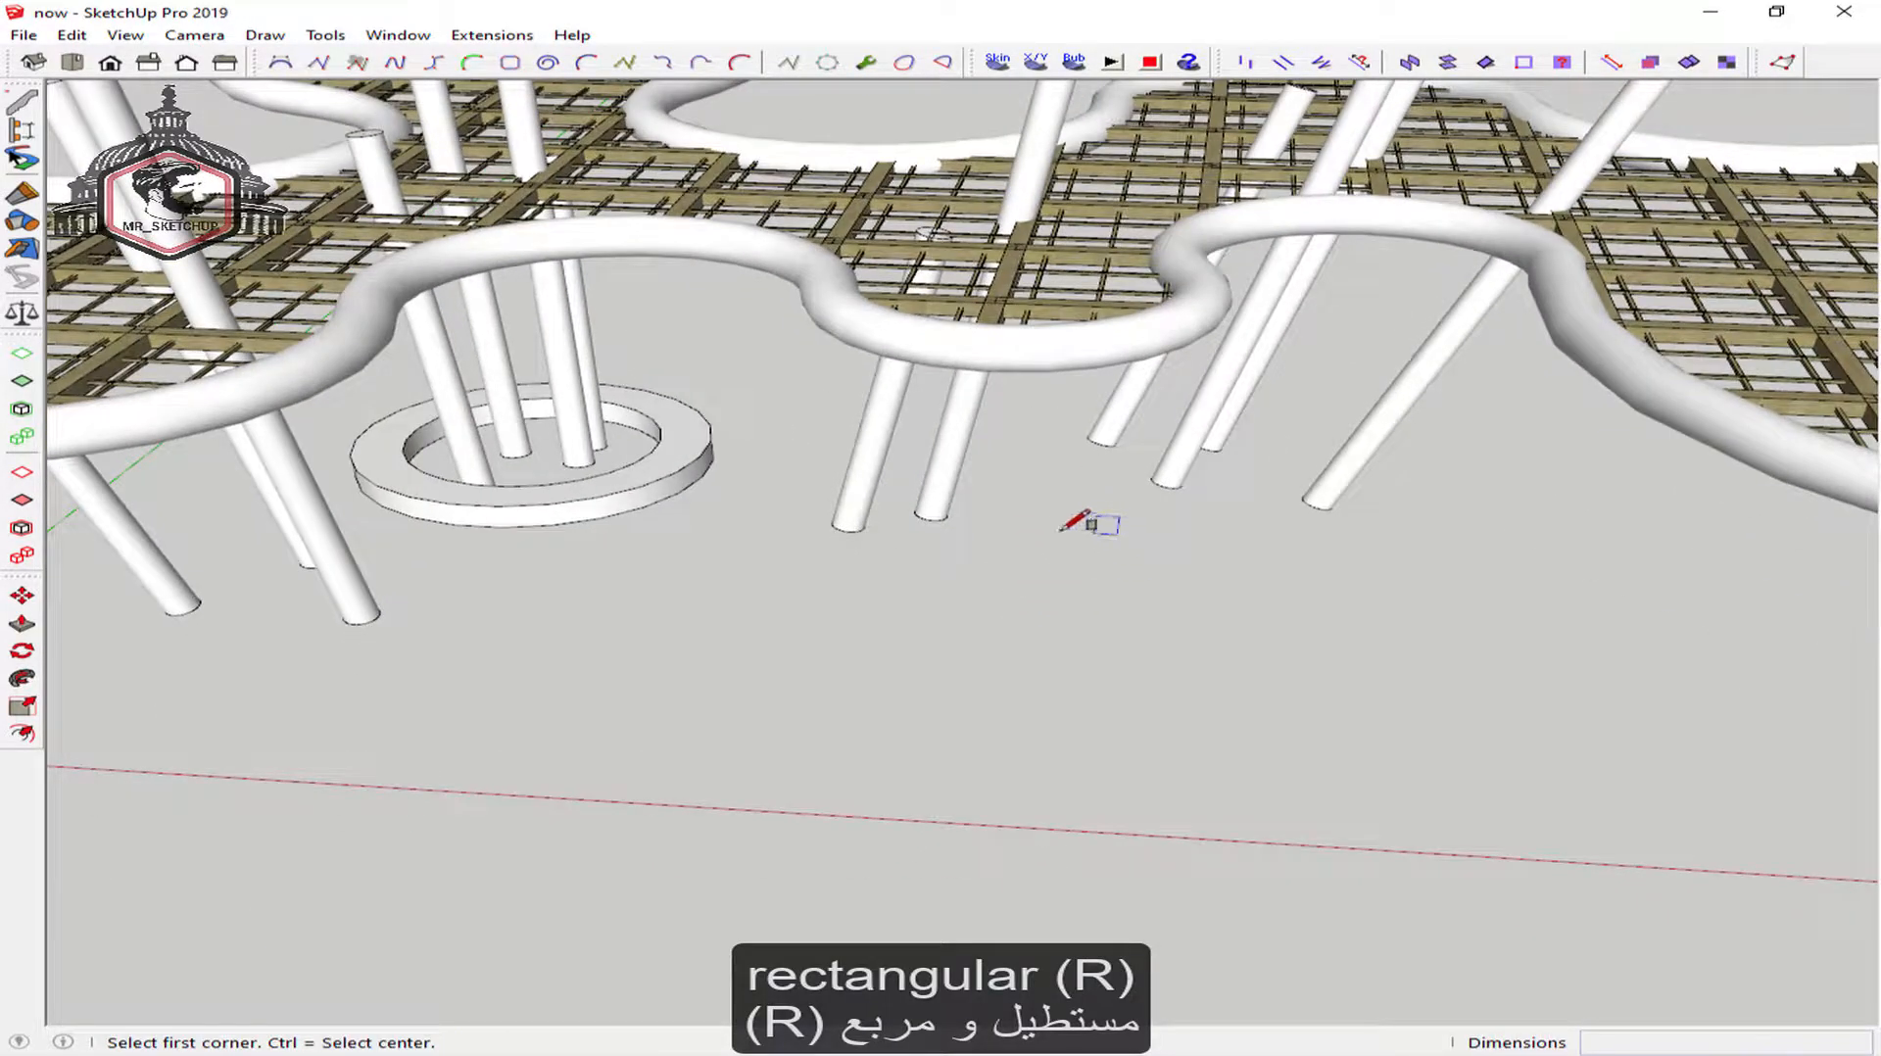
{"action": "left_click", "coordinate": [988, 485]}
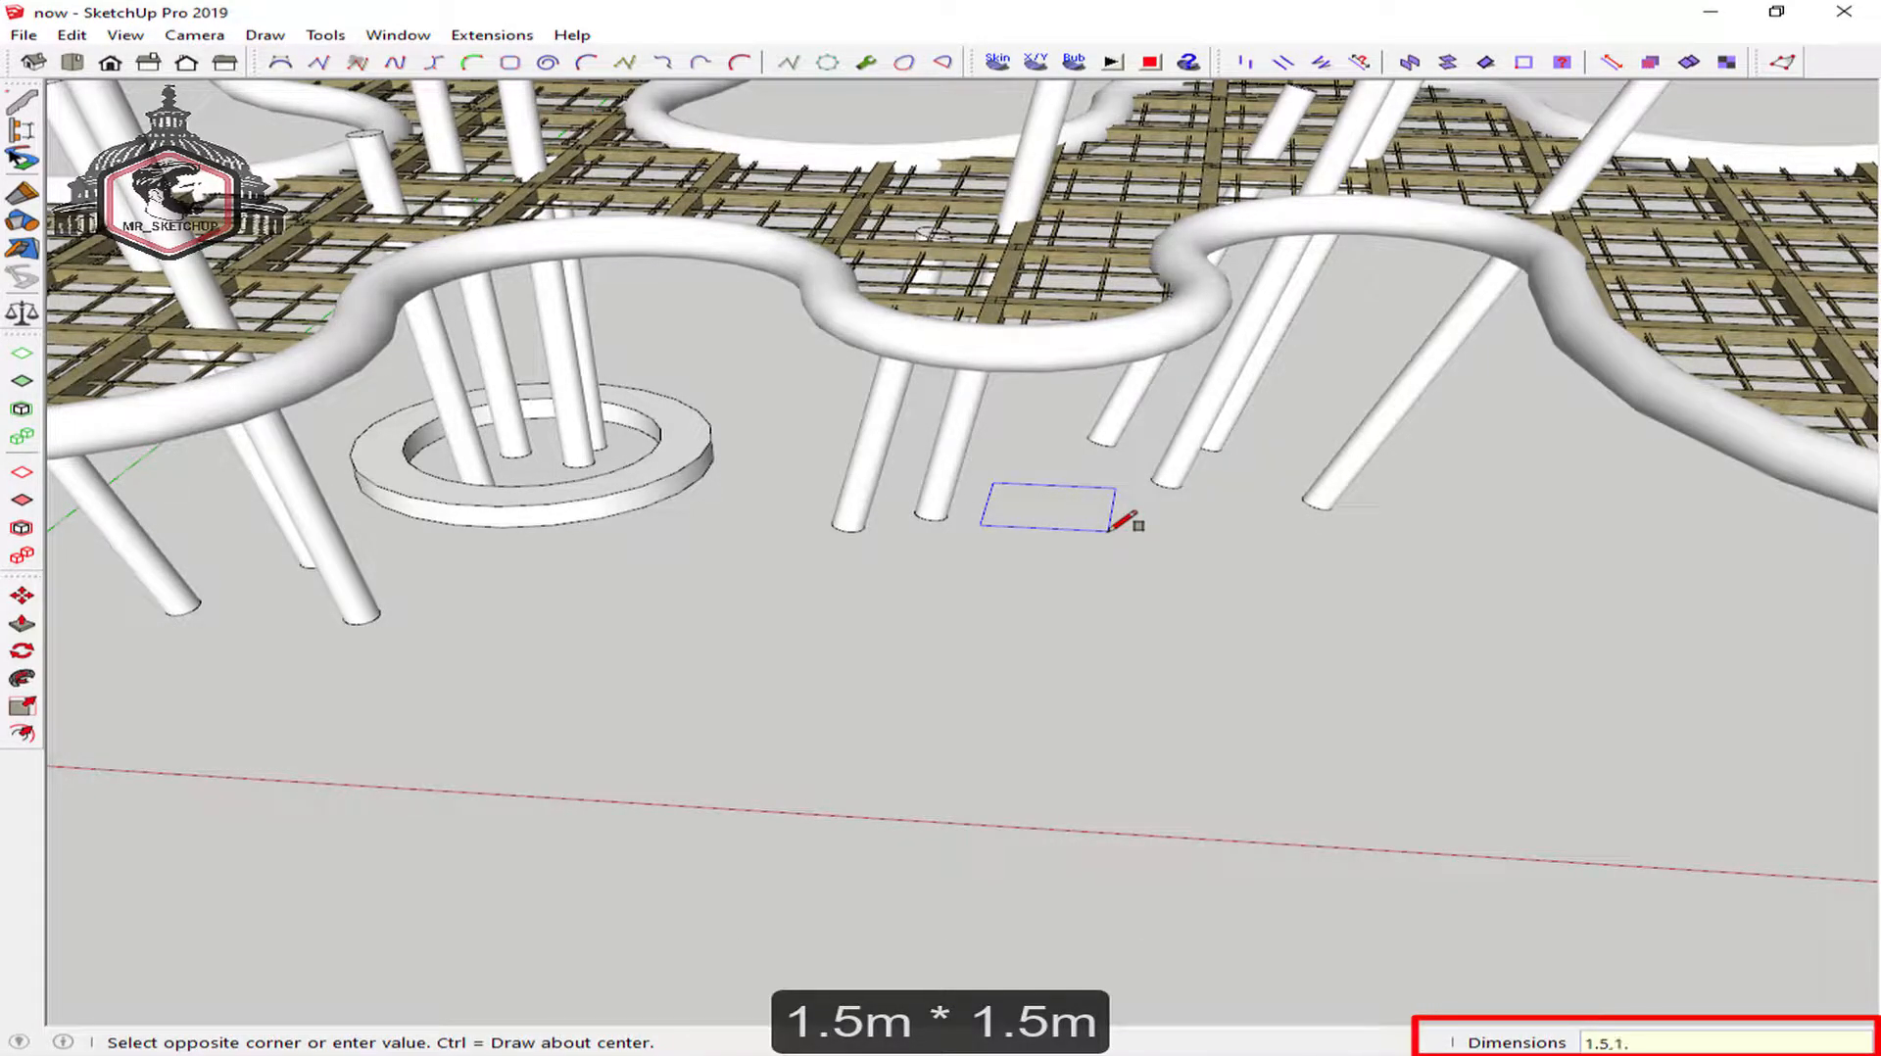
{"action": "type", "text": ".5"}
{"action": "key", "text": "Return"}
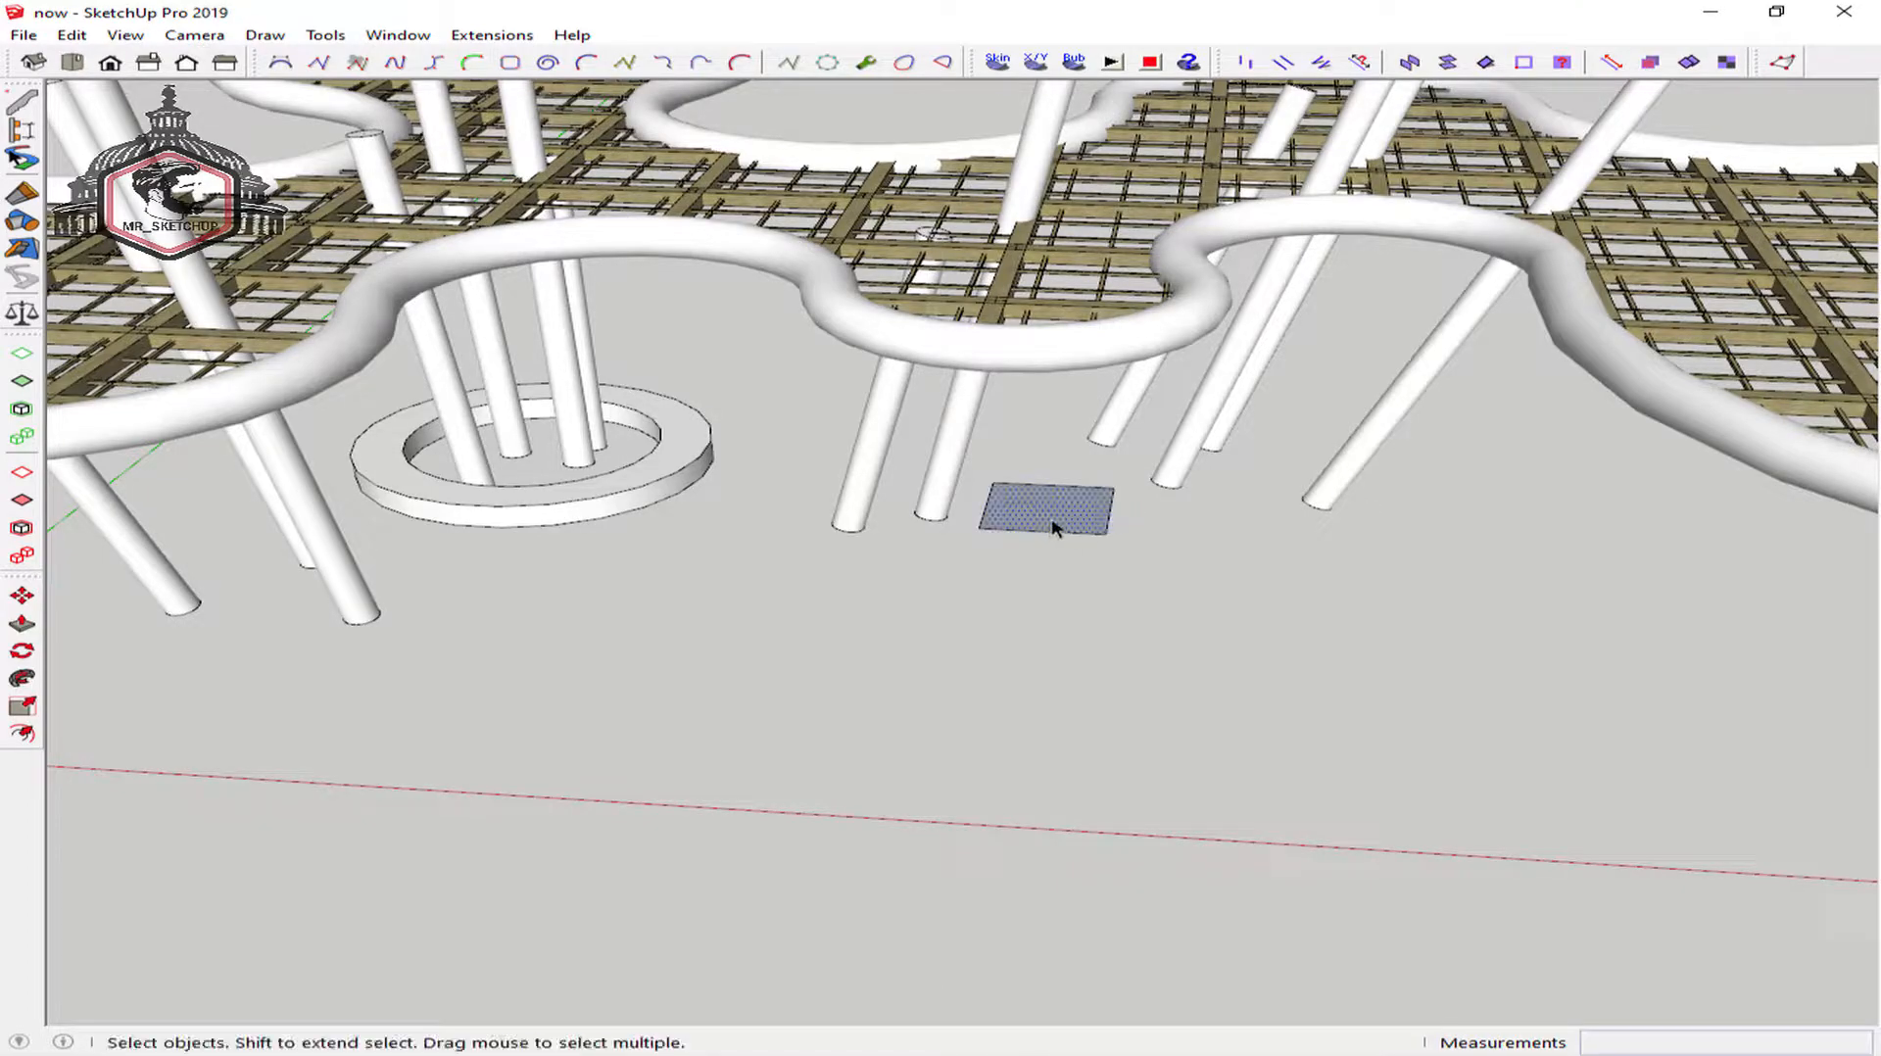
Push/Pull the small square upward to match the height of the circular ring
{"action": "scroll", "coordinate": [1054, 529], "scroll_direction": "down", "scroll_amount": 4}
{"action": "middle_click_drag", "start_coordinate": [1084, 559], "coordinate": [1043, 521]}
{"action": "key", "text": "p"}
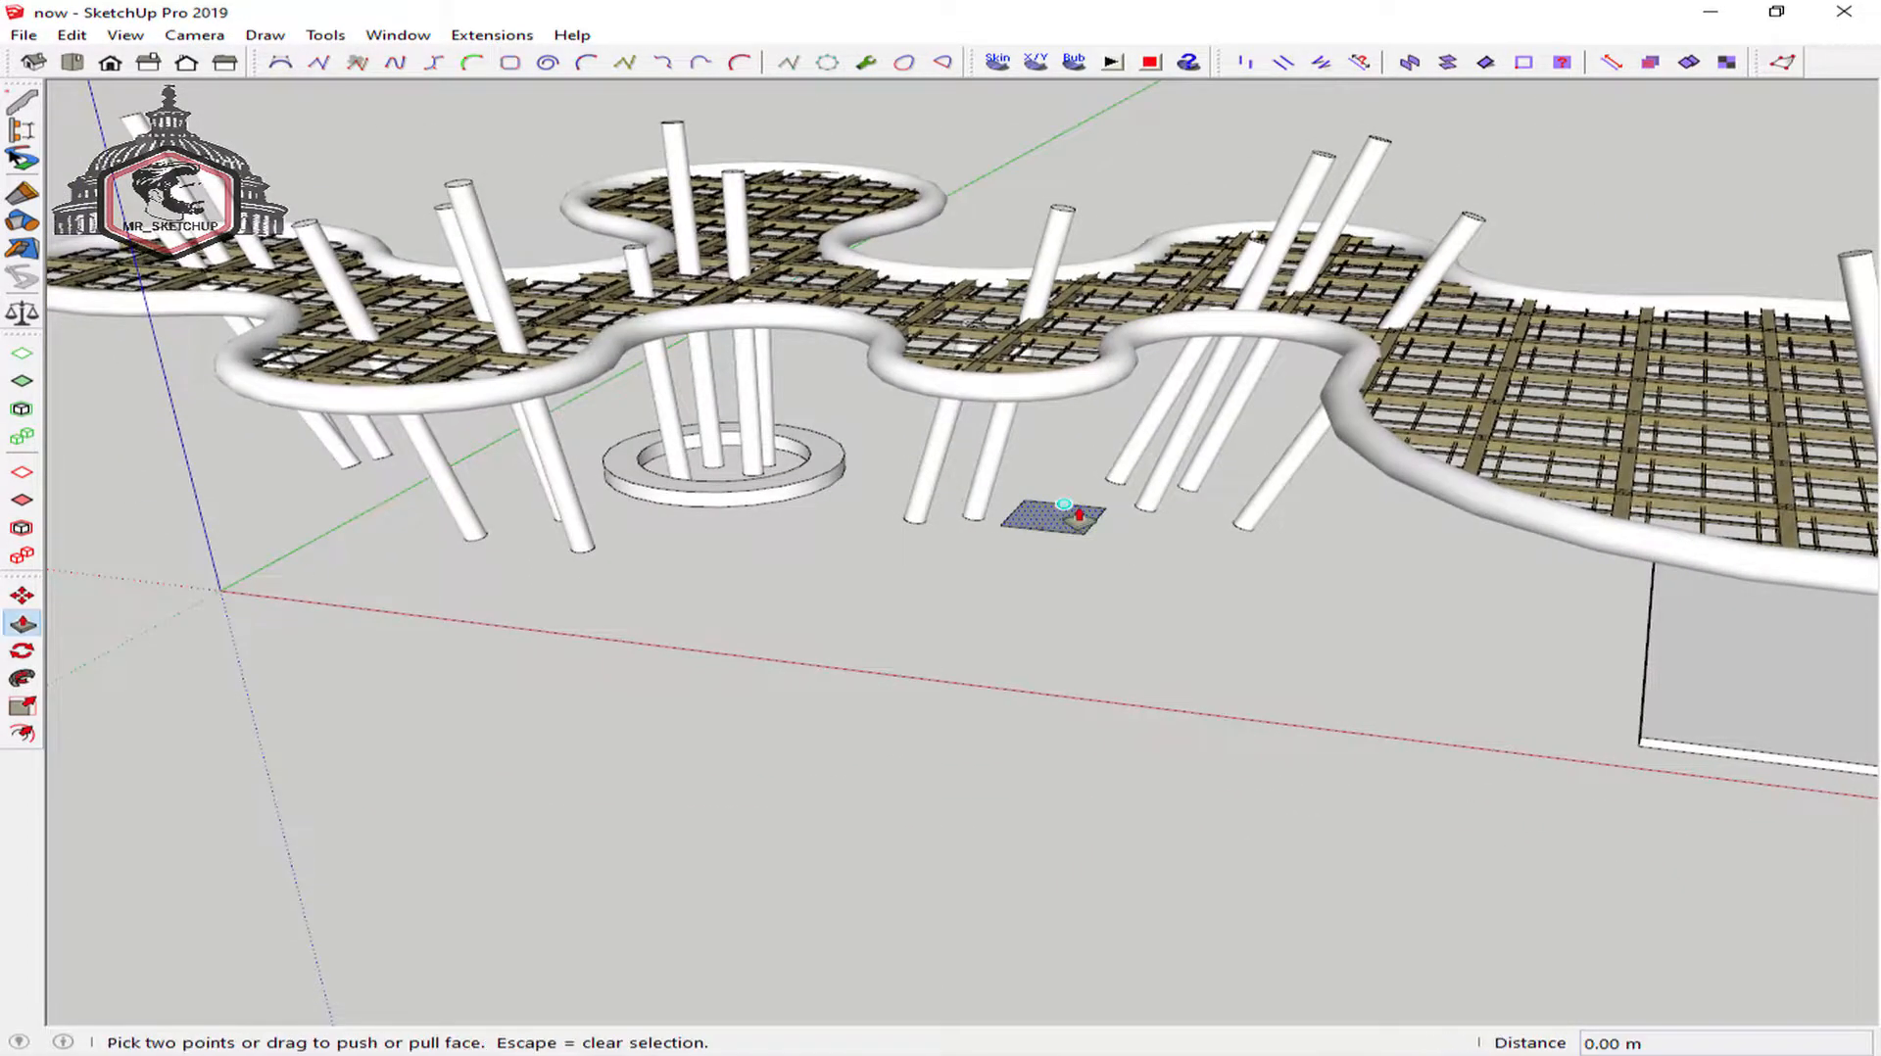
{"action": "left_click", "coordinate": [1077, 517]}
{"action": "left_click", "coordinate": [819, 487]}
{"action": "key", "text": "space"}
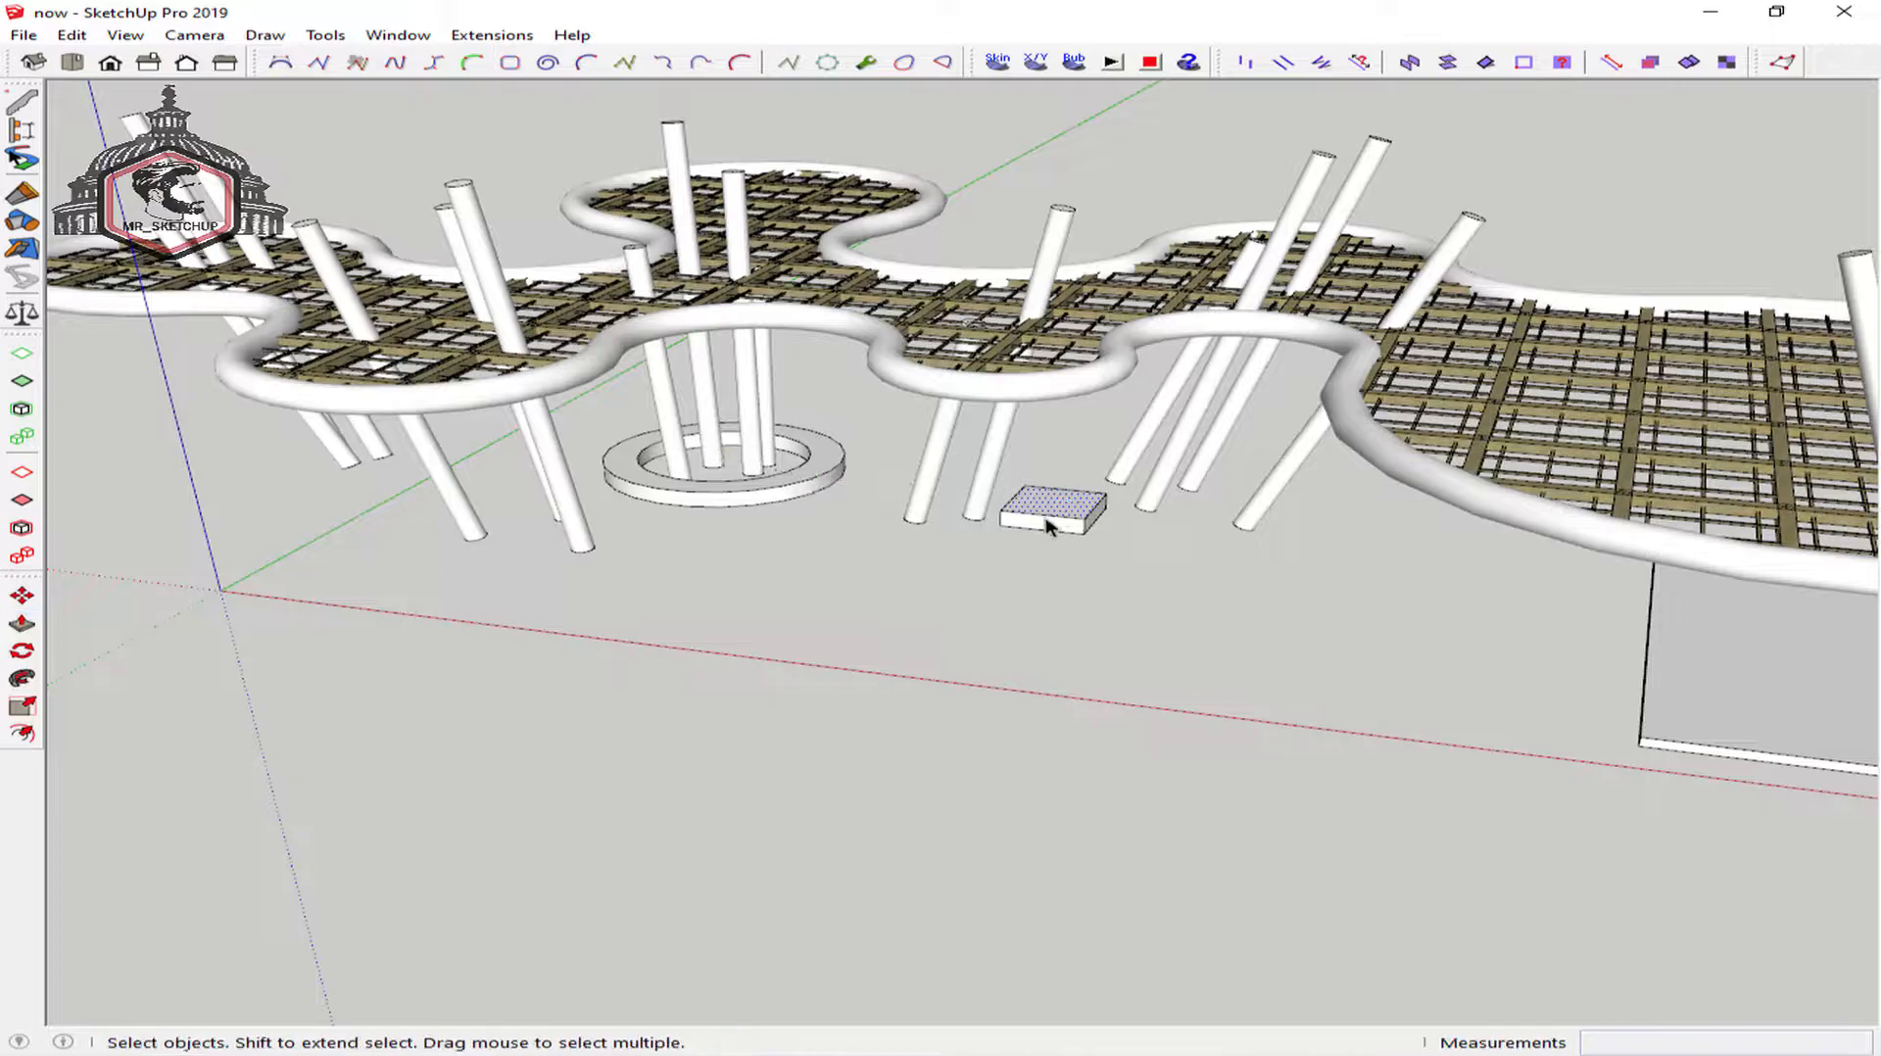
Copy the small square block along the ground to the open area past the group of slanted columns, toward the large slab
{"action": "key", "text": "m"}
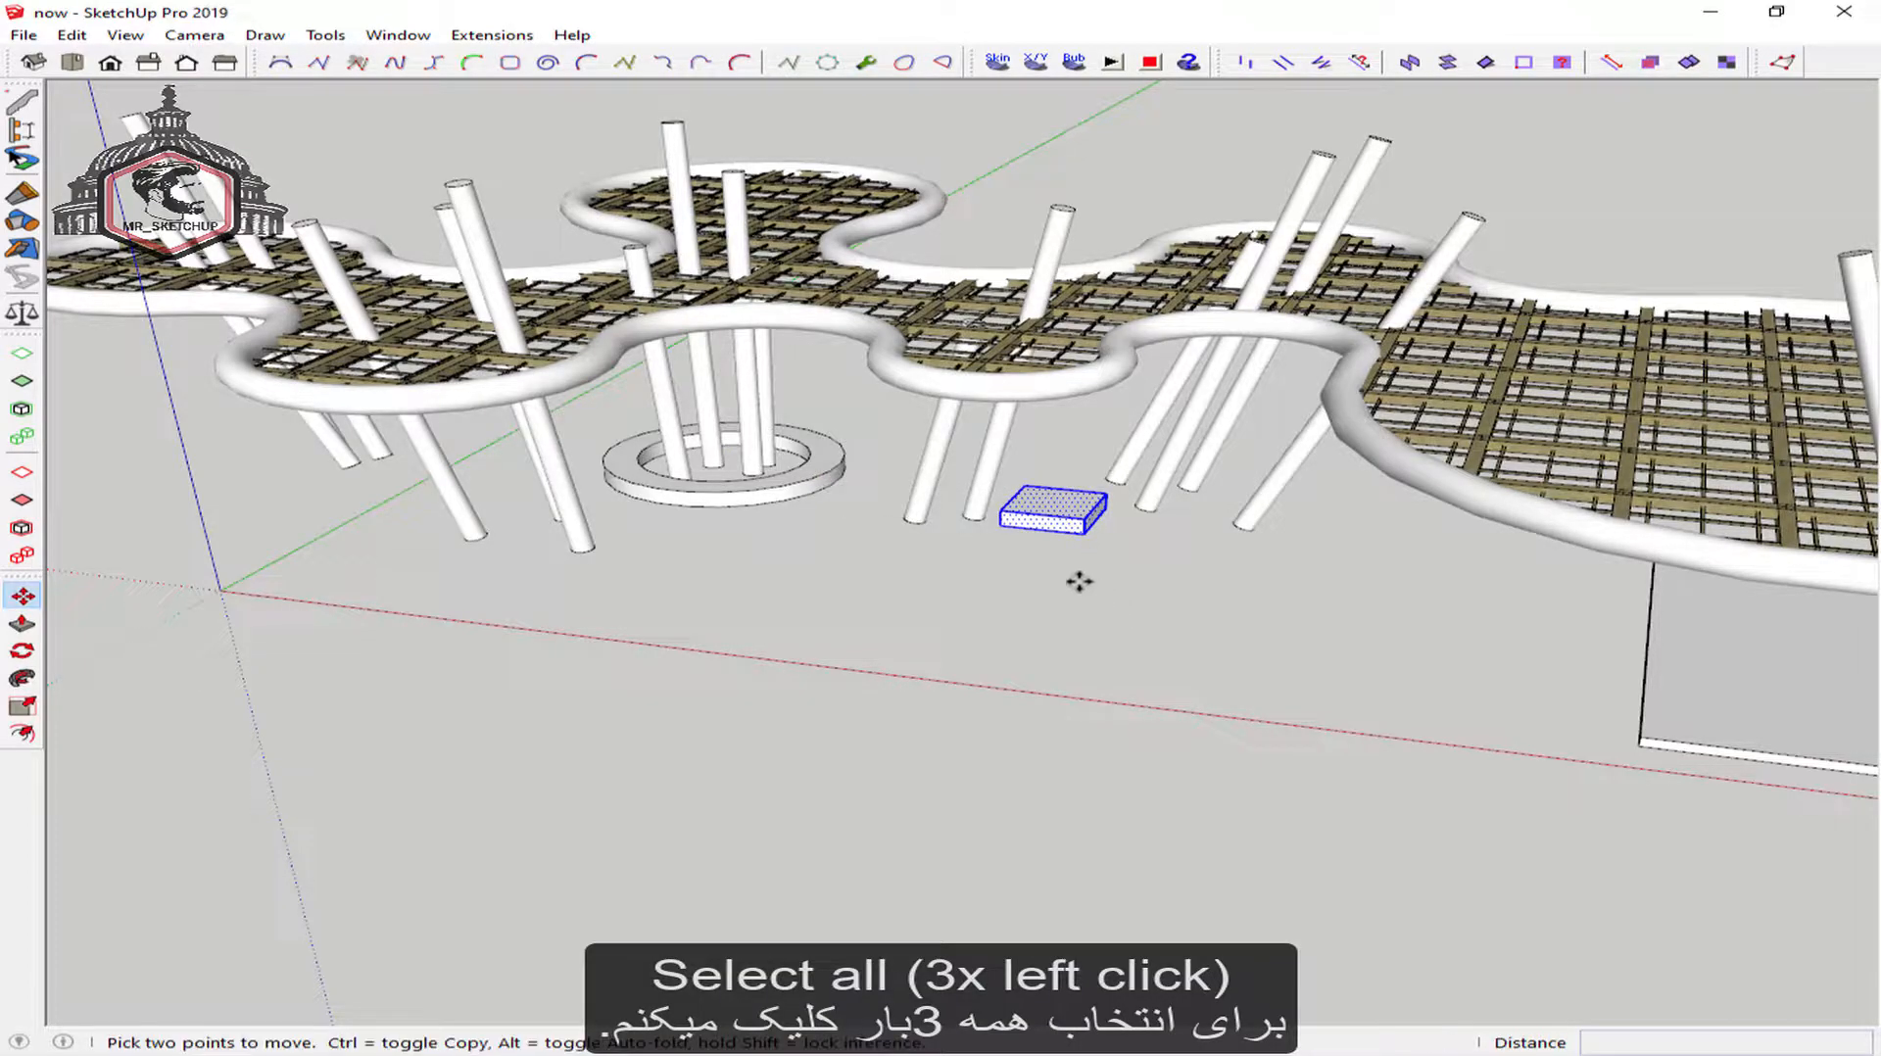
{"action": "left_click", "coordinate": [1001, 526]}
{"action": "key", "text": "ctrl"}
{"action": "left_click", "coordinate": [1356, 553]}
{"action": "middle_click_drag", "start_coordinate": [1356, 559], "coordinate": [1740, 693]}
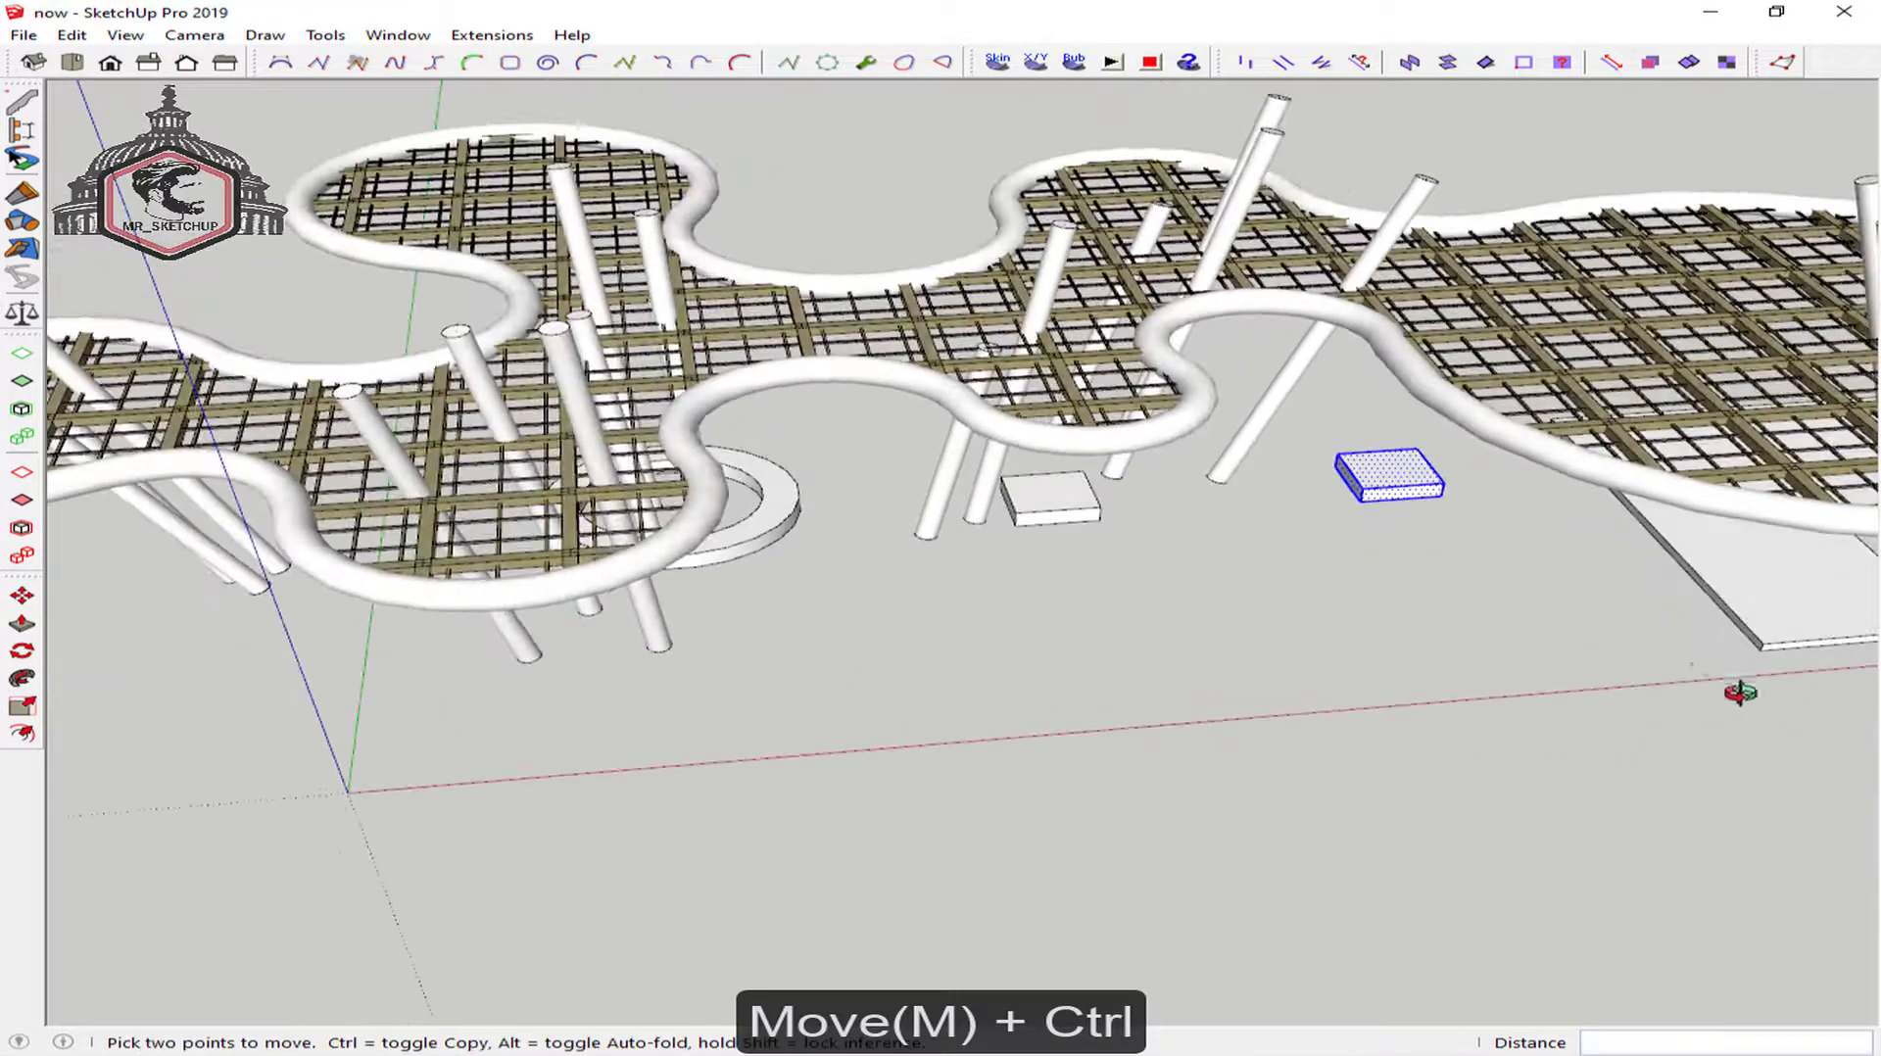
Copy the new square block about 2.1 m so that the copy sits directly behind it, corner to corner
{"action": "scroll", "coordinate": [1372, 480], "scroll_direction": "up", "scroll_amount": 5}
{"action": "left_click", "coordinate": [1342, 533]}
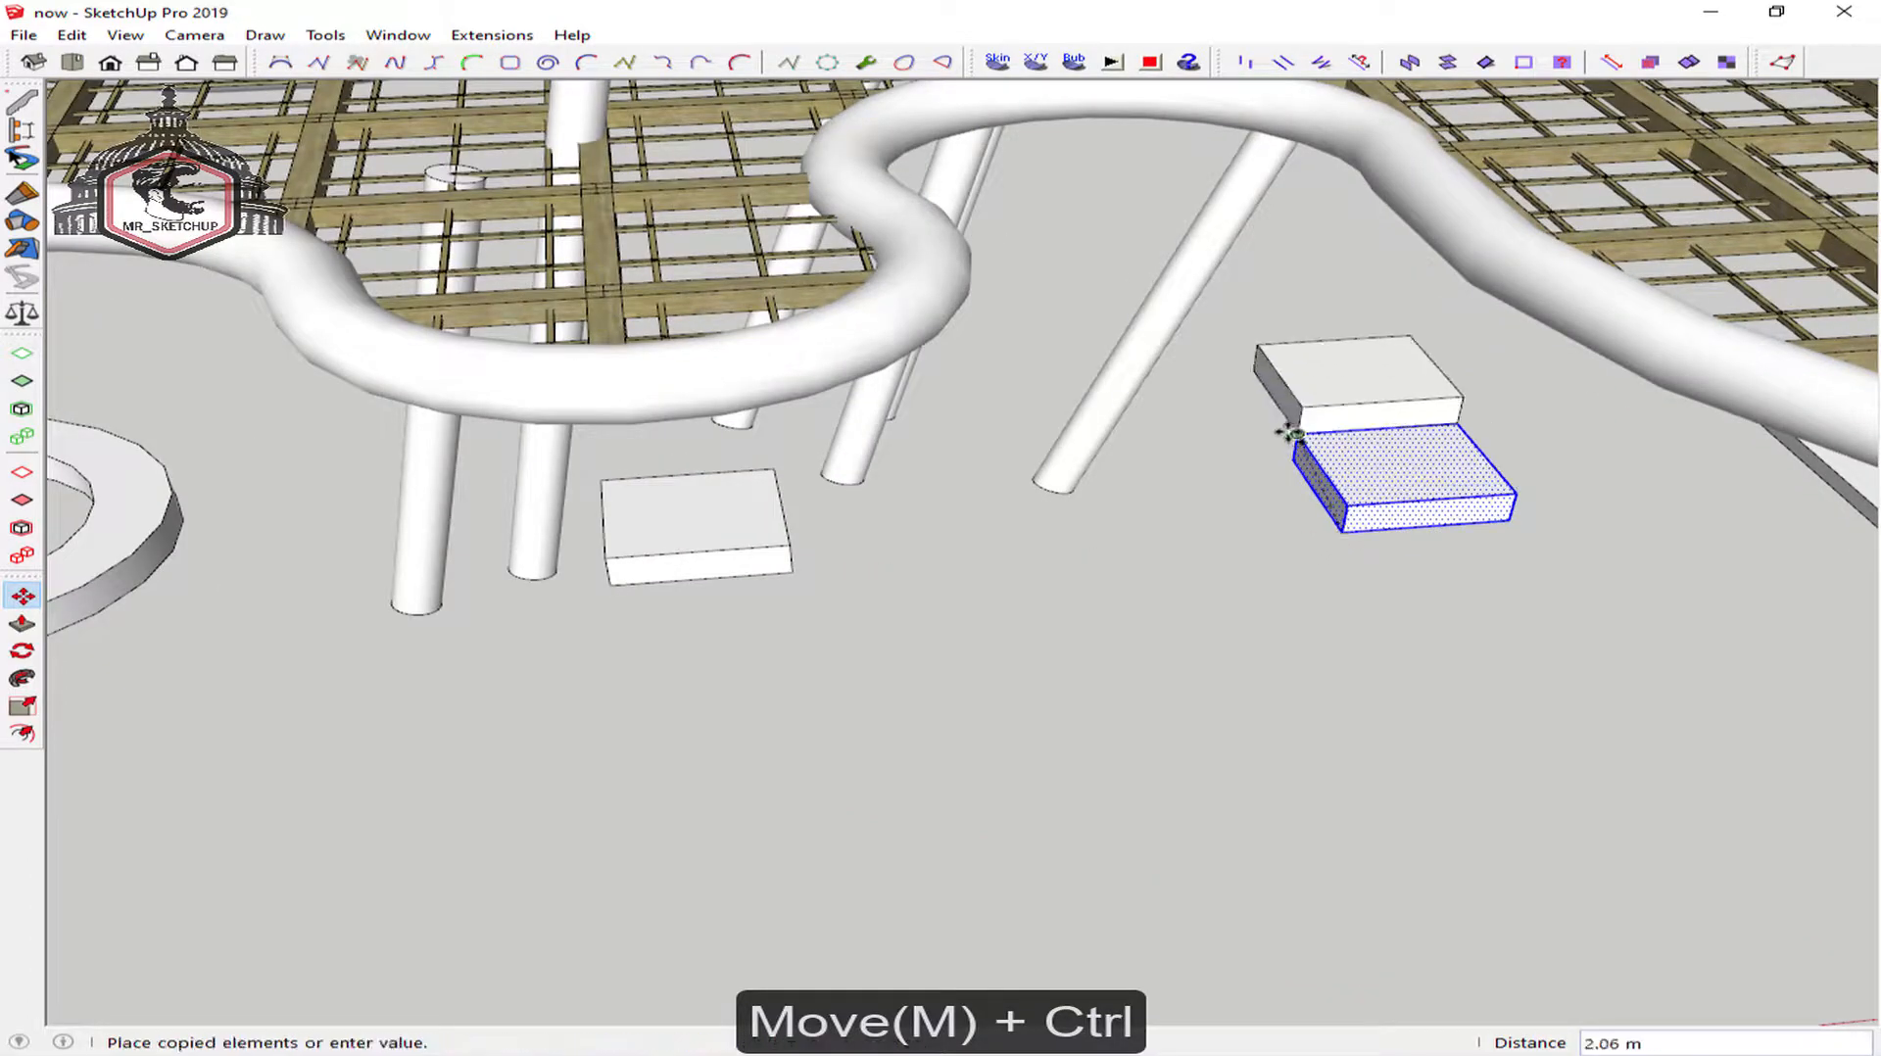
{"action": "left_click", "coordinate": [1266, 438]}
Copy the rear square block about 2.6 m toward the foot of the nearest slanted column
{"action": "middle_click_drag", "start_coordinate": [1268, 424], "coordinate": [1532, 307]}
{"action": "scroll", "coordinate": [1303, 388], "scroll_direction": "up", "scroll_amount": 3}
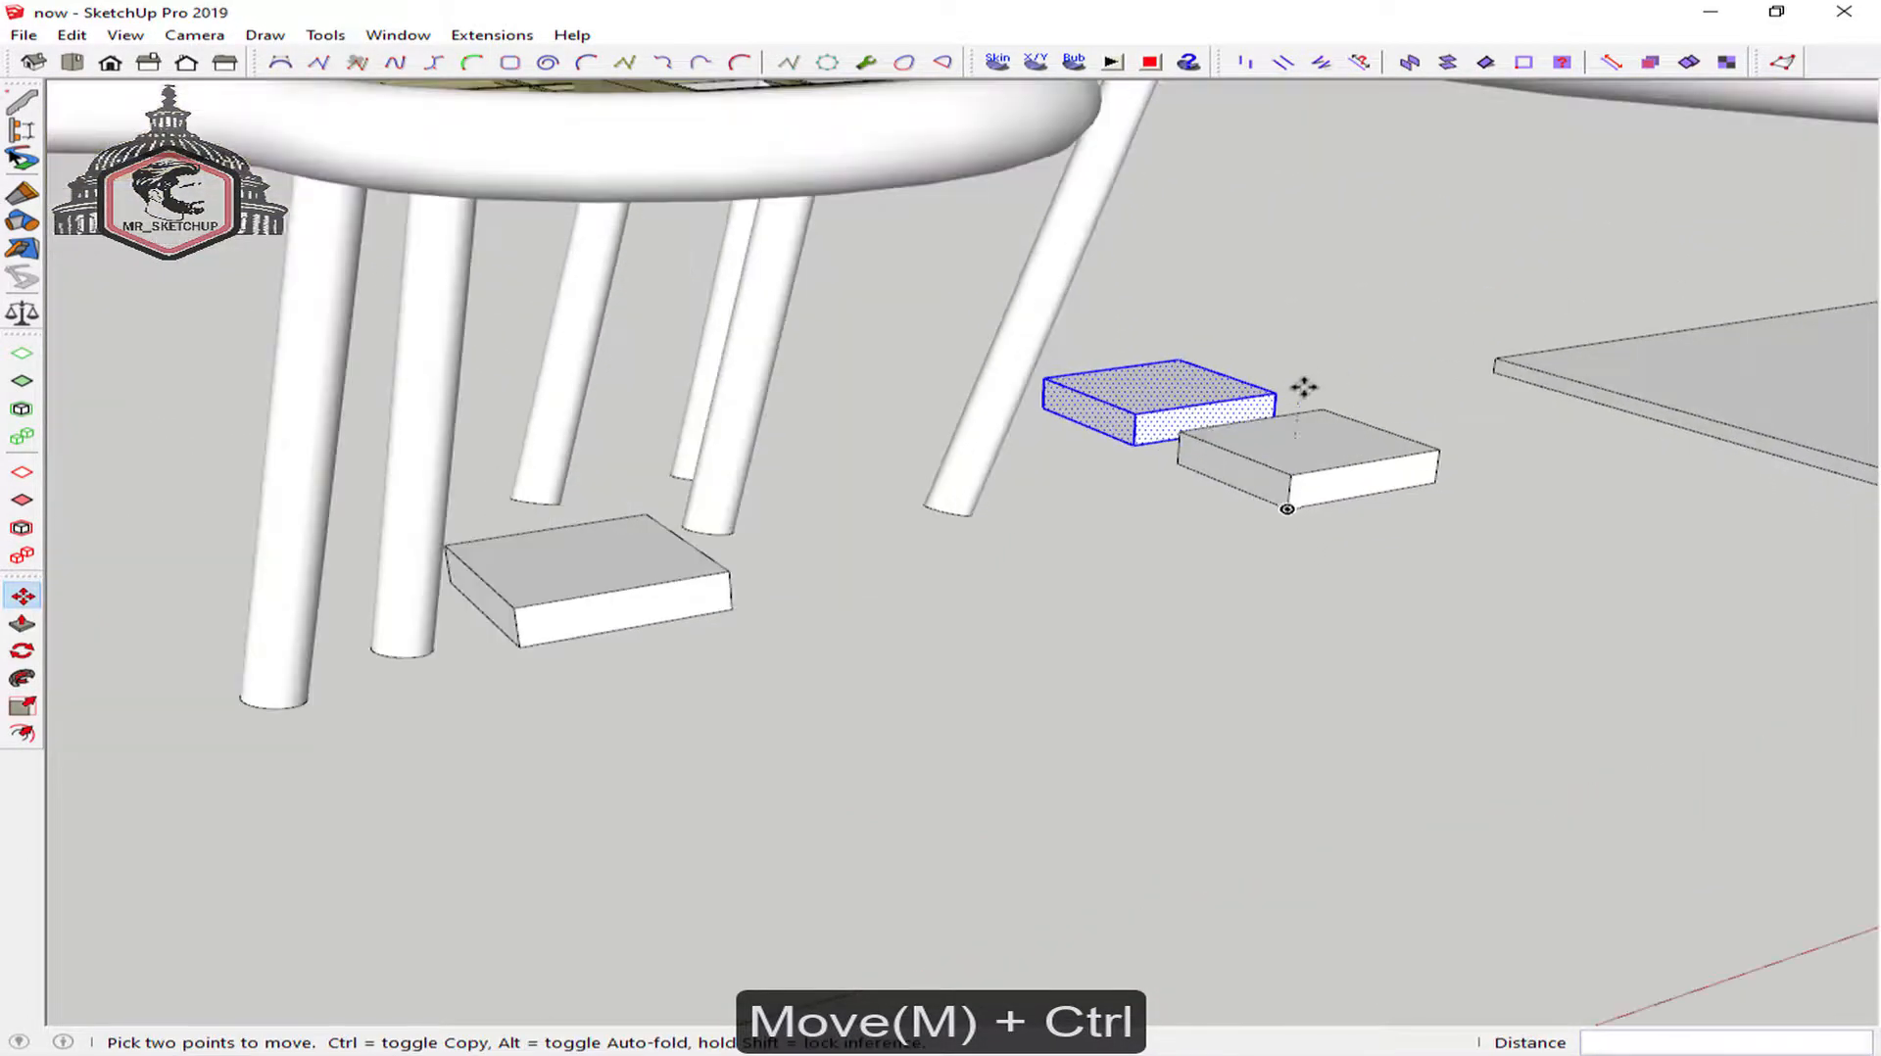
{"action": "left_click", "coordinate": [1134, 447]}
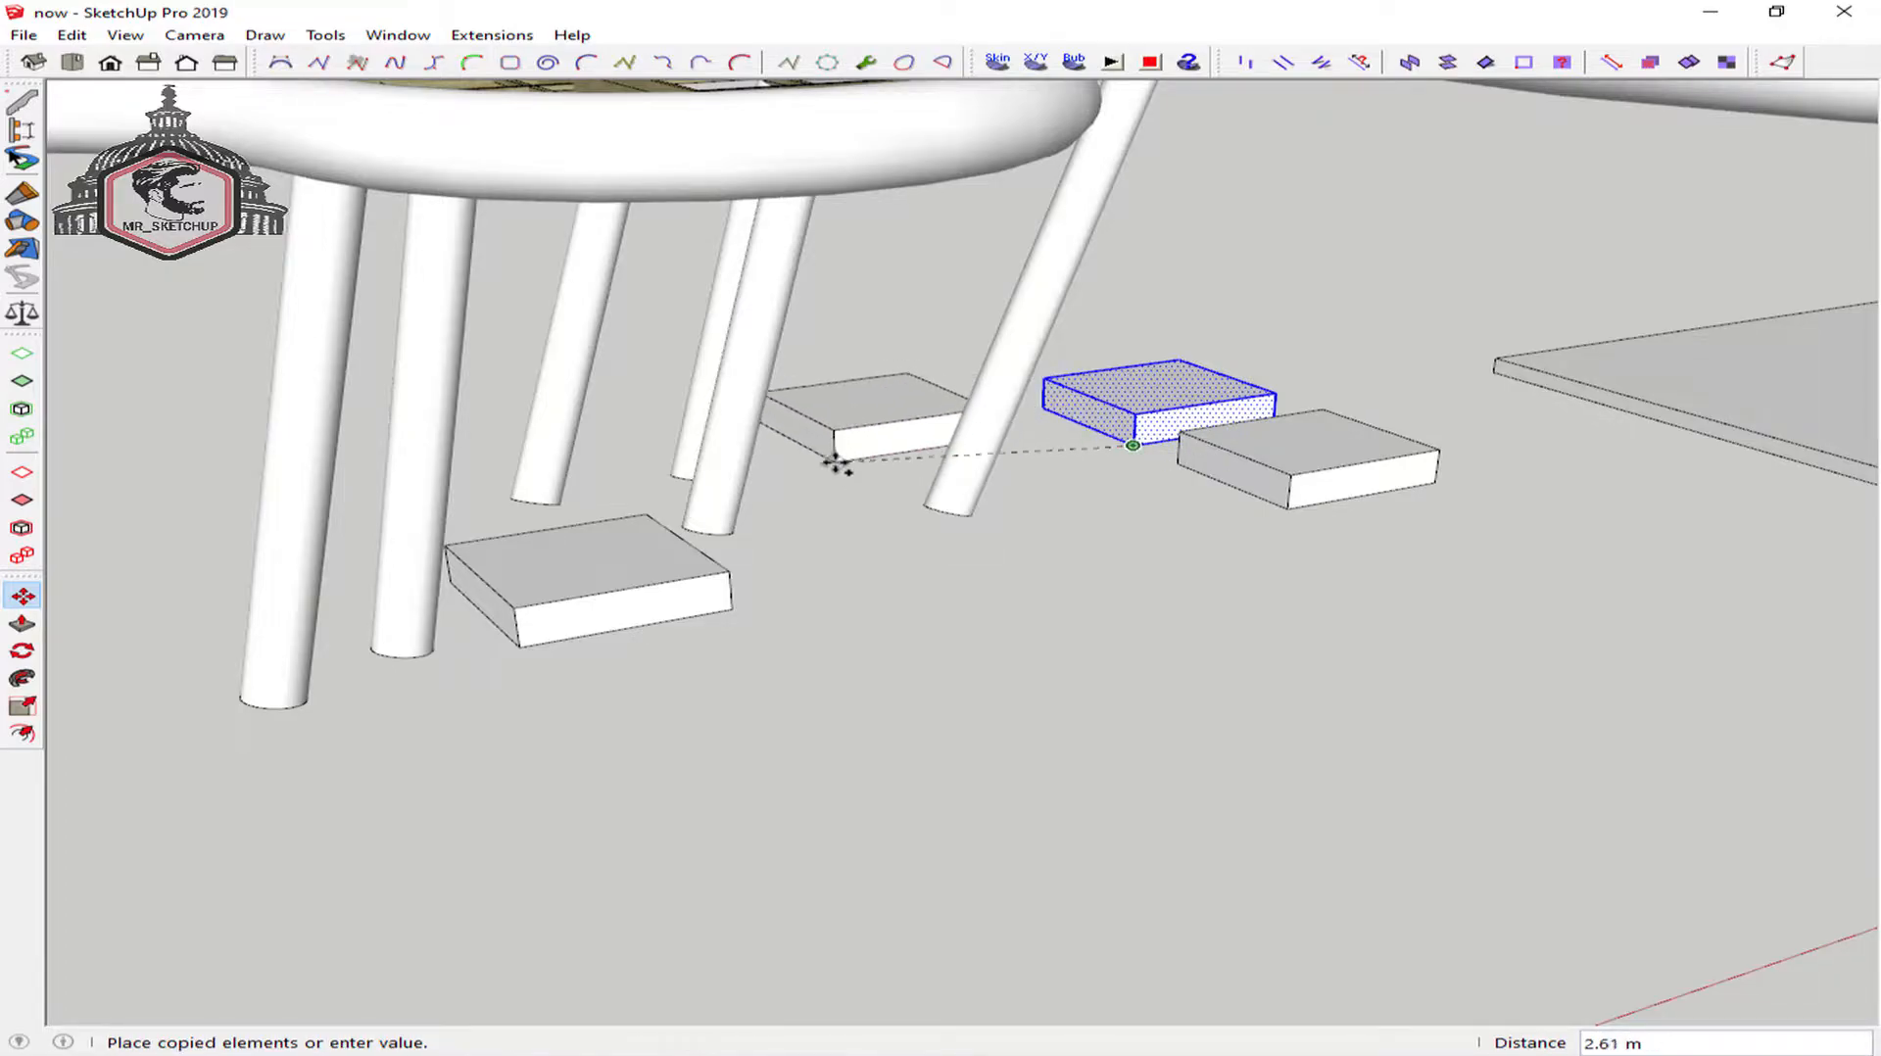
{"action": "left_click", "coordinate": [835, 462]}
{"action": "middle_click_drag", "start_coordinate": [835, 454], "coordinate": [844, 538]}
{"action": "scroll", "coordinate": [847, 539], "scroll_direction": "down", "scroll_amount": 4}
{"action": "middle_click_drag", "start_coordinate": [1019, 546], "coordinate": [1087, 525]}
{"action": "scroll", "coordinate": [1088, 525], "scroll_direction": "down", "scroll_amount": 2}
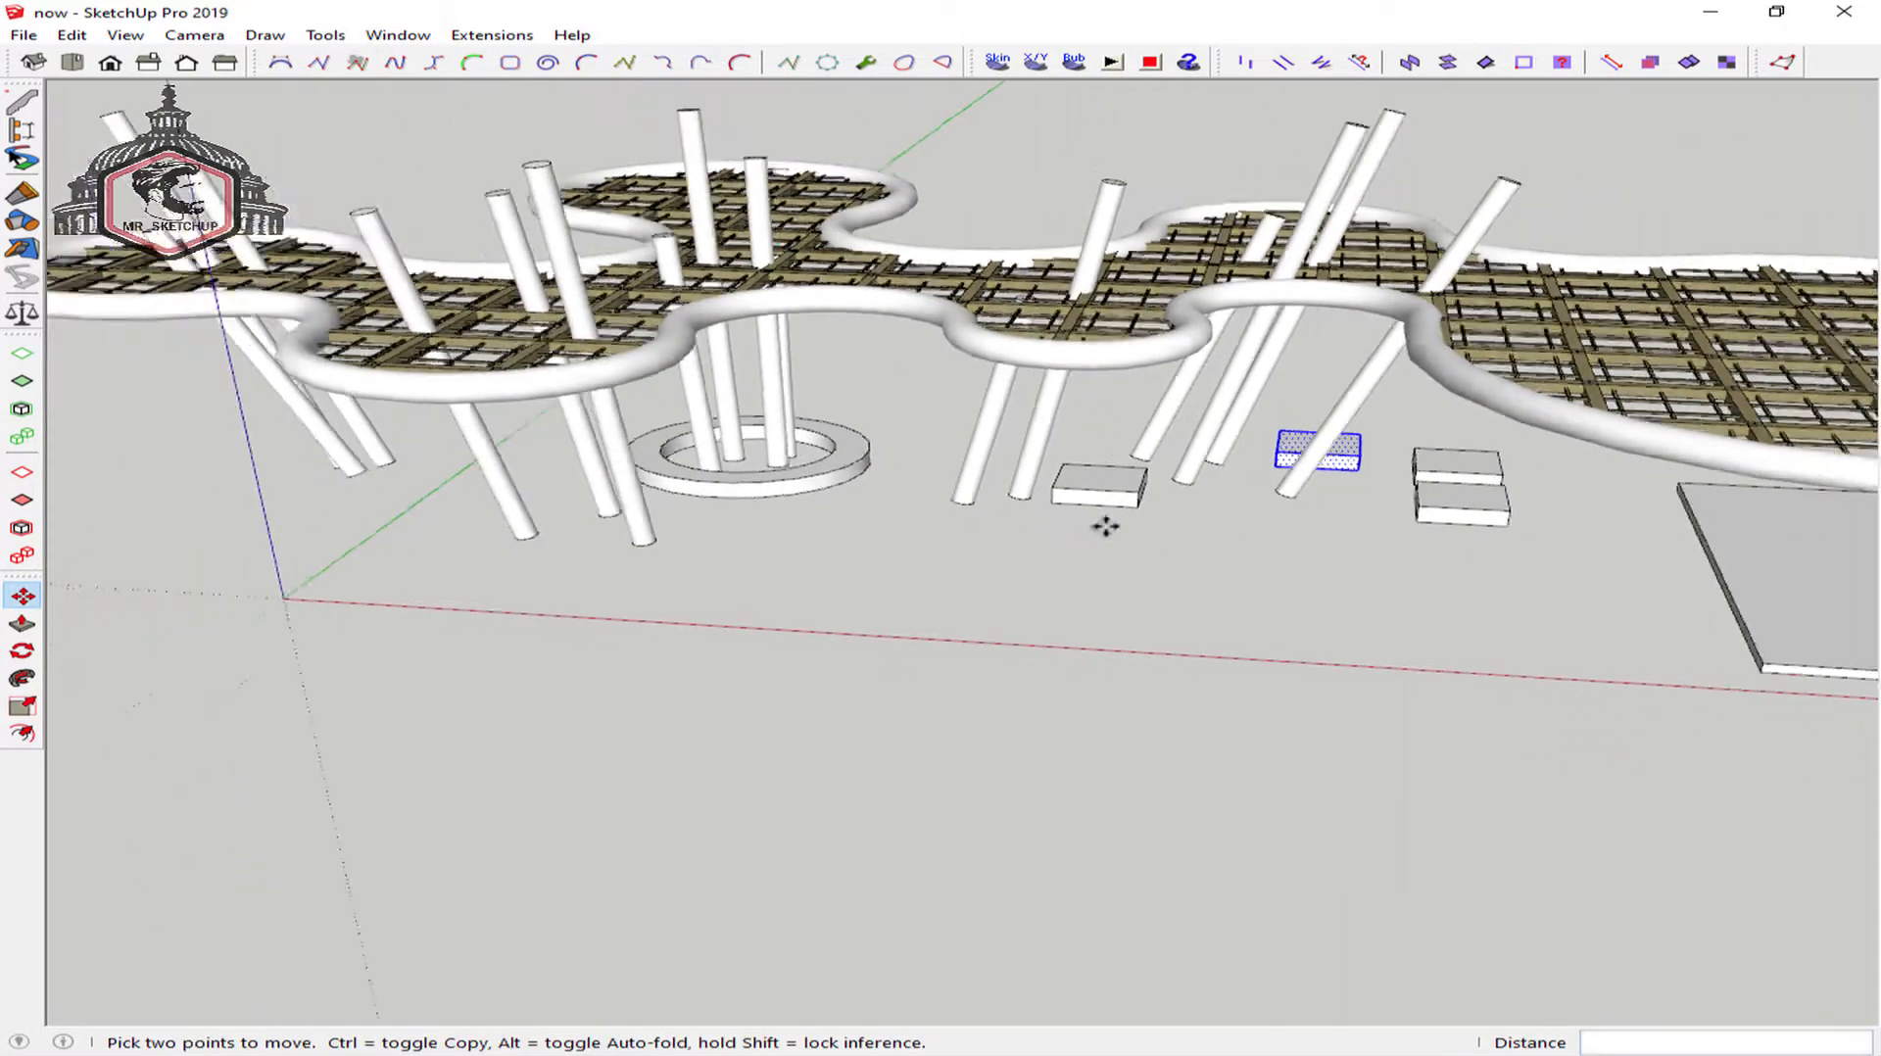
{"action": "middle_click_drag", "start_coordinate": [1469, 521], "coordinate": [1684, 499]}
{"action": "key", "text": "m"}
{"action": "key", "text": "space"}
Draw a rectangle flat on the ground around the three slanted columns near the origin, locked to the horizontal plane
{"action": "middle_click_drag", "start_coordinate": [680, 538], "coordinate": [1058, 627]}
{"action": "scroll", "coordinate": [764, 549], "scroll_direction": "up", "scroll_amount": 4}
{"action": "middle_click_drag", "start_coordinate": [764, 551], "coordinate": [791, 631]}
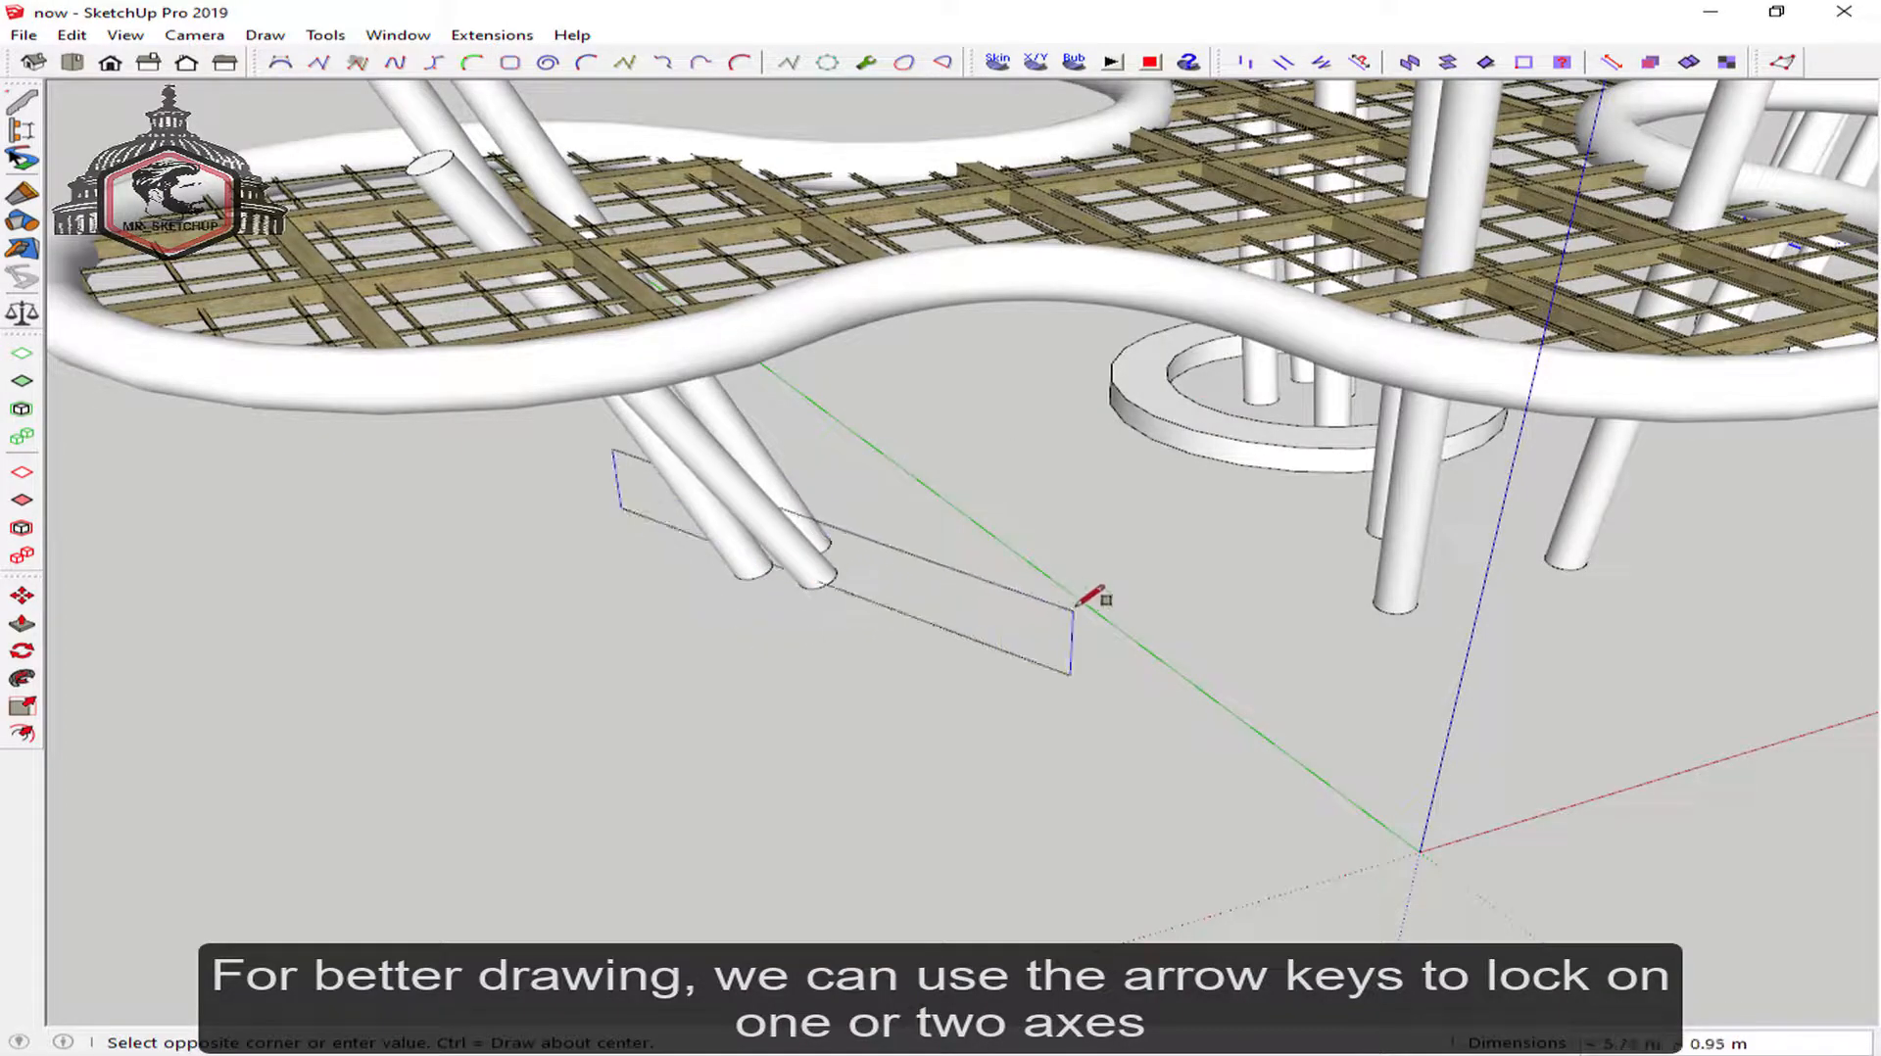
{"action": "key", "text": "Up"}
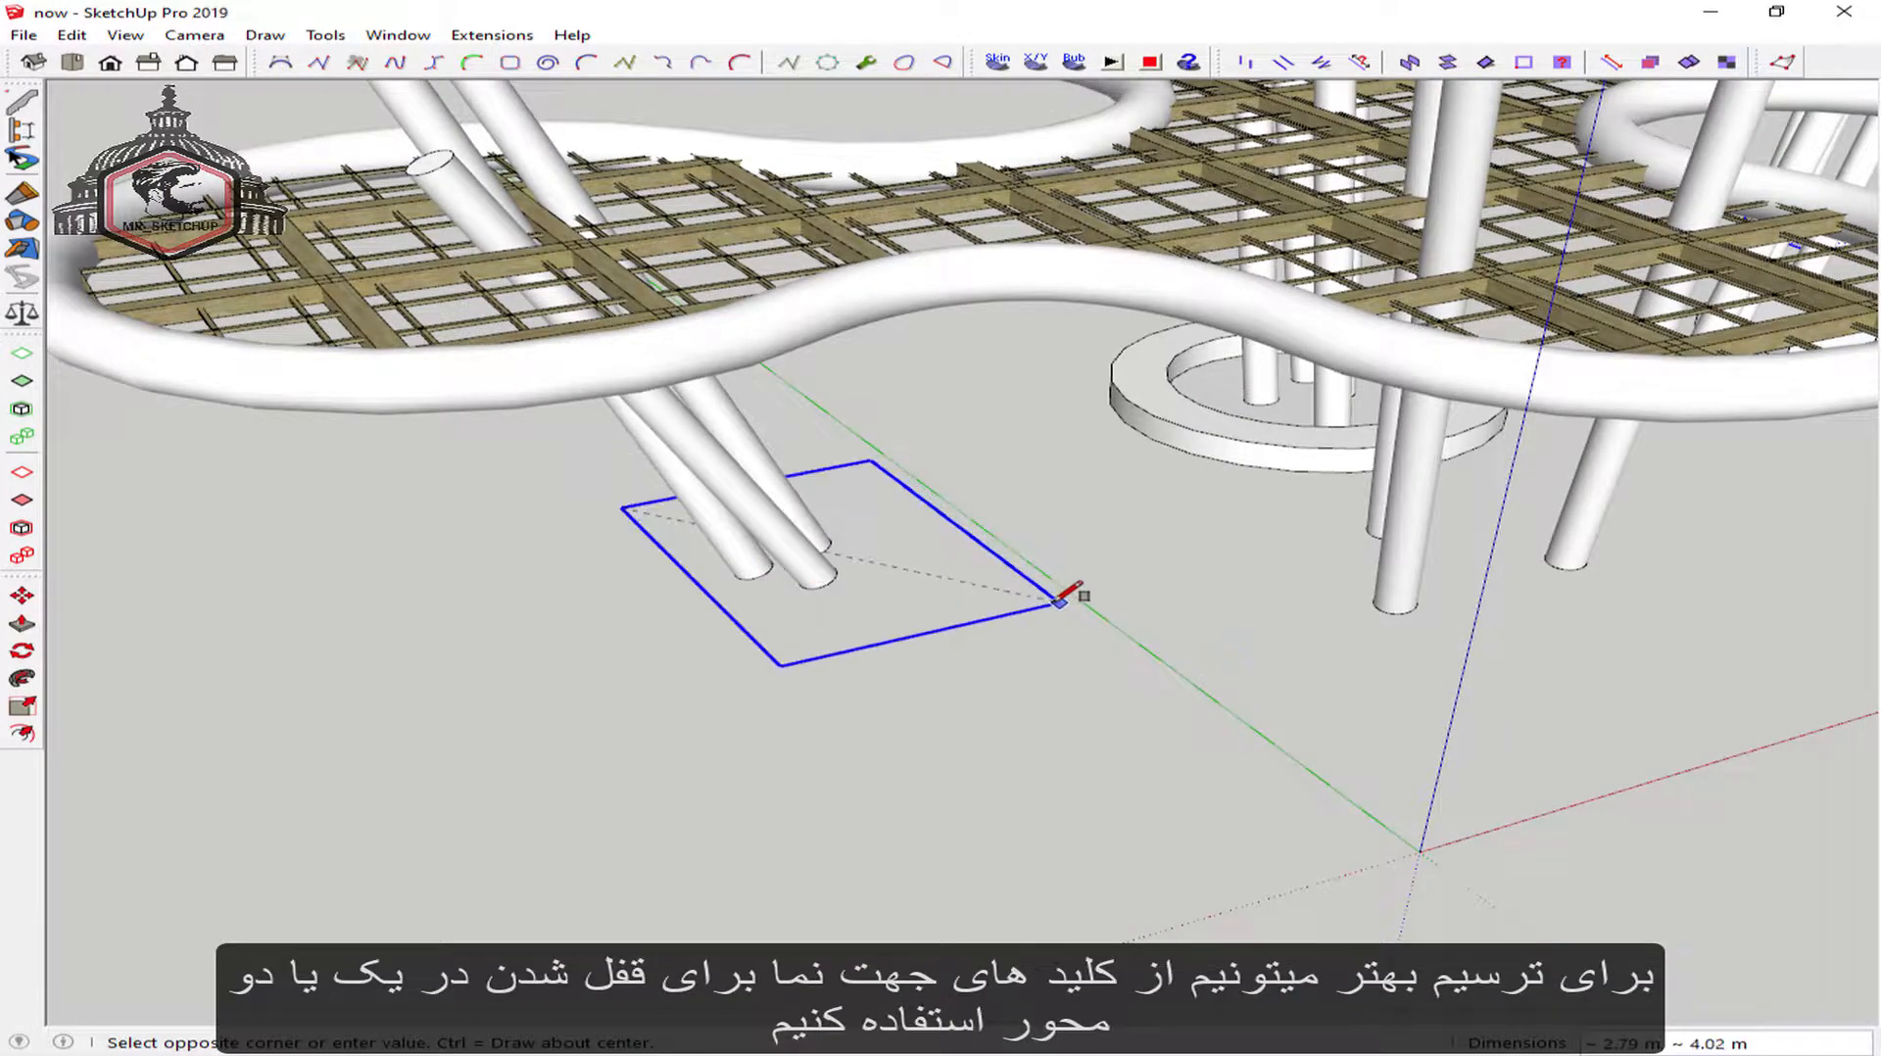
{"action": "left_click", "coordinate": [1127, 632]}
Offset the ground rectangle inward to form a narrow border around the column feet
{"action": "middle_click_drag", "start_coordinate": [1127, 632], "coordinate": [955, 561]}
{"action": "key", "text": "space"}
{"action": "scroll", "coordinate": [956, 562], "scroll_direction": "up", "scroll_amount": 2}
{"action": "left_click", "coordinate": [886, 549]}
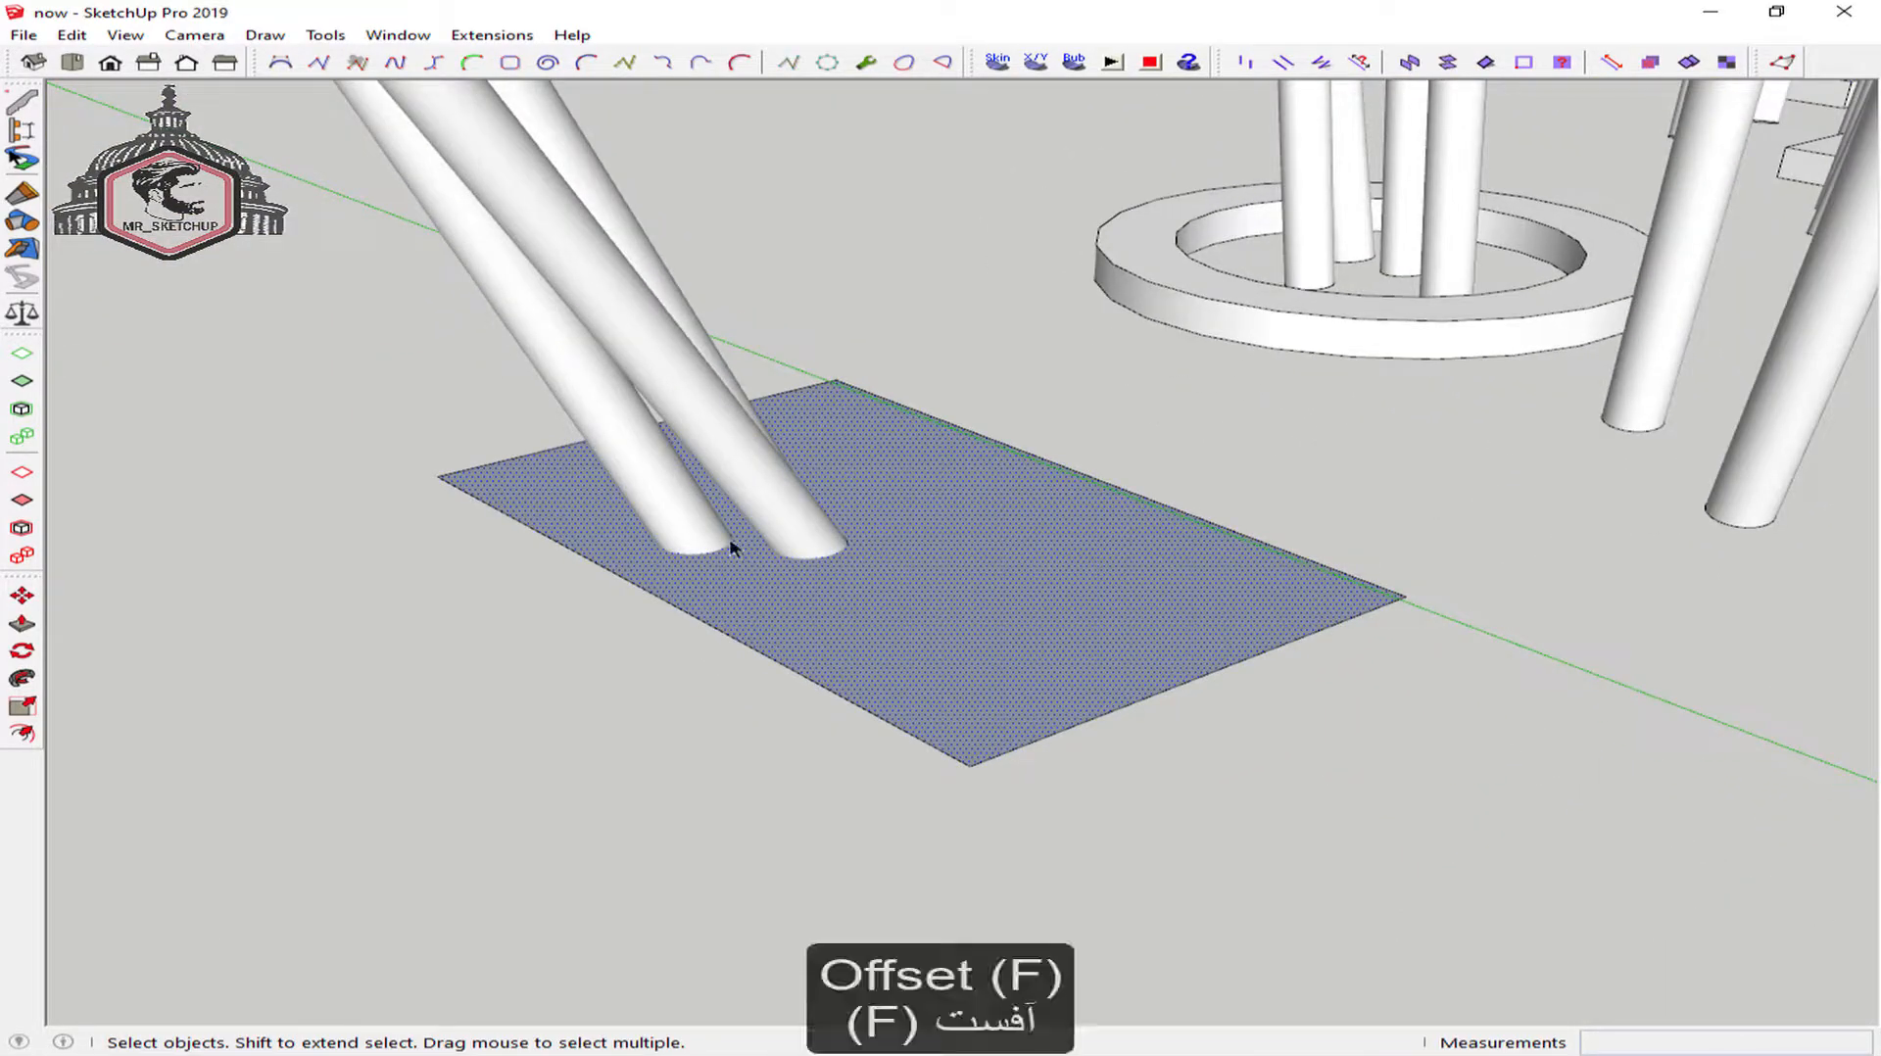
{"action": "left_click", "coordinate": [921, 504]}
{"action": "left_click", "coordinate": [1085, 502]}
Scale the inner rectangle to about 0.59 along the green axis and narrow its width, keeping it around the column feet
{"action": "key", "text": "space"}
{"action": "key", "text": "s"}
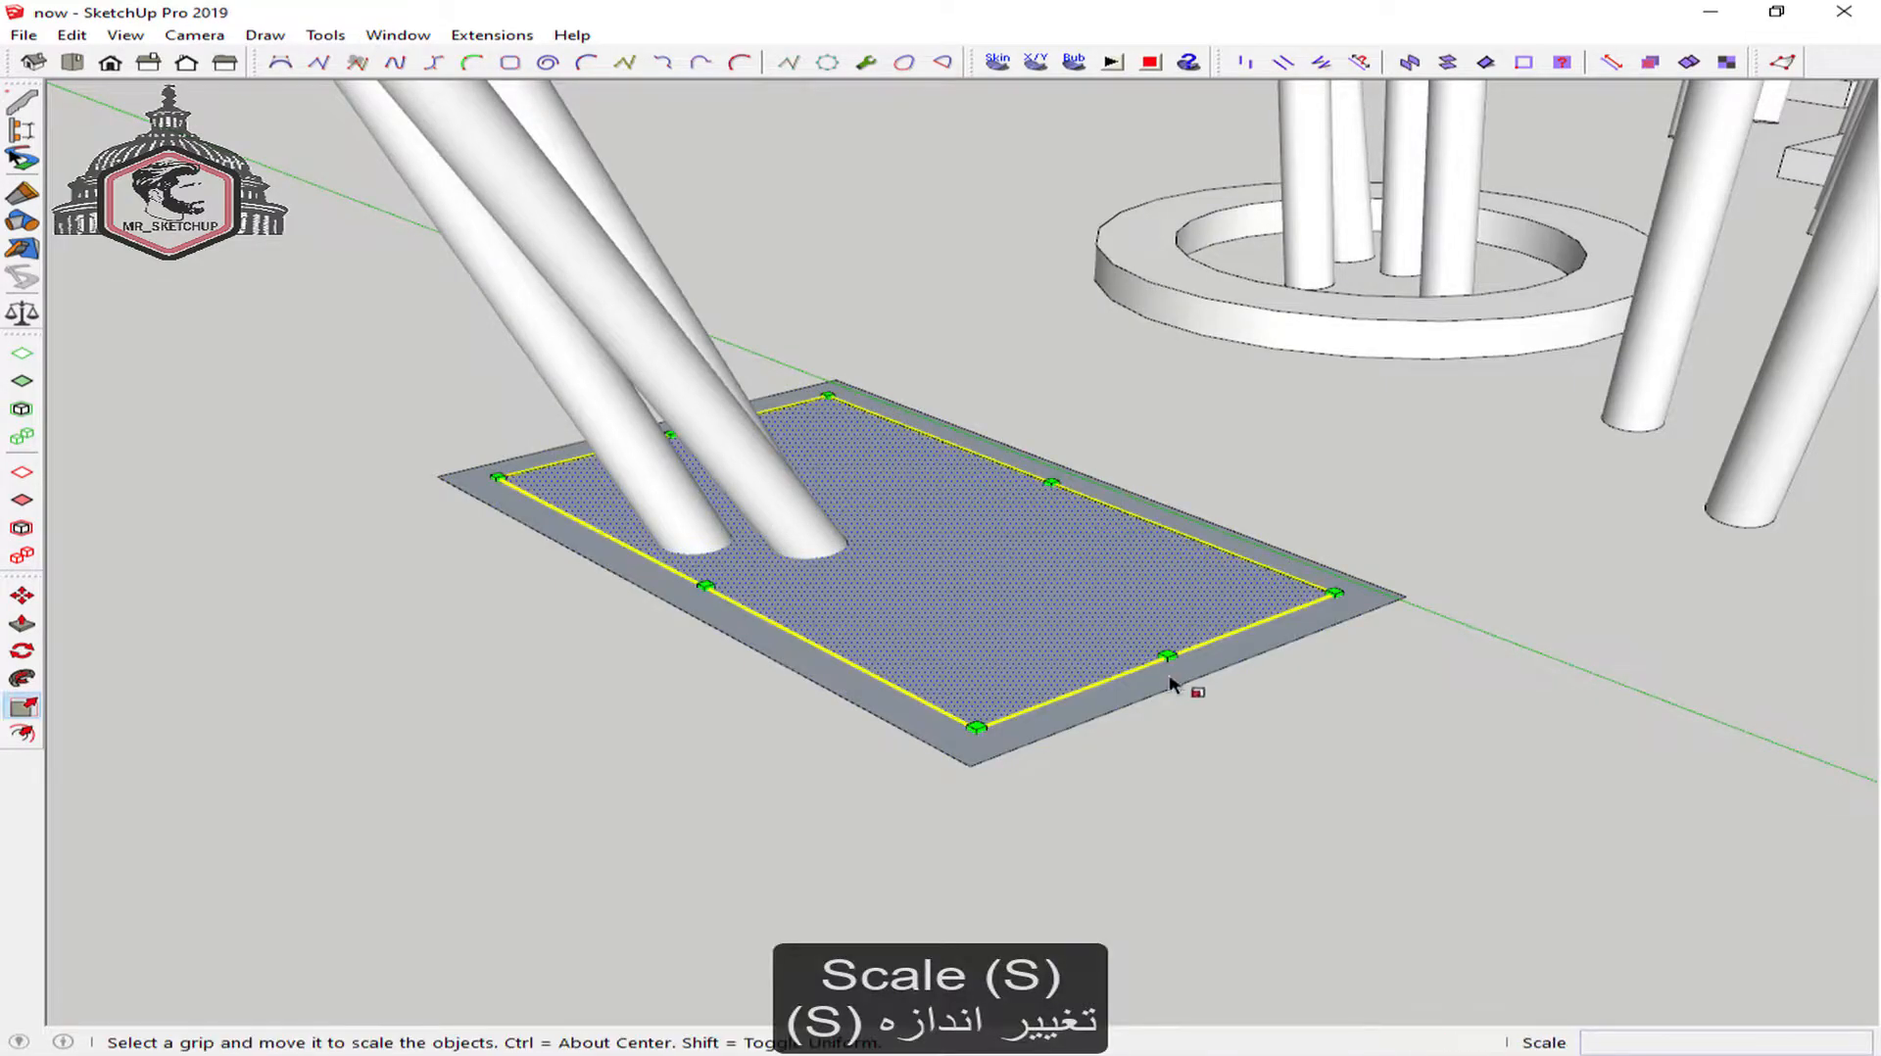
{"action": "left_click", "coordinate": [1166, 656]}
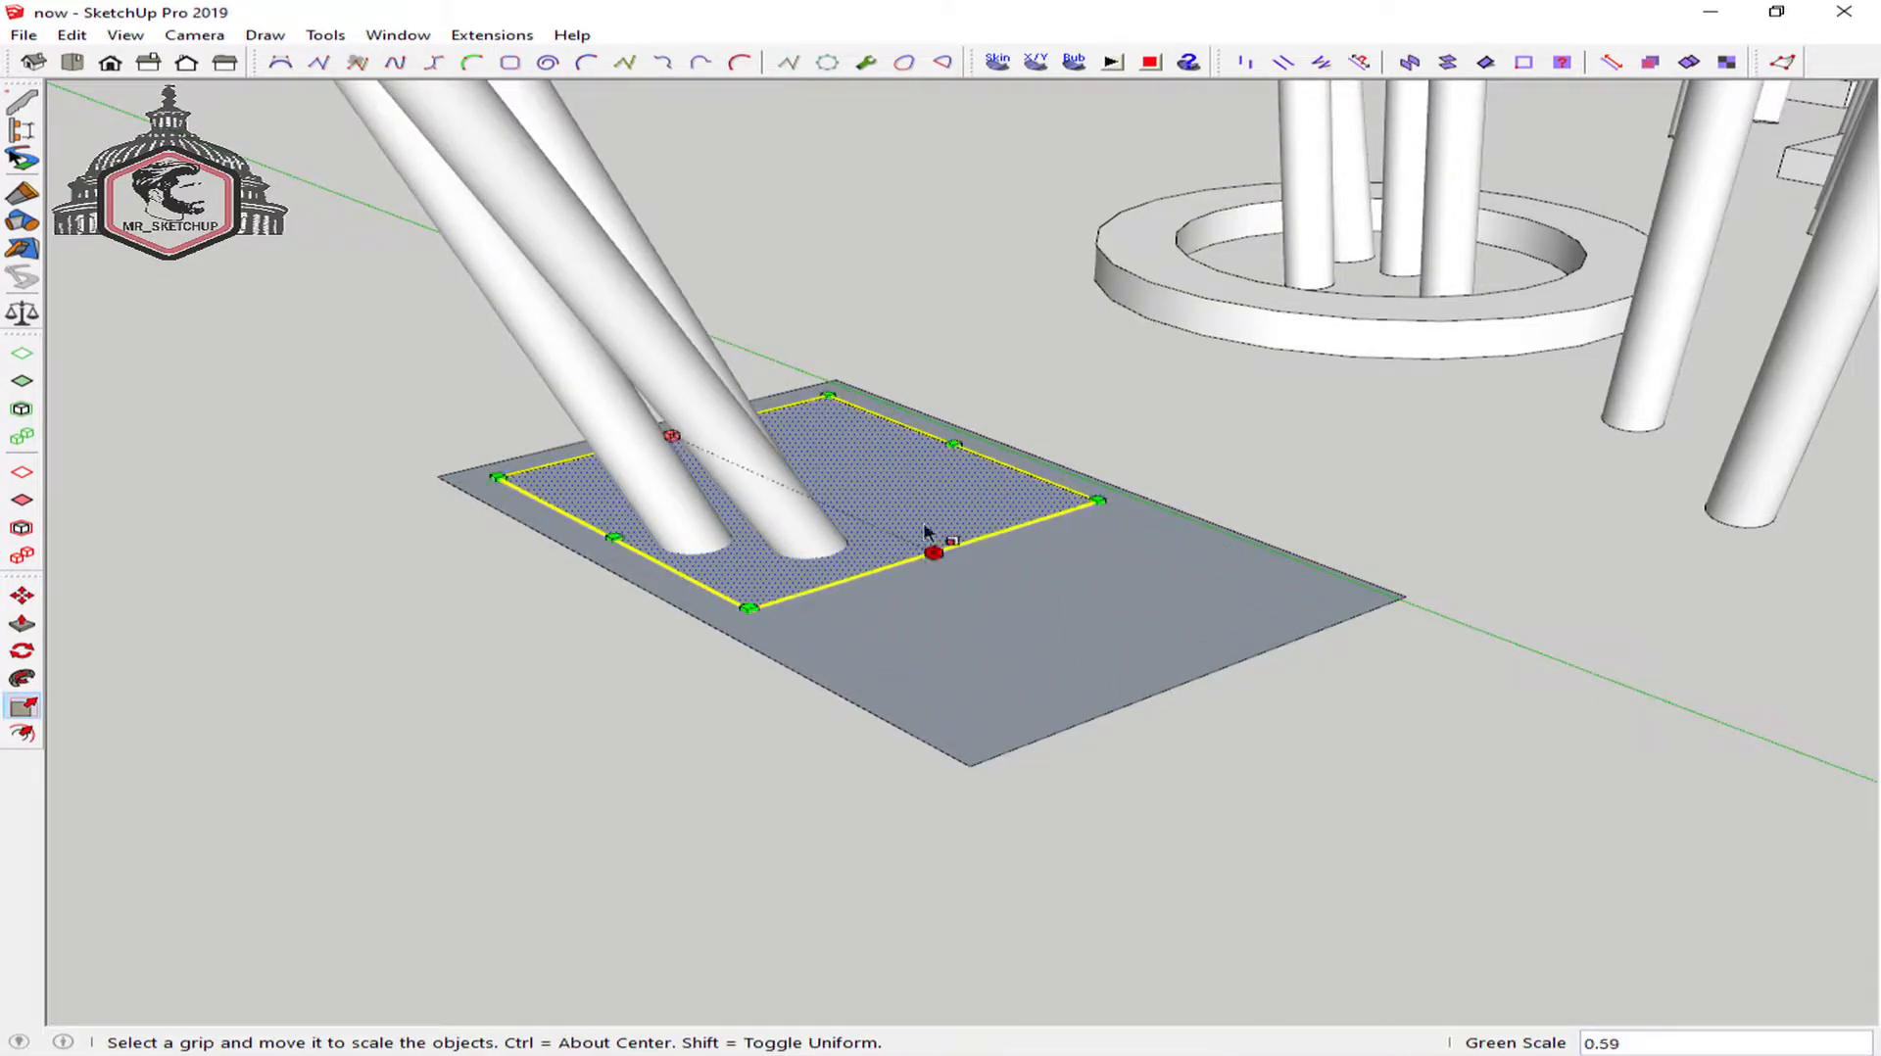
{"action": "left_click", "coordinate": [953, 446]}
Delete the inner rectangle's face to leave an opening around the three column feet
{"action": "middle_click_drag", "start_coordinate": [933, 480], "coordinate": [458, 453]}
{"action": "key", "text": "space"}
{"action": "scroll", "coordinate": [602, 443], "scroll_direction": "down", "scroll_amount": 2}
{"action": "key", "text": "Delete"}
{"action": "left_click", "coordinate": [662, 477]}
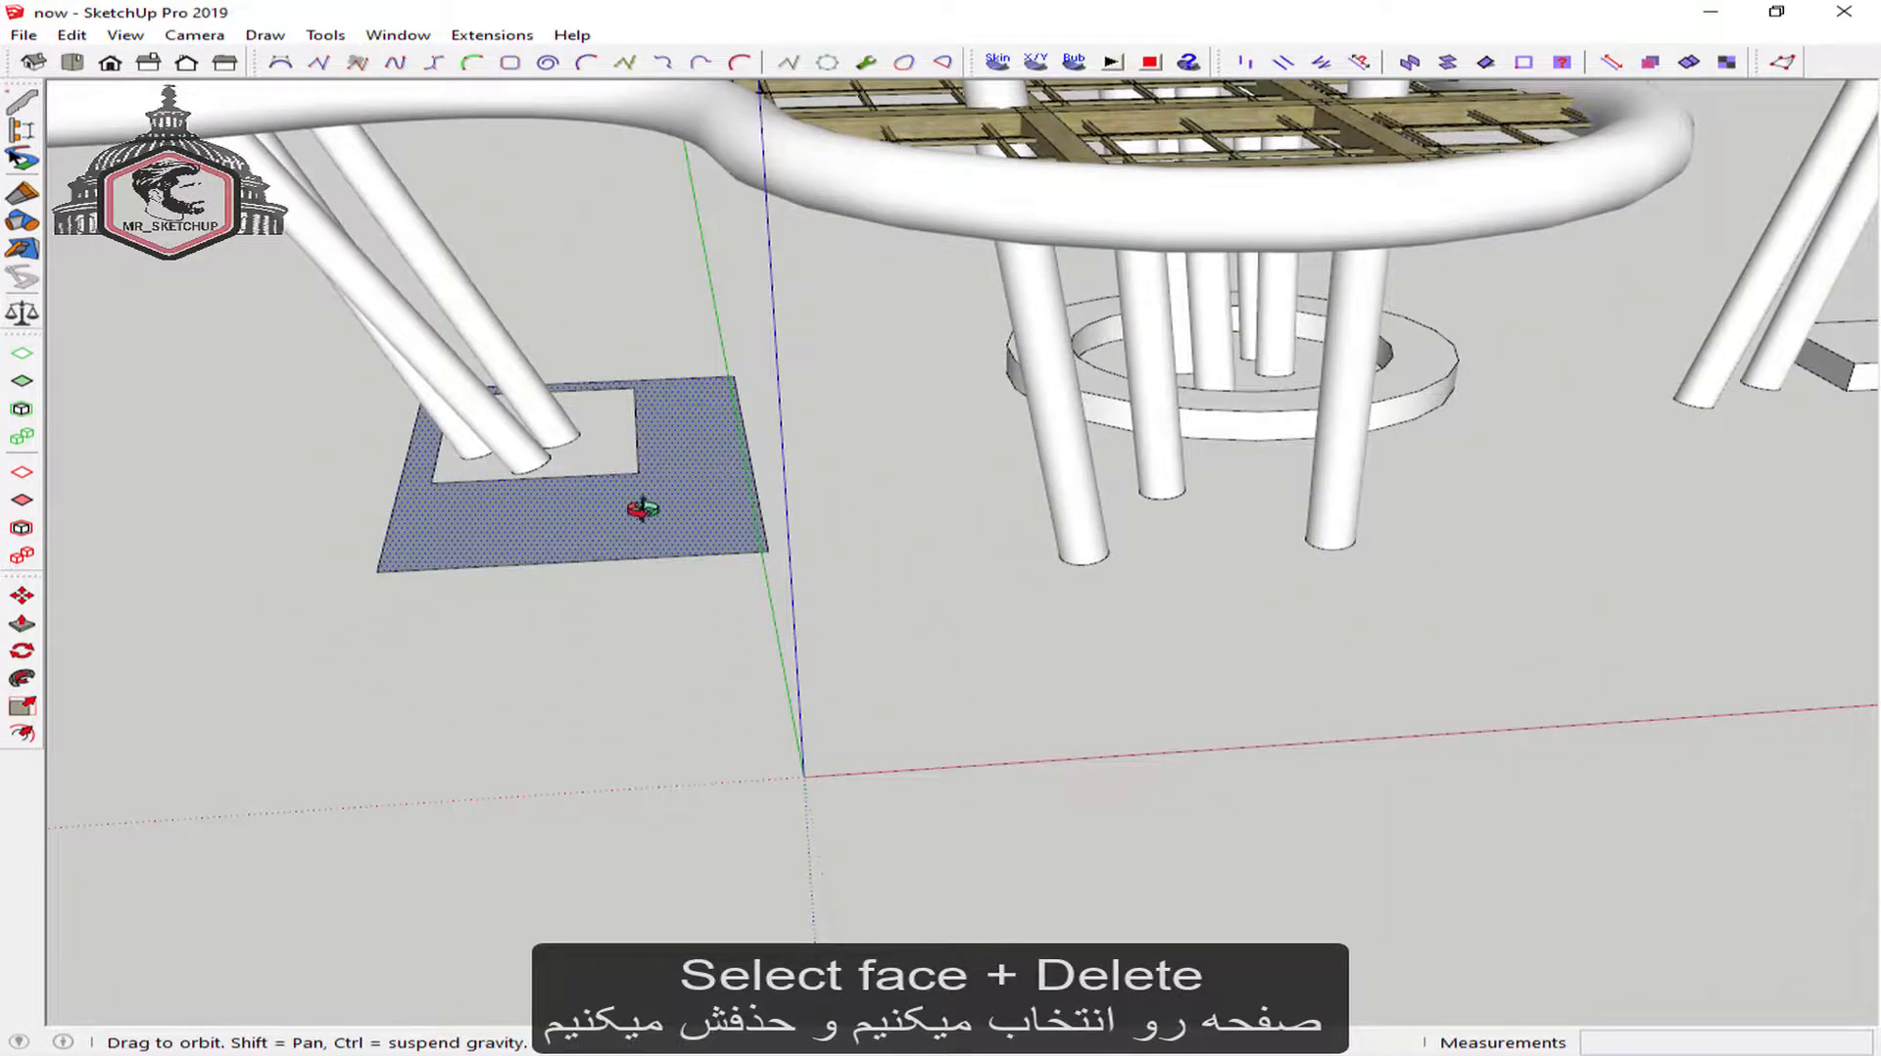
Cut a notch in the frame's front edge by drawing a 1.52 m by 2.46 m rectangle centred on its midpoint and deleting it
{"action": "scroll", "coordinate": [643, 508], "scroll_direction": "up", "scroll_amount": 2}
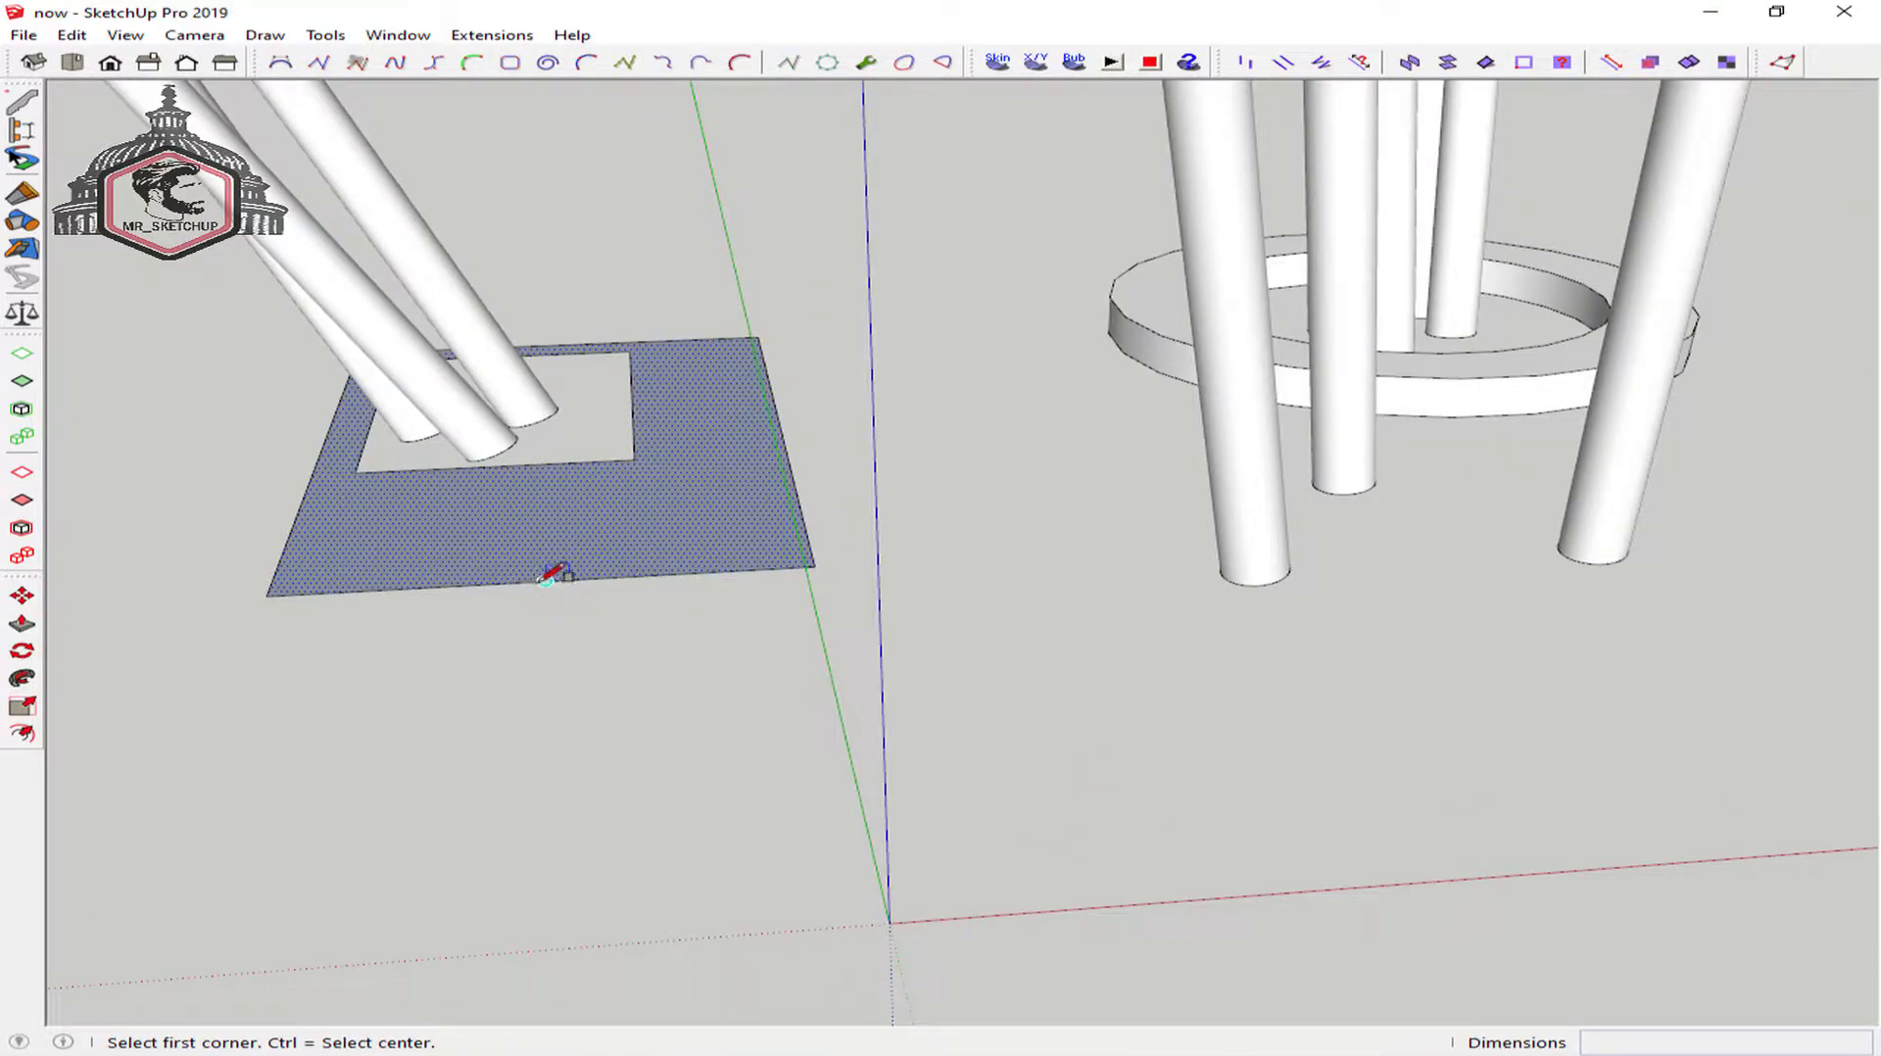
{"action": "left_click", "coordinate": [546, 579]}
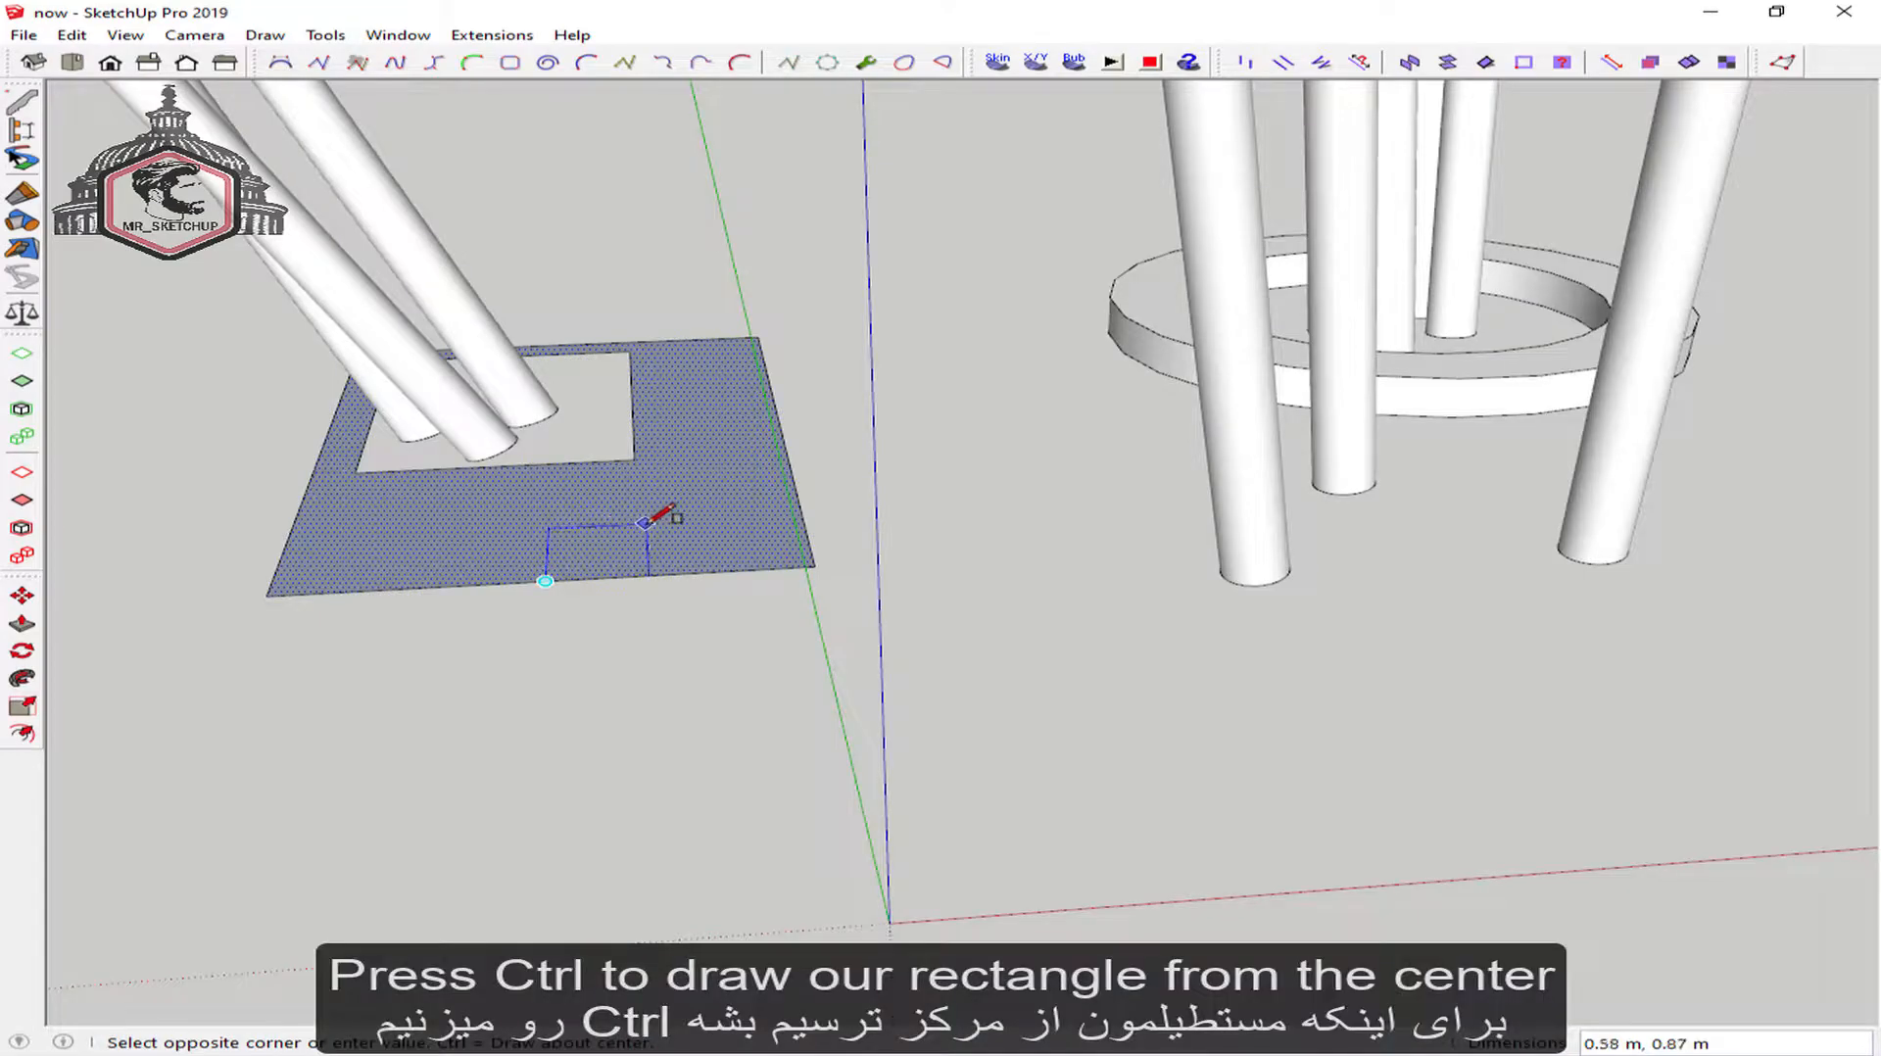
{"action": "left_click", "coordinate": [691, 497]}
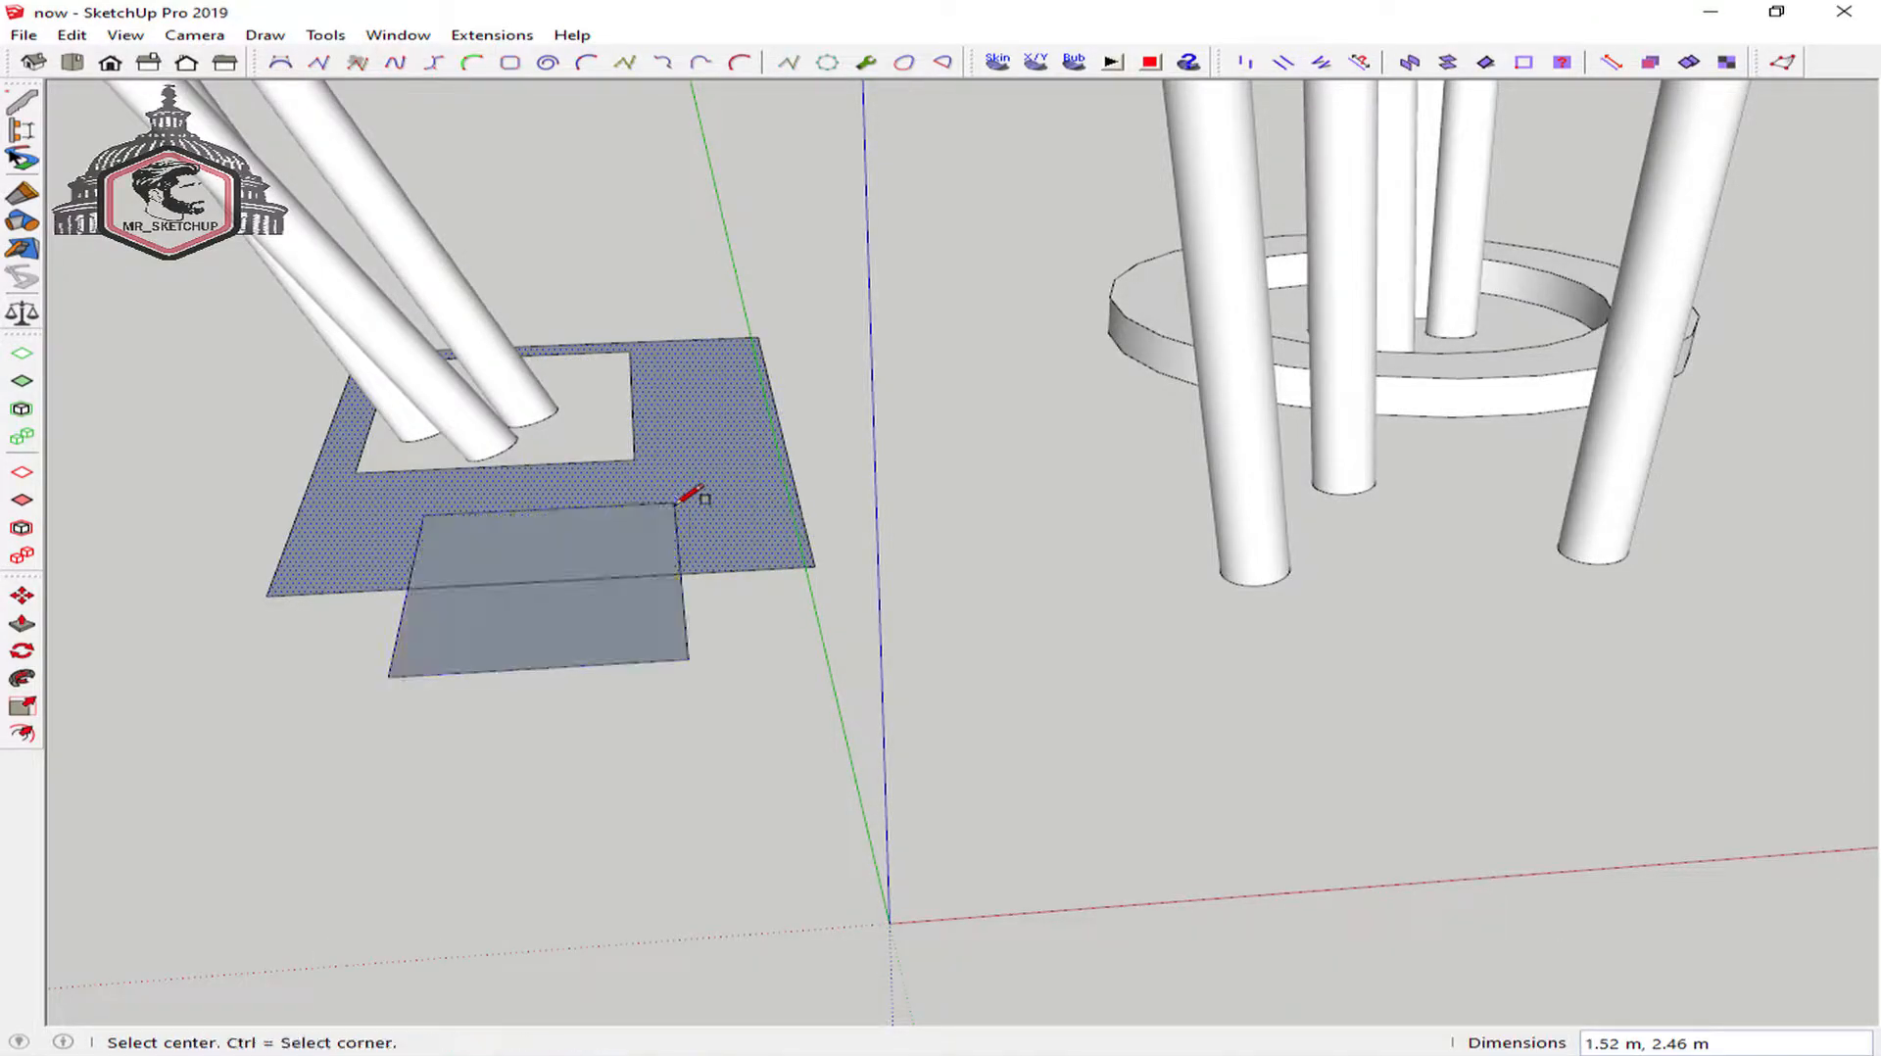
{"action": "key", "text": "space"}
{"action": "left_click", "coordinate": [614, 570]}
{"action": "key", "text": "Delete"}
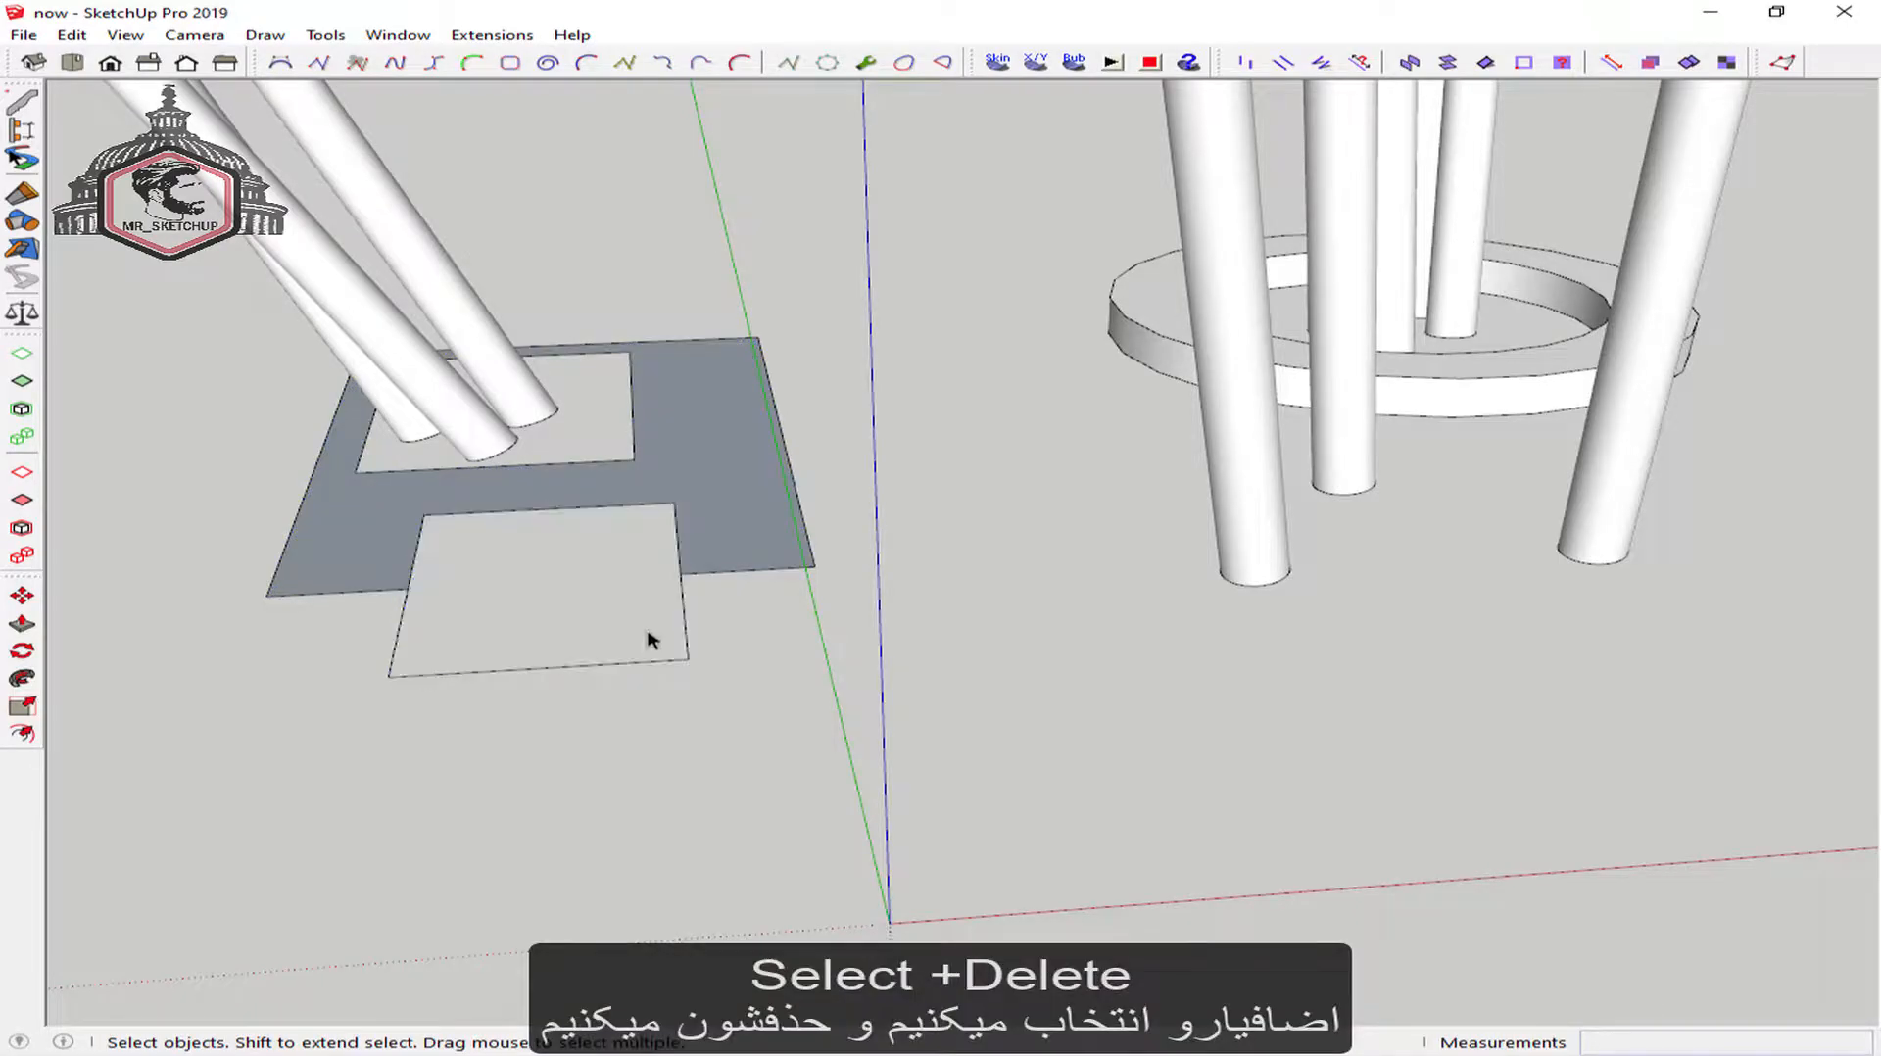
{"action": "left_click", "coordinate": [746, 526]}
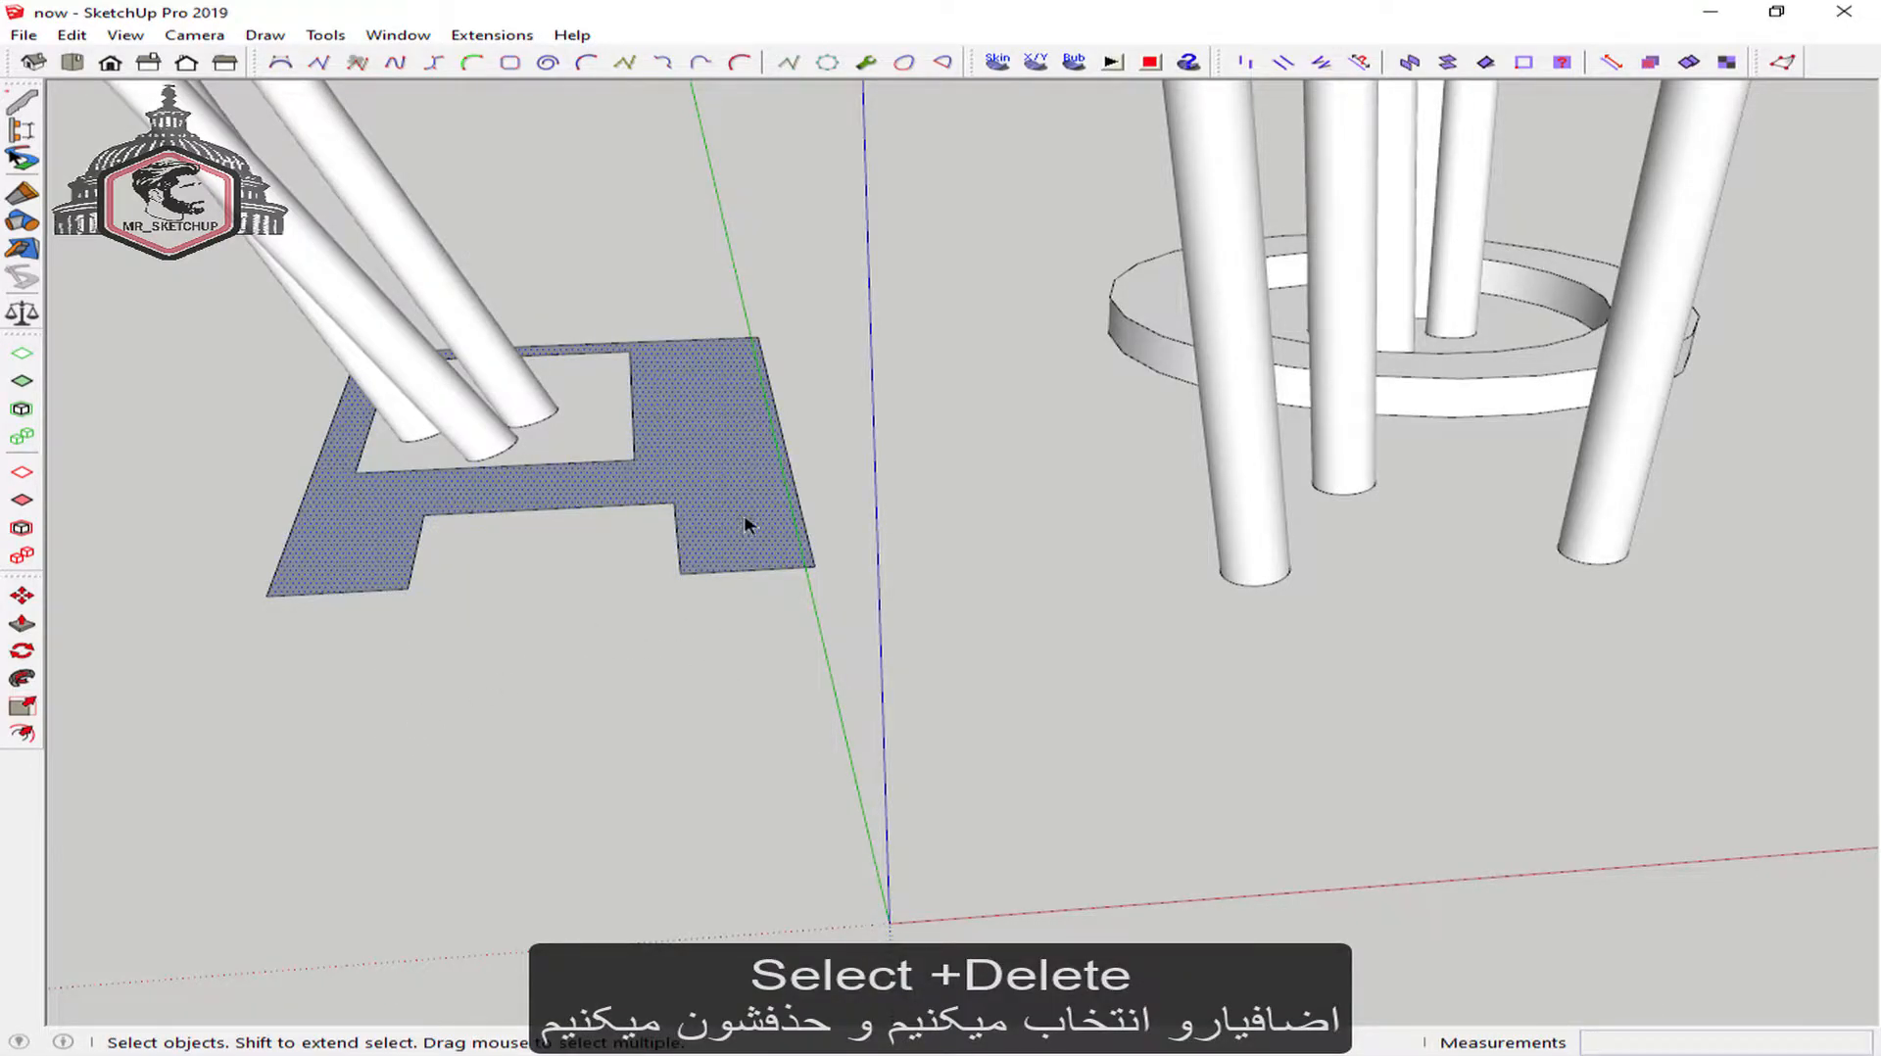
Draw a small rectangle inward from the frame's edge along the green axis and delete it to cut a second notch
{"action": "left_click", "coordinate": [764, 361]}
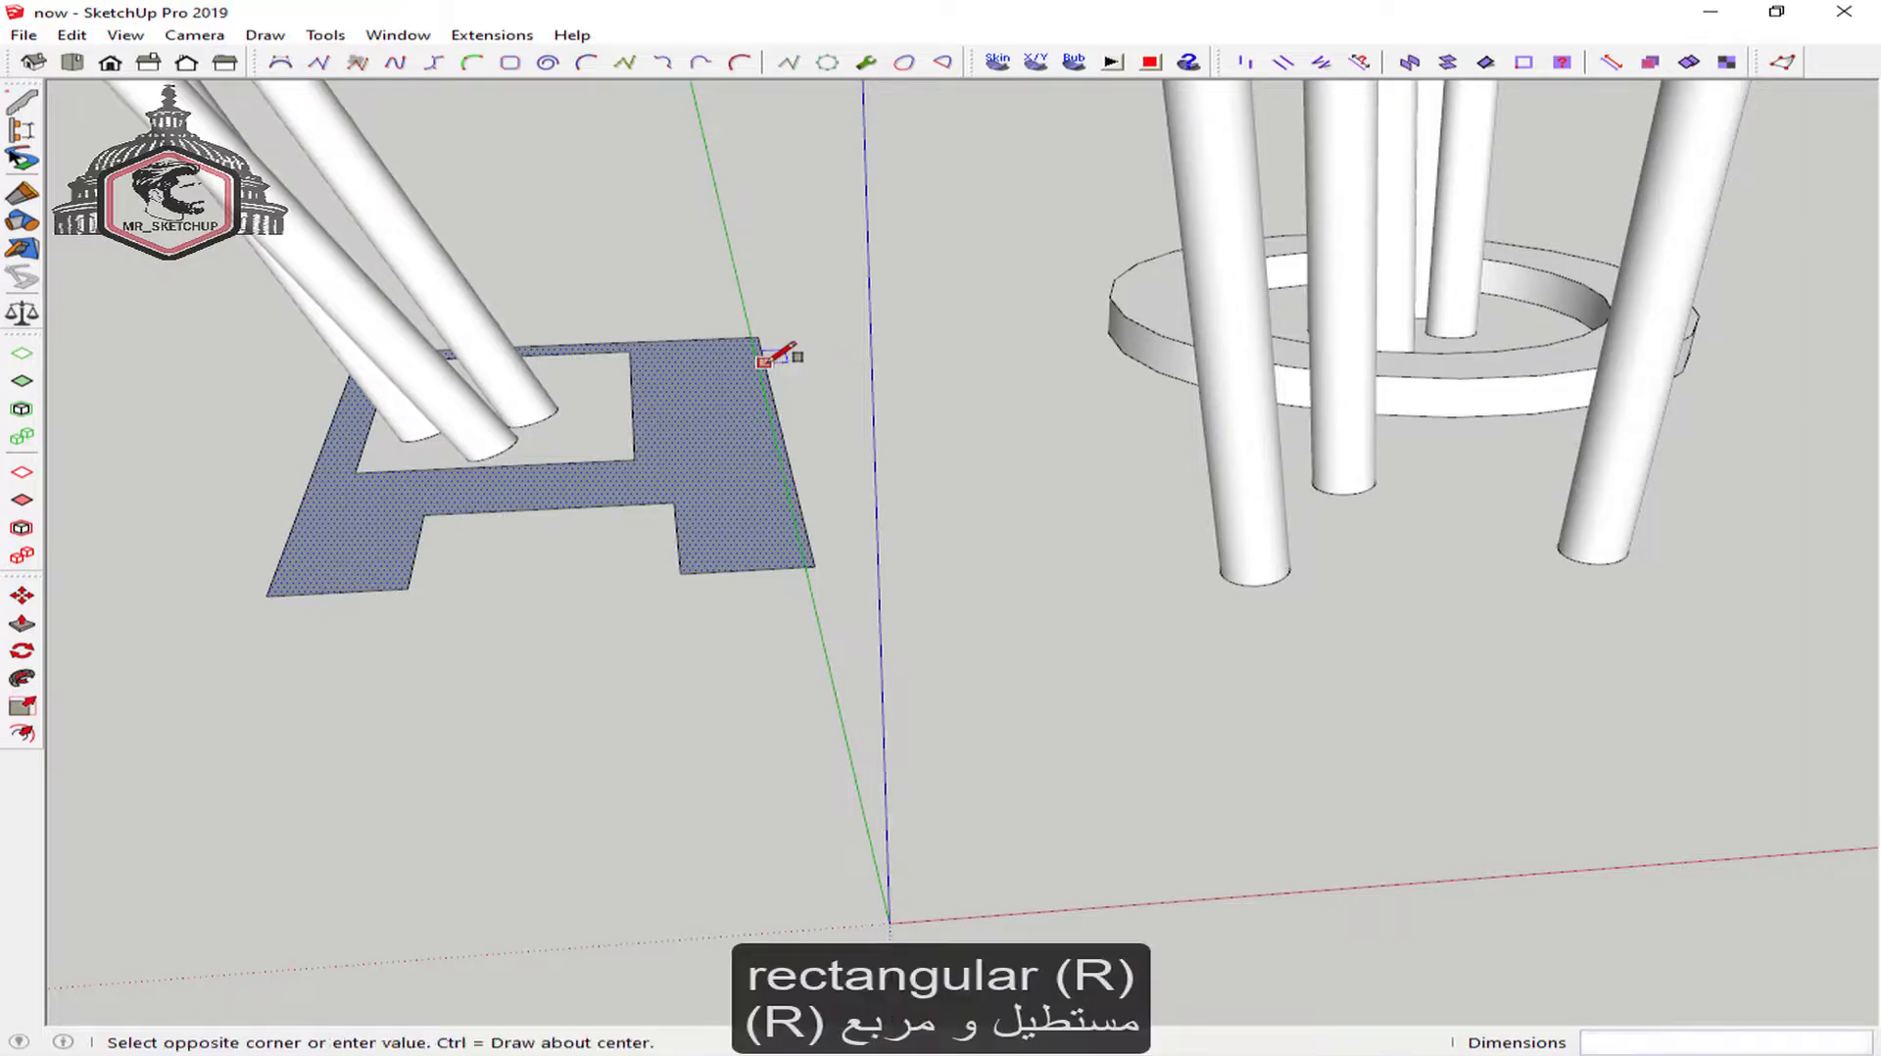
{"action": "left_click", "coordinate": [694, 449]}
{"action": "key", "text": "space"}
{"action": "left_click", "coordinate": [755, 406]}
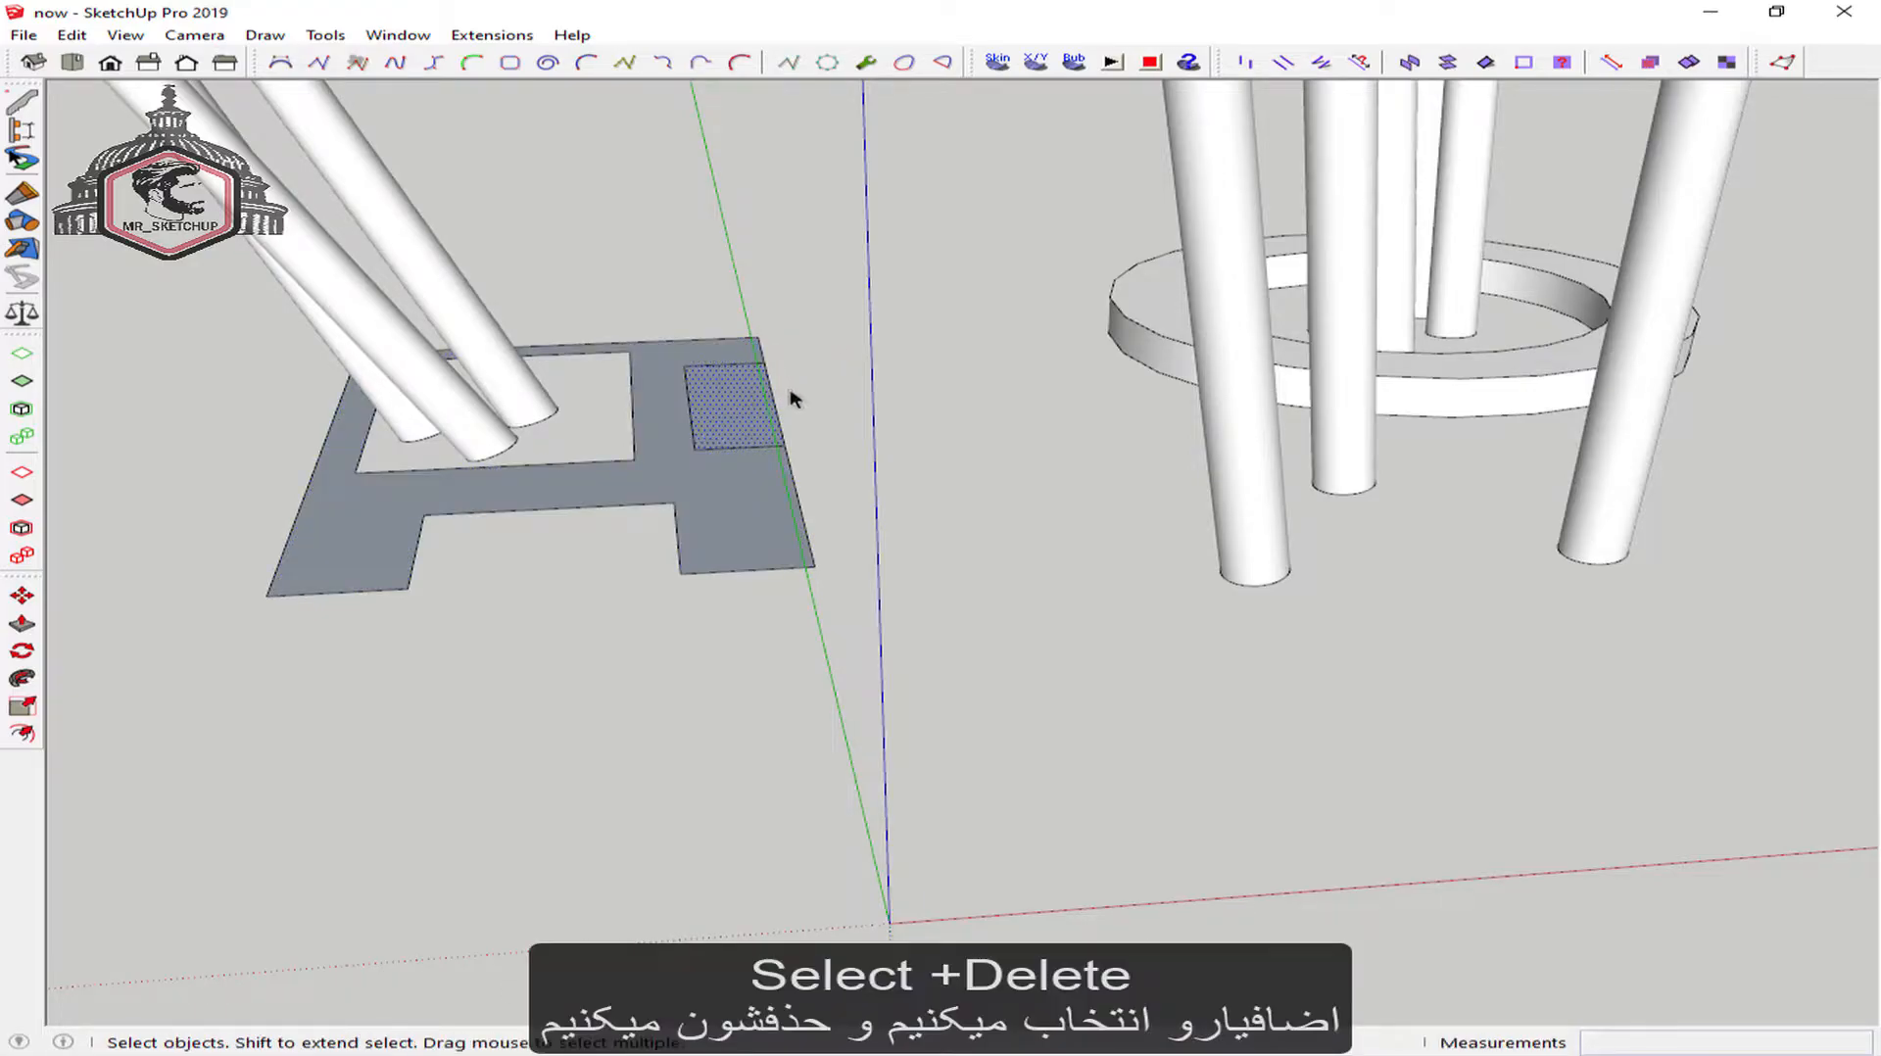
{"action": "left_click", "coordinate": [669, 469]}
Push/Pull the notched frame up 0.40 m to match the height of the circular ring
{"action": "key", "text": "p"}
{"action": "left_click", "coordinate": [743, 477]}
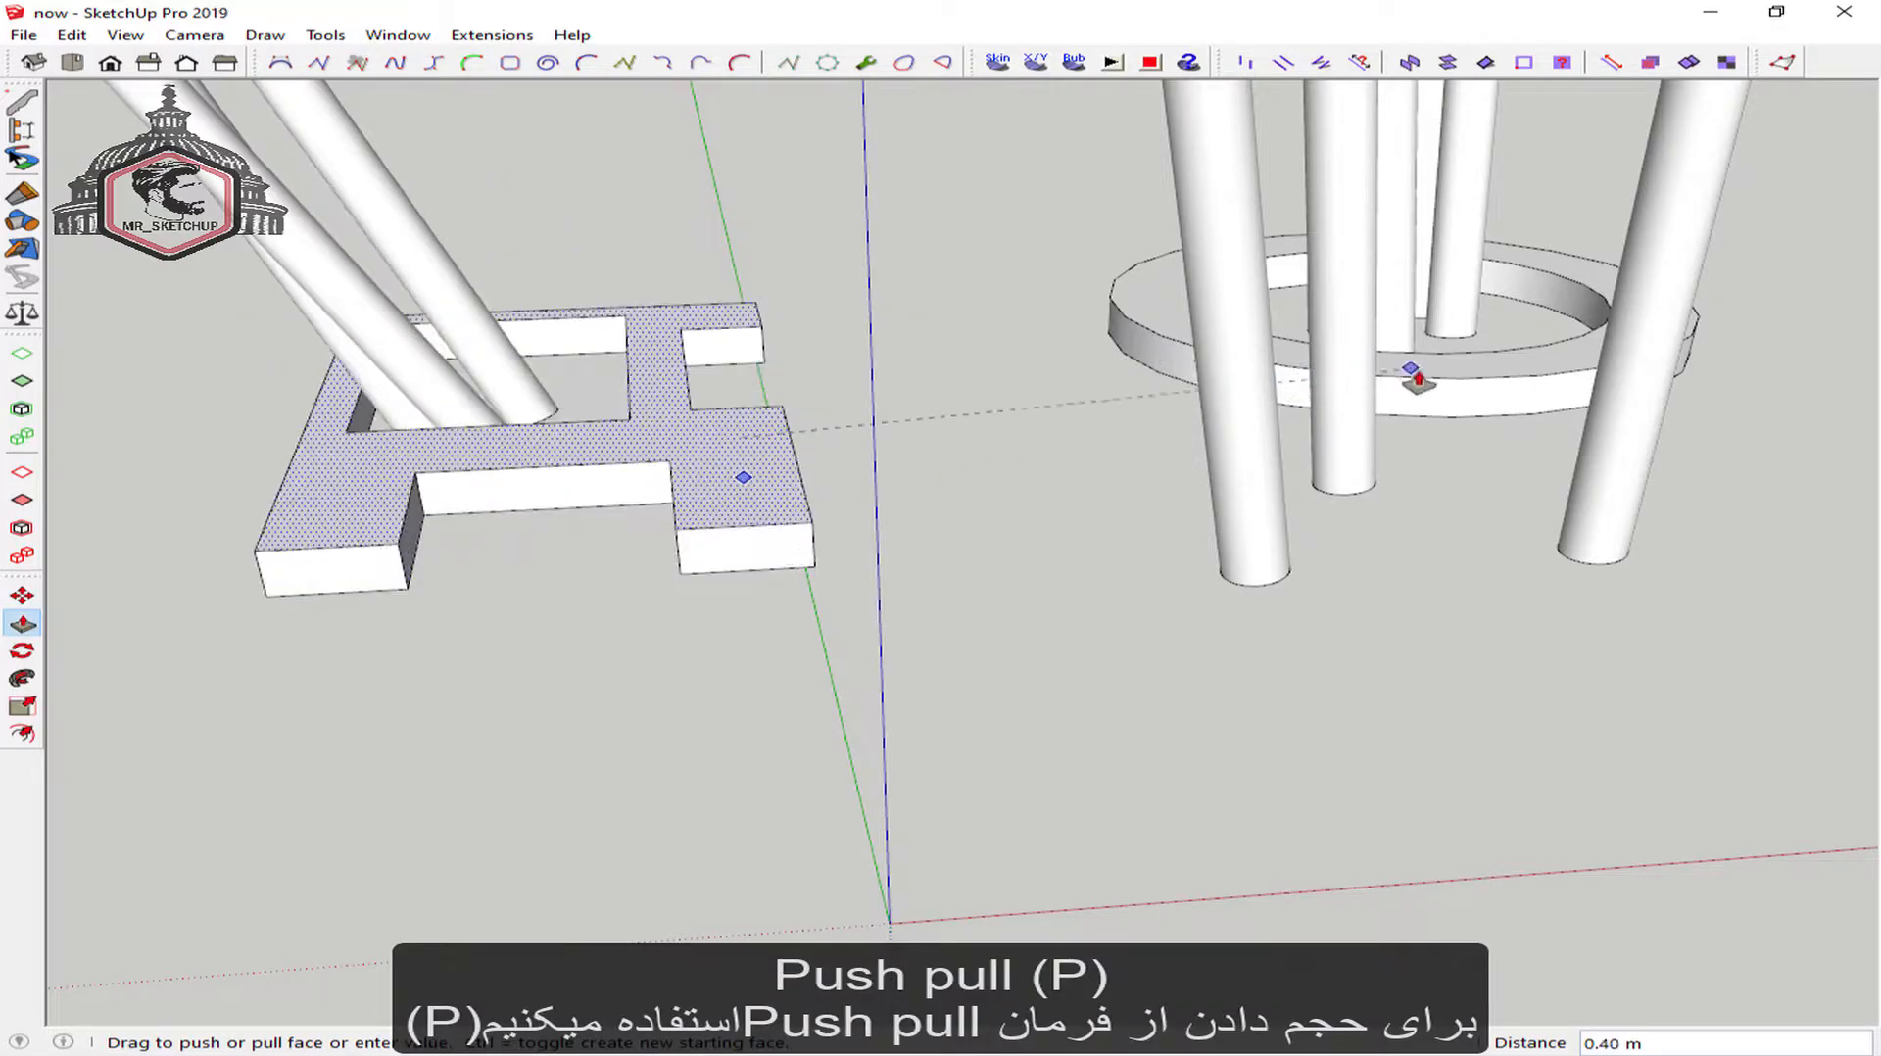
{"action": "key", "text": "space"}
Select the notched frame, circular ring, square blocks and large slab, and make them one group
{"action": "scroll", "coordinate": [1443, 392], "scroll_direction": "down", "scroll_amount": 5}
{"action": "middle_click_drag", "start_coordinate": [1225, 460], "coordinate": [887, 459]}
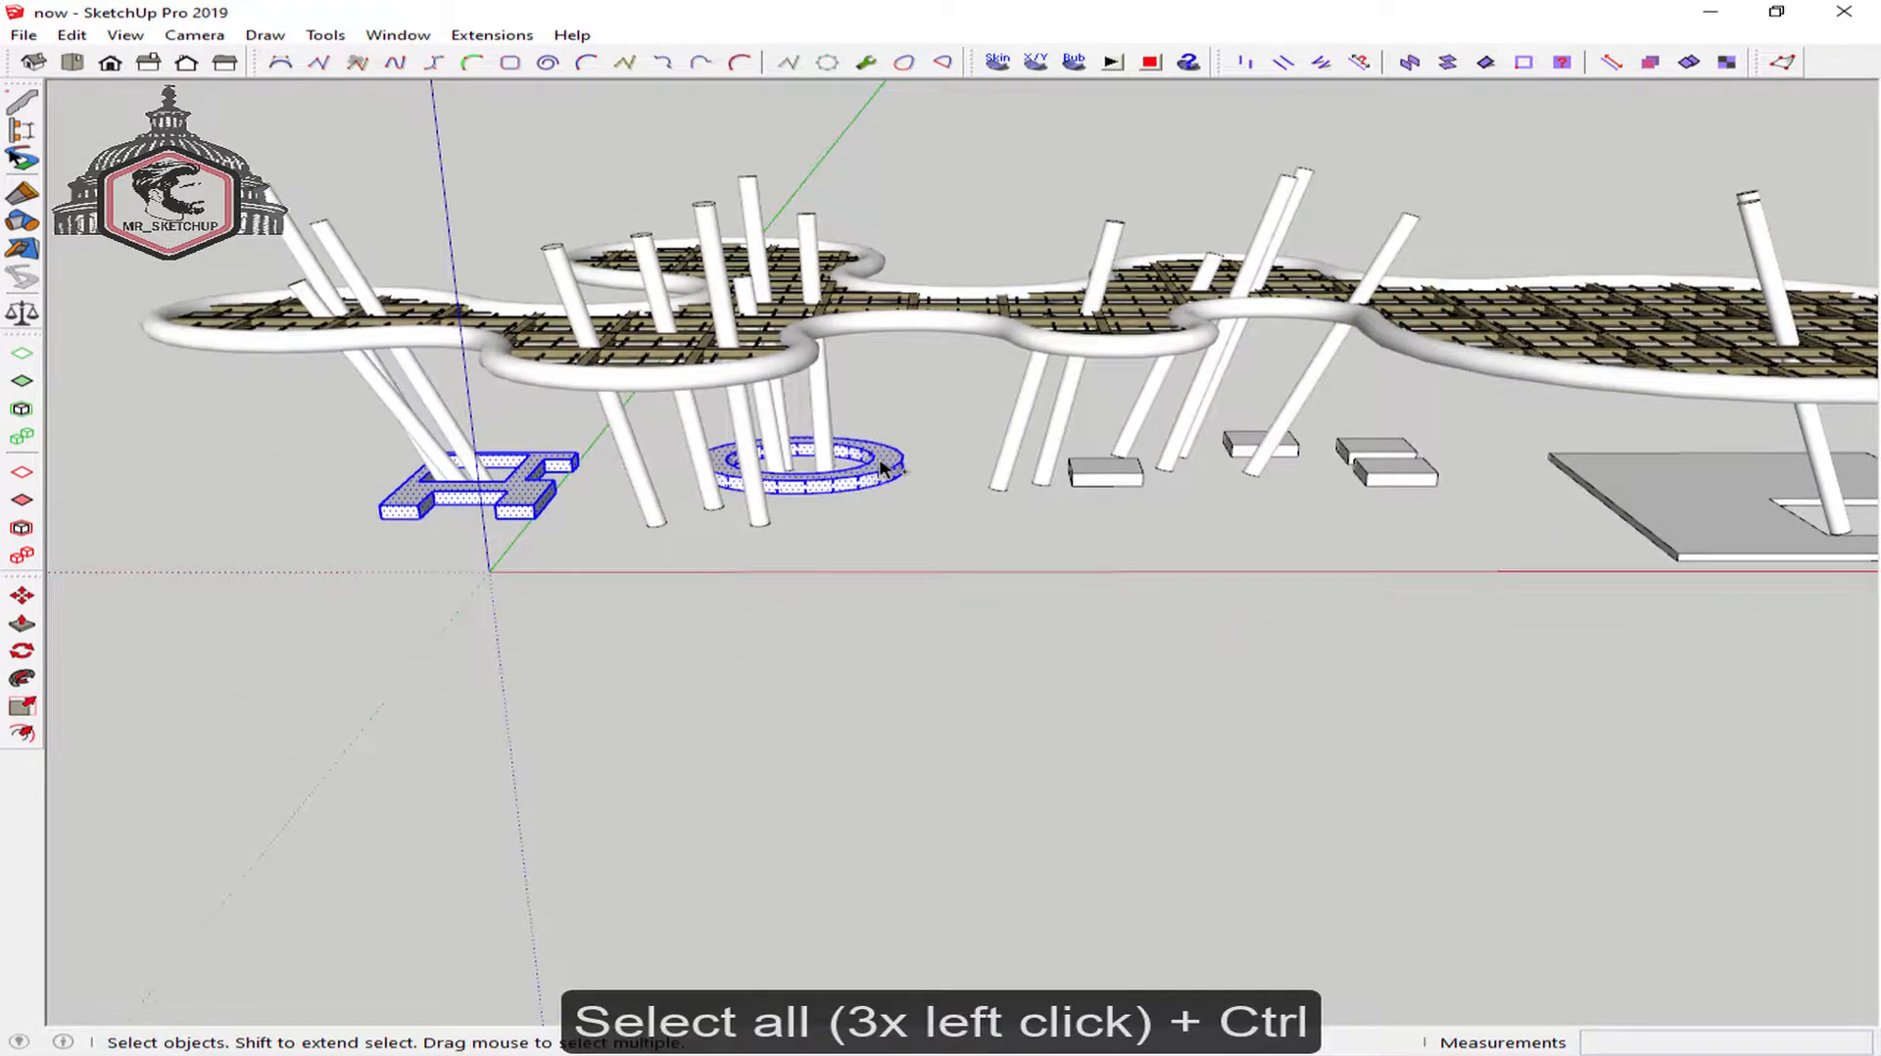
{"action": "triple_click", "coordinate": [1115, 487], "text": "ctrl"}
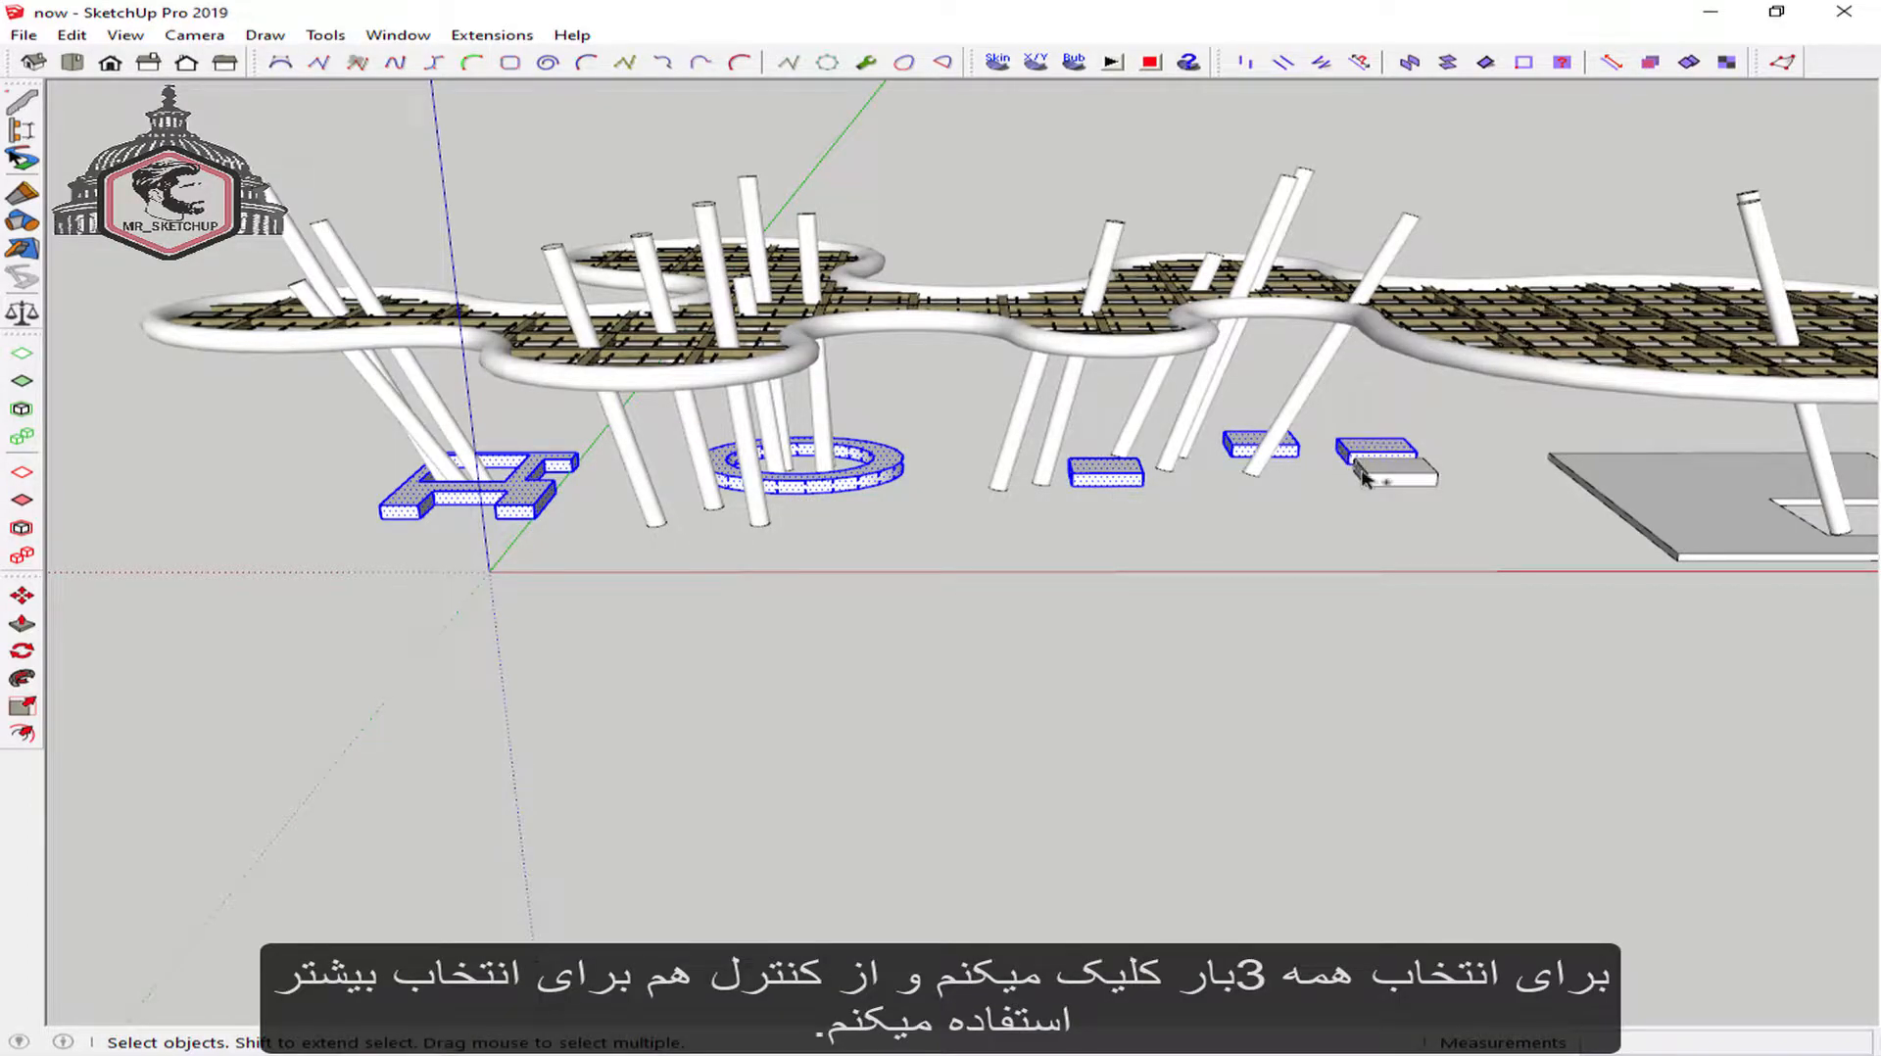
{"action": "triple_click", "coordinate": [1677, 490], "text": "ctrl"}
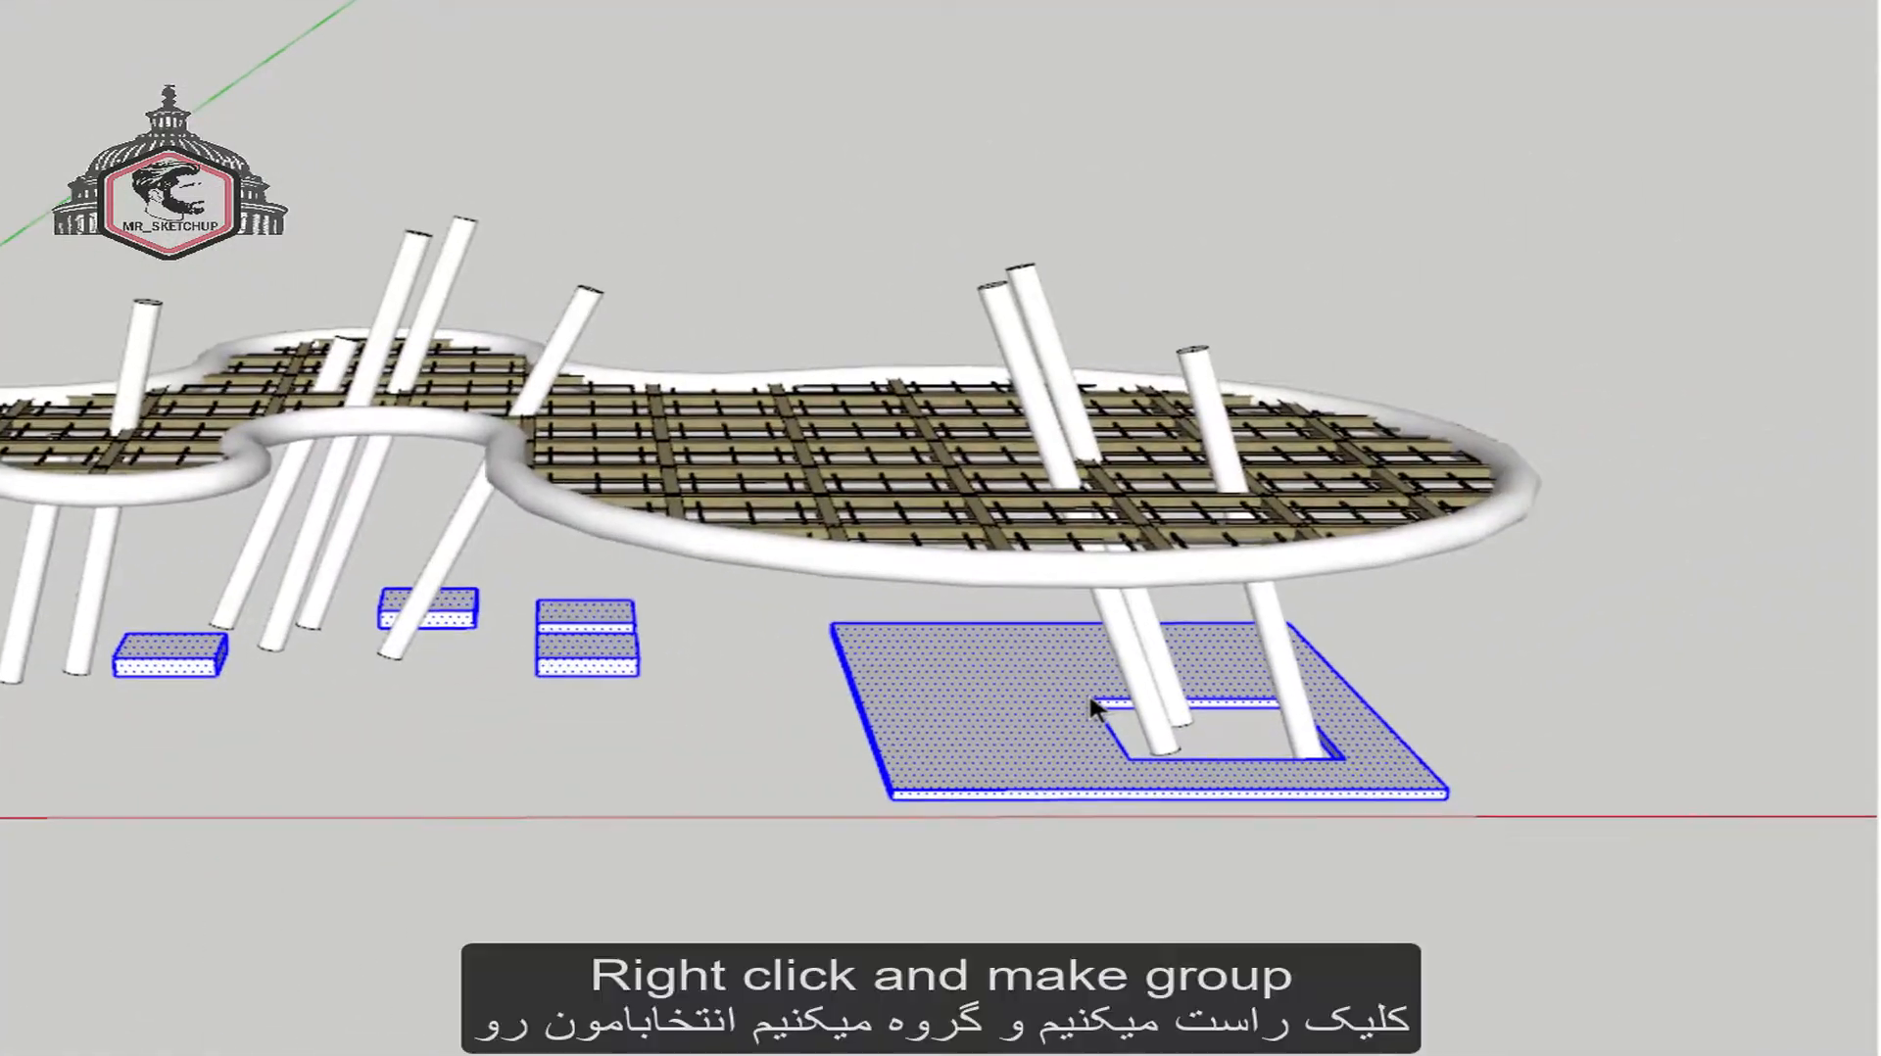
{"action": "right_click", "coordinate": [1093, 708]}
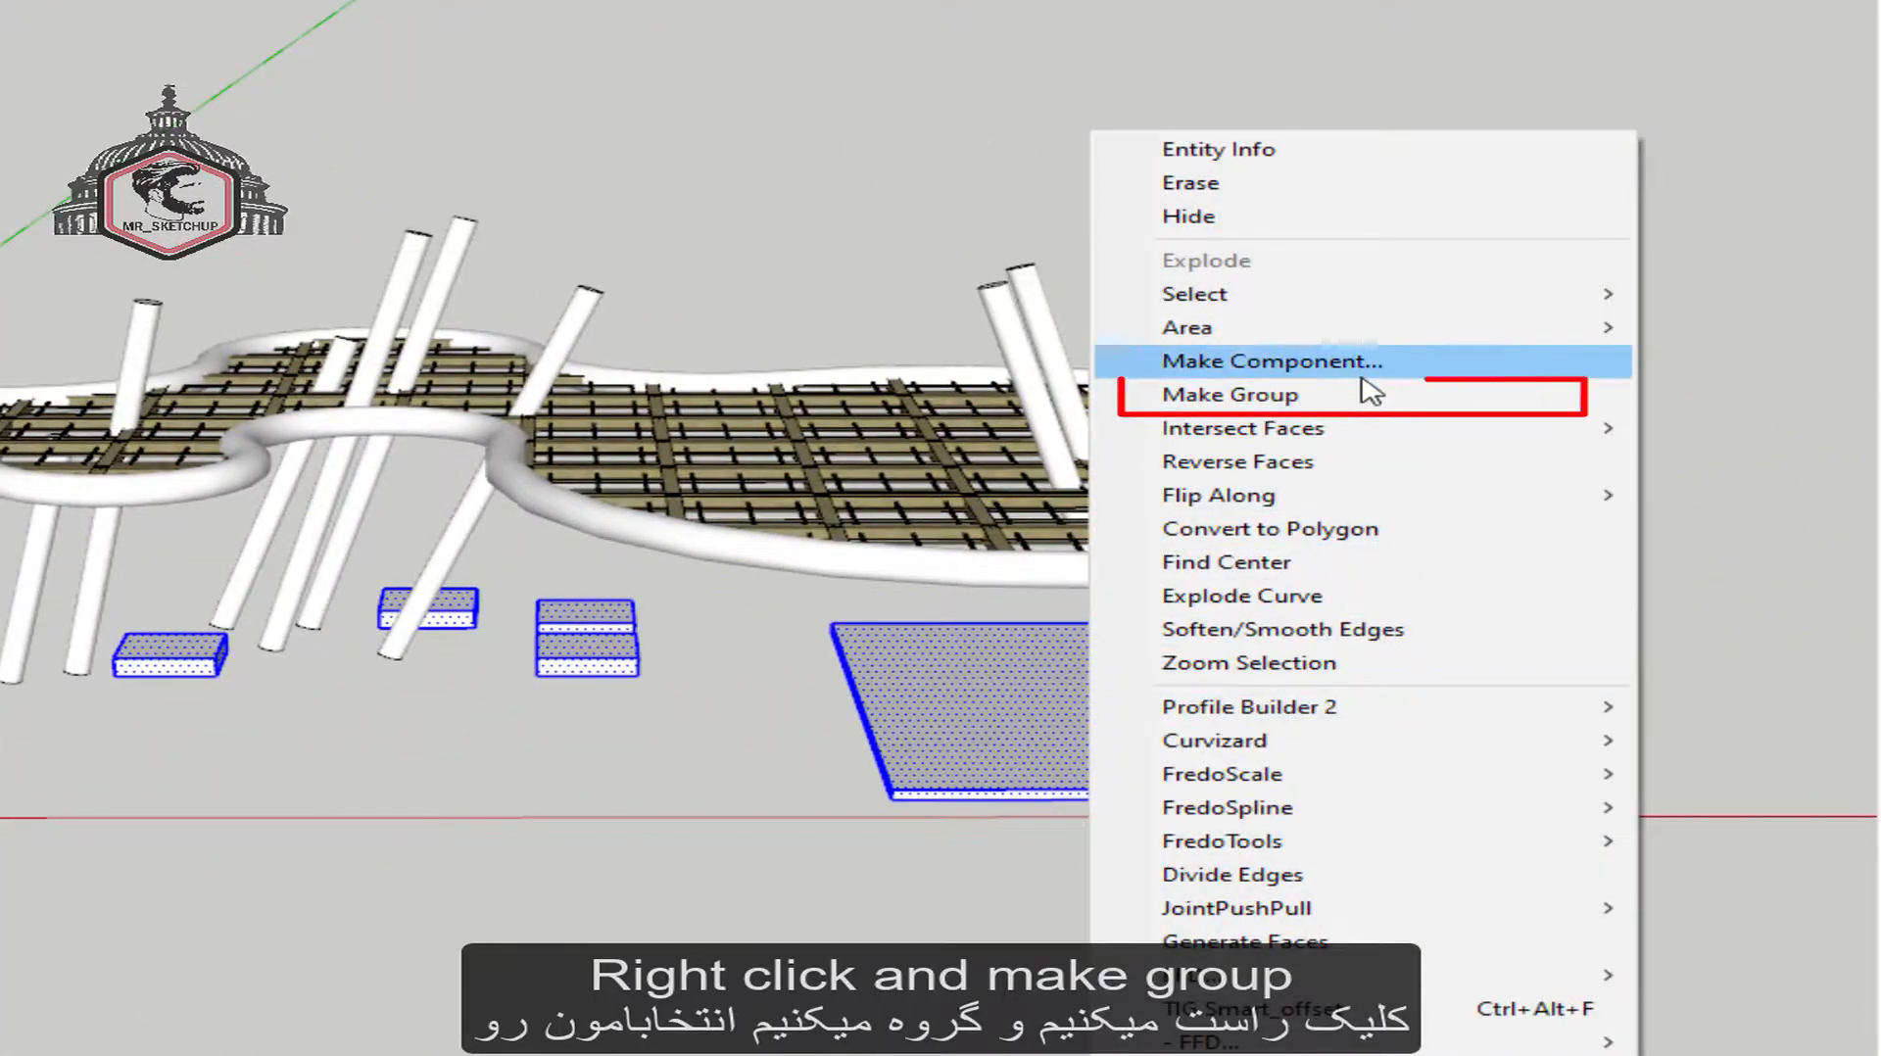
{"action": "left_click", "coordinate": [1254, 396]}
{"action": "scroll", "coordinate": [735, 561], "scroll_direction": "up", "scroll_amount": 3}
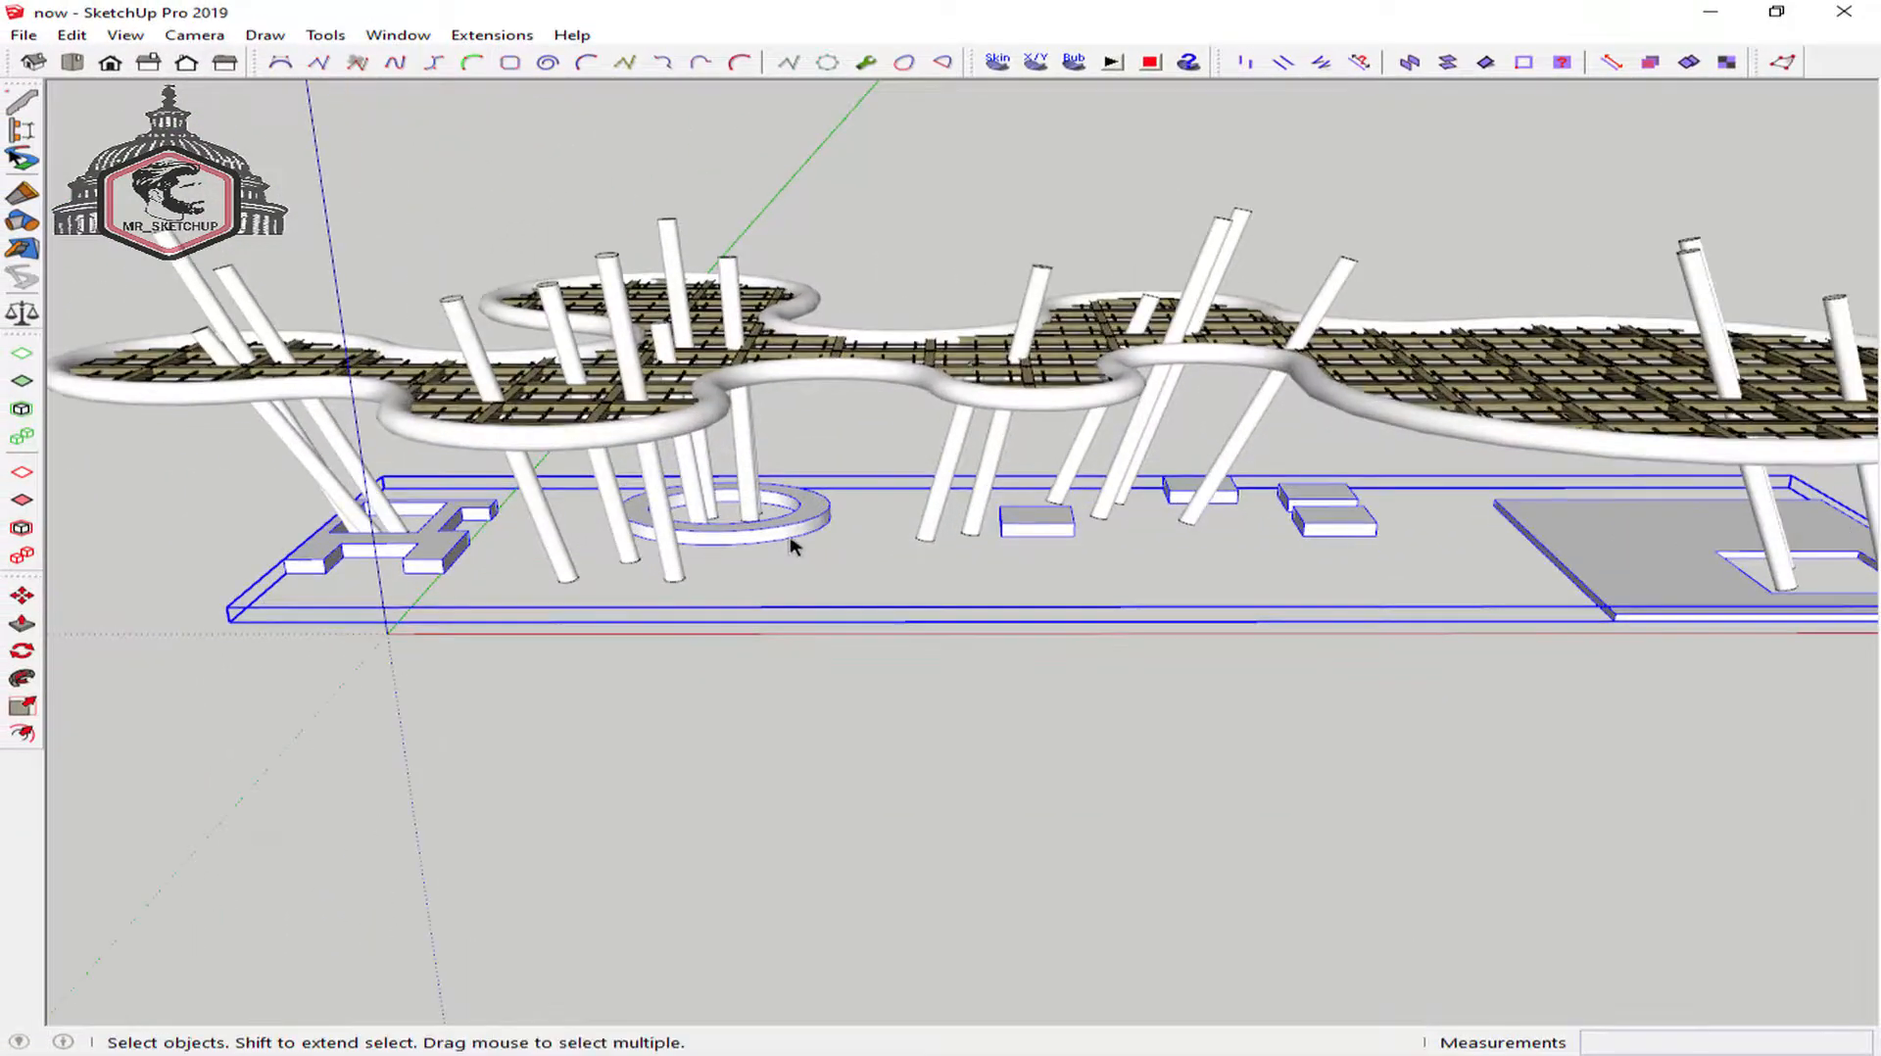
Select all the slanted columns from the front view, without the roof or bases, and make them one group
{"action": "left_click", "coordinate": [101, 54]}
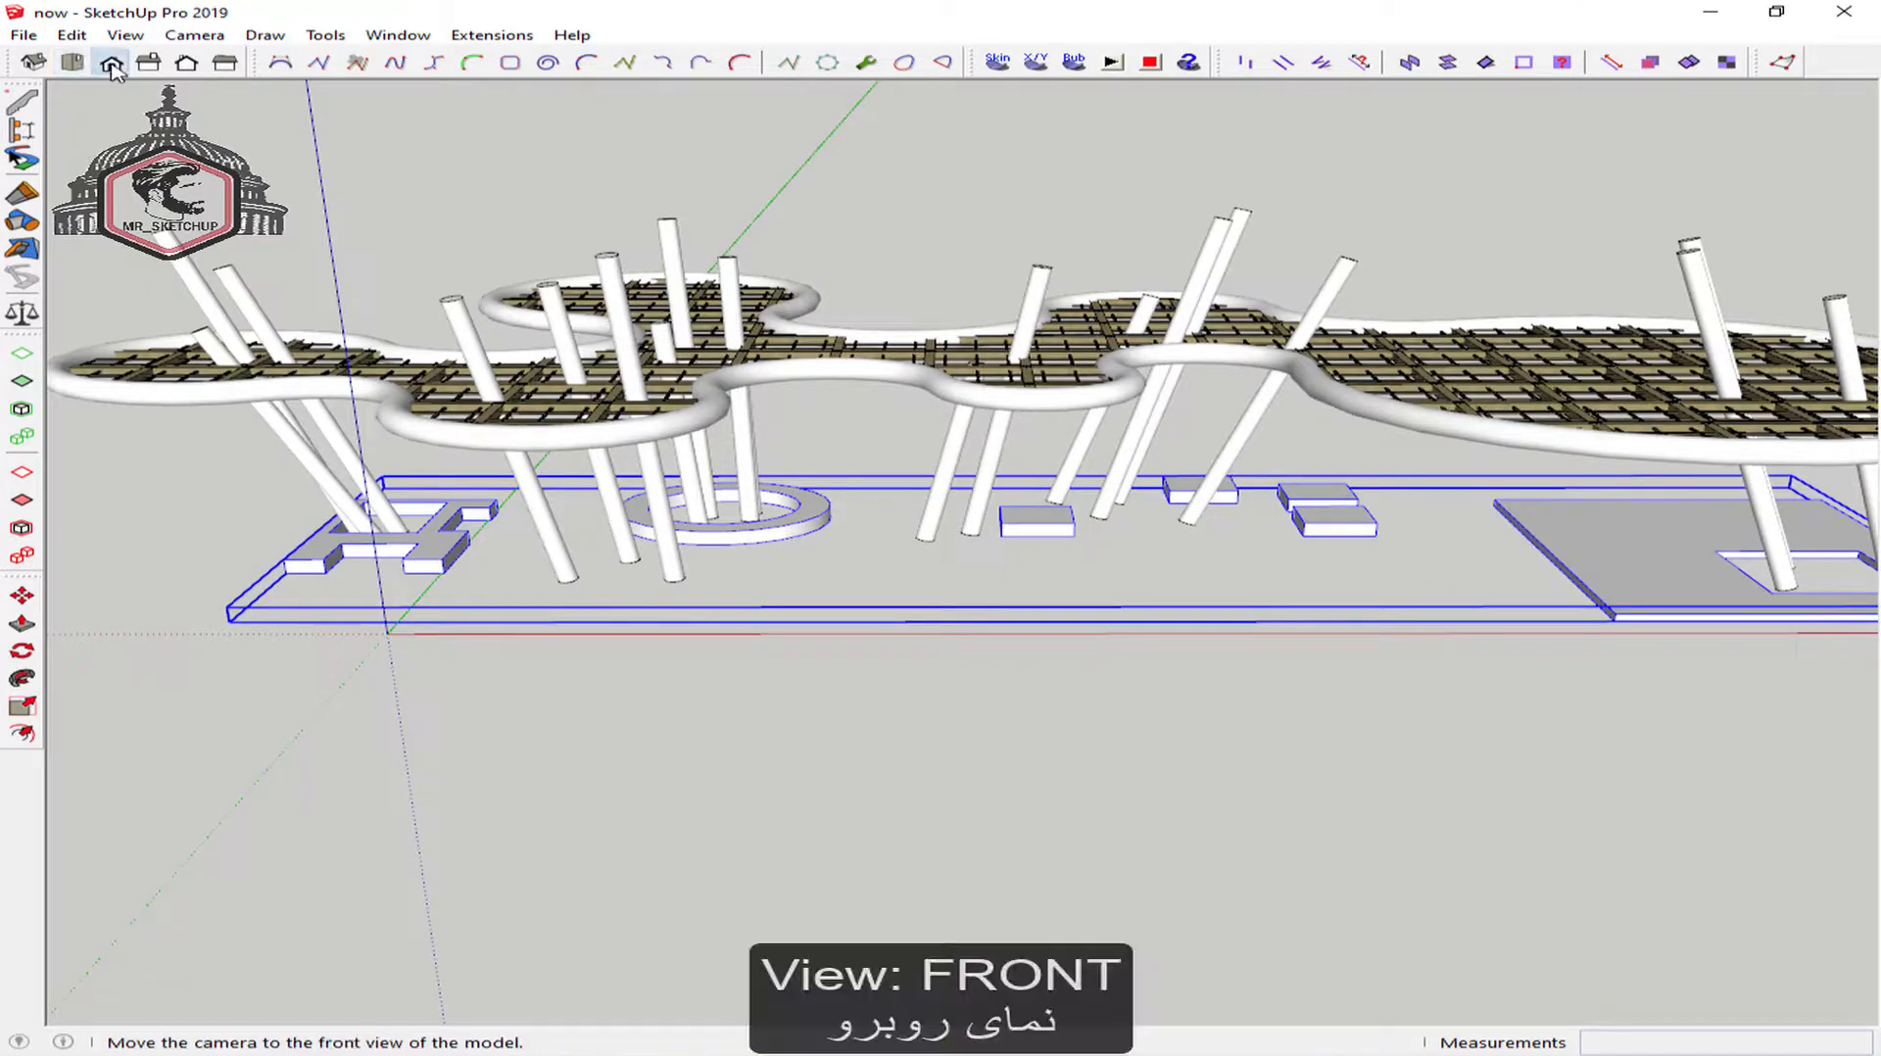
{"action": "left_click_drag", "start_coordinate": [1675, 539], "coordinate": [532, 593]}
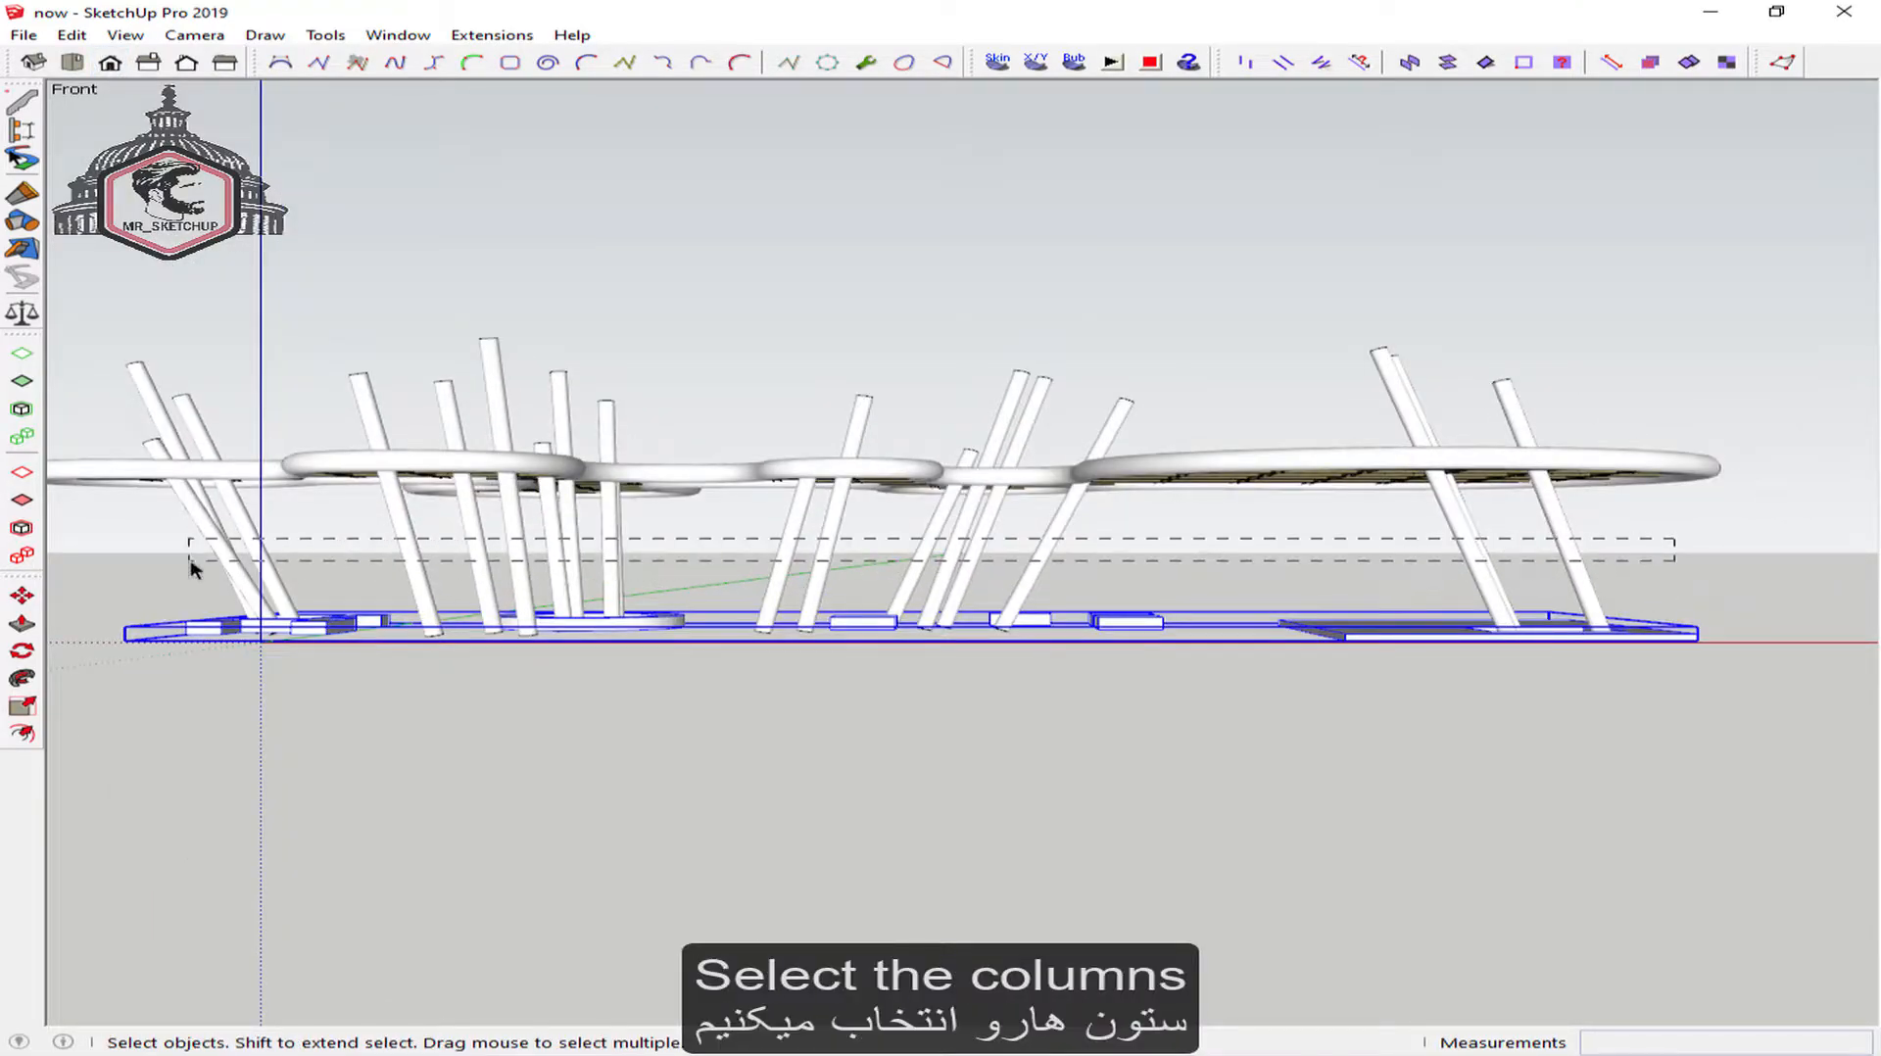
{"action": "left_click_drag", "start_coordinate": [191, 568], "coordinate": [191, 569]}
{"action": "right_click", "coordinate": [513, 551]}
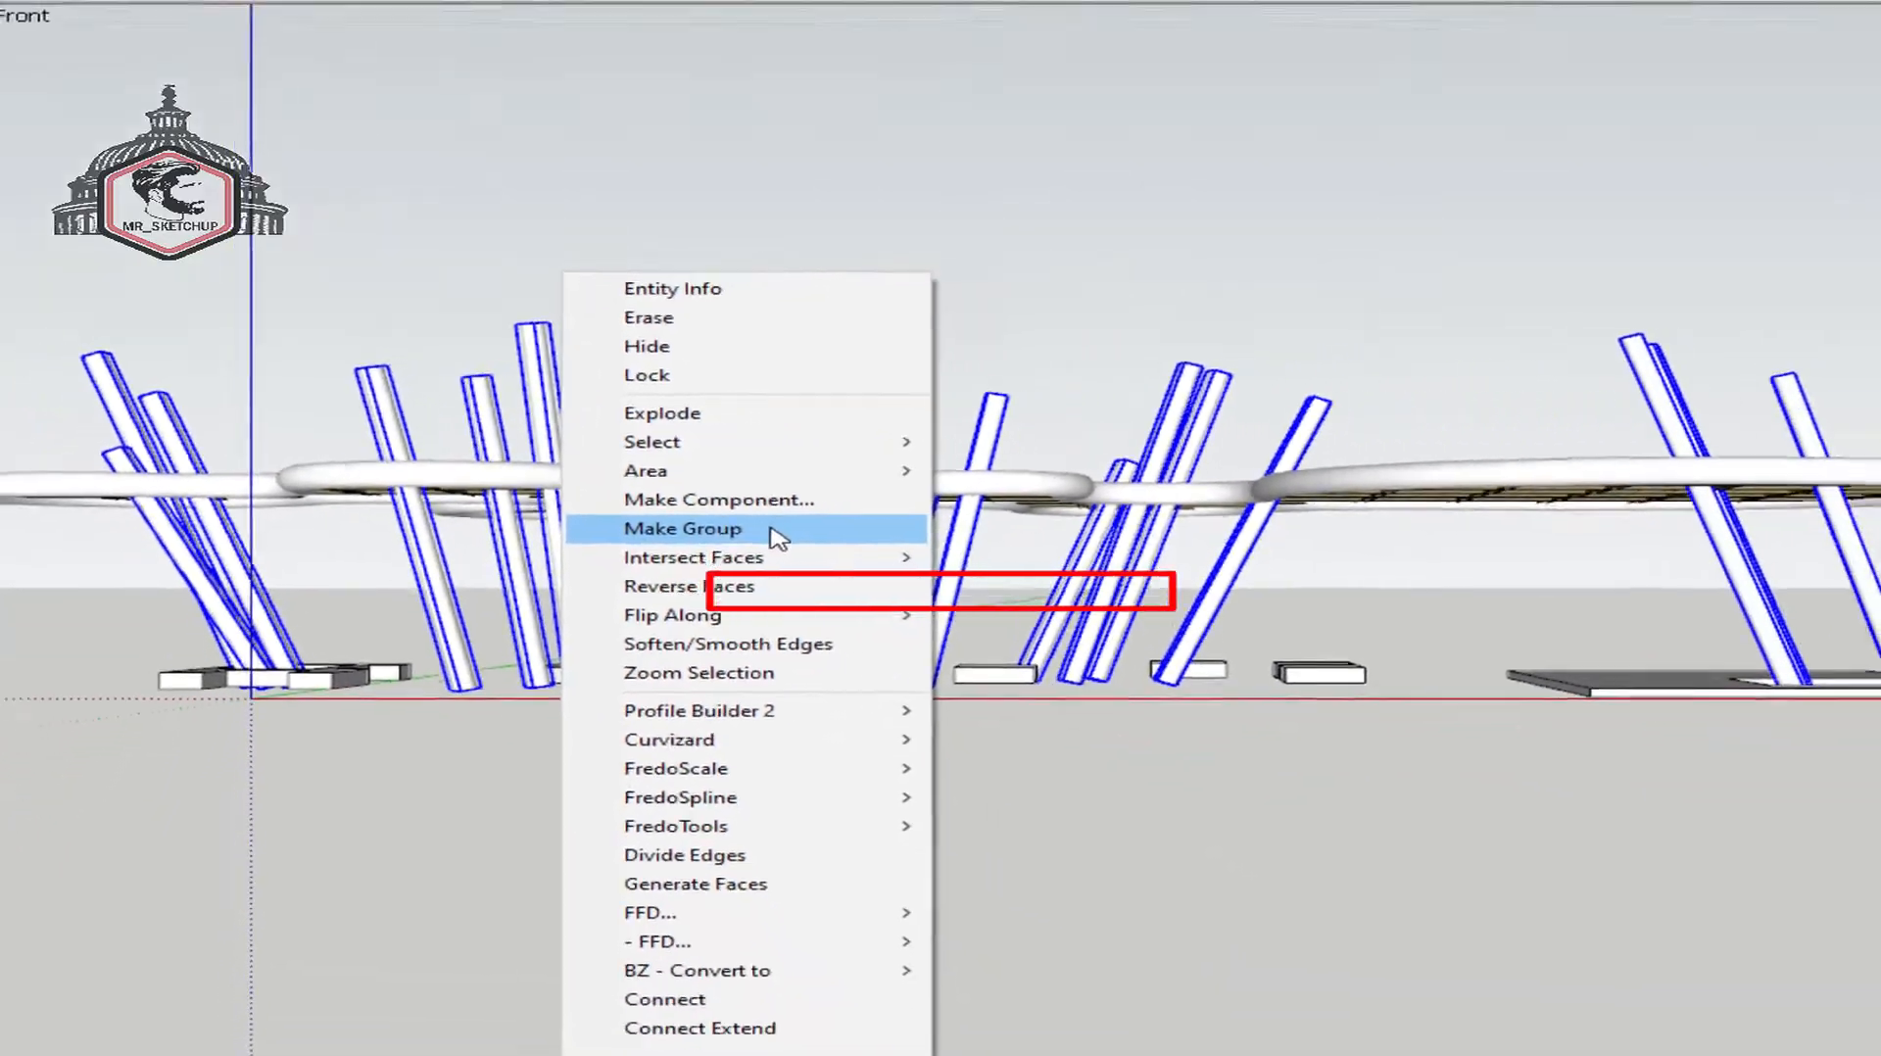
{"action": "left_click", "coordinate": [980, 586]}
Move the column group and the base group together 50 m along the red axis, away from the canopy
{"action": "middle_click_drag", "start_coordinate": [809, 584], "coordinate": [759, 678]}
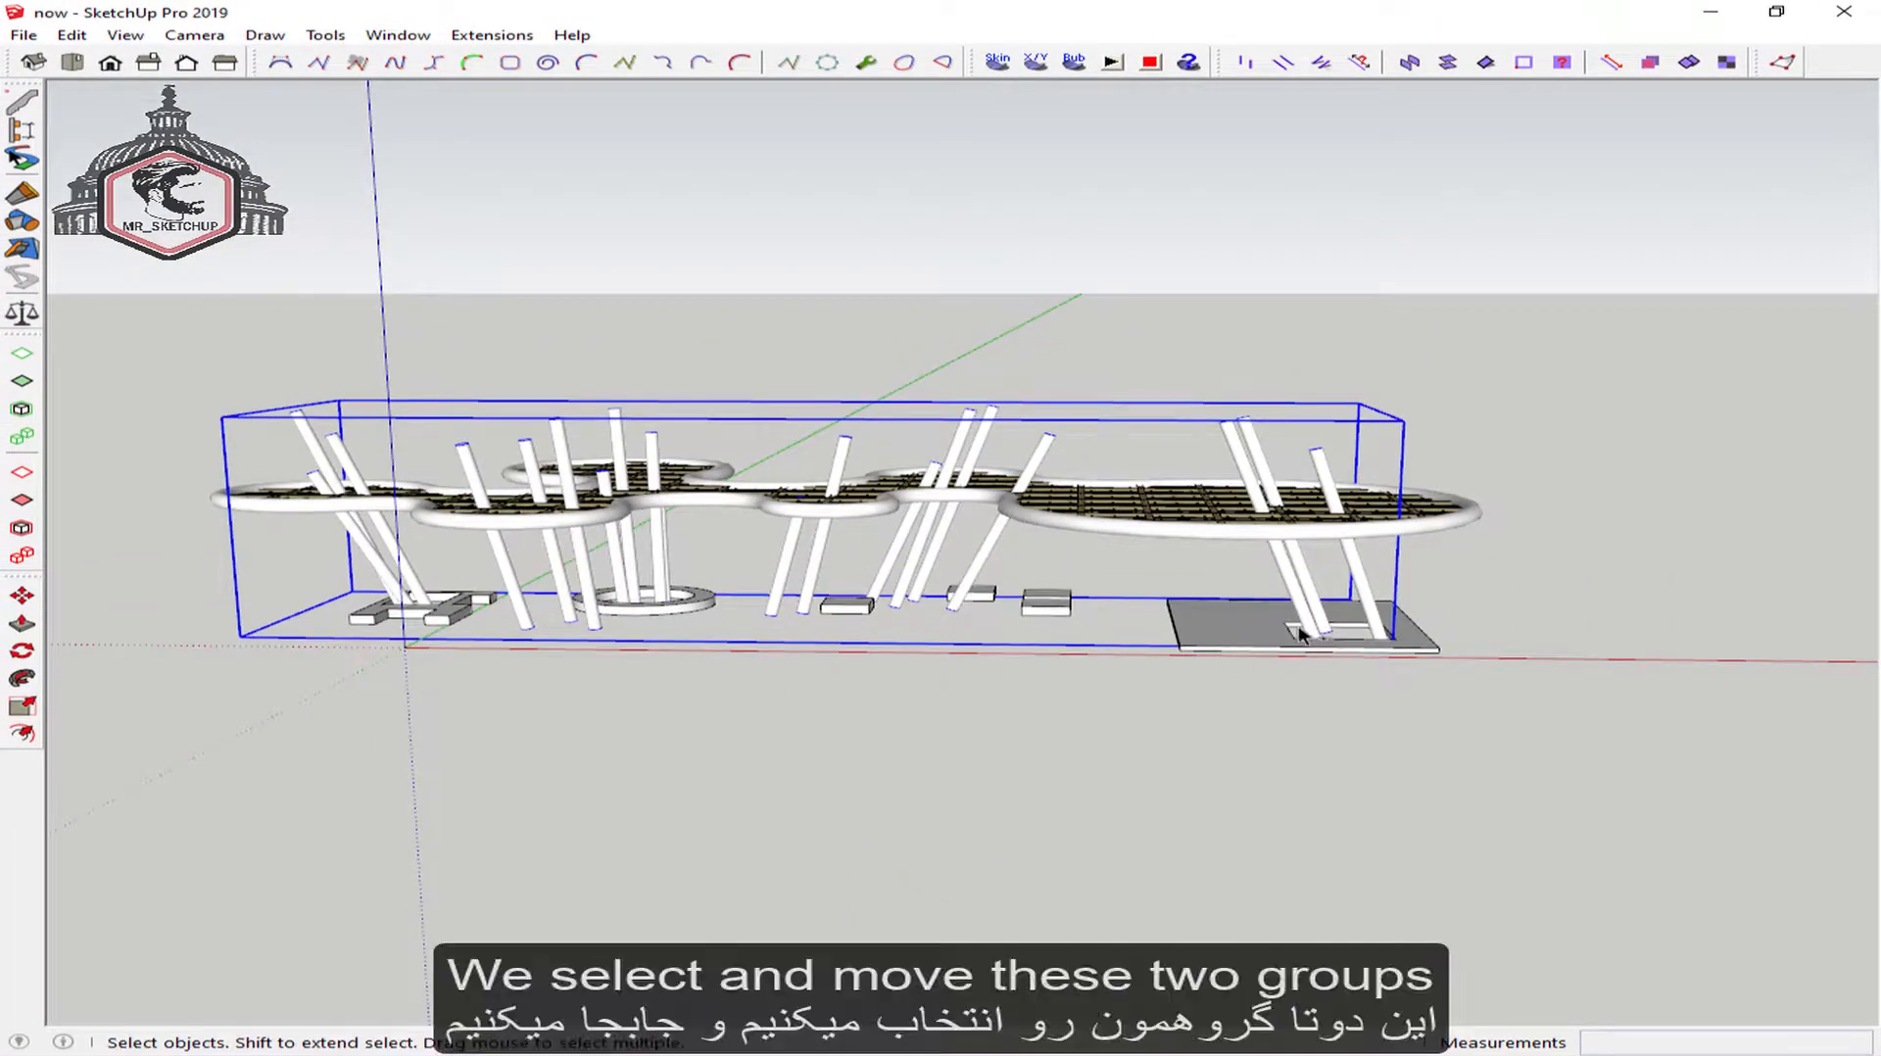
{"action": "middle_click_drag", "start_coordinate": [1276, 638], "coordinate": [945, 754]}
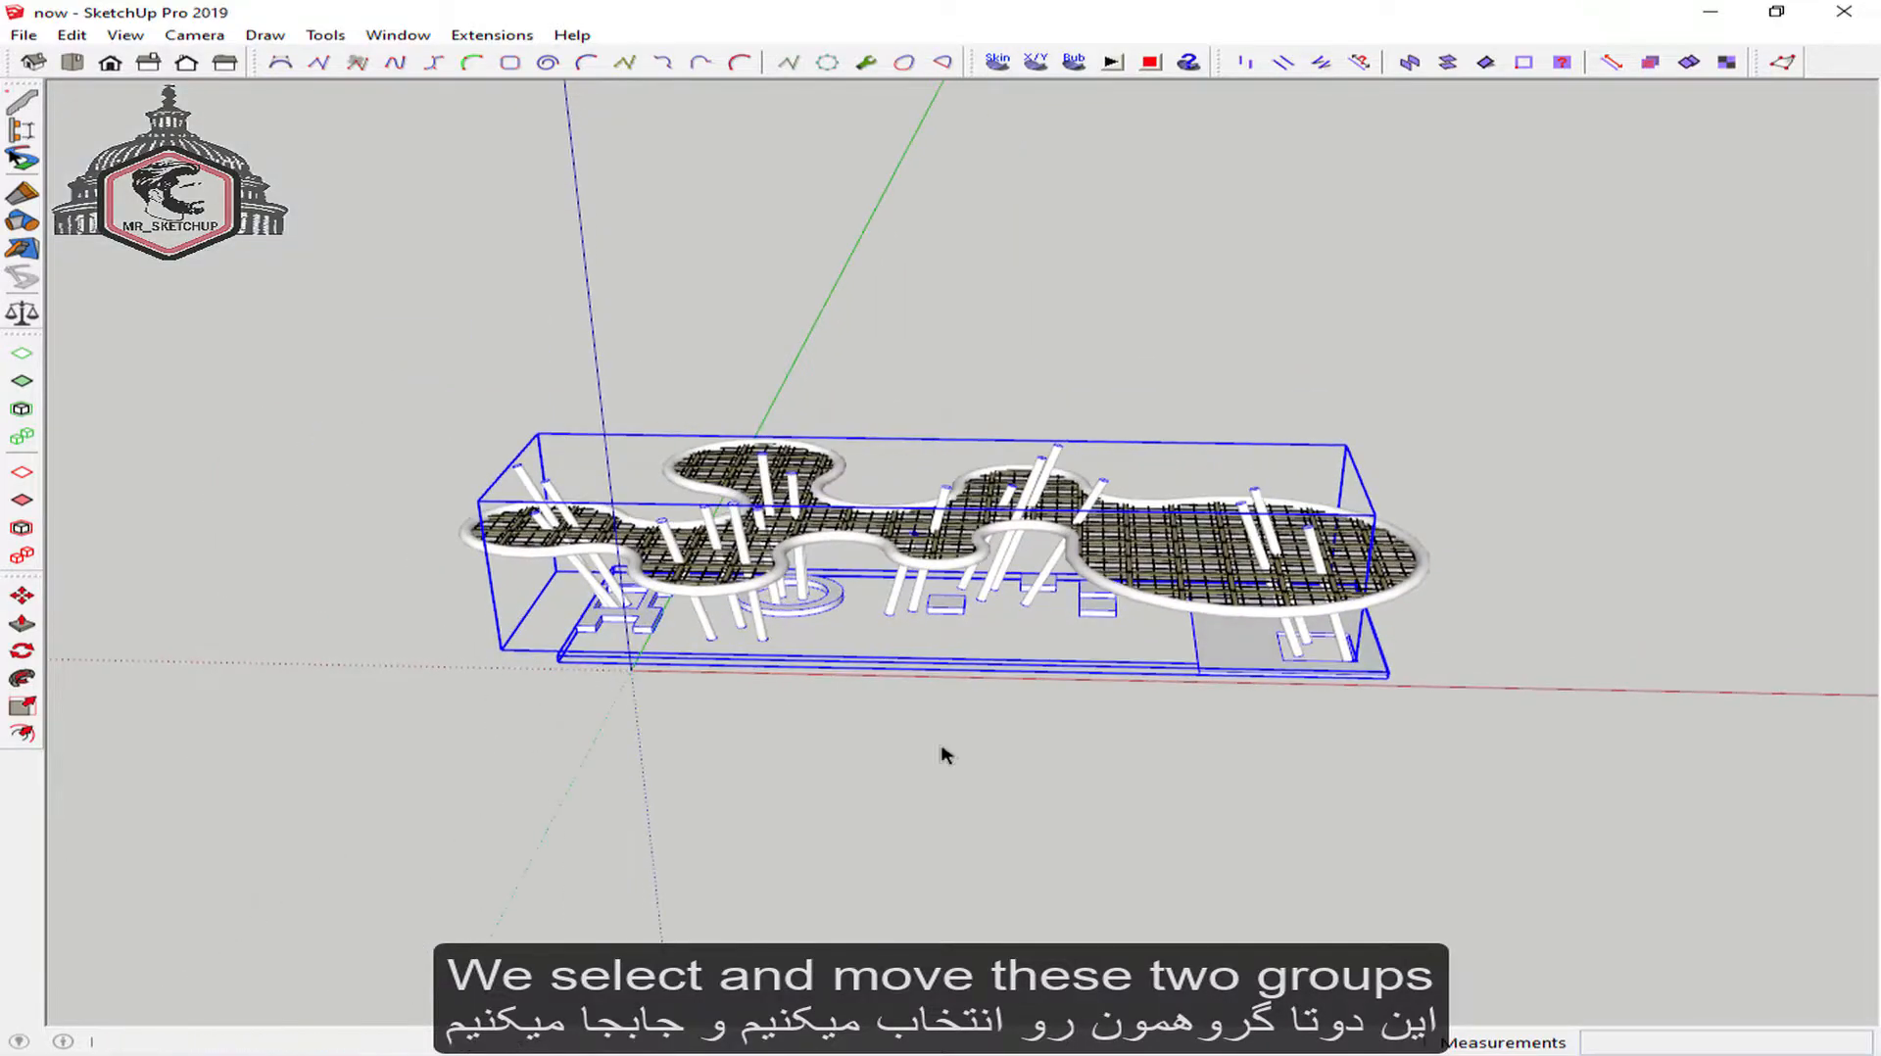
{"action": "scroll", "coordinate": [1156, 599], "scroll_direction": "up", "scroll_amount": 3}
{"action": "key", "text": "m"}
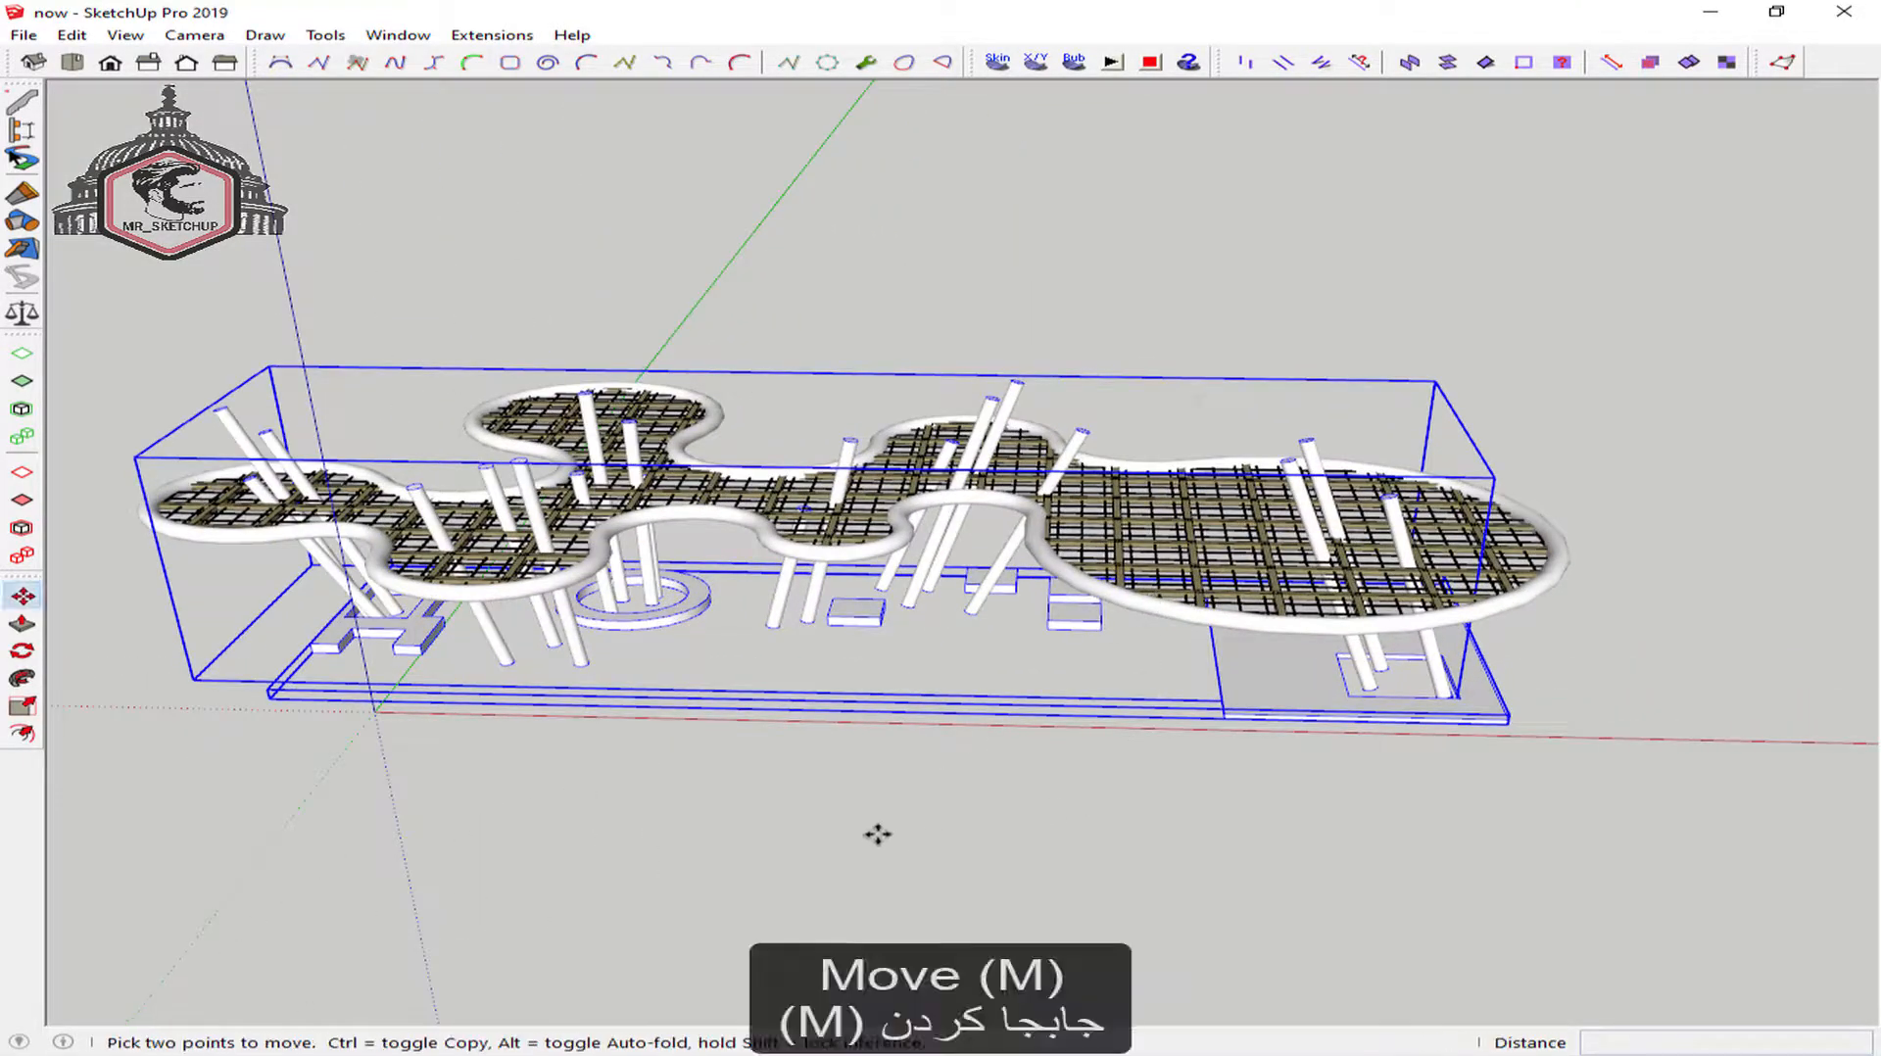
{"action": "left_click", "coordinate": [877, 835]}
{"action": "type", "text": "50m"}
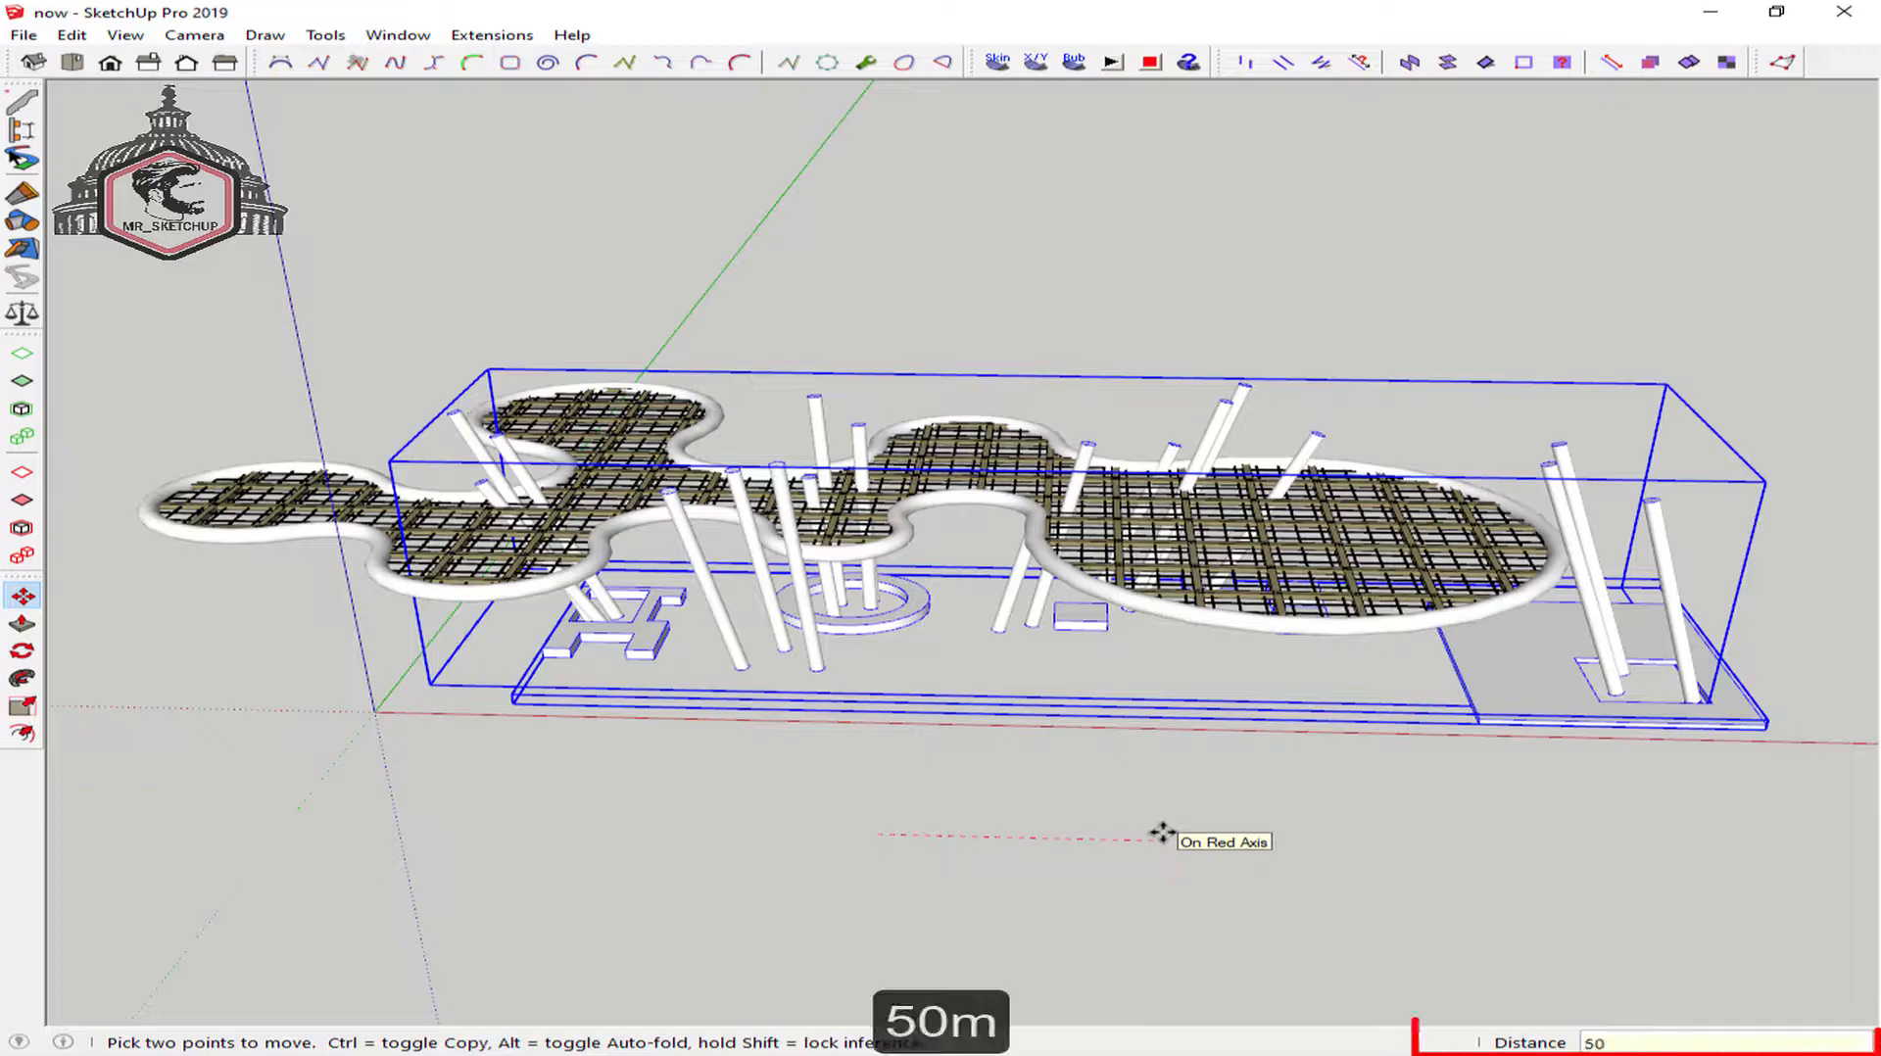
{"action": "key", "text": "Return"}
{"action": "key", "text": "space"}
Draw a rectangle filling one cell between the main beams in the roof's largest lobe
{"action": "middle_click_drag", "start_coordinate": [1146, 765], "coordinate": [1301, 848]}
{"action": "scroll", "coordinate": [1318, 666], "scroll_direction": "up", "scroll_amount": 3}
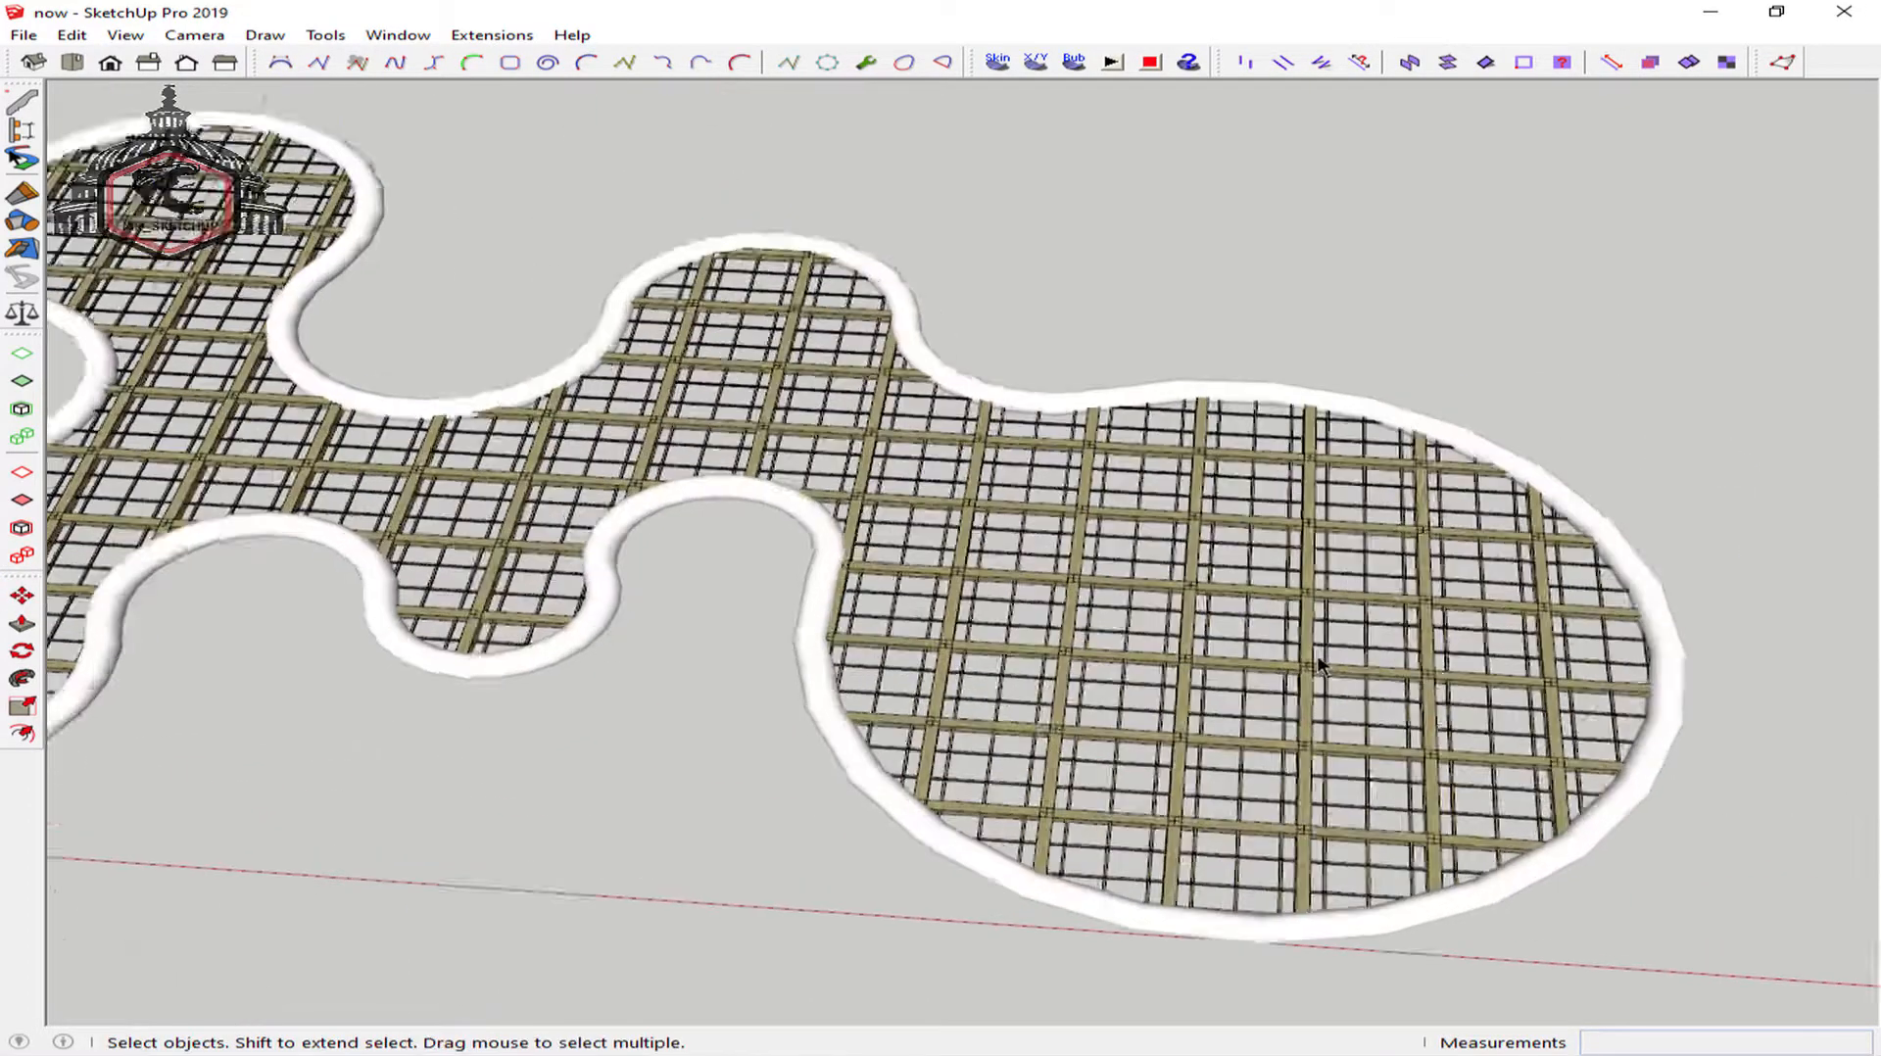
{"action": "scroll", "coordinate": [1313, 674], "scroll_direction": "up", "scroll_amount": 8}
{"action": "key", "text": "r"}
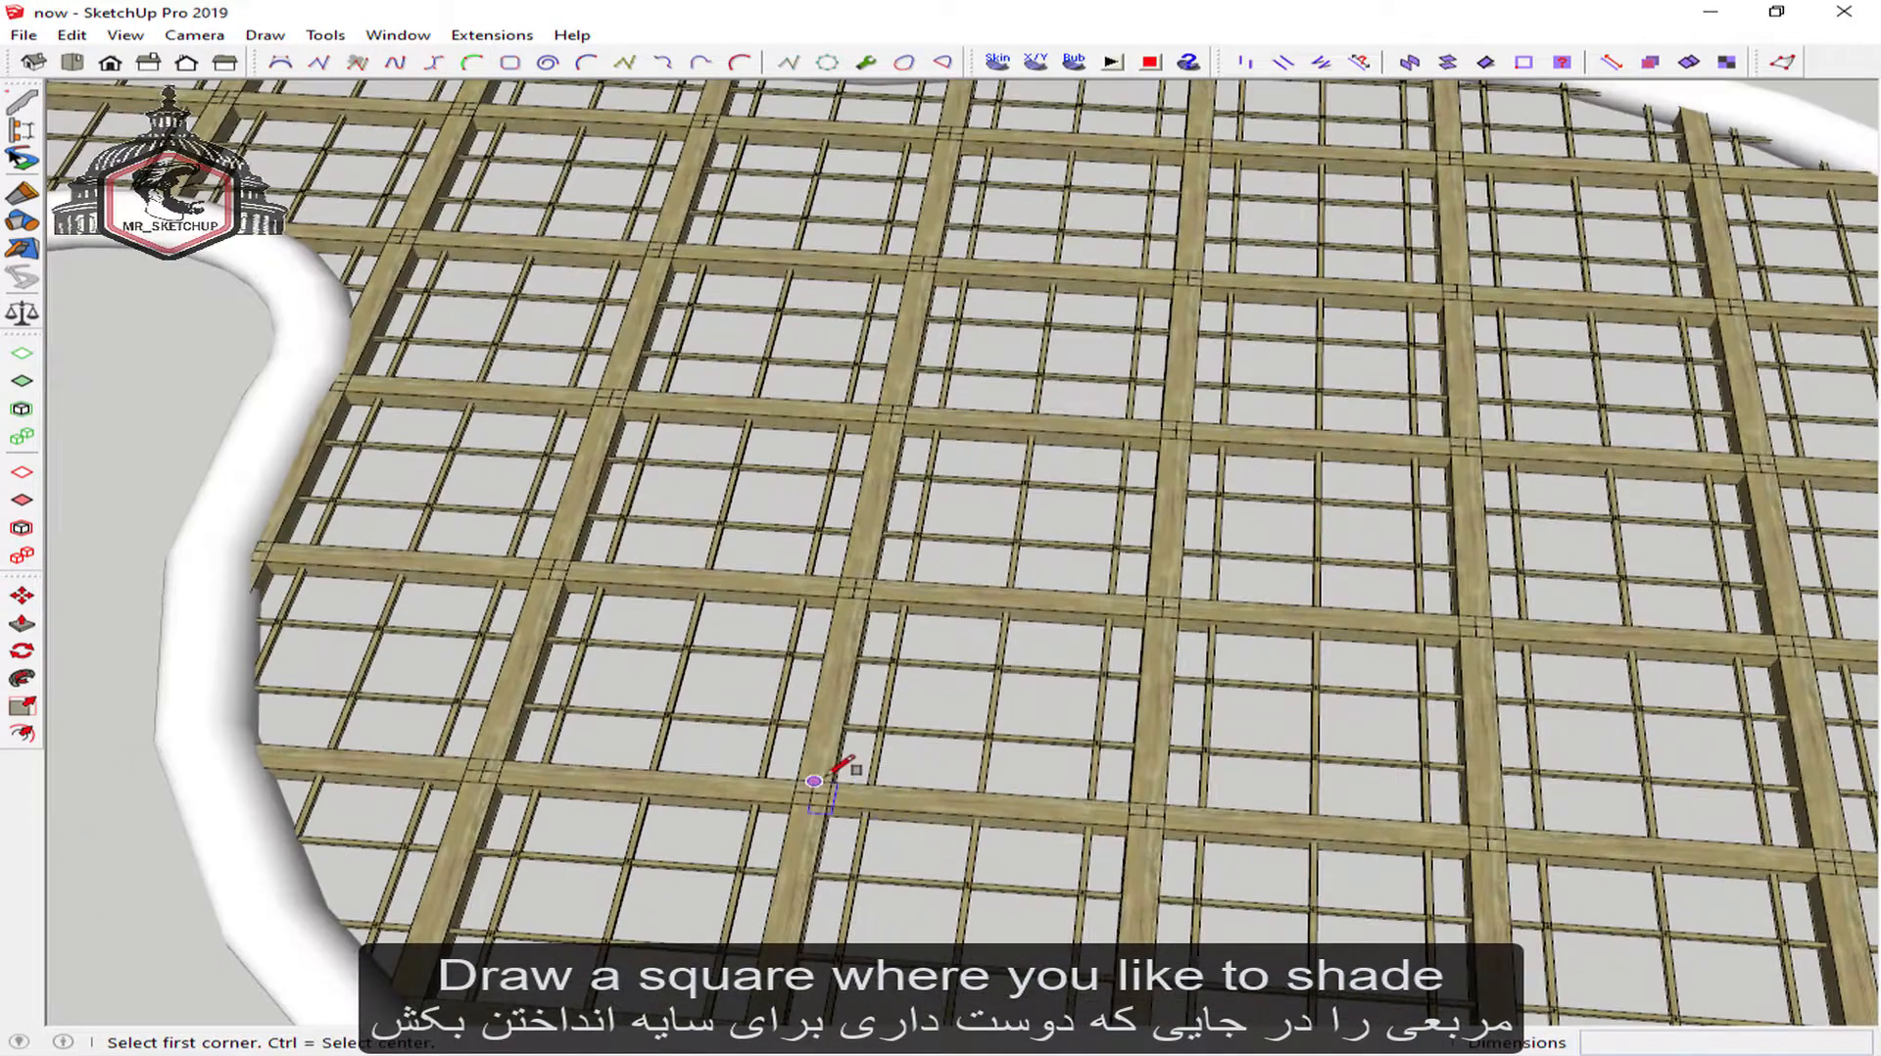
{"action": "scroll", "coordinate": [842, 781], "scroll_direction": "up", "scroll_amount": 2}
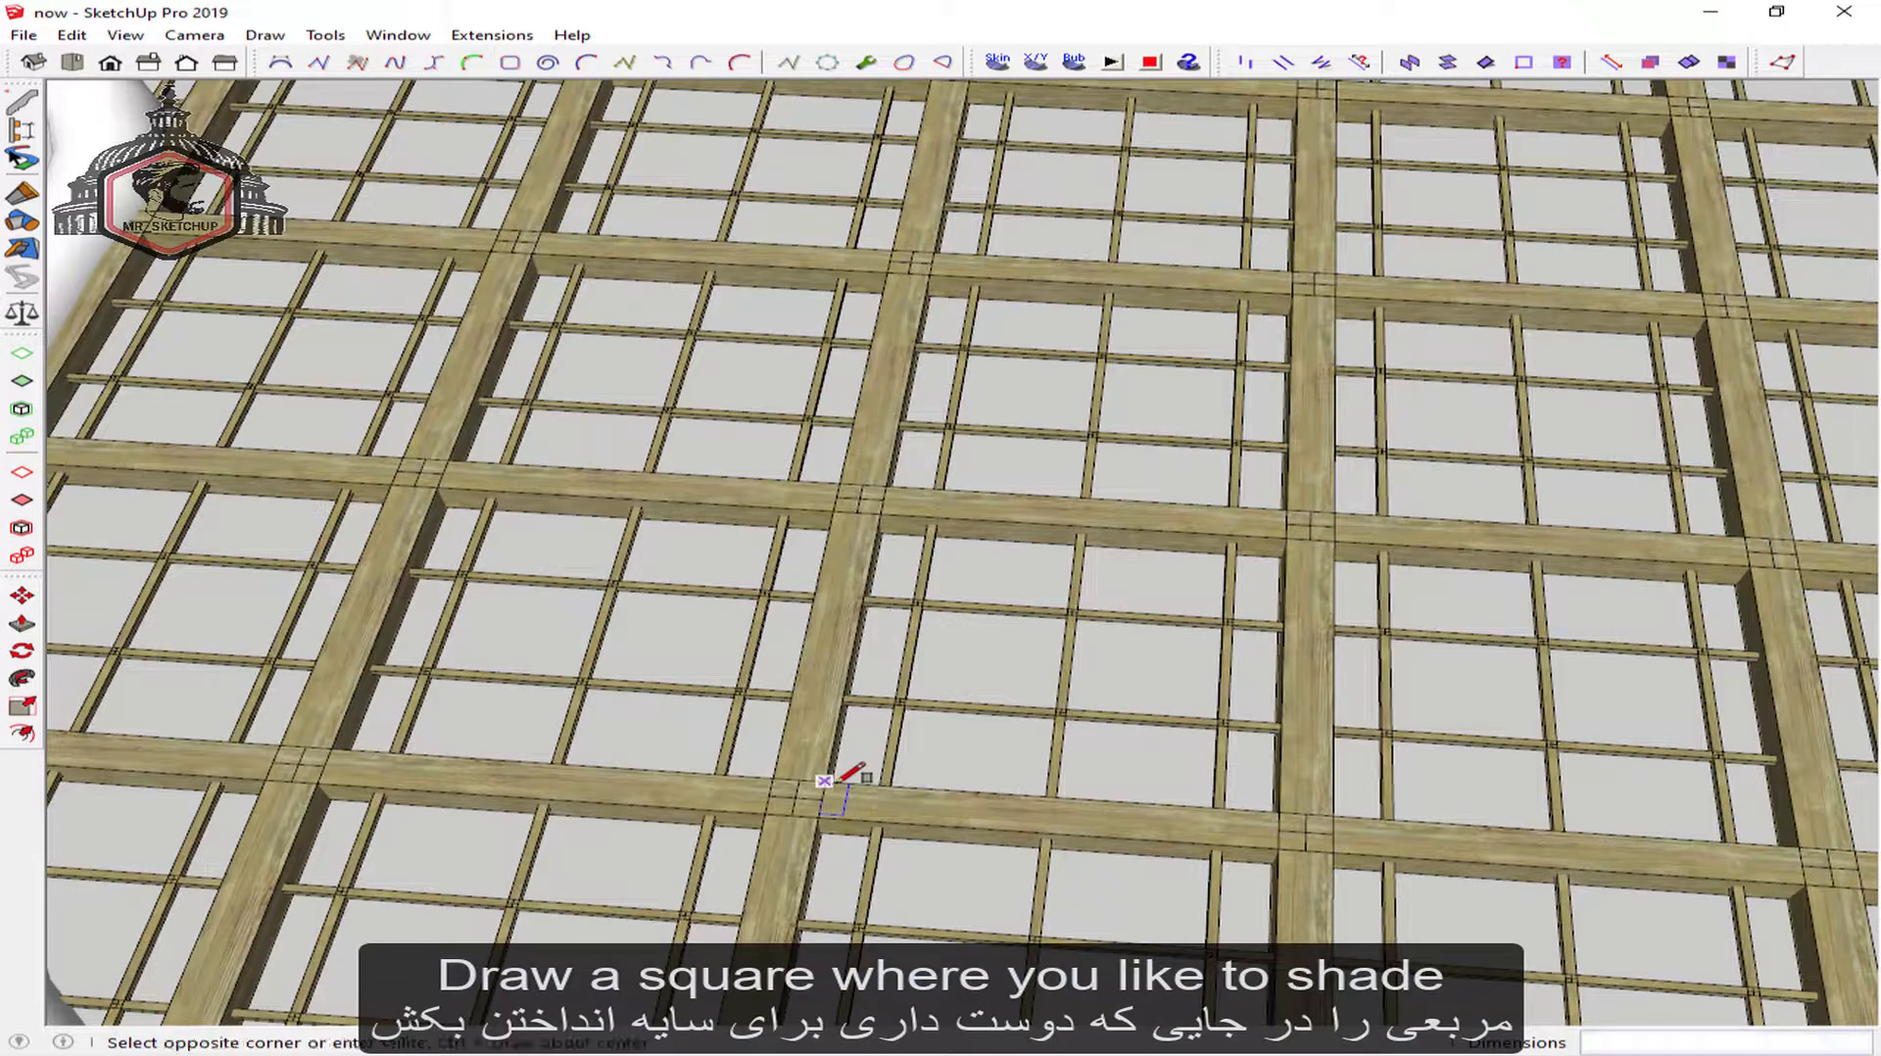
{"action": "left_click", "coordinate": [1302, 533]}
{"action": "middle_click_drag", "start_coordinate": [1302, 533], "coordinate": [1153, 599]}
{"action": "key", "text": "space"}
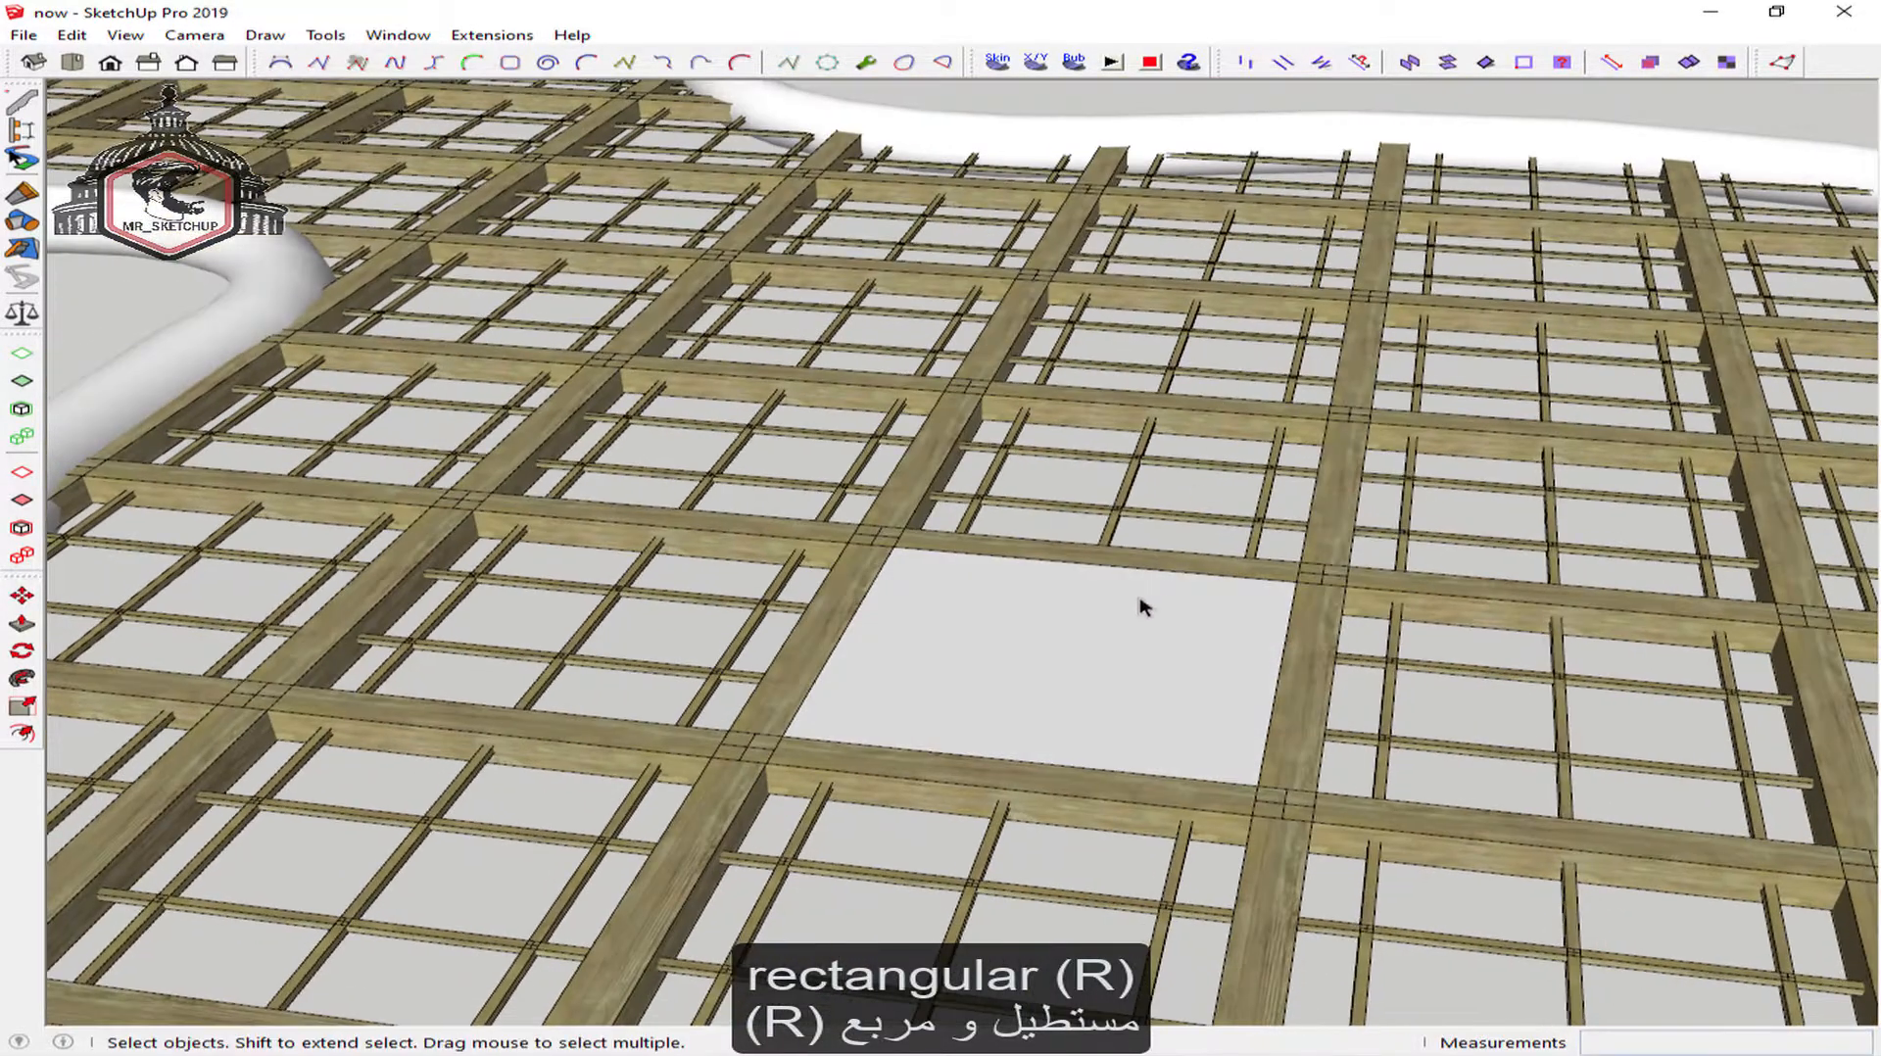
Push/Pull the rectangle in the roof cell to give the shading panel its thickness
{"action": "left_click", "coordinate": [1153, 598]}
{"action": "scroll", "coordinate": [1121, 658], "scroll_direction": "down", "scroll_amount": 4}
{"action": "key", "text": "p"}
{"action": "left_click", "coordinate": [1114, 658]}
{"action": "middle_click_drag", "start_coordinate": [1114, 658], "coordinate": [1470, 202]}
{"action": "left_click", "coordinate": [1369, 624]}
{"action": "middle_click_drag", "start_coordinate": [1326, 606], "coordinate": [1254, 1014]}
{"action": "middle_click_drag", "start_coordinate": [1243, 604], "coordinate": [1102, 764]}
Select the whole shading panel and make it a group
{"action": "key", "text": "space"}
{"action": "triple_click", "coordinate": [1095, 651]}
{"action": "middle_click_drag", "start_coordinate": [1094, 652], "coordinate": [902, 668]}
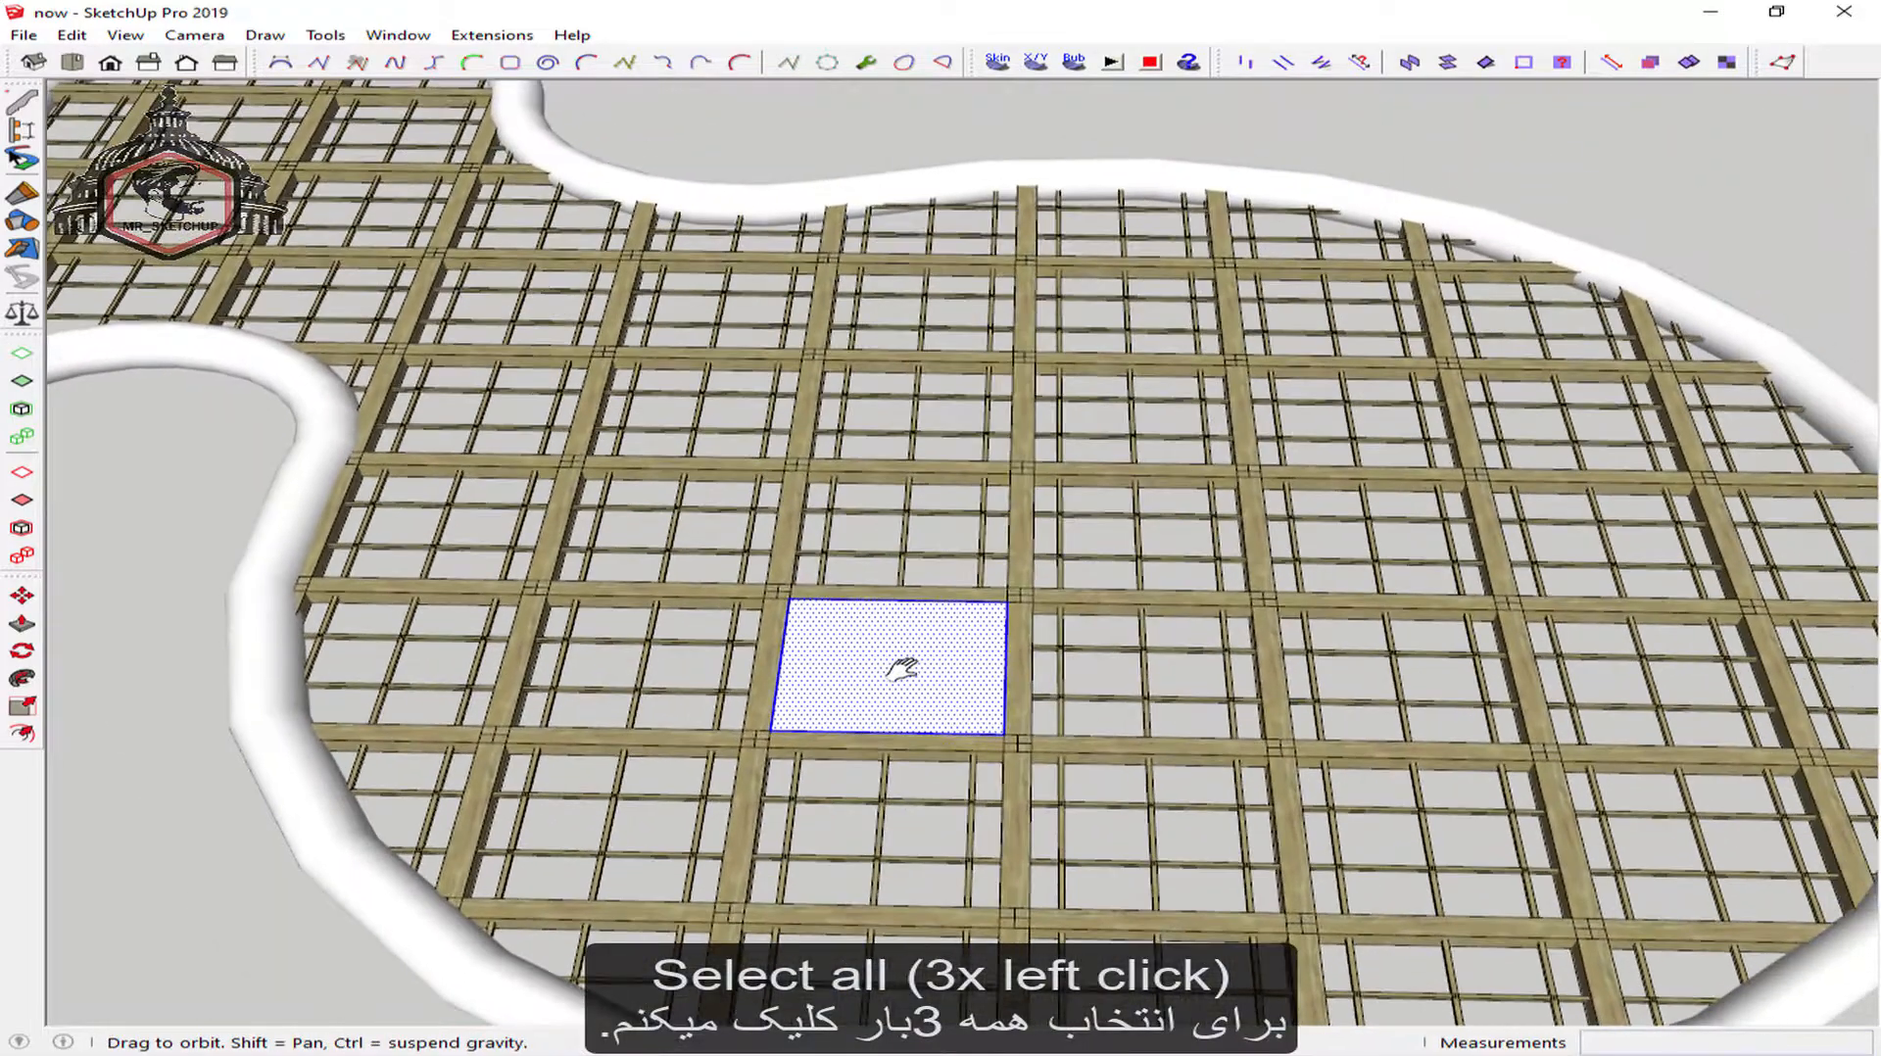
{"action": "key", "text": "m"}
{"action": "key", "text": "space"}
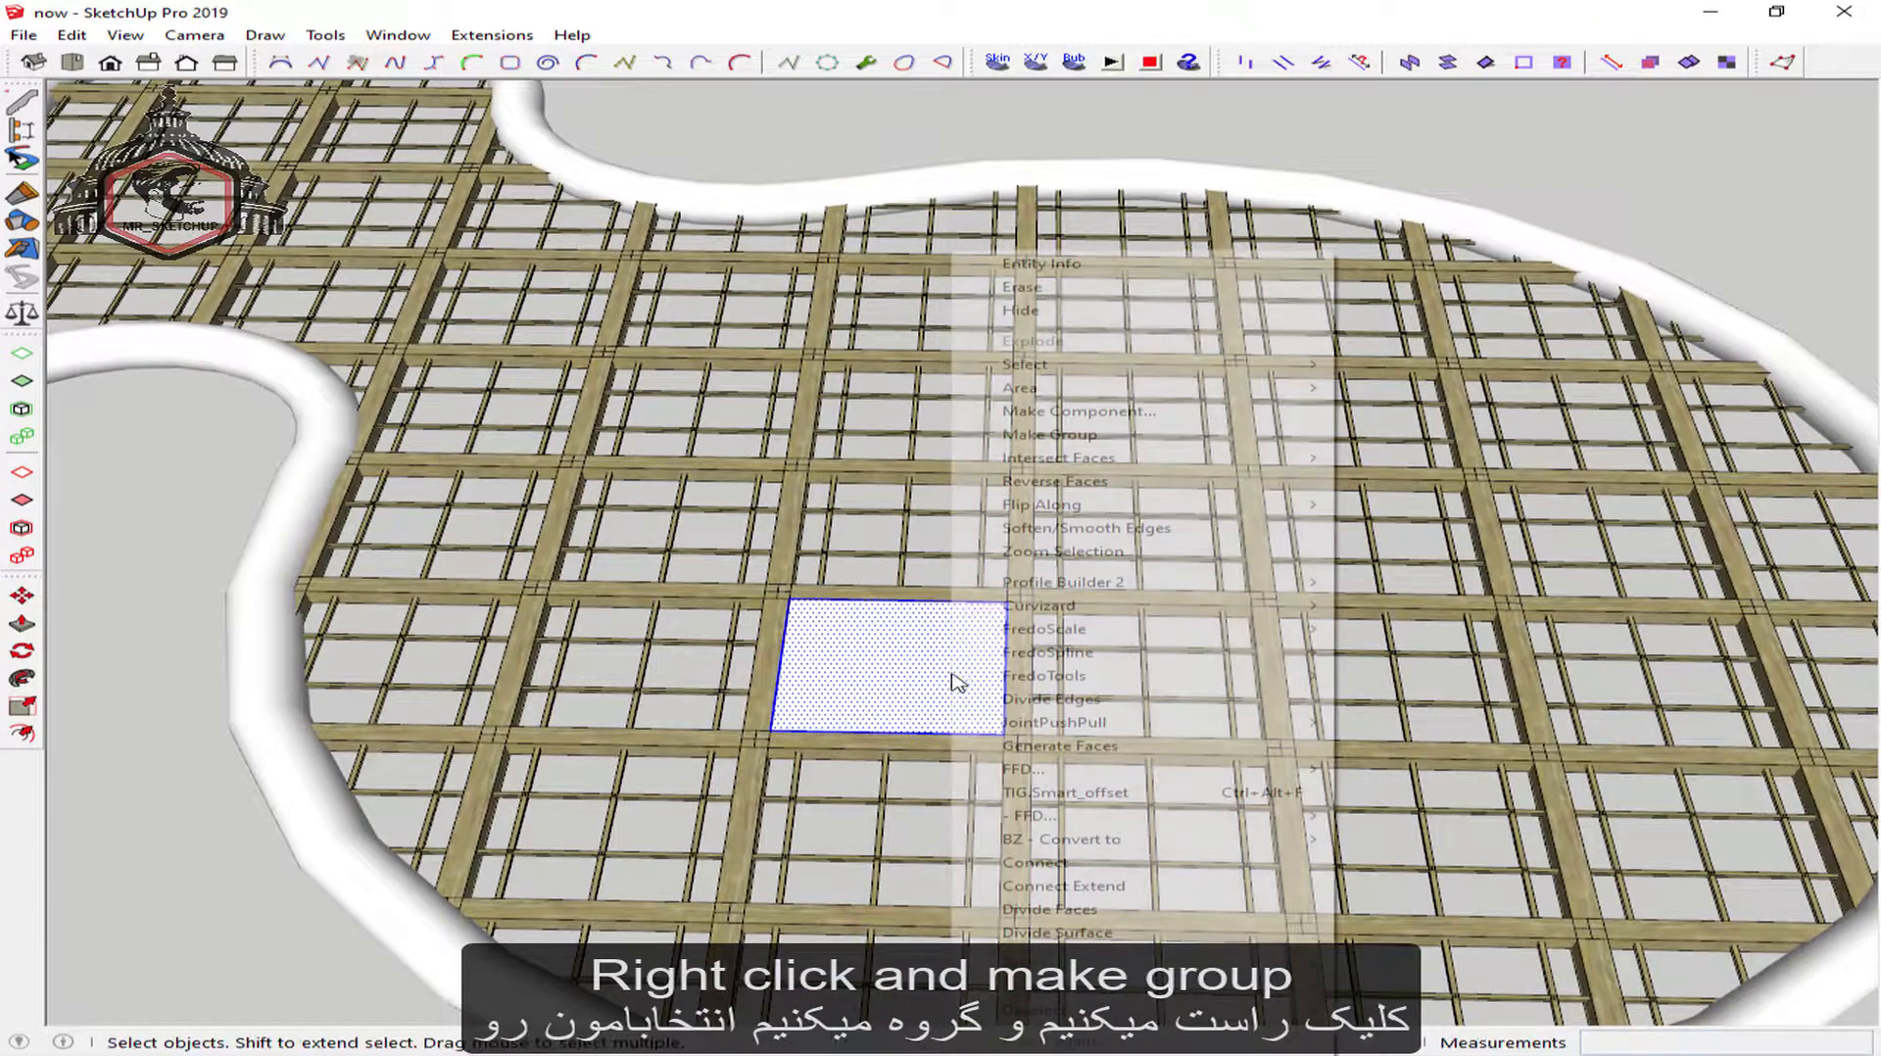
{"action": "right_click", "coordinate": [956, 681]}
{"action": "left_click", "coordinate": [1157, 435]}
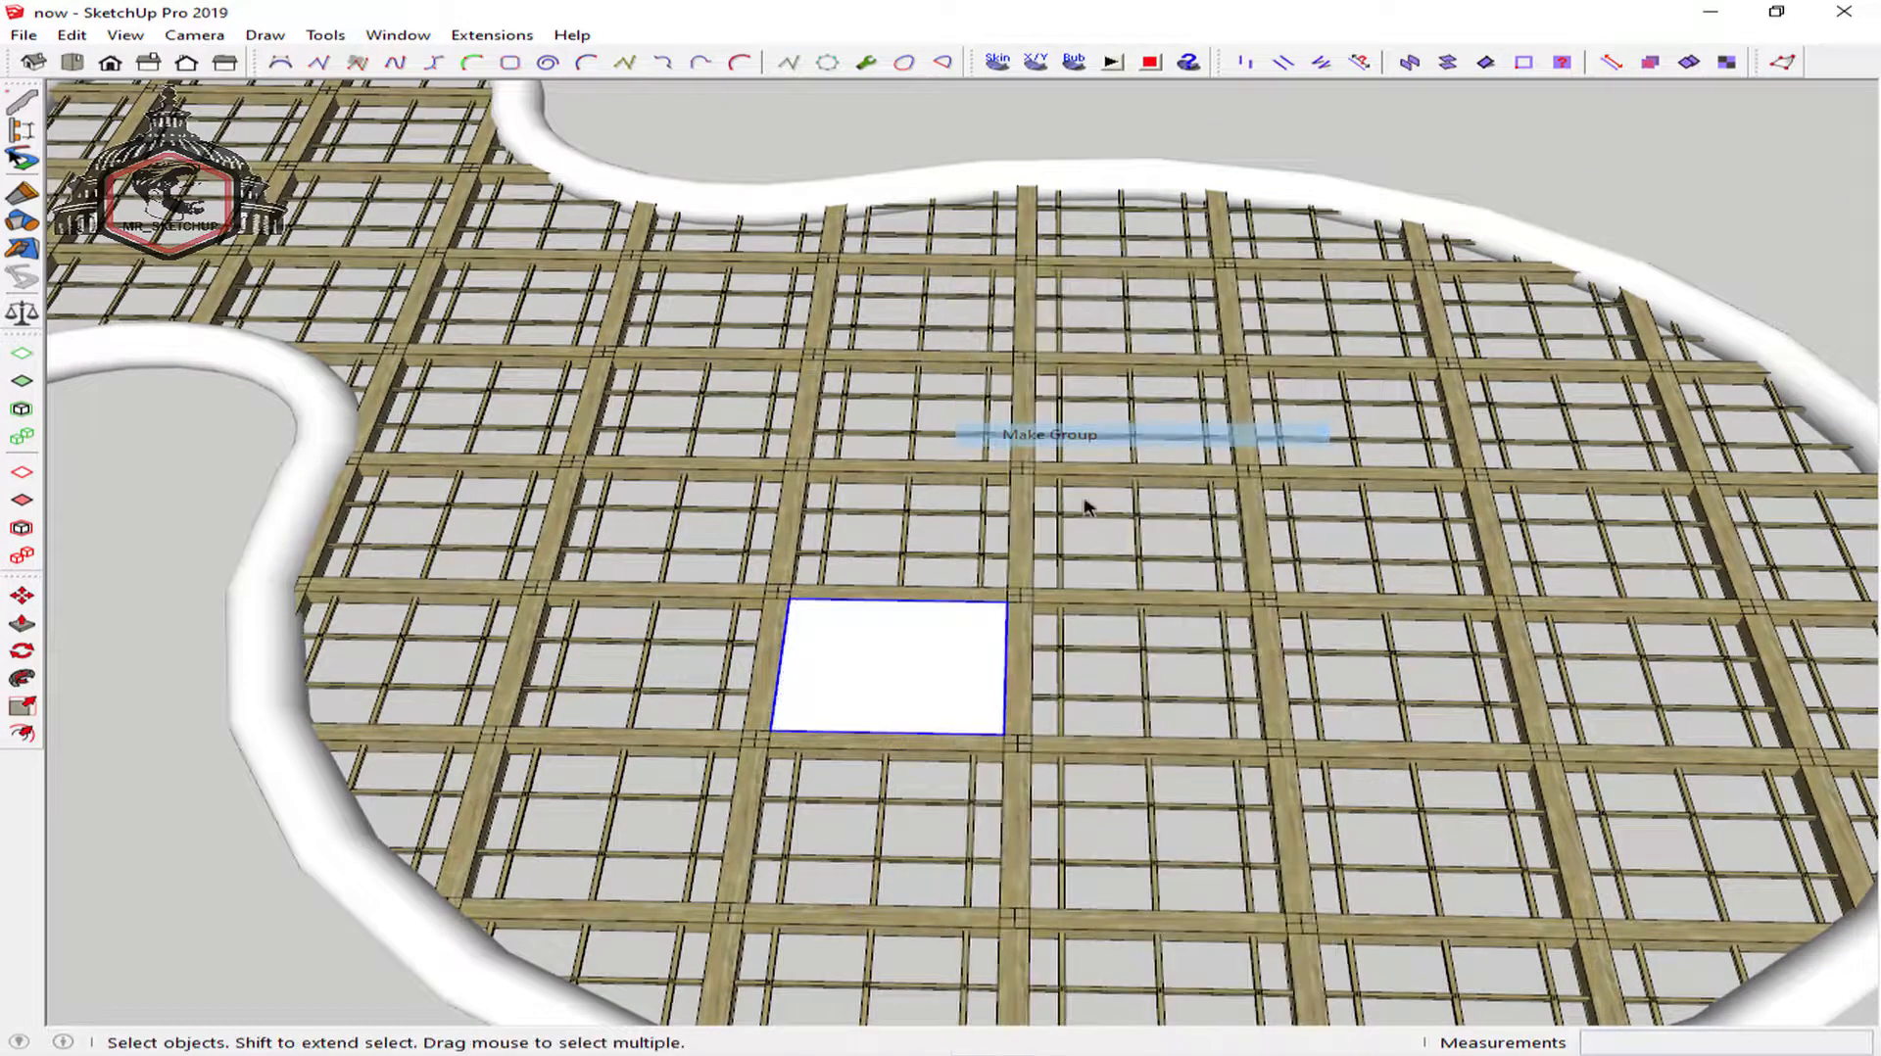
Copy the panel group into the next three cells along the row, spaced about 1.90 m apart
{"action": "key", "text": "m"}
{"action": "left_click", "coordinate": [790, 597]}
{"action": "key", "text": "ctrl"}
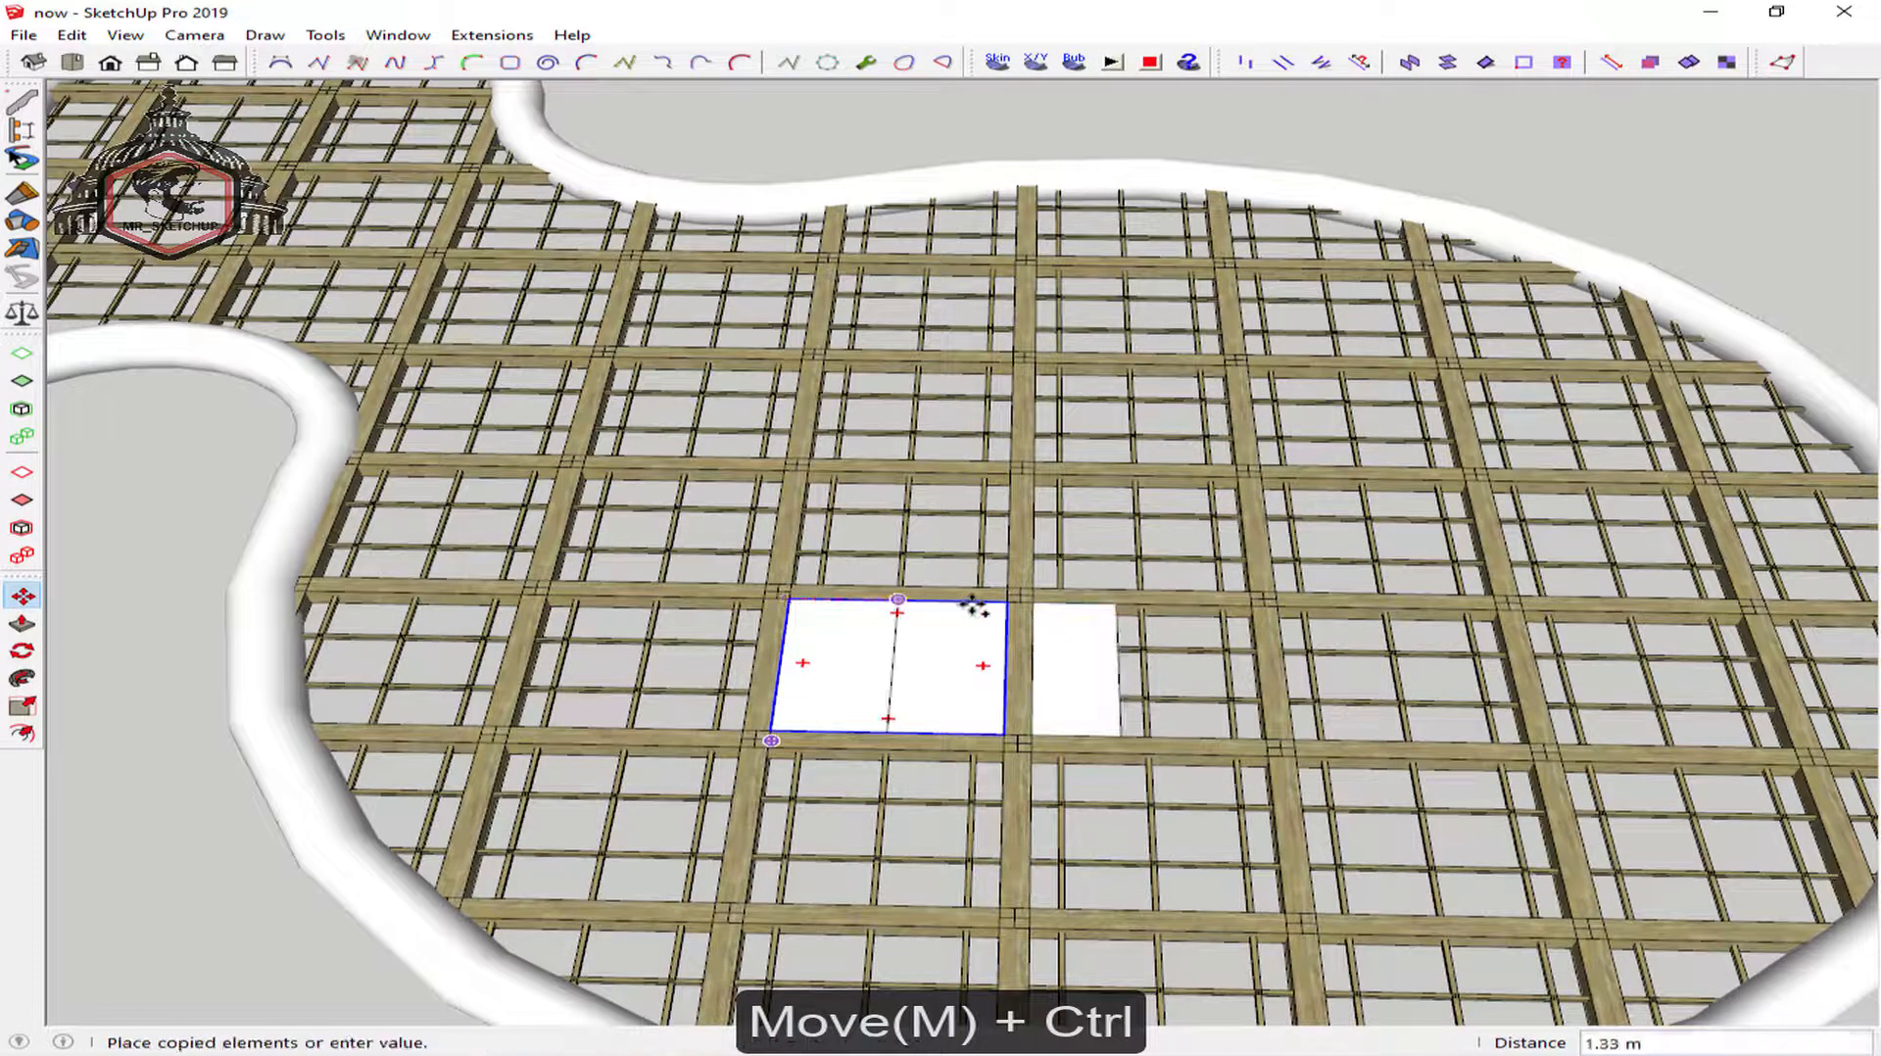
{"action": "left_click", "coordinate": [1031, 600]}
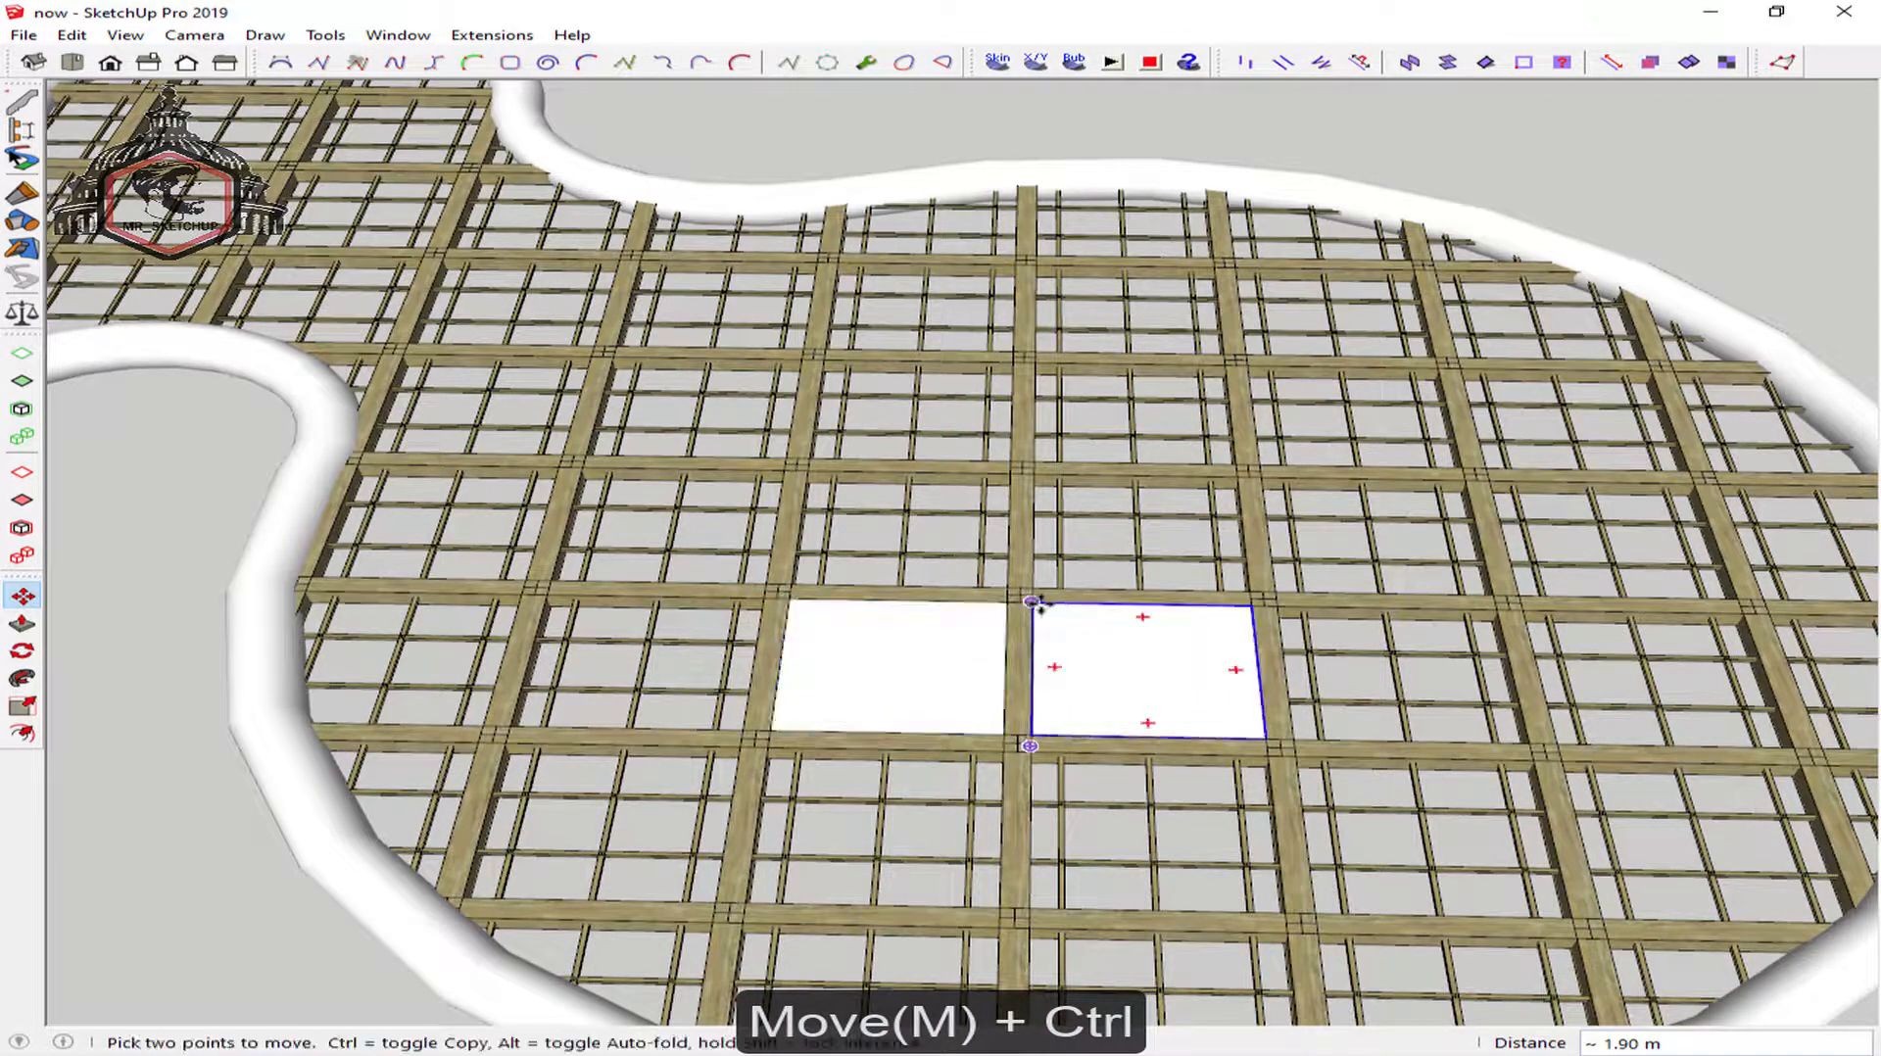
{"action": "left_click", "coordinate": [1030, 599]}
{"action": "key", "text": "ctrl"}
{"action": "left_click", "coordinate": [1274, 600]}
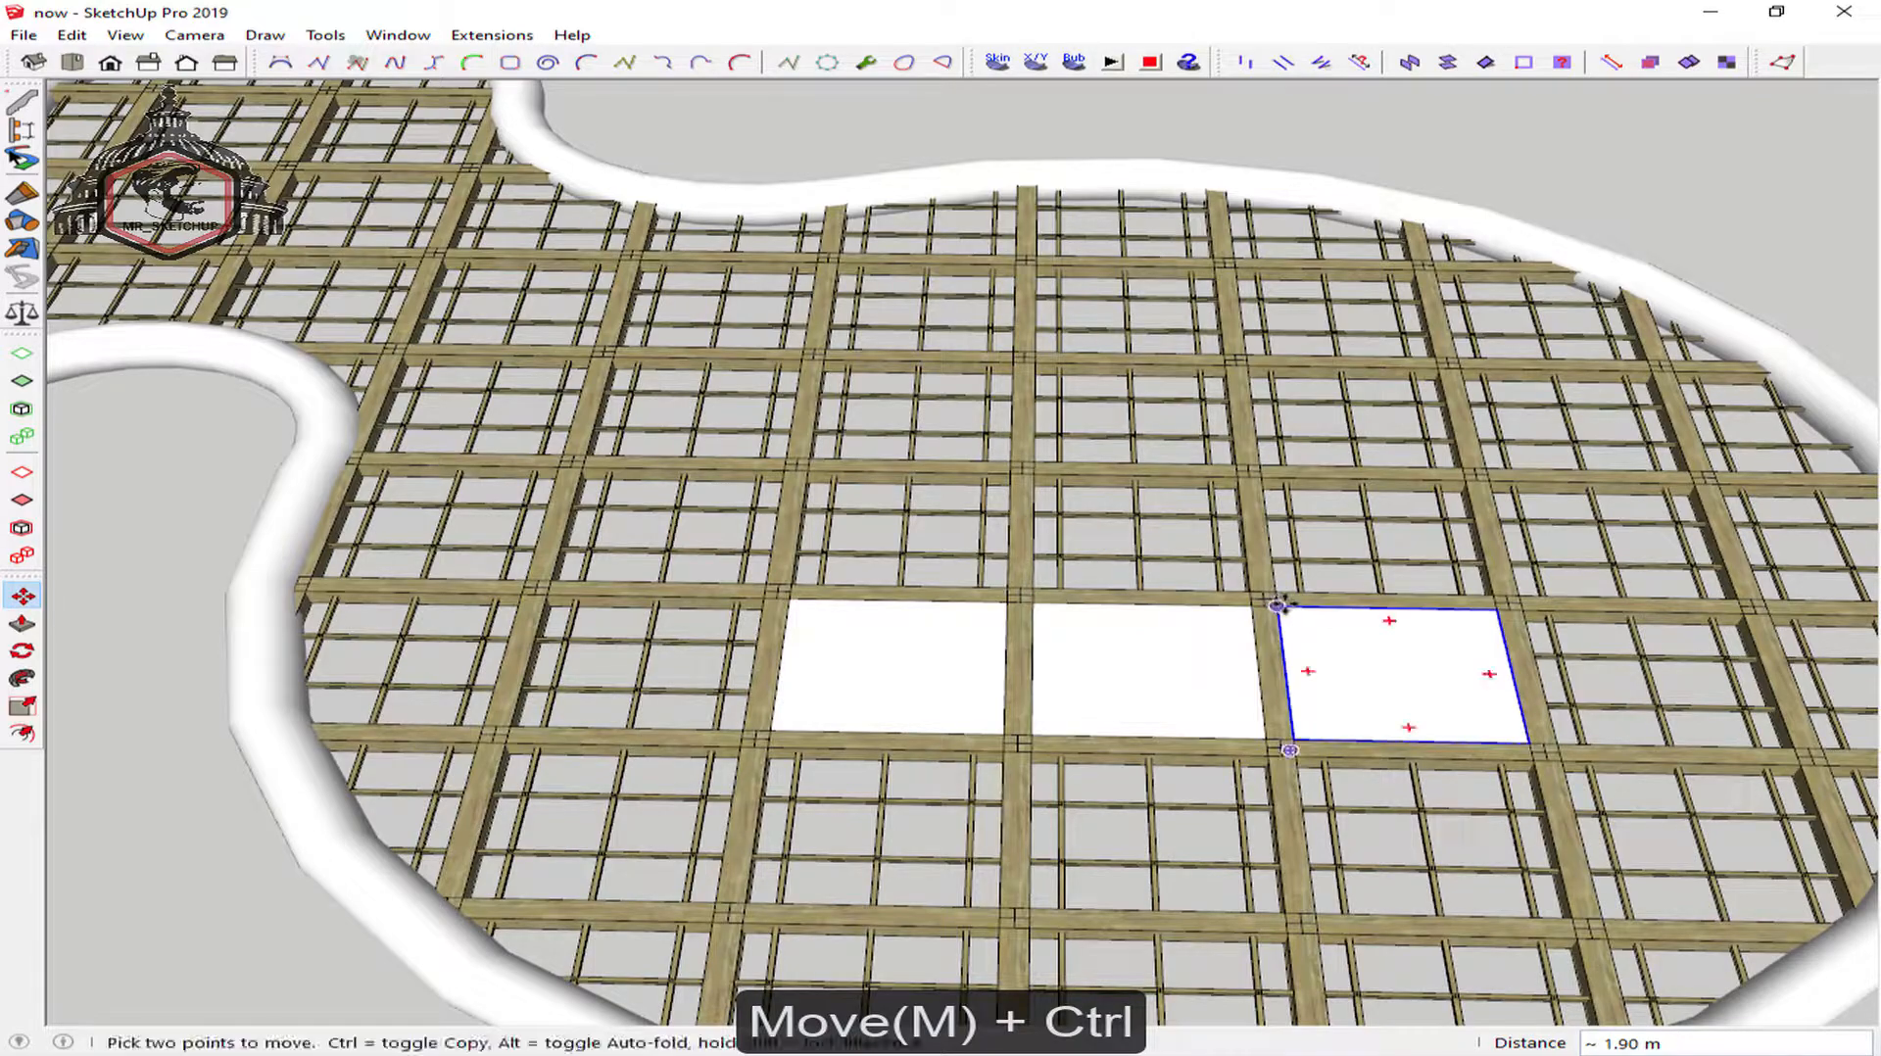
{"action": "left_click", "coordinate": [1275, 603]}
{"action": "key", "text": "ctrl"}
{"action": "left_click", "coordinate": [1522, 611]}
Select all four panels in the row and copy them twice into the adjacent rows with an x2 array
{"action": "key", "text": "space"}
{"action": "left_click", "coordinate": [1148, 674], "text": "shift"}
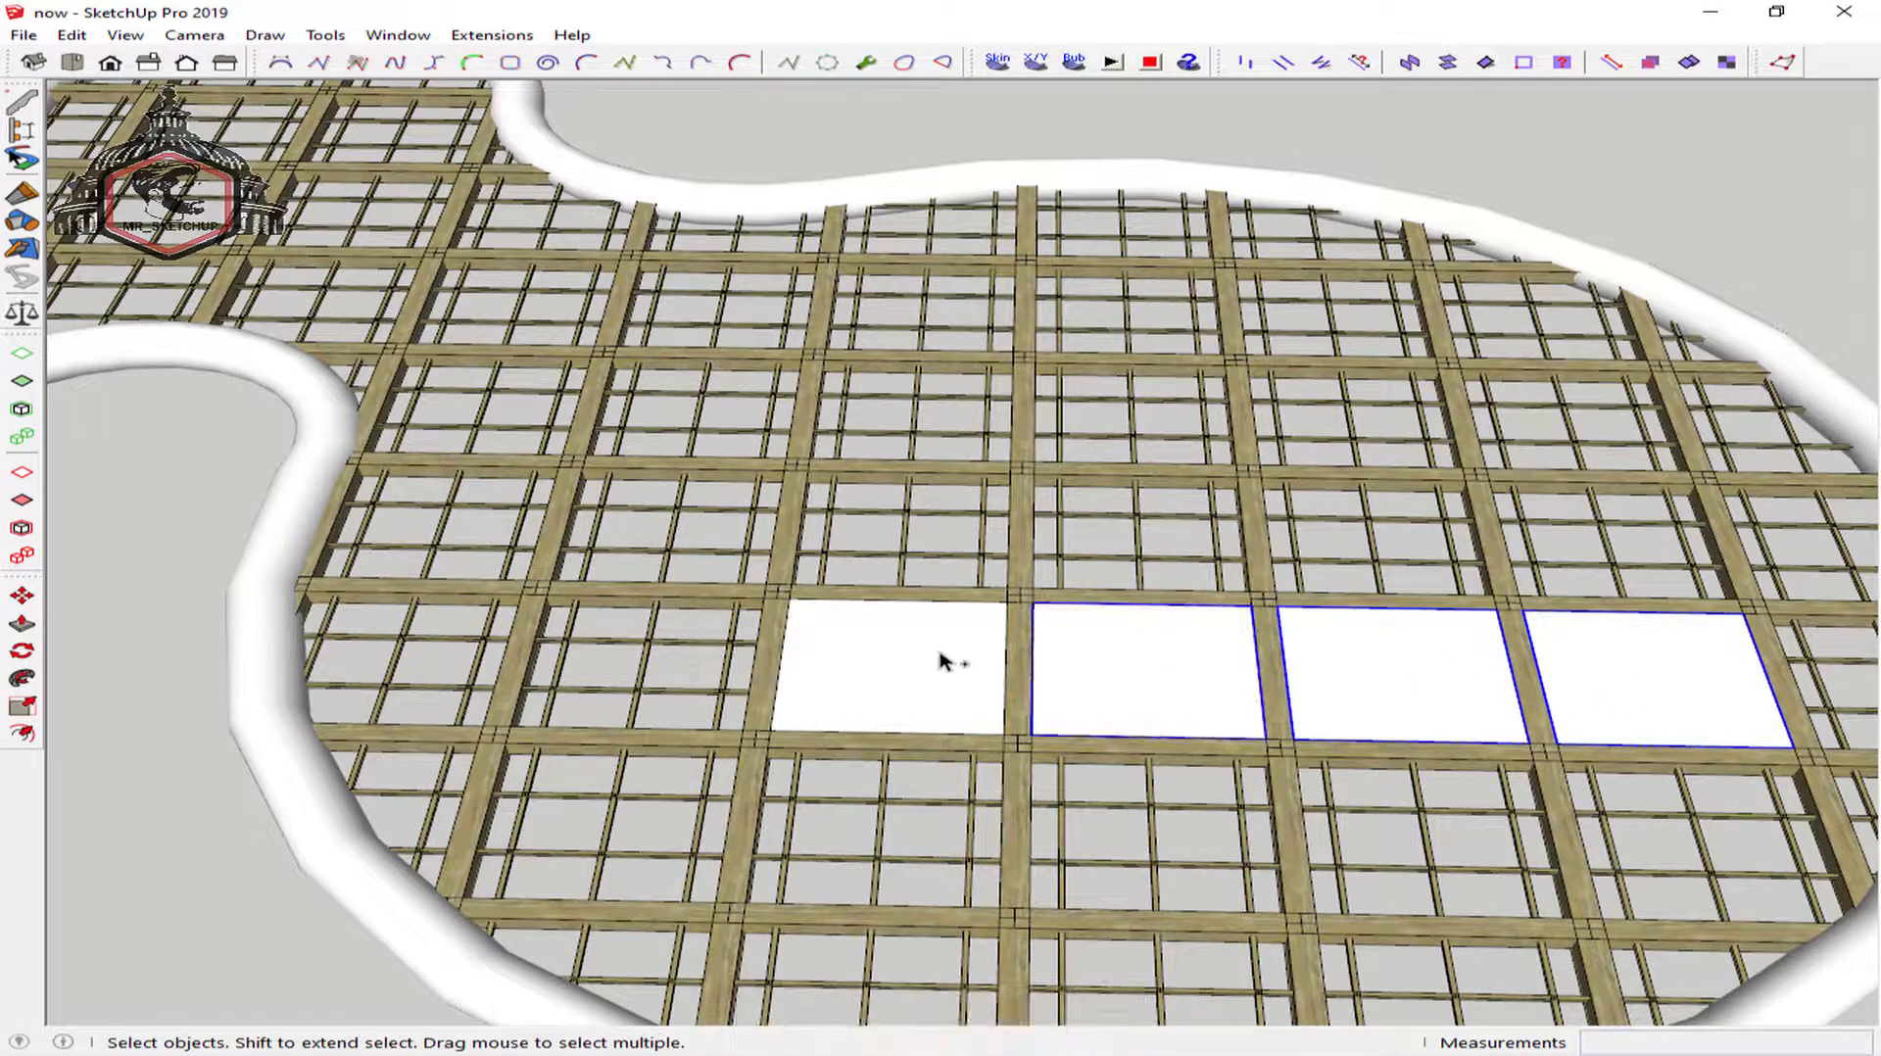
{"action": "key", "text": "m"}
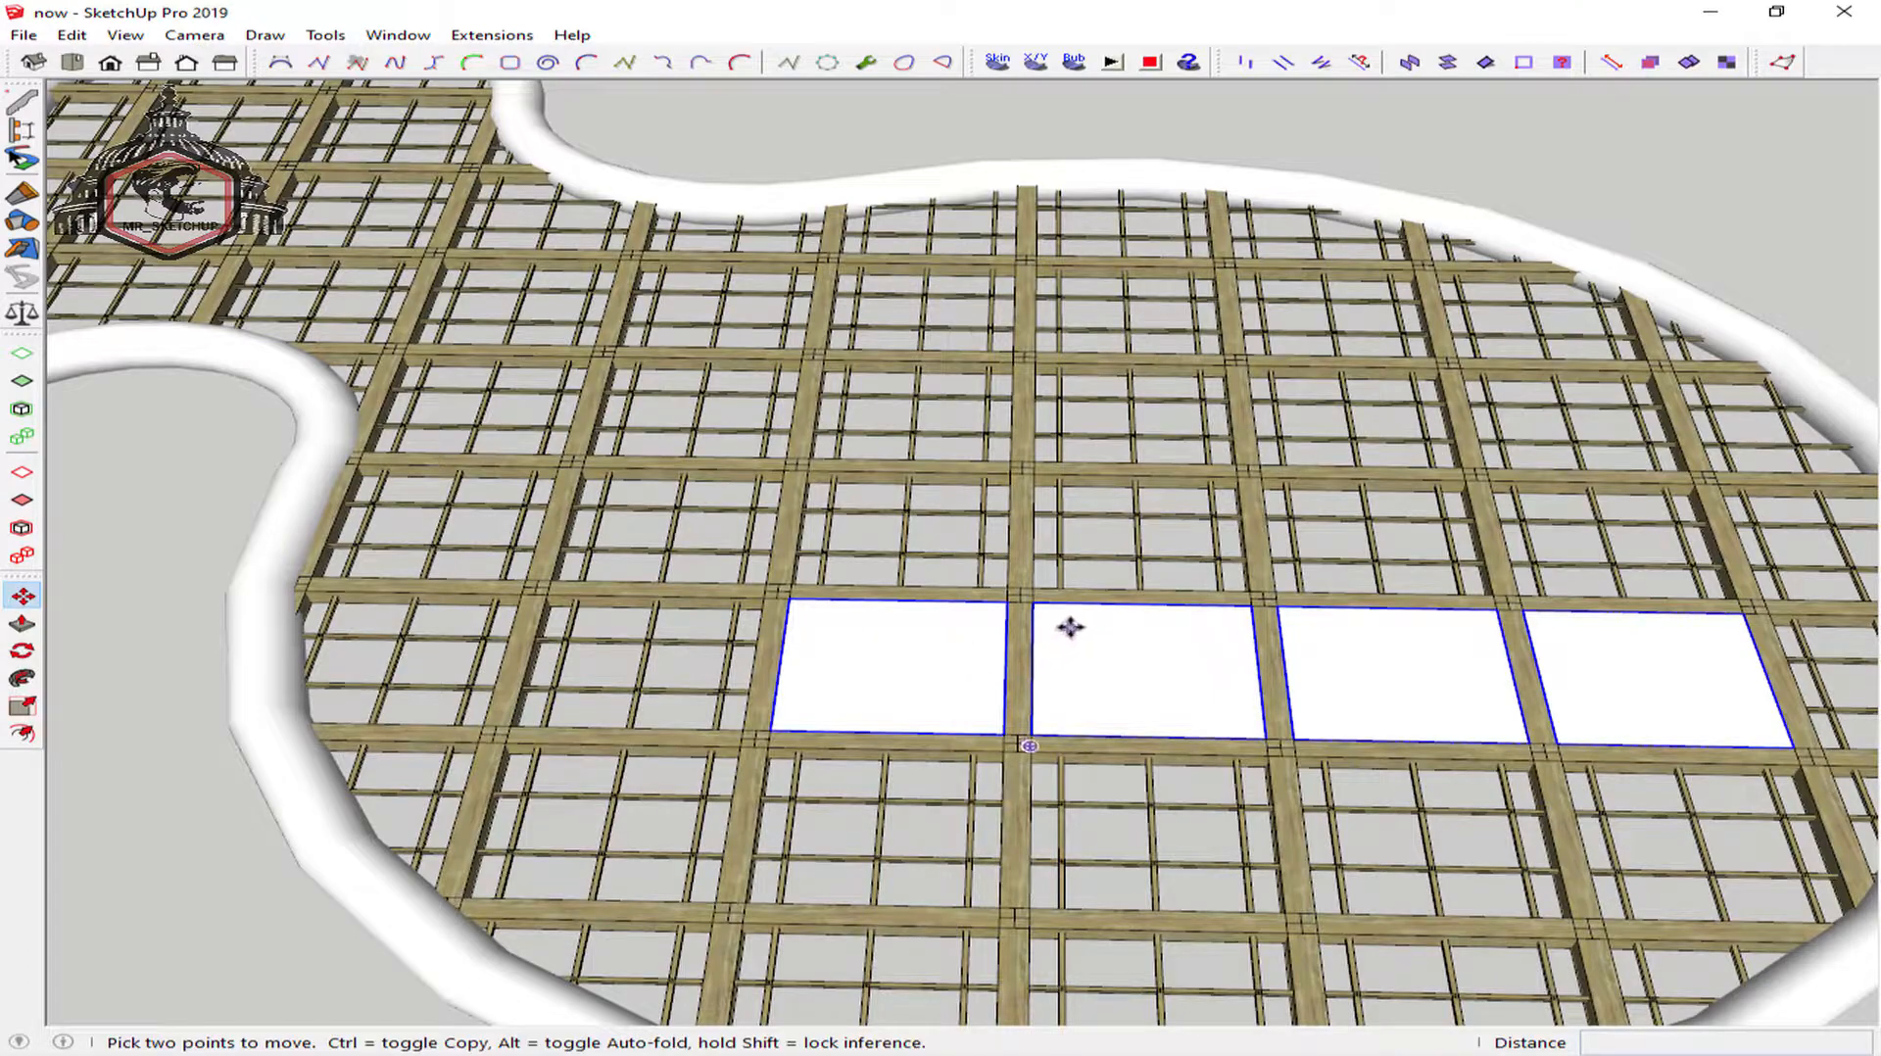
{"action": "key", "text": "ctrl"}
{"action": "left_click", "coordinate": [1029, 742]}
{"action": "left_click", "coordinate": [1033, 593]}
{"action": "scroll", "coordinate": [1034, 593], "scroll_direction": "down", "scroll_amount": 3}
{"action": "type", "text": "x"}
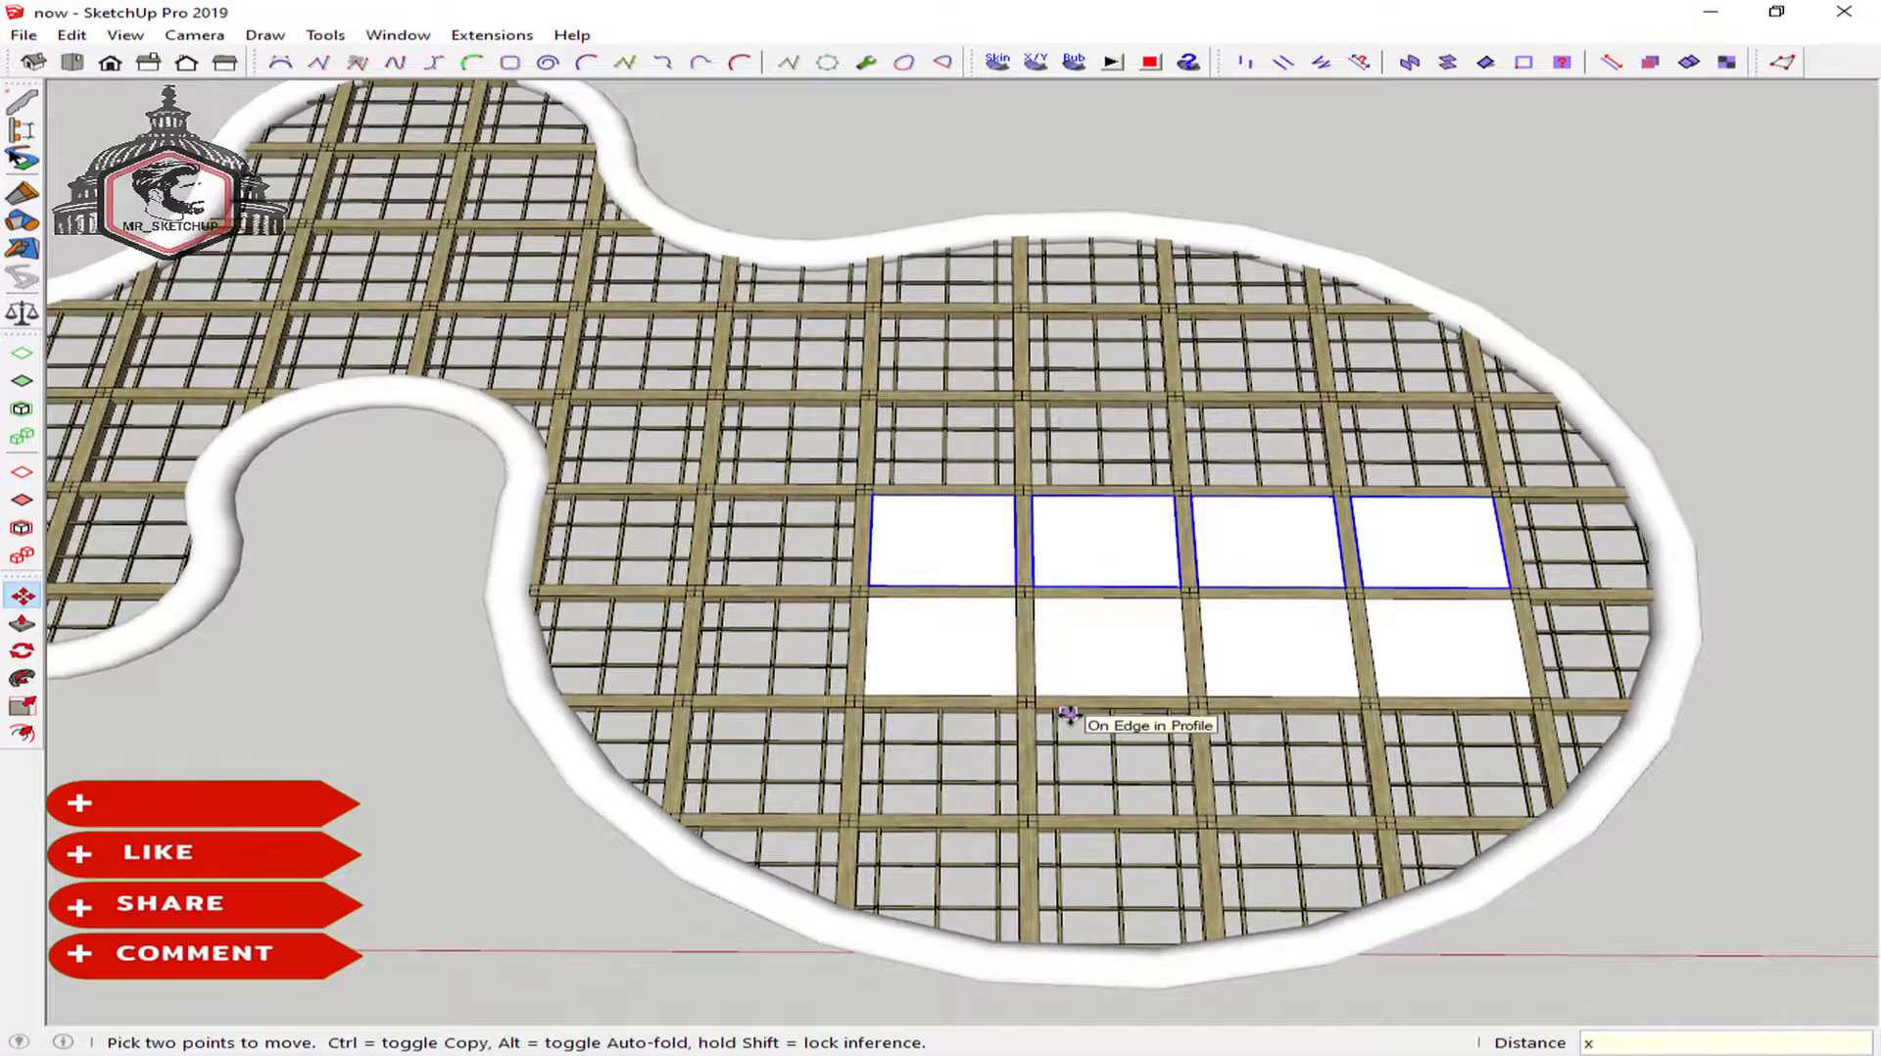
{"action": "type", "text": "2"}
{"action": "key", "text": "Return"}
Select the end column of three panels nearest the canopy's narrow part and copy it one cell further along
{"action": "key", "text": "space"}
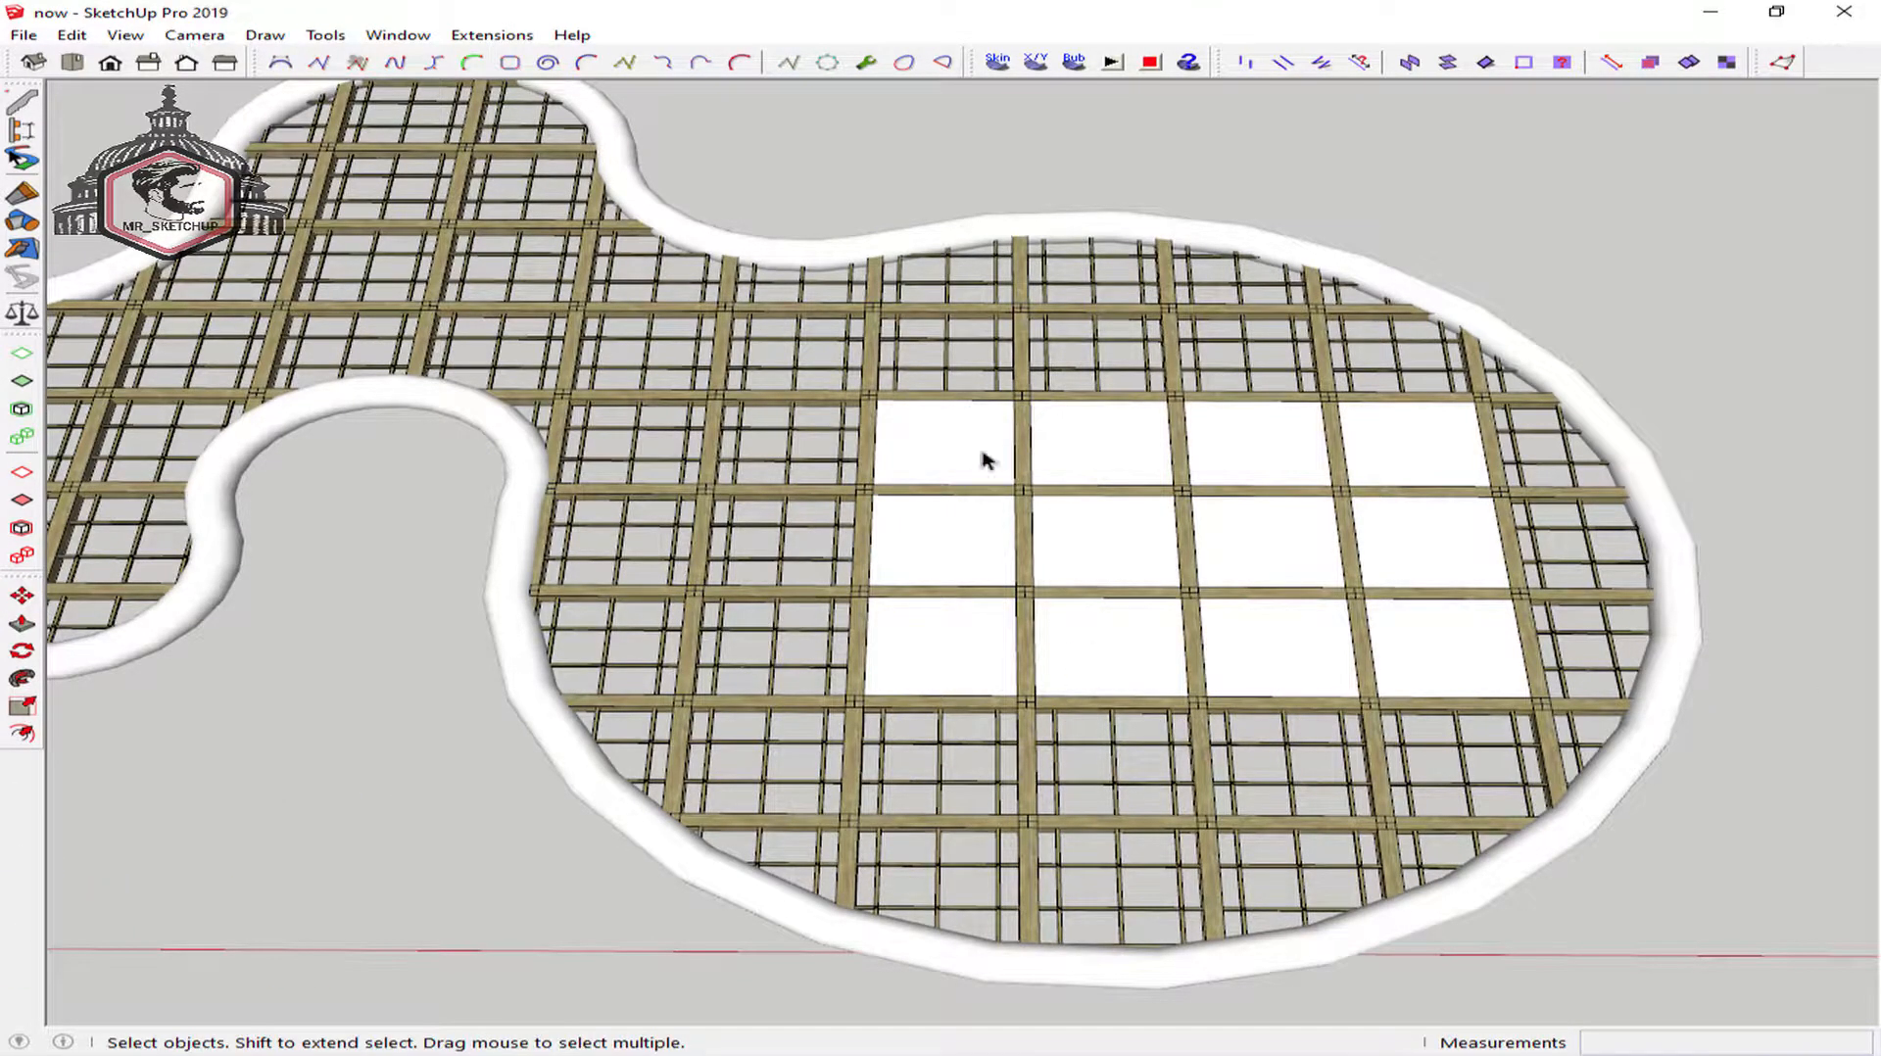
{"action": "scroll", "coordinate": [985, 659], "scroll_direction": "up", "scroll_amount": 1}
{"action": "key", "text": "m"}
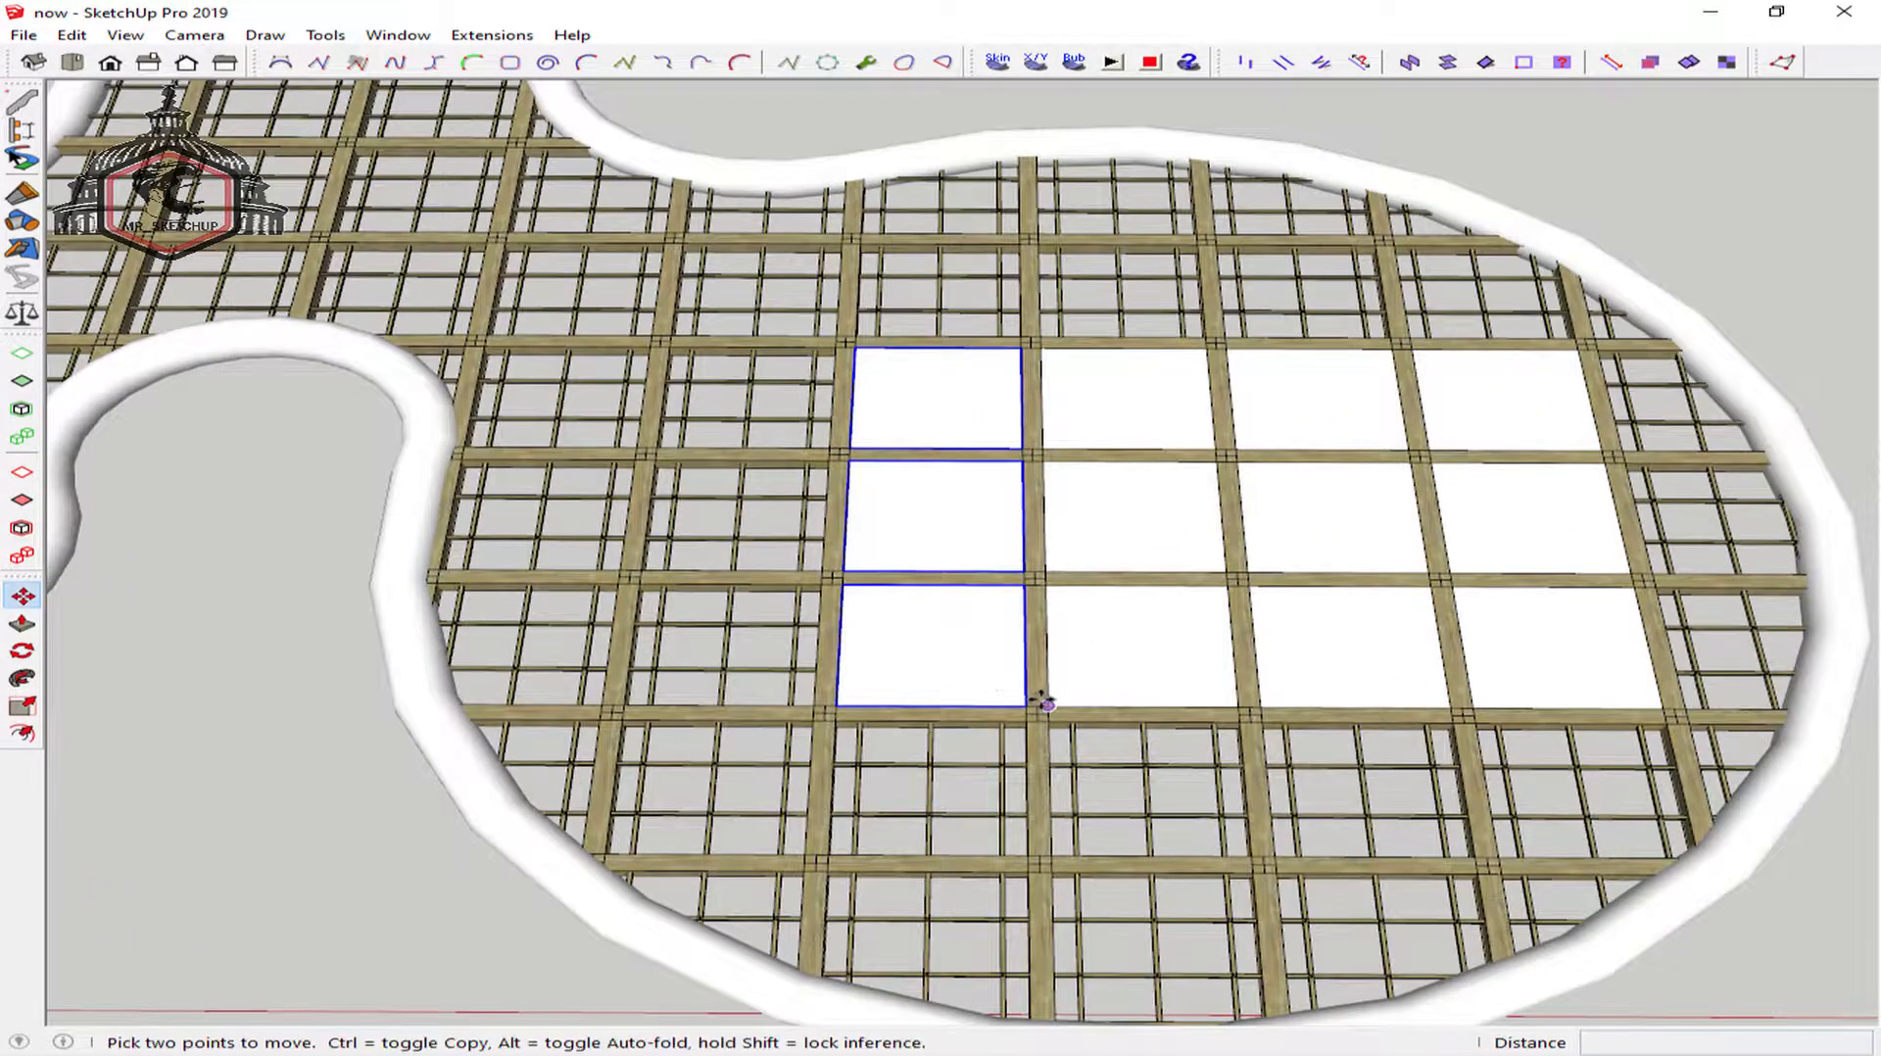
{"action": "key", "text": "ctrl"}
{"action": "left_click", "coordinate": [1027, 706]}
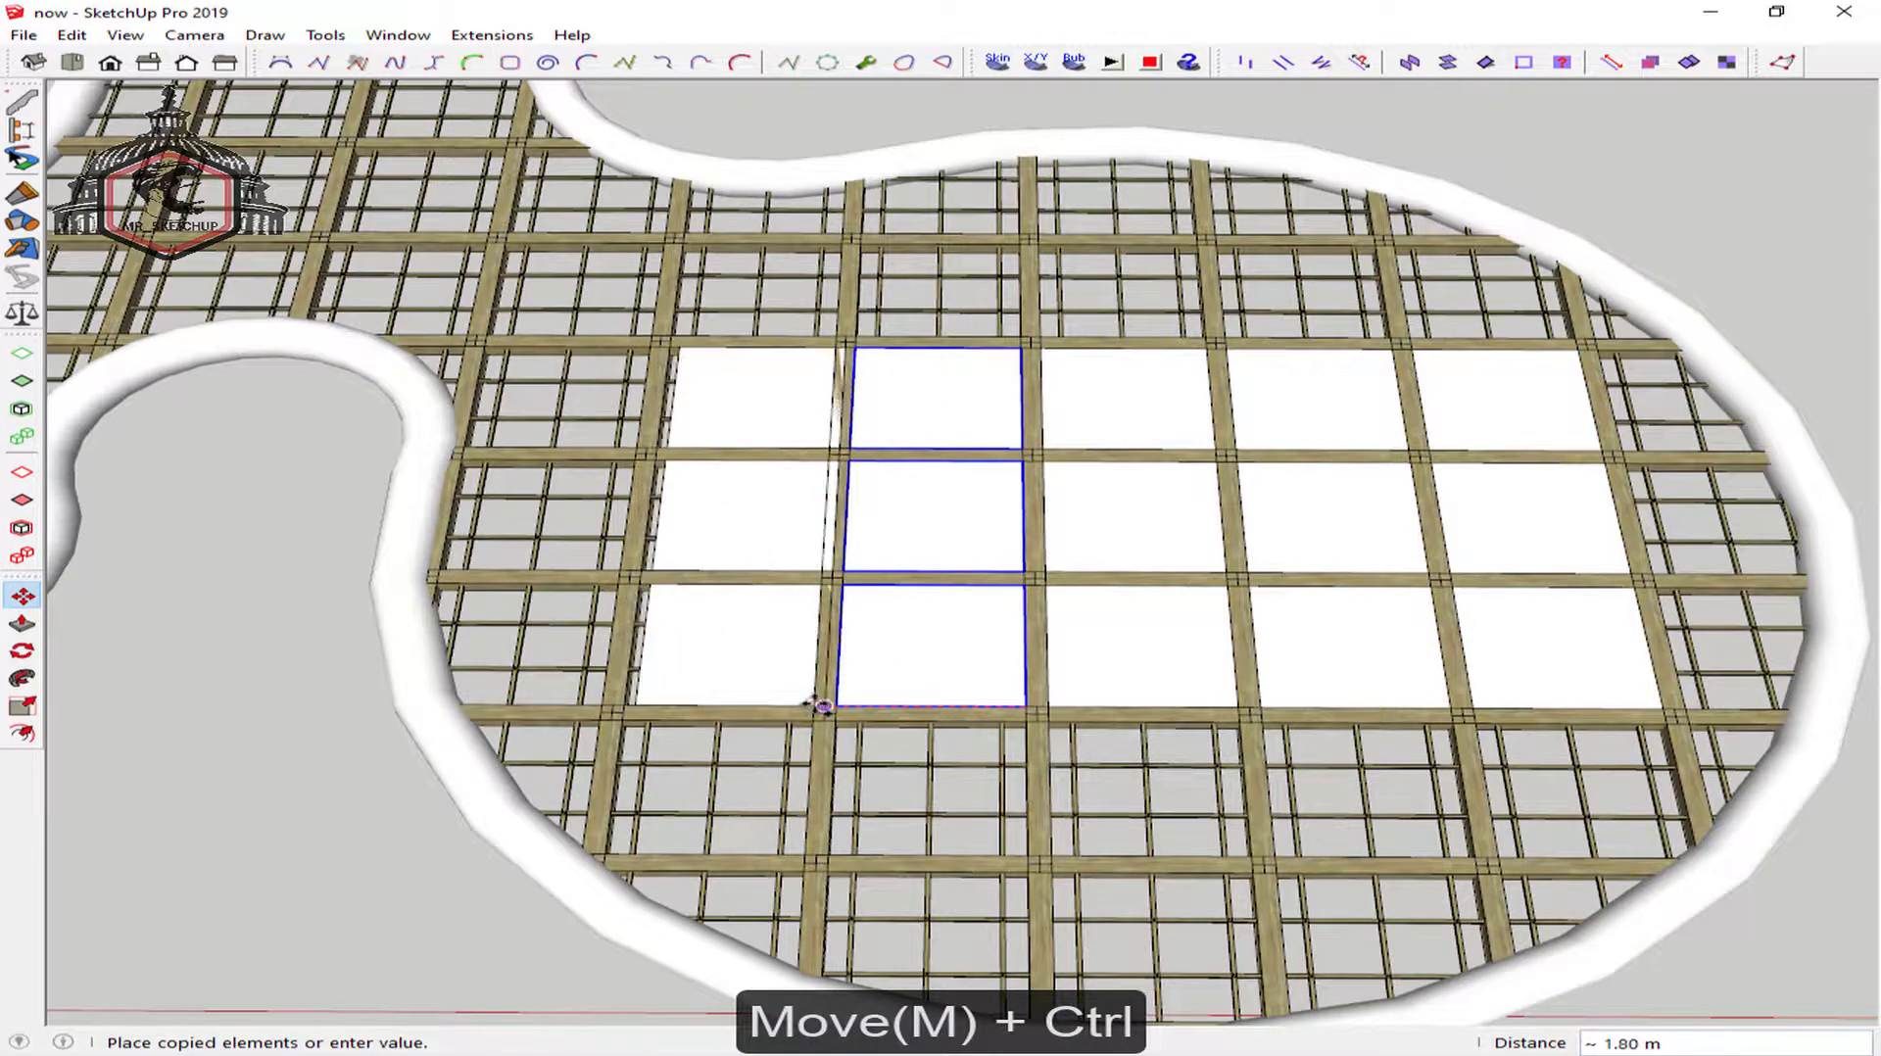
{"action": "left_click", "coordinate": [809, 704]}
Copy the newest column of three panels into the narrow neck leading to the canopy's back lobe
{"action": "scroll", "coordinate": [848, 664], "scroll_direction": "down", "scroll_amount": 3}
{"action": "key", "text": "space"}
{"action": "middle_click_drag", "start_coordinate": [823, 601], "coordinate": [1151, 758]}
{"action": "key", "text": "m"}
{"action": "scroll", "coordinate": [1241, 831], "scroll_direction": "up", "scroll_amount": 5}
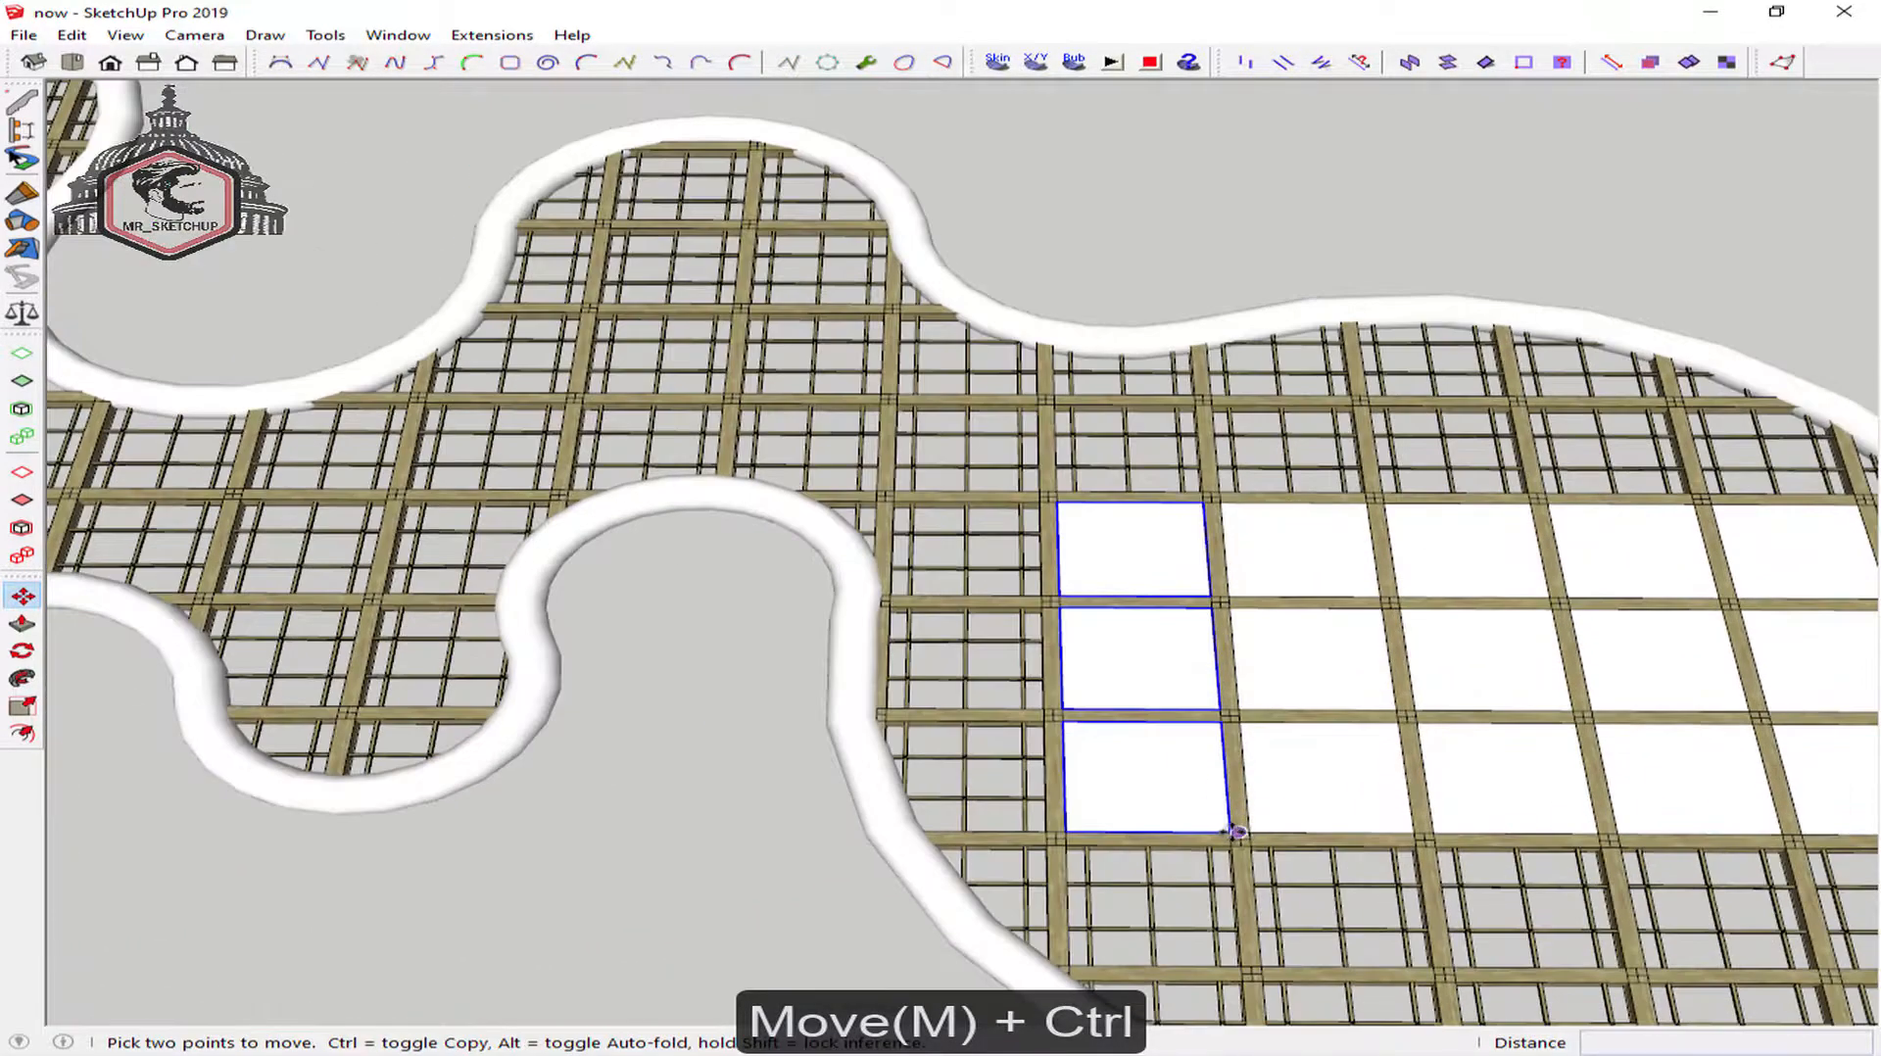
{"action": "key", "text": "ctrl"}
{"action": "left_click", "coordinate": [1237, 831]}
{"action": "scroll", "coordinate": [663, 659], "scroll_direction": "down", "scroll_amount": 5}
{"action": "middle_click_drag", "start_coordinate": [663, 659], "coordinate": [1369, 773]}
{"action": "scroll", "coordinate": [789, 697], "scroll_direction": "up", "scroll_amount": 6}
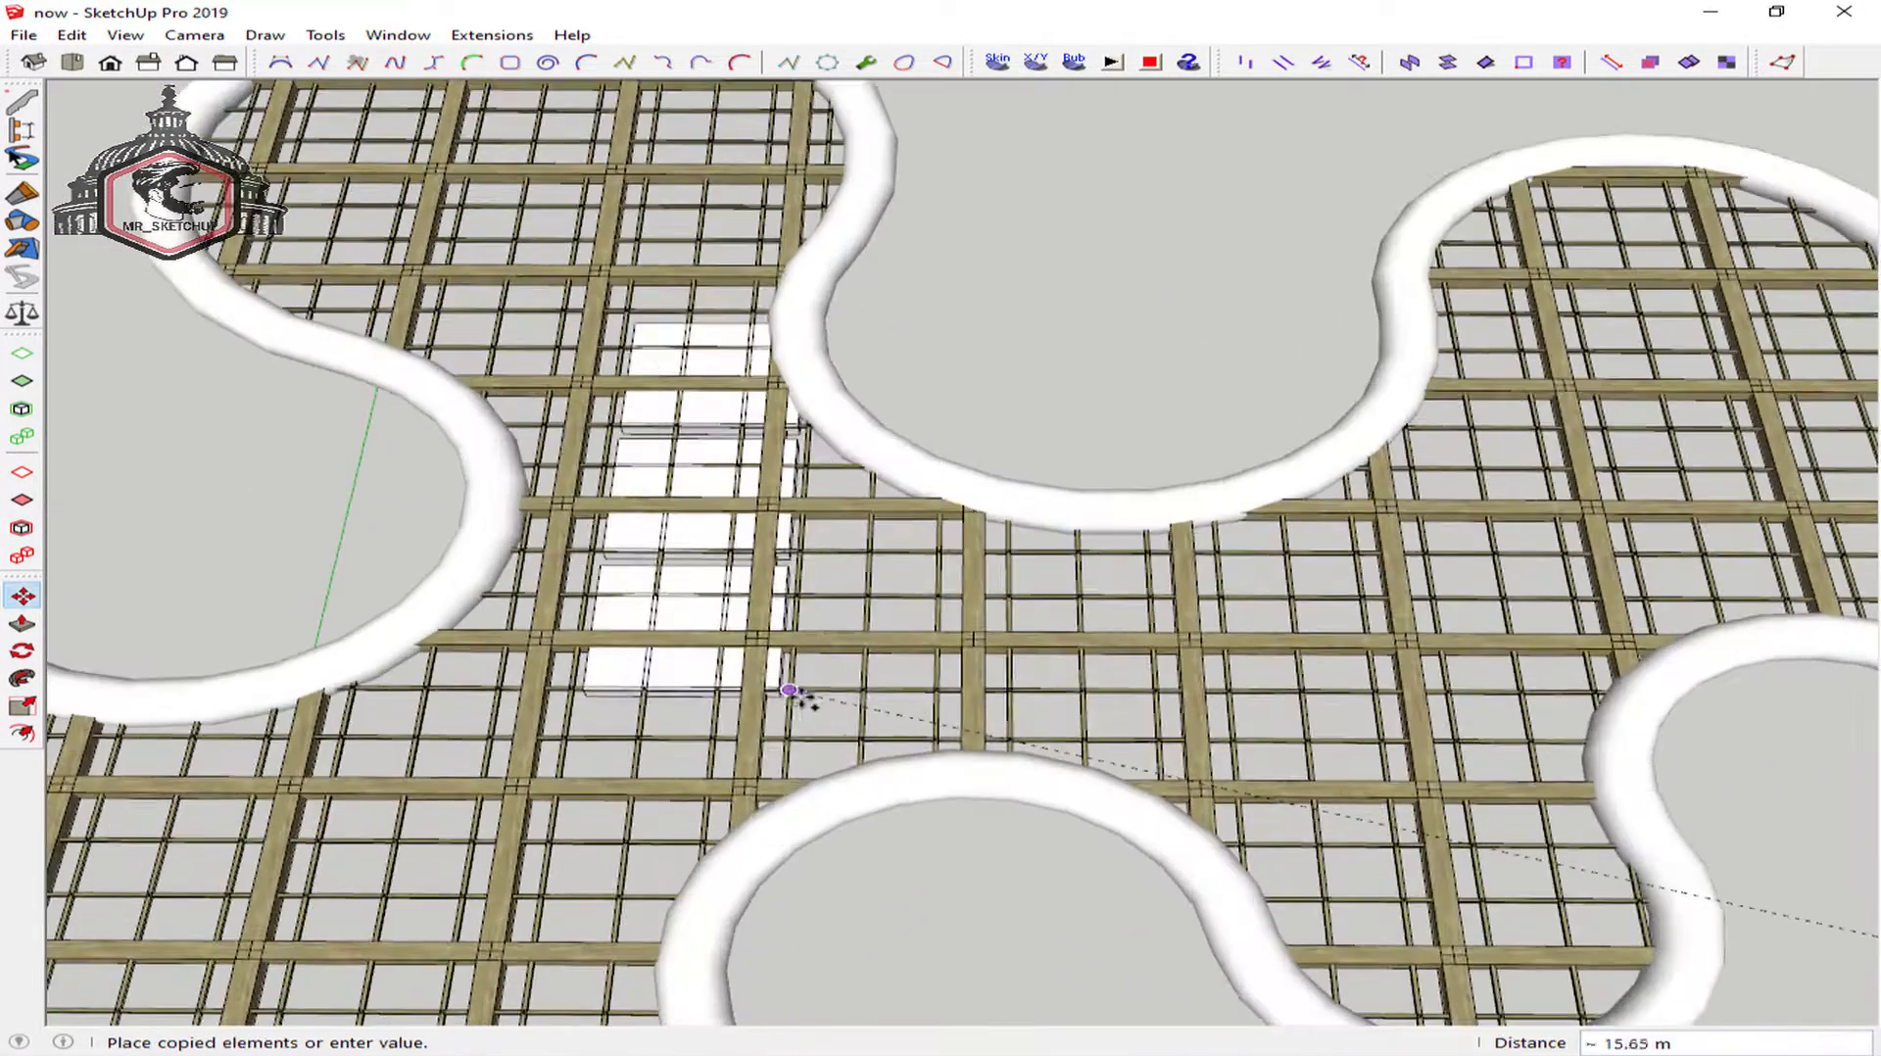
{"action": "scroll", "coordinate": [764, 769], "scroll_direction": "up", "scroll_amount": 2}
{"action": "left_click", "coordinate": [707, 799]}
Copy only the neck column's rearmost panel into a grid cell of the back lobe
{"action": "scroll", "coordinate": [706, 800], "scroll_direction": "down", "scroll_amount": 3}
{"action": "scroll", "coordinate": [915, 788], "scroll_direction": "up", "scroll_amount": 4}
{"action": "key", "text": "space"}
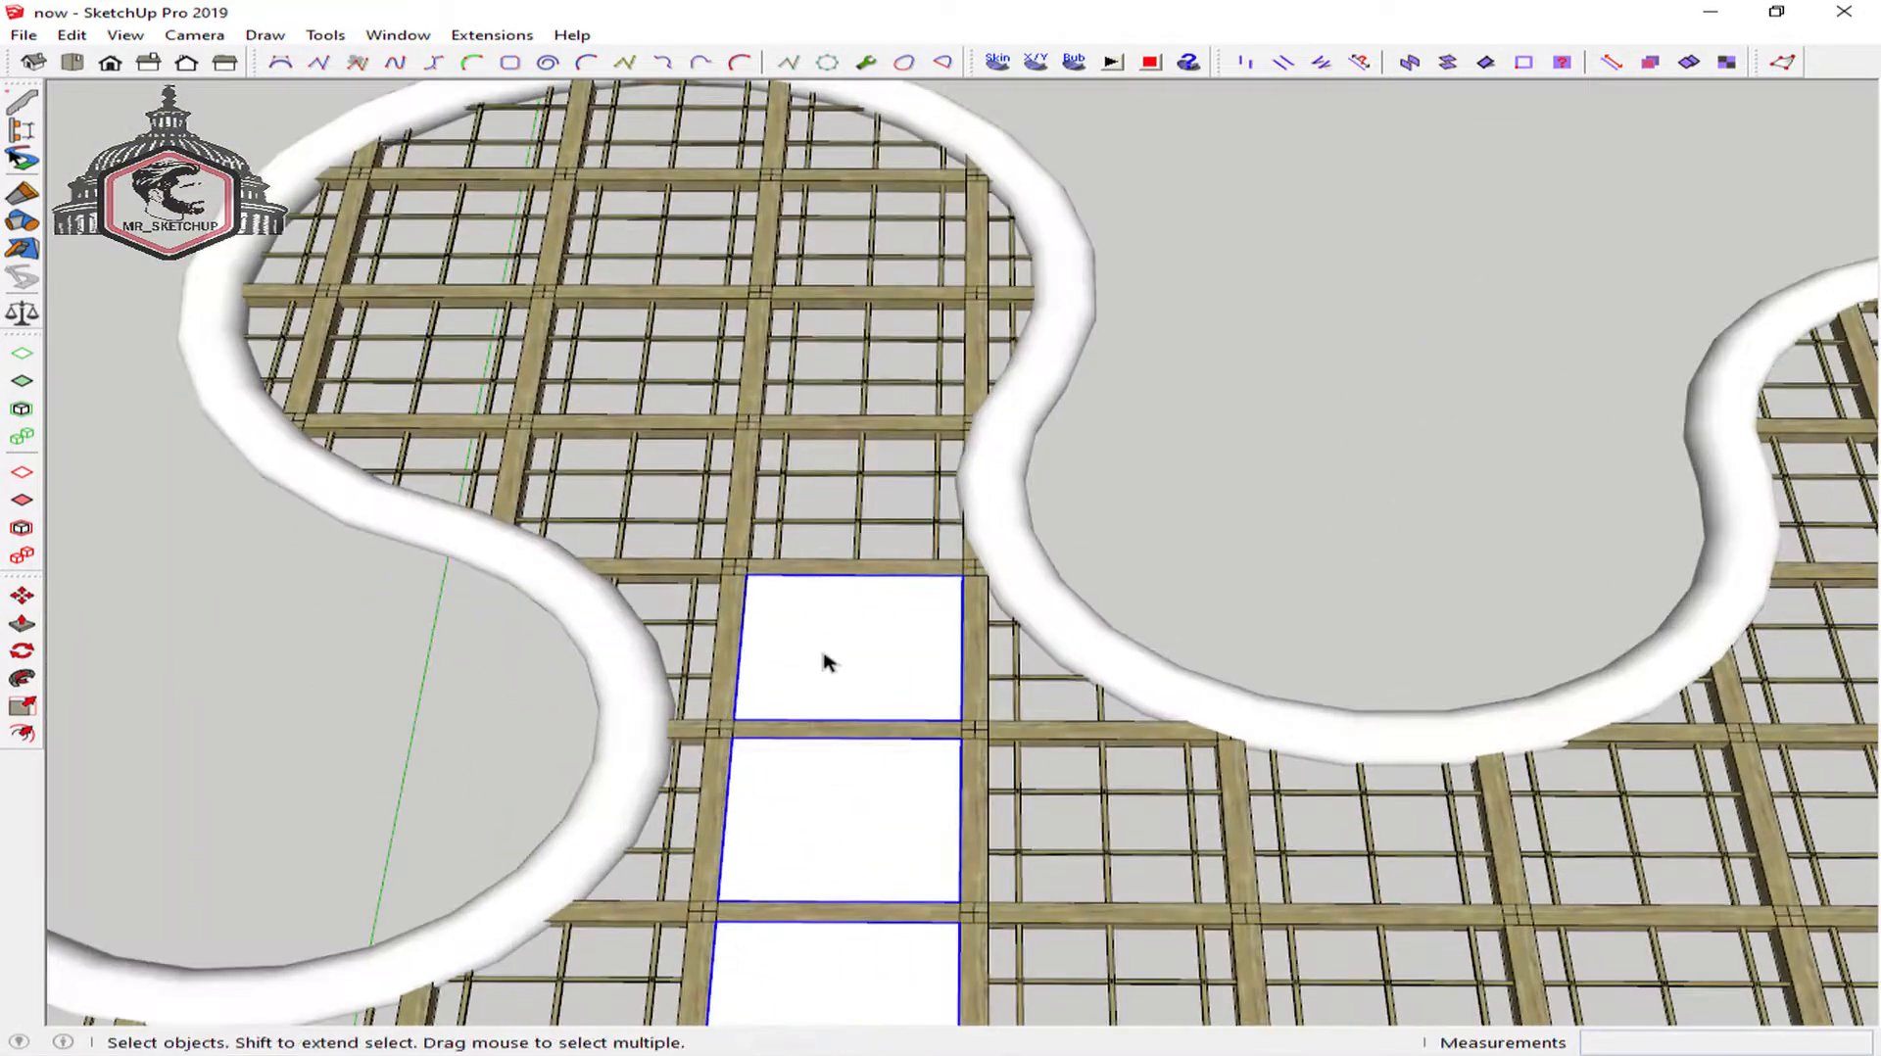
{"action": "key", "text": "m"}
{"action": "key", "text": "ctrl"}
{"action": "left_click", "coordinate": [961, 721]}
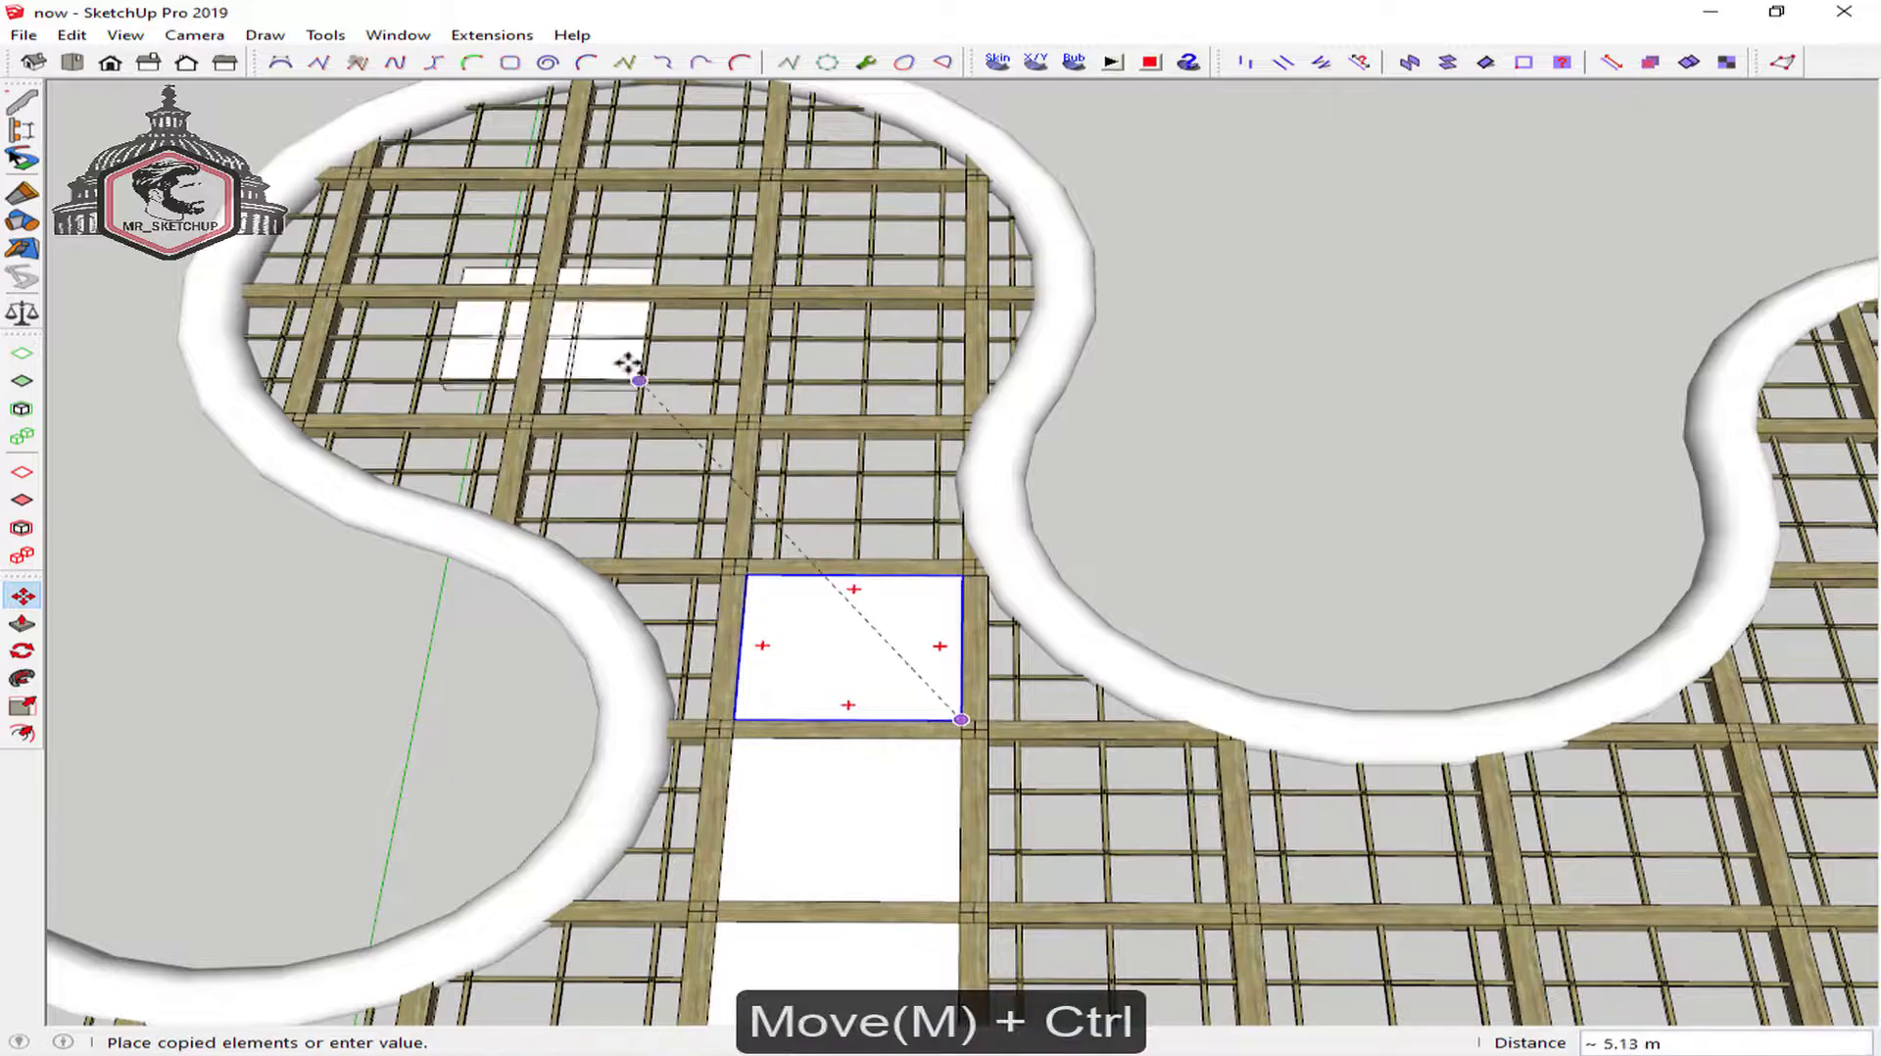
{"action": "scroll", "coordinate": [733, 409], "scroll_direction": "up", "scroll_amount": 3}
{"action": "left_click", "coordinate": [741, 414]}
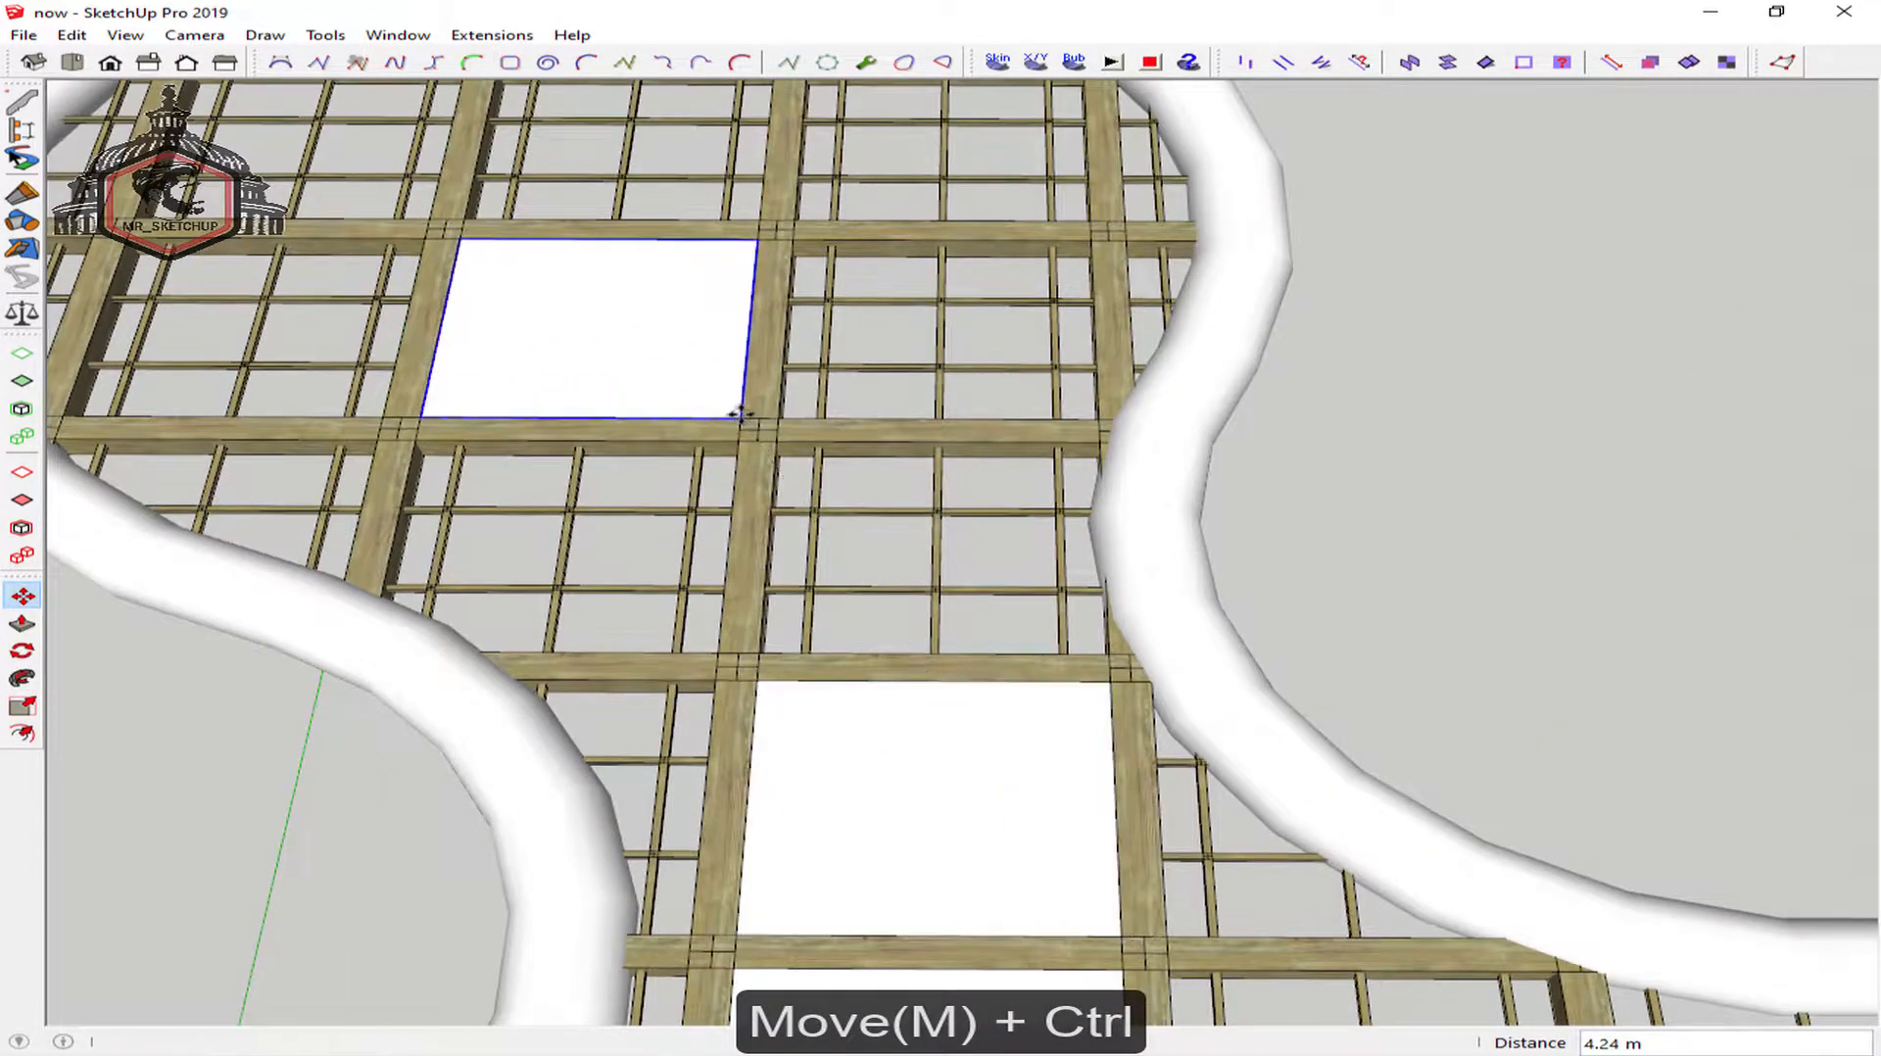
Copy the back-lobe panel about 1.90 m into the adjacent cell, and copy that one into the cell behind it
{"action": "left_click", "coordinate": [742, 420]}
{"action": "left_click", "coordinate": [1094, 420]}
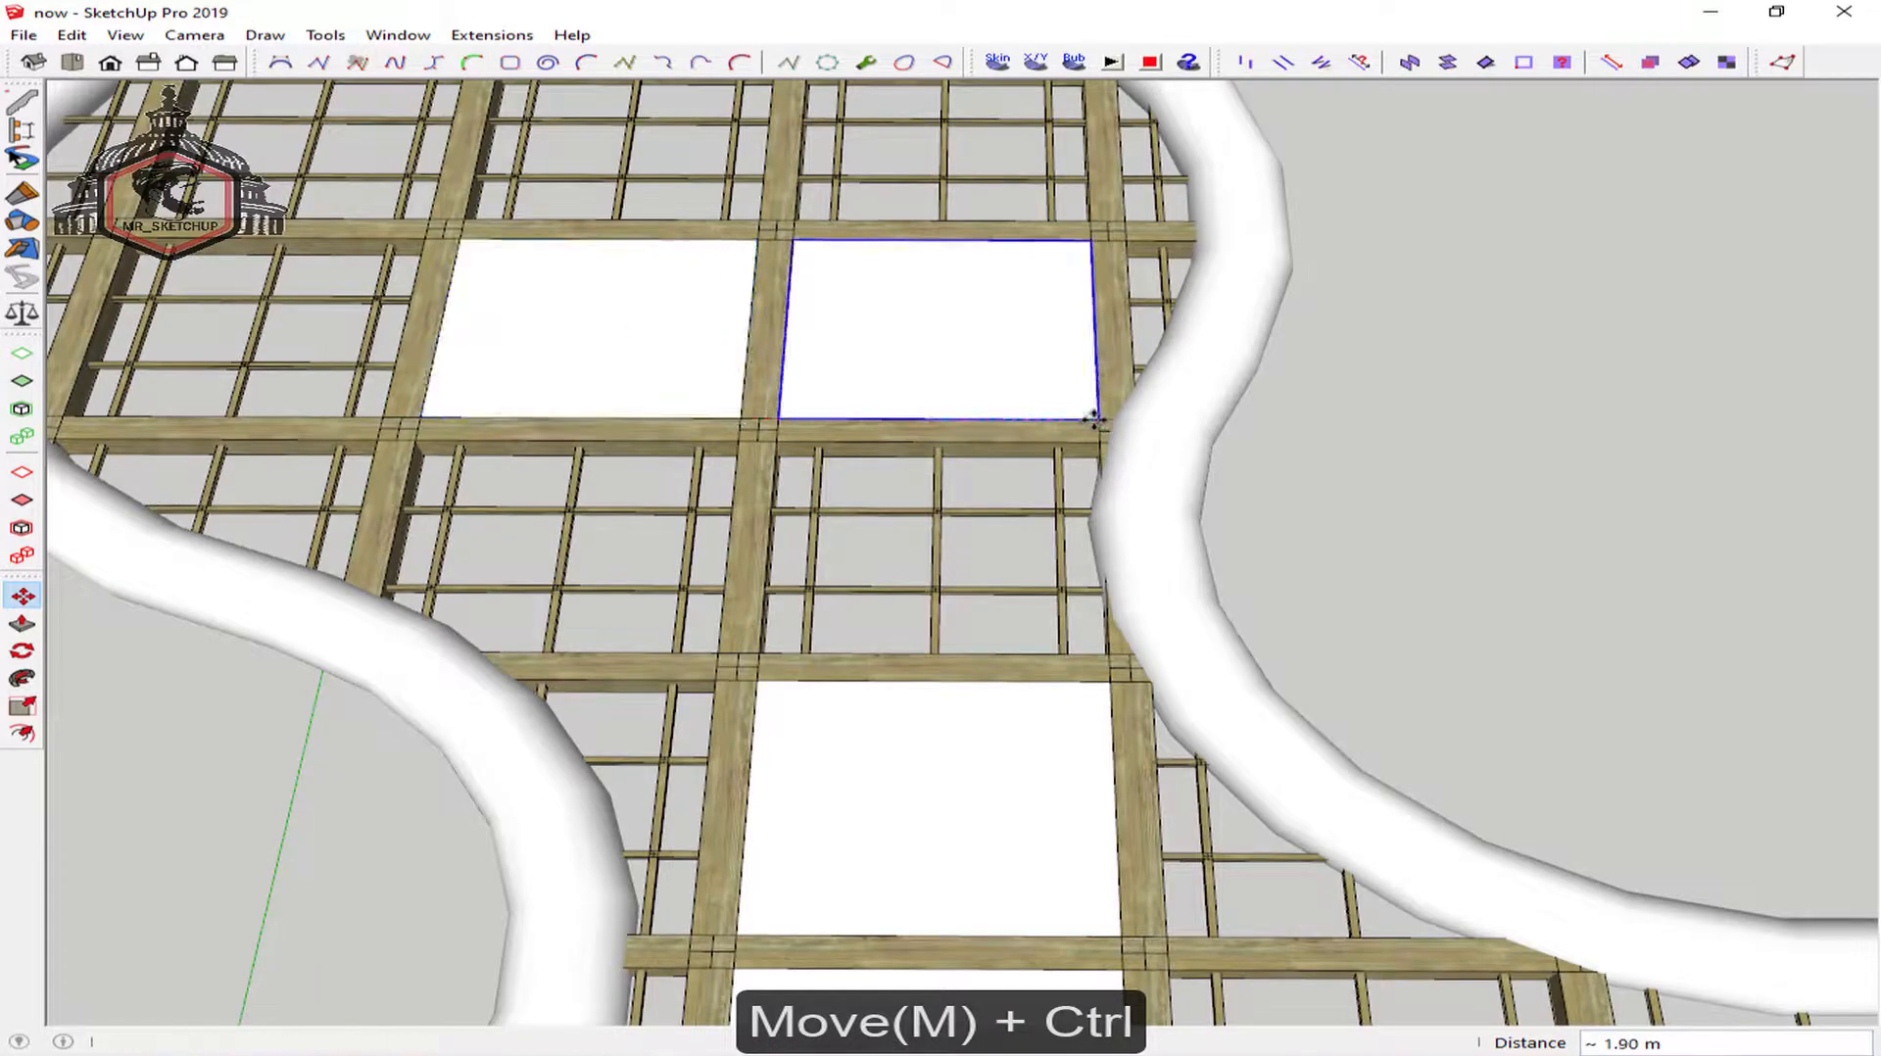
{"action": "left_click", "coordinate": [1097, 418]}
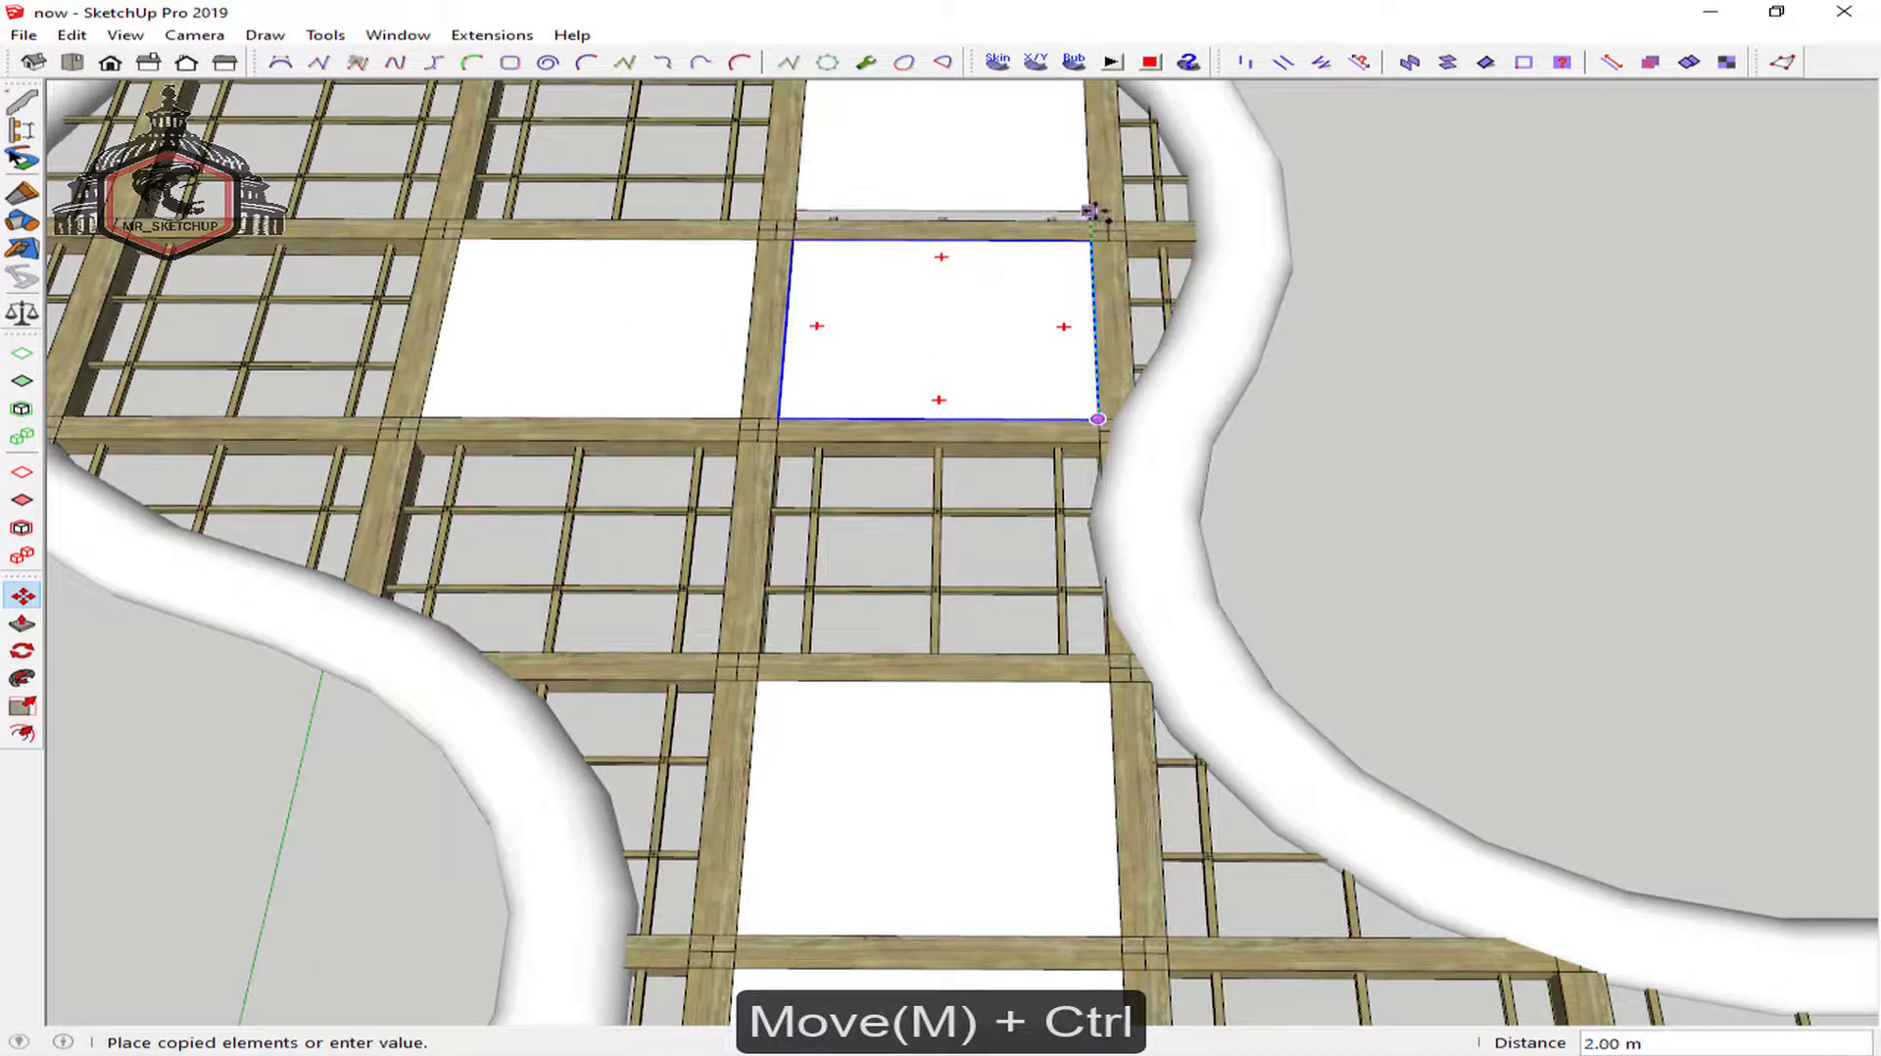
{"action": "scroll", "coordinate": [1090, 211], "scroll_direction": "up", "scroll_amount": 4}
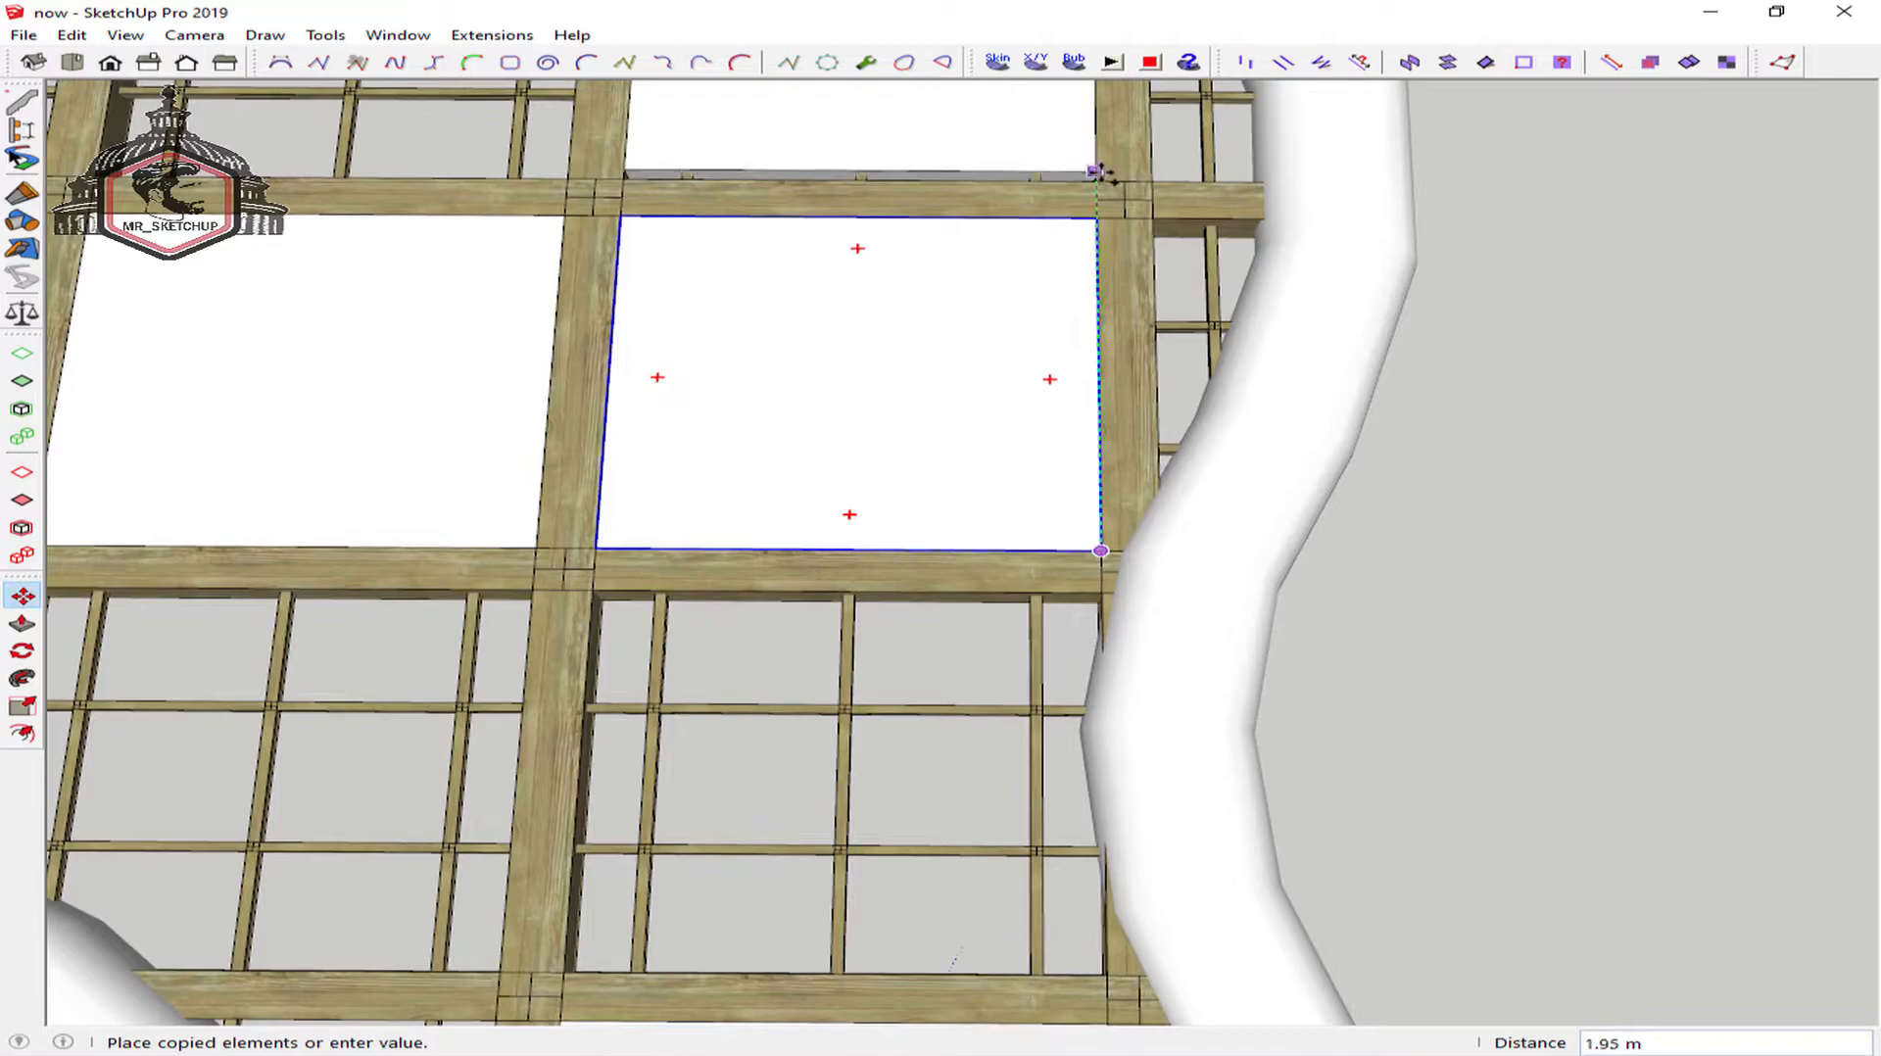
{"action": "left_click", "coordinate": [1098, 179]}
Copy the panel into the remaining cells of a three-by-two block in the back lobe
{"action": "left_click", "coordinate": [1100, 177]}
{"action": "scroll", "coordinate": [1049, 180], "scroll_direction": "down", "scroll_amount": 3}
{"action": "middle_click_drag", "start_coordinate": [1049, 180], "coordinate": [940, 514]}
{"action": "scroll", "coordinate": [940, 514], "scroll_direction": "down", "scroll_amount": 3}
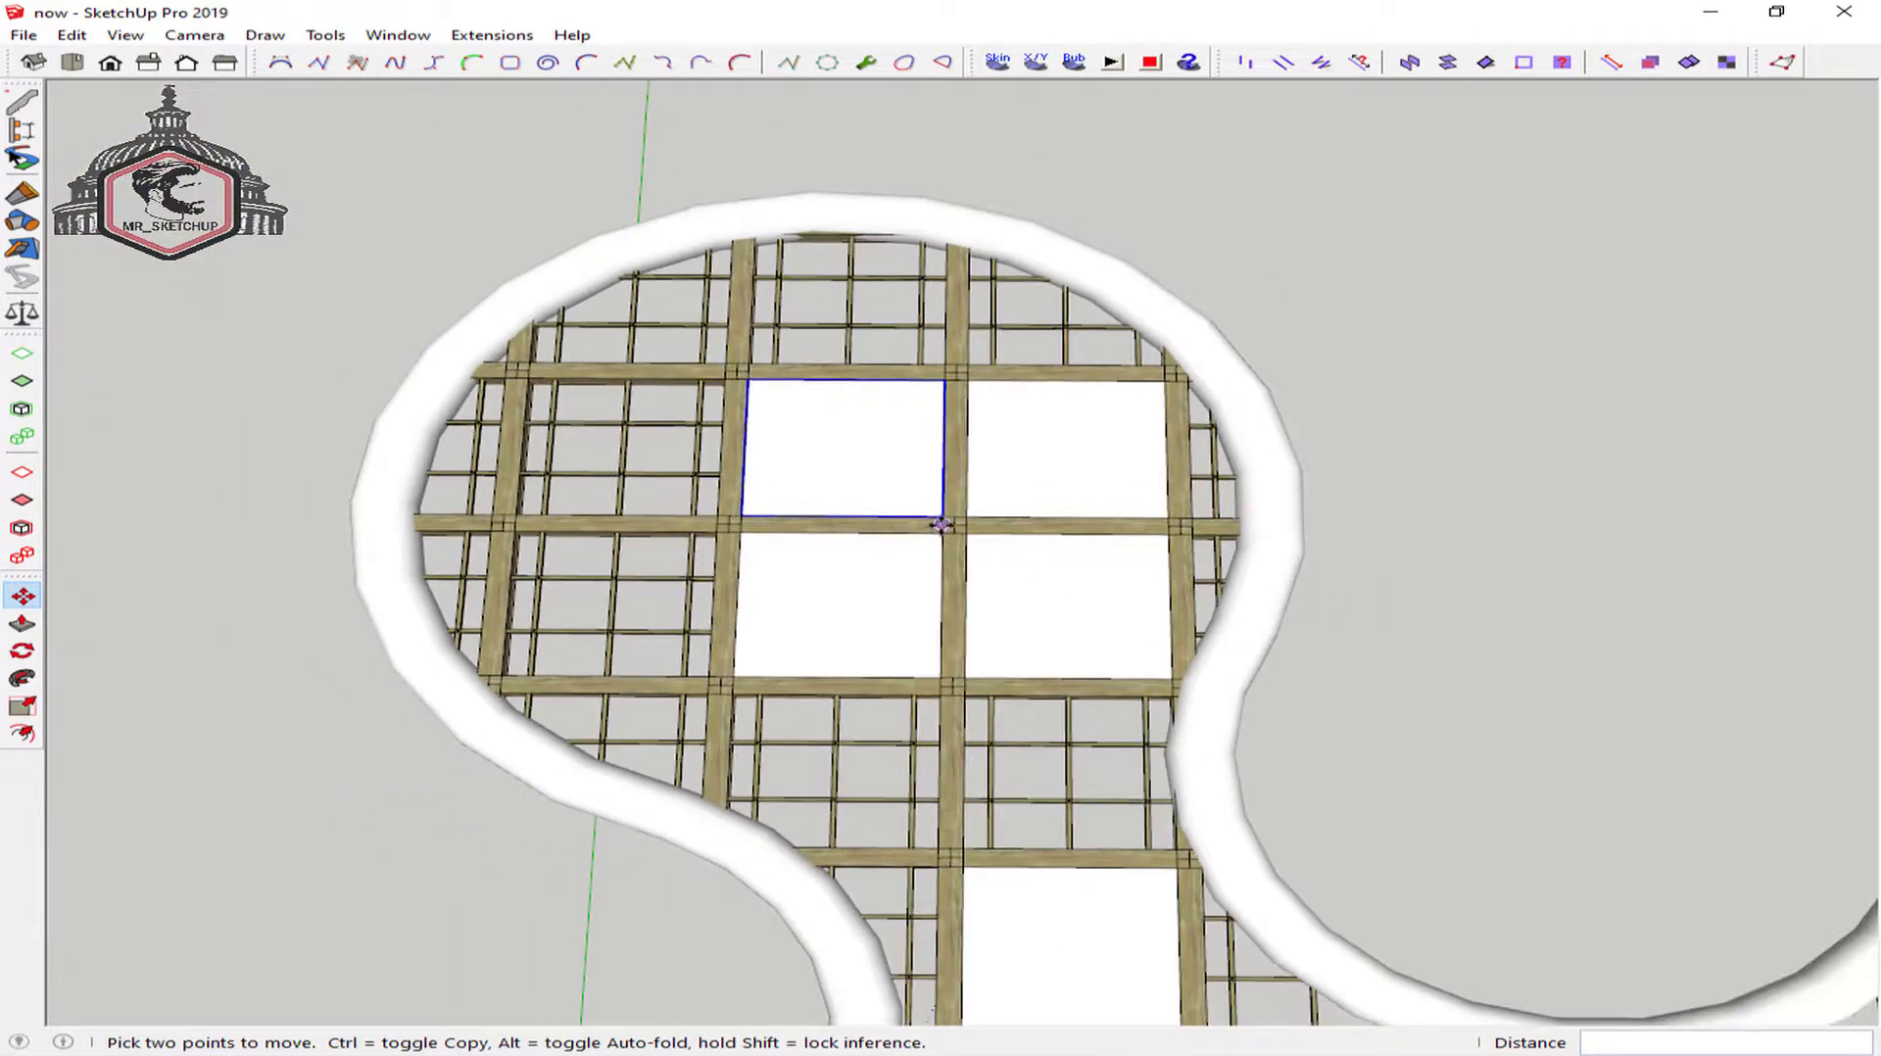
{"action": "left_click", "coordinate": [689, 511]}
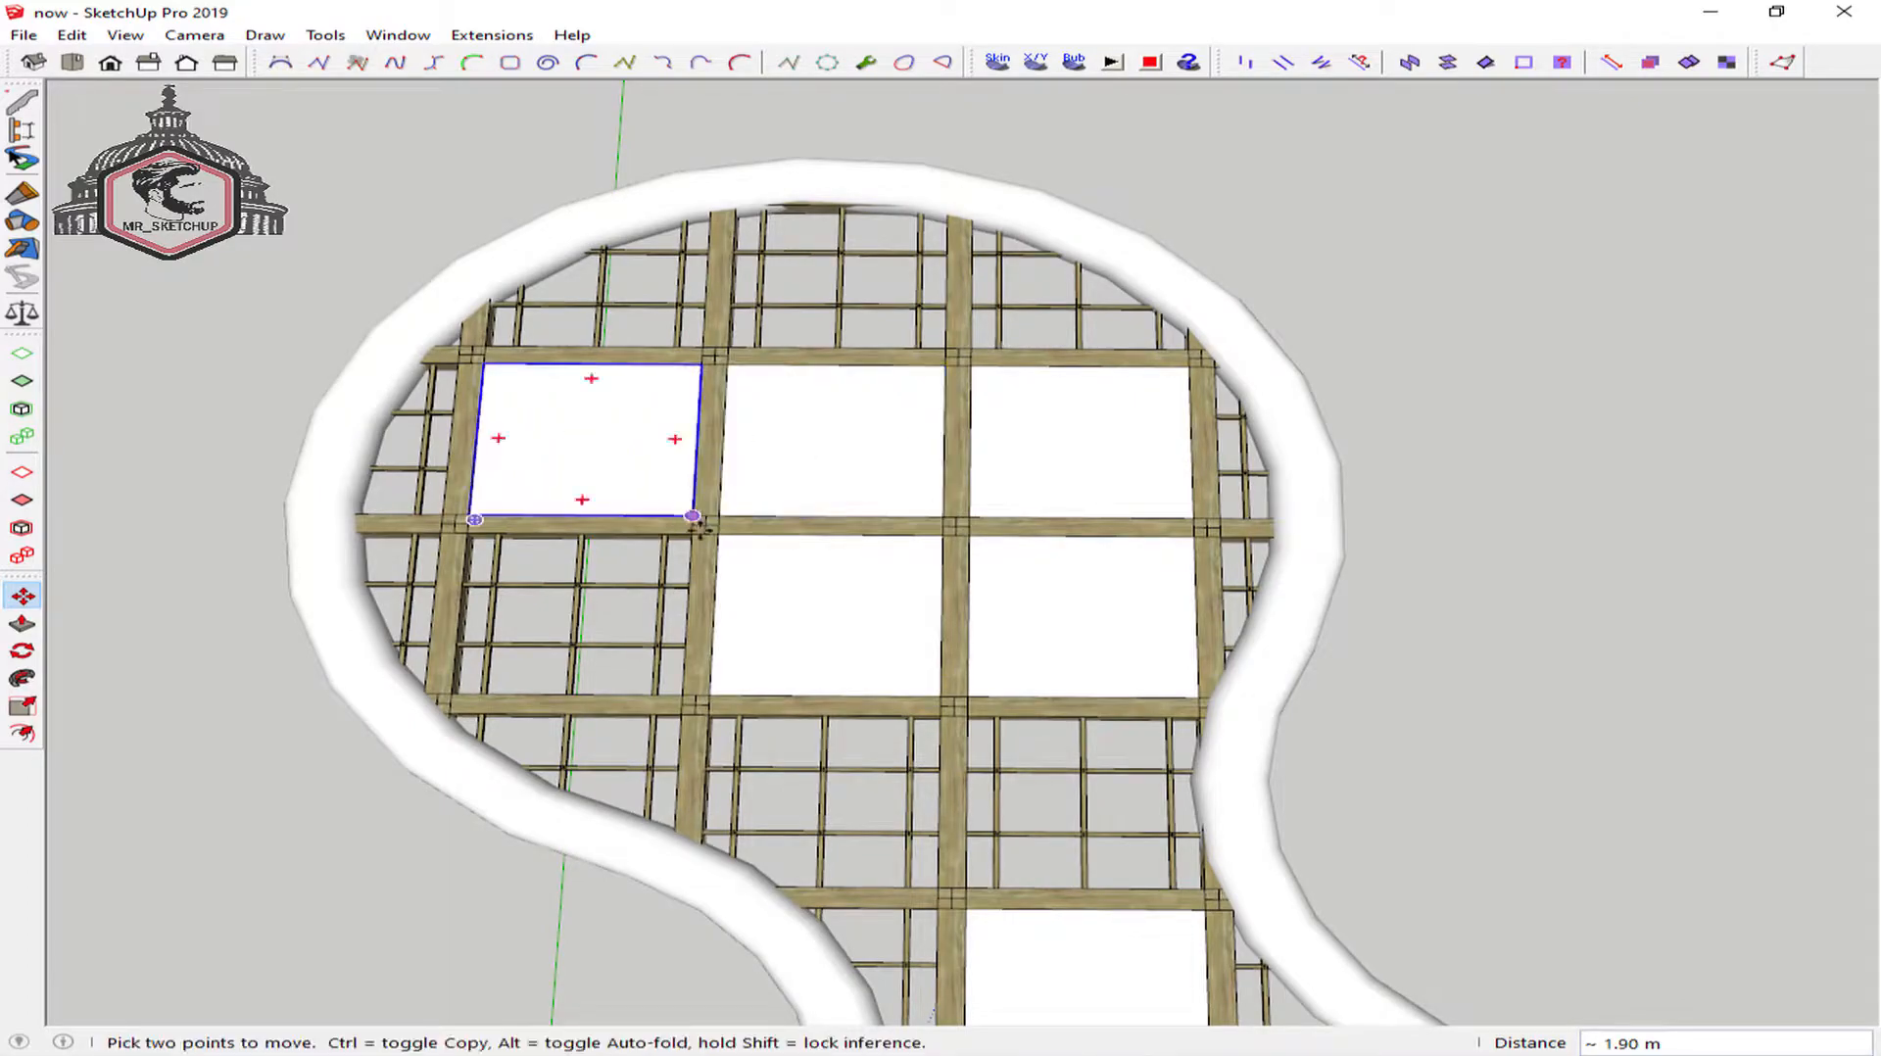
{"action": "left_click", "coordinate": [692, 514]}
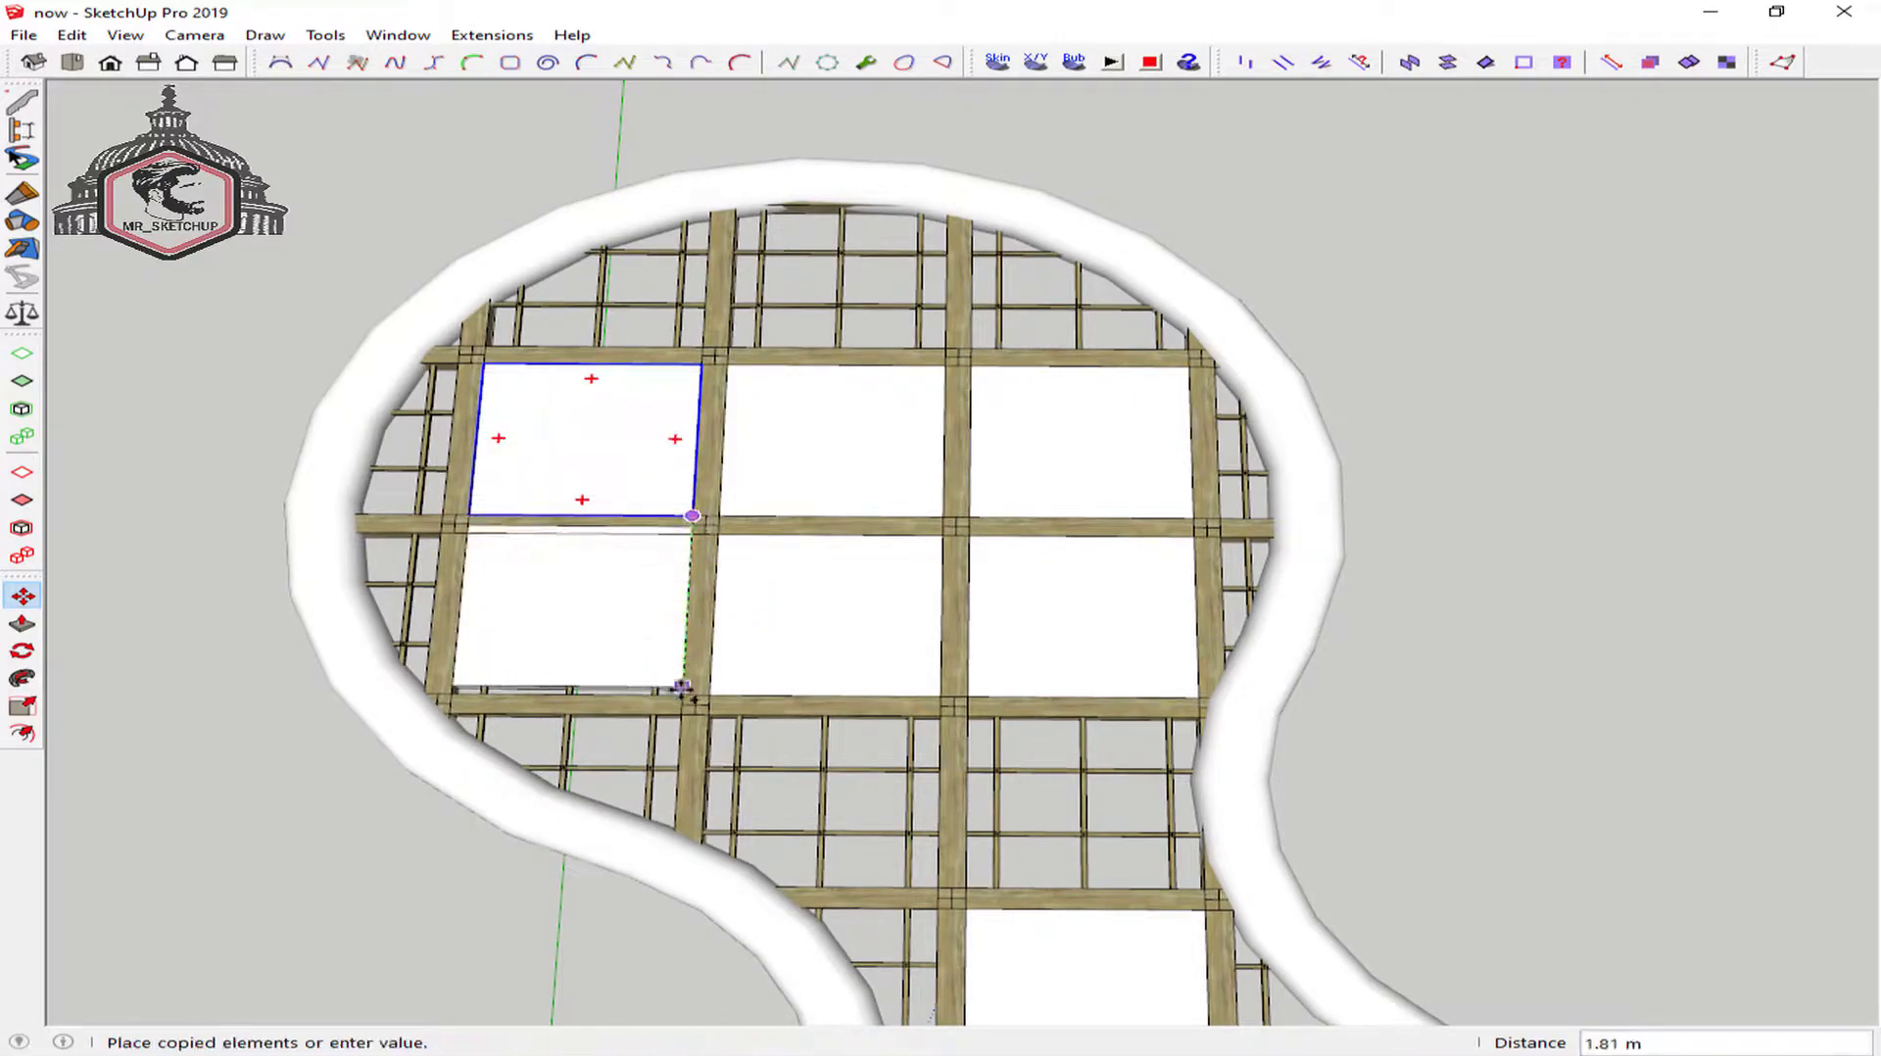
{"action": "scroll", "coordinate": [682, 688], "scroll_direction": "up", "scroll_amount": 4}
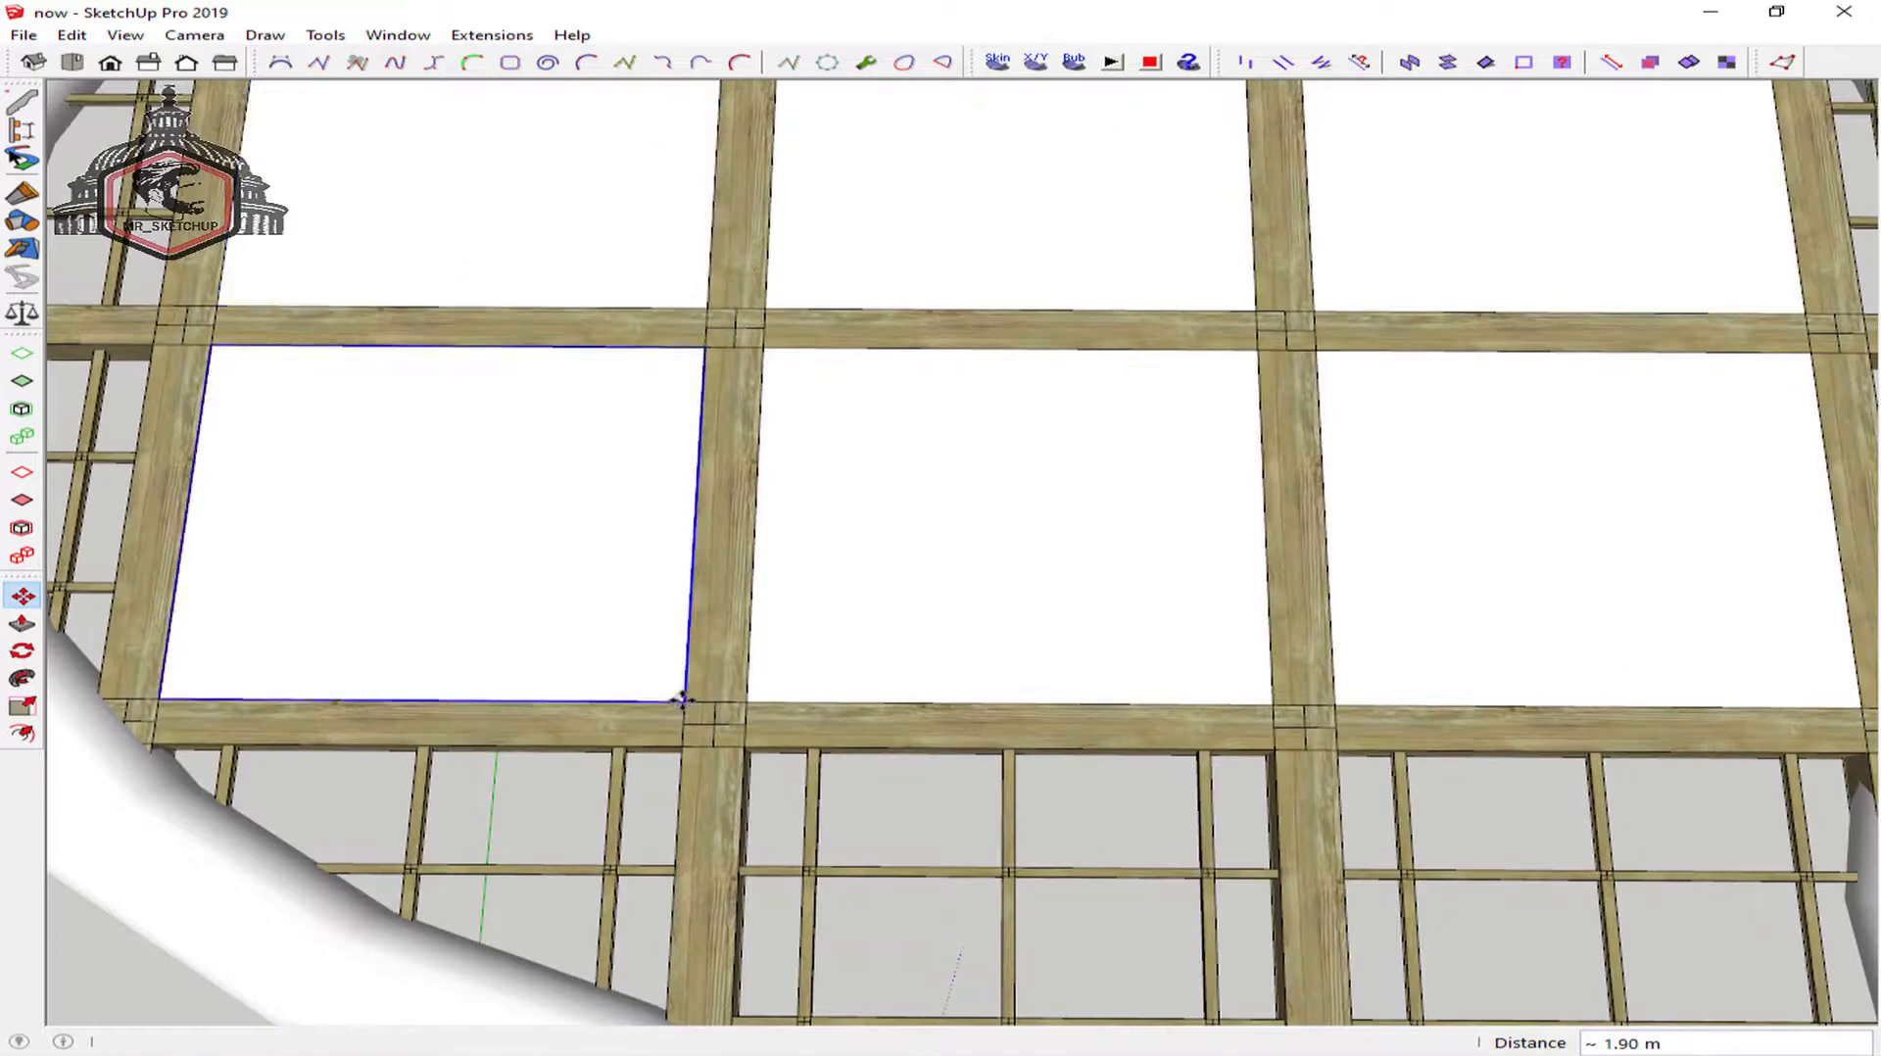
Copy a panel from the back lobe into the small side lobe, with another copy in the cell in front
{"action": "scroll", "coordinate": [1029, 573], "scroll_direction": "down", "scroll_amount": 10}
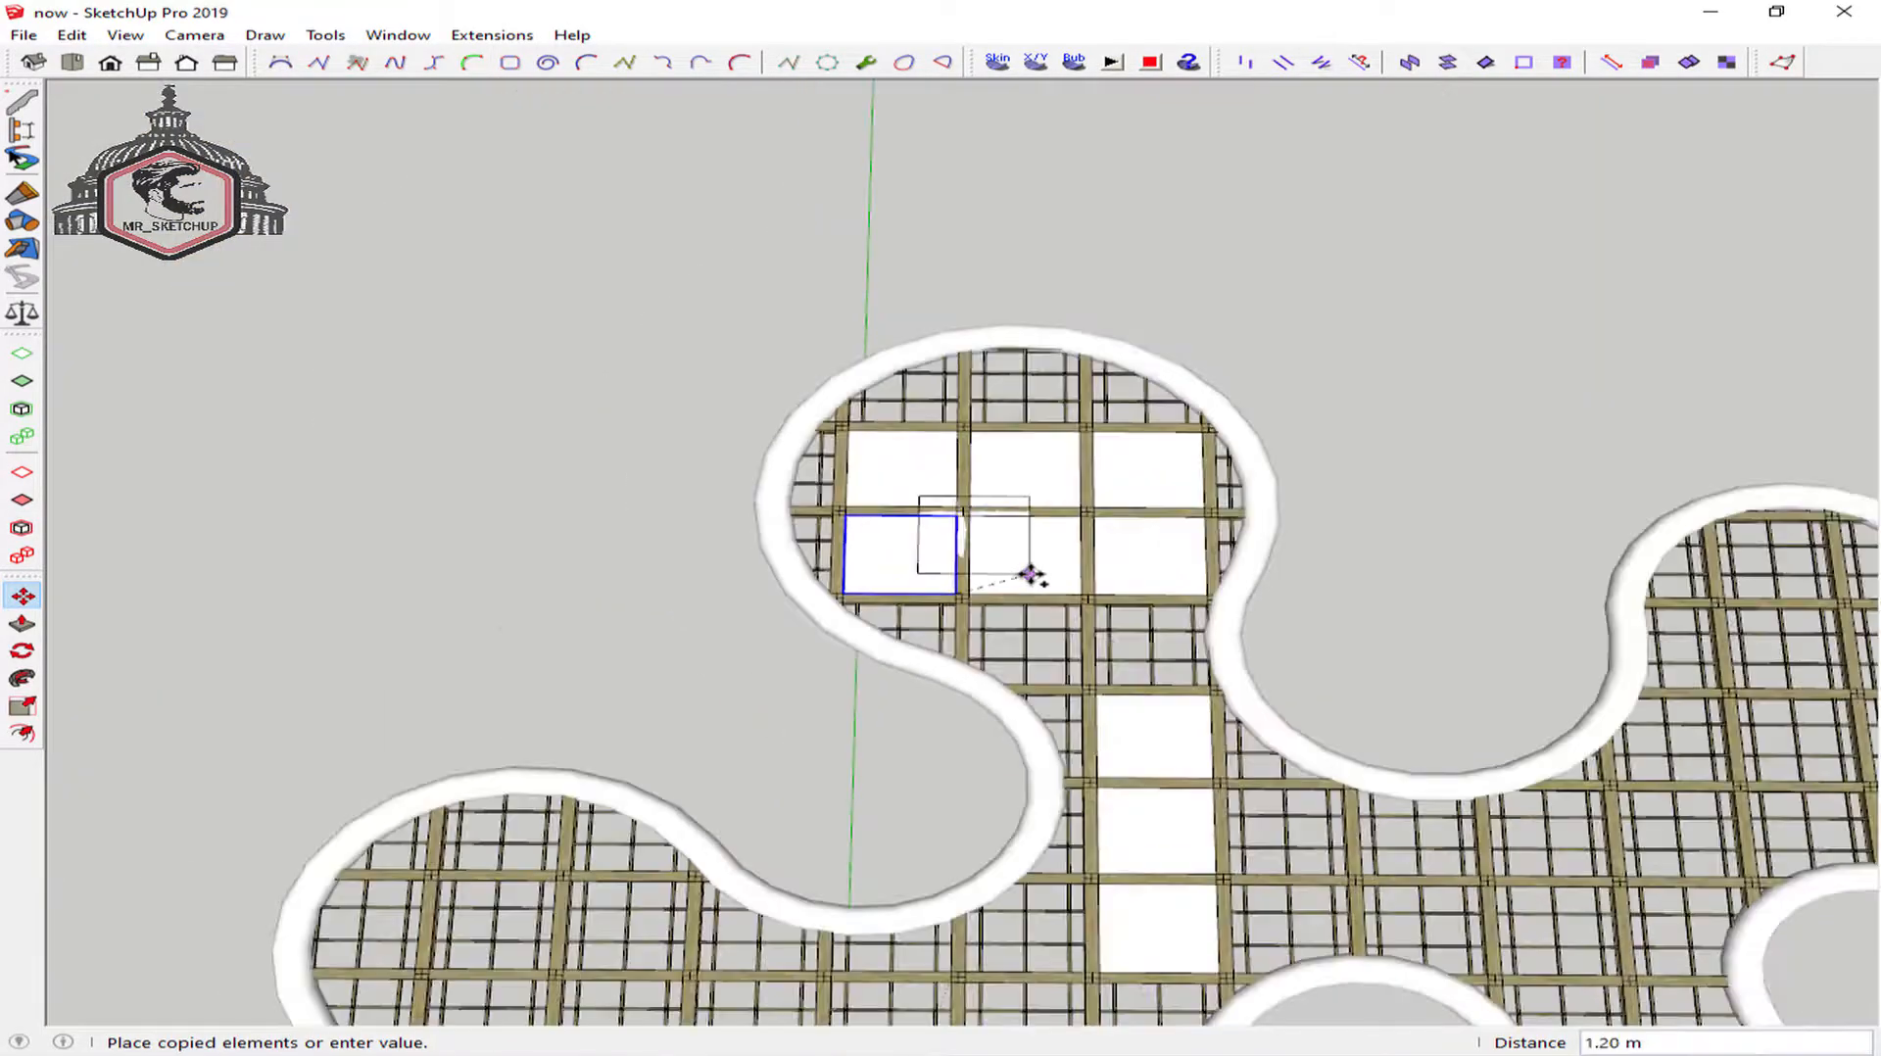
{"action": "middle_click_drag", "start_coordinate": [1034, 715], "coordinate": [1112, 451], "text": "shift"}
{"action": "scroll", "coordinate": [784, 529], "scroll_direction": "up", "scroll_amount": 6}
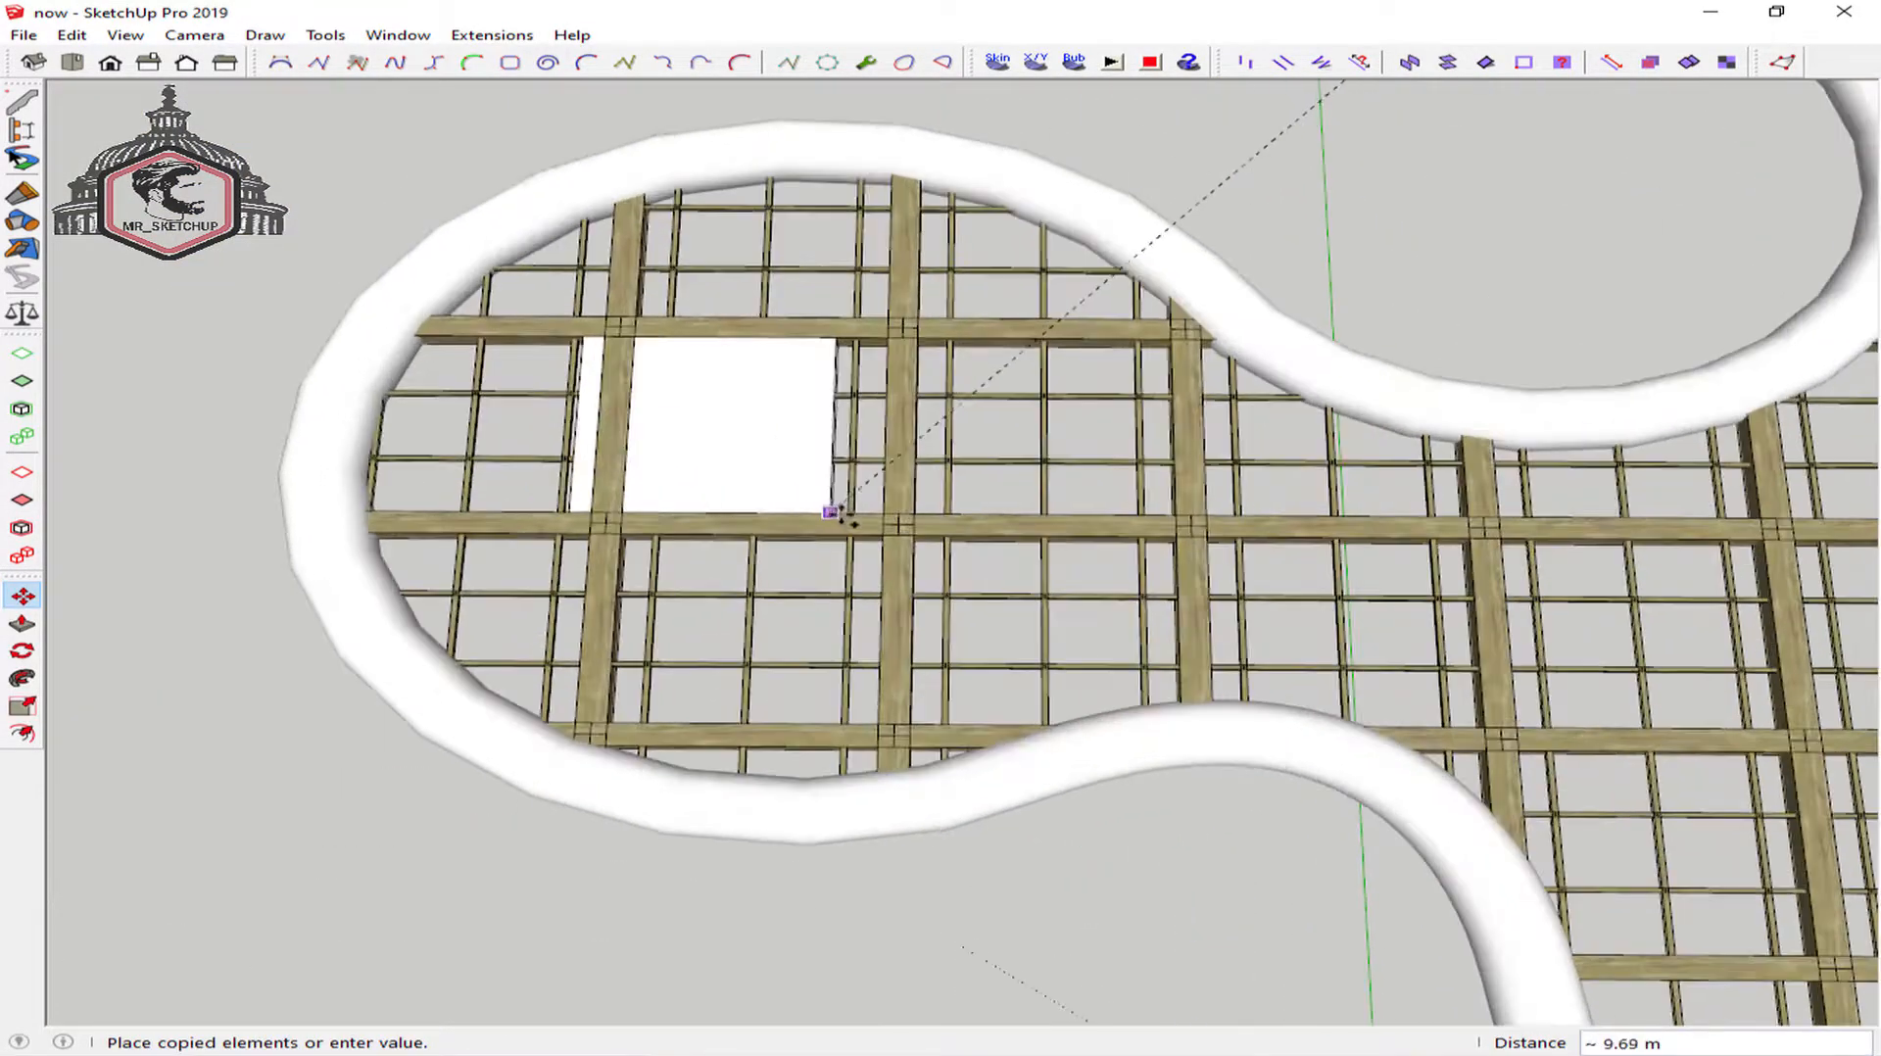
{"action": "scroll", "coordinate": [885, 524], "scroll_direction": "up", "scroll_amount": 3}
{"action": "left_click", "coordinate": [882, 522]}
{"action": "key", "text": "ctrl"}
{"action": "left_click", "coordinate": [887, 517]}
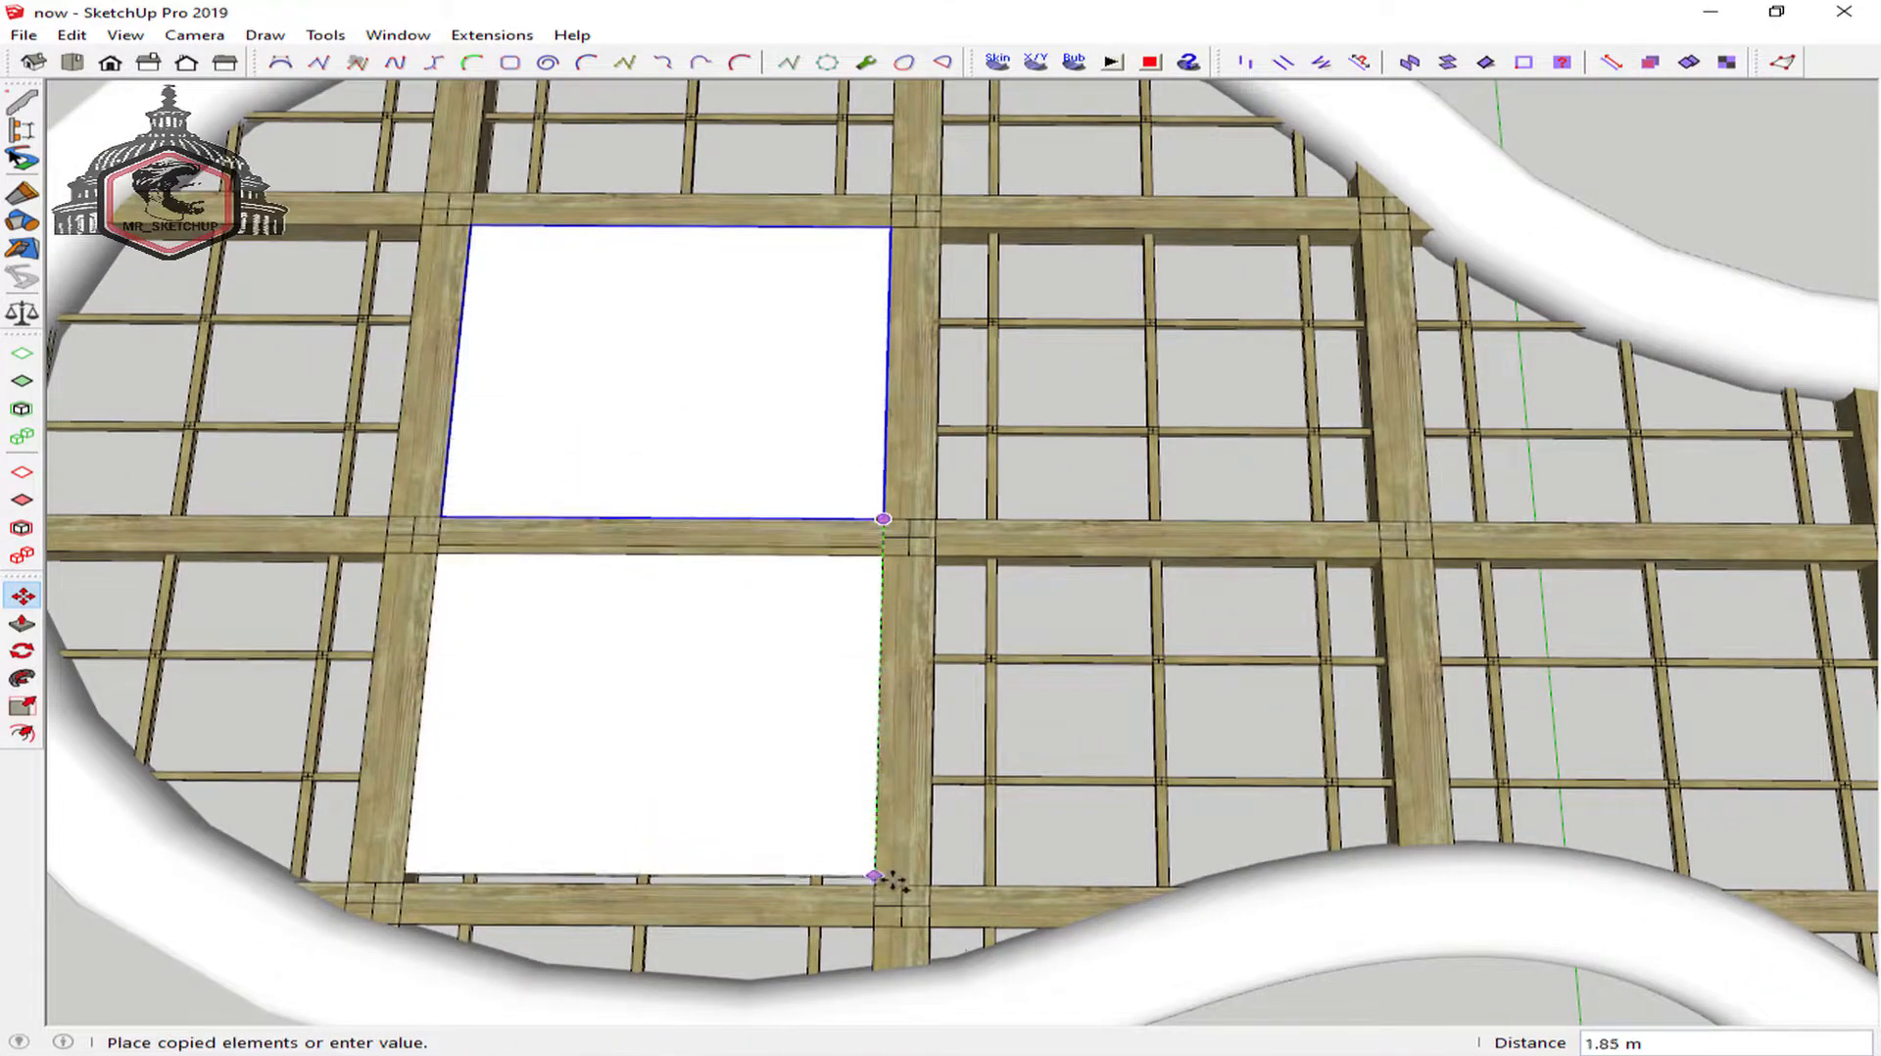
{"action": "left_click", "coordinate": [885, 890]}
Copy the small side lobe's front panel about 6.00 m into the grid cell at the entrance of the front lobe
{"action": "scroll", "coordinate": [814, 789], "scroll_direction": "down", "scroll_amount": 3}
{"action": "scroll", "coordinate": [814, 788], "scroll_direction": "down", "scroll_amount": 1}
{"action": "middle_click_drag", "start_coordinate": [1027, 713], "coordinate": [749, 585], "text": "shift"}
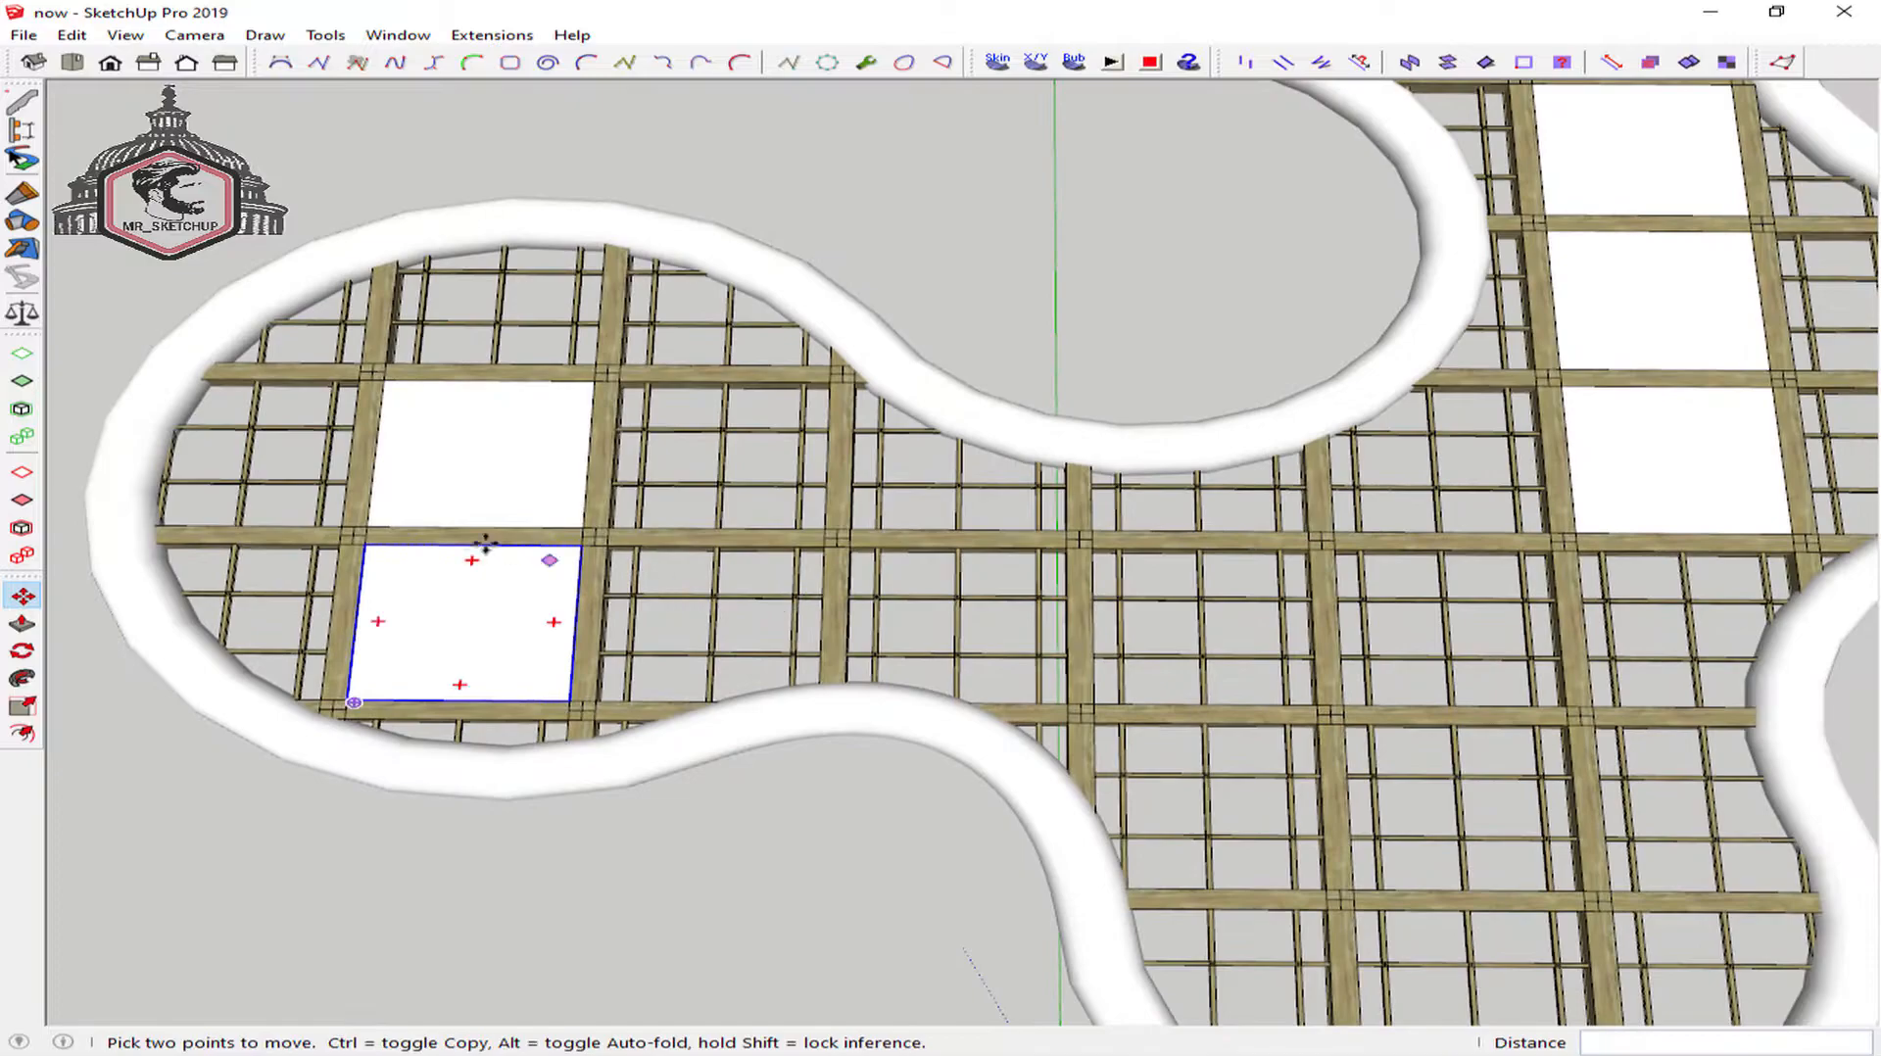
{"action": "left_click", "coordinate": [365, 545]}
{"action": "middle_click_drag", "start_coordinate": [1020, 575], "coordinate": [777, 517], "text": "shift"}
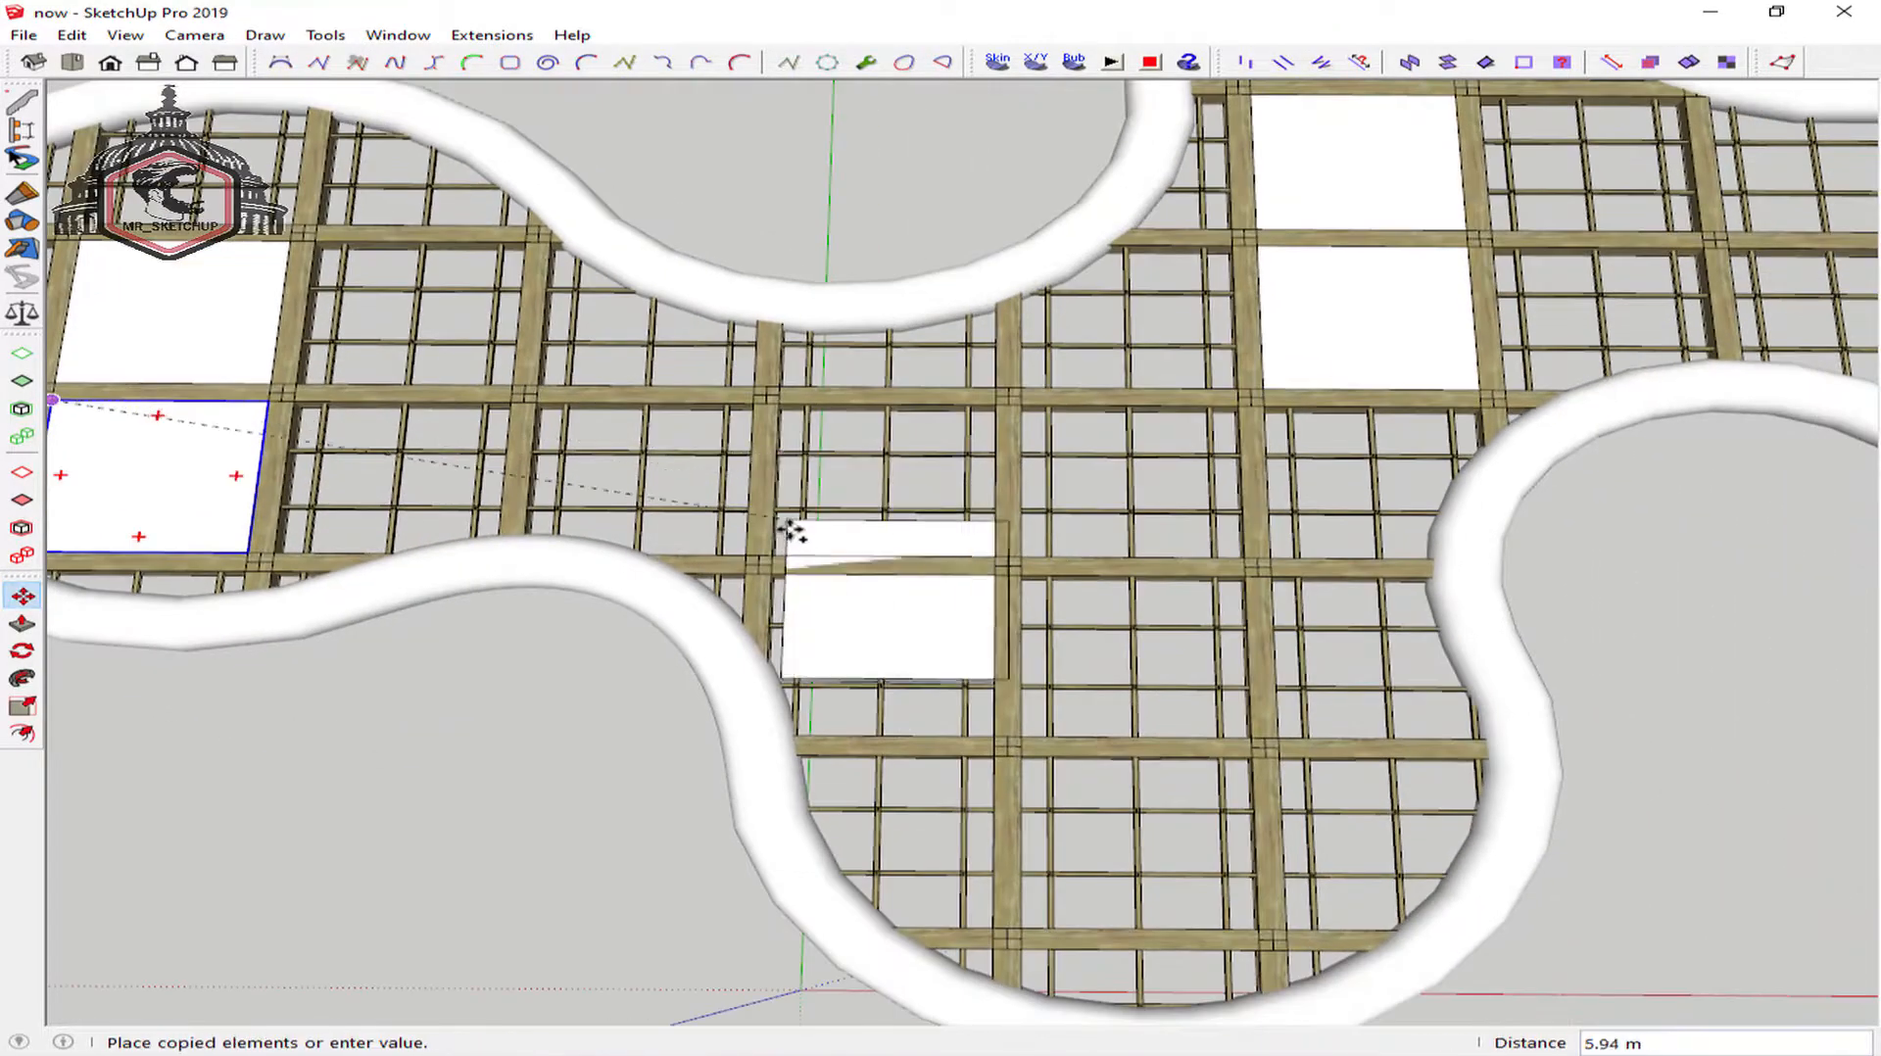
{"action": "scroll", "coordinate": [784, 539], "scroll_direction": "up", "scroll_amount": 3}
{"action": "left_click", "coordinate": [765, 582]}
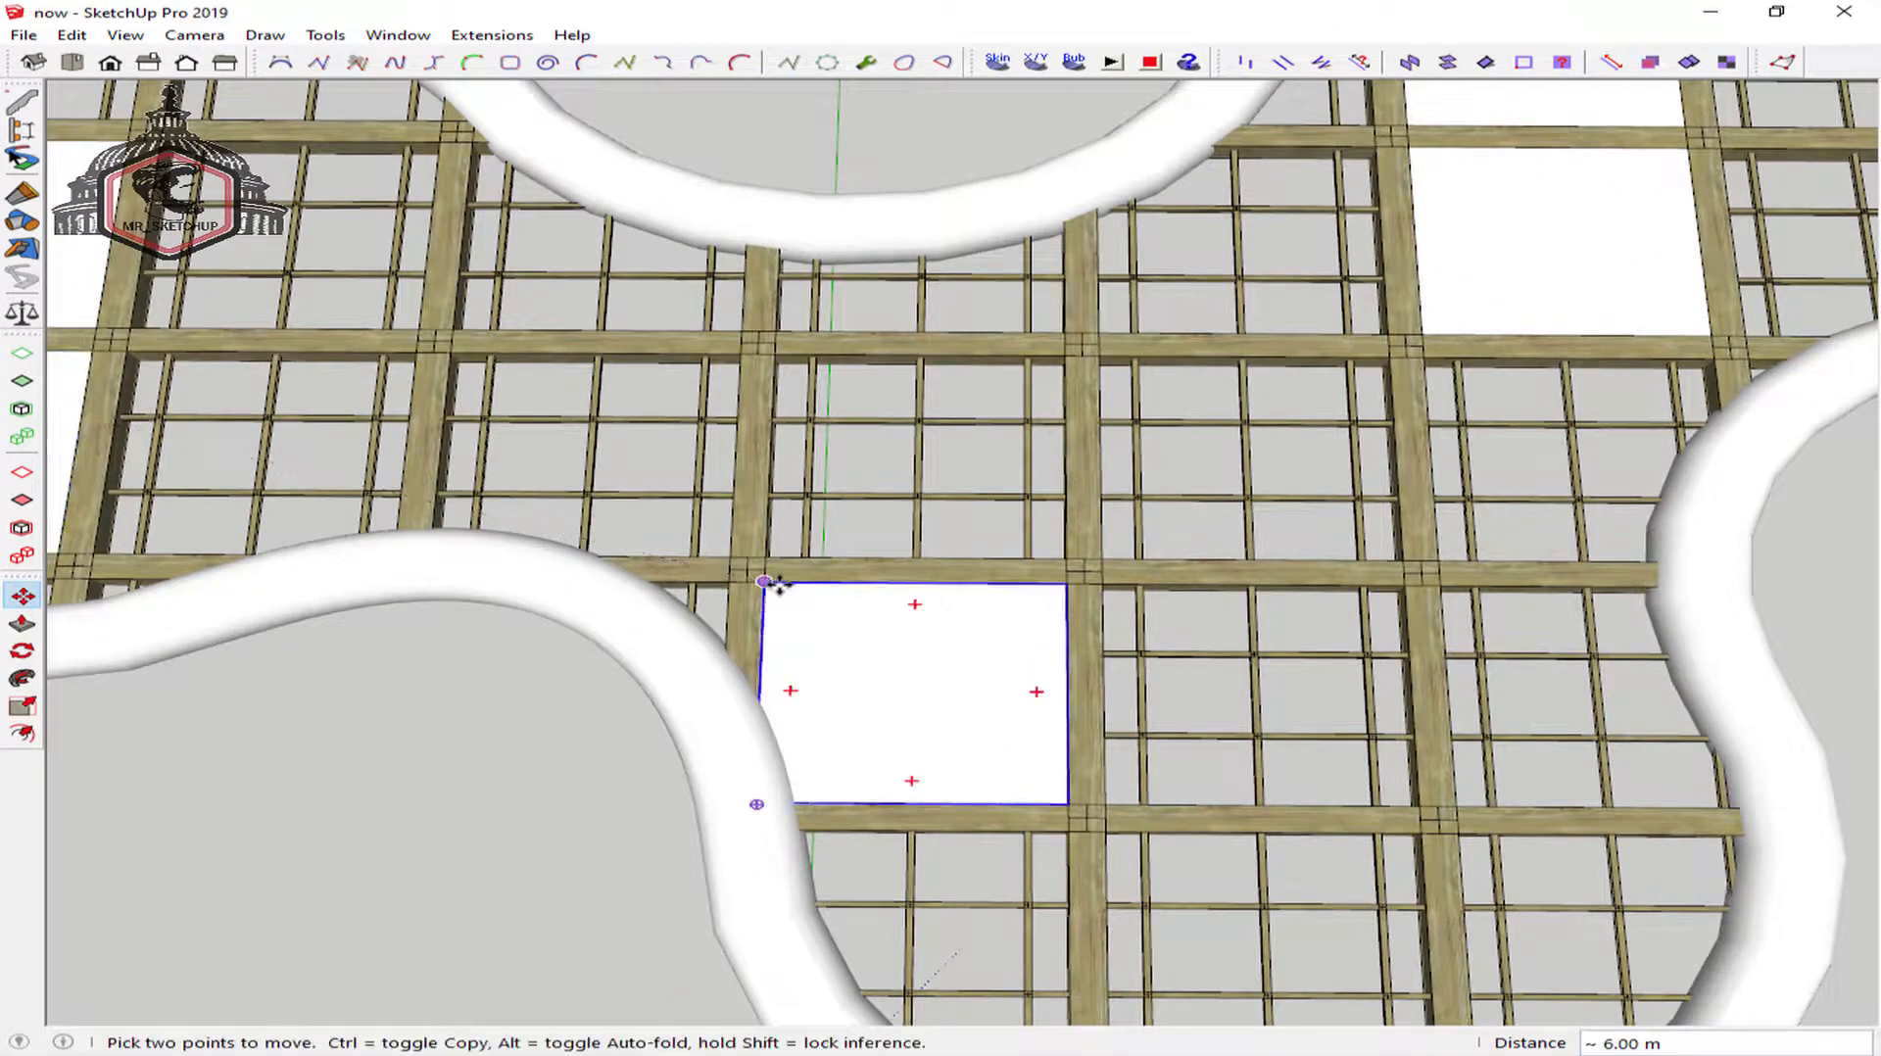
Copy the front-lobe panel diagonally into the cell ahead, and copy that one about 2.68 m diagonally back, forming a V of panels
{"action": "left_click", "coordinate": [765, 583]}
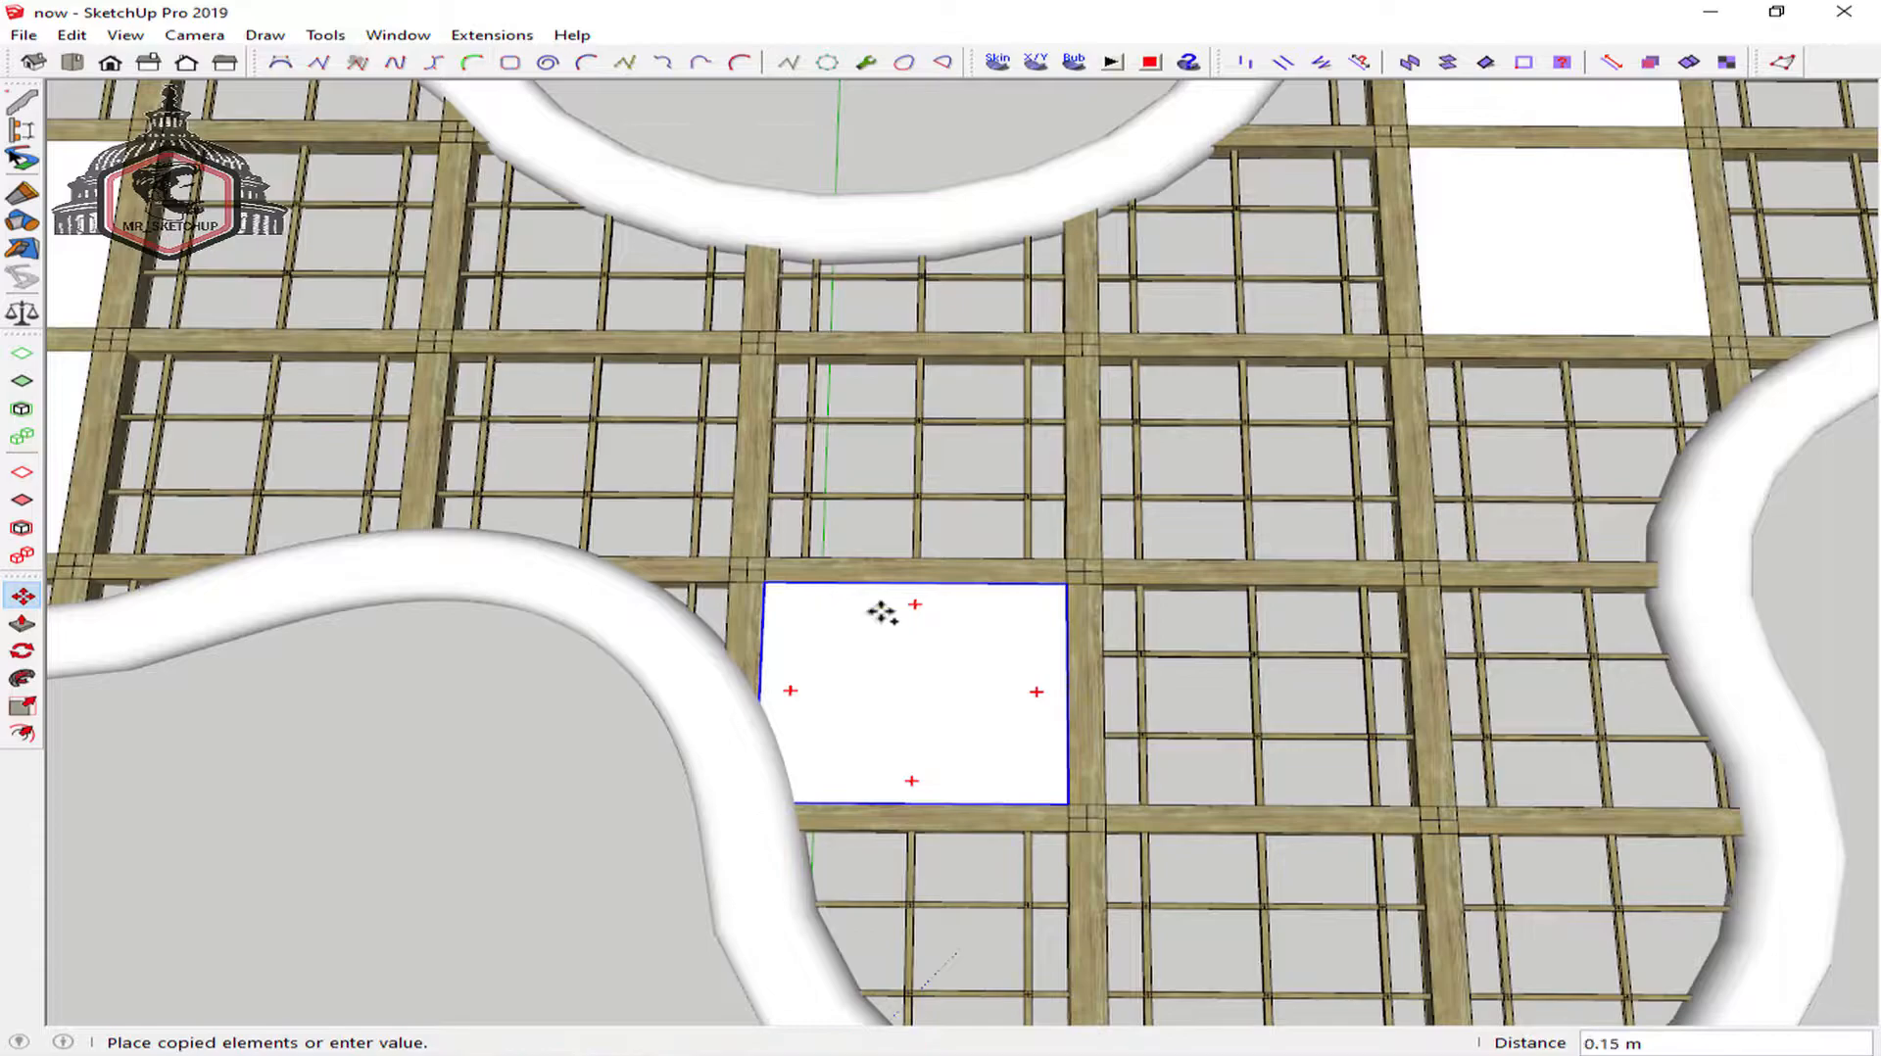
{"action": "left_click", "coordinate": [1105, 831]}
{"action": "middle_click_drag", "start_coordinate": [1117, 748], "coordinate": [933, 592], "text": "shift"}
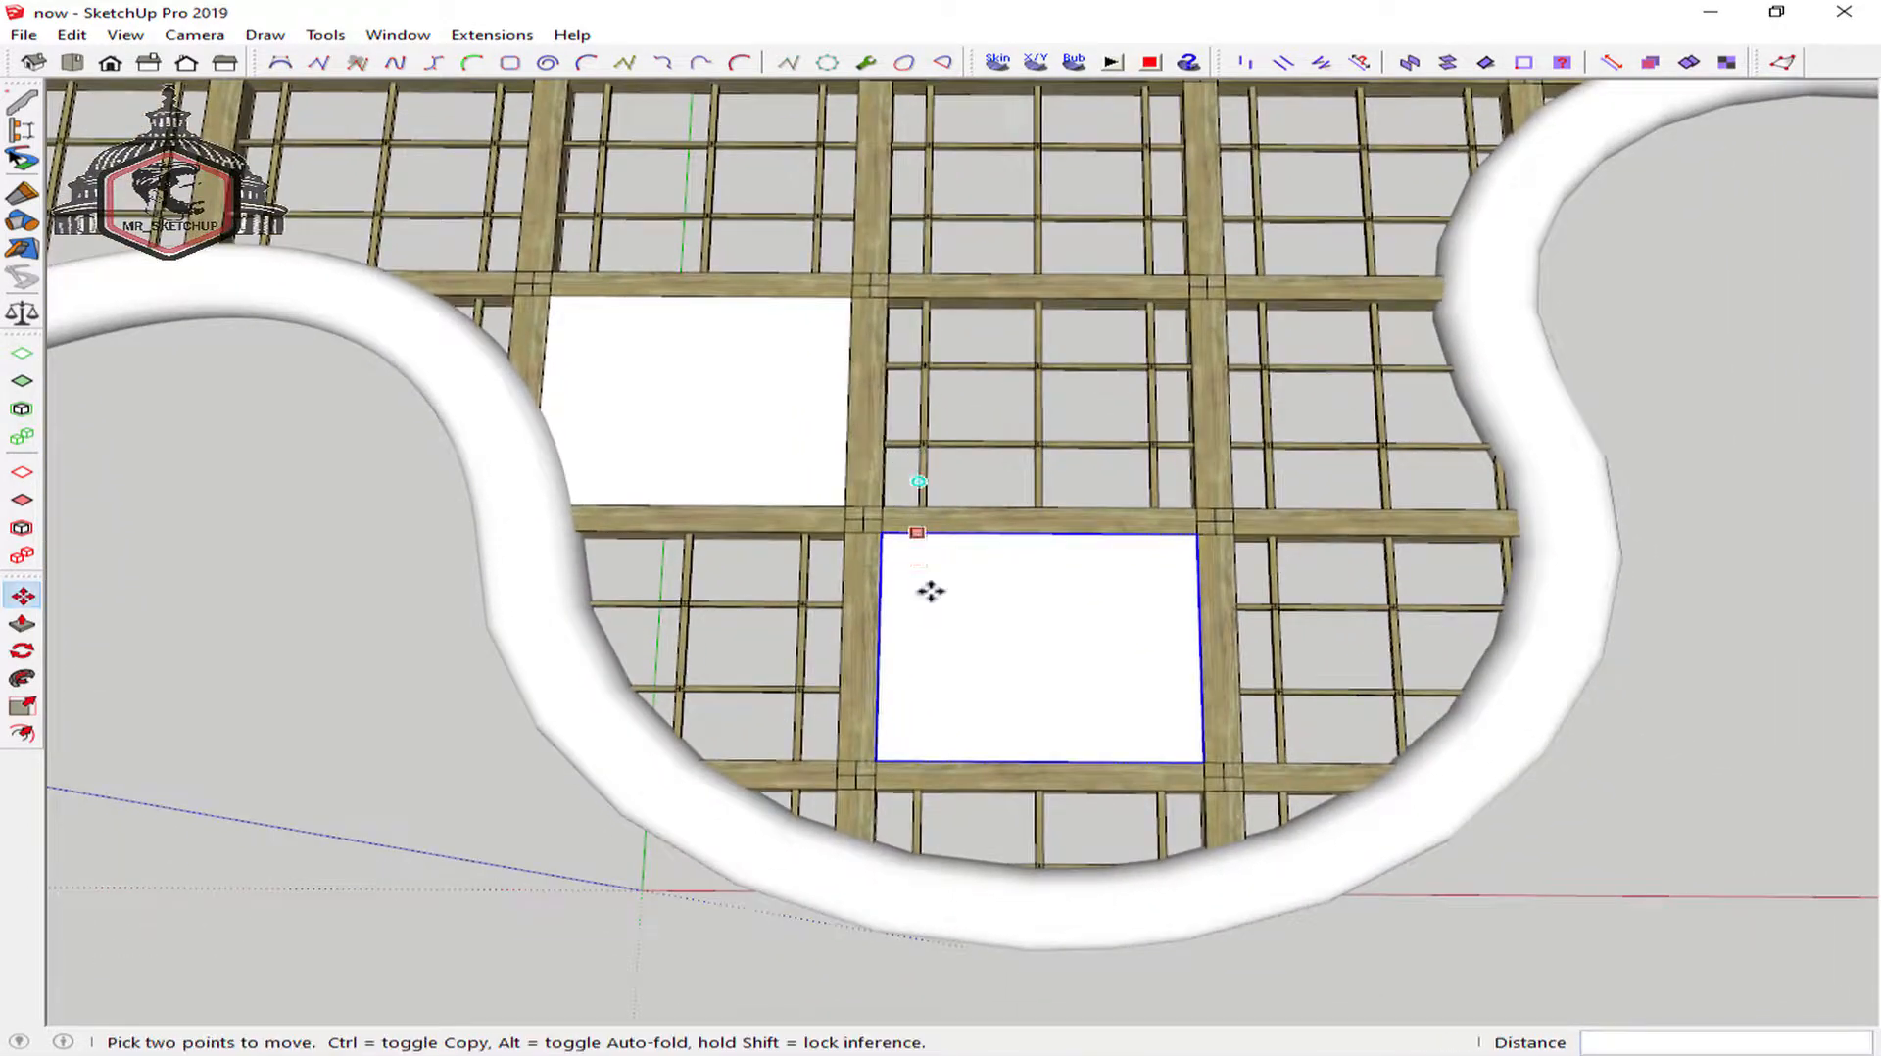
{"action": "left_click", "coordinate": [876, 762]}
{"action": "key", "text": "ctrl"}
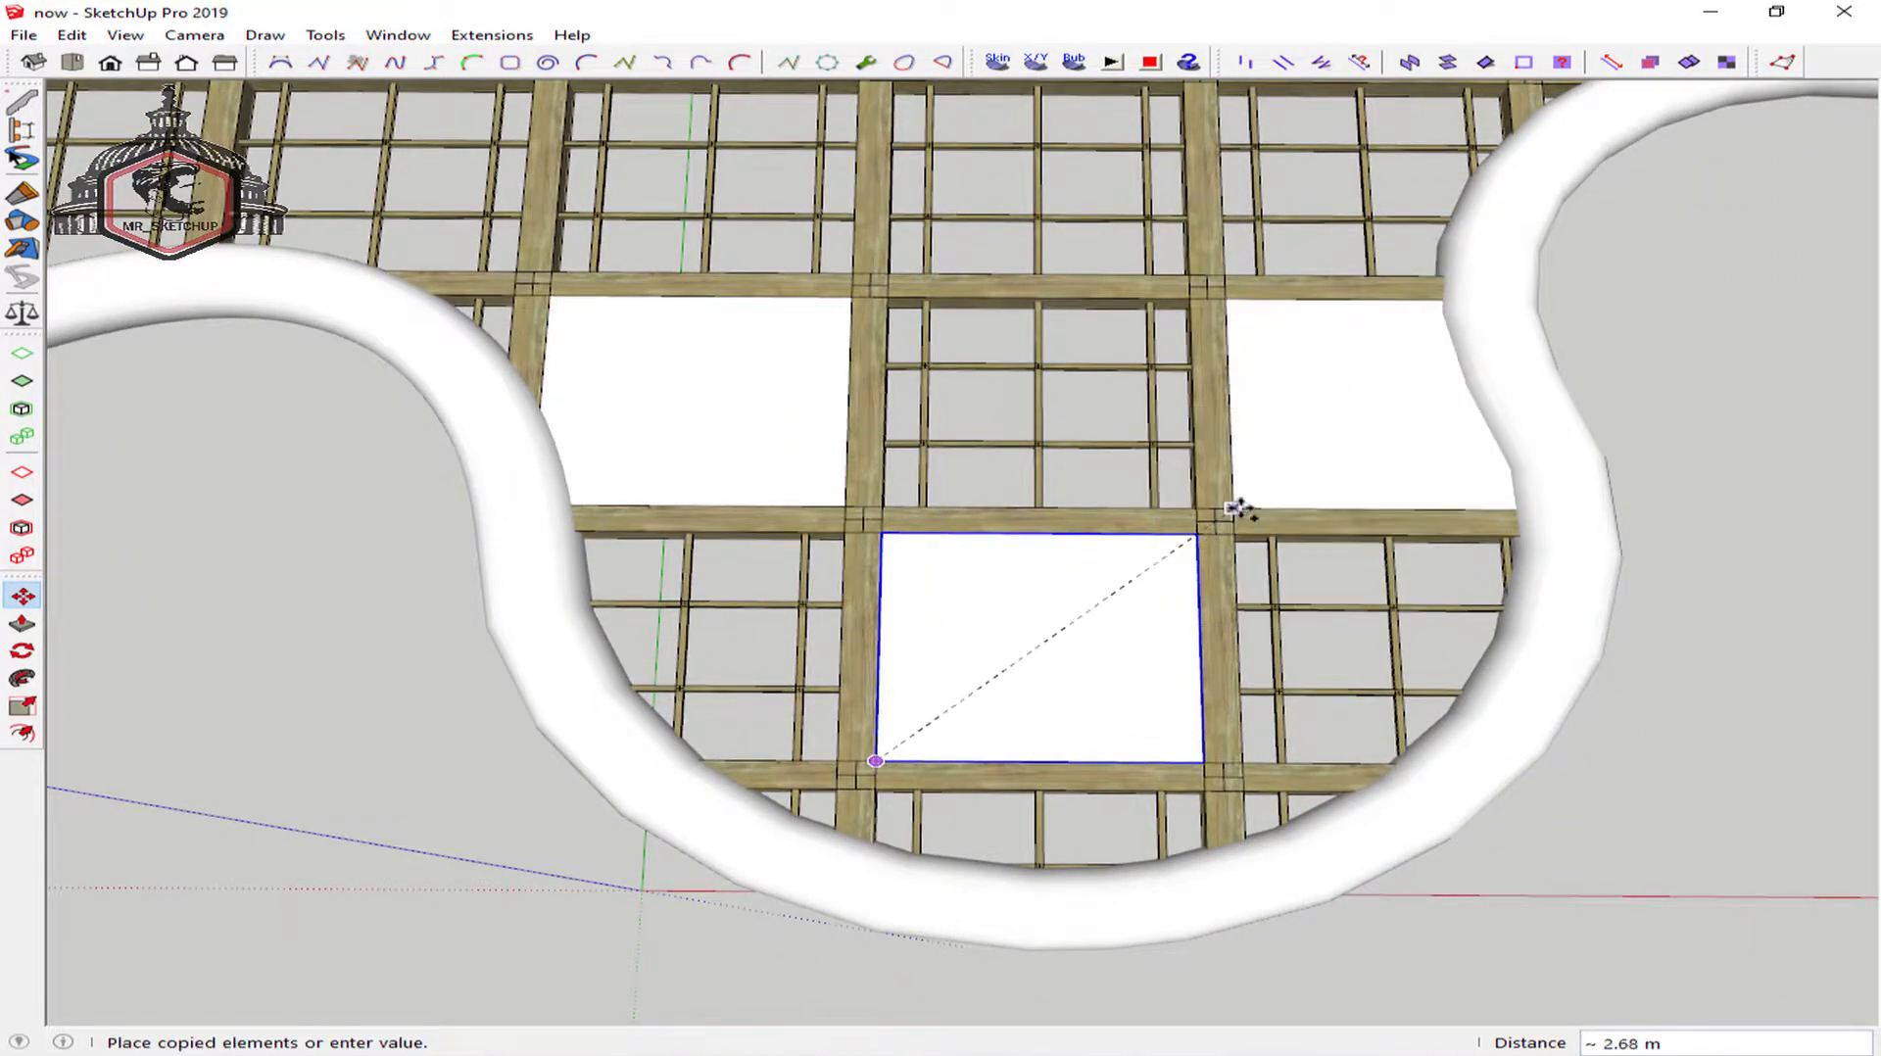
{"action": "key", "text": "space"}
Copy the last front-lobe panel about 9.48 m into the central passage cell diagonally in front of the second back lobe
{"action": "scroll", "coordinate": [1107, 522], "scroll_direction": "down", "scroll_amount": 10}
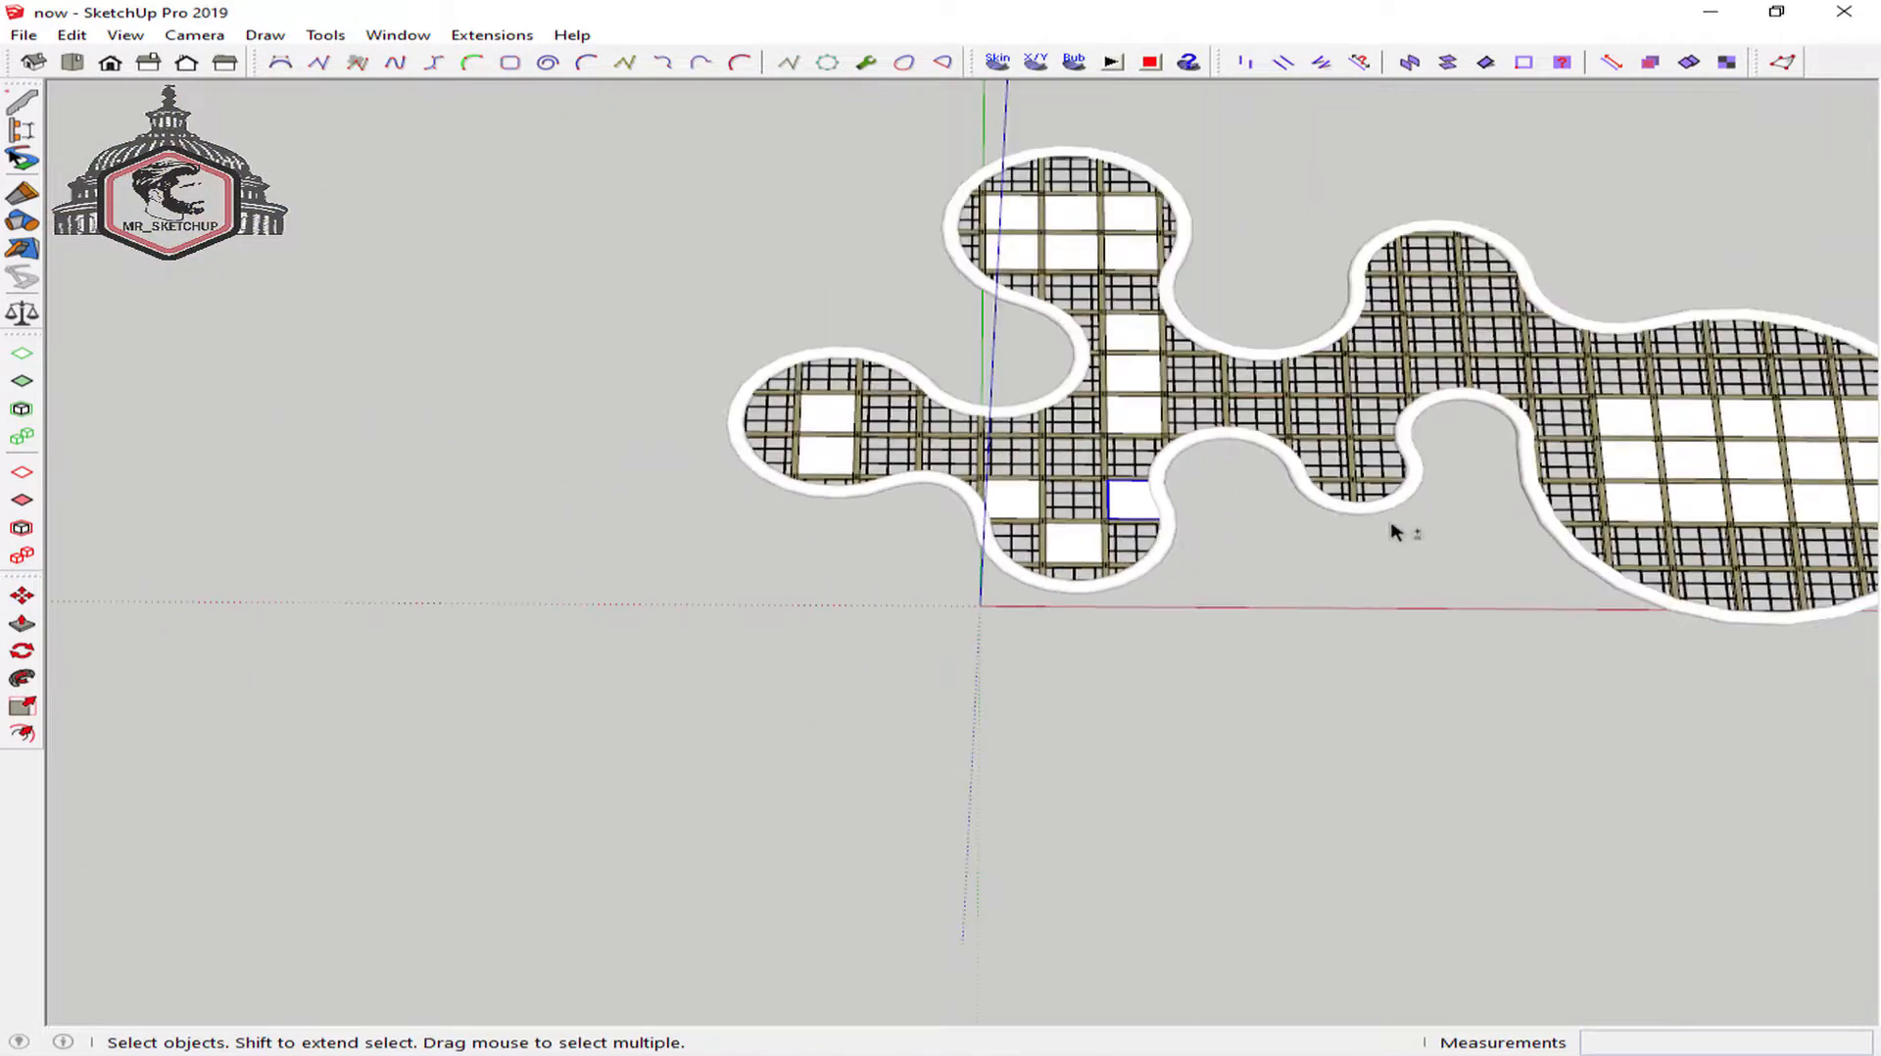
{"action": "middle_click_drag", "start_coordinate": [1394, 529], "coordinate": [1025, 601], "text": "shift"}
{"action": "scroll", "coordinate": [965, 515], "scroll_direction": "down", "scroll_amount": 1}
{"action": "middle_click_drag", "start_coordinate": [965, 515], "coordinate": [588, 588]}
{"action": "scroll", "coordinate": [578, 588], "scroll_direction": "up", "scroll_amount": 5}
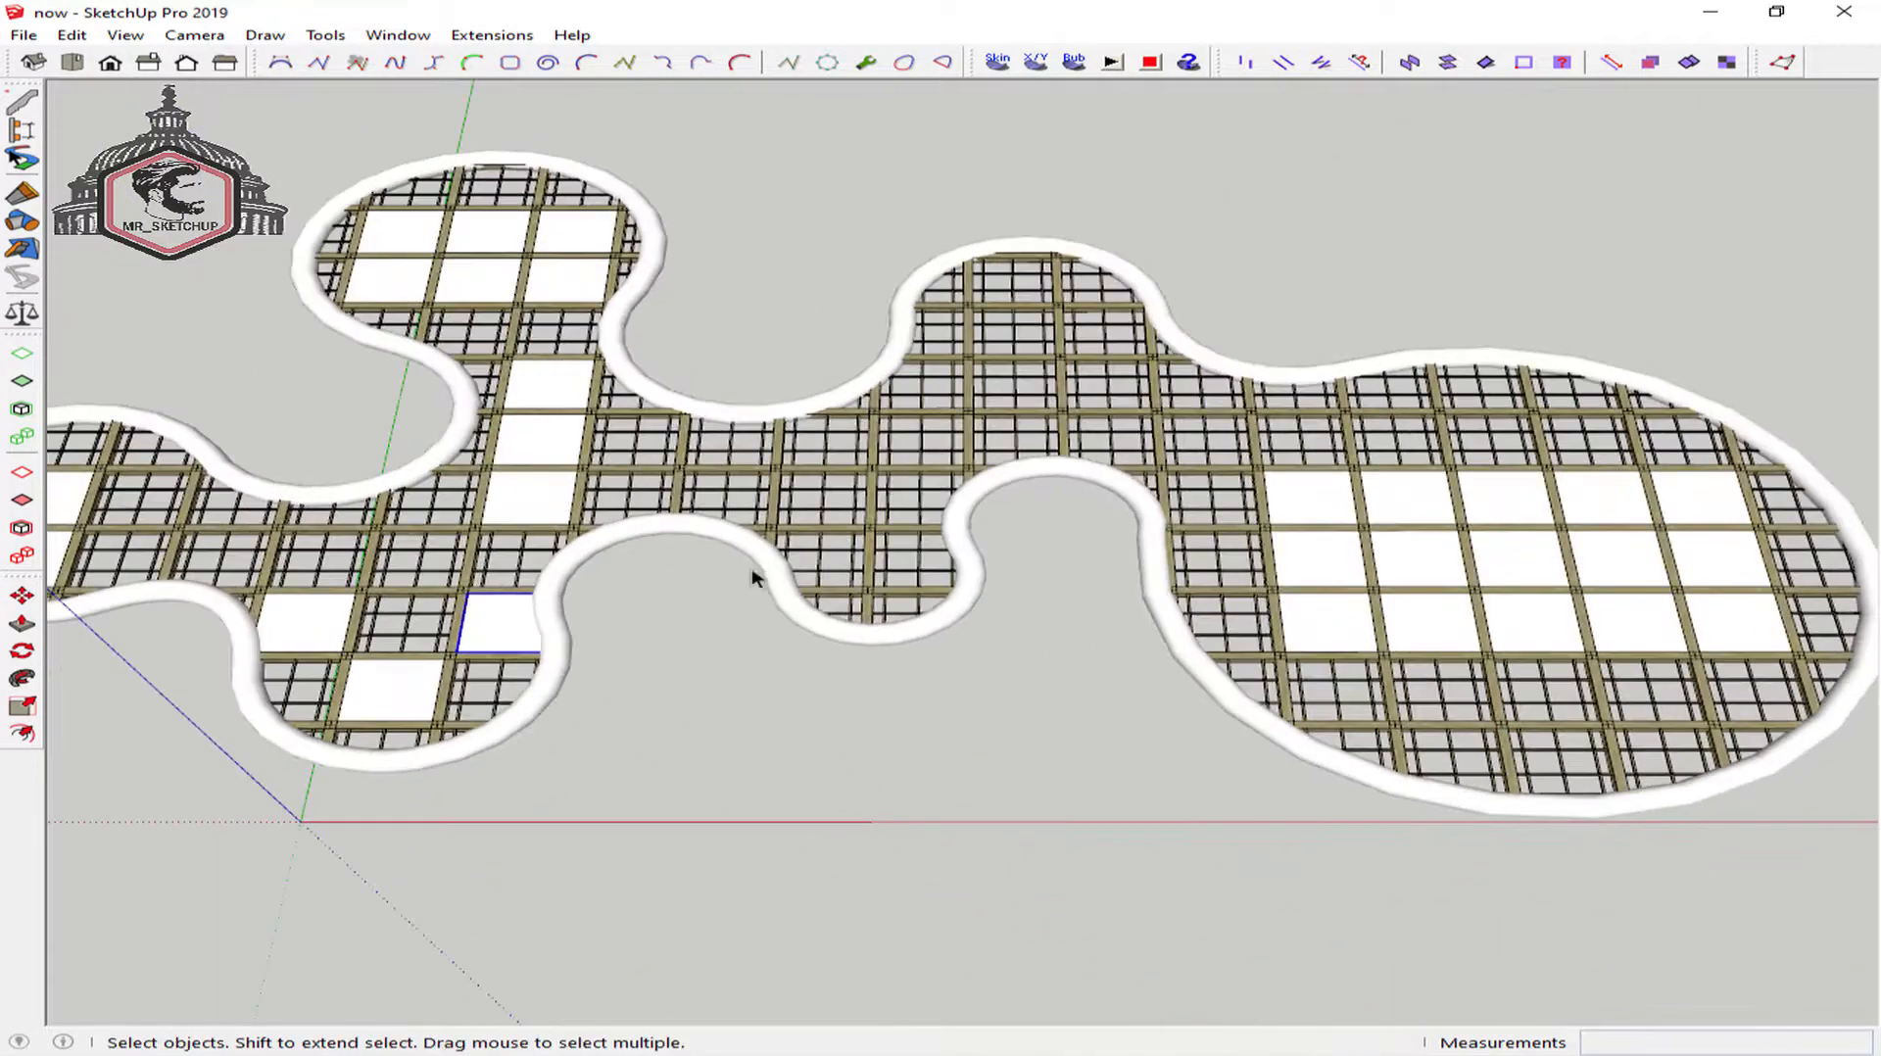
{"action": "key", "text": "m"}
{"action": "key", "text": "ctrl"}
{"action": "scroll", "coordinate": [451, 637], "scroll_direction": "up", "scroll_amount": 3}
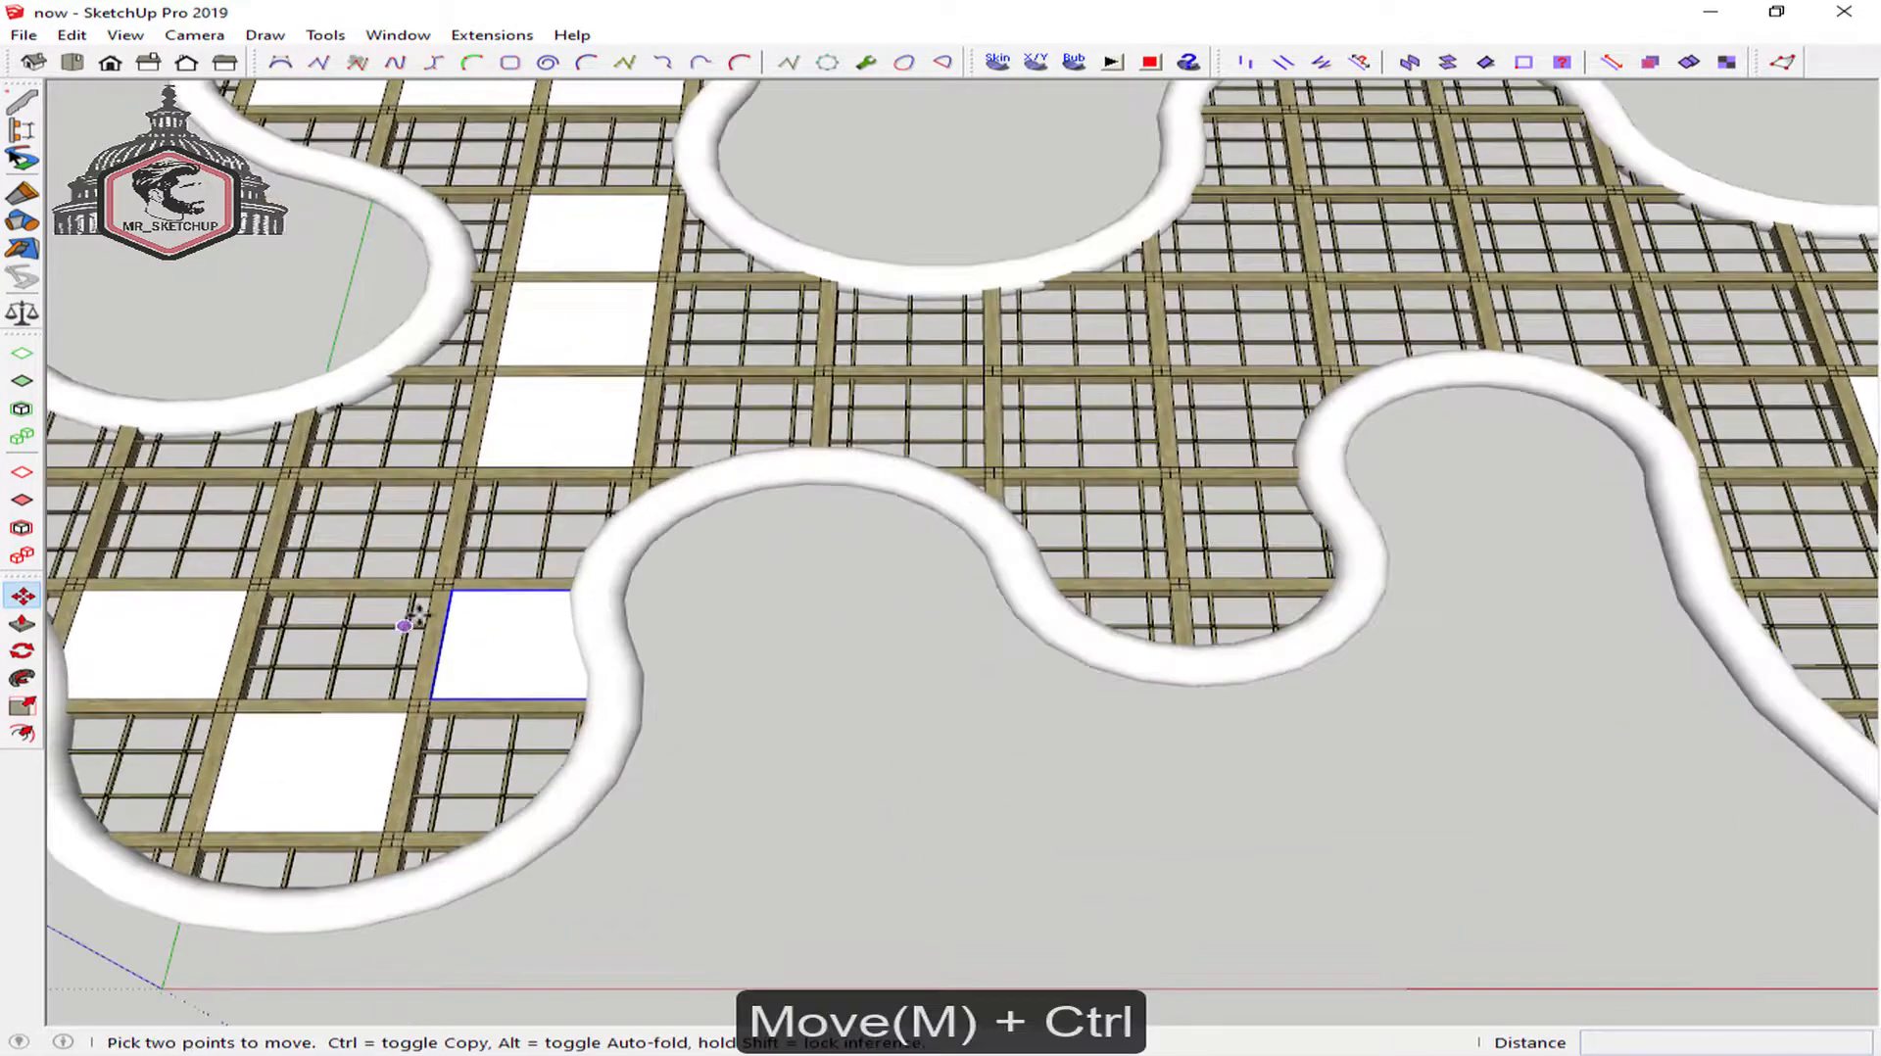
{"action": "left_click", "coordinate": [433, 700]}
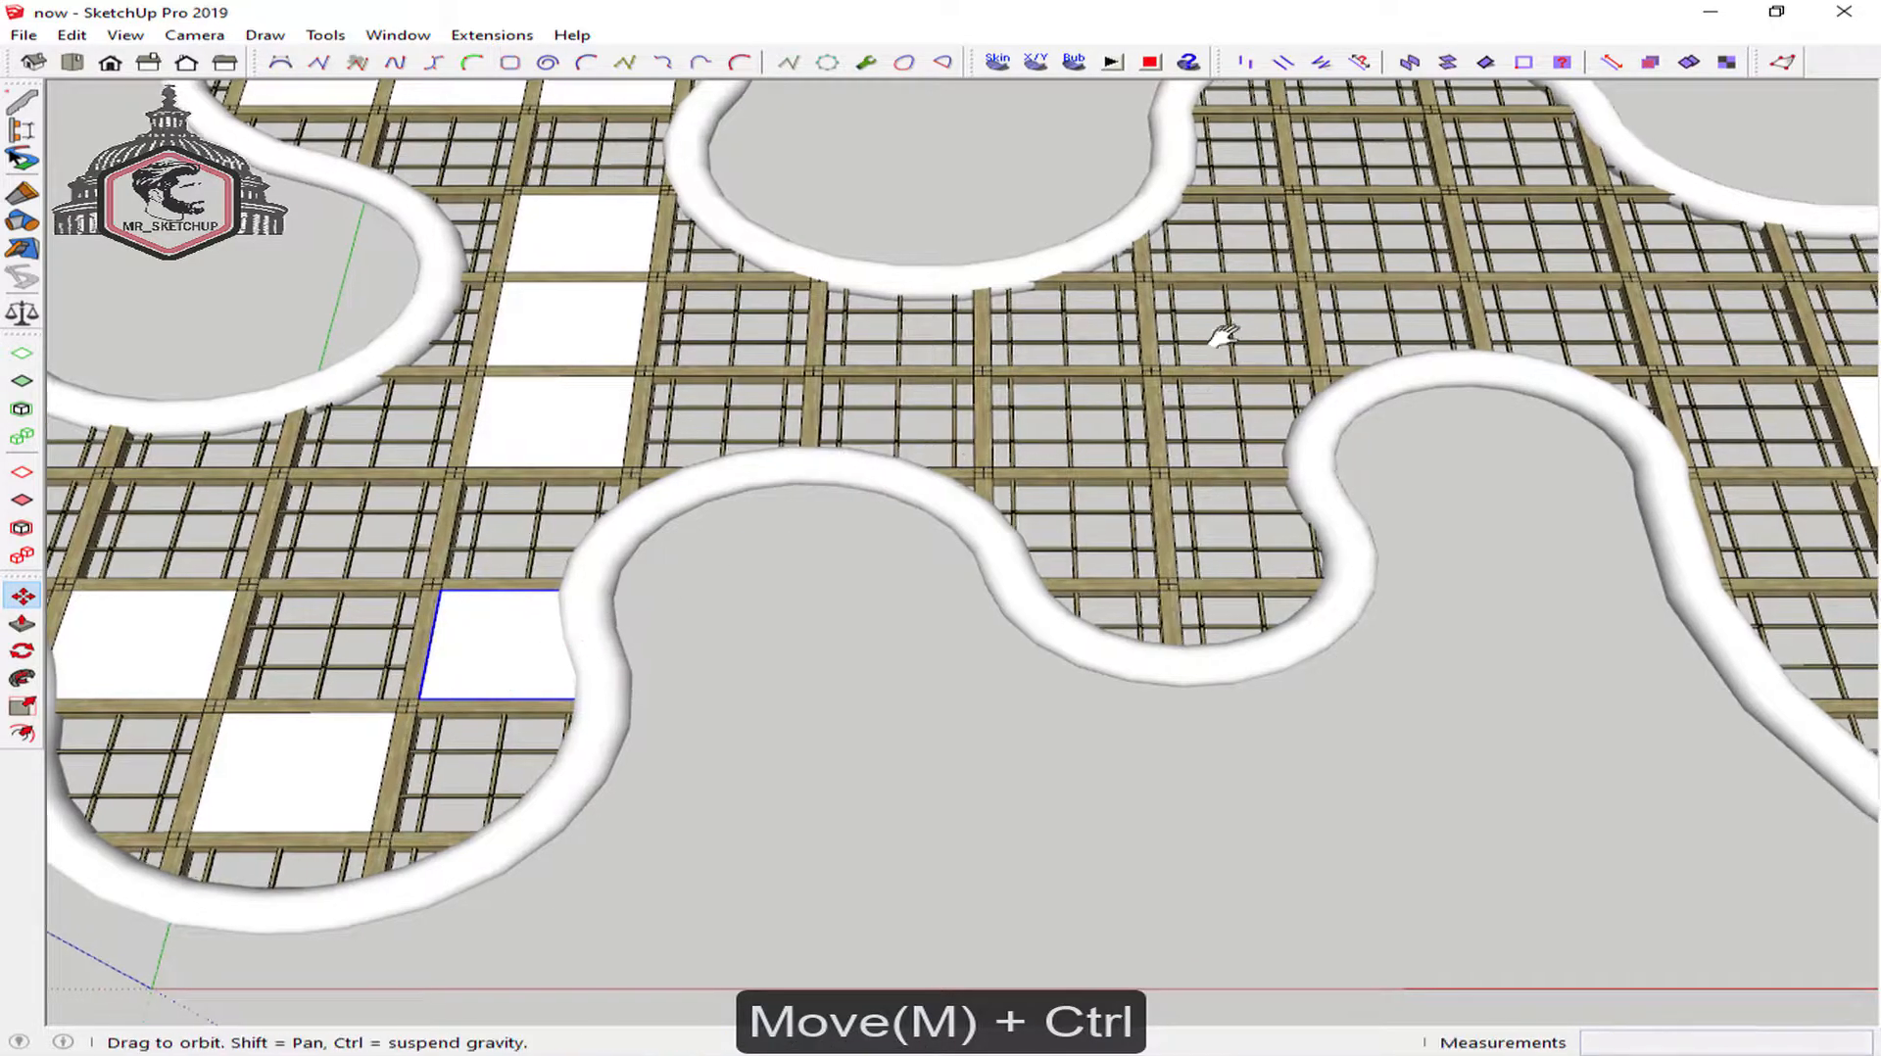
{"action": "middle_click_drag", "start_coordinate": [1277, 318], "coordinate": [814, 553], "text": "shift"}
{"action": "scroll", "coordinate": [698, 574], "scroll_direction": "up", "scroll_amount": 3}
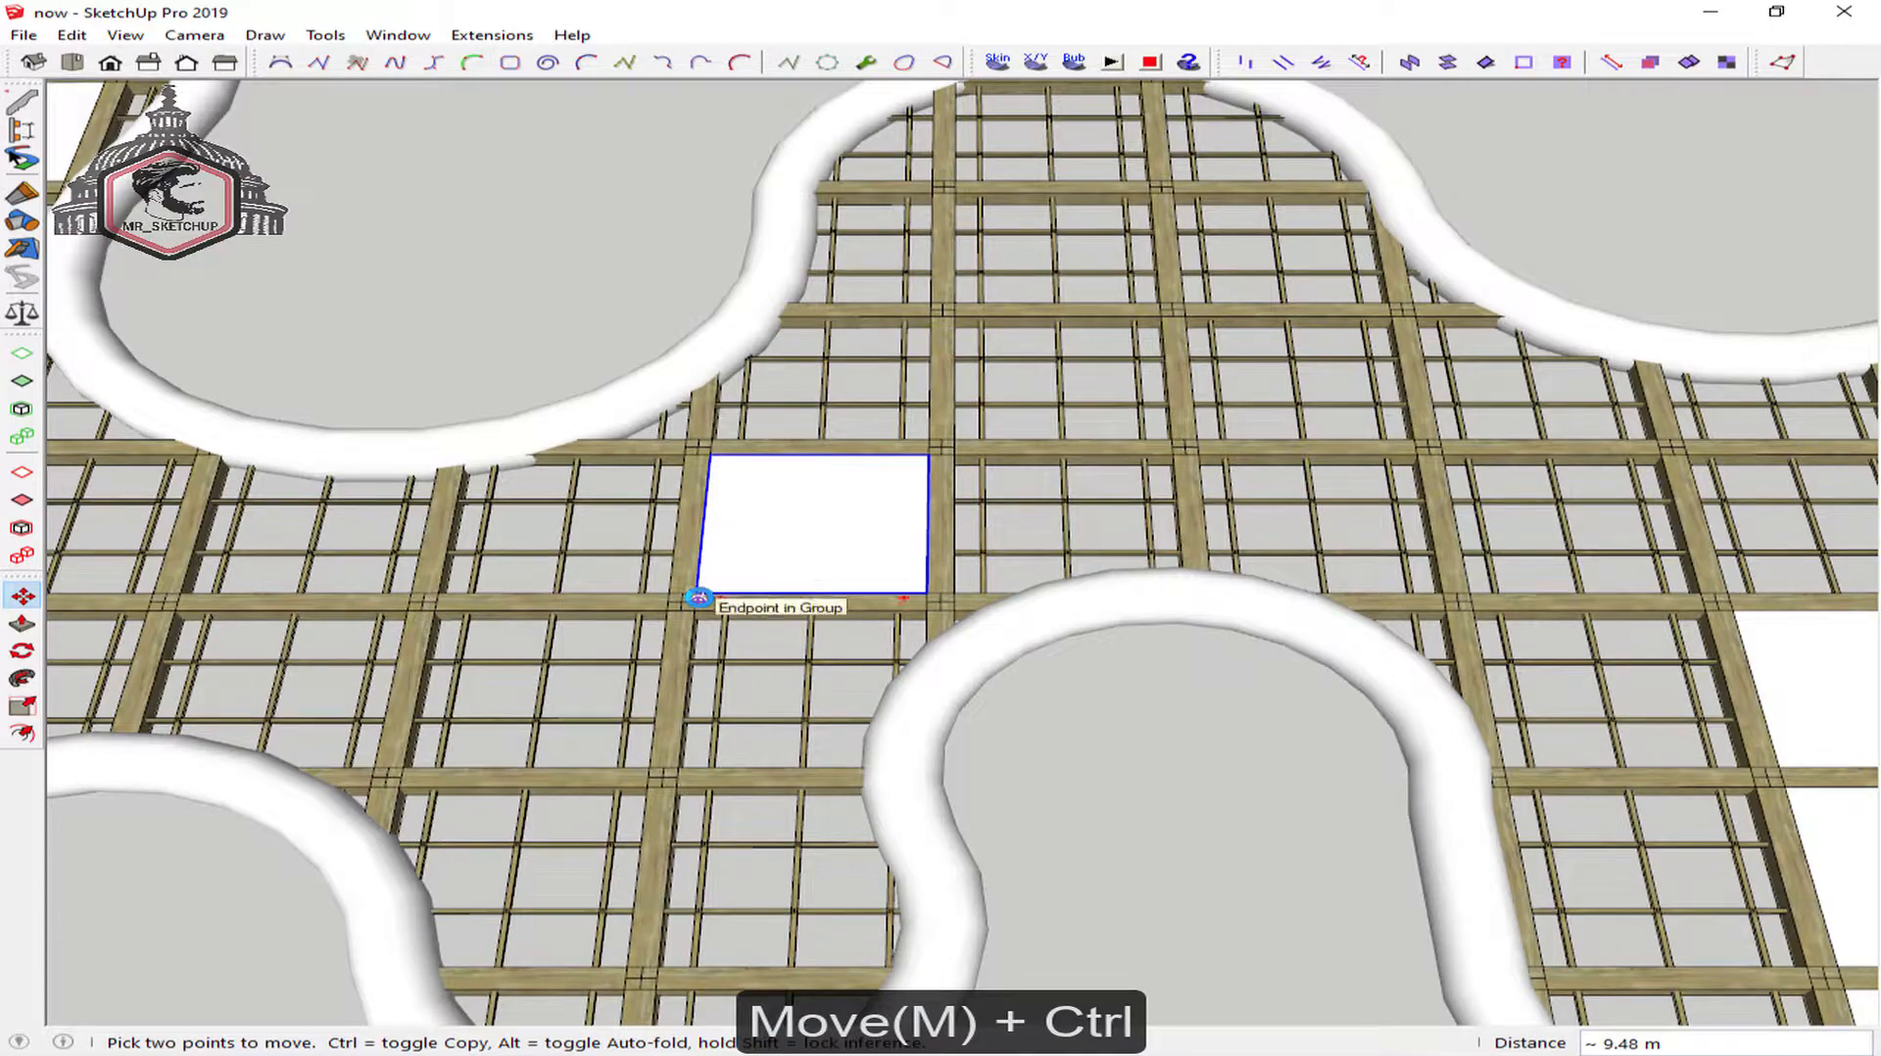
Copy the passage panel diagonally into the neighbouring cell at the base of the second back lobe
{"action": "left_click", "coordinate": [699, 596]}
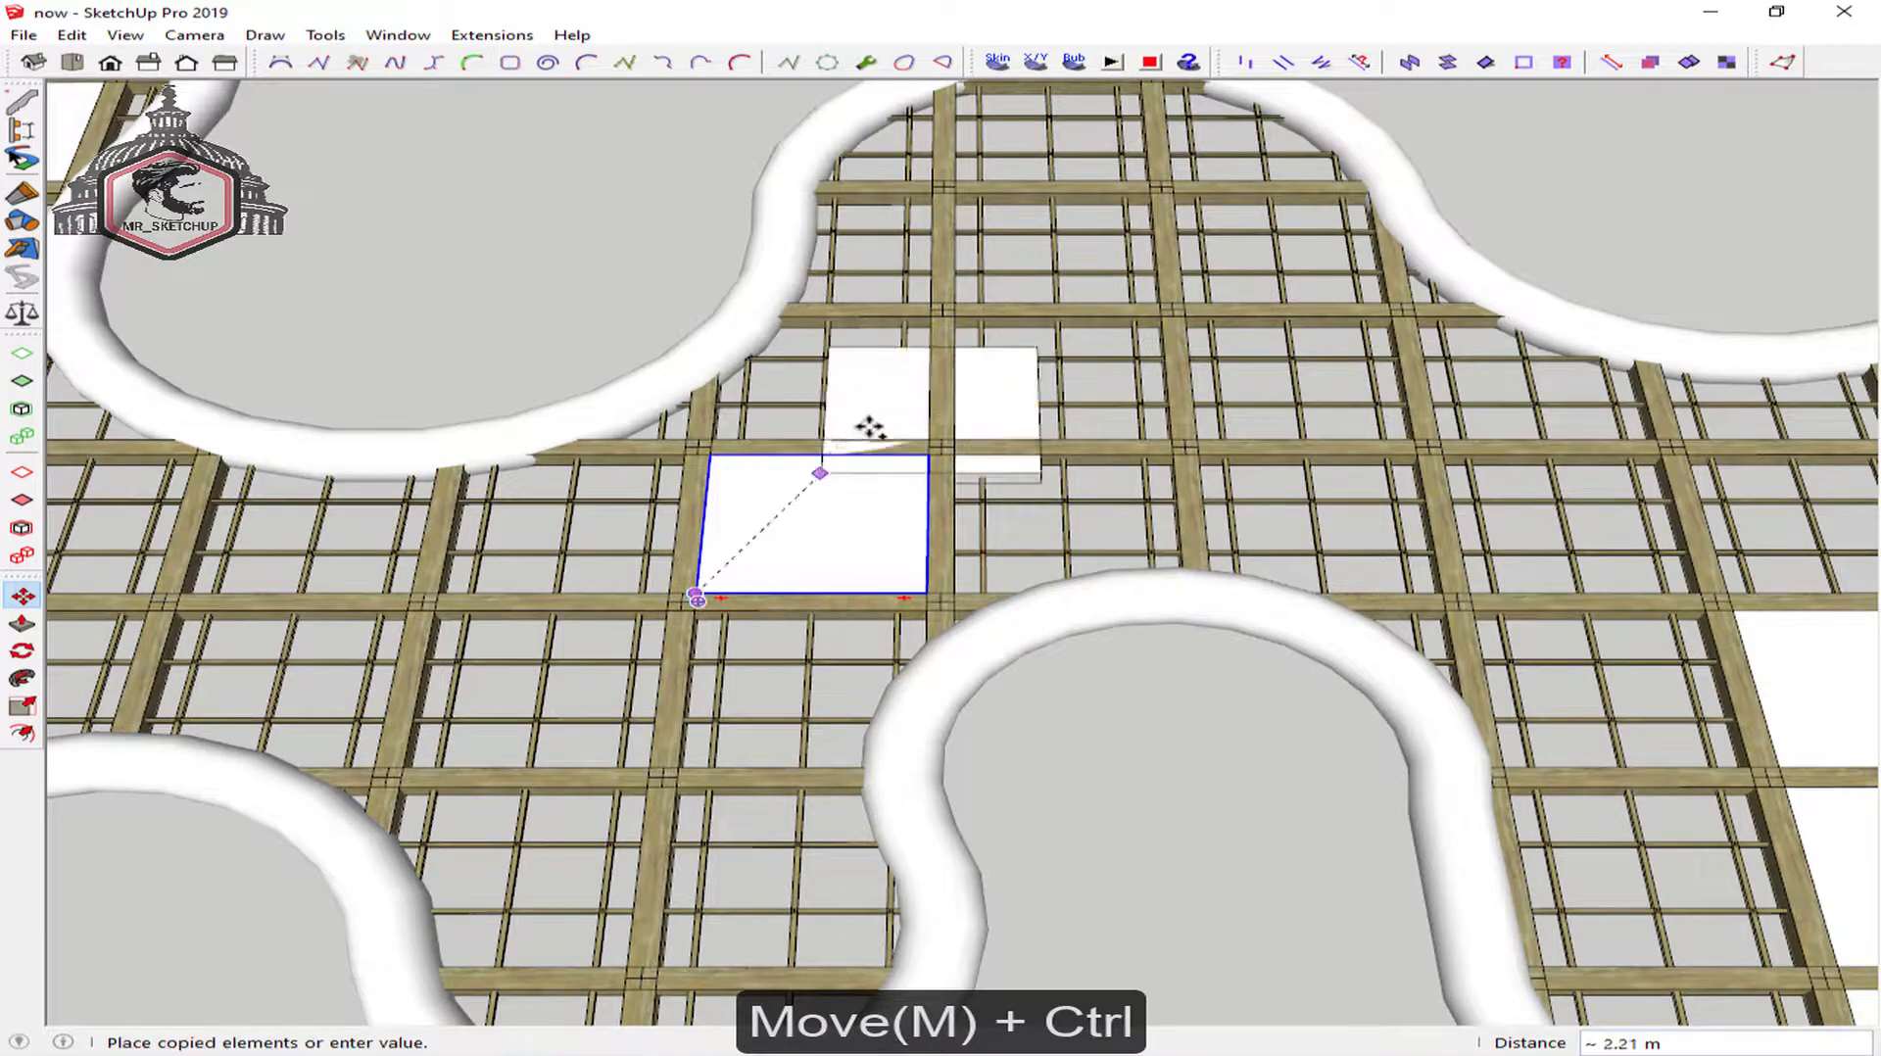
{"action": "scroll", "coordinate": [955, 441], "scroll_direction": "up", "scroll_amount": 2}
{"action": "left_click", "coordinate": [953, 440]}
{"action": "scroll", "coordinate": [966, 436], "scroll_direction": "up", "scroll_amount": 2}
Copy the lobe-base panel about 1.90 m into the cell behind it and repeat the copy x2 up the column
{"action": "key", "text": "ctrl"}
{"action": "left_click", "coordinate": [957, 443]}
{"action": "middle_click_drag", "start_coordinate": [990, 277], "coordinate": [1019, 634], "text": "shift"}
{"action": "left_click", "coordinate": [983, 538]}
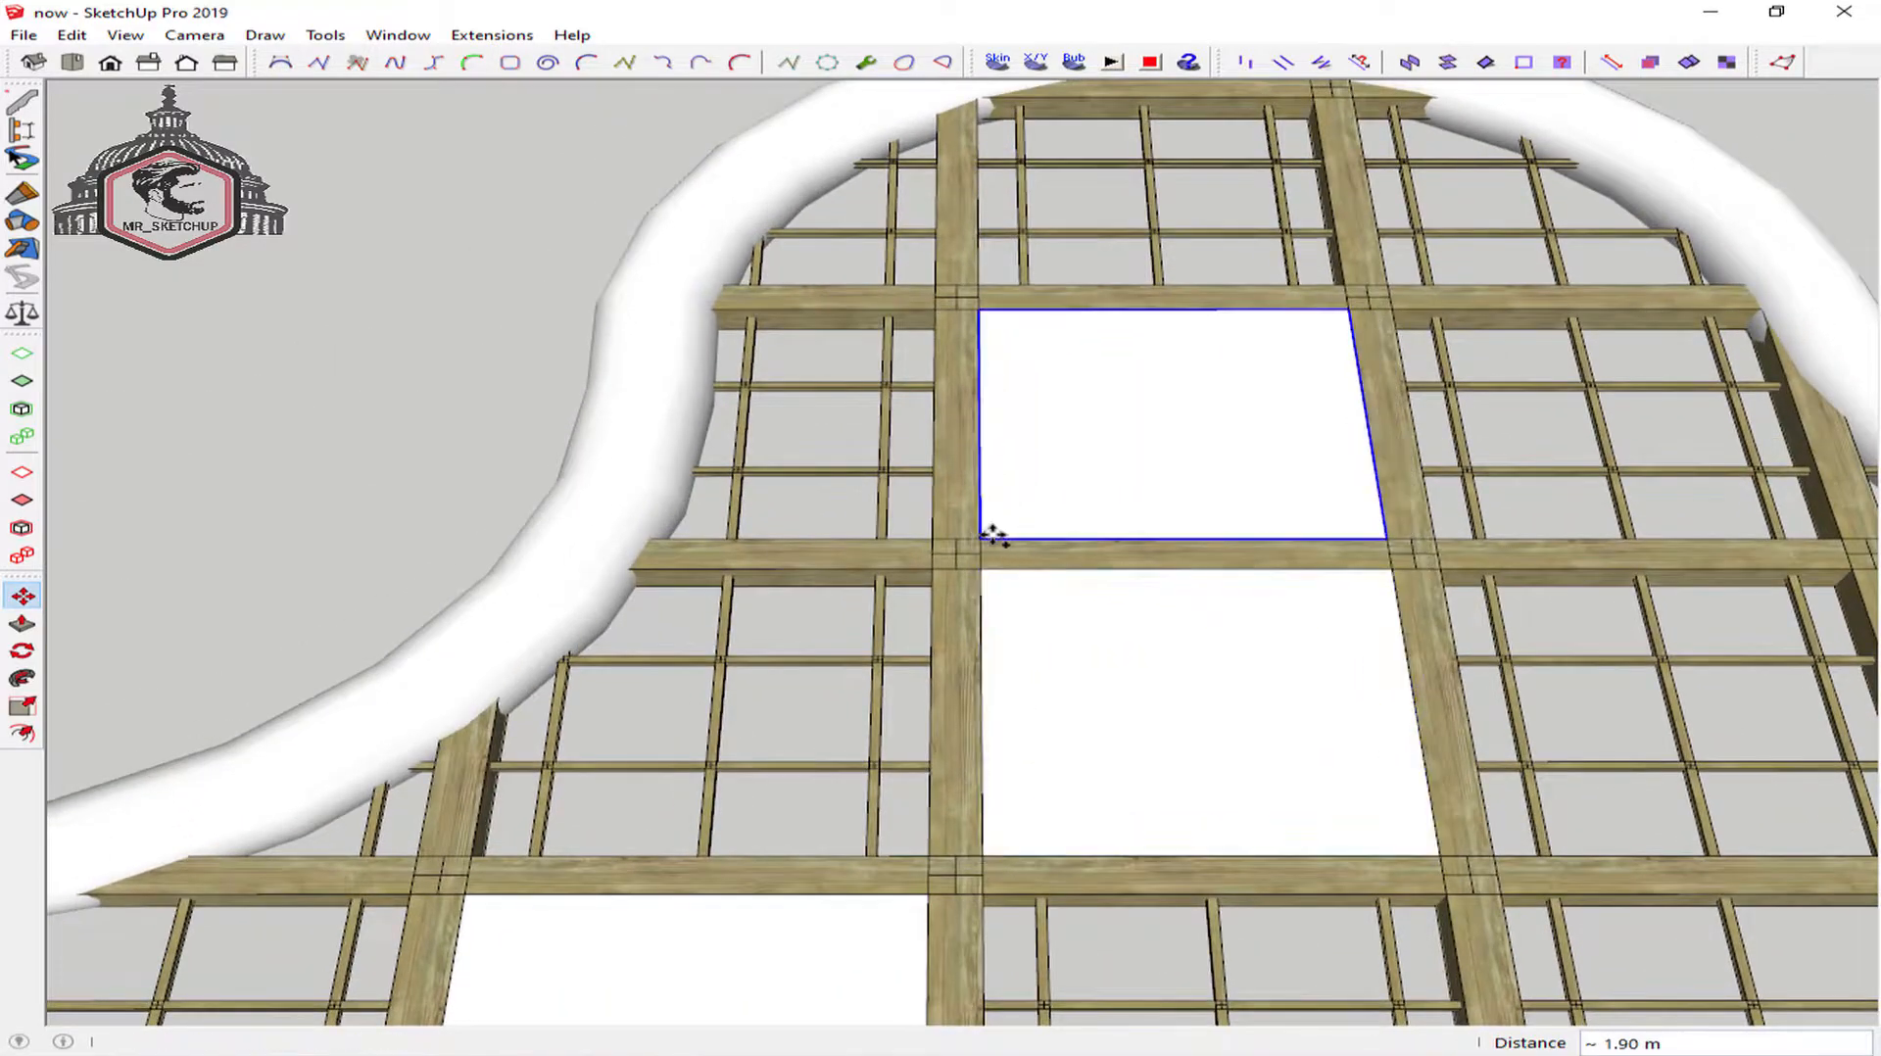
{"action": "type", "text": "x2"}
{"action": "key", "text": "Return"}
{"action": "key", "text": "space"}
Copy the passage panel along the red axis into the adjacent cell in front of the three-panel column
{"action": "scroll", "coordinate": [991, 538], "scroll_direction": "down", "scroll_amount": 5}
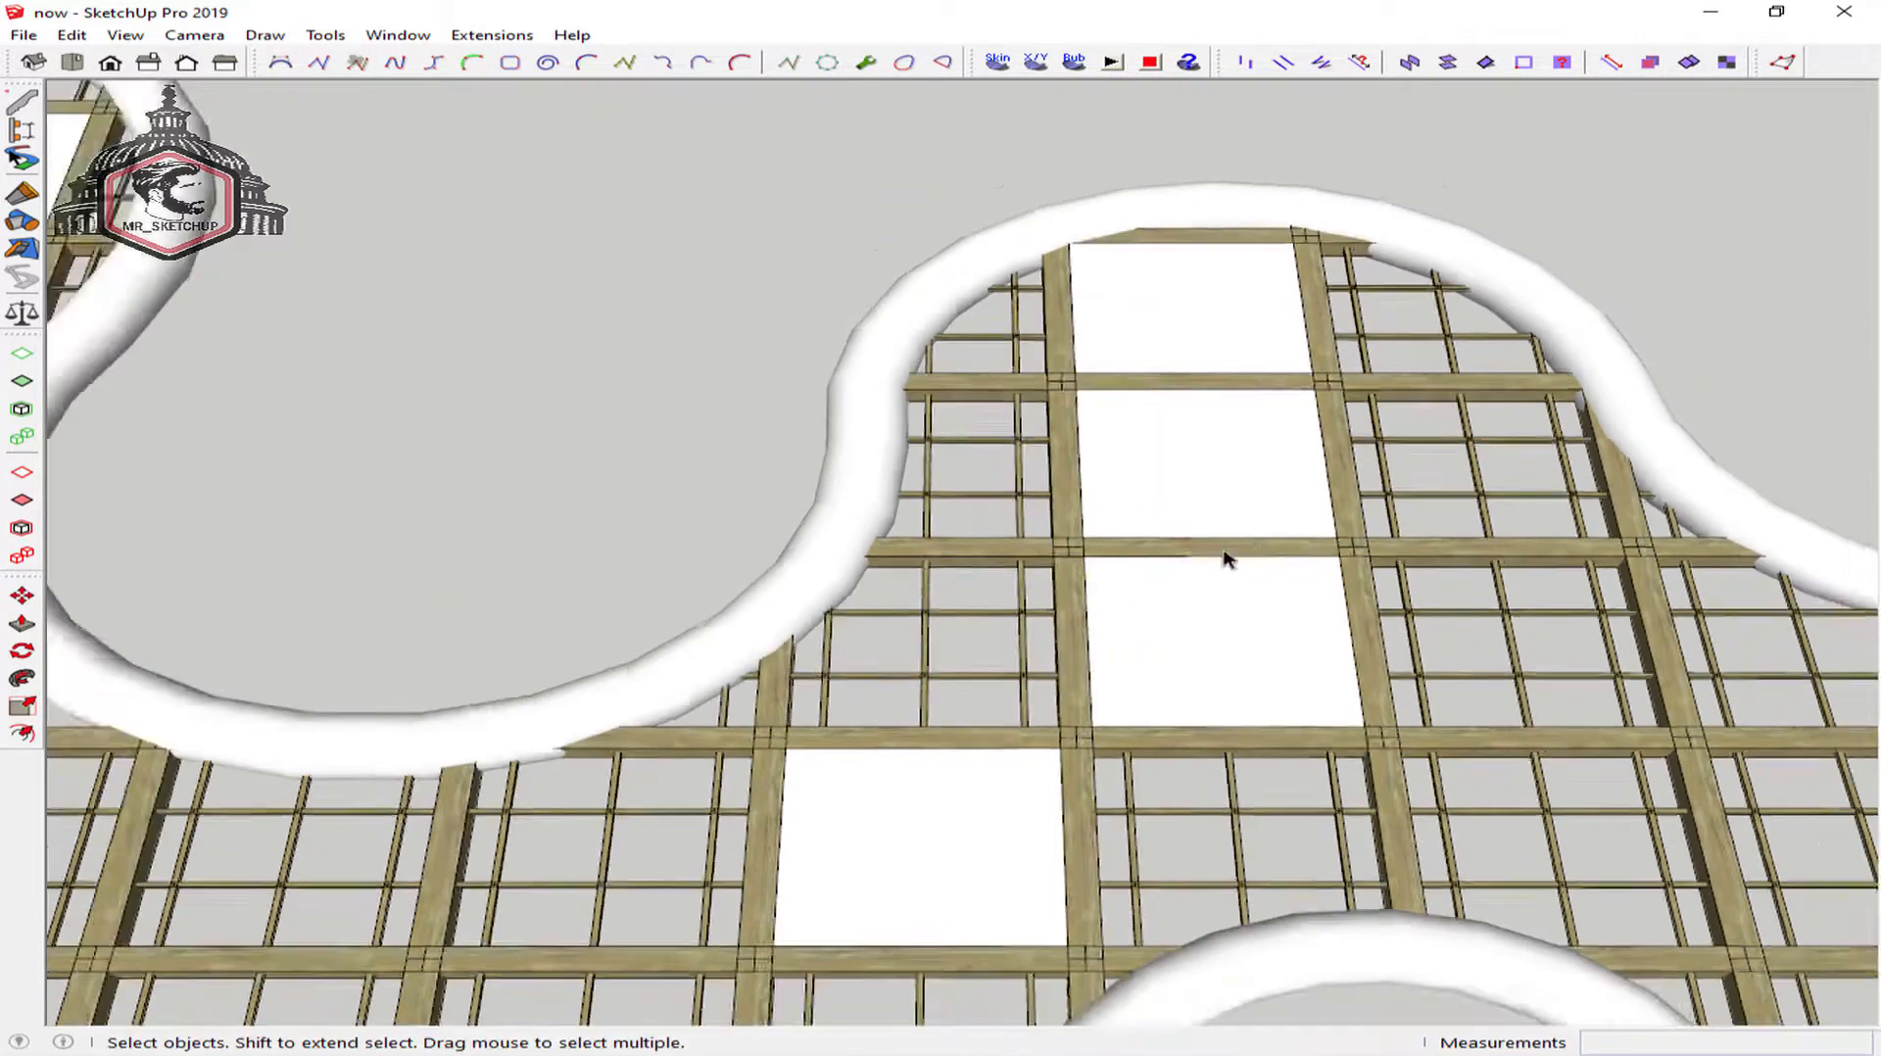
{"action": "left_click", "coordinate": [1099, 708]}
{"action": "scroll", "coordinate": [1116, 710], "scroll_direction": "up", "scroll_amount": 2}
{"action": "key", "text": "m"}
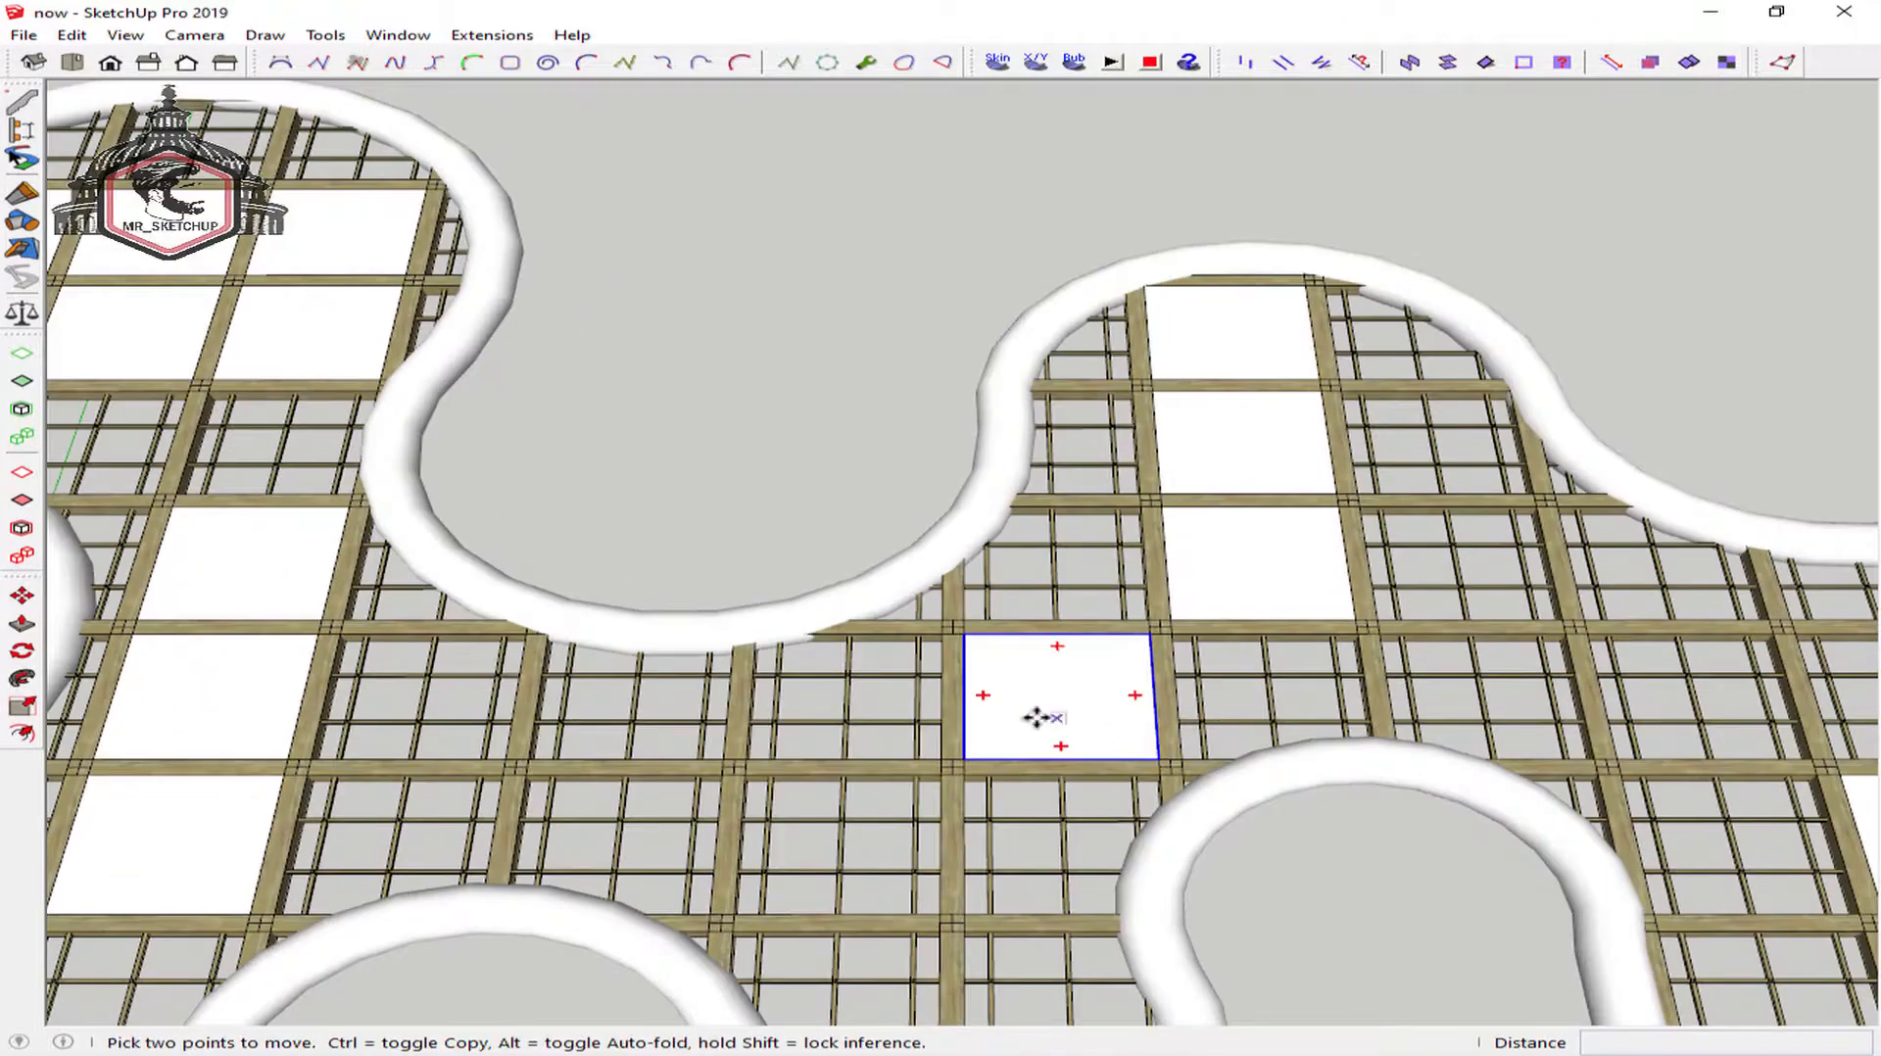
{"action": "key", "text": "ctrl"}
{"action": "left_click", "coordinate": [964, 762]}
{"action": "middle_click_drag", "start_coordinate": [1513, 749], "coordinate": [634, 757]}
{"action": "key", "text": "Escape"}
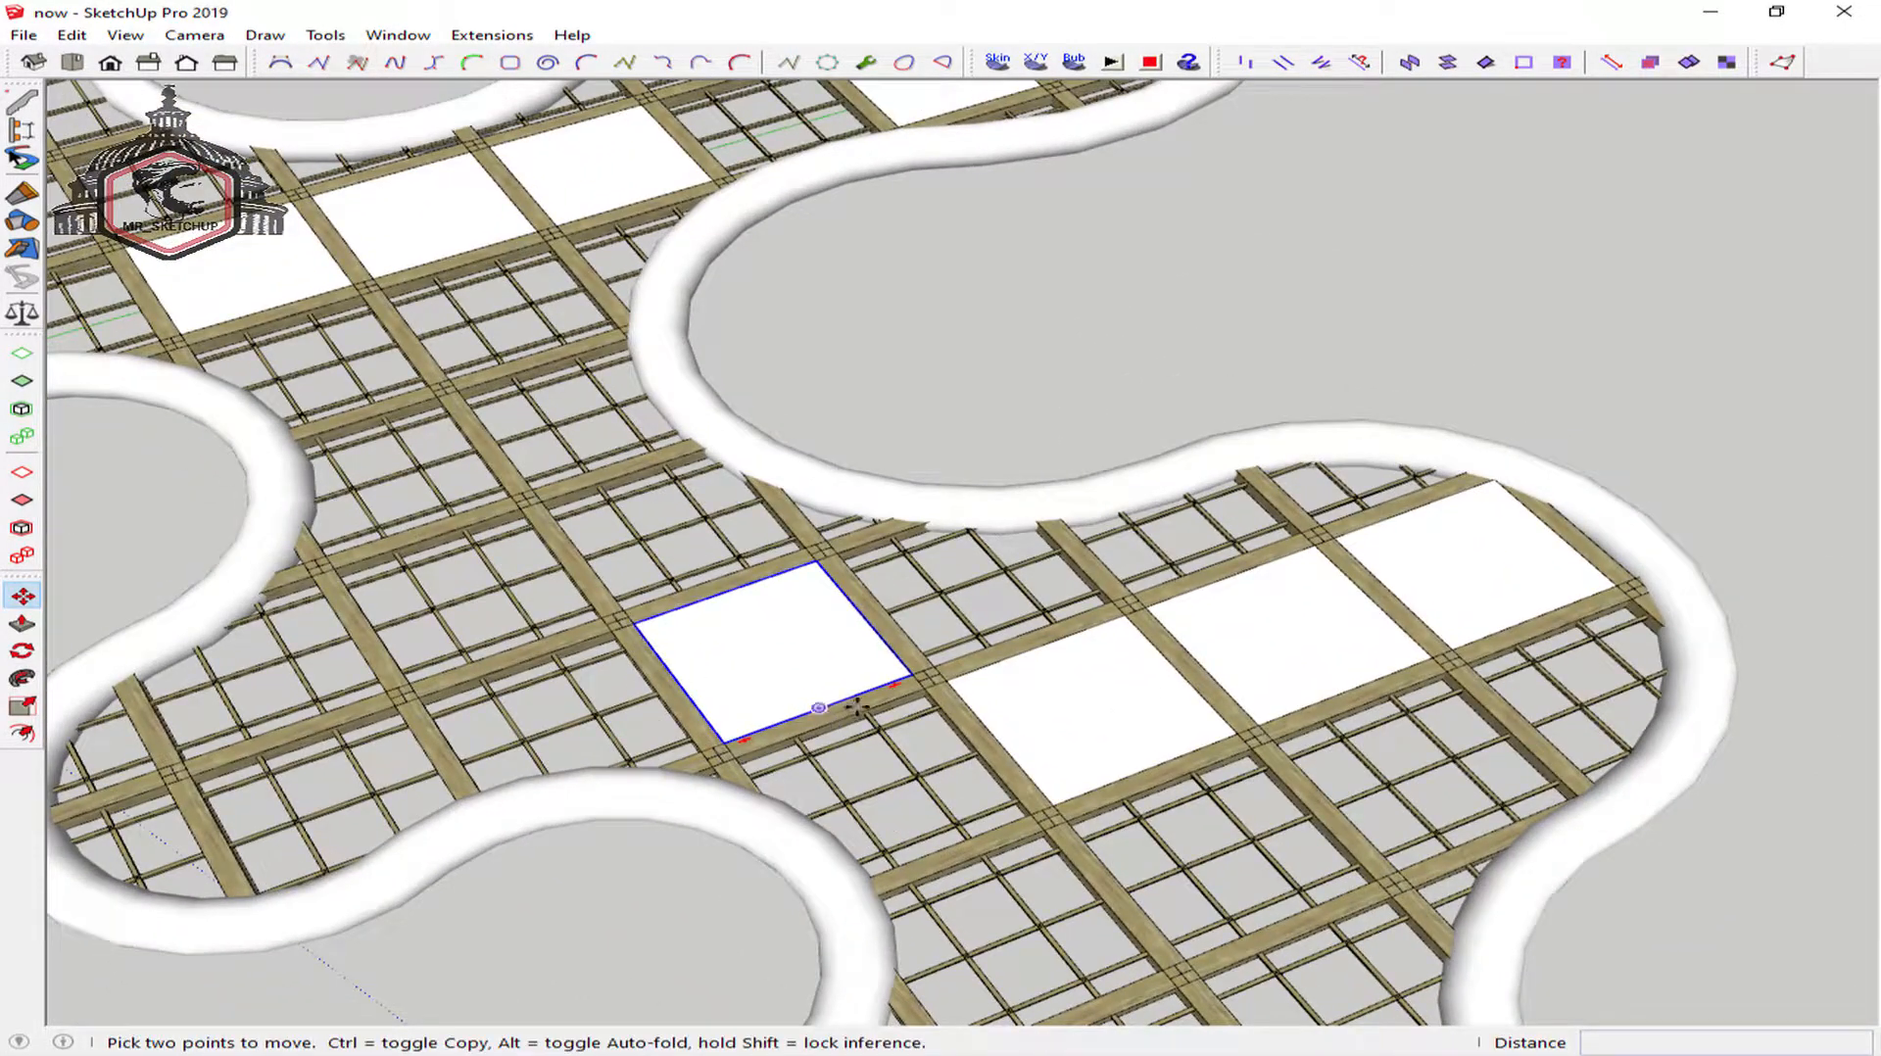
{"action": "key", "text": "ctrl"}
{"action": "left_click", "coordinate": [911, 676]}
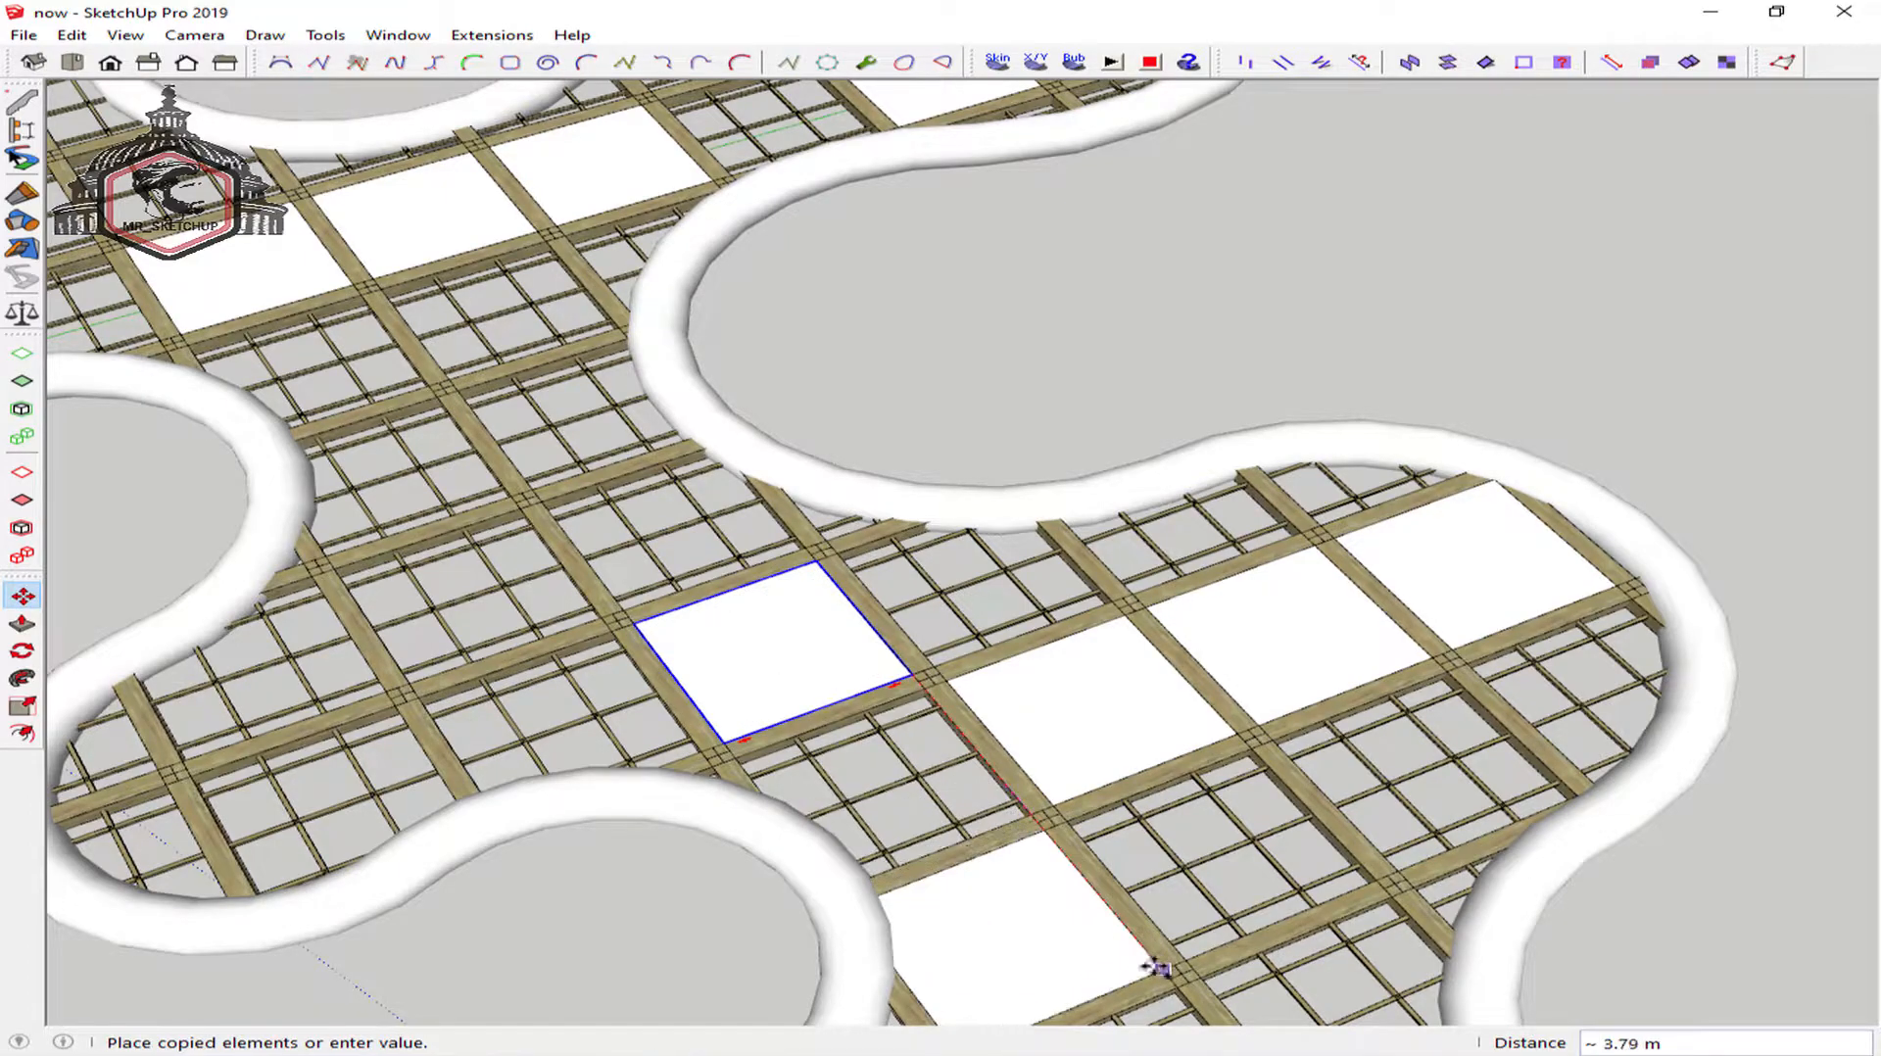
{"action": "scroll", "coordinate": [1019, 813], "scroll_direction": "up", "scroll_amount": 3}
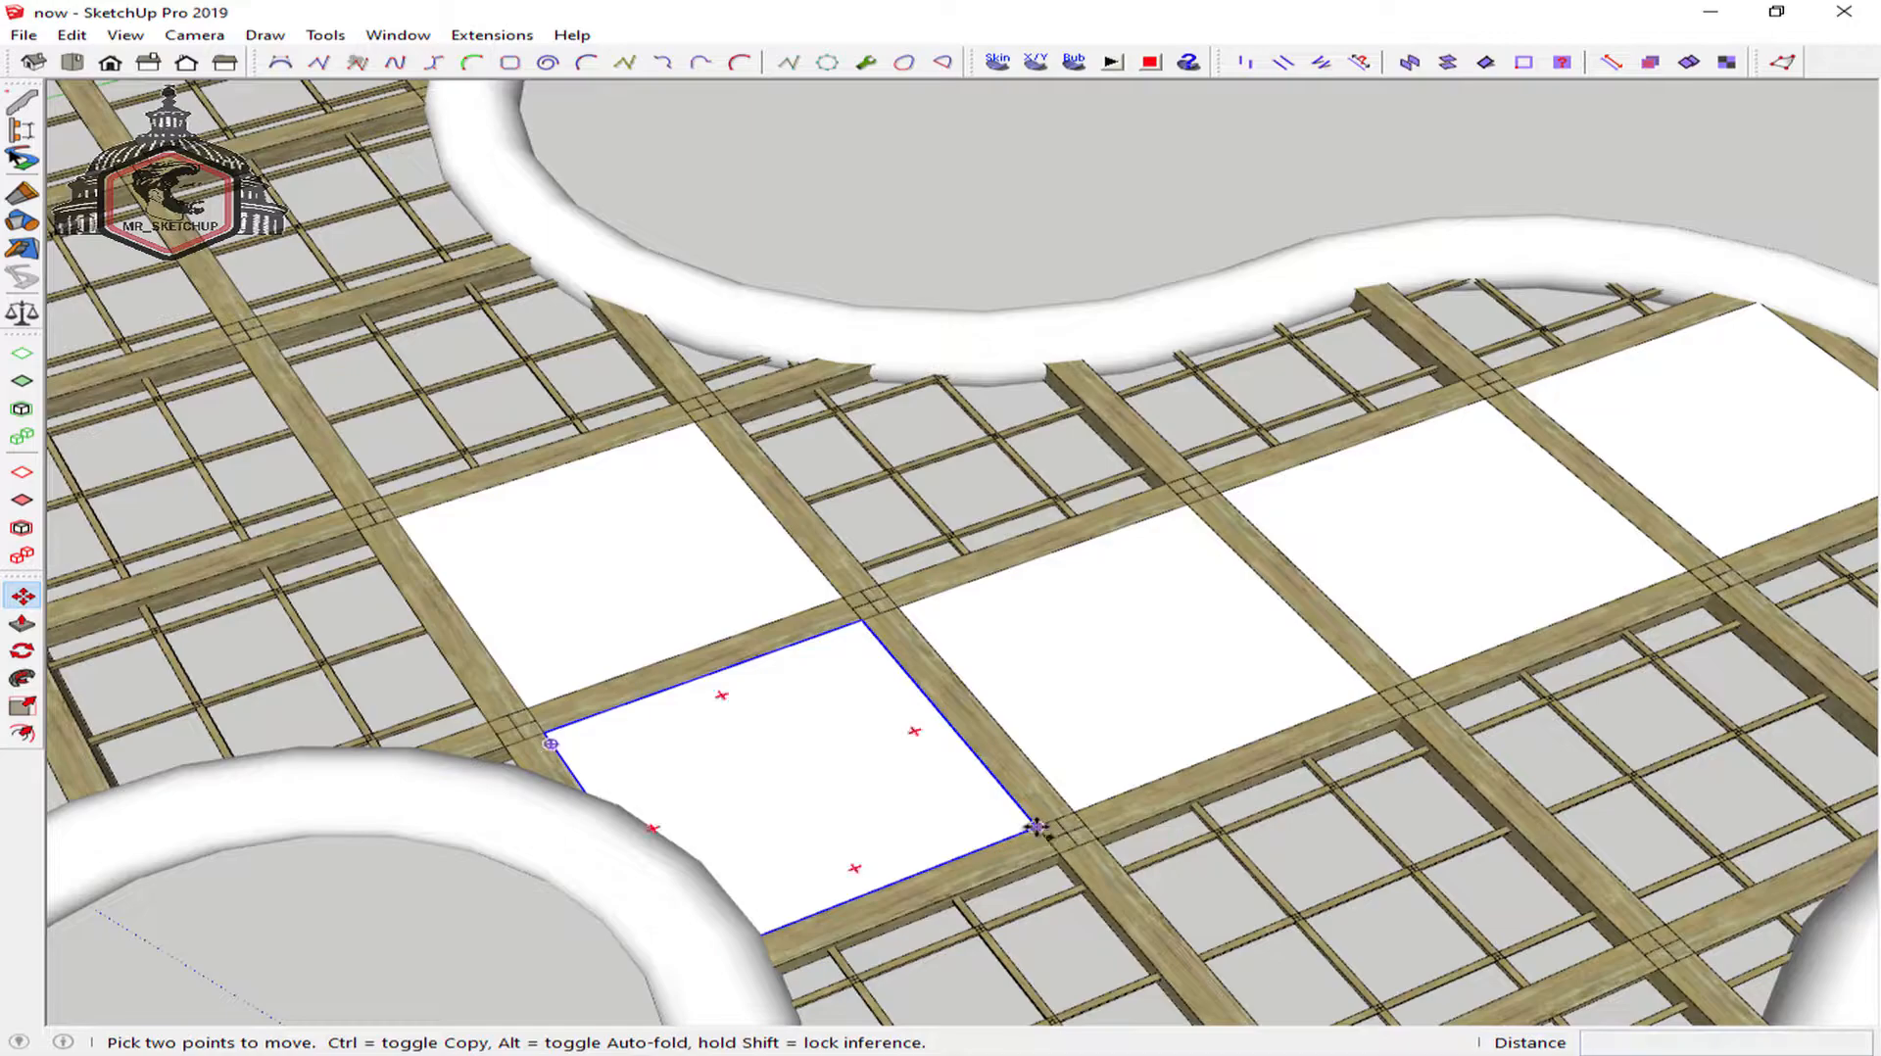
Copy the new panel about 2.00 m farther along the red axis into the next passage cell
{"action": "left_click", "coordinate": [1036, 828]}
{"action": "scroll", "coordinate": [1049, 852], "scroll_direction": "down", "scroll_amount": 2}
{"action": "middle_click_drag", "start_coordinate": [1051, 856], "coordinate": [848, 551], "text": "shift"}
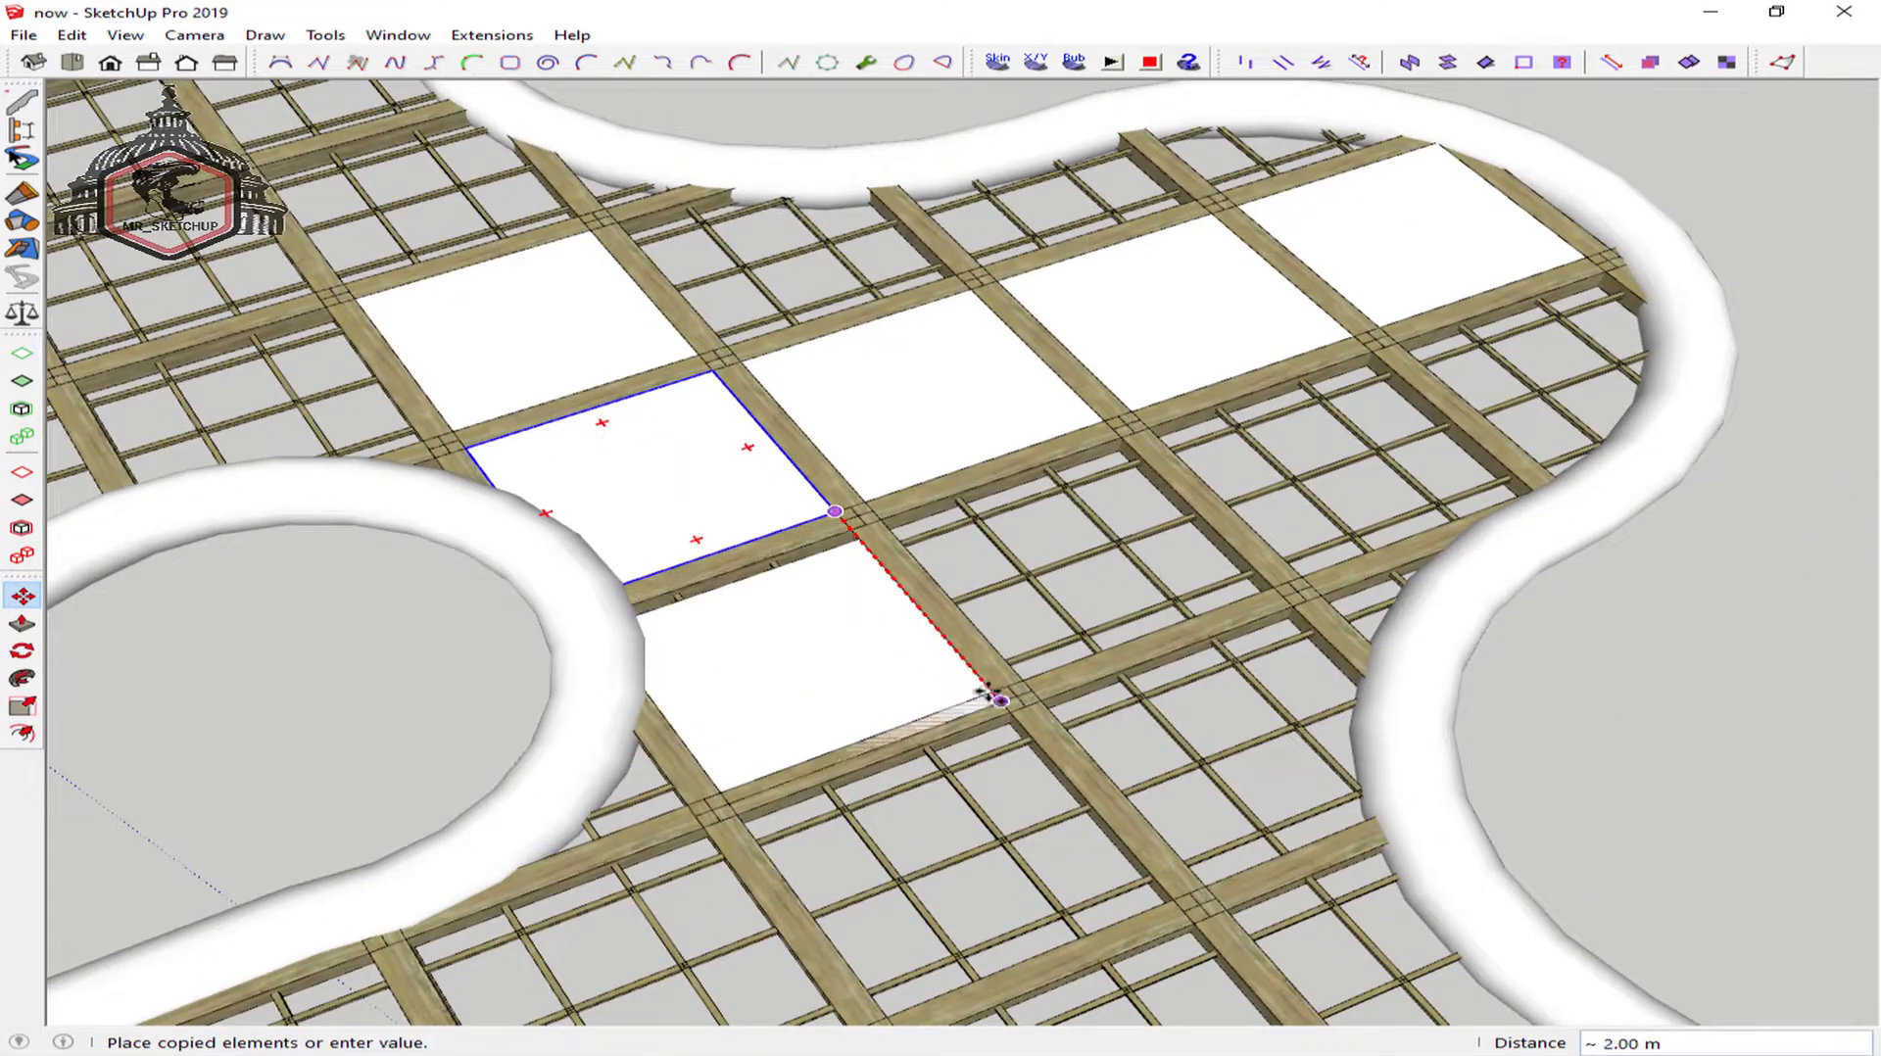
{"action": "left_click", "coordinate": [987, 689]}
{"action": "scroll", "coordinate": [1008, 682], "scroll_direction": "down", "scroll_amount": 4}
{"action": "middle_click_drag", "start_coordinate": [832, 672], "coordinate": [1457, 546]}
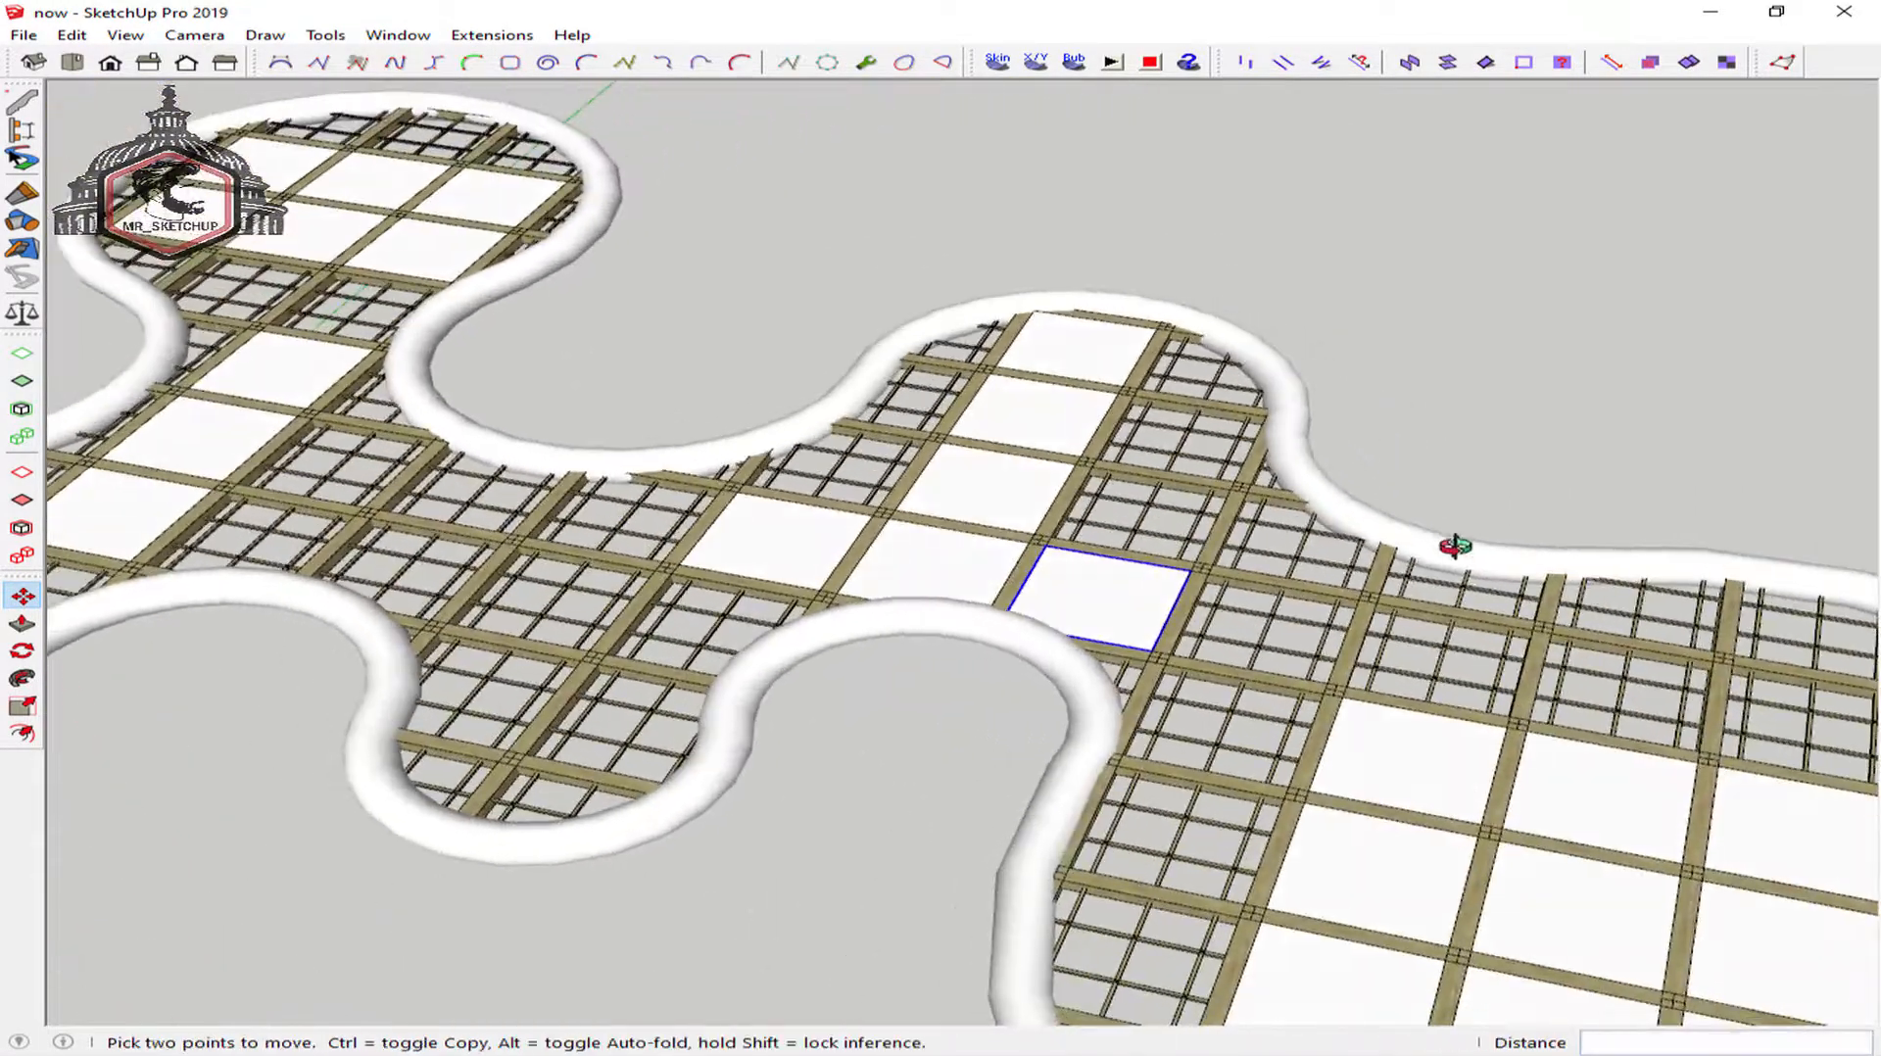
{"action": "scroll", "coordinate": [1450, 545], "scroll_direction": "down", "scroll_amount": 1}
{"action": "key", "text": "space"}
Select all the white shading panels across the canopy roof, leaving the frame and beams unselected
{"action": "scroll", "coordinate": [1352, 539], "scroll_direction": "down", "scroll_amount": 3}
{"action": "mouse_move", "coordinate": [1351, 568]}
{"action": "middle_mouse_down"}
{"action": "mouse_move", "coordinate": [1335, 618]}
{"action": "mouse_move", "coordinate": [1407, 627]}
{"action": "middle_mouse_up"}
{"action": "scroll", "coordinate": [1407, 630], "scroll_direction": "down", "scroll_amount": 2}
{"action": "middle_click_drag", "start_coordinate": [1307, 767], "coordinate": [1129, 727], "text": "shift"}
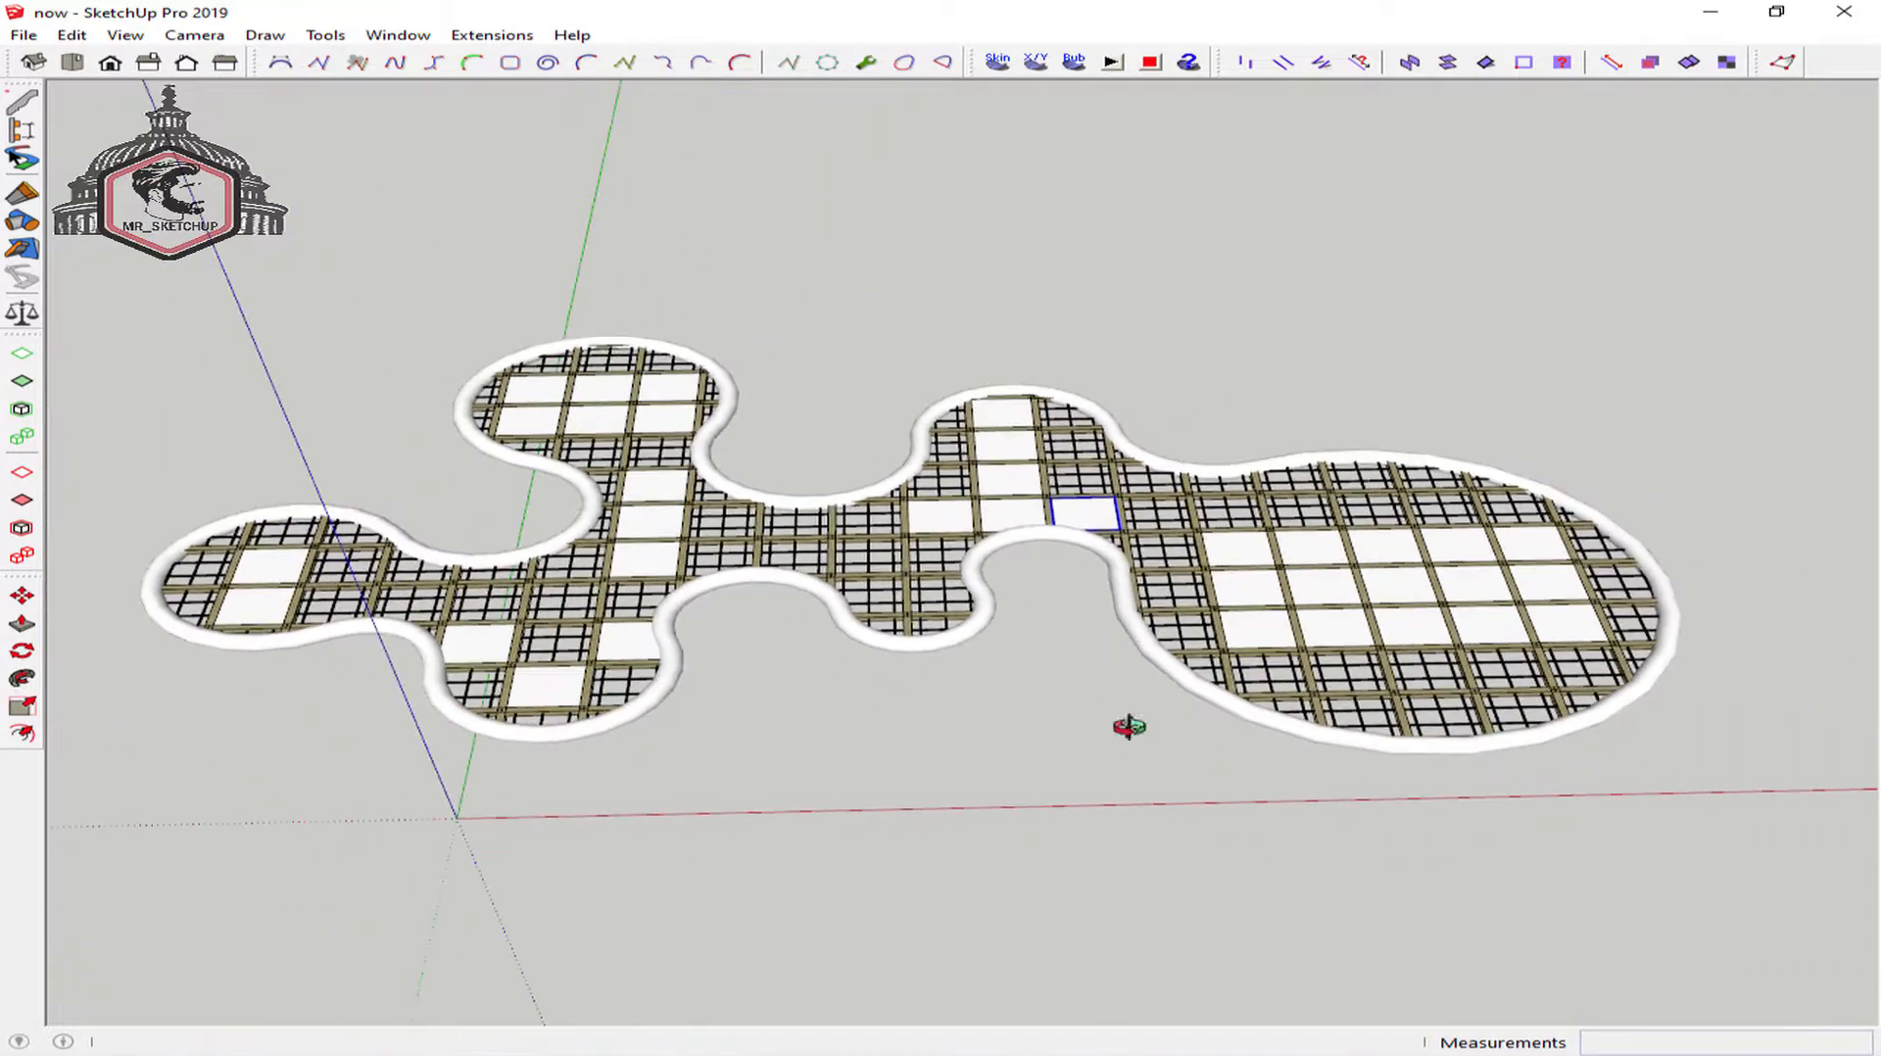
{"action": "scroll", "coordinate": [1267, 349], "scroll_direction": "down", "scroll_amount": 4}
{"action": "middle_click_drag", "start_coordinate": [1324, 451], "coordinate": [1290, 624]}
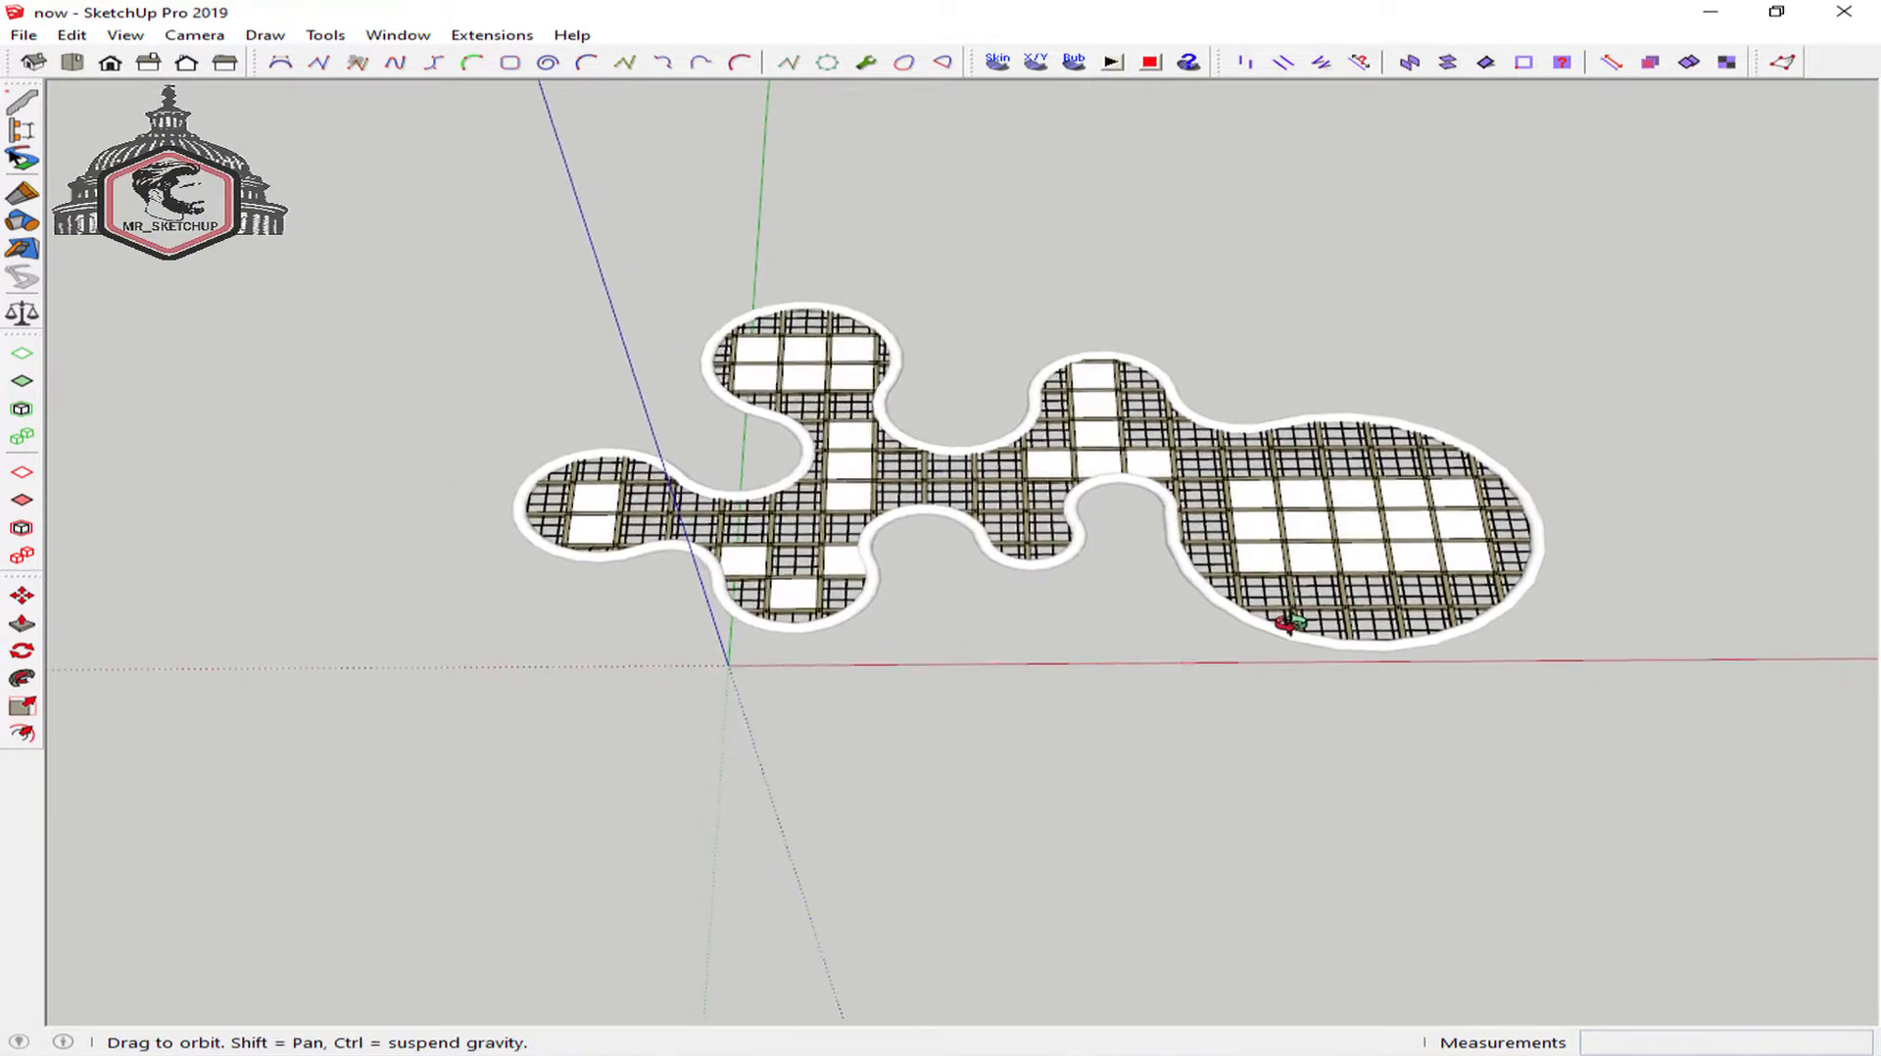
{"action": "scroll", "coordinate": [1289, 624], "scroll_direction": "up", "scroll_amount": 1}
{"action": "left_click_drag", "start_coordinate": [1535, 777], "coordinate": [1617, 773]}
{"action": "scroll", "coordinate": [1360, 603], "scroll_direction": "up", "scroll_amount": 3}
{"action": "left_click_drag", "start_coordinate": [1224, 772], "coordinate": [1223, 772], "text": "shift"}
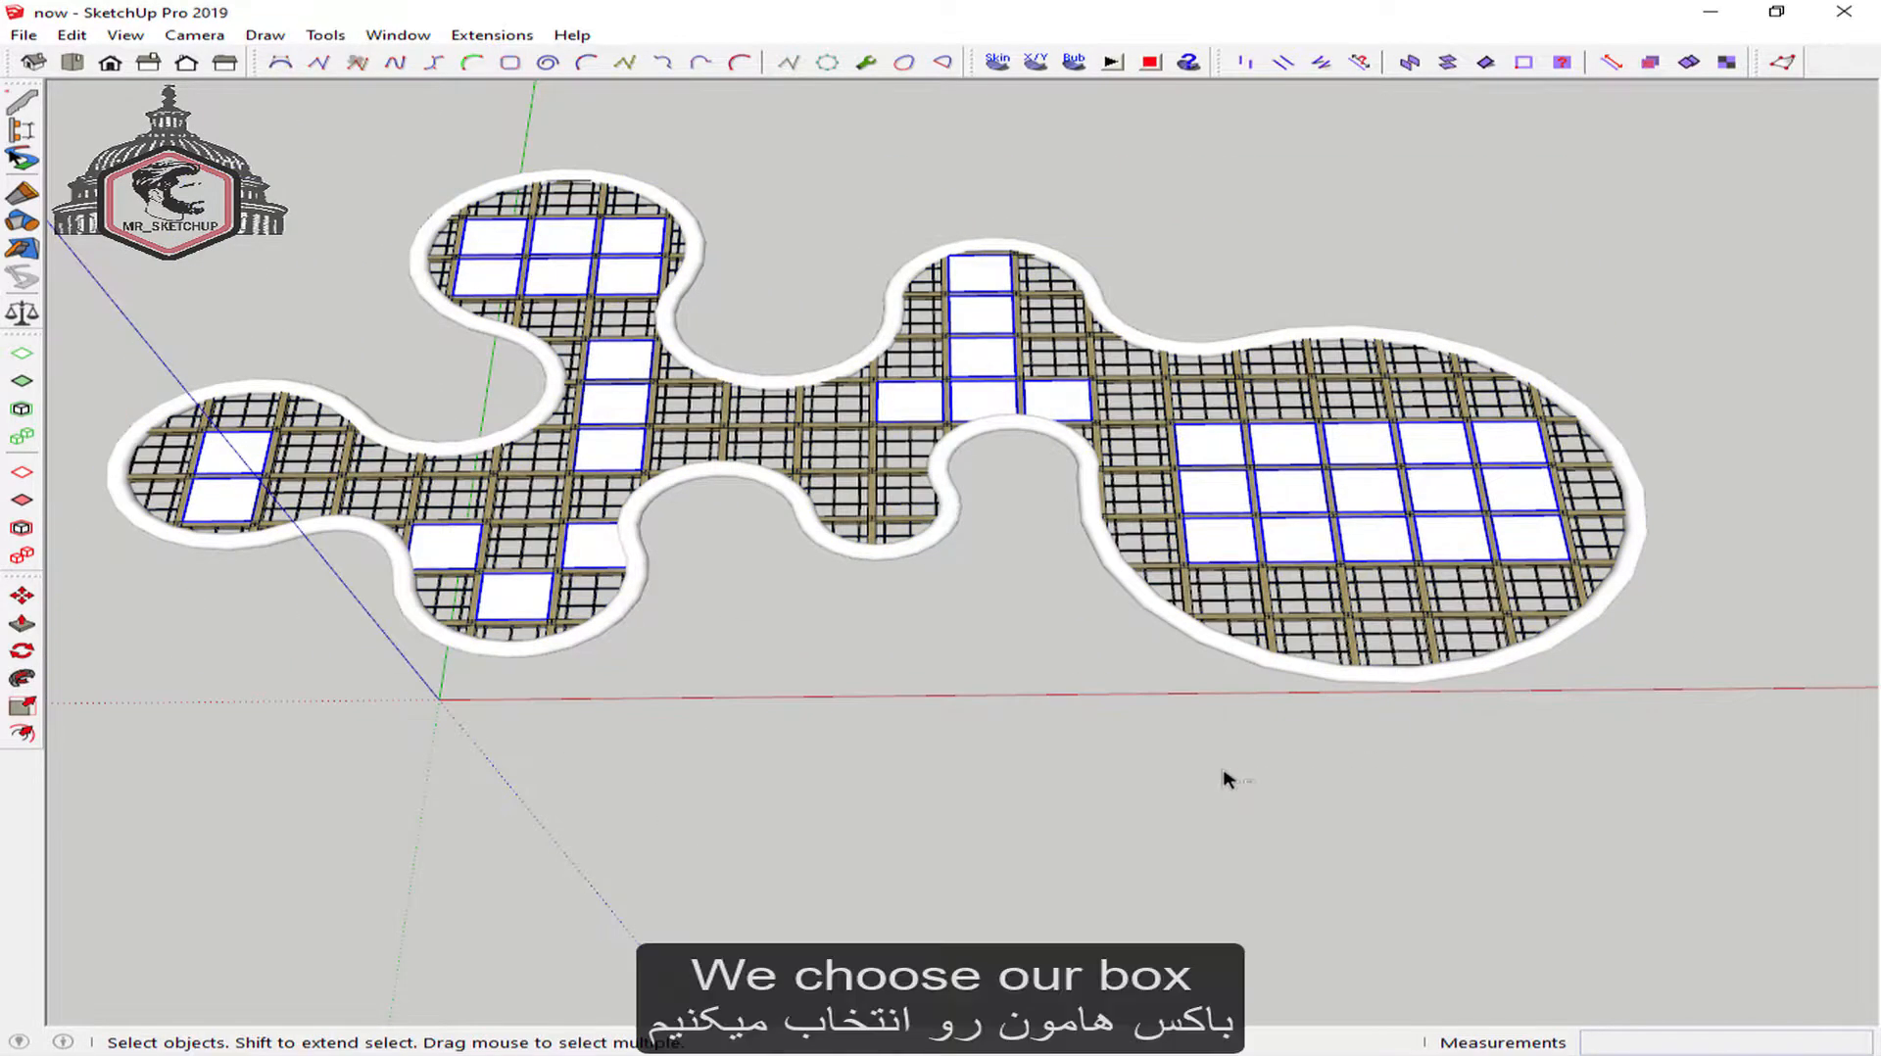
Paint the selected shading panels with the in-model material Color M02, close the tray and clear the selection
{"action": "scroll", "coordinate": [1221, 716], "scroll_direction": "down", "scroll_amount": 3}
{"action": "middle_click_drag", "start_coordinate": [1218, 695], "coordinate": [945, 681], "text": "shift"}
{"action": "key", "text": "b"}
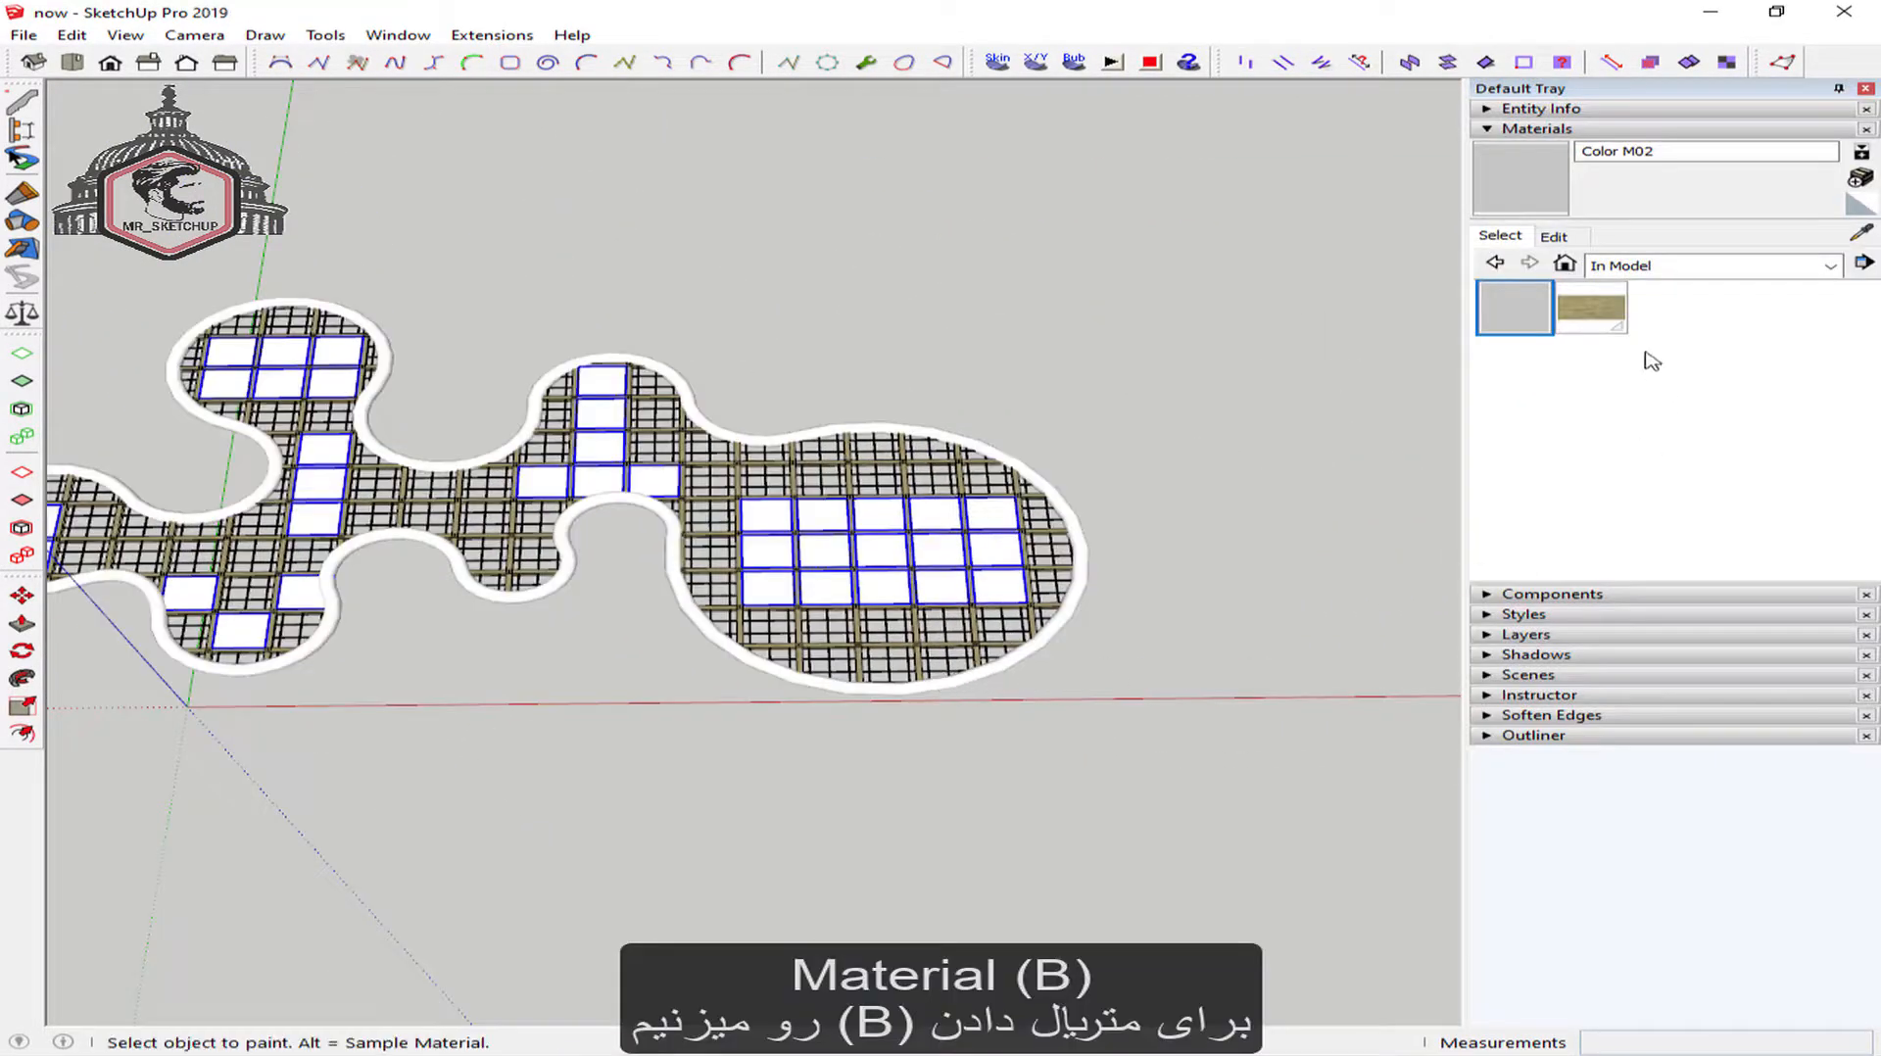
{"action": "scroll", "coordinate": [1360, 519], "scroll_direction": "up", "scroll_amount": 3}
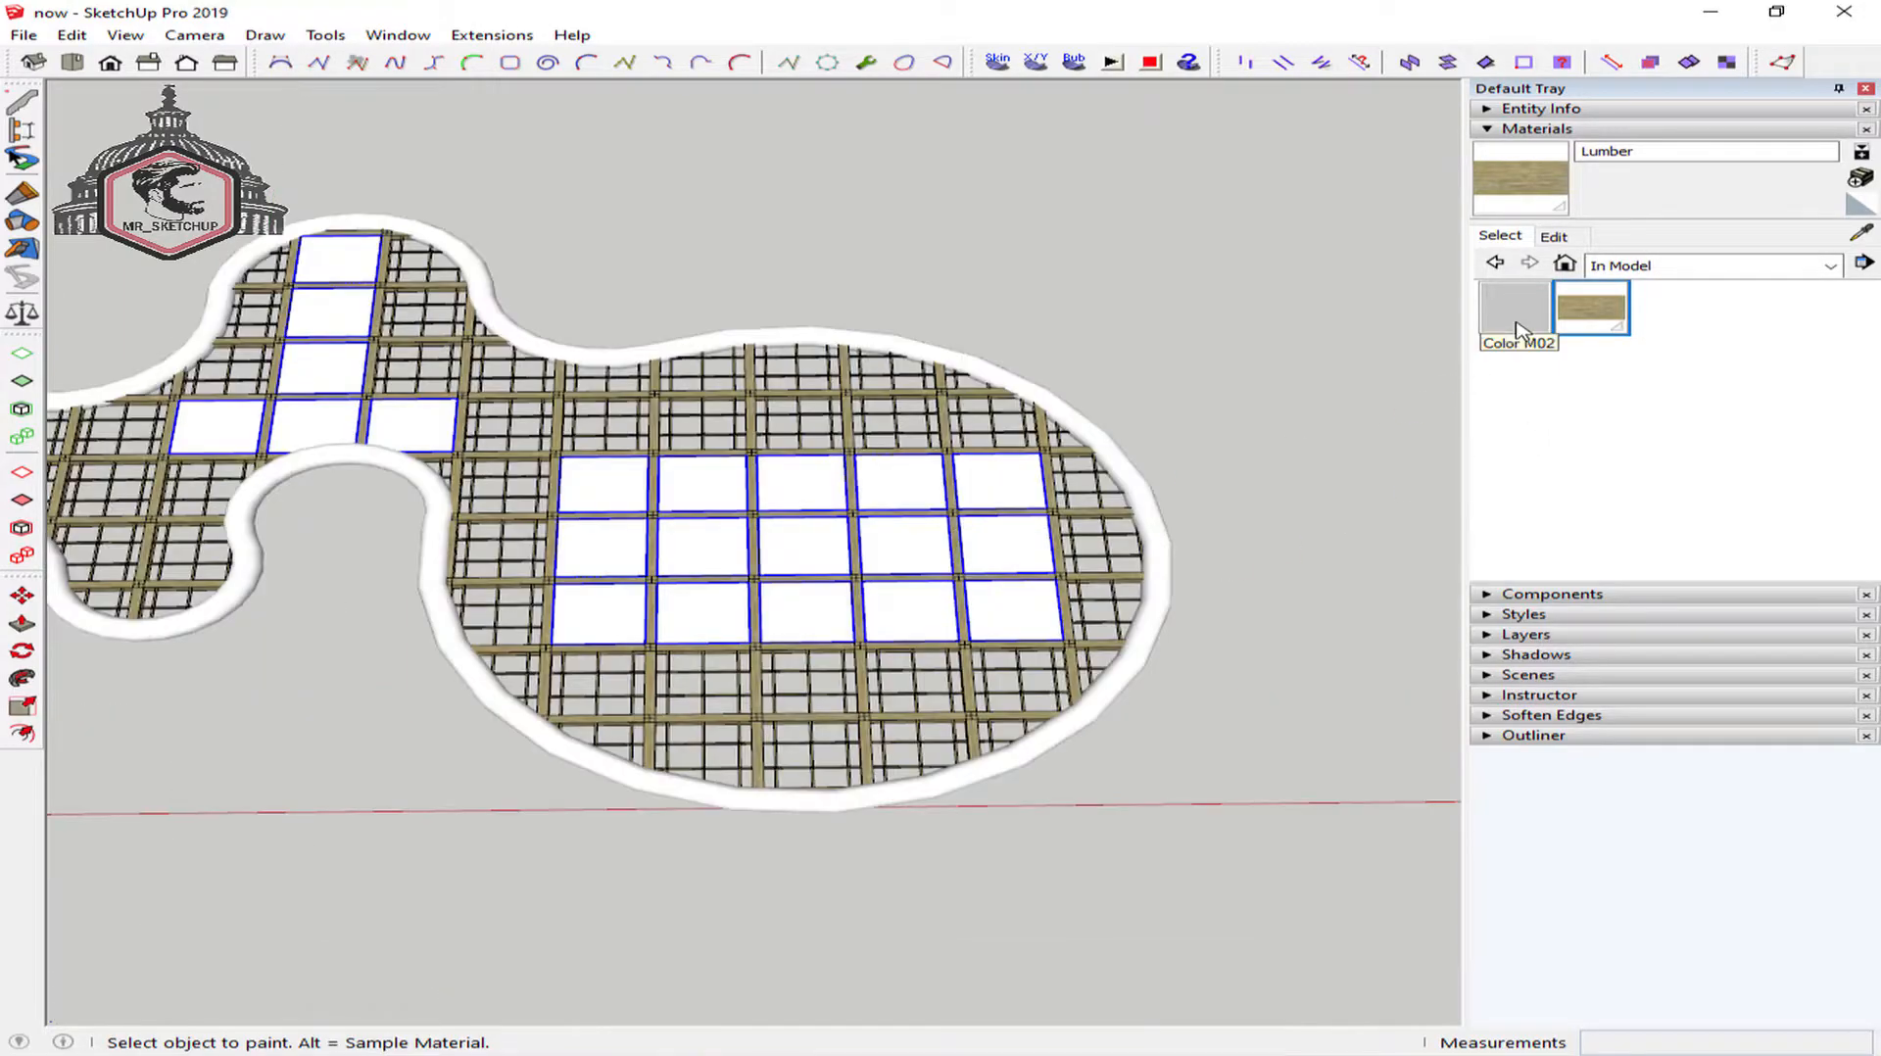
{"action": "scroll", "coordinate": [940, 560], "scroll_direction": "up", "scroll_amount": 2}
{"action": "left_click", "coordinate": [900, 565]}
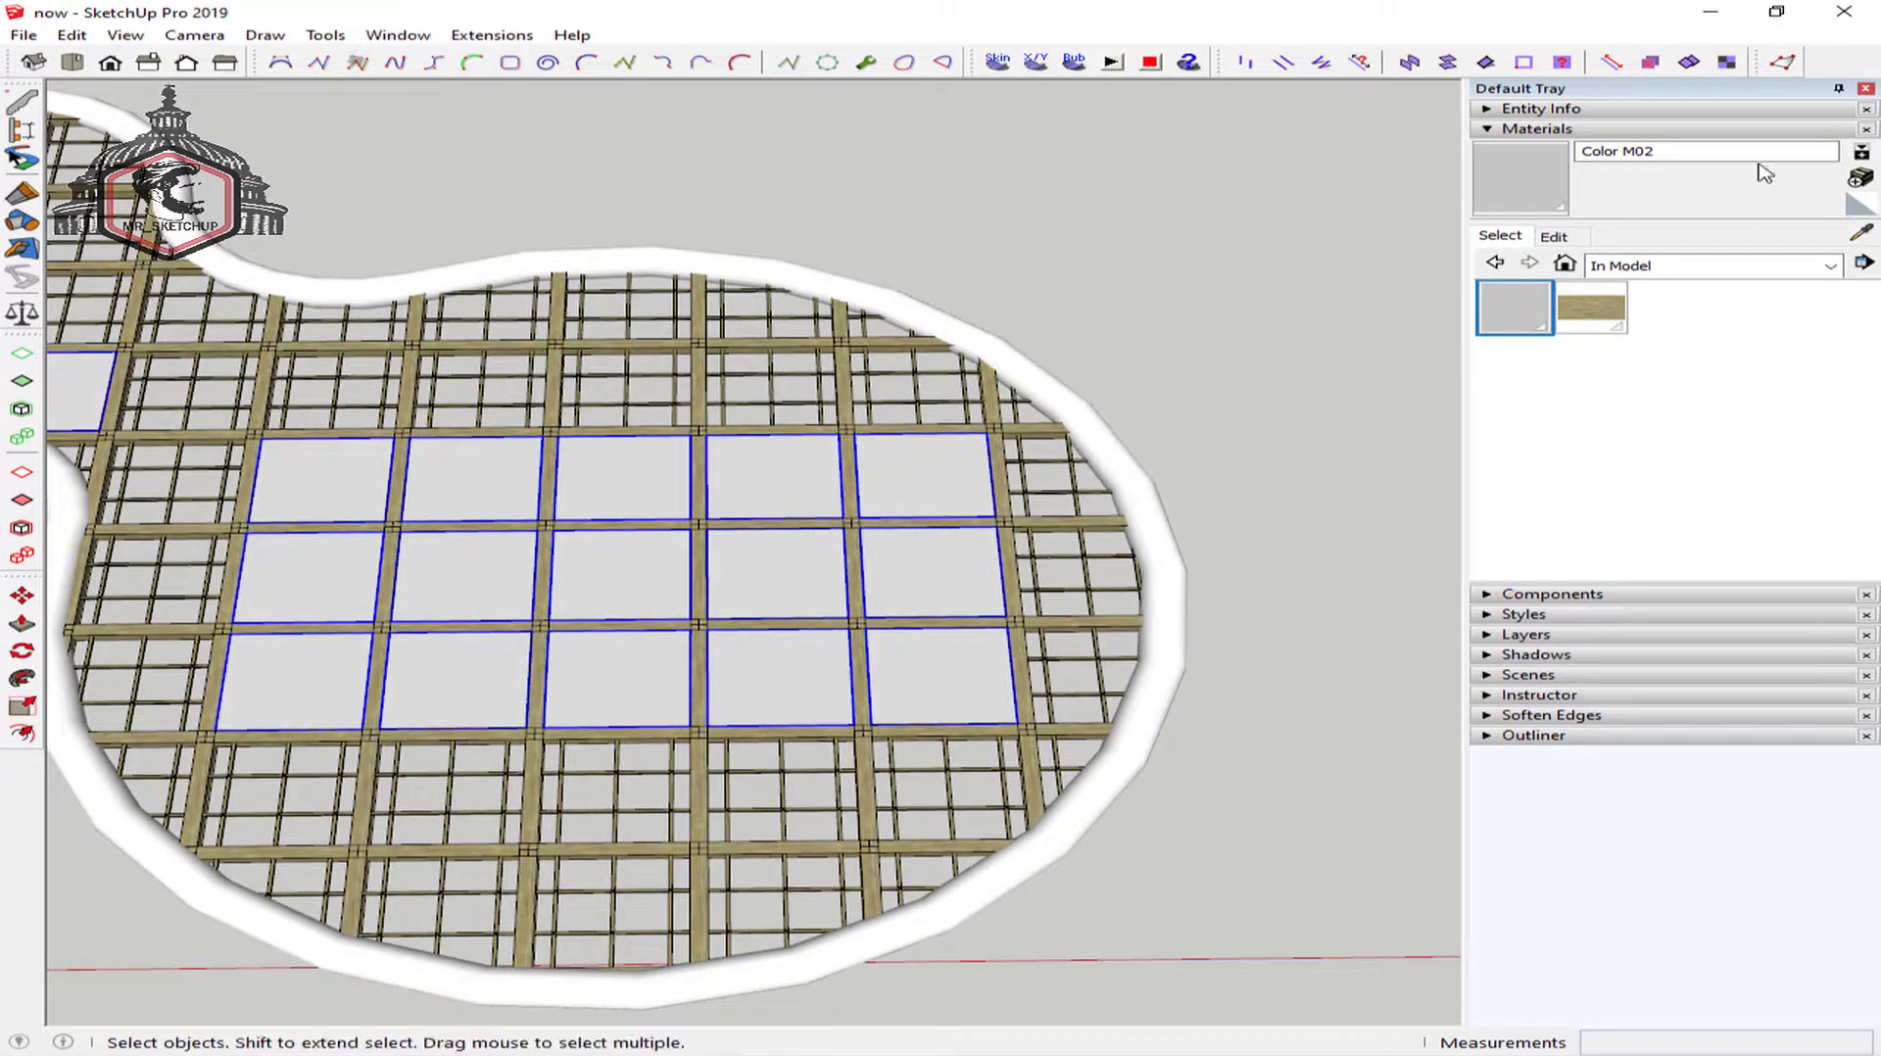
{"action": "left_click", "coordinate": [1865, 89]}
{"action": "left_click", "coordinate": [1457, 244]}
Select the two groups of slanted columns and seating bases and move them 50 m along the red axis to the canopy
{"action": "scroll", "coordinate": [1218, 496], "scroll_direction": "down", "scroll_amount": 4}
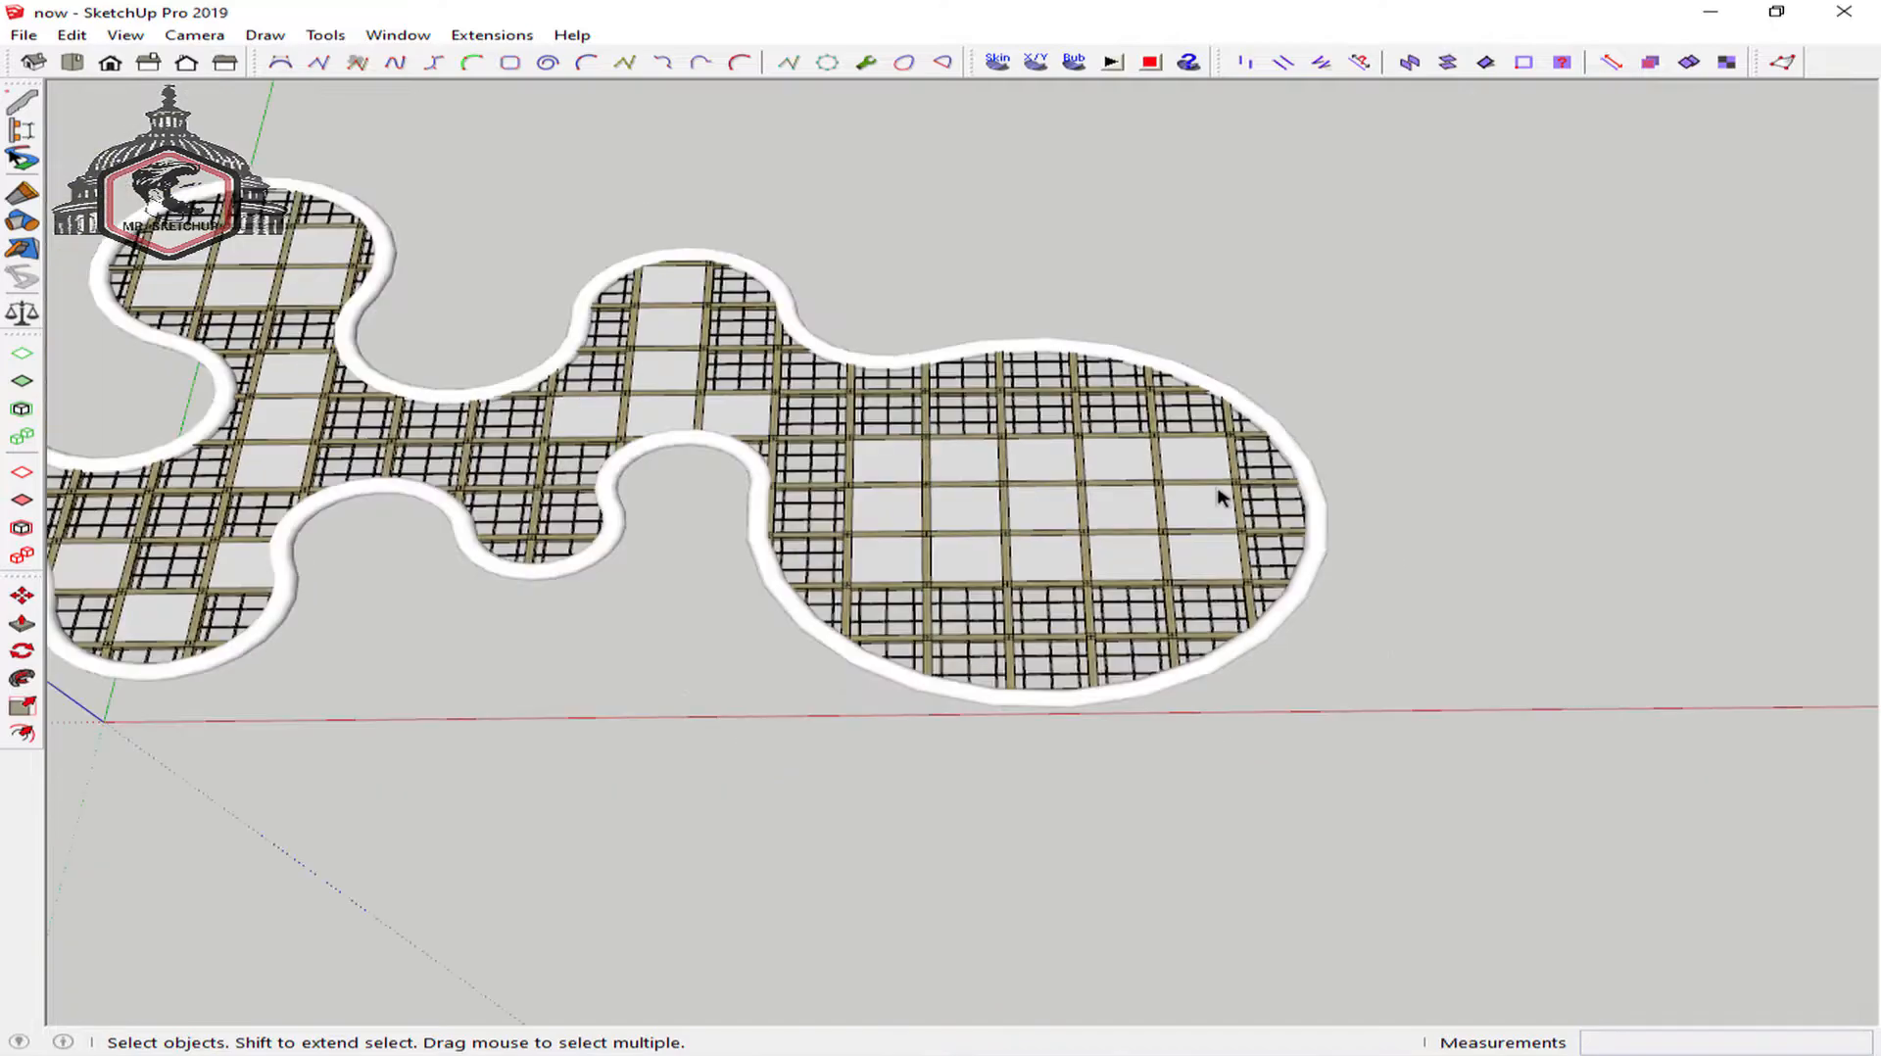
{"action": "middle_click_drag", "start_coordinate": [1410, 553], "coordinate": [1286, 546], "text": "shift"}
{"action": "left_click_drag", "start_coordinate": [1671, 463], "coordinate": [1569, 527]}
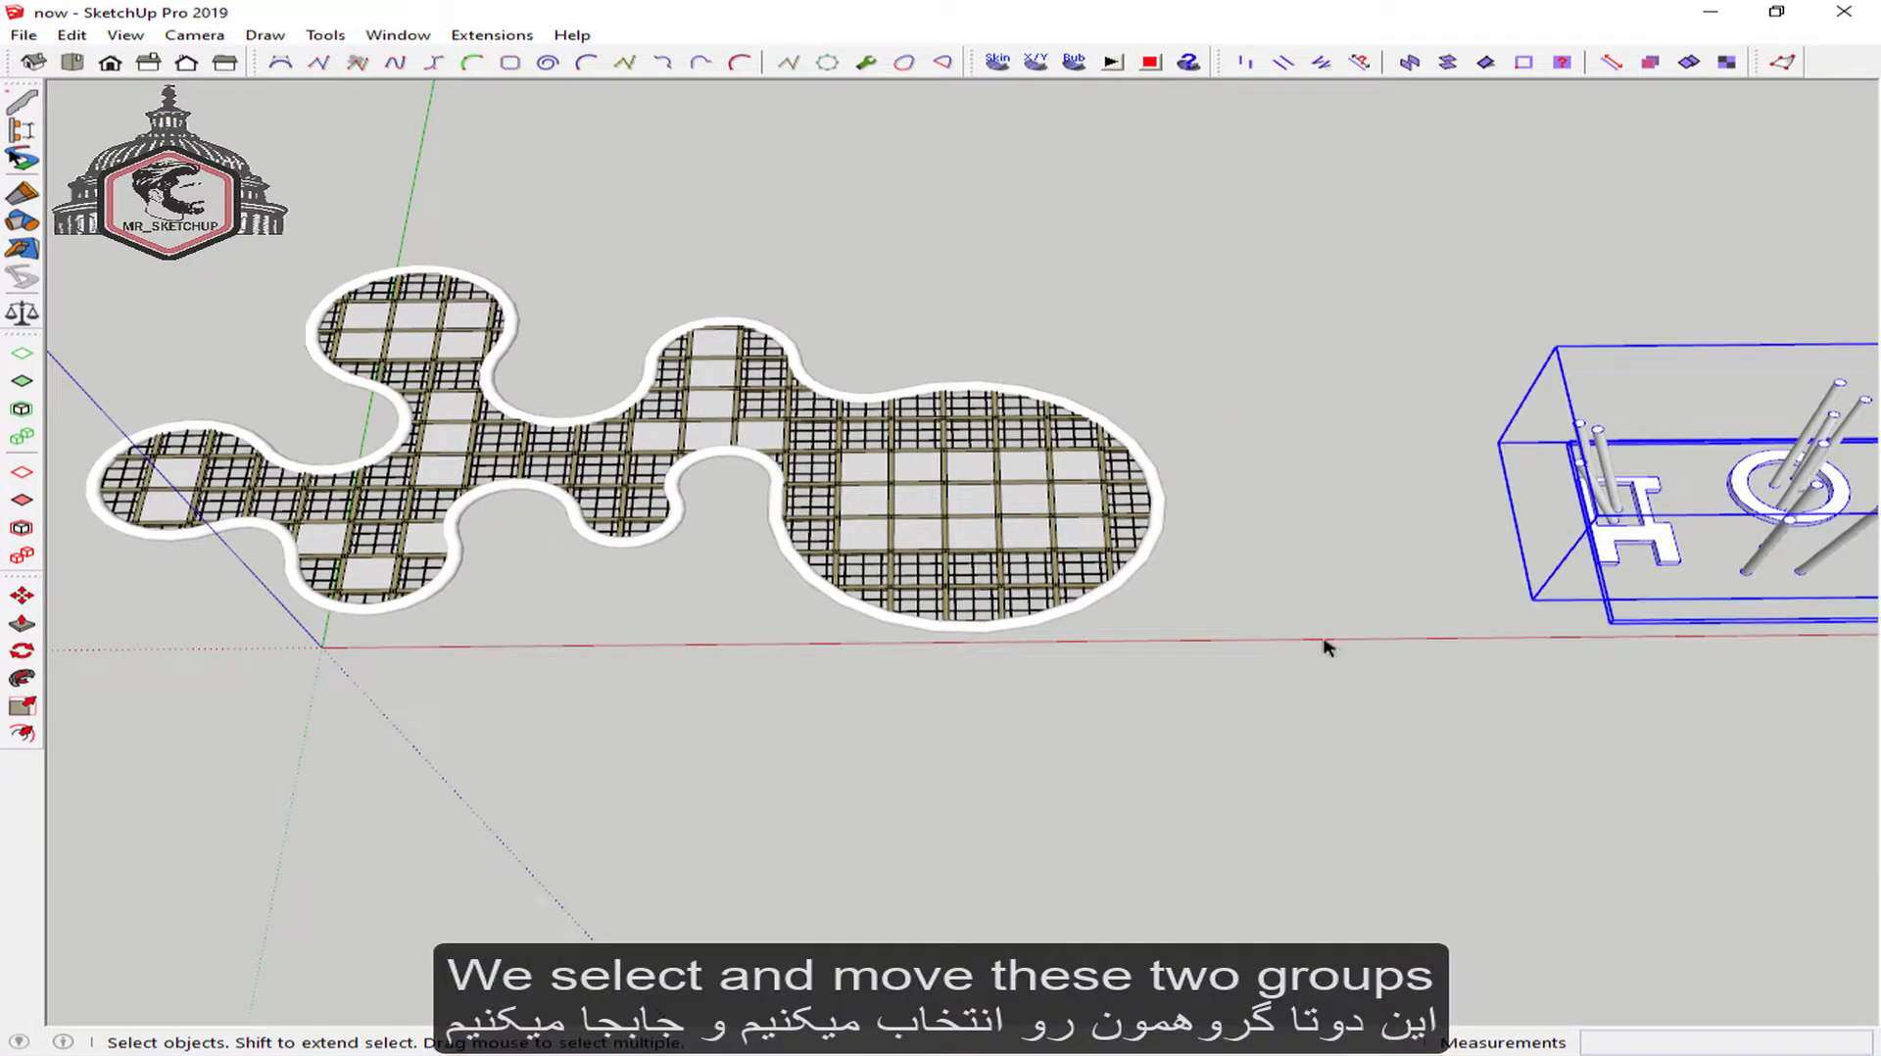
{"action": "left_click", "coordinate": [1377, 669]}
{"action": "type", "text": "50"}
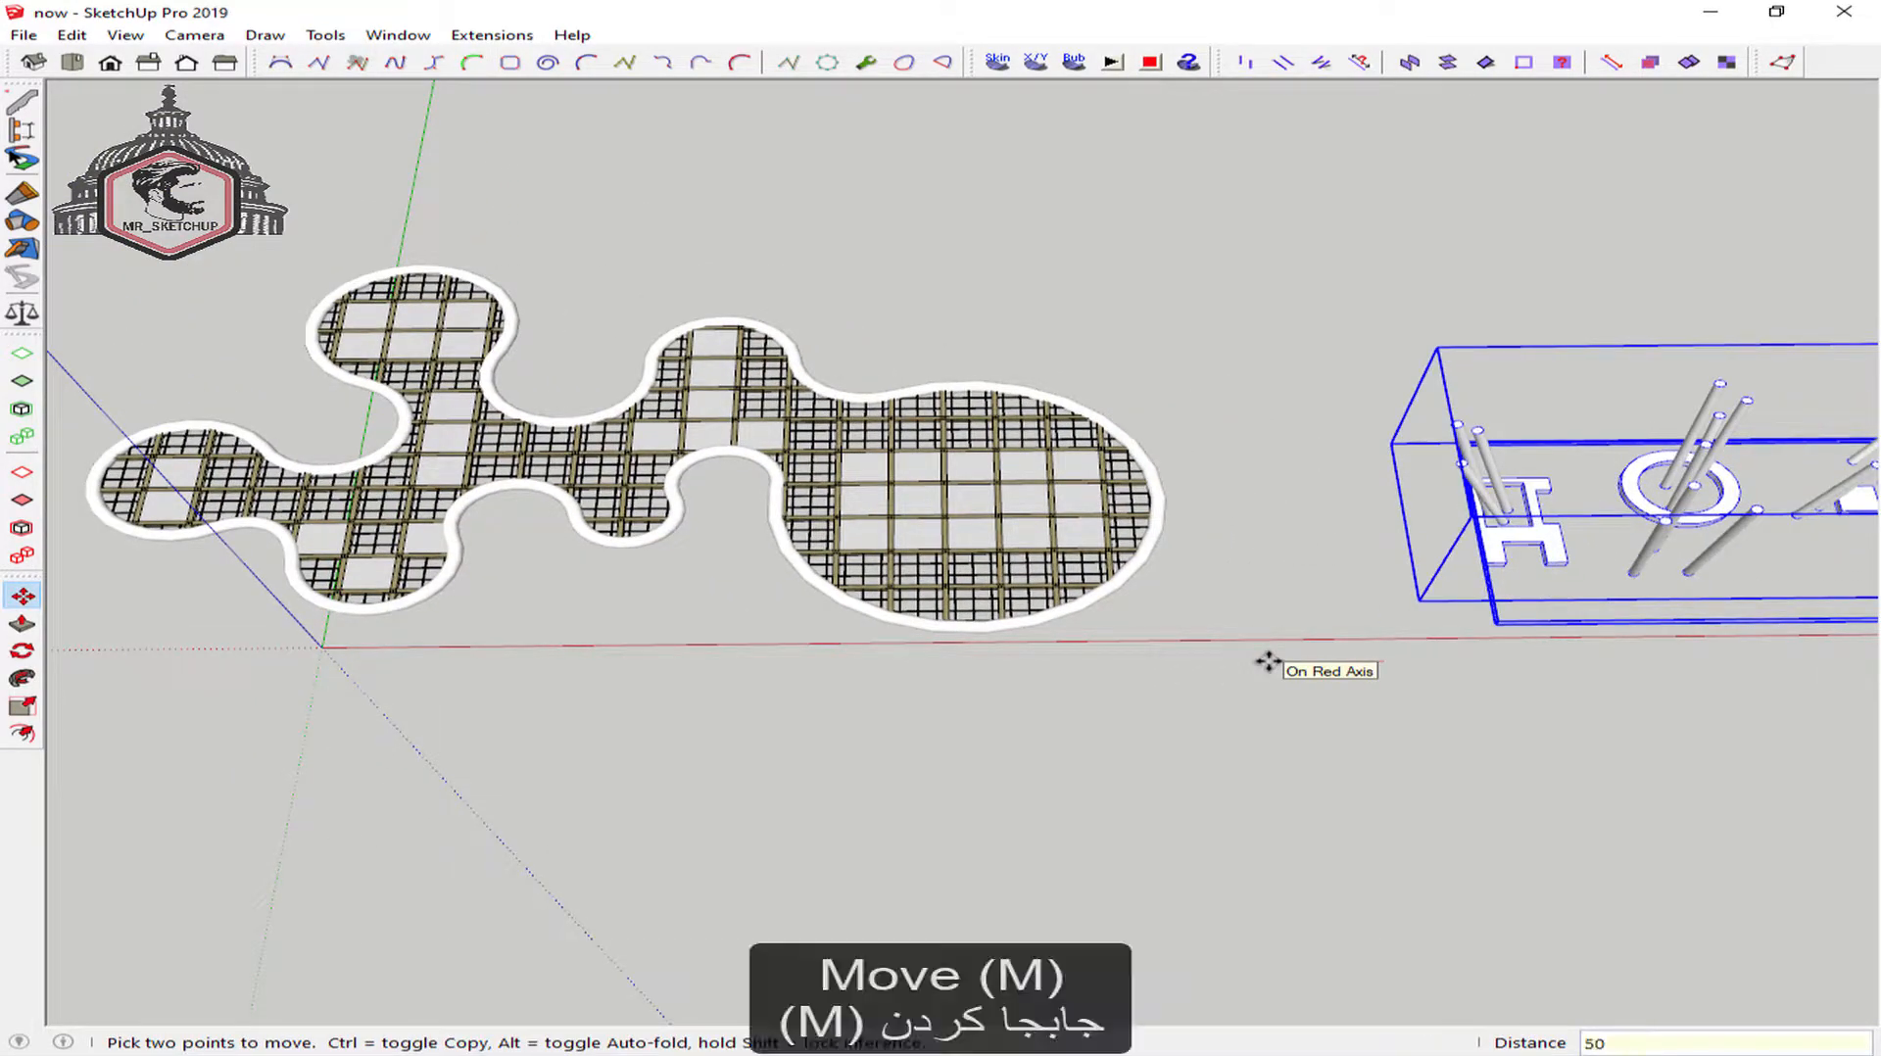
{"action": "key", "text": "Return"}
{"action": "left_click", "coordinate": [1203, 453]}
Turn on Profiles in the edge style of the model view
{"action": "scroll", "coordinate": [1203, 452], "scroll_direction": "down", "scroll_amount": 1}
{"action": "middle_click_drag", "start_coordinate": [802, 451], "coordinate": [1138, 518]}
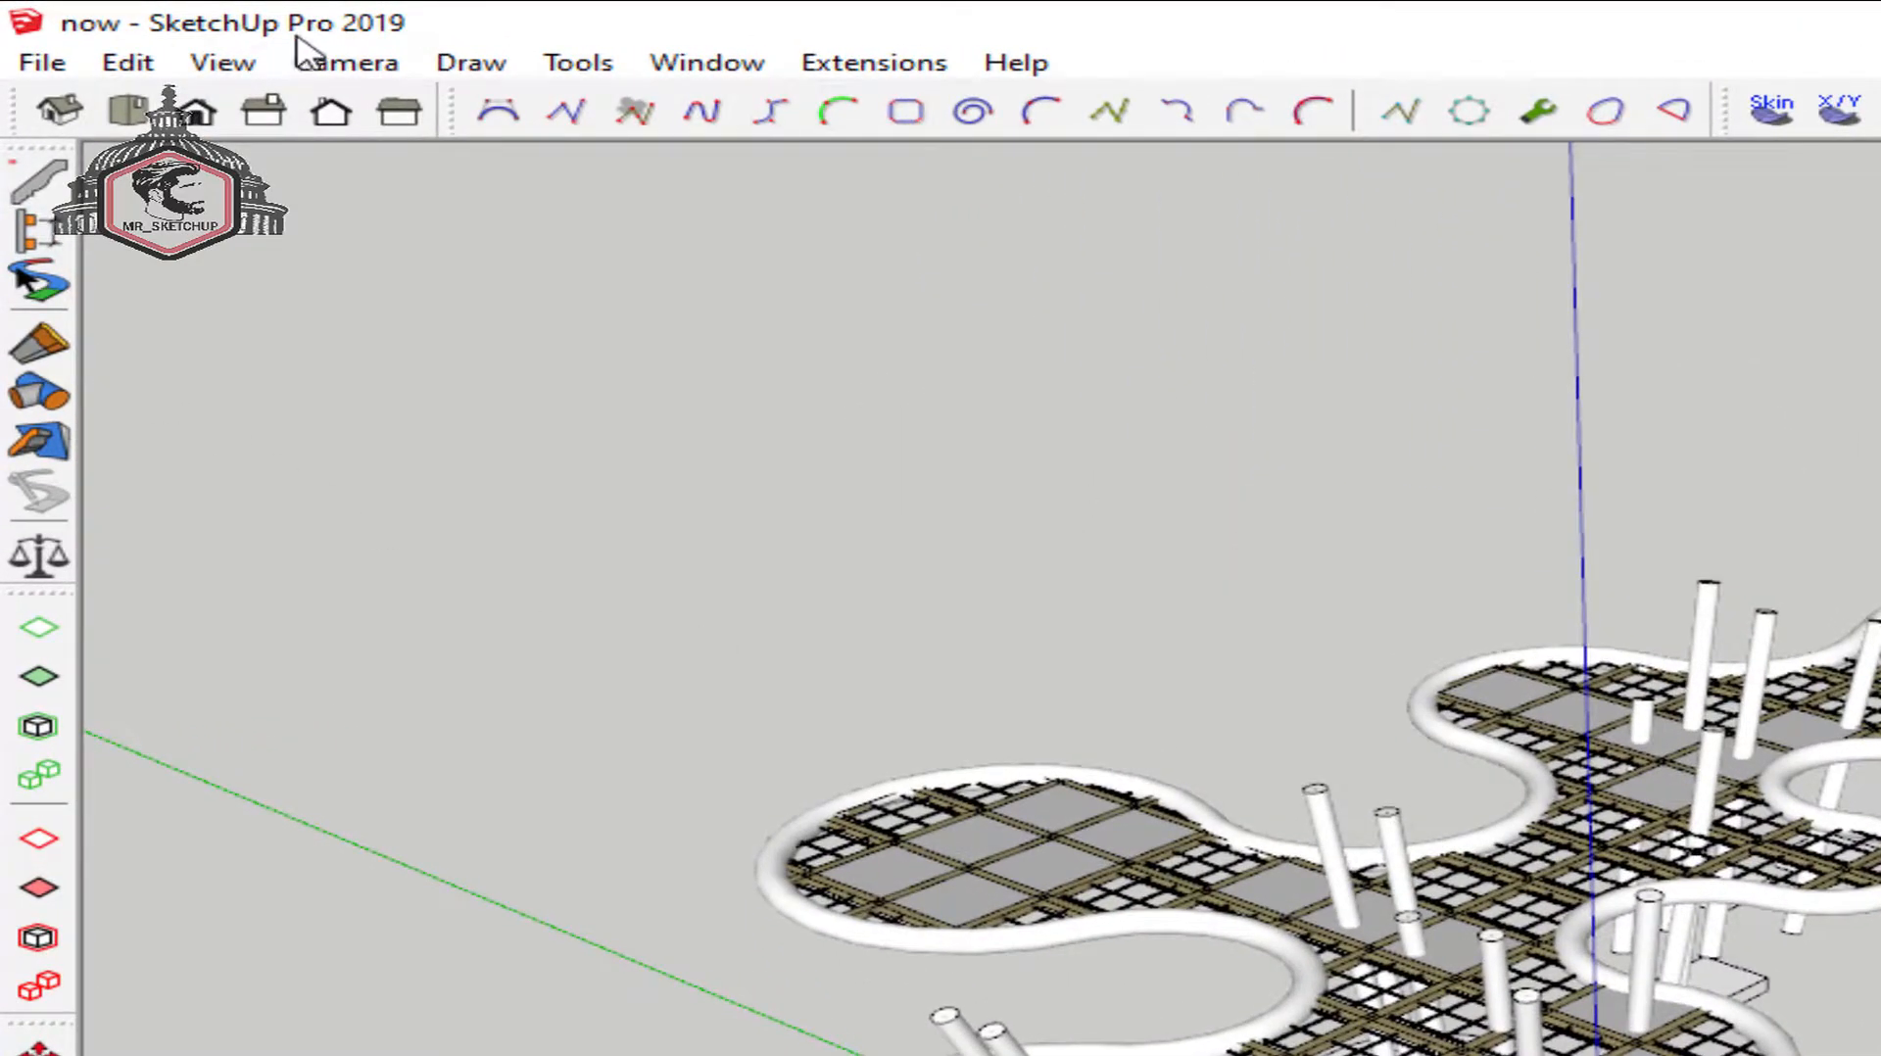
{"action": "left_click", "coordinate": [245, 61]}
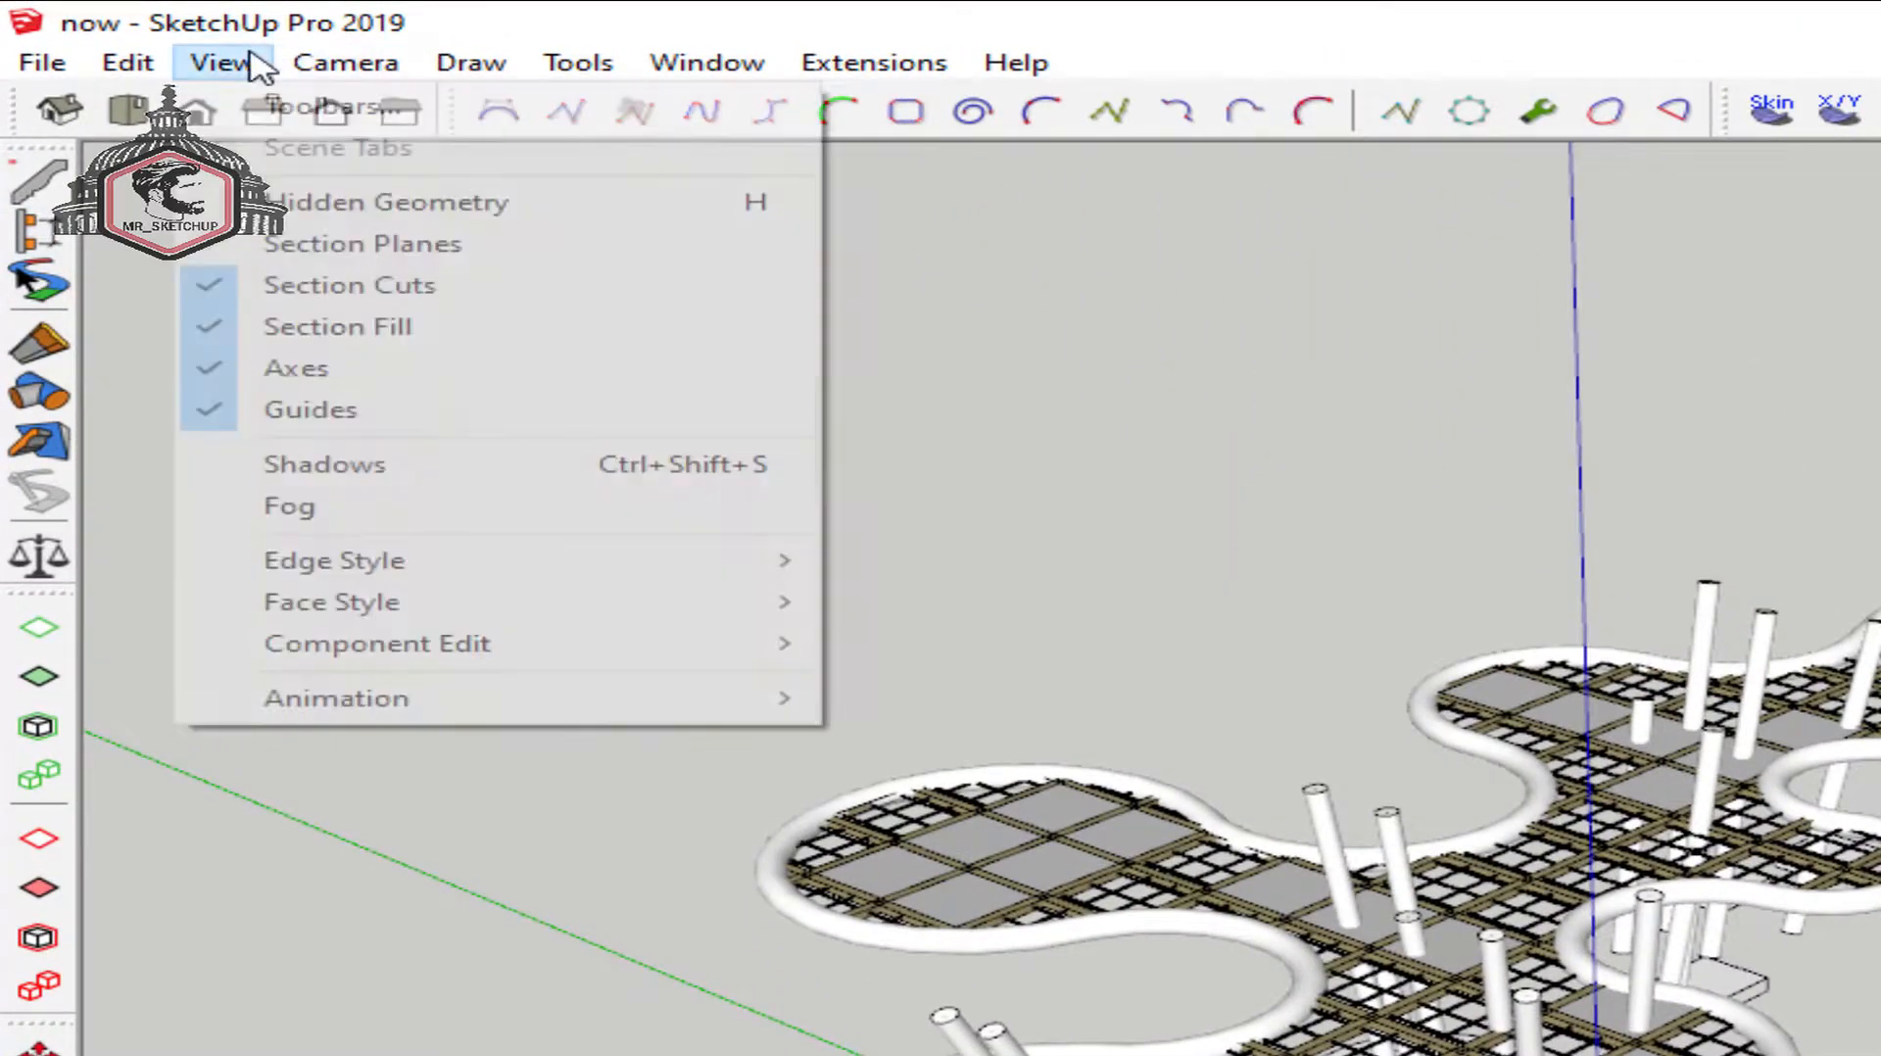
{"action": "mouse_move", "coordinate": [545, 578]}
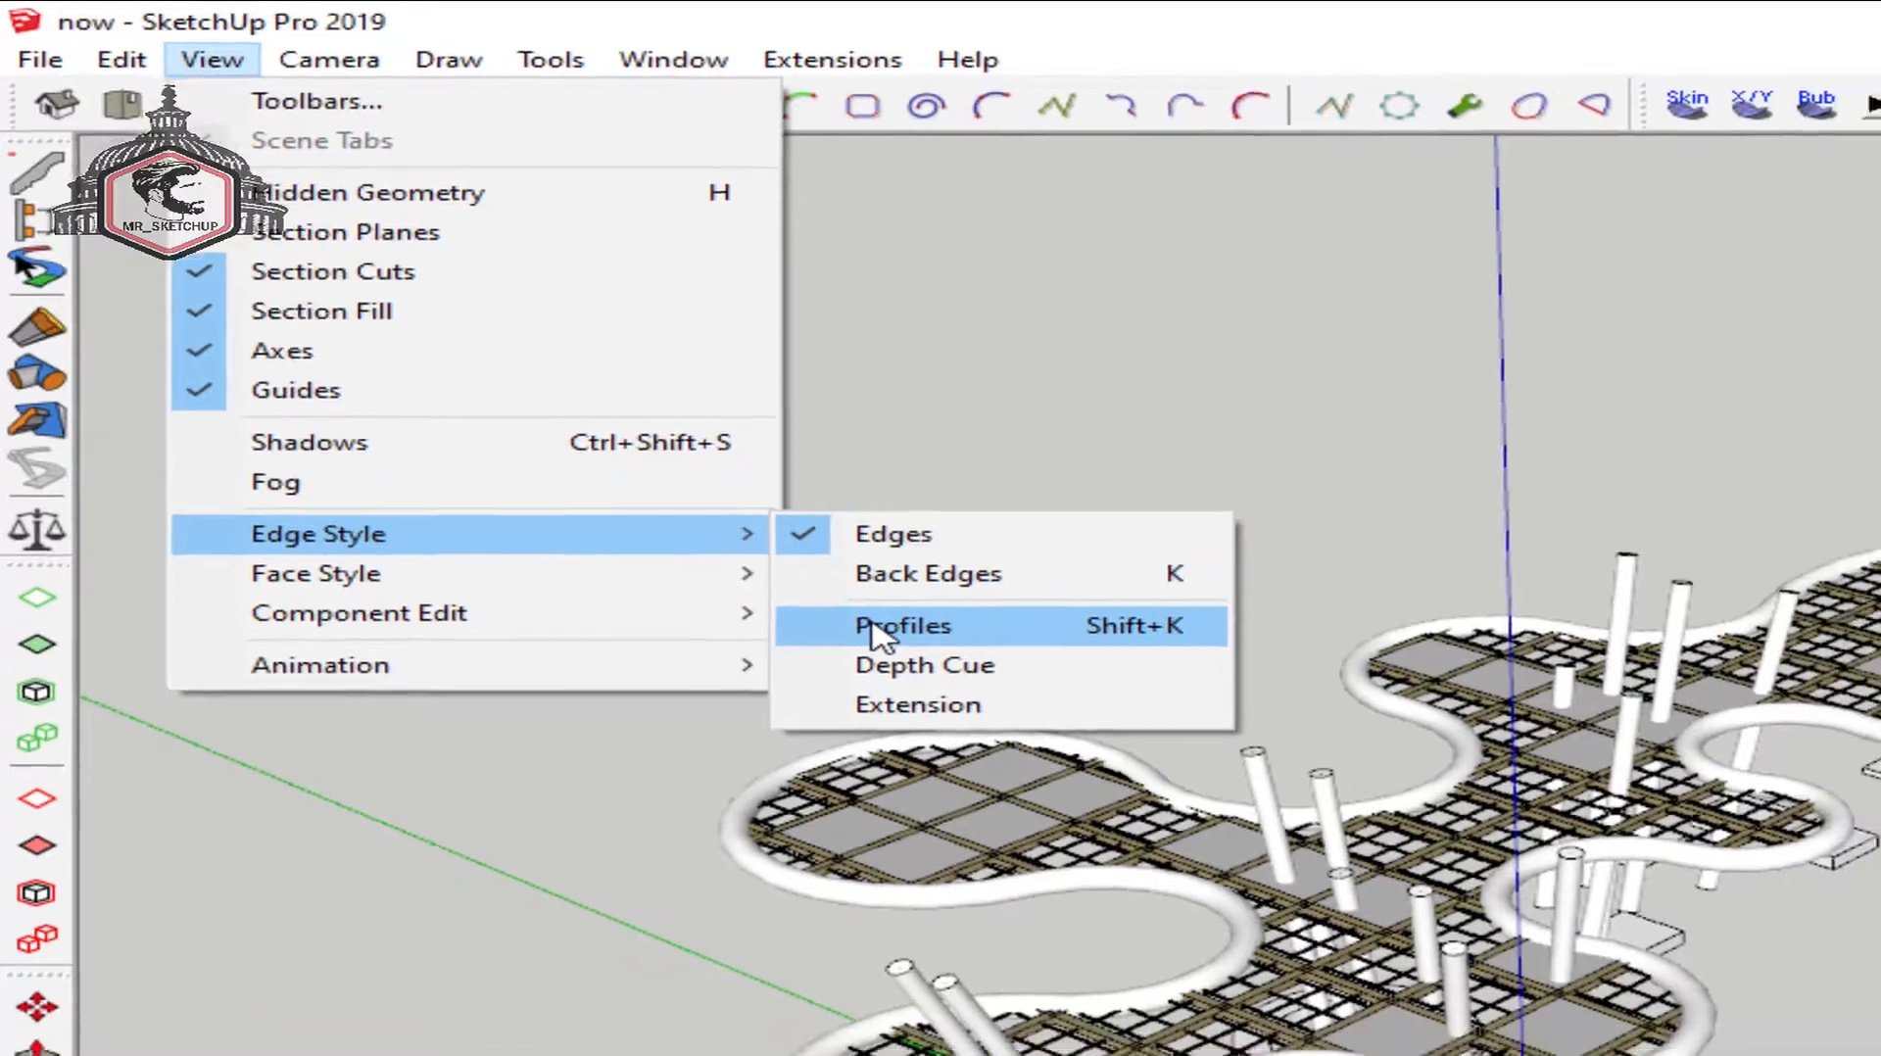
{"action": "left_click", "coordinate": [881, 625]}
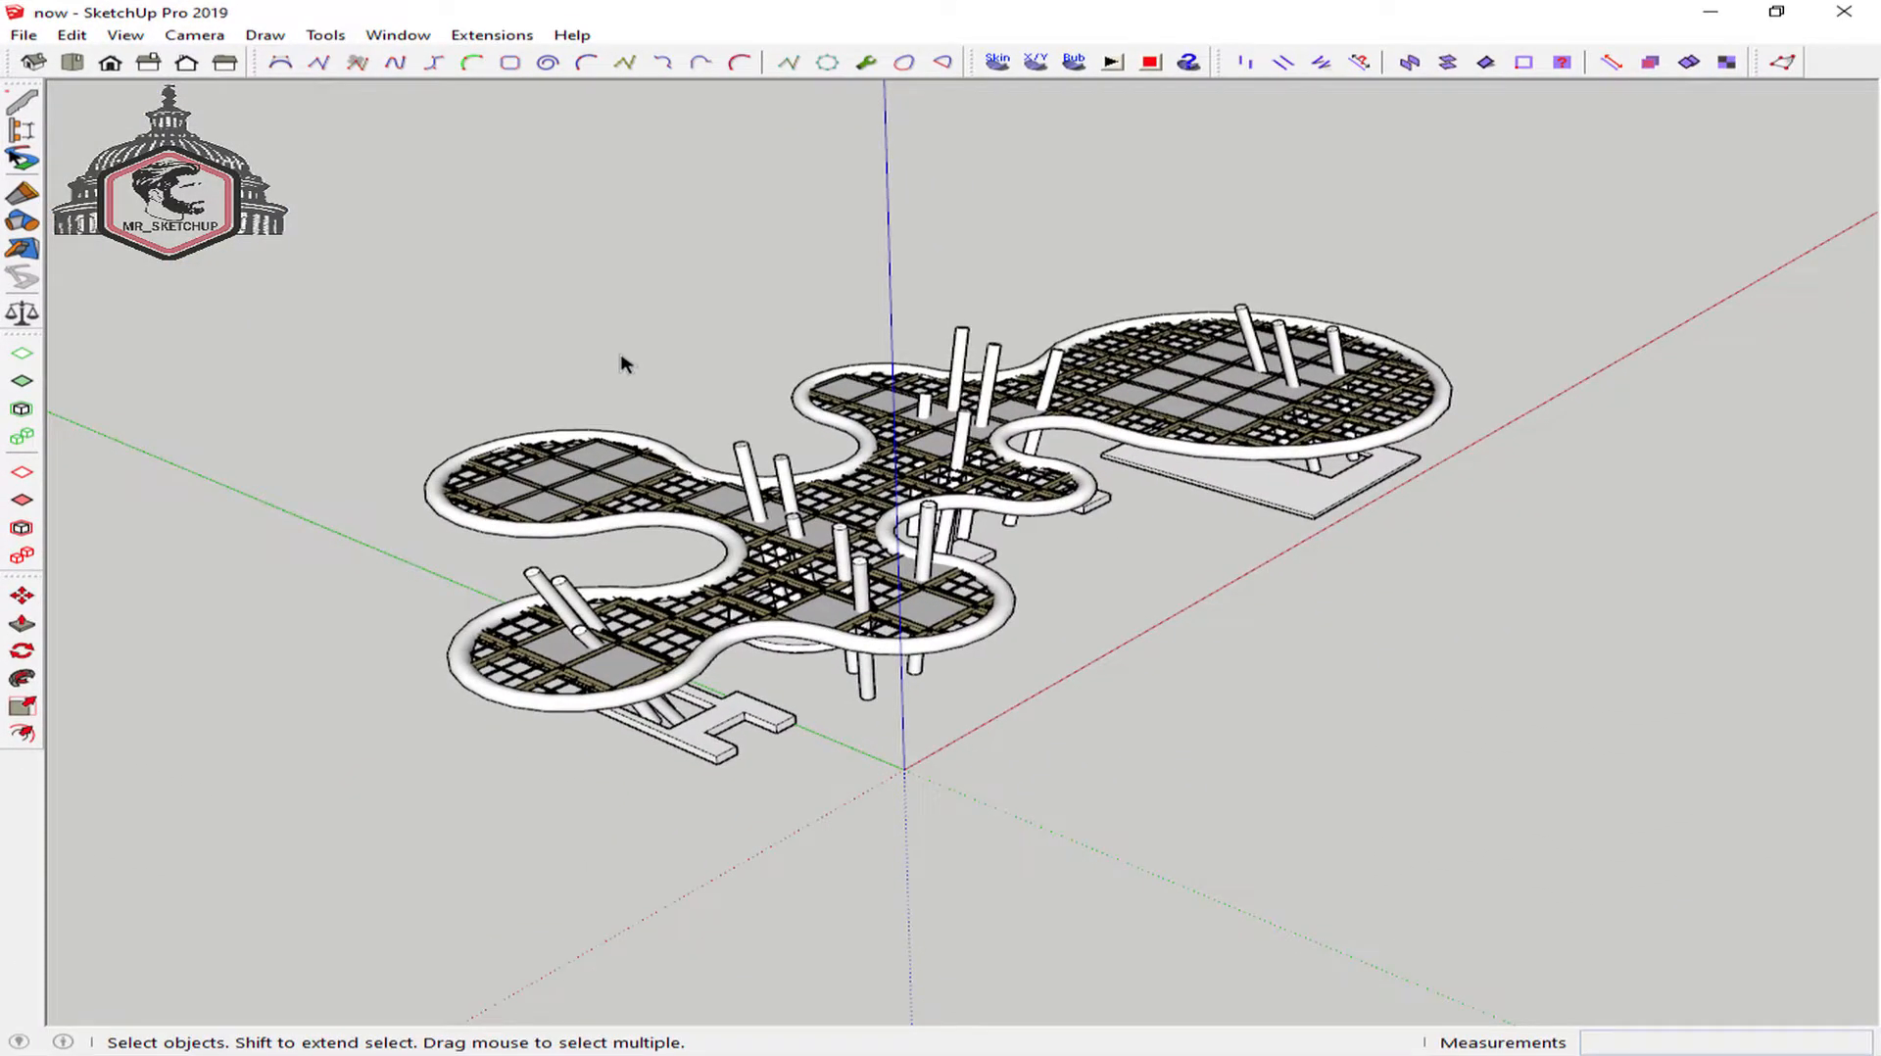
Apply the Construction Documentation Style from Default Styles to the model and turn on shadows
{"action": "key", "text": "b"}
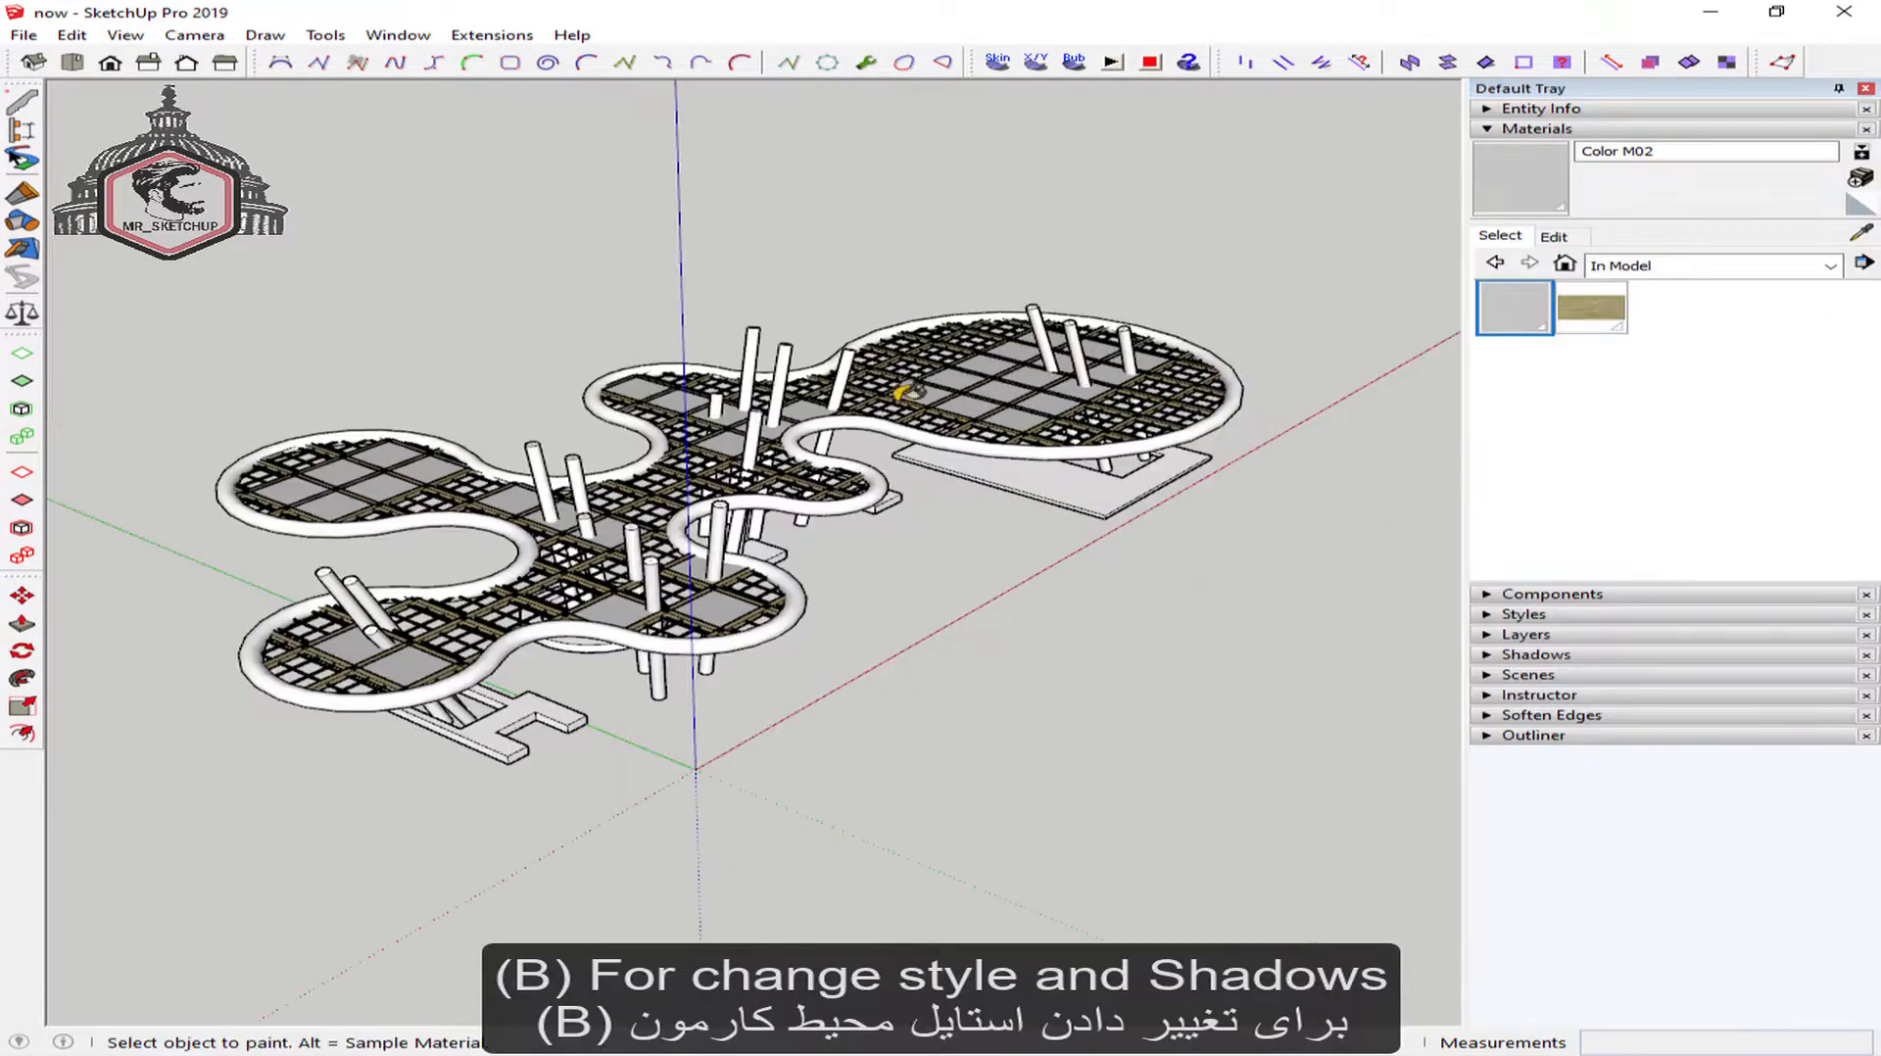
{"action": "left_click", "coordinate": [1487, 128]}
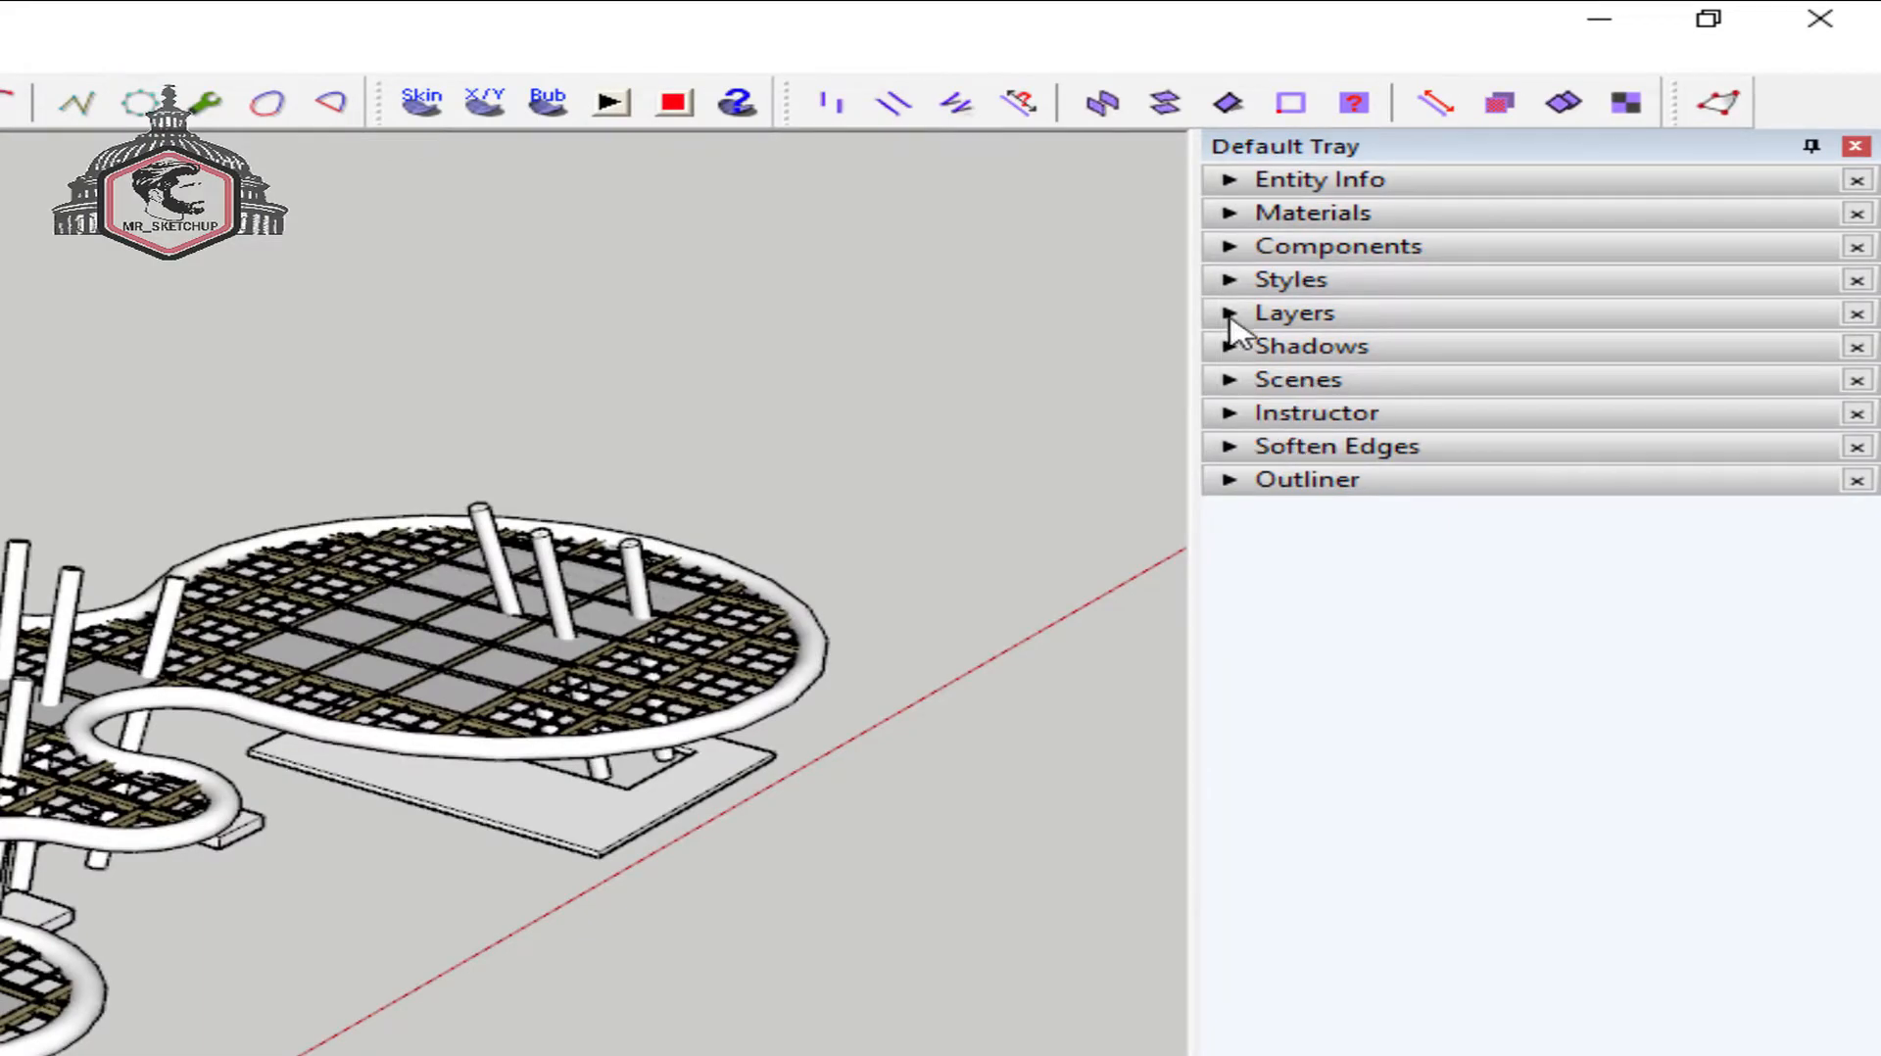
{"action": "left_click", "coordinate": [1231, 284]}
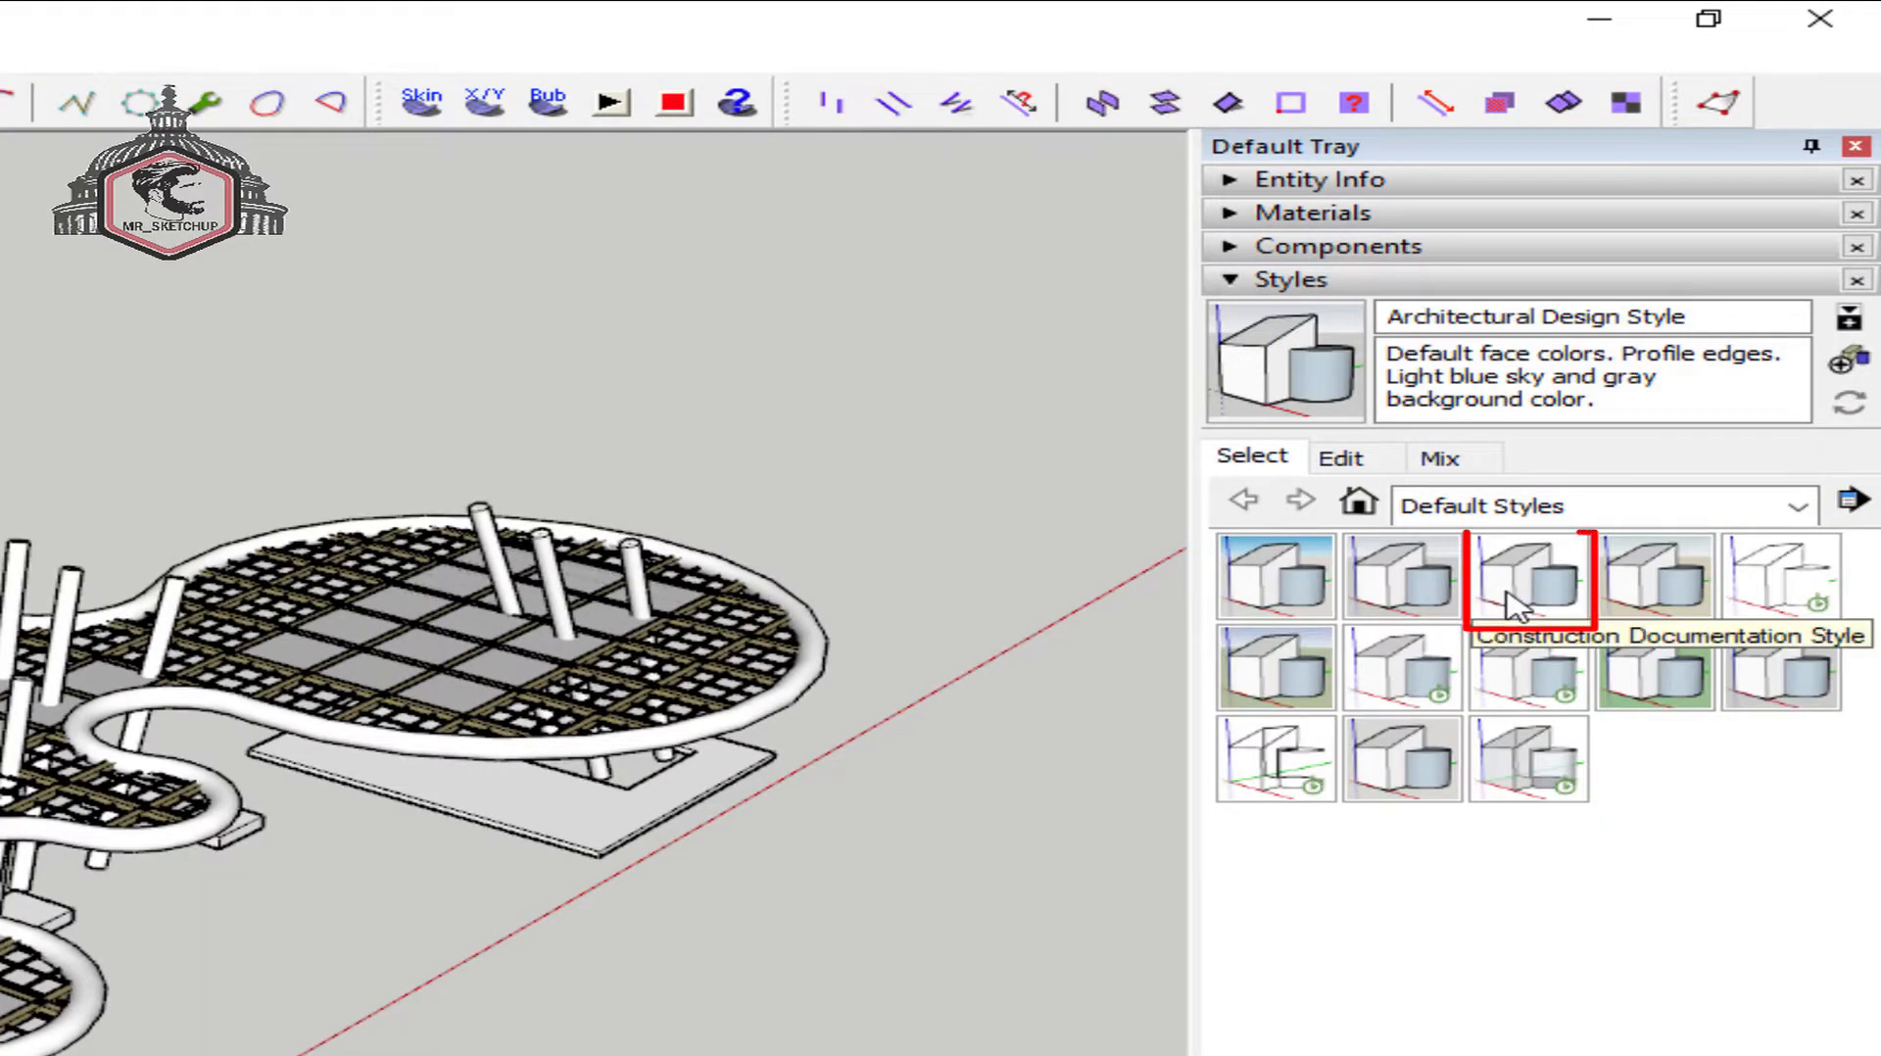
{"action": "left_click", "coordinate": [1499, 555]}
{"action": "left_click", "coordinate": [1228, 284]}
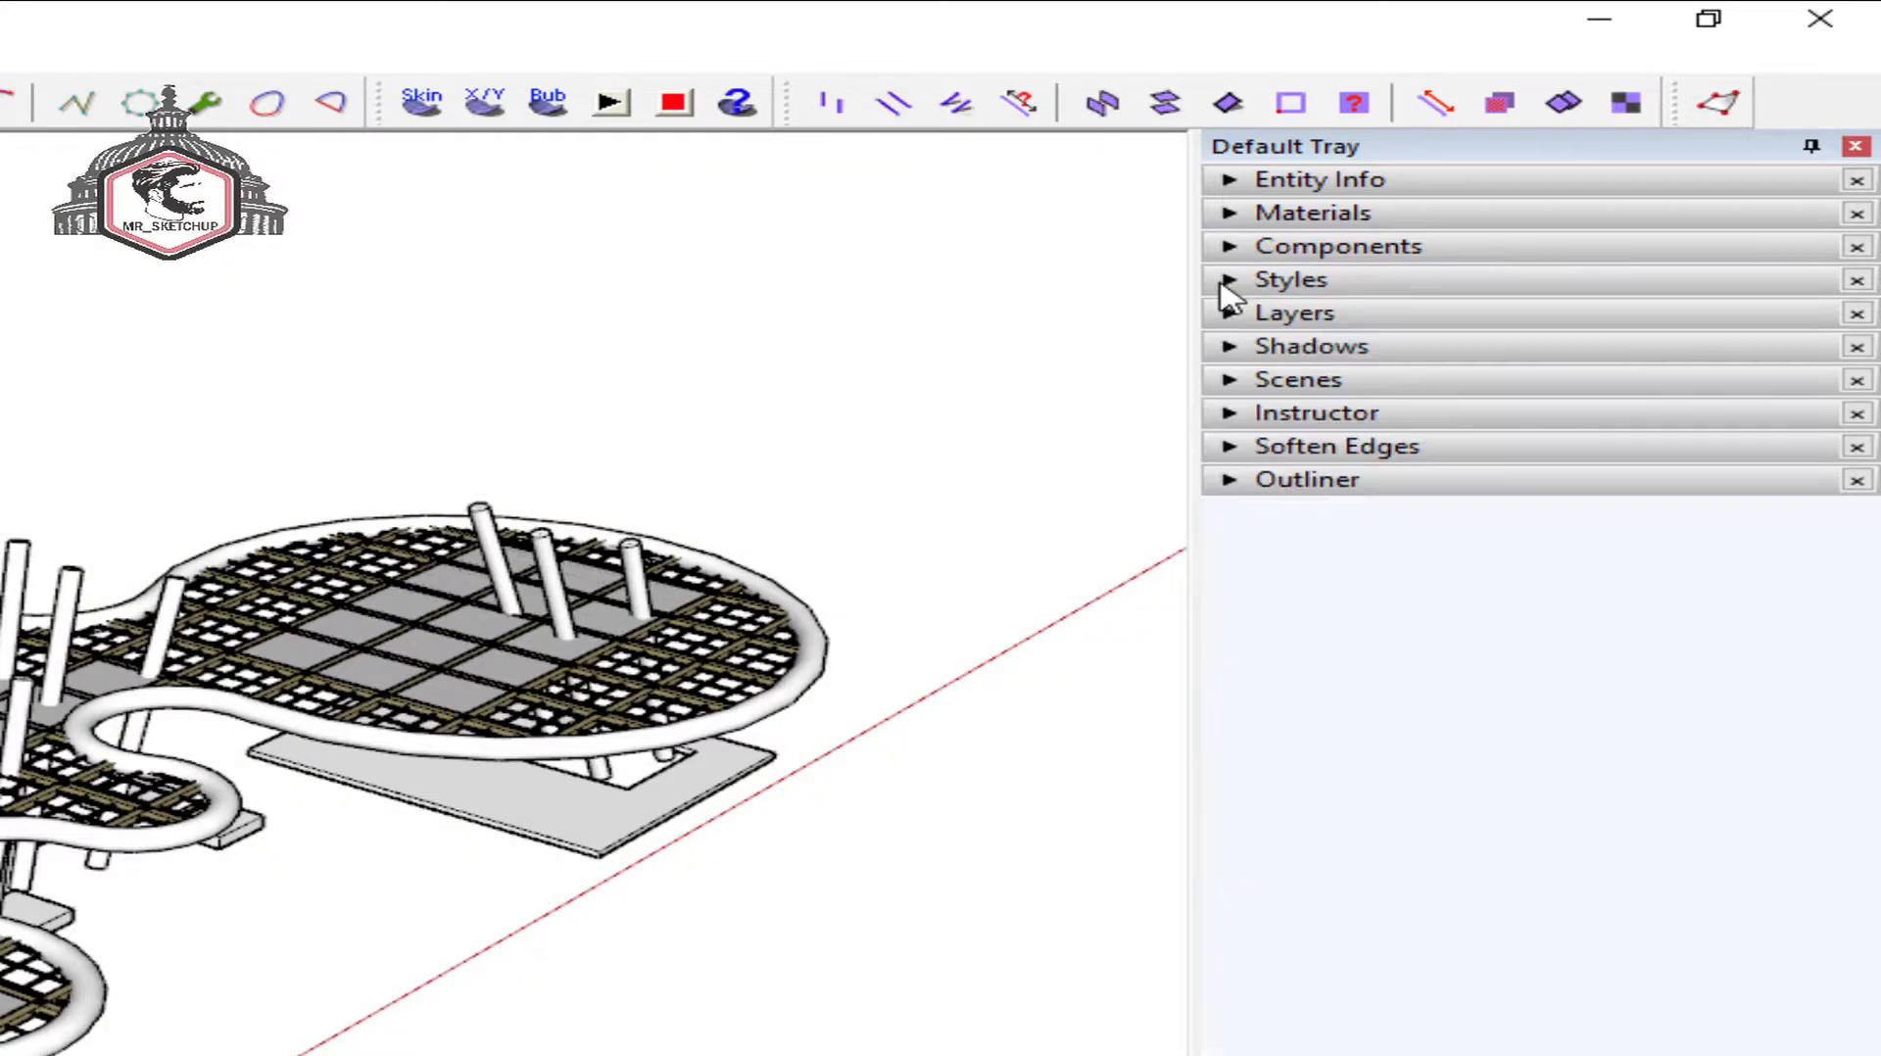
{"action": "left_click", "coordinate": [1233, 359]}
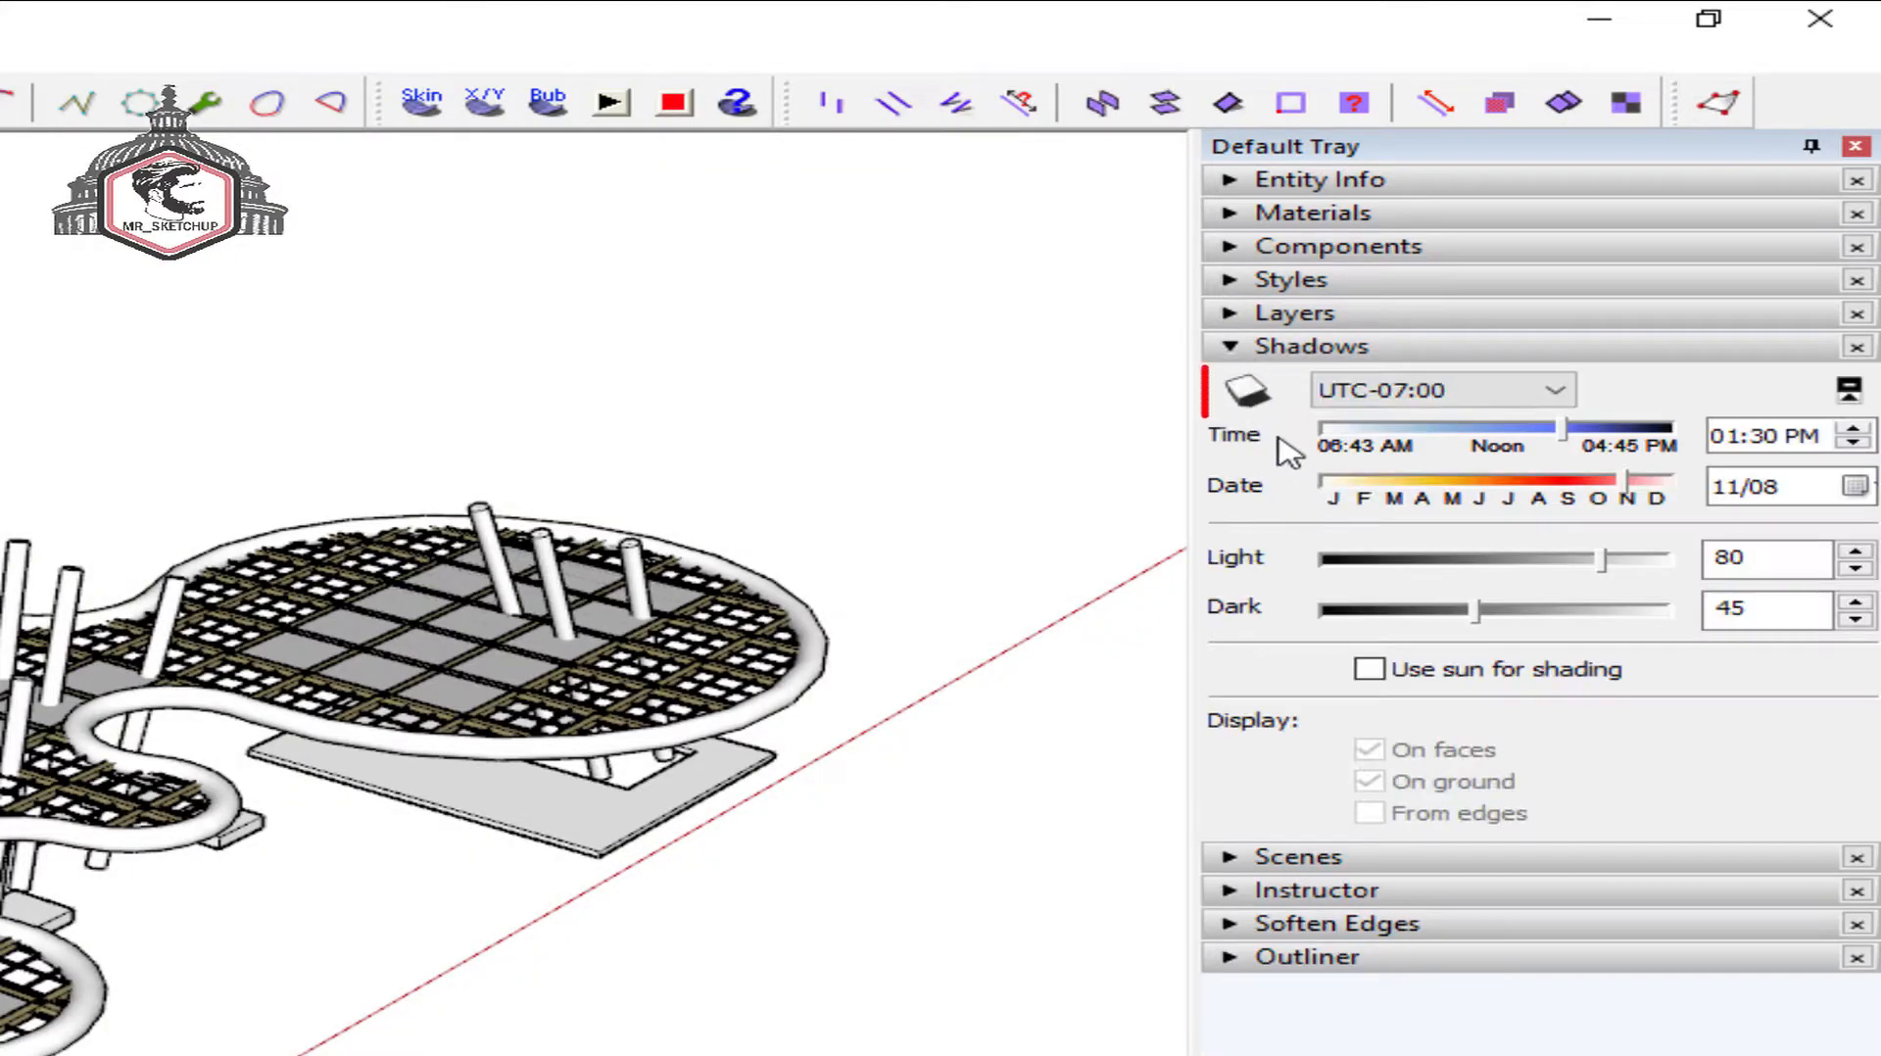
{"action": "left_click", "coordinate": [1248, 389]}
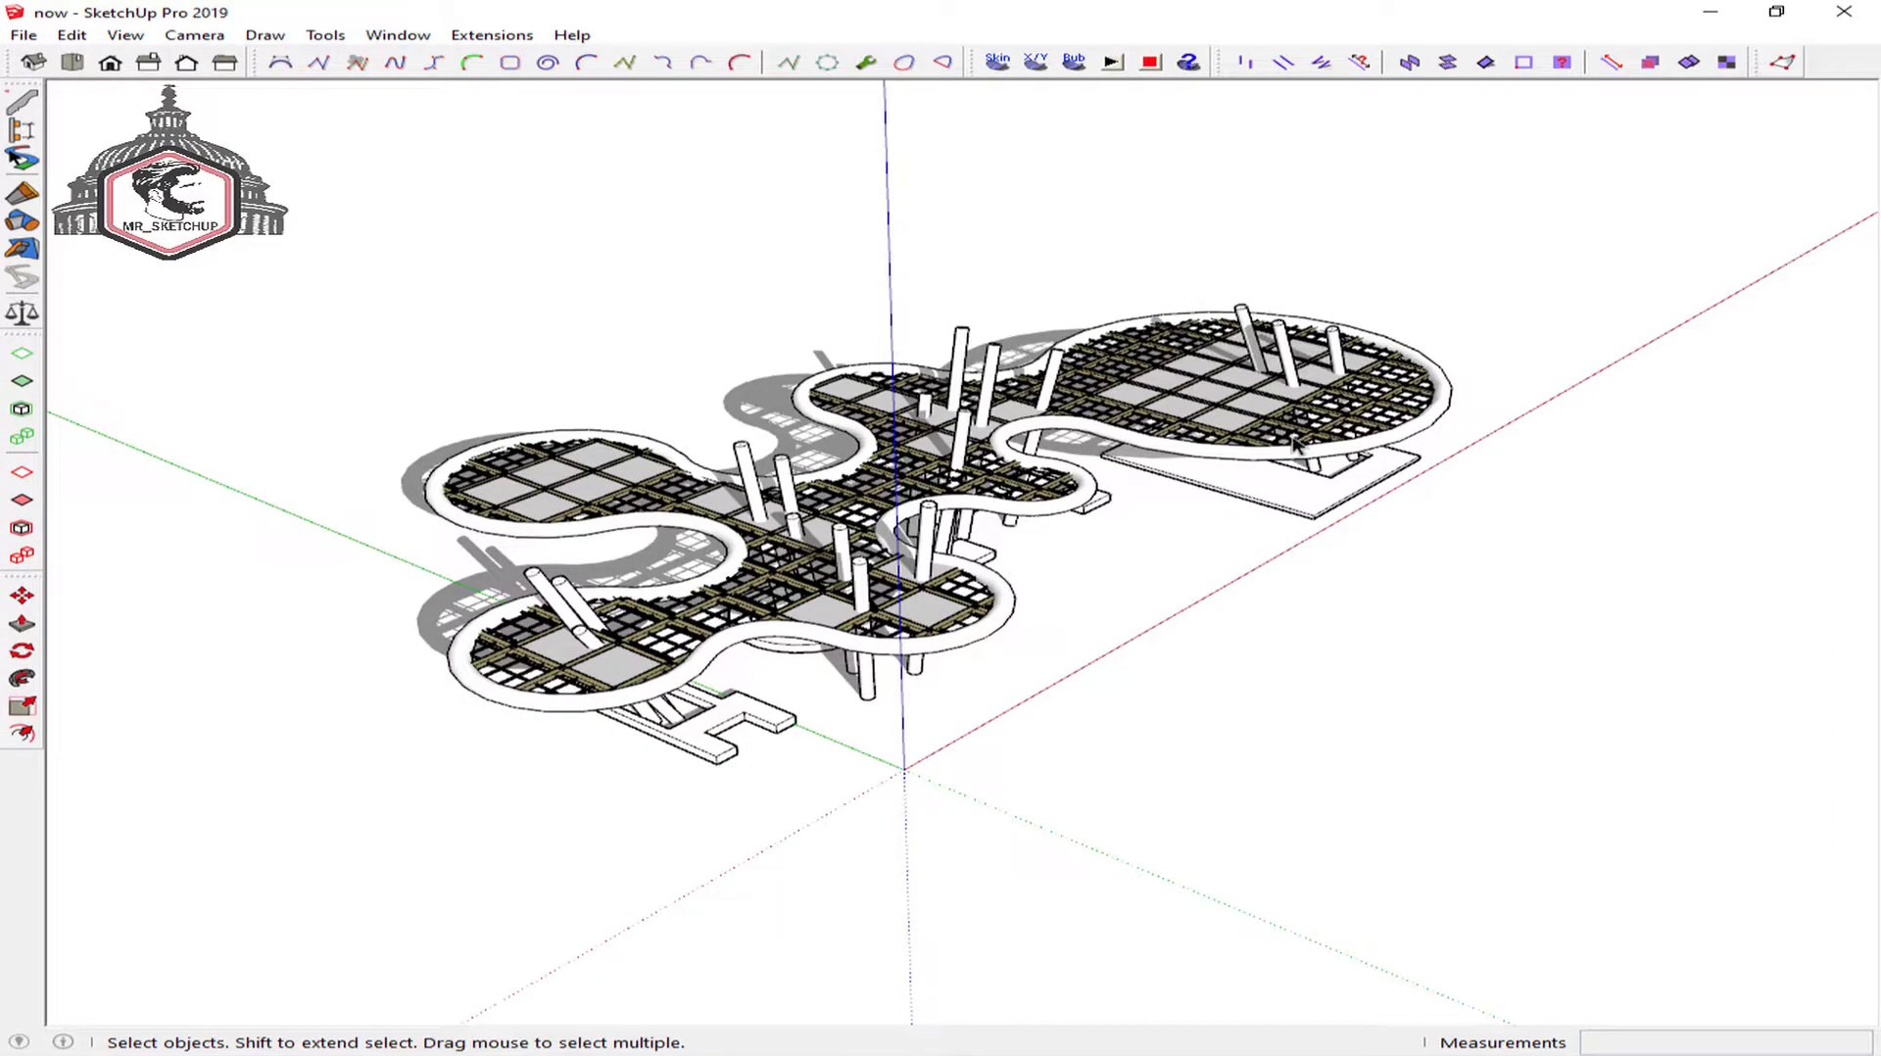
Select the group of seating bases beneath the canopy, paint it with the in-model material Lumber, and close the tray
{"action": "middle_click_drag", "start_coordinate": [1295, 444], "coordinate": [586, 630]}
{"action": "middle_click_drag", "start_coordinate": [1393, 552], "coordinate": [382, 505]}
{"action": "key", "text": "b"}
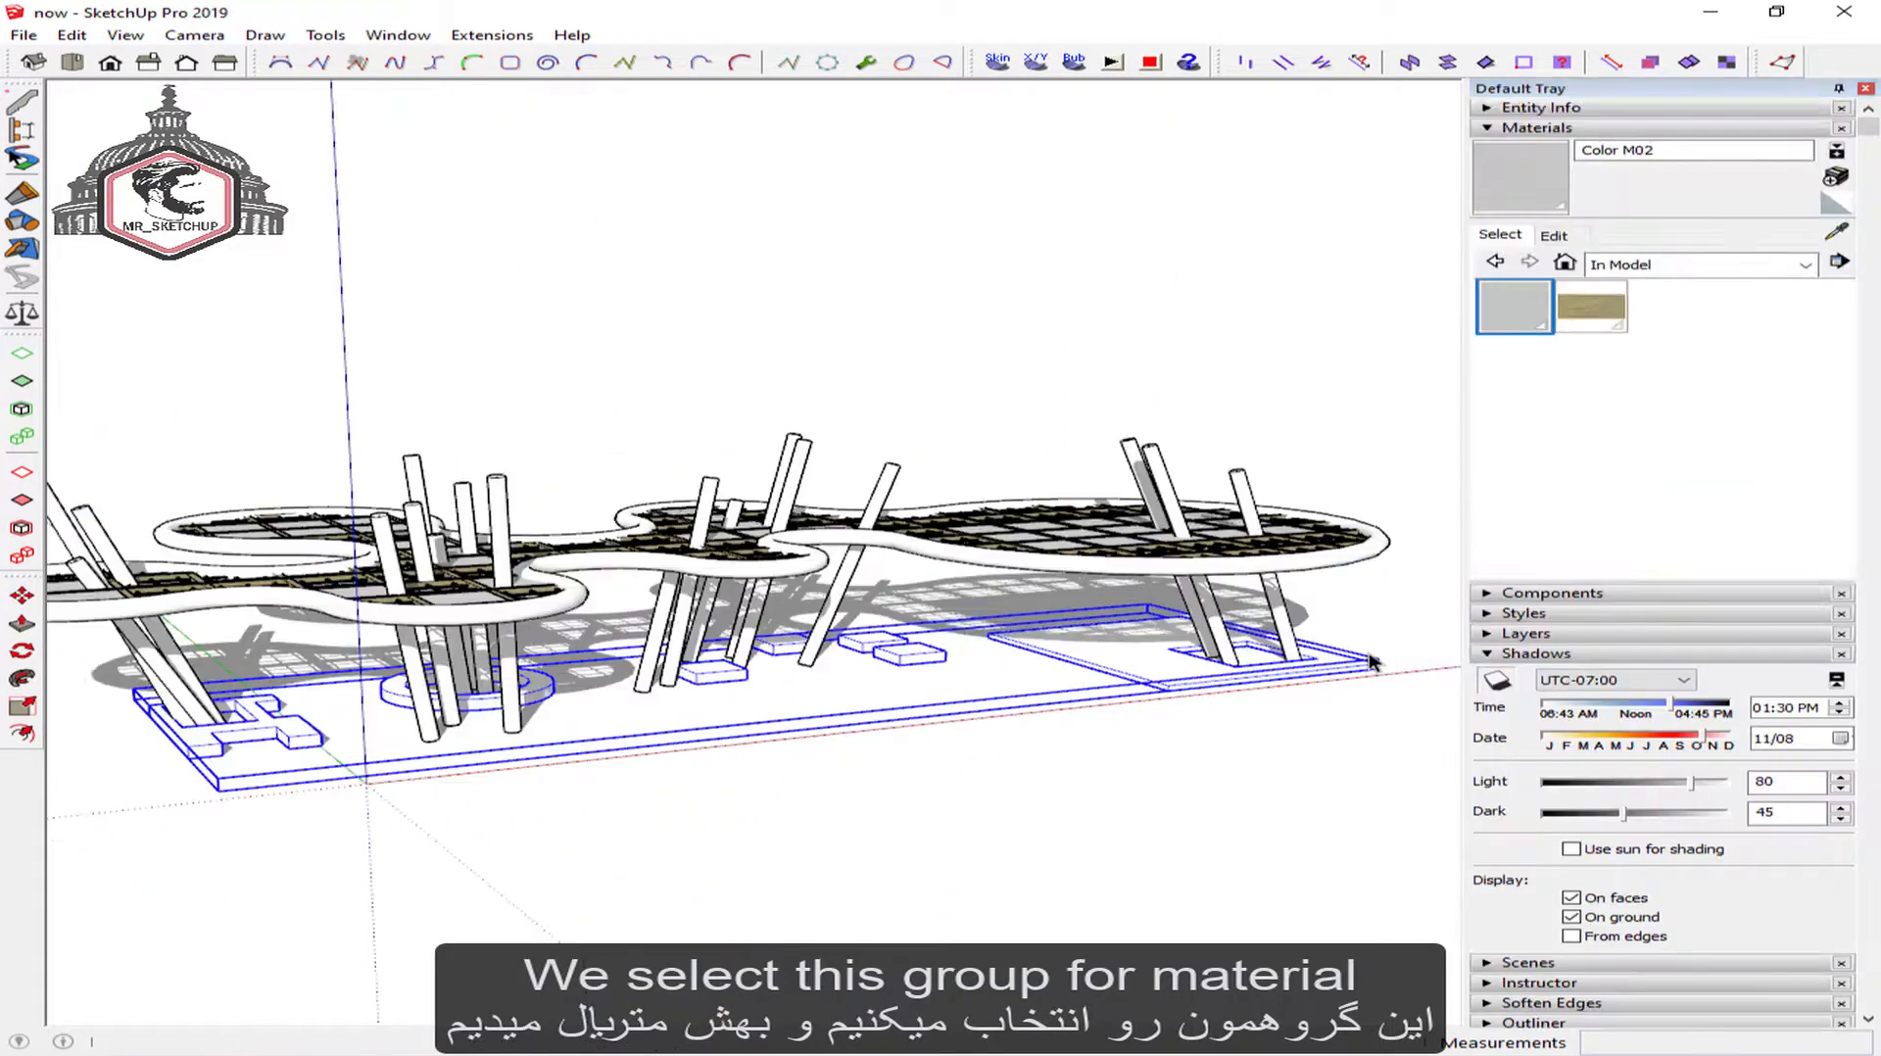
{"action": "left_click", "coordinate": [1598, 312]}
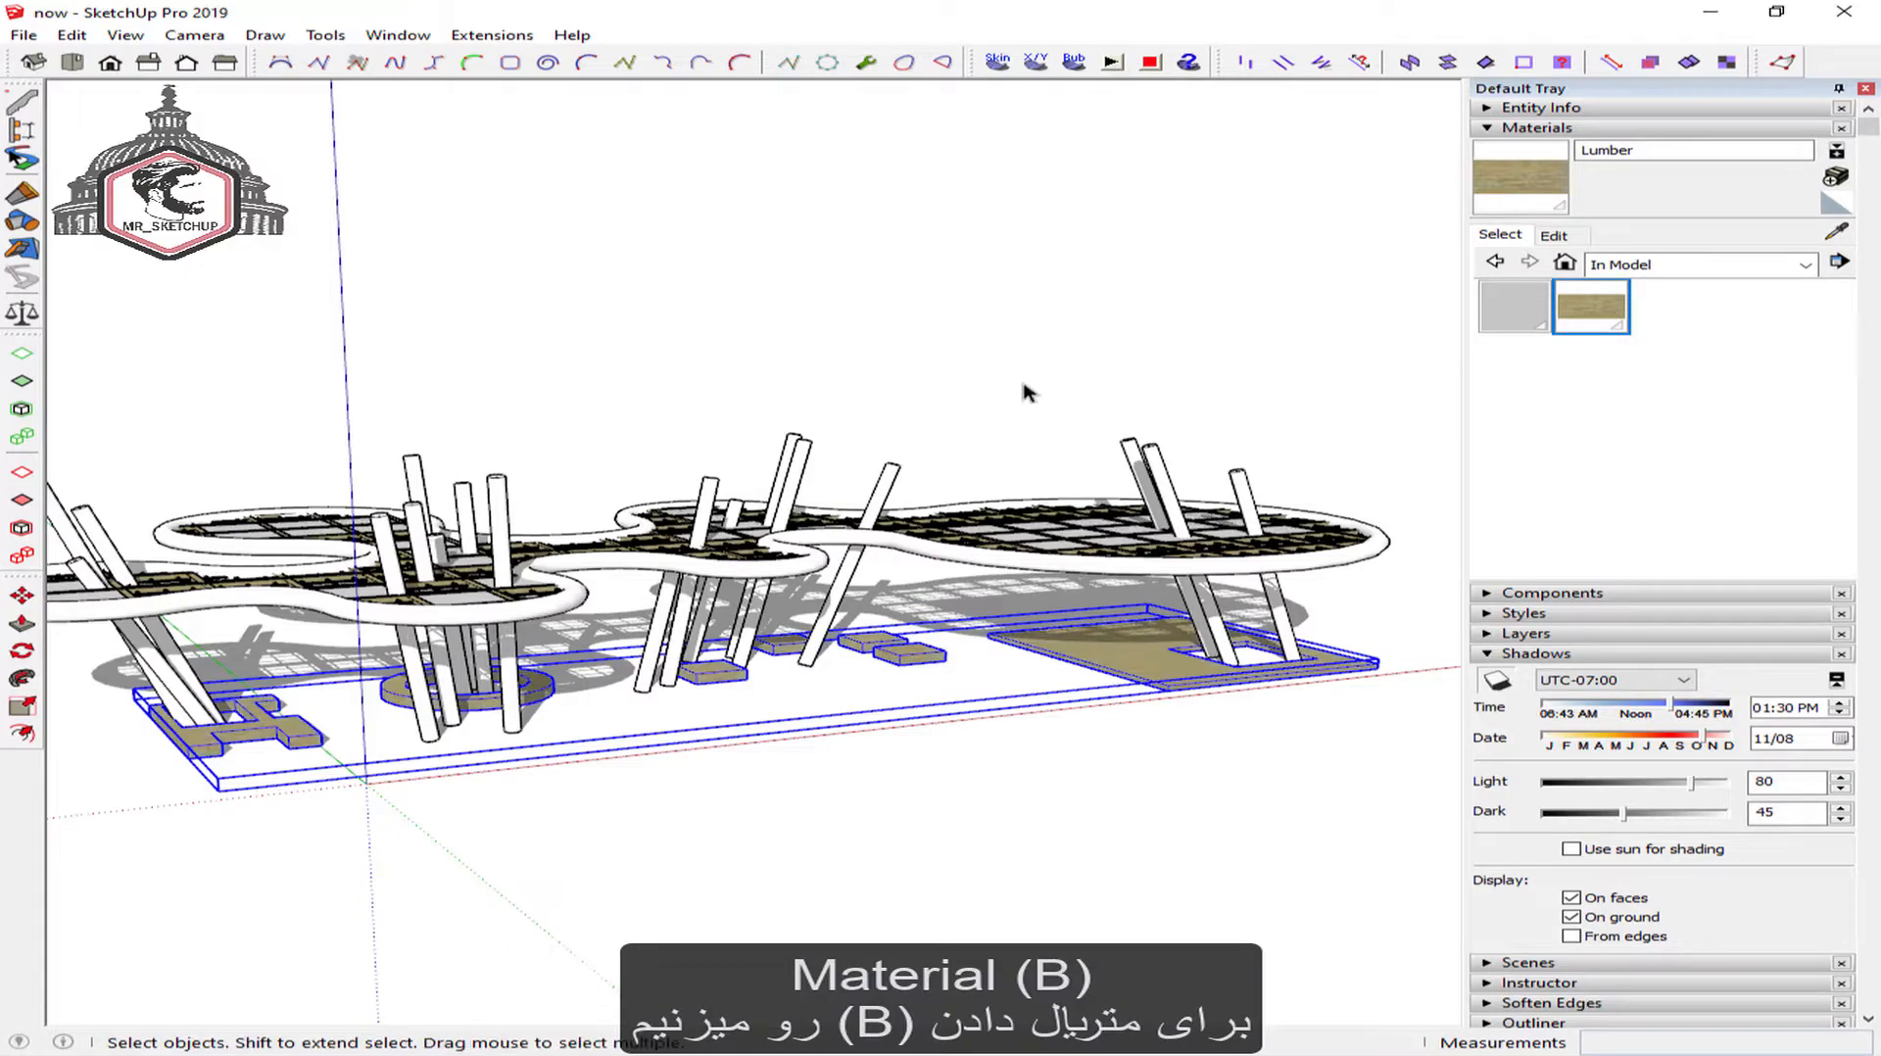
{"action": "middle_click_drag", "start_coordinate": [832, 569], "coordinate": [887, 612]}
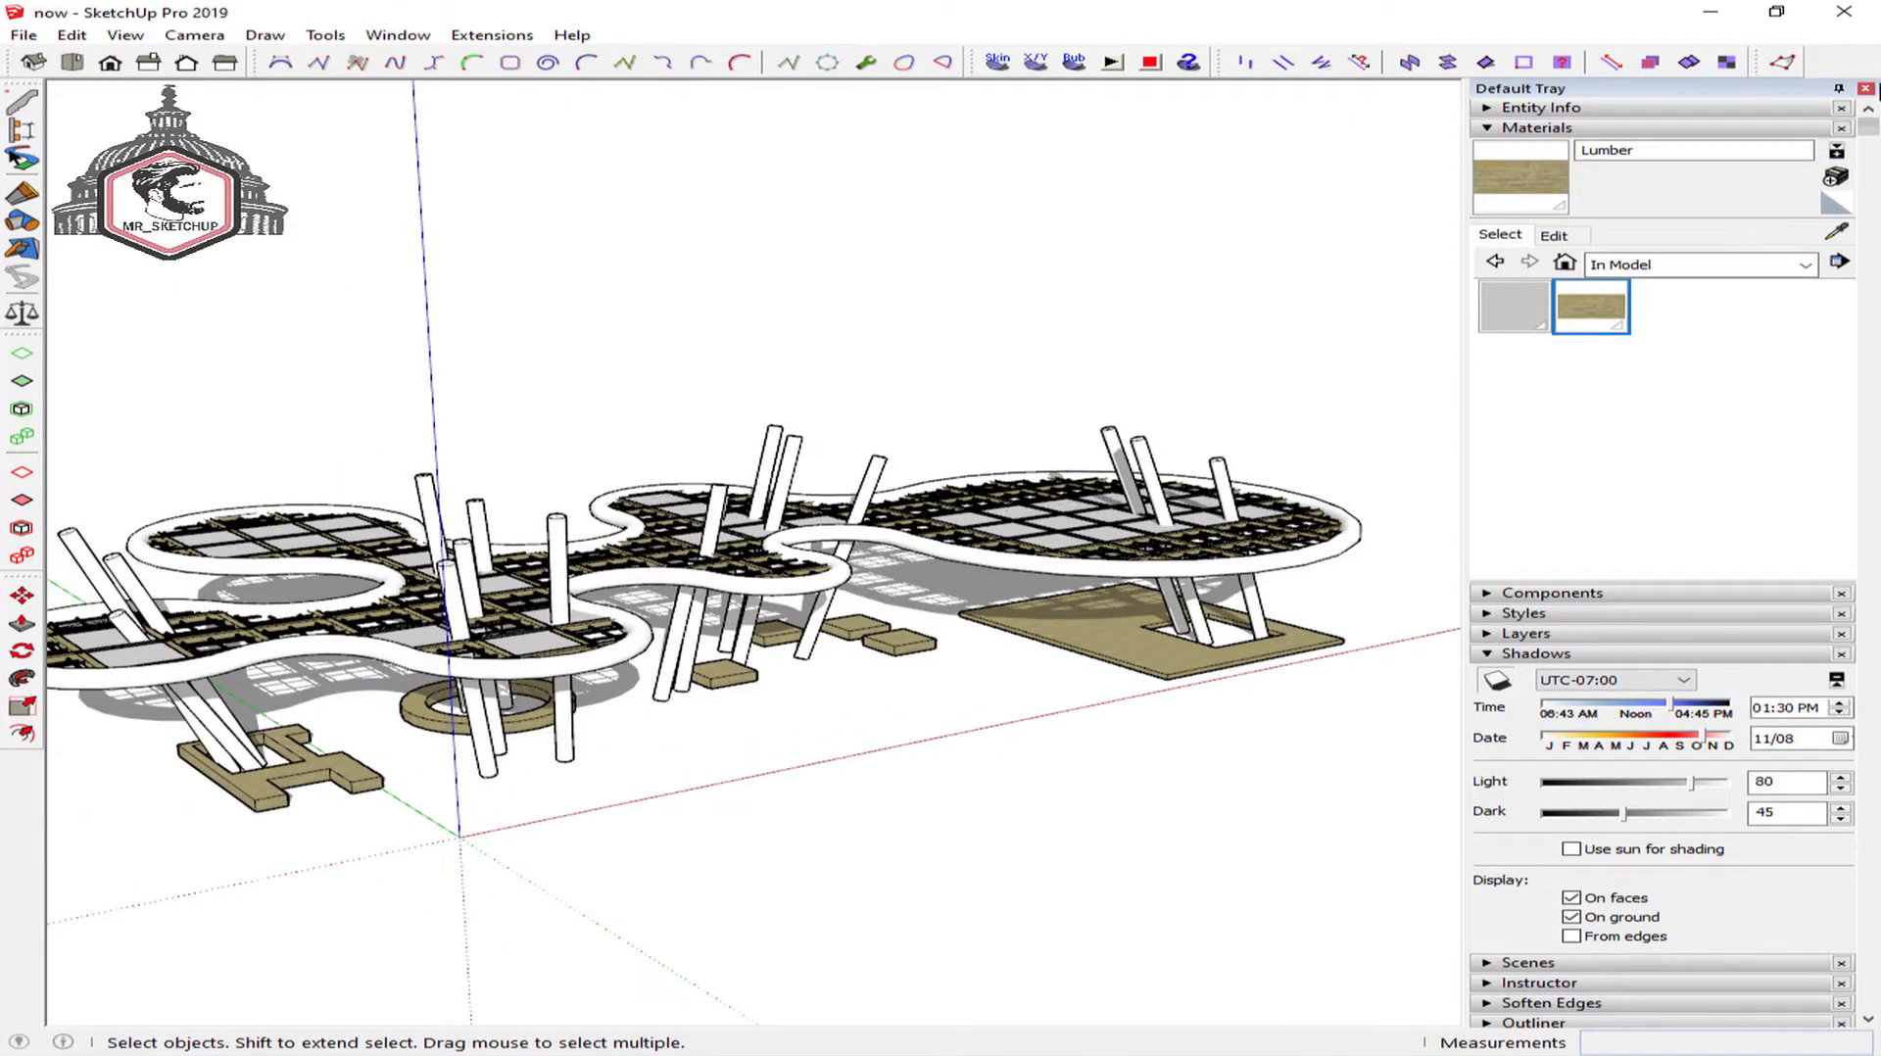
{"action": "left_click", "coordinate": [1865, 88]}
{"action": "middle_click_drag", "start_coordinate": [979, 452], "coordinate": [995, 443]}
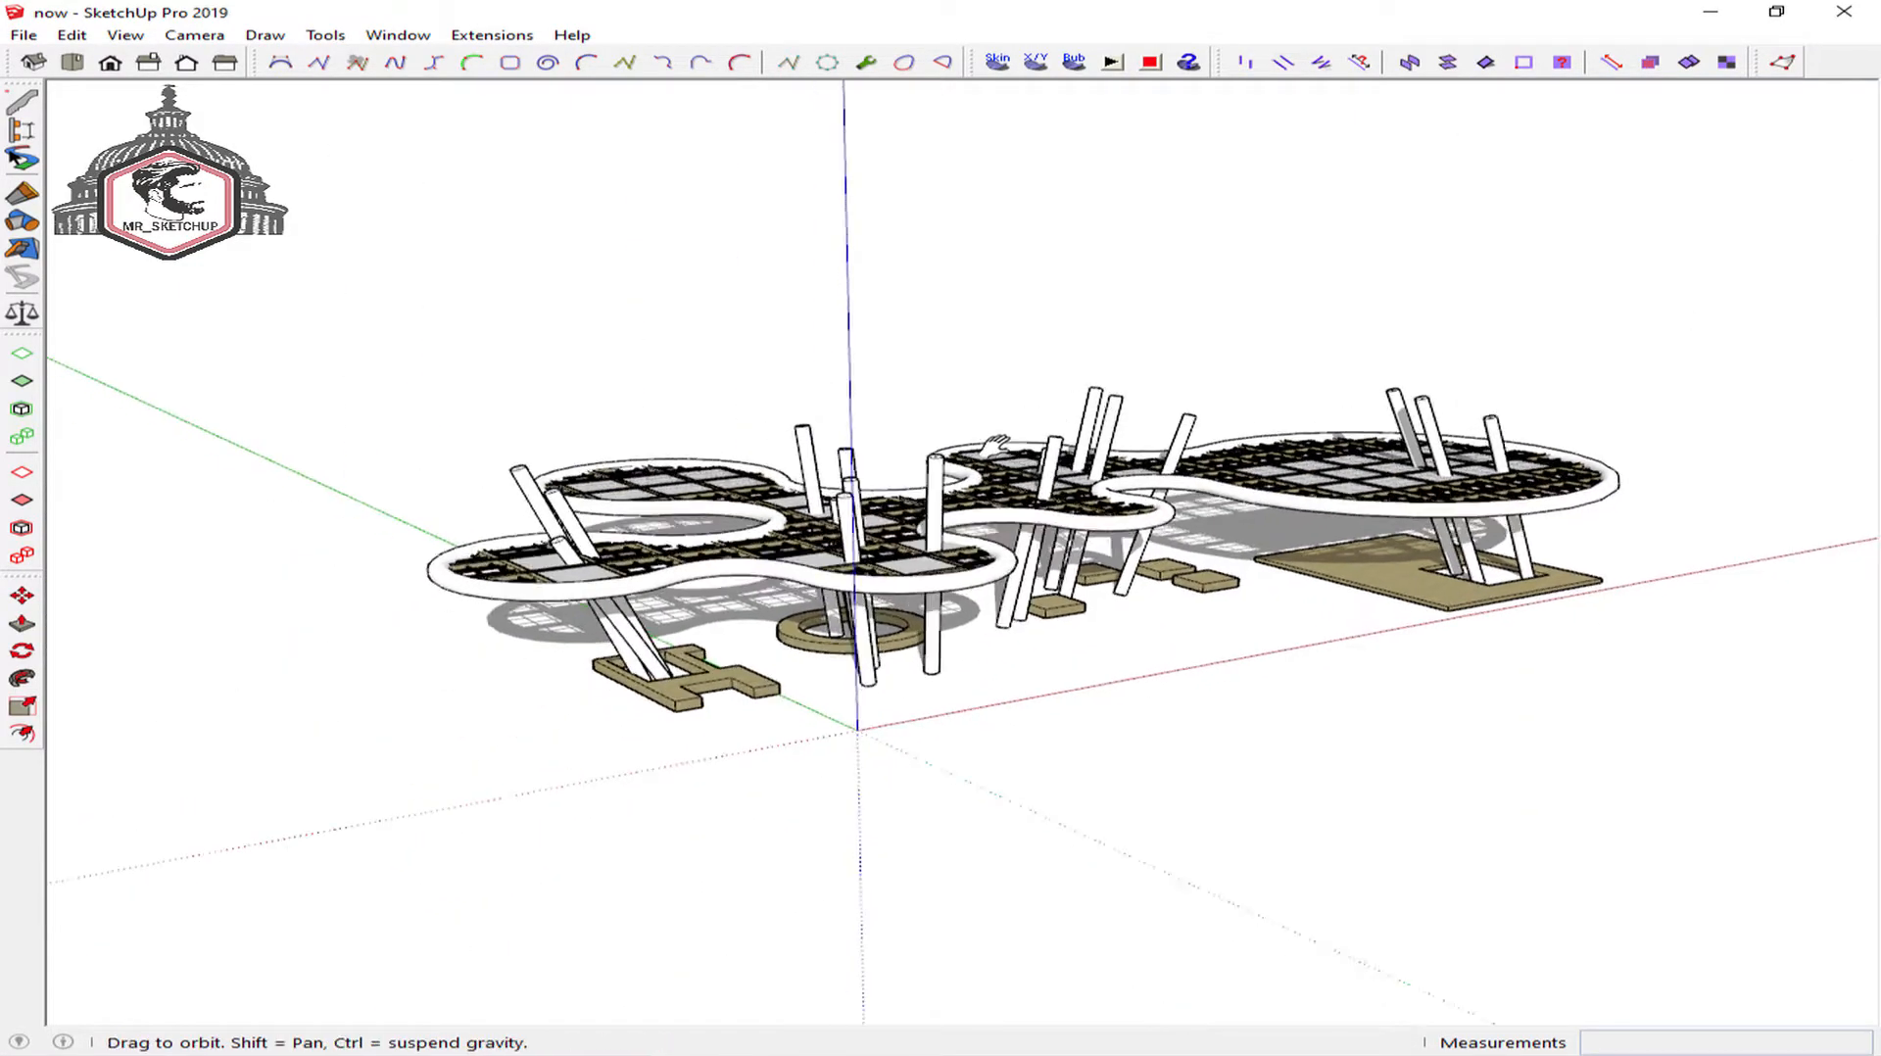